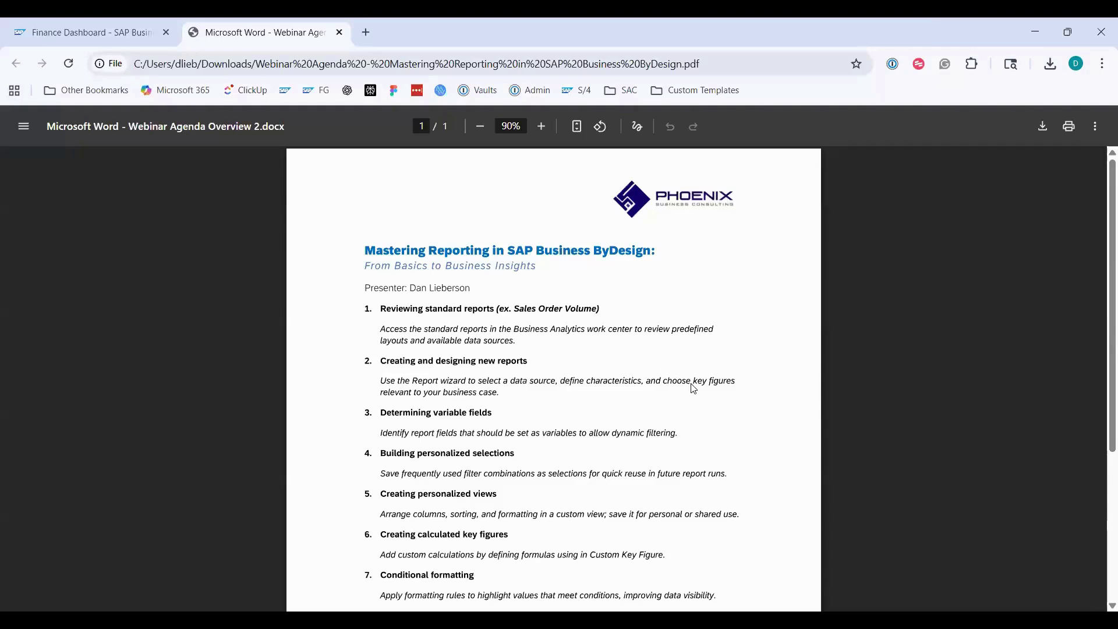
# Read through the webinar agenda PDF from the standard reports topic down to the Q&A session.
pyautogui.scroll(-1, 692, 394)
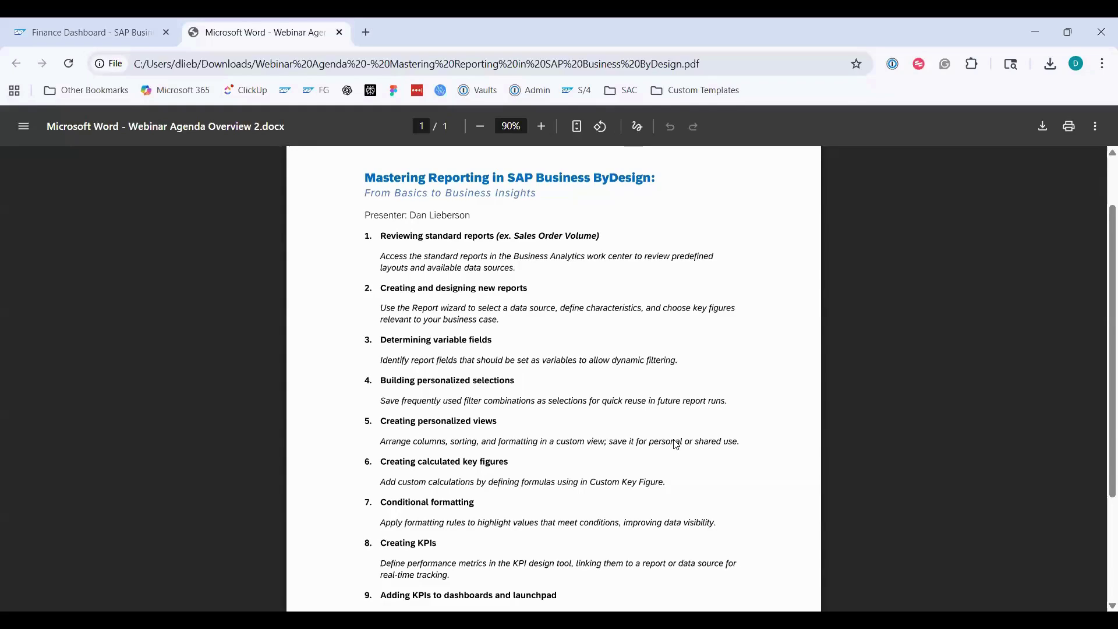
pyautogui.scroll(-1, 603, 453)
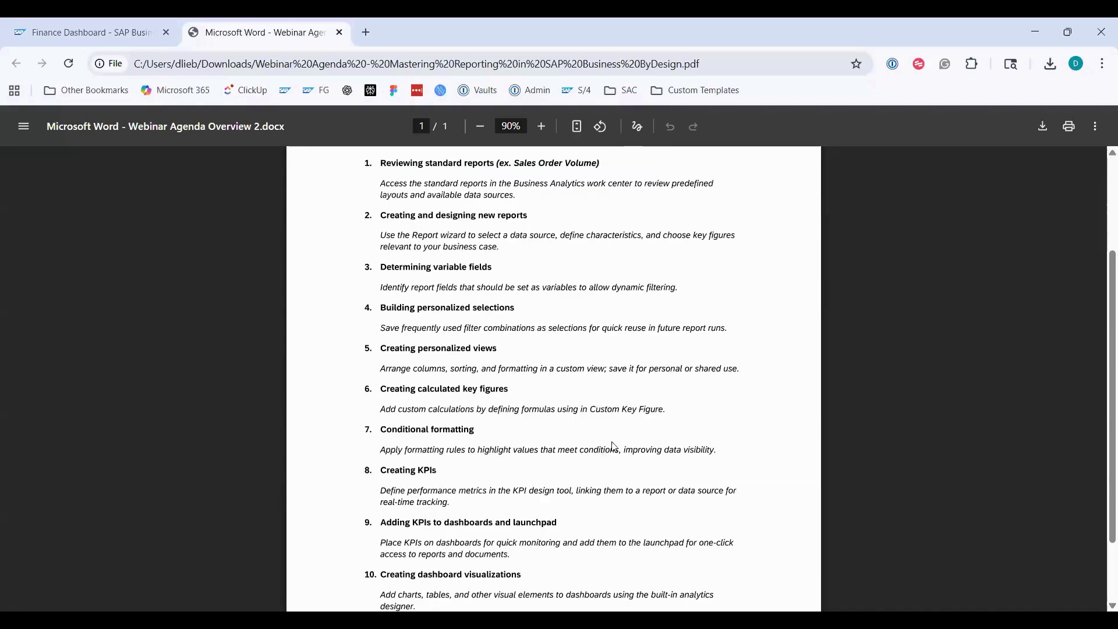
pyautogui.scroll(-1, 610, 452)
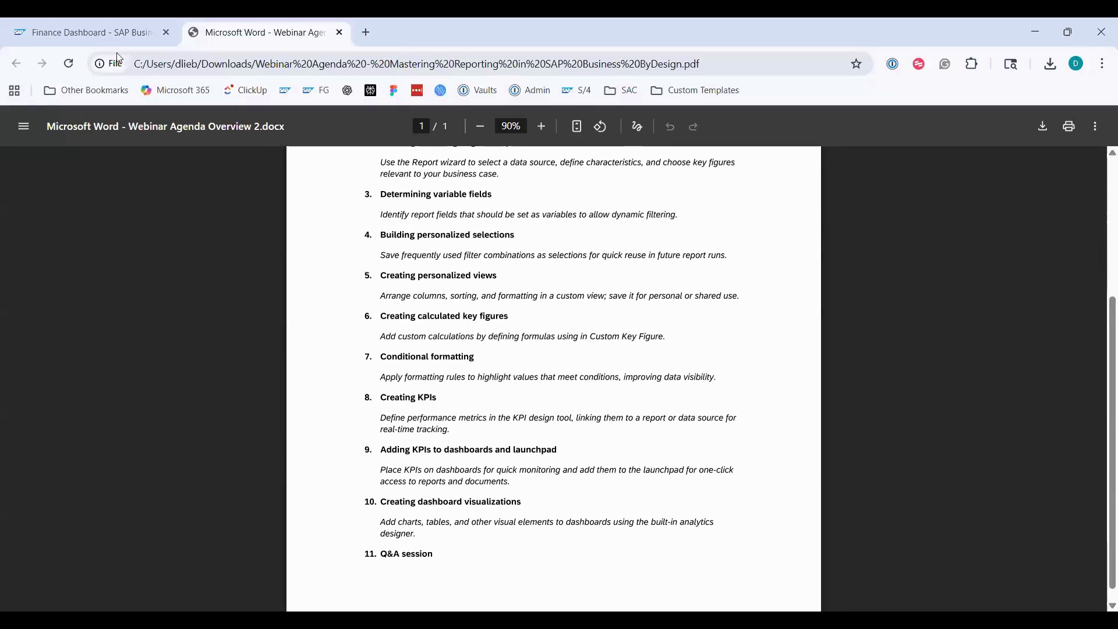
# Switch to the Finance Dashboard in SAP Business ByDesign, view the Customer Invoices Overdue KPI details and close them.
pyautogui.click(109, 34)
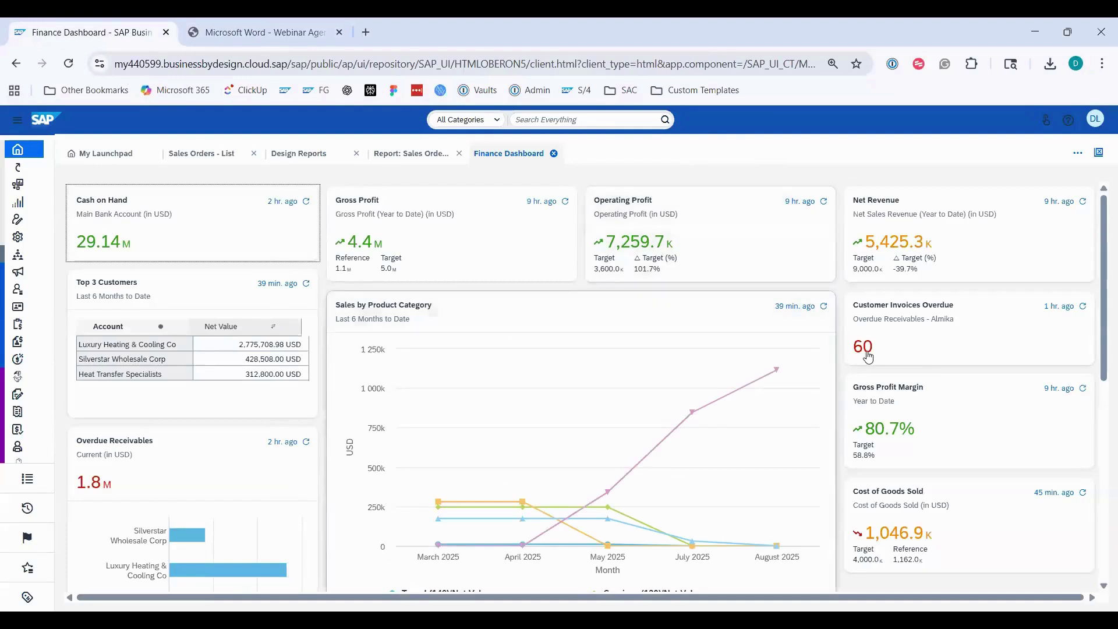
pyautogui.click(953, 345)
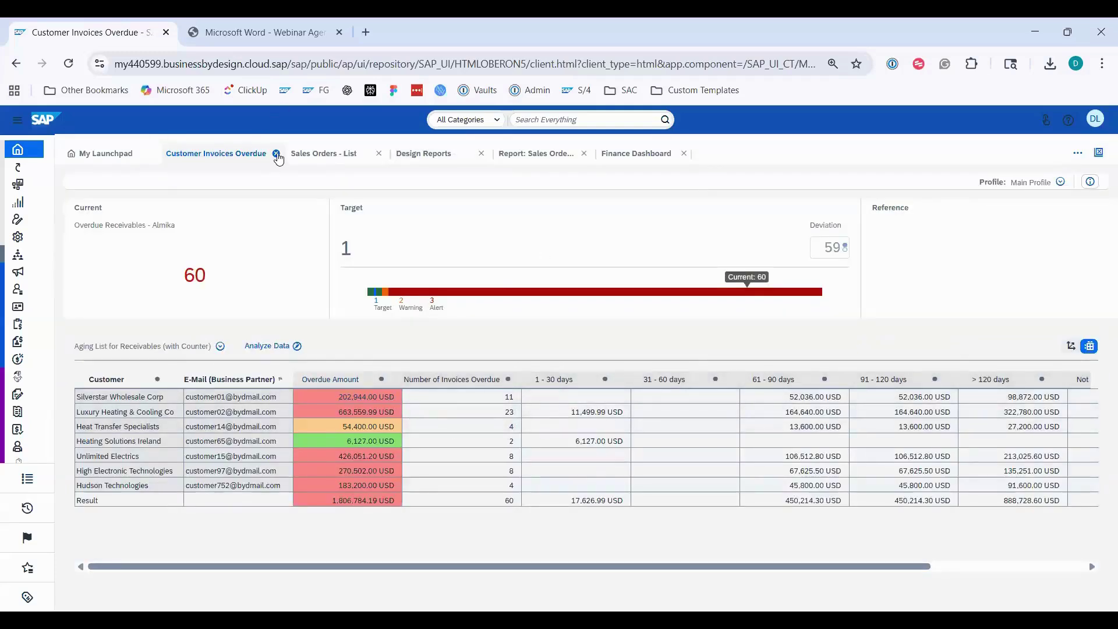
pyautogui.click(276, 154)
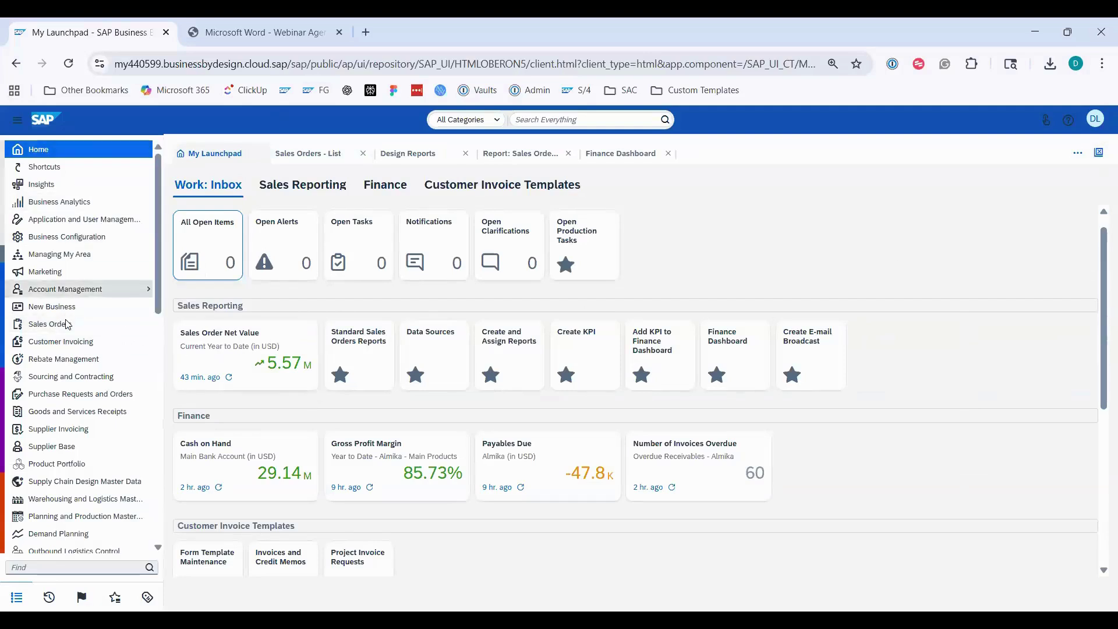
# Open the list of reports in the Sales Orders work center.
pyautogui.moveTo(70, 328)
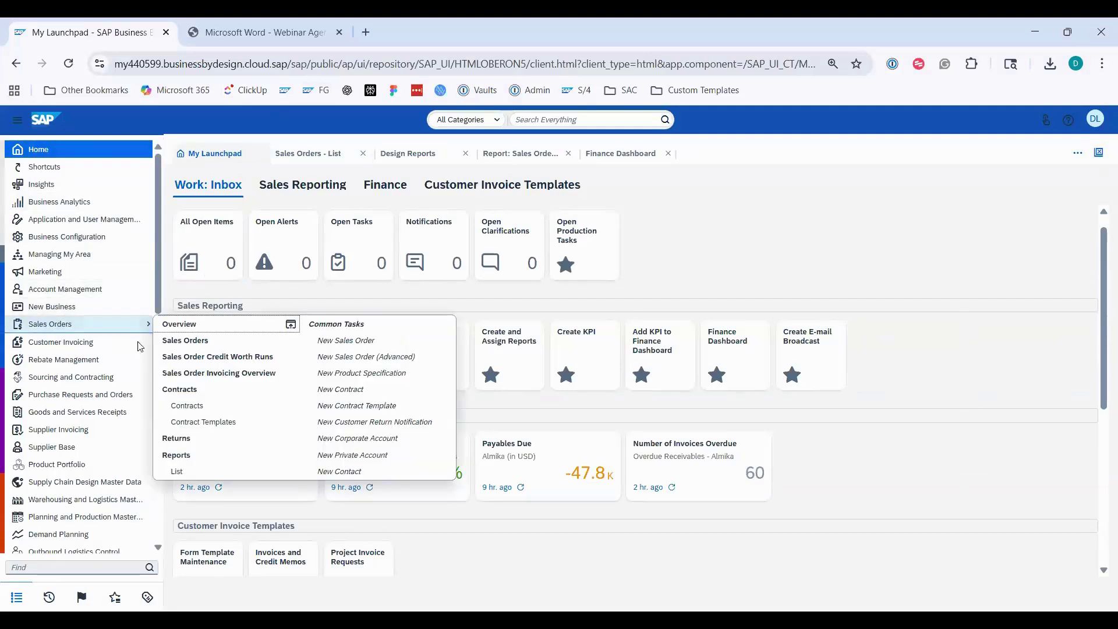
pyautogui.click(210, 458)
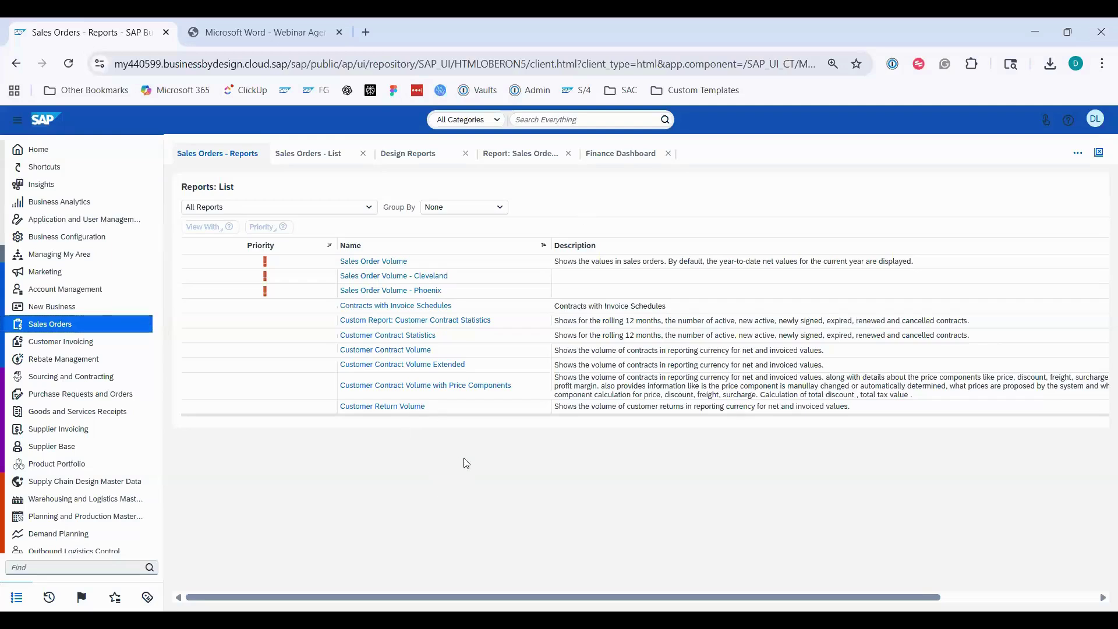
pyautogui.click(68, 330)
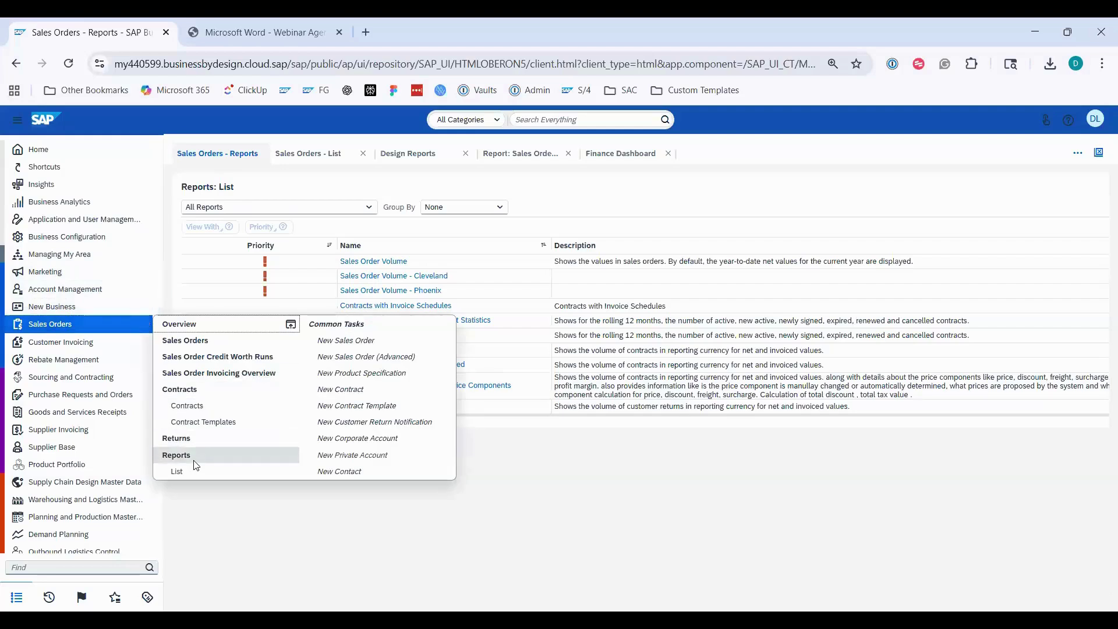
pyautogui.click(177, 471)
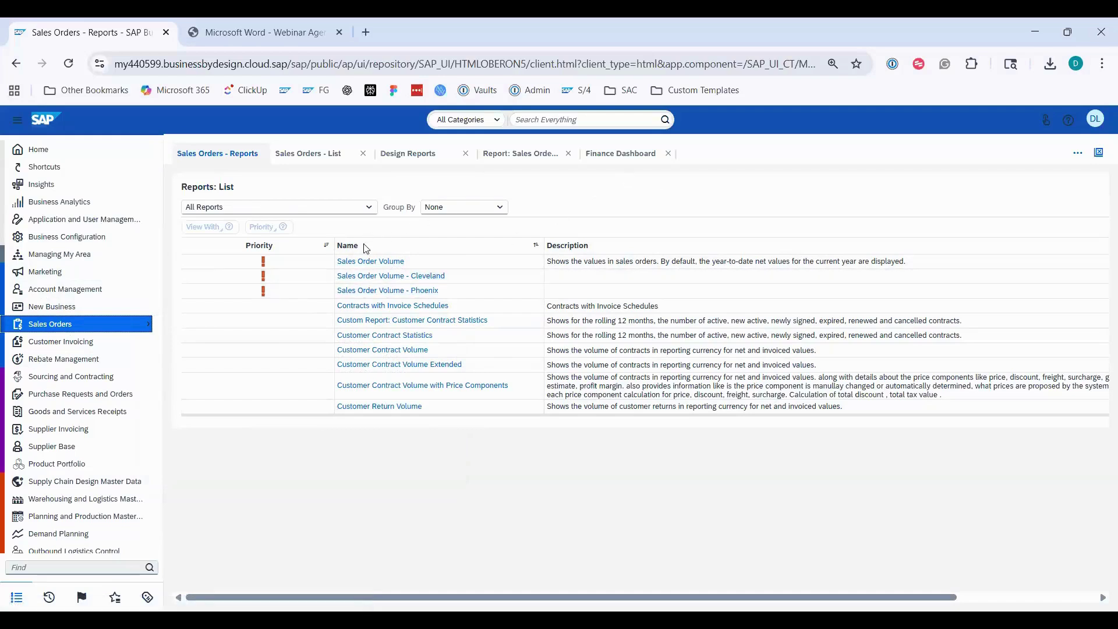
# Open the standard Sales Order Volume report, review its technical details and close the report.
pyautogui.click(363, 153)
pyautogui.click(389, 262)
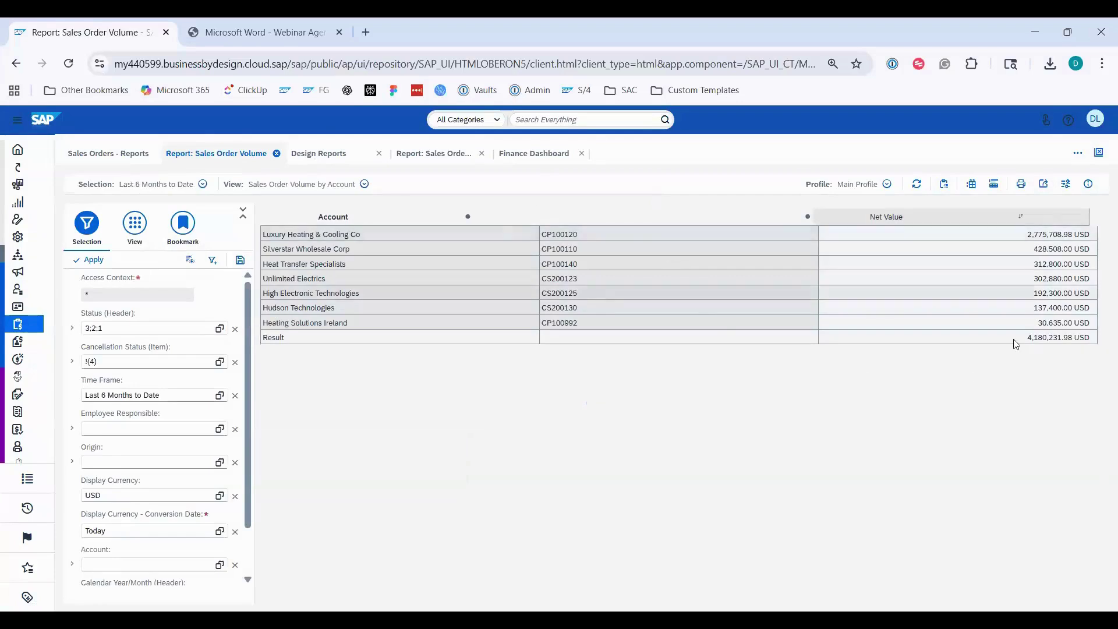
pyautogui.click(1089, 184)
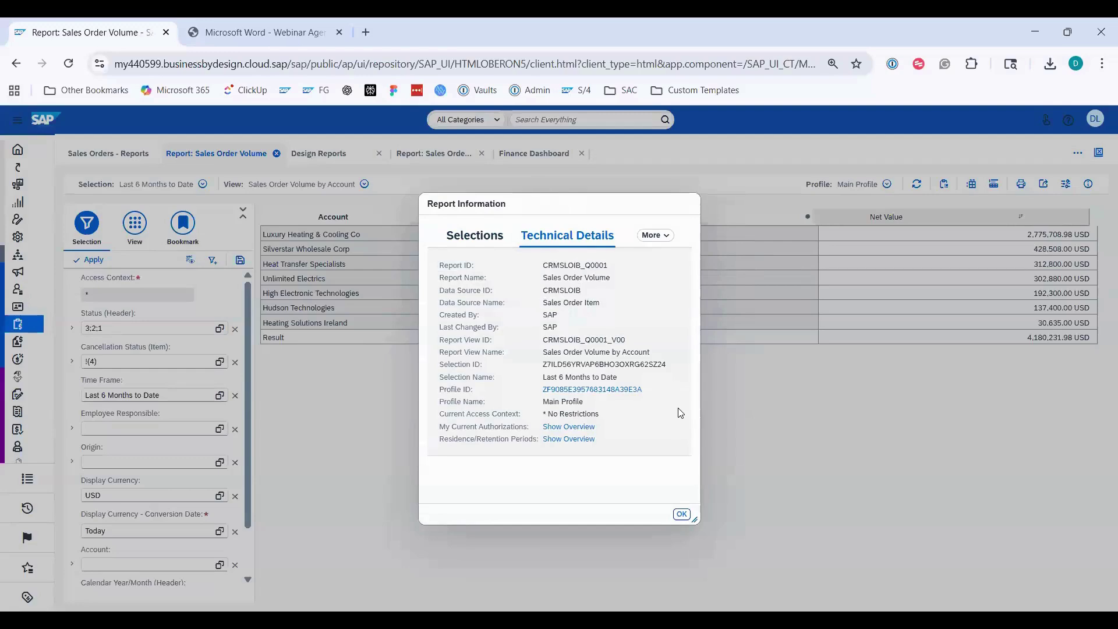
pyautogui.click(682, 515)
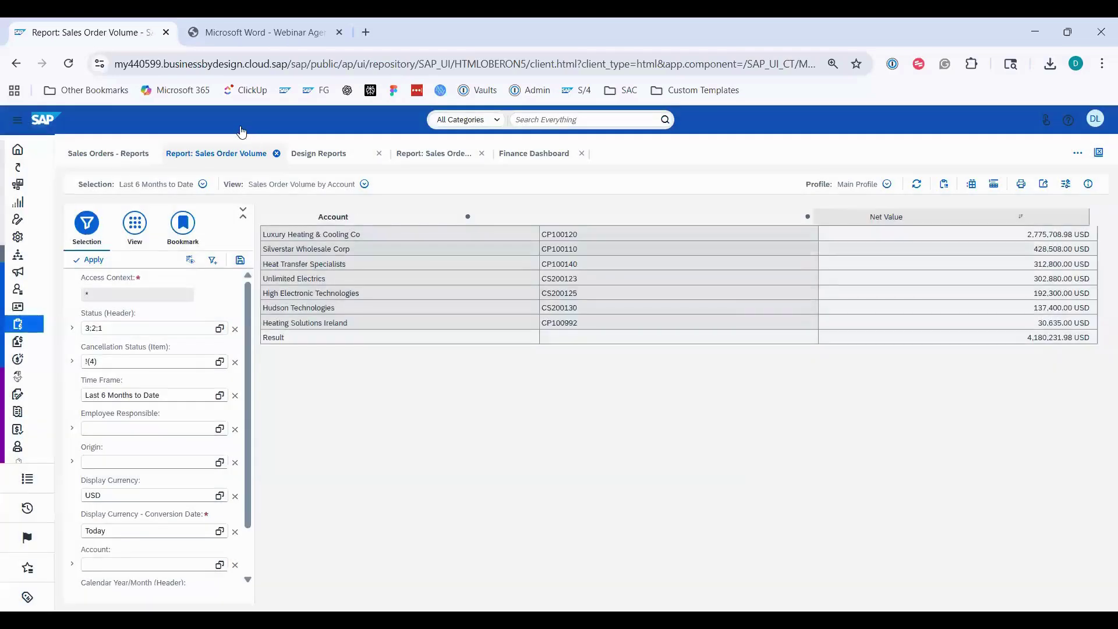
pyautogui.click(277, 154)
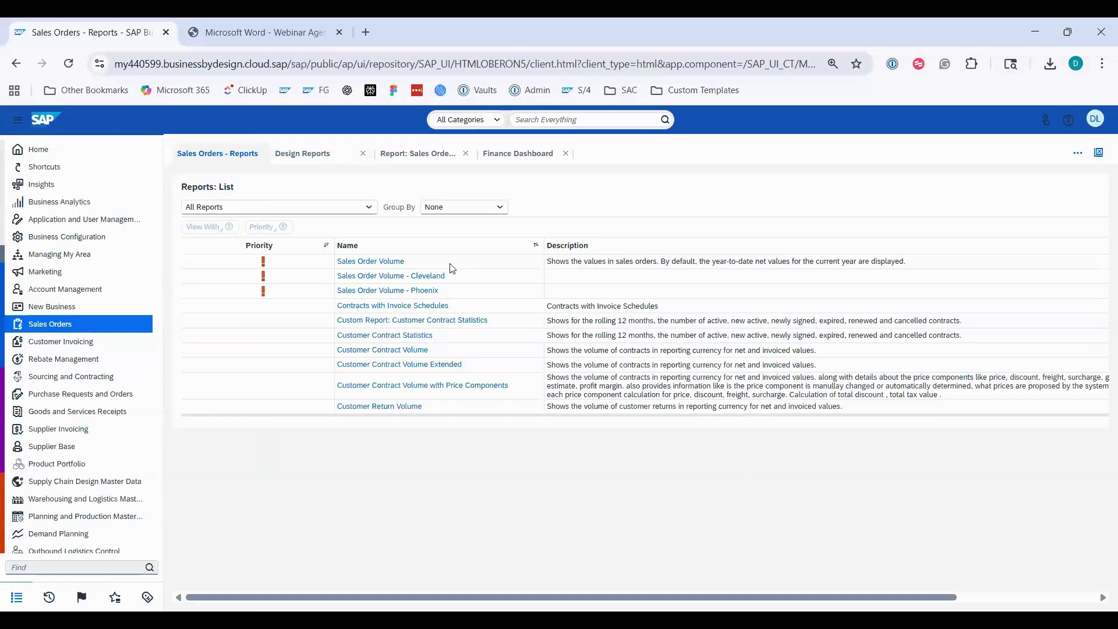
# Open the Sales Order Volume - Phoenix report and run it.
pyautogui.click(407, 290)
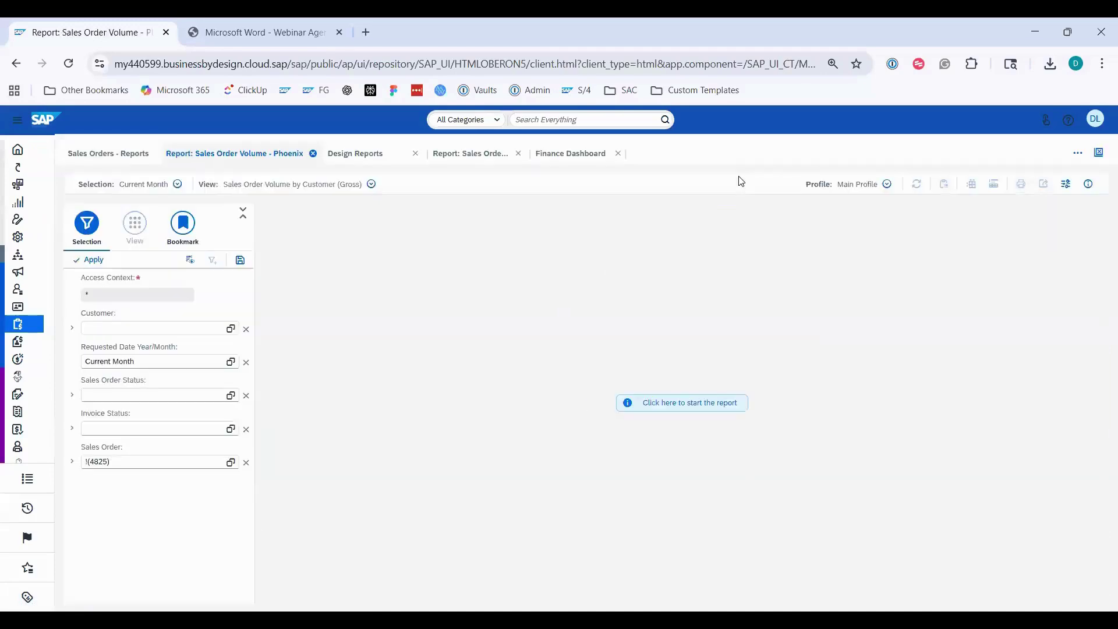
pyautogui.click(693, 404)
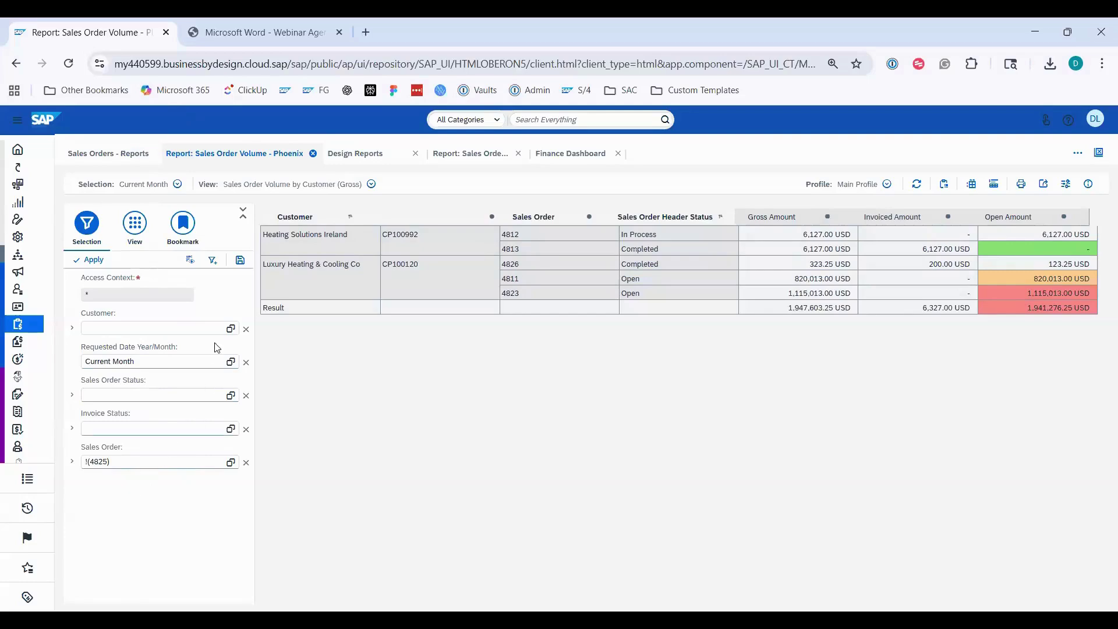
# Examine the selectable values for Customer and the absolute and relative values for Requested Date Year/Month, keeping Current Month selected.
pyautogui.click(231, 328)
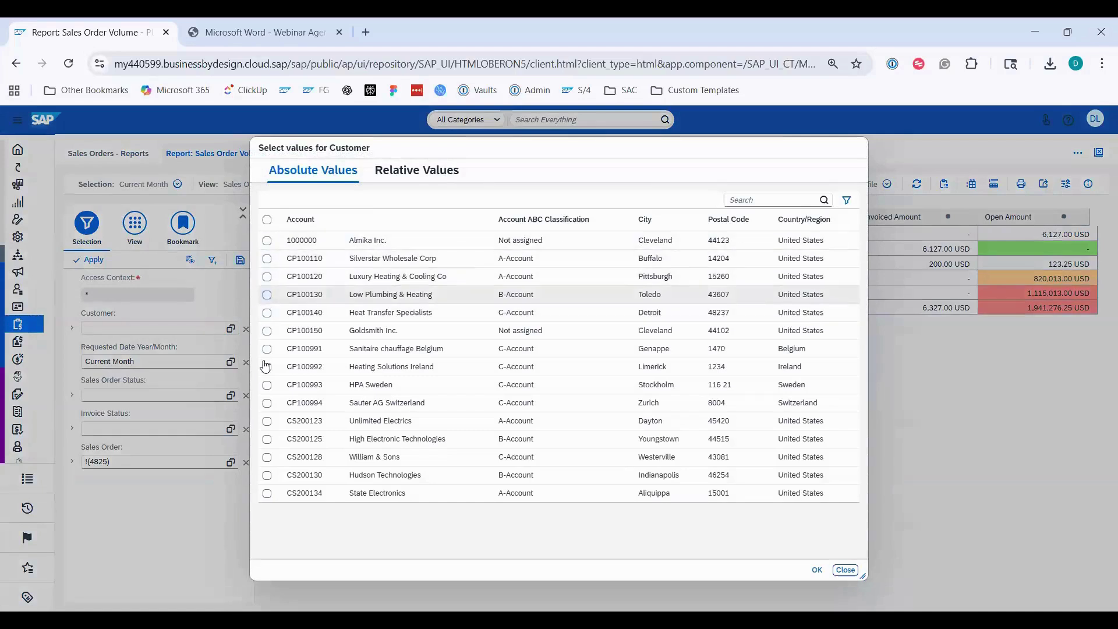
pyautogui.click(844, 569)
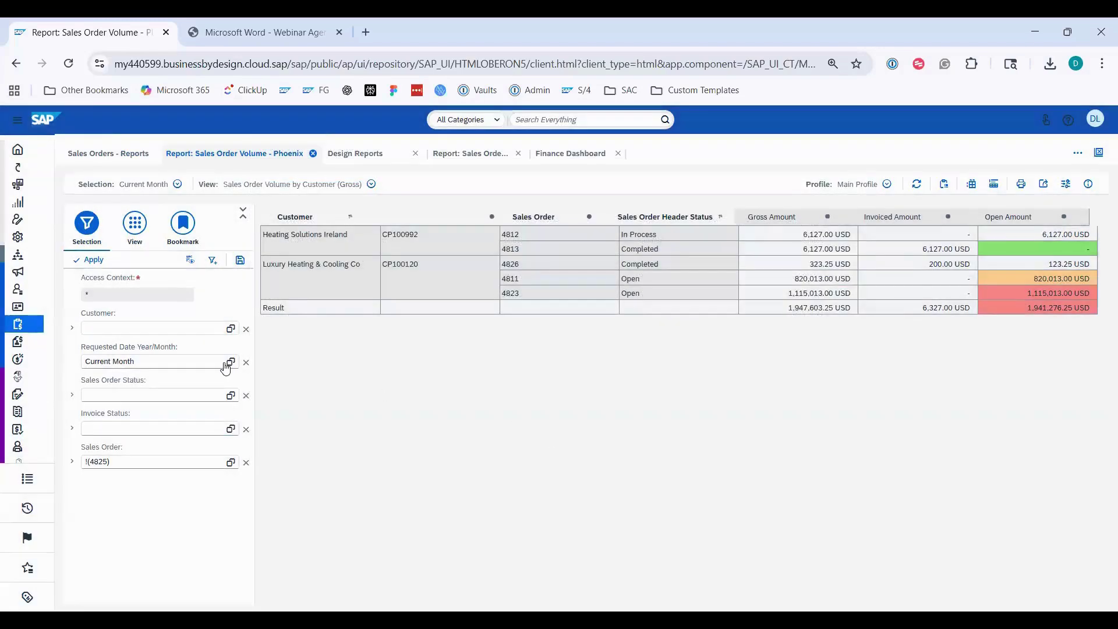
pyautogui.click(229, 362)
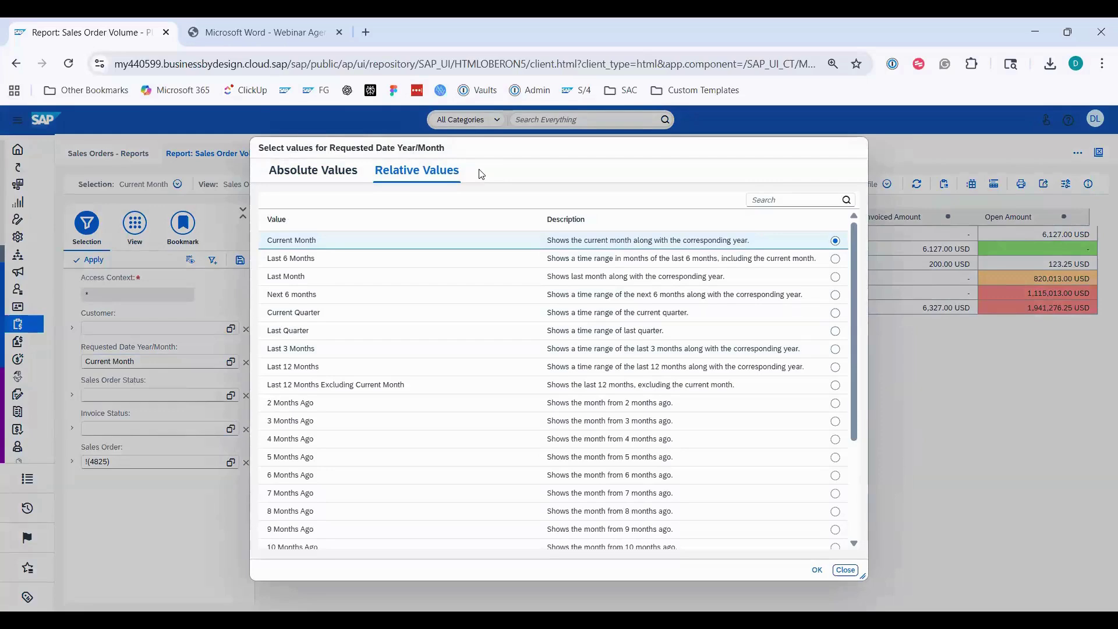
pyautogui.click(289, 176)
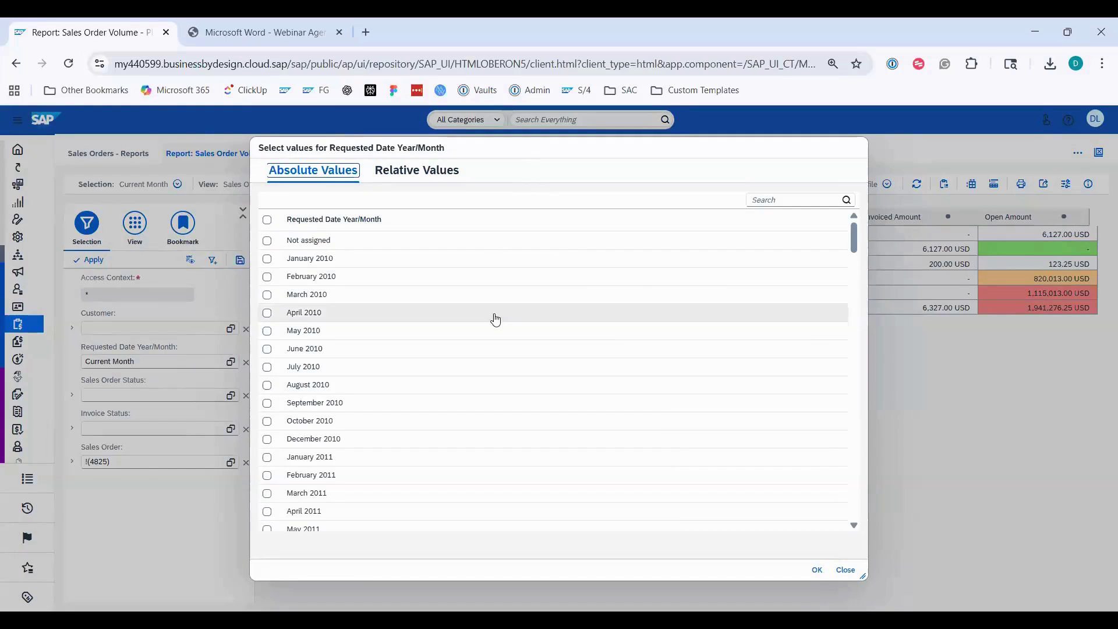
pyautogui.scroll(-15, 495, 320)
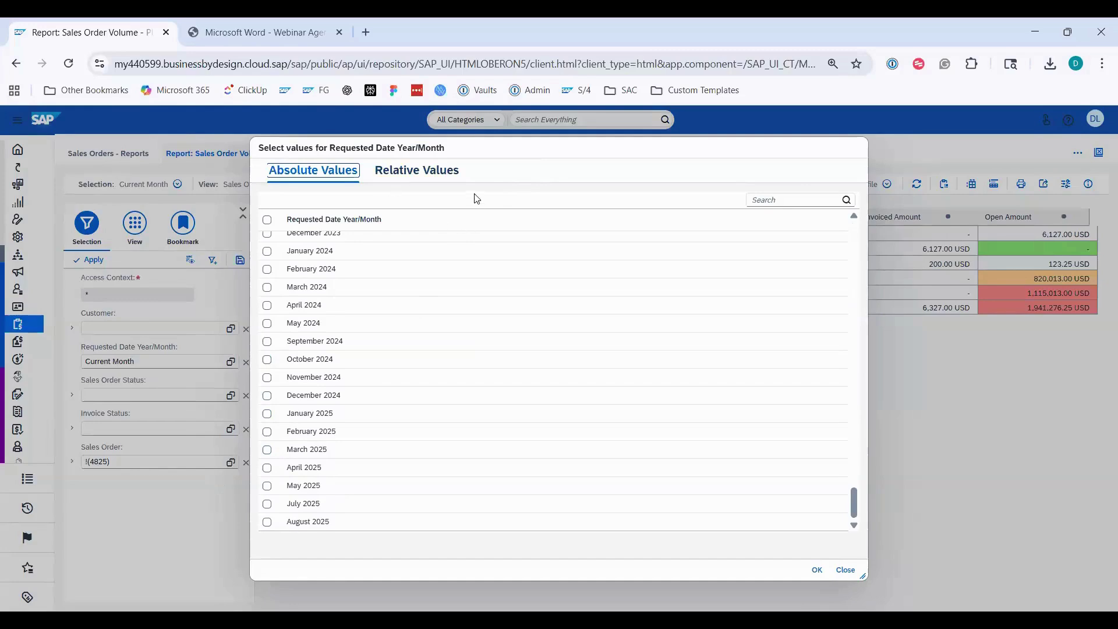
pyautogui.click(430, 172)
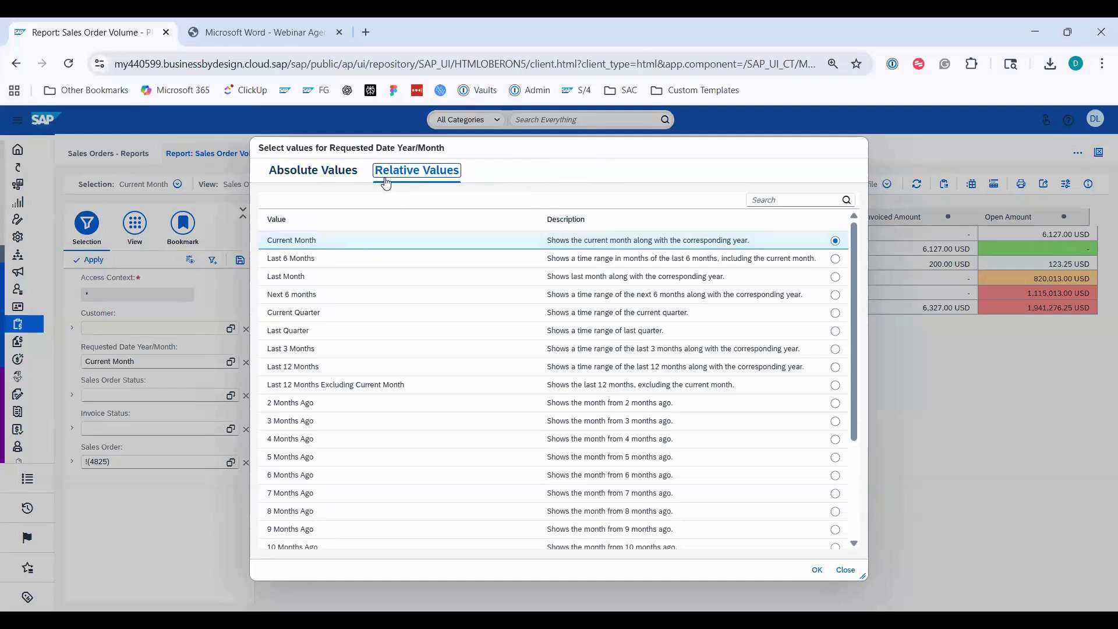
pyautogui.click(819, 571)
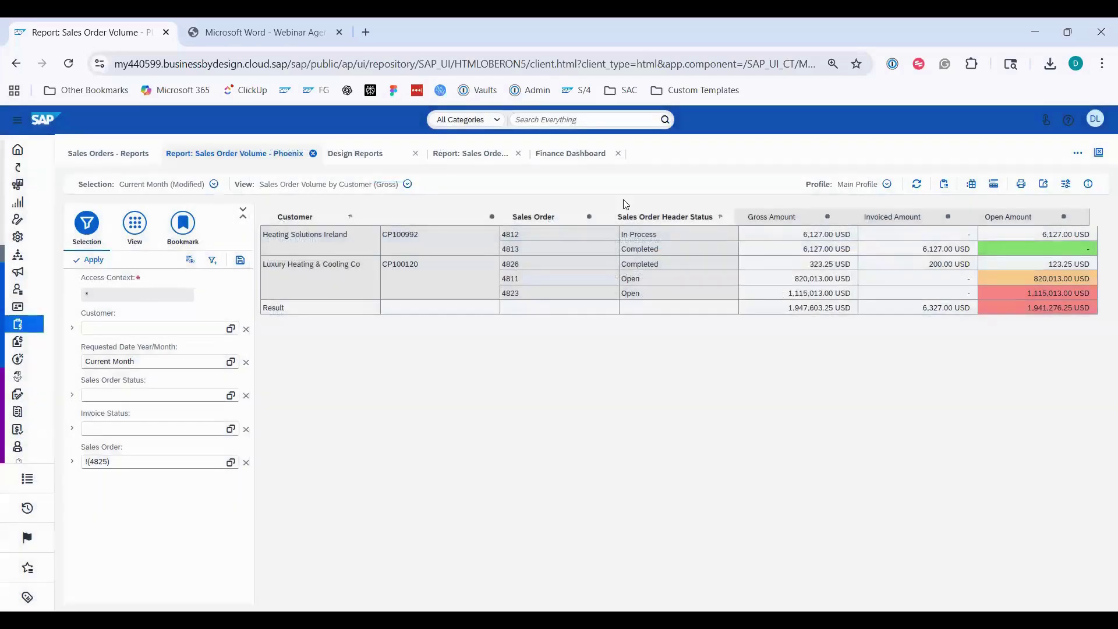
# Add Product as a row field to the Sales Order Volume - Phoenix report.
pyautogui.click(135, 227)
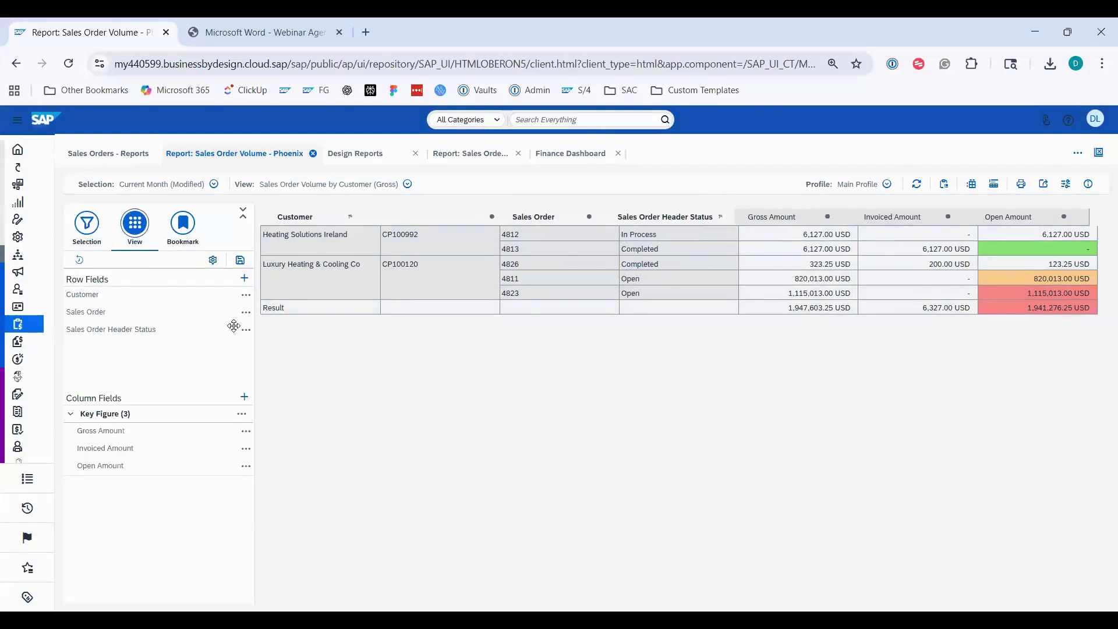
pyautogui.click(244, 279)
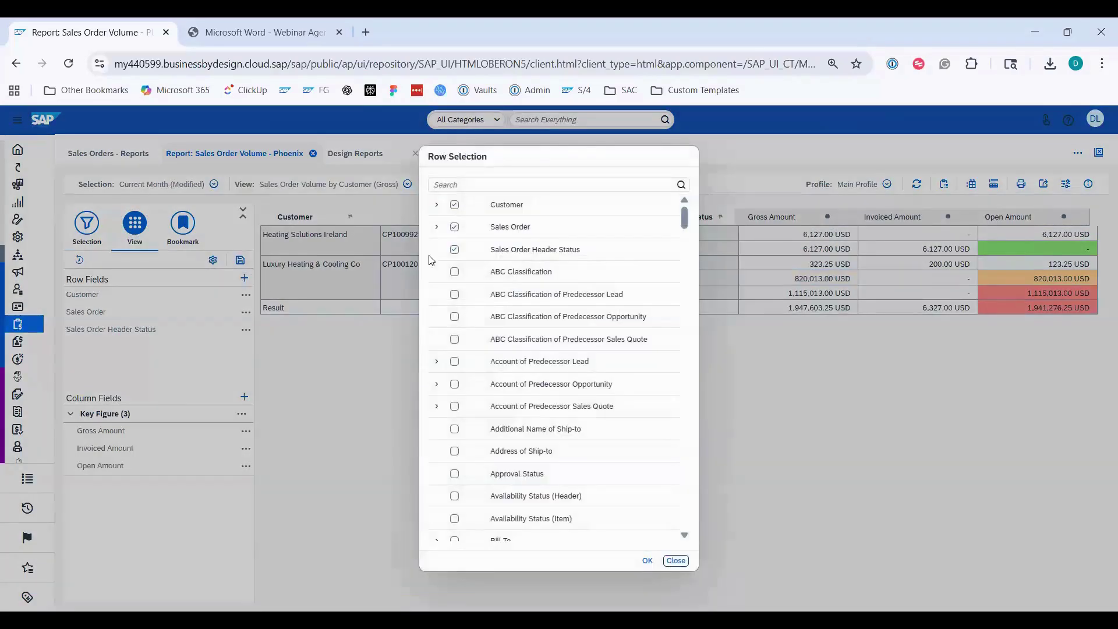
pyautogui.click(490, 184)
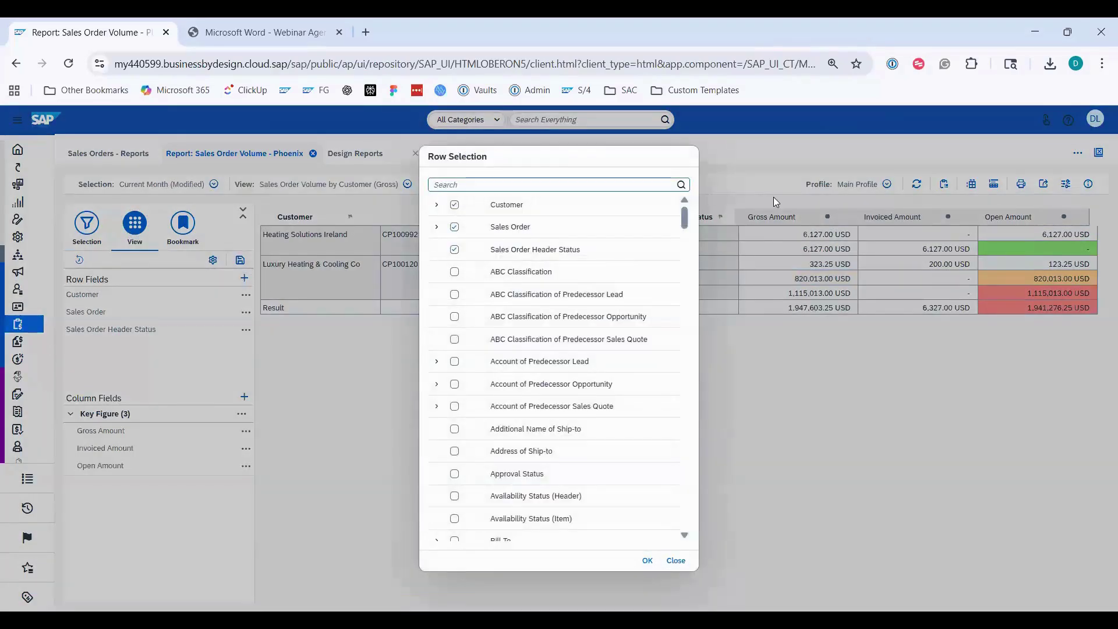
pyautogui.write('product')
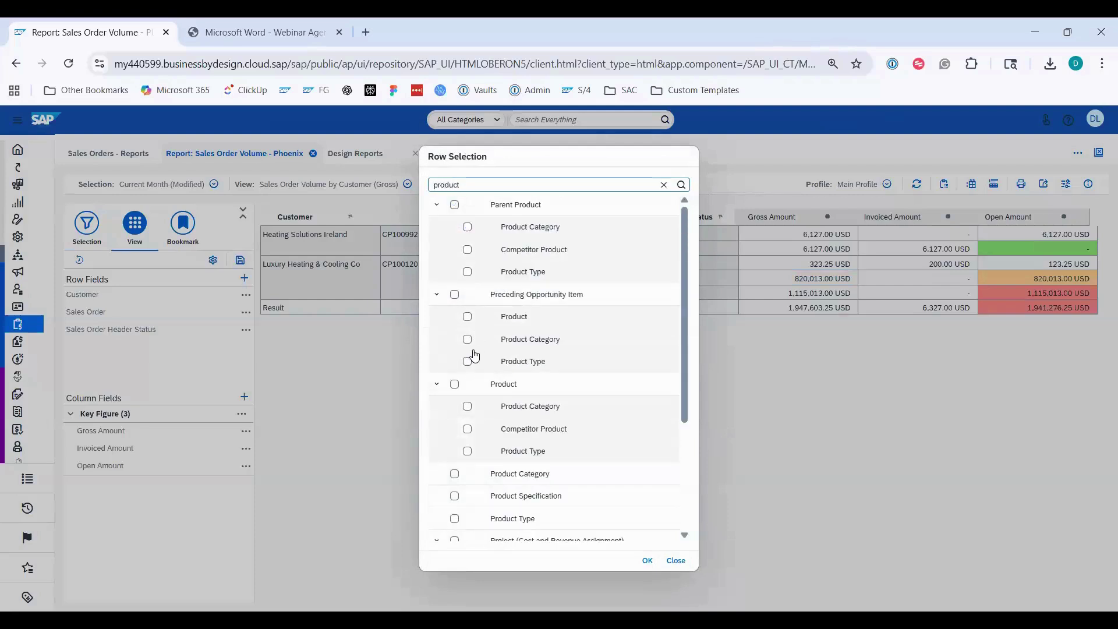
pyautogui.click(454, 384)
pyautogui.click(653, 563)
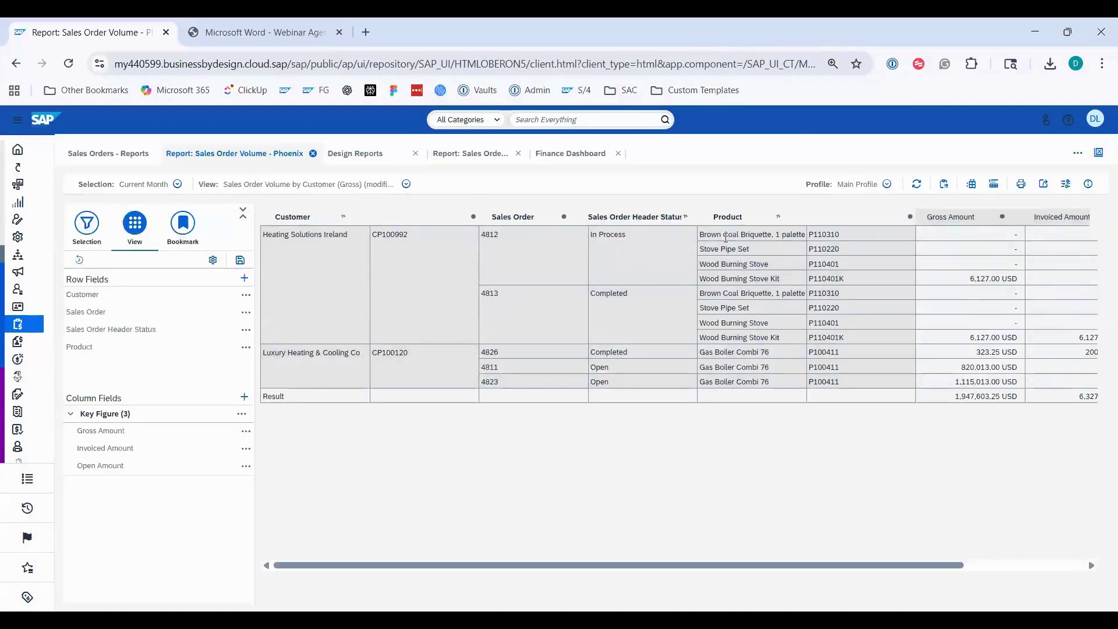
# Remove the Product row field from the report view.
pyautogui.hscroll(3, 926, 238)
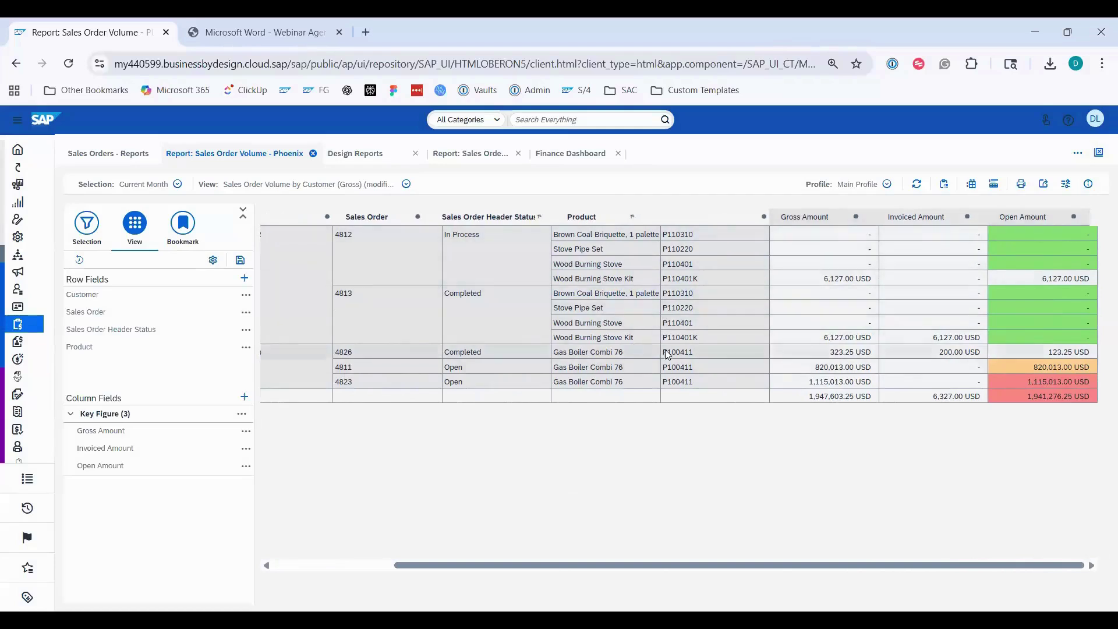
pyautogui.click(247, 348)
pyautogui.click(300, 441)
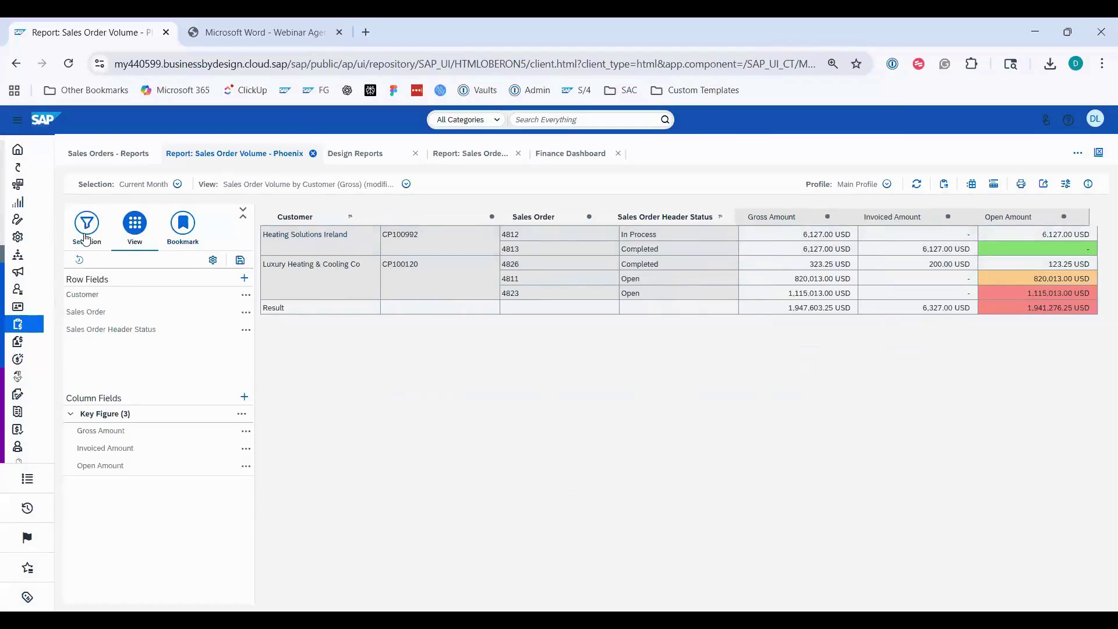
# Try Display Repeated Text in the report's table settings and turn it off again.
pyautogui.click(212, 262)
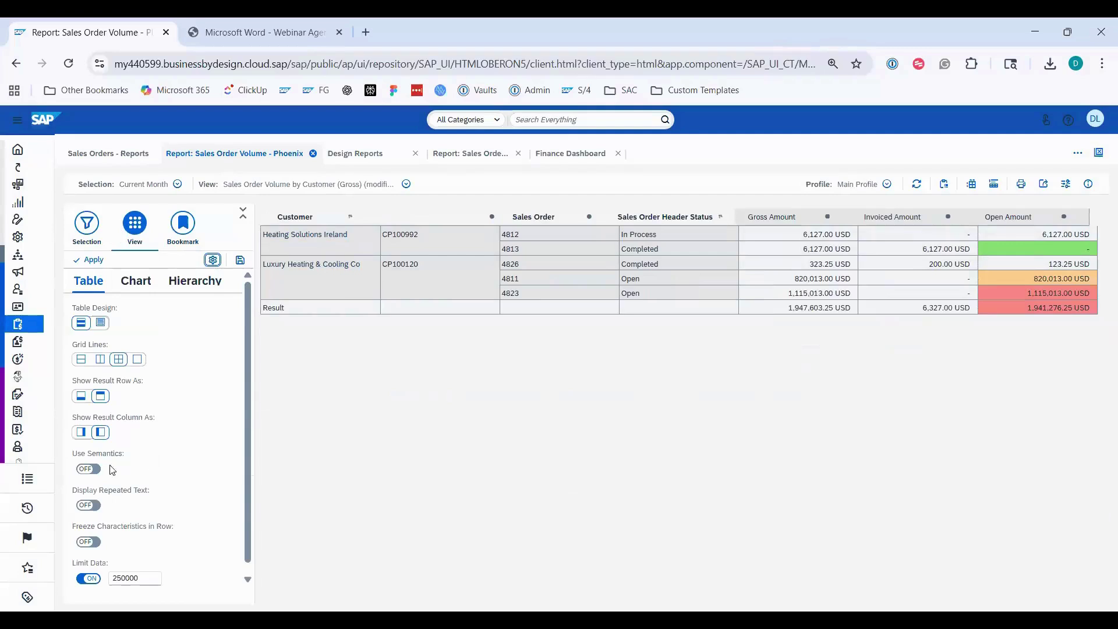
pyautogui.scroll(-1, 112, 470)
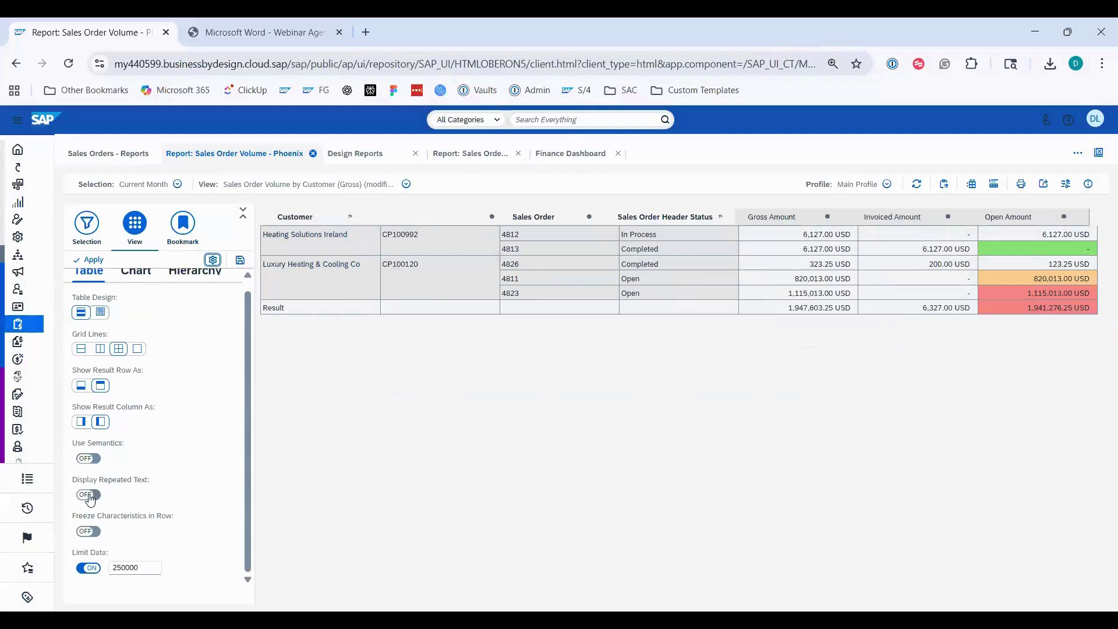
pyautogui.click(89, 497)
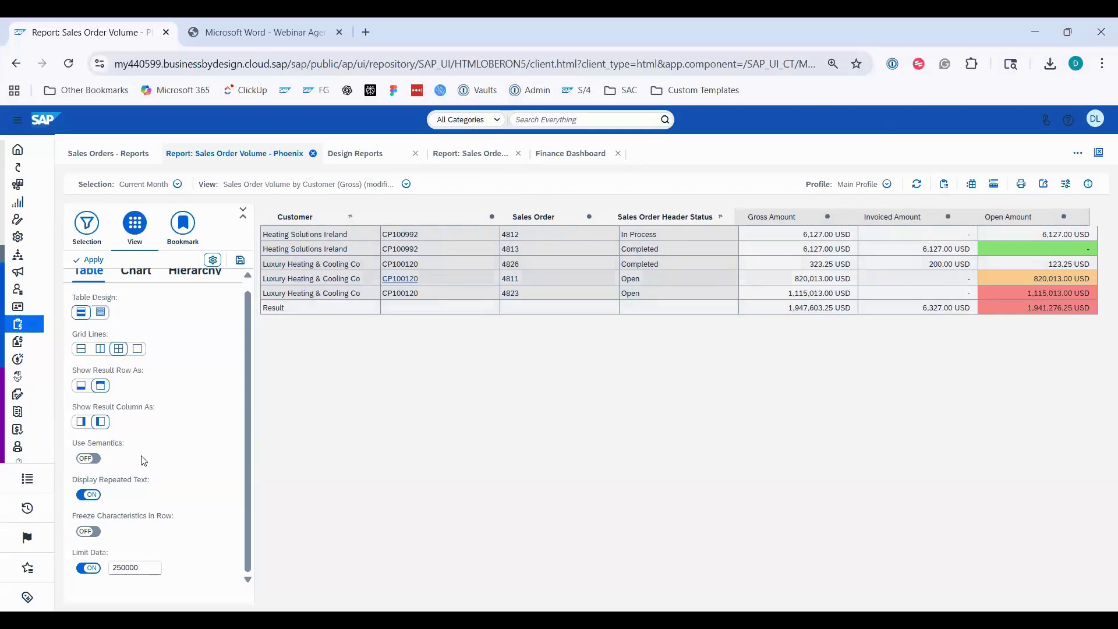
pyautogui.click(88, 494)
pyautogui.click(87, 261)
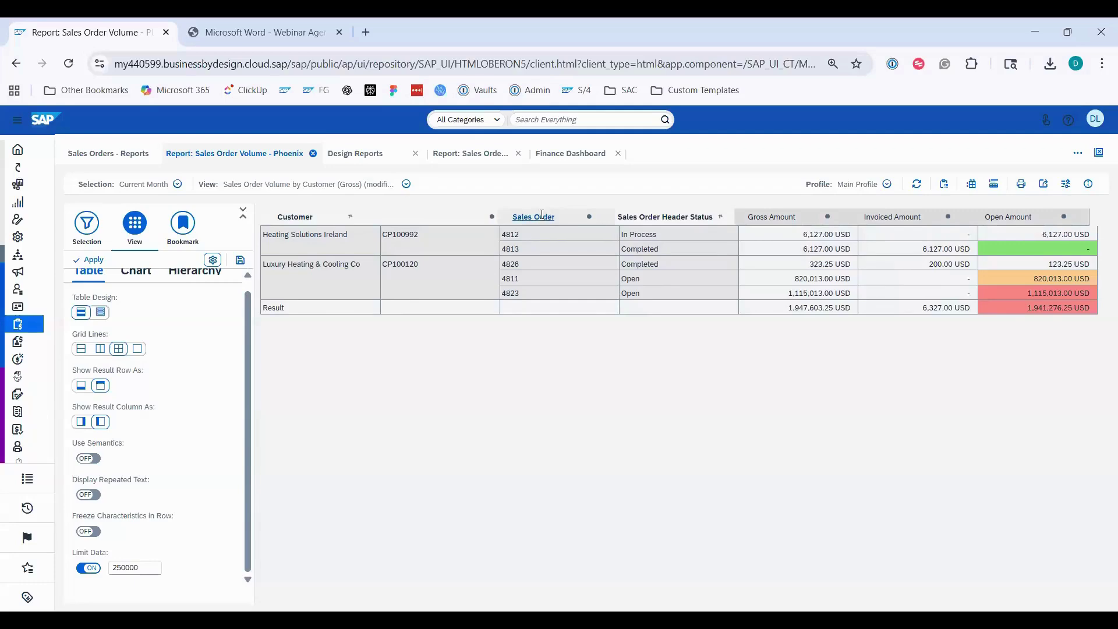
# Show result rows for the Sales Order field so that each customer's orders are subtotaled.
pyautogui.click(541, 216)
pyautogui.click(677, 404)
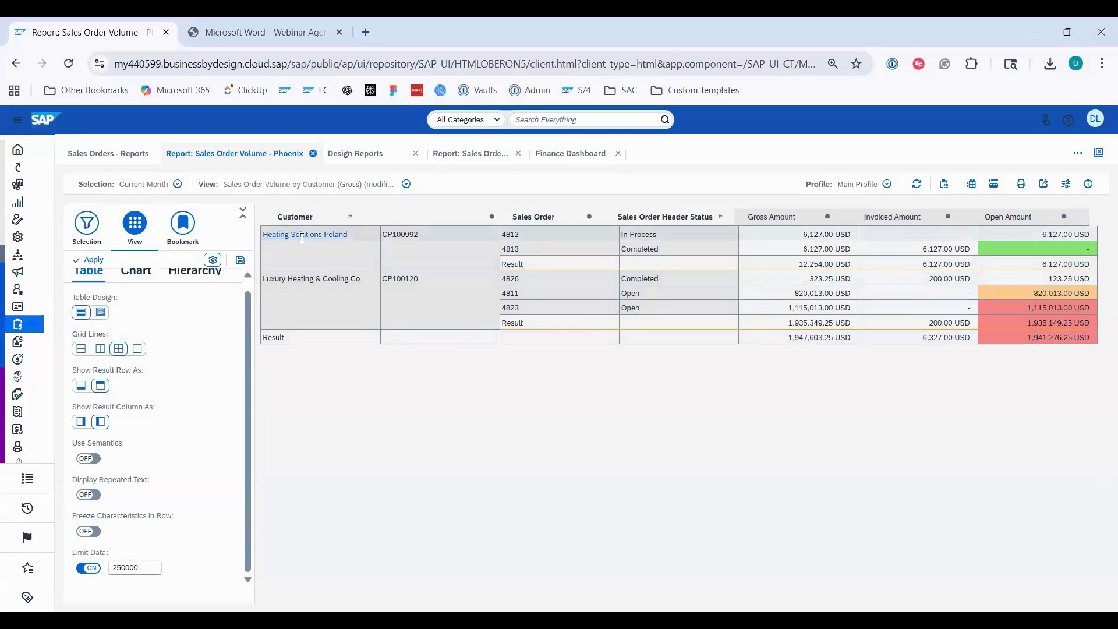
# Try Display Repeated Text on the table with Sales Order subtotals and turn the option off again.
pyautogui.click(88, 499)
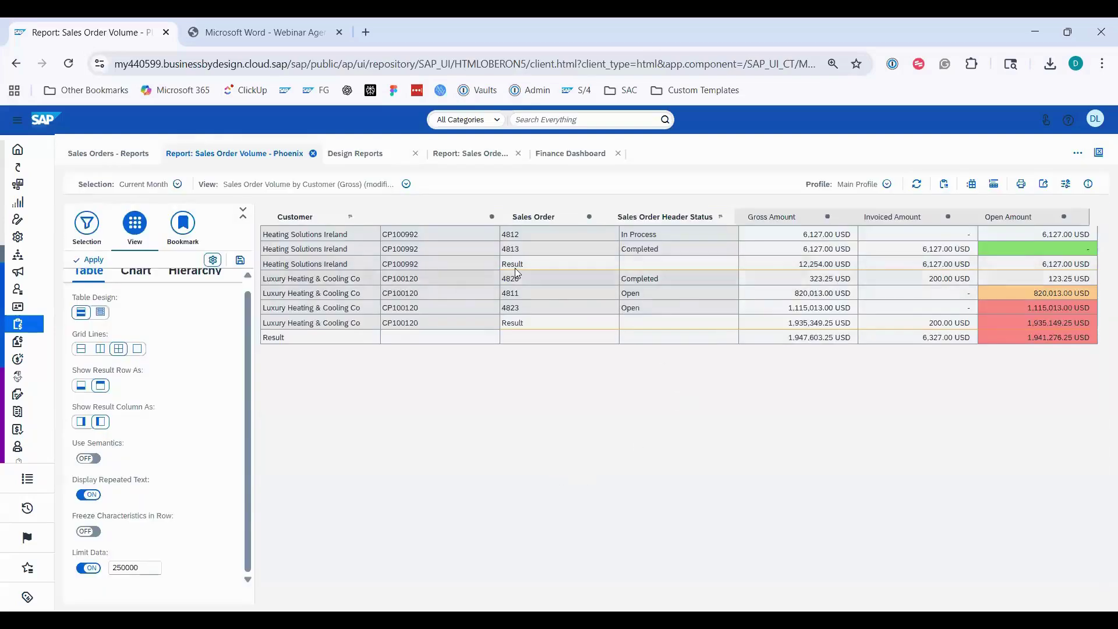
pyautogui.click(88, 495)
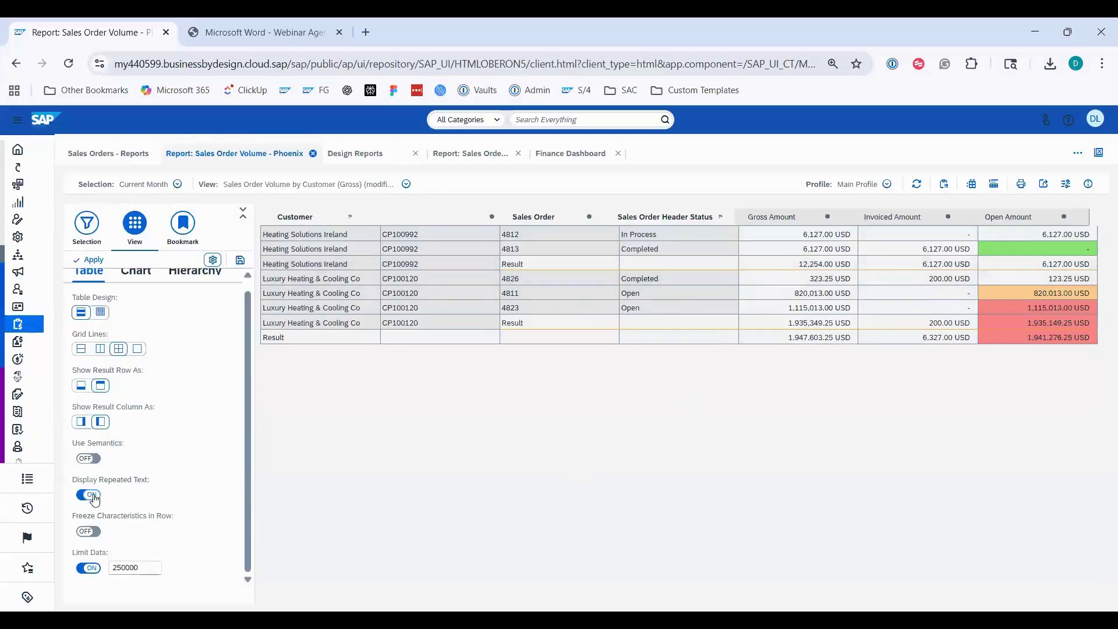
pyautogui.click(86, 260)
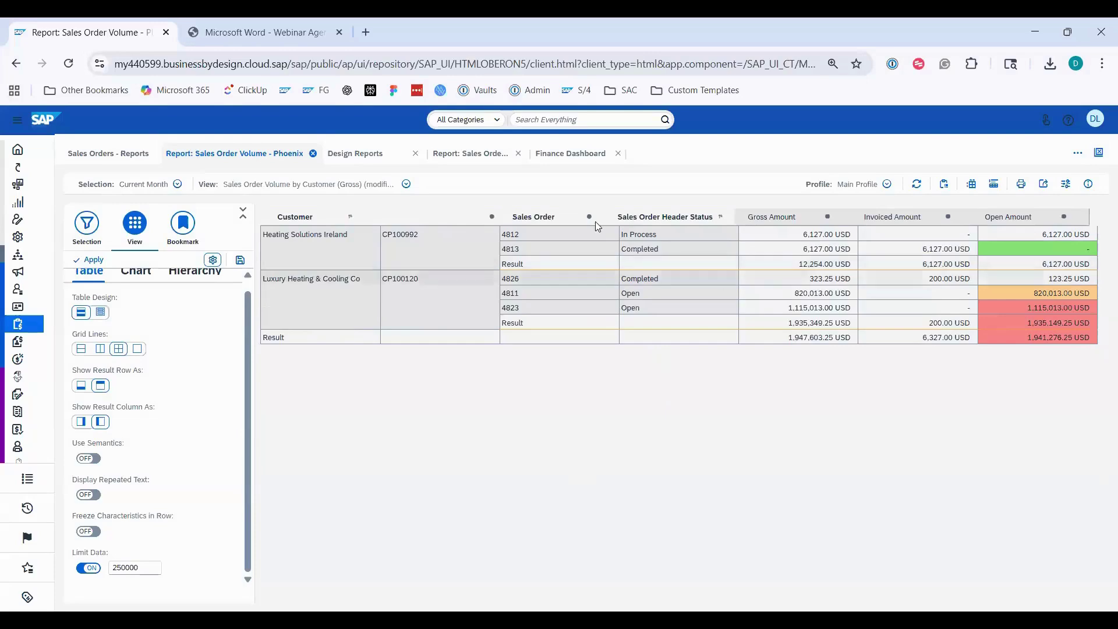
# Hide the result rows for the Sales Order field.
pyautogui.click(542, 217)
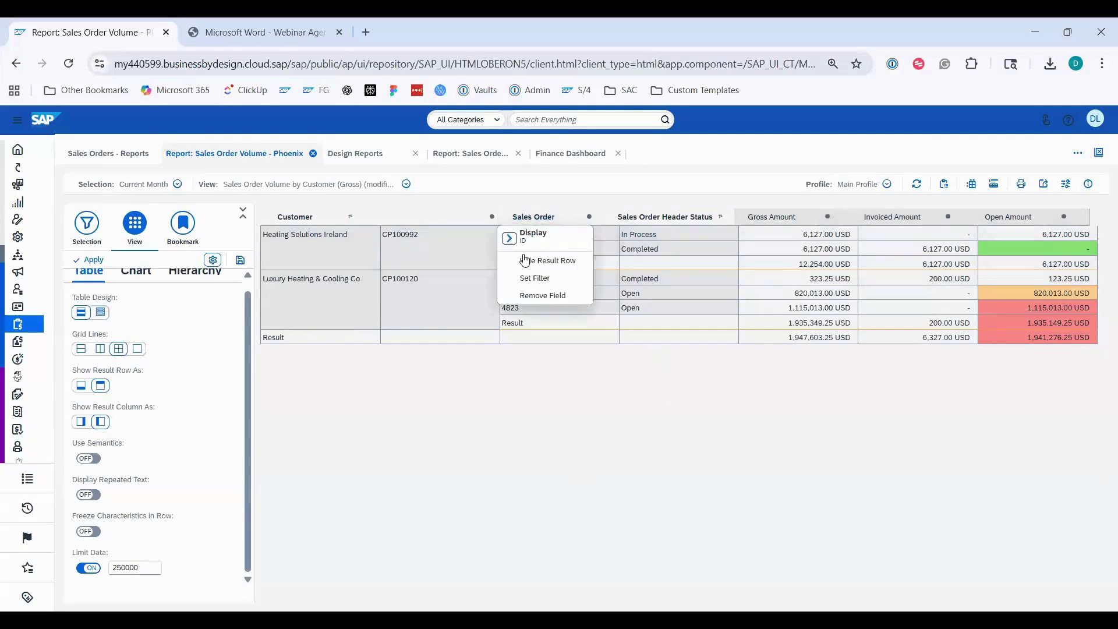
pyautogui.click(746, 480)
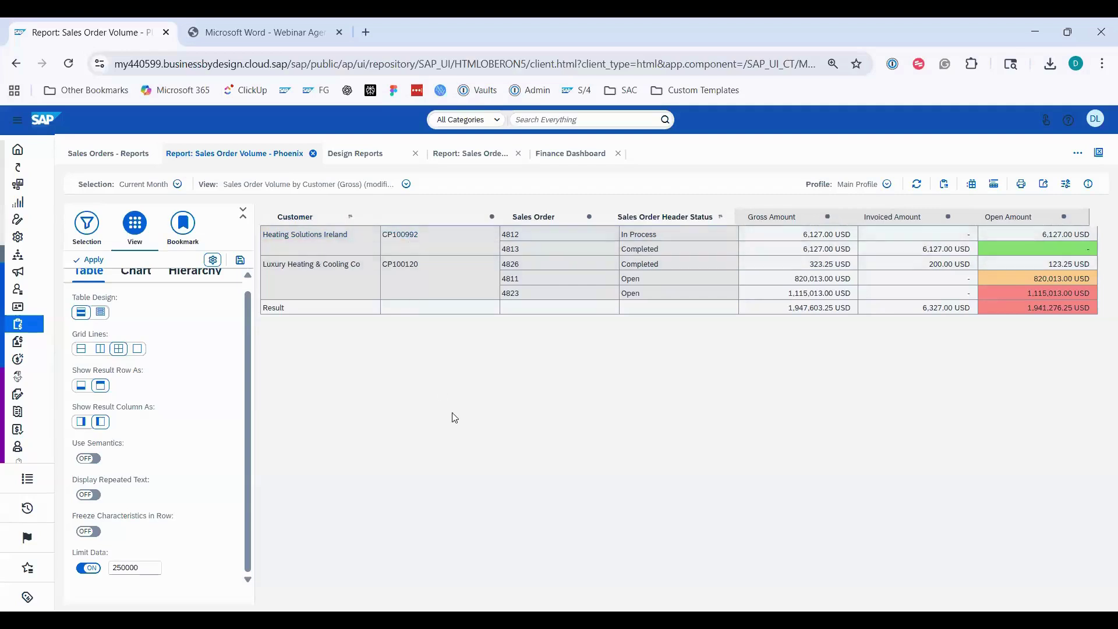
# Set the Customer field's display to ID and Description.
pyautogui.click(294, 216)
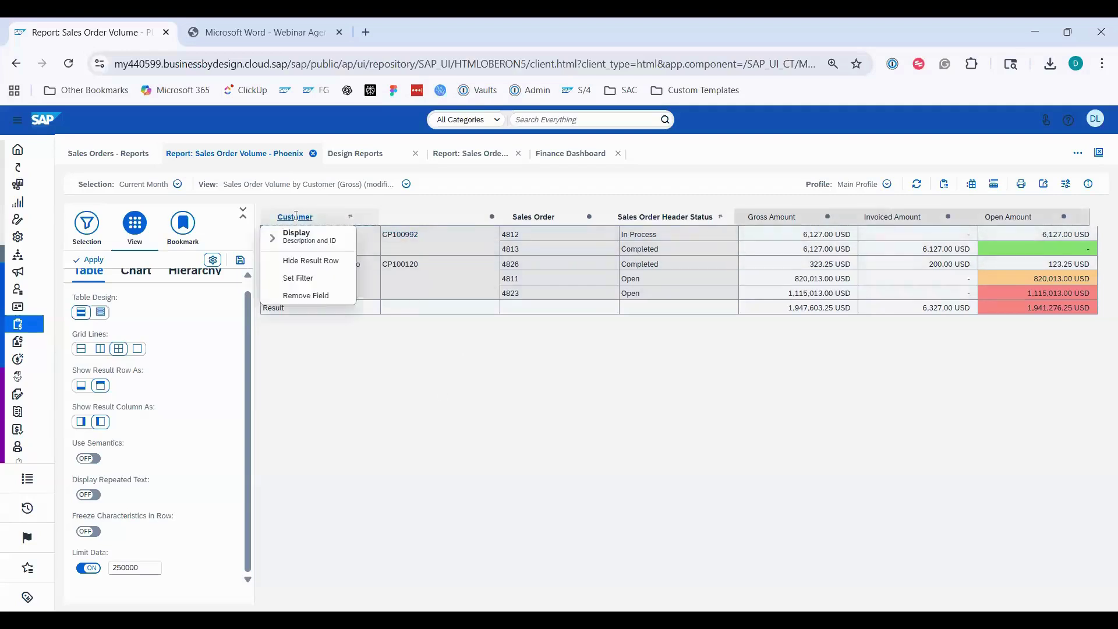
pyautogui.click(272, 239)
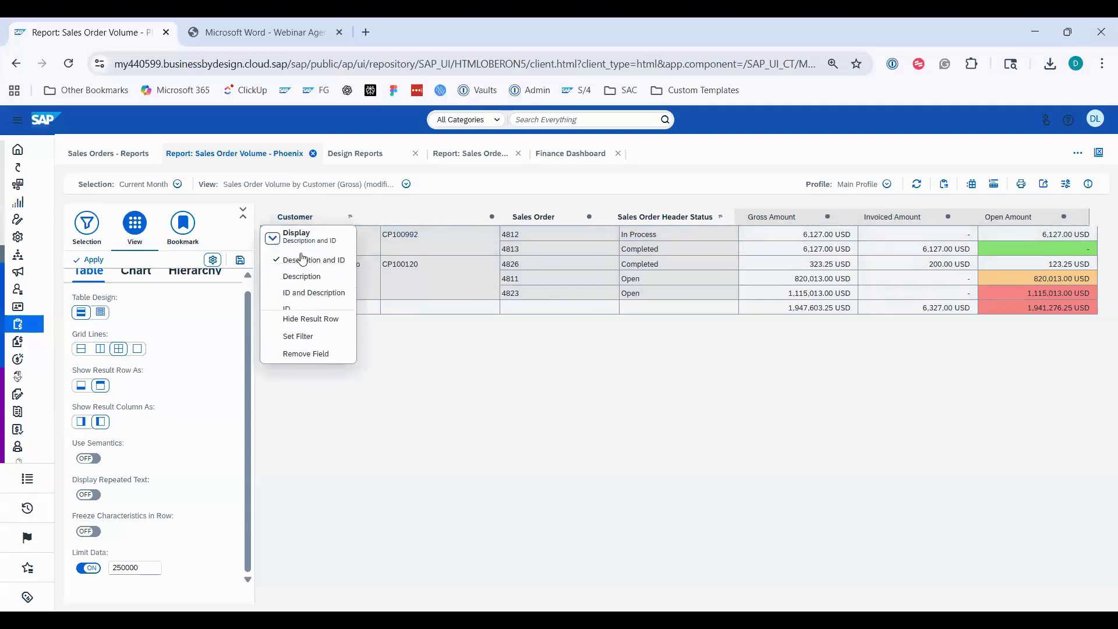
pyautogui.click(288, 294)
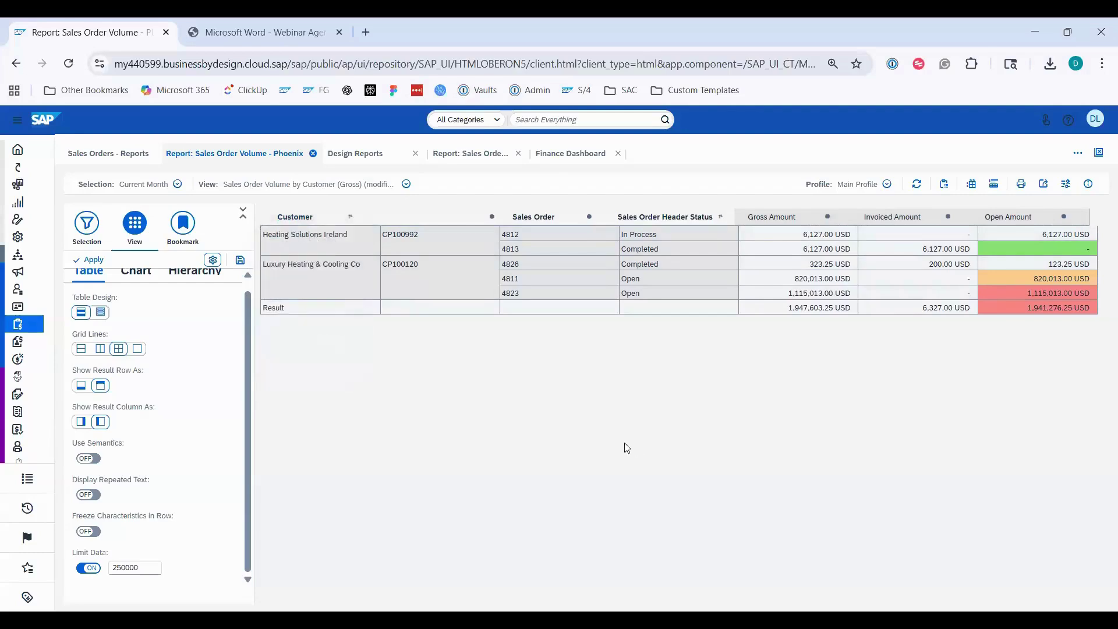
# Try showing the Customer field by Description only and return it to ID and Description.
pyautogui.click(288, 217)
pyautogui.click(277, 244)
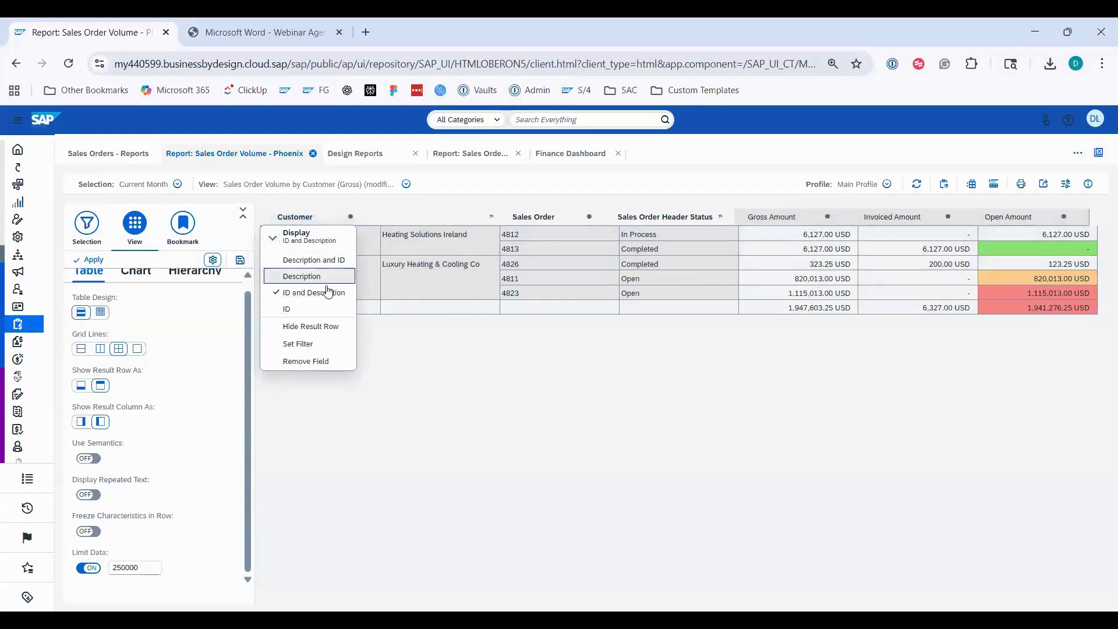
pyautogui.click(300, 291)
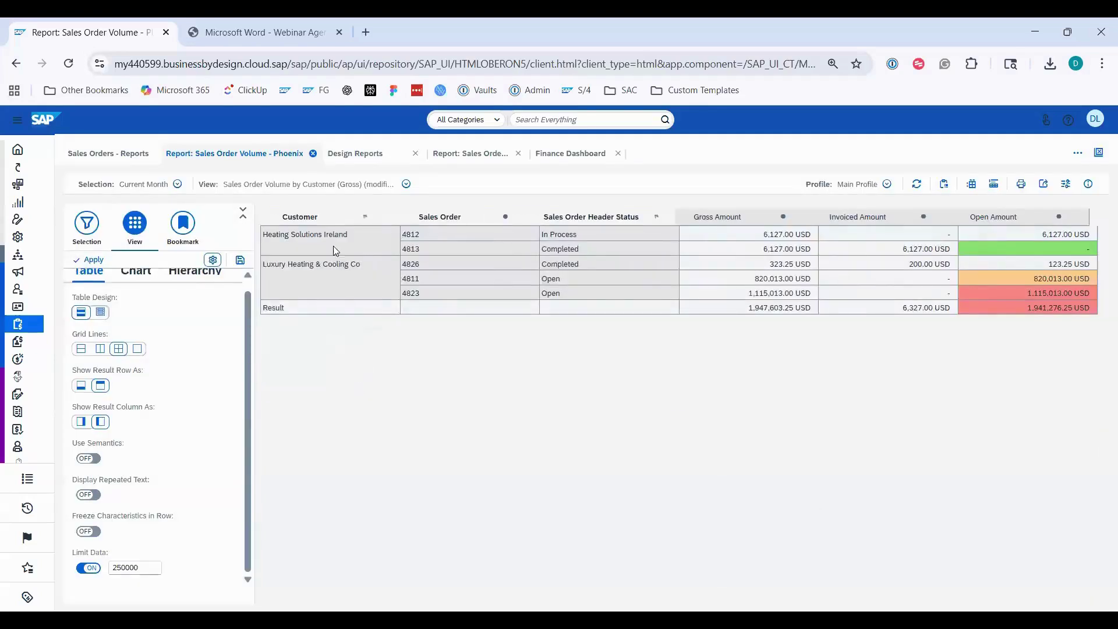
pyautogui.click(305, 218)
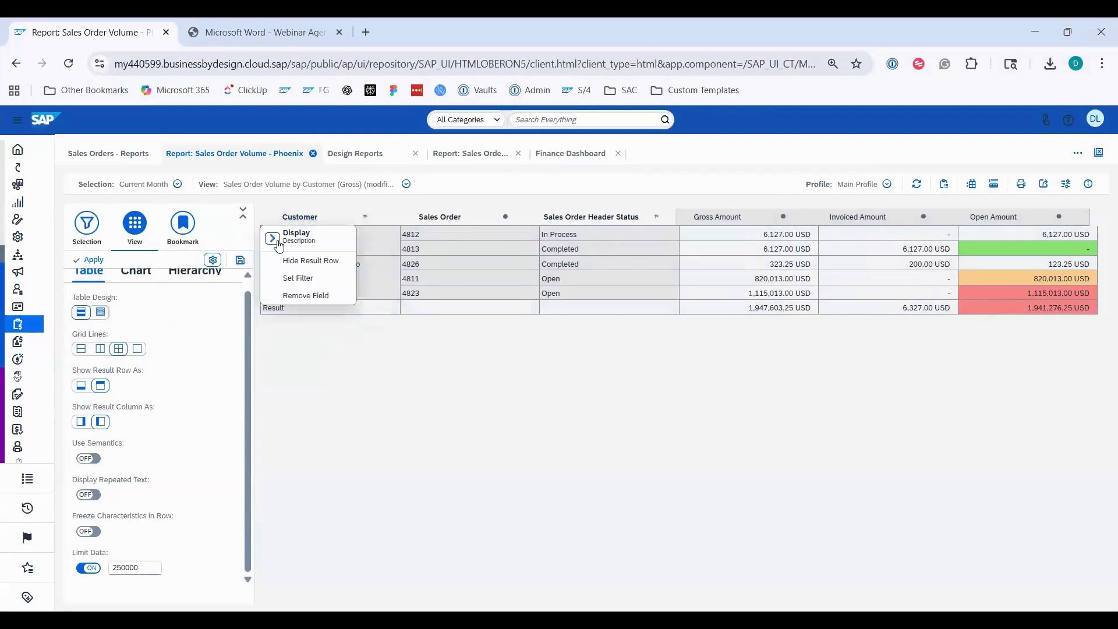
pyautogui.click(271, 238)
pyautogui.click(315, 292)
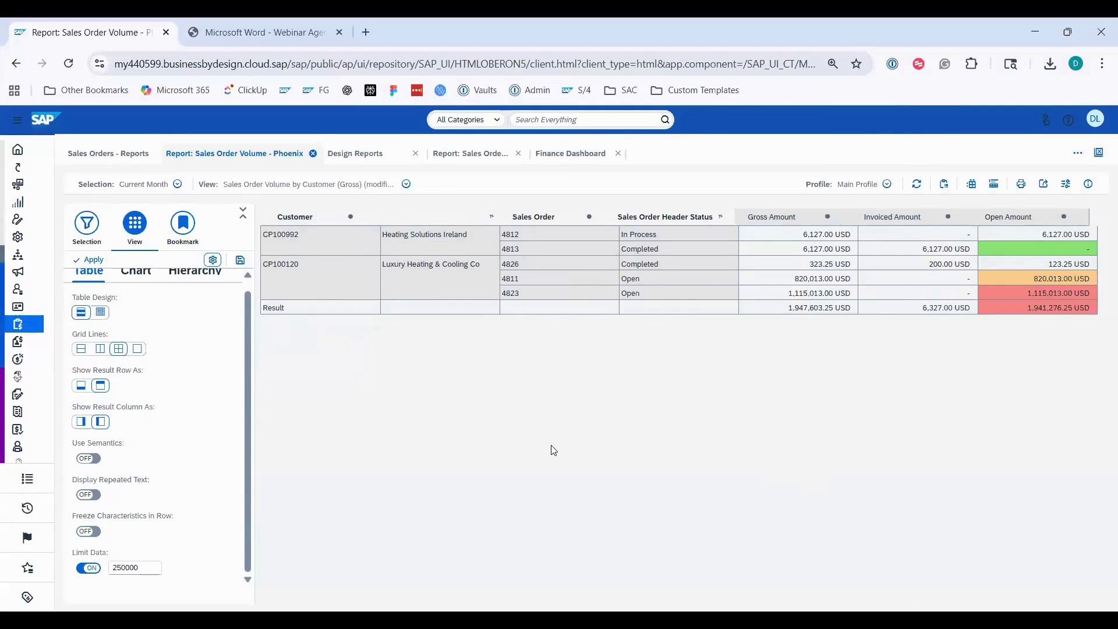
# Look at the technical details of the Sales Order Volume - Phoenix report and close the report information.
pyautogui.click(1088, 184)
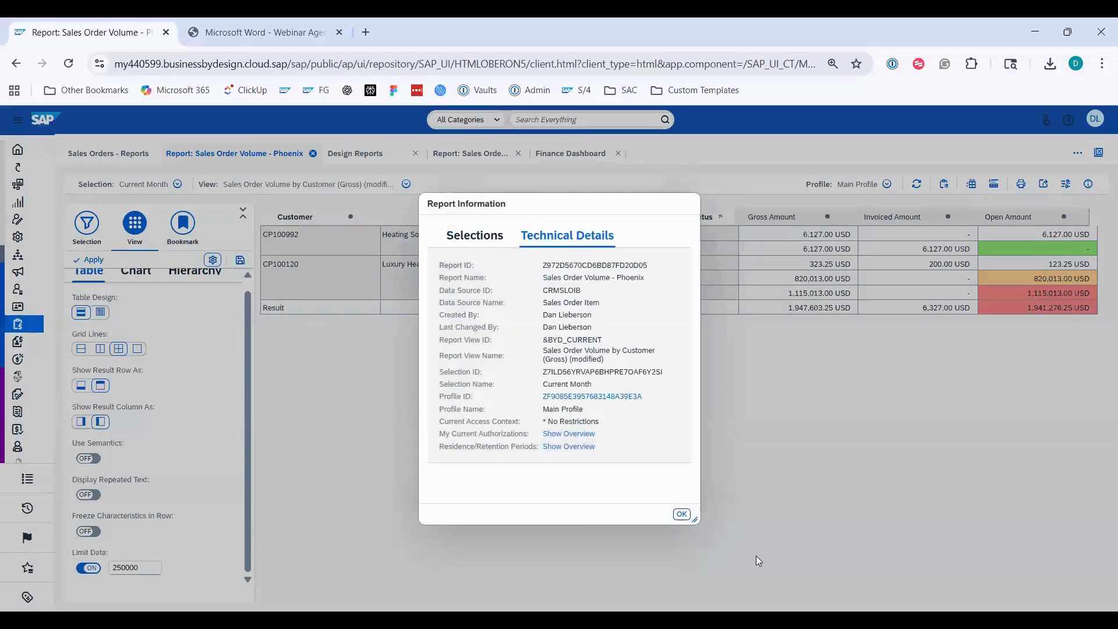
pyautogui.click(682, 514)
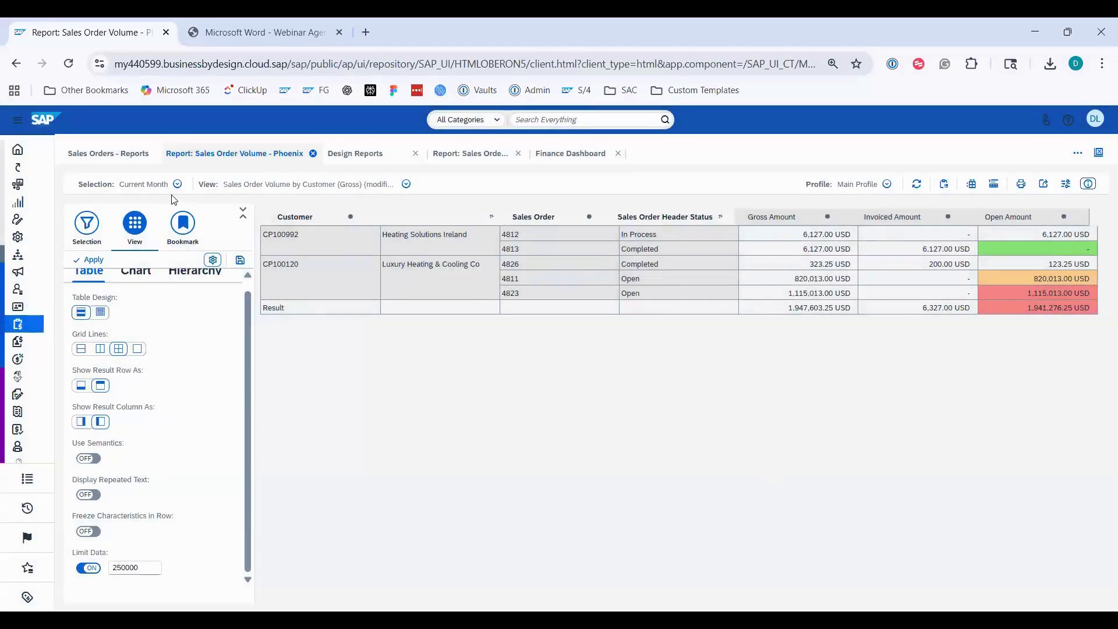
# Leave the report for the Business Analytics work center and bring up the Design Reports list of self-created reports.
pyautogui.click(119, 153)
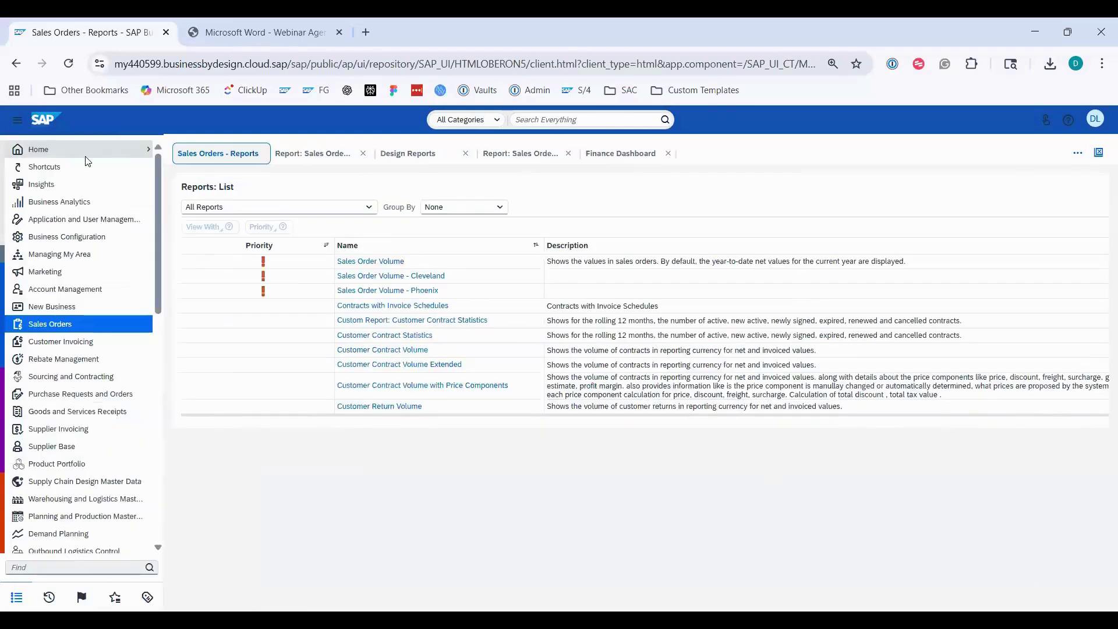
pyautogui.click(87, 150)
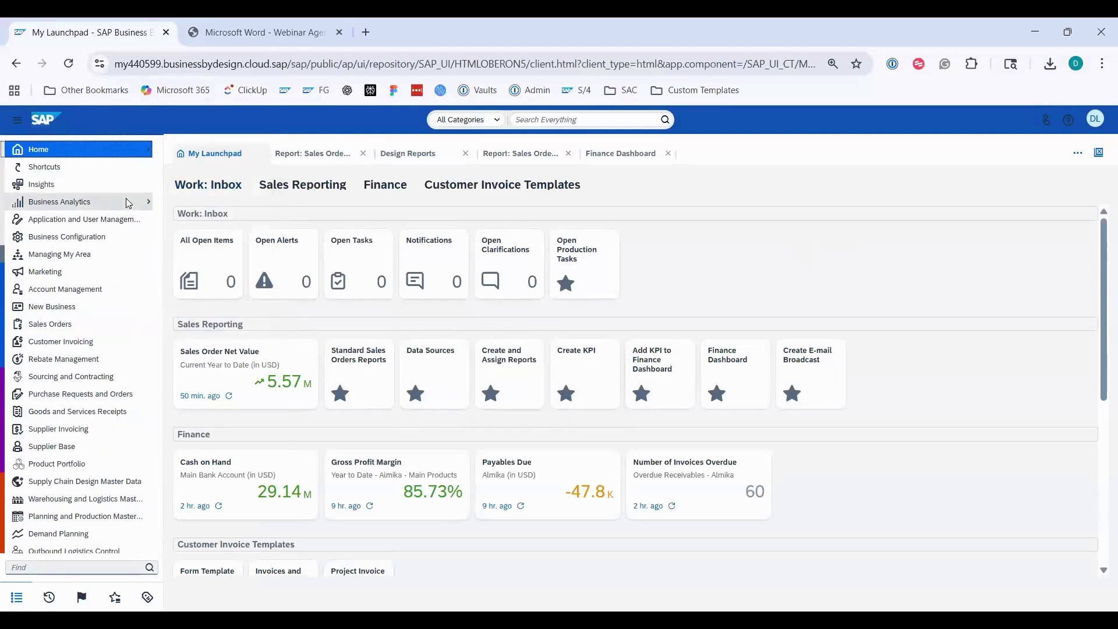
pyautogui.click(66, 202)
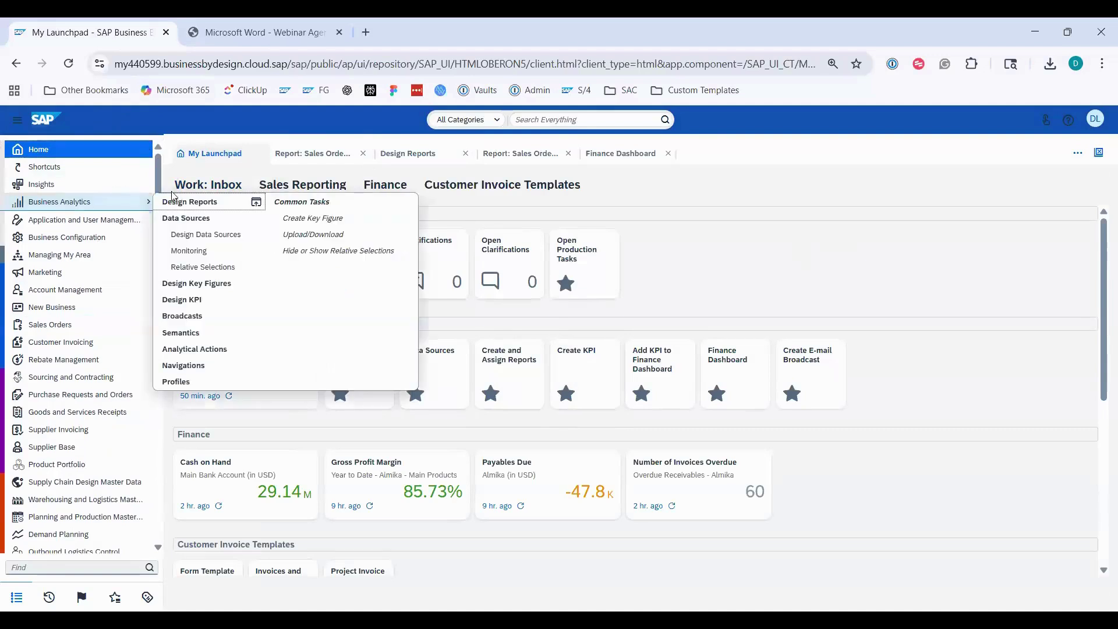
pyautogui.click(192, 201)
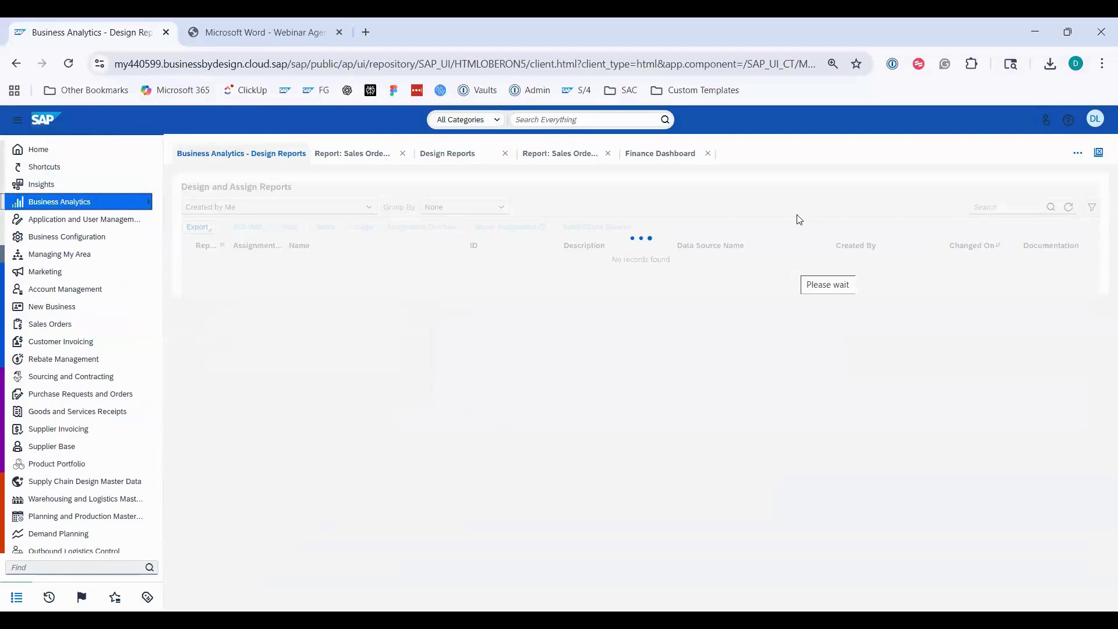
pyautogui.click(458, 155)
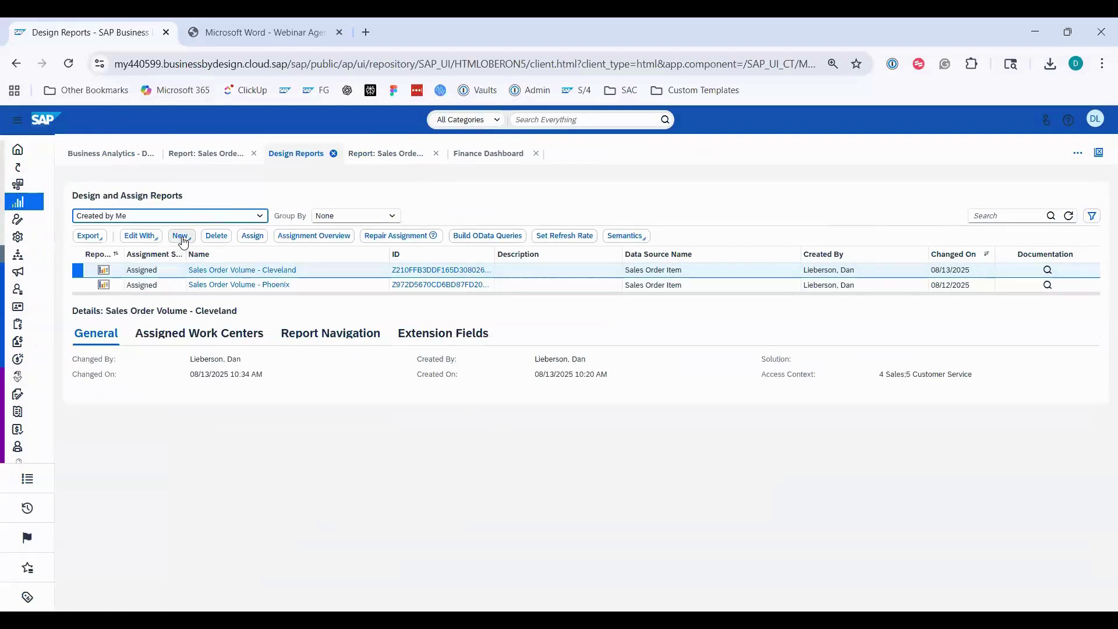
# Start a new report named Sales Order Volume - Almika based on the Sales Order Item data source and continue to key figure selection.
pyautogui.click(183, 236)
pyautogui.click(201, 256)
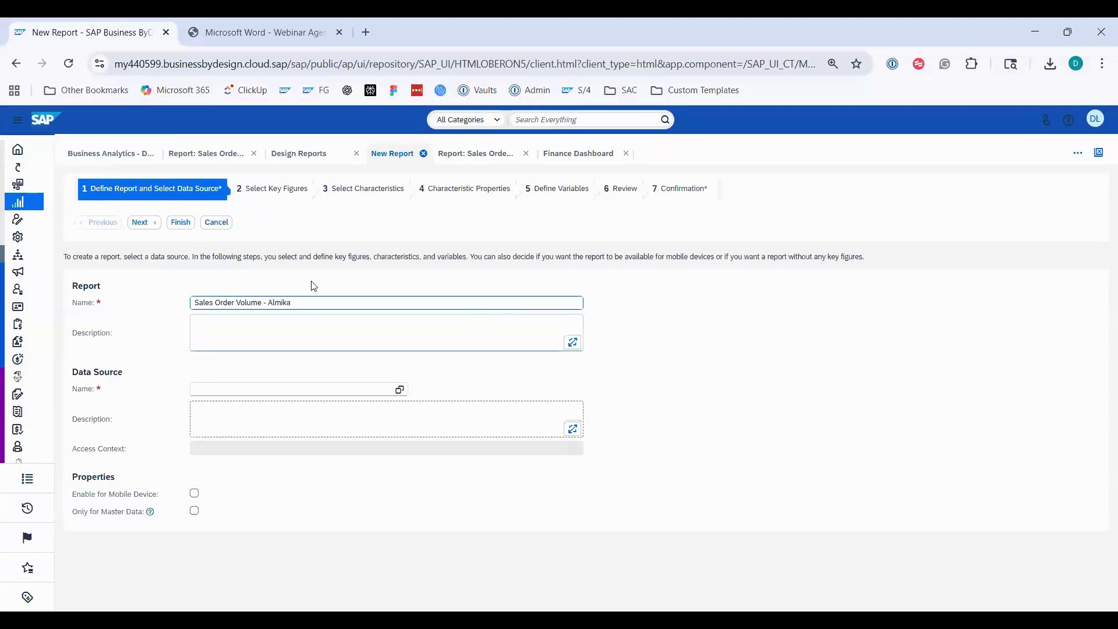
pyautogui.click(240, 390)
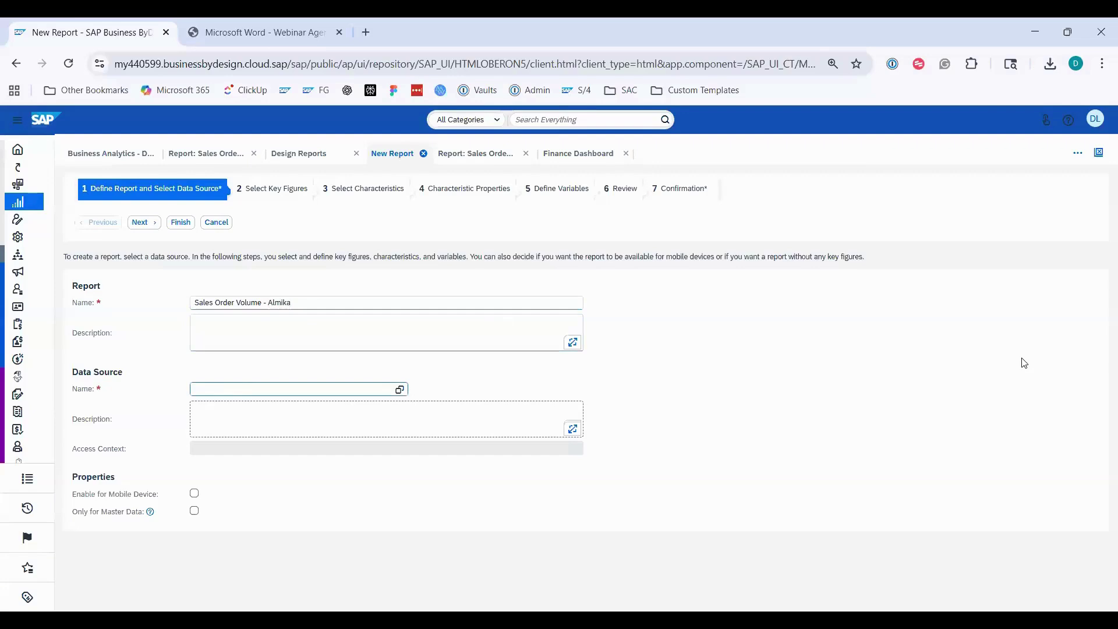
pyautogui.write('sales d')
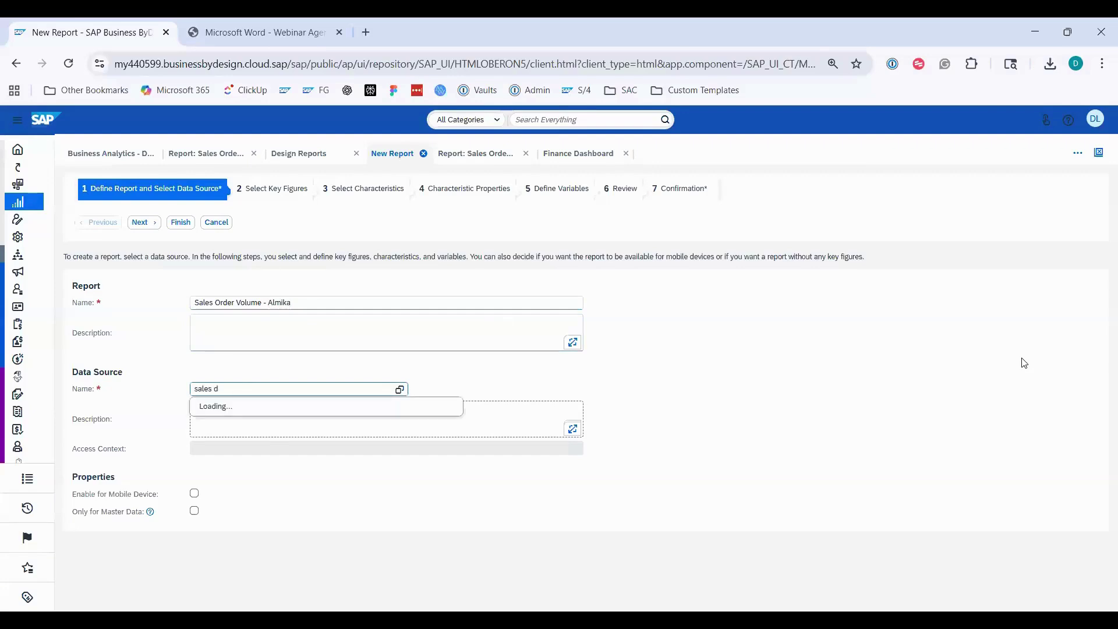
pyautogui.press('BackSpace')
pyautogui.write('order item')
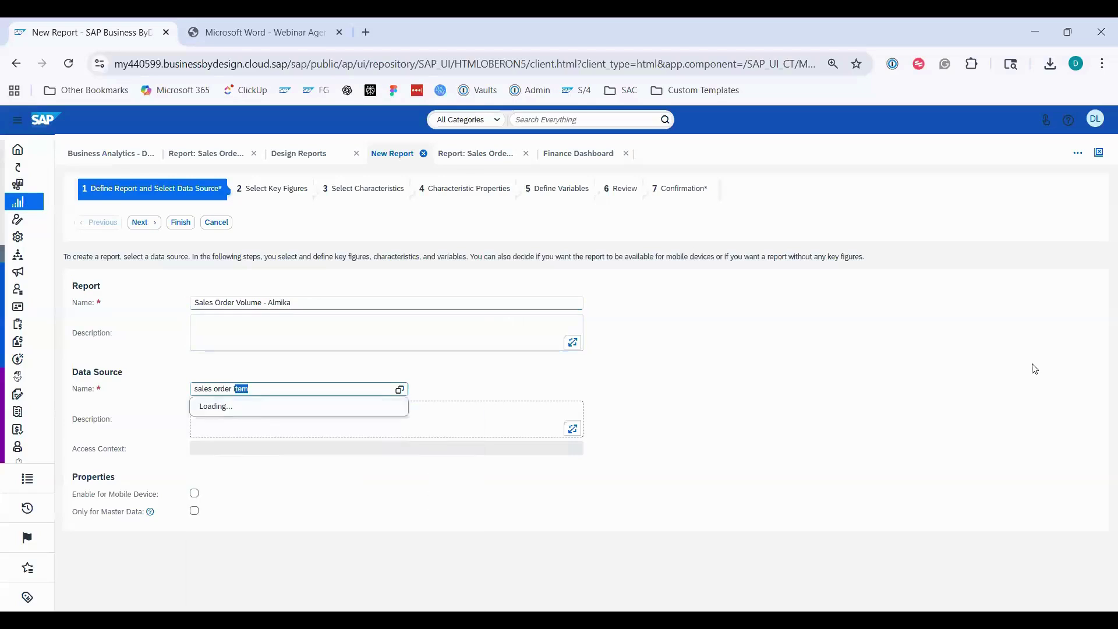
pyautogui.press('Return')
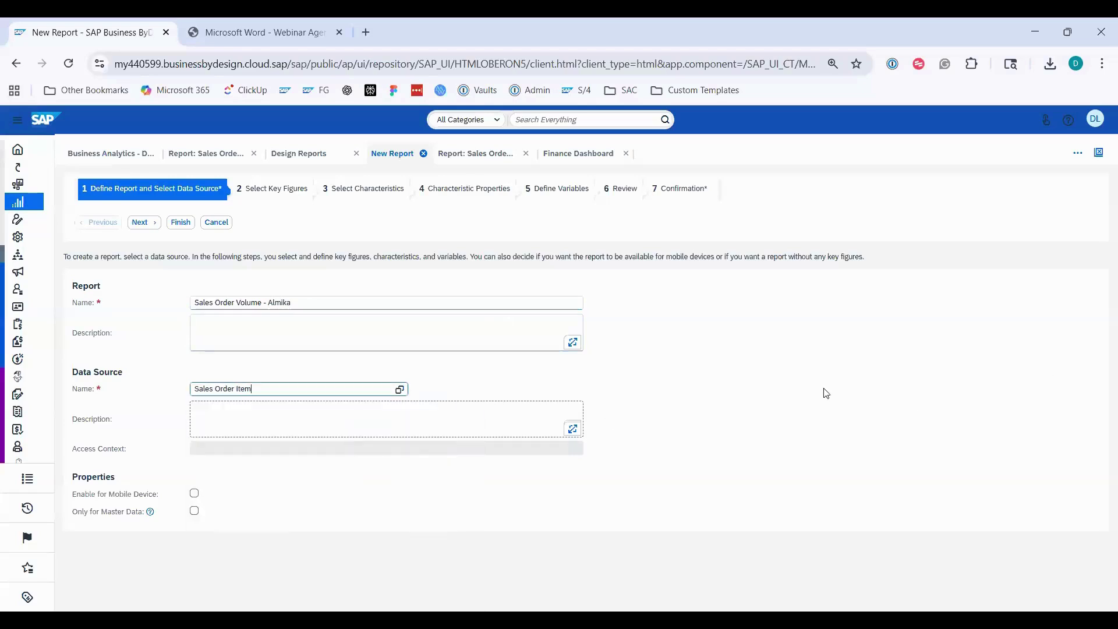
pyautogui.click(144, 229)
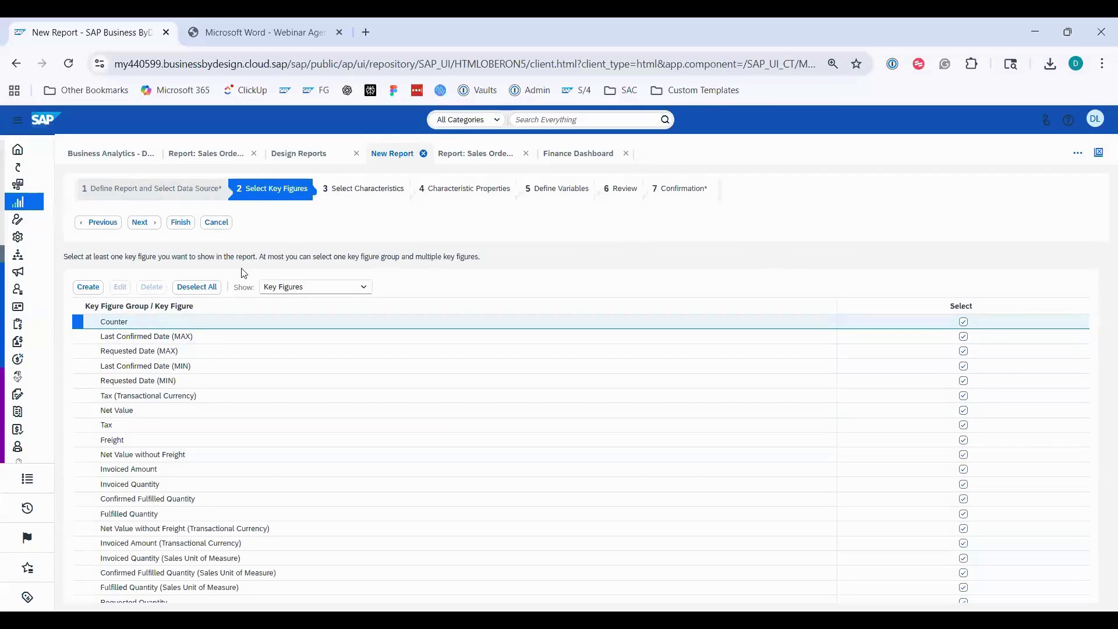
# Deselect all key figures and select only Net Value, Tax and Invoiced Amount for the new report.
pyautogui.click(213, 287)
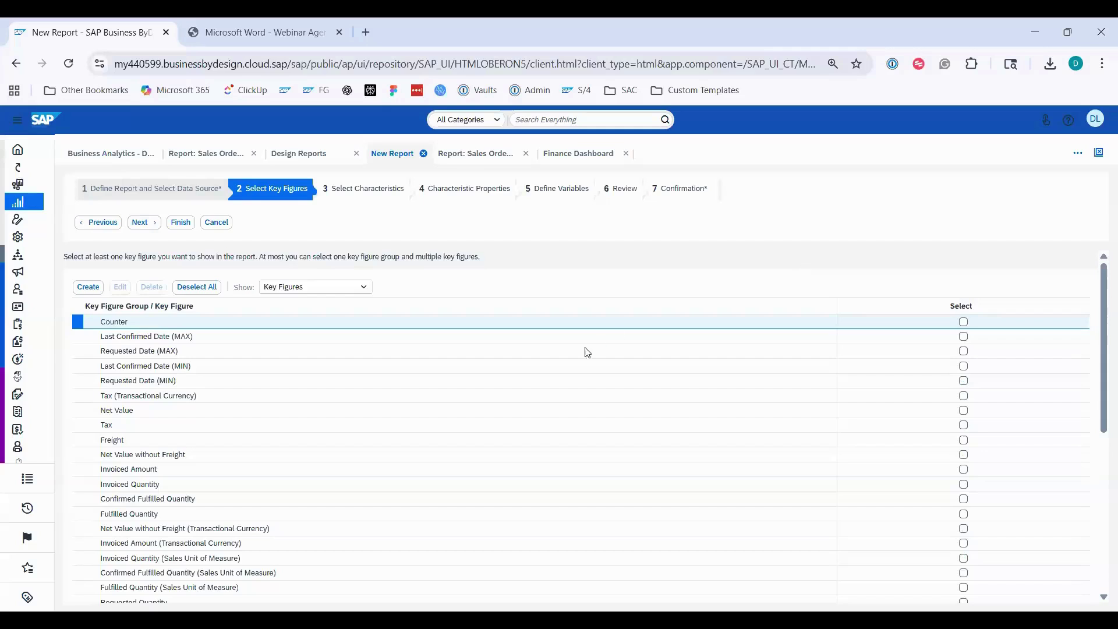
pyautogui.click(457, 424)
pyautogui.click(458, 415)
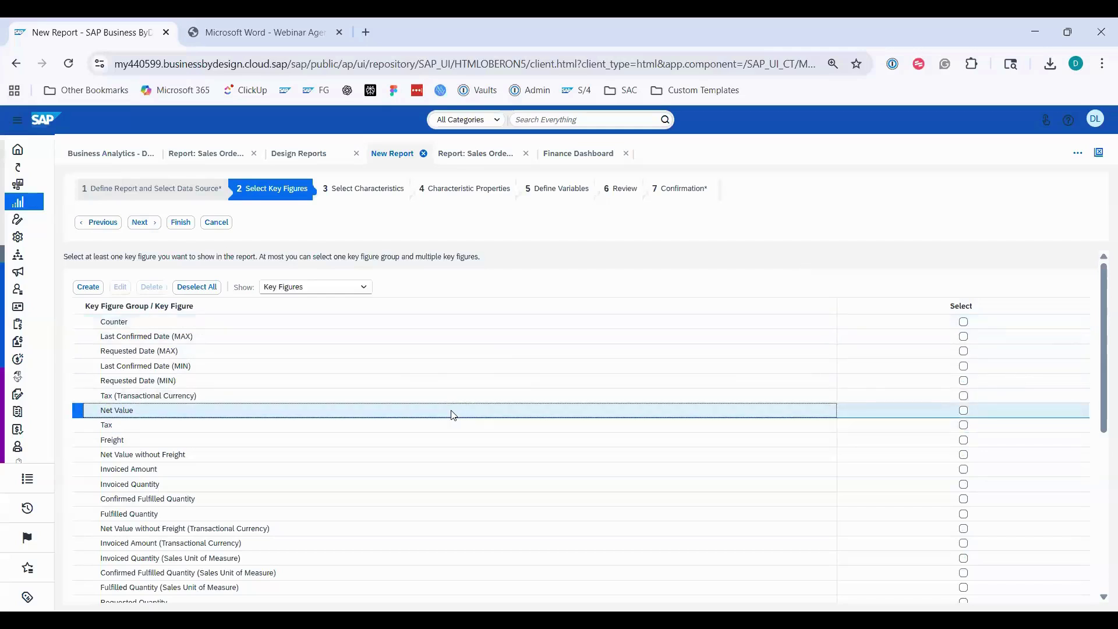
pyautogui.click(964, 412)
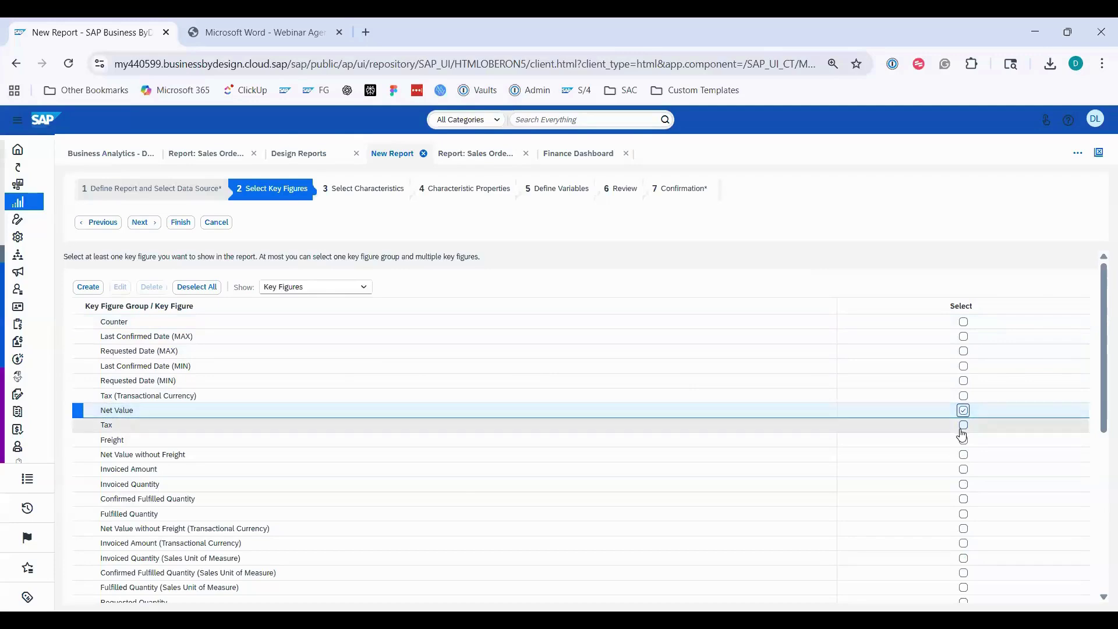
pyautogui.click(963, 427)
pyautogui.scroll(-5, 621, 512)
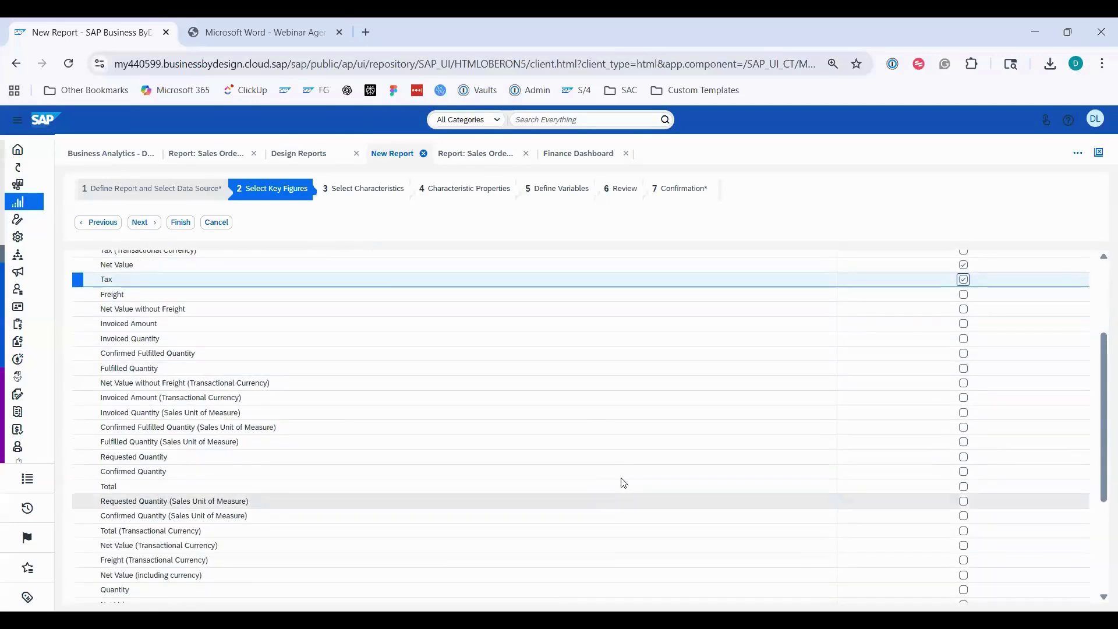
pyautogui.scroll(-6, 635, 456)
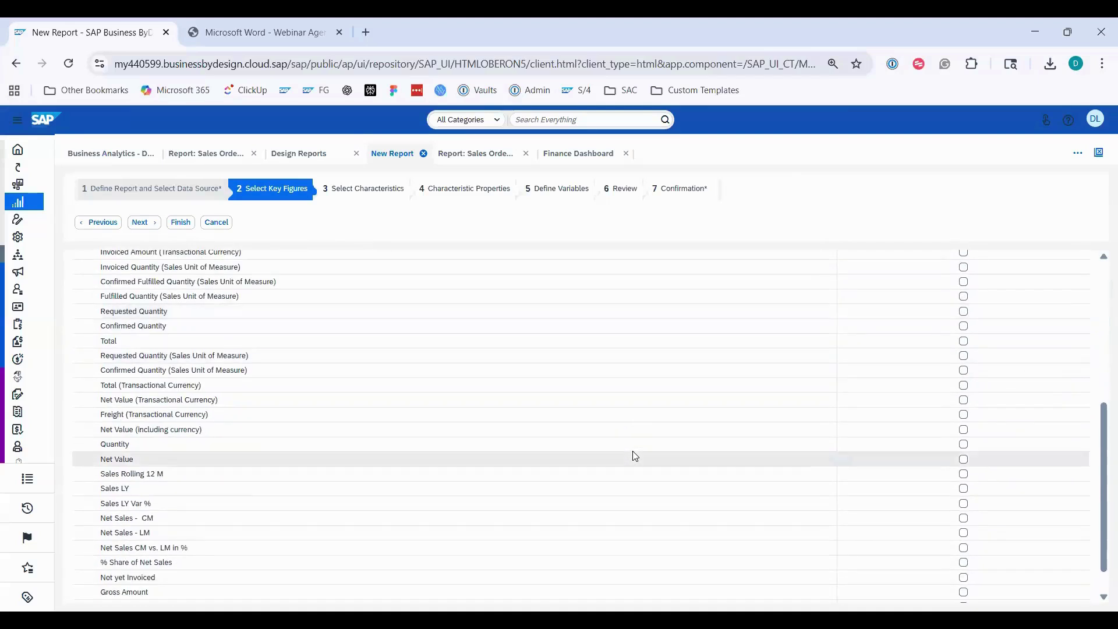
pyautogui.scroll(7, 636, 458)
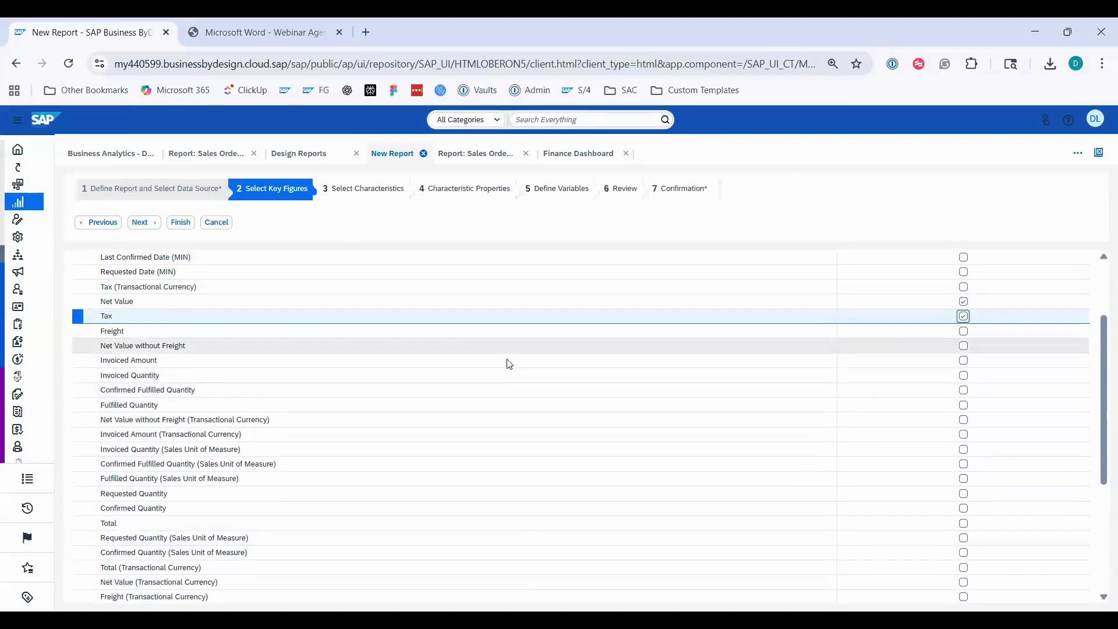
pyautogui.click(510, 365)
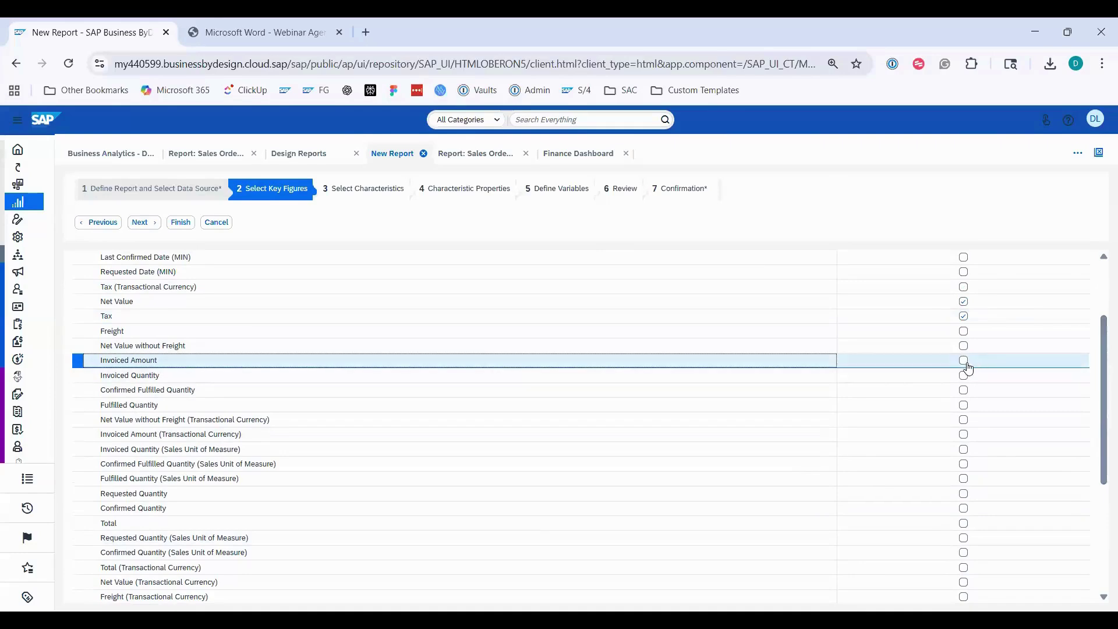
pyautogui.scroll(3, 582, 350)
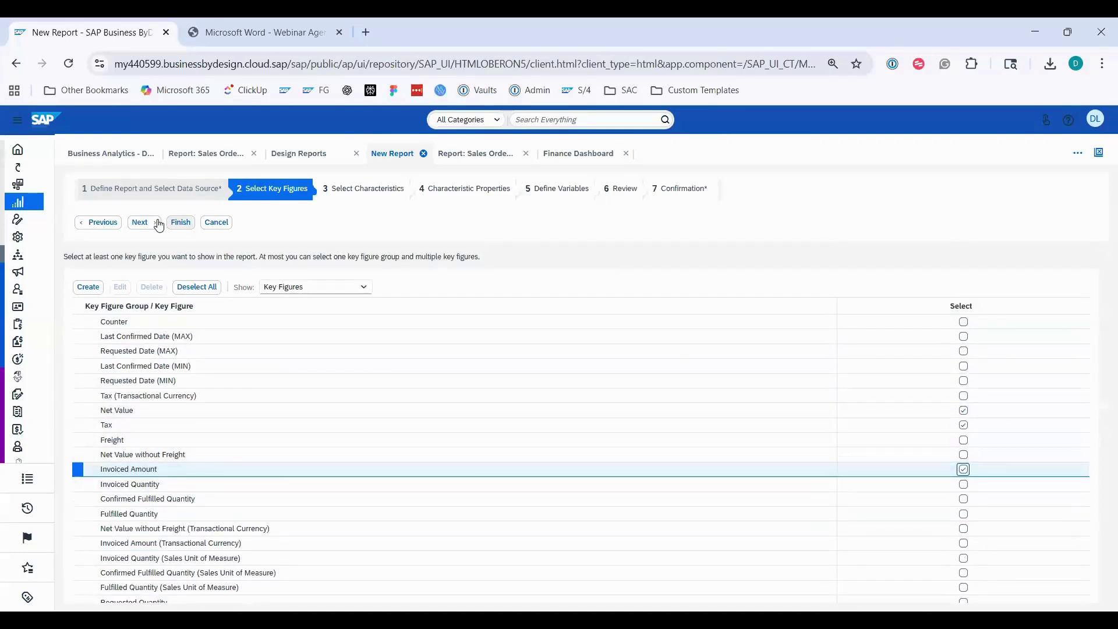
# Keep all characteristics selected for the new report and advance to Characteristic Properties.
pyautogui.click(155, 222)
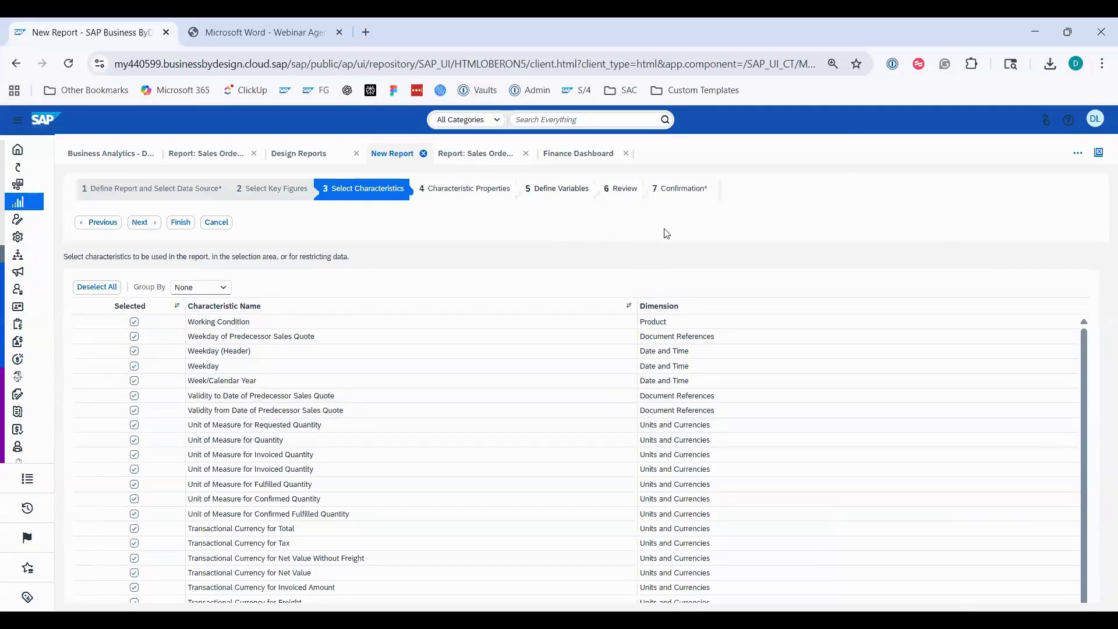
pyautogui.click(141, 222)
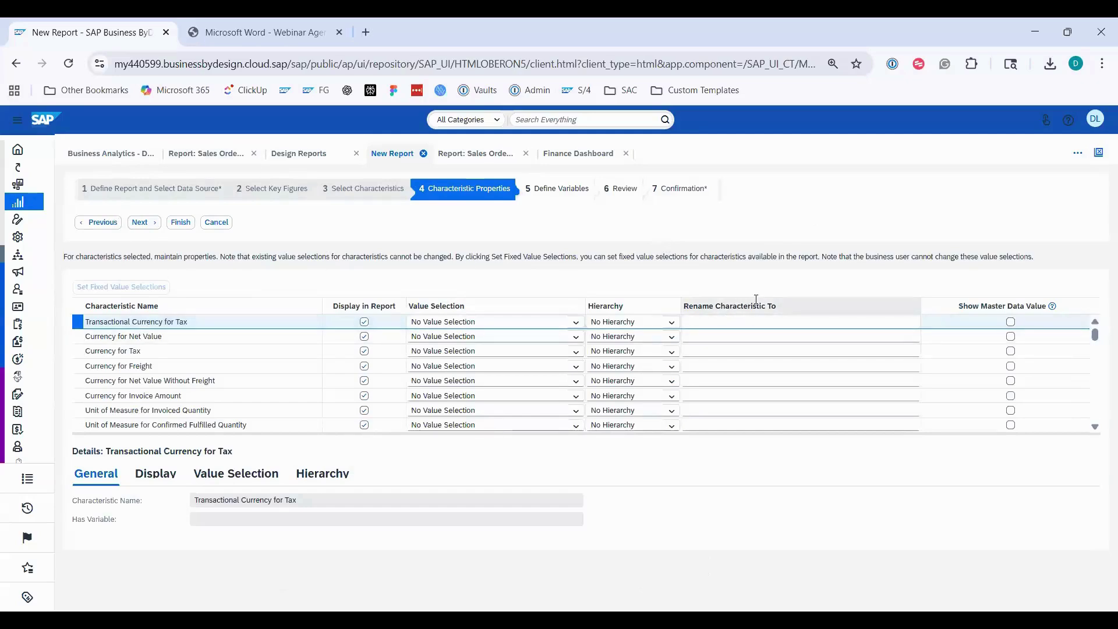
# Check the Customer column and selection field in the open Sales Order Volume - Phoenix report, and return to the new report.
pyautogui.click(471, 153)
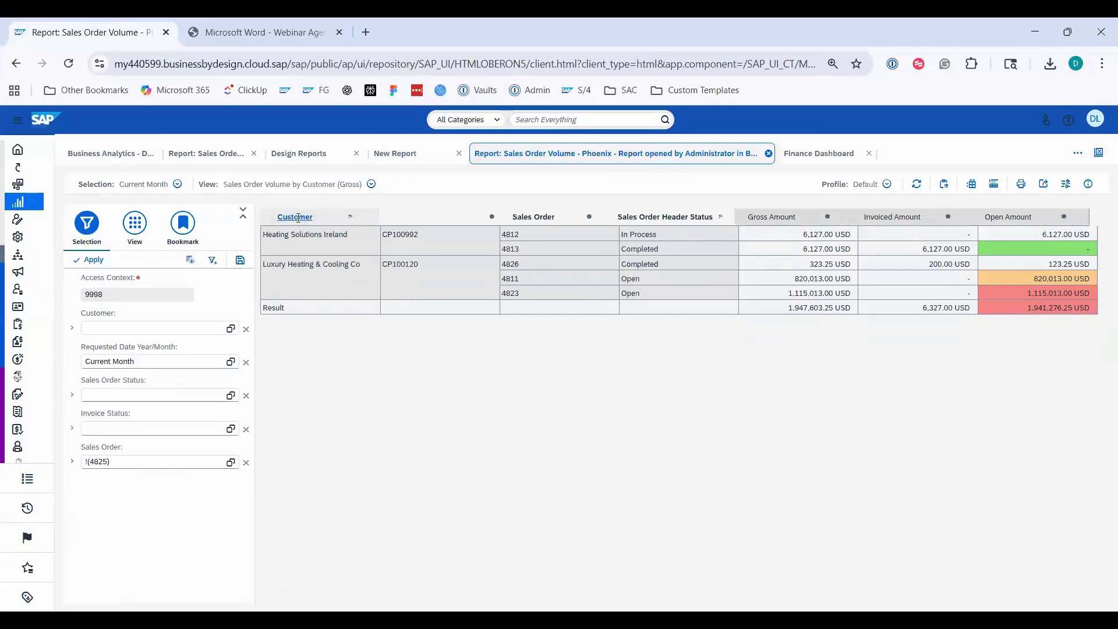
pyautogui.doubleClick(87, 313)
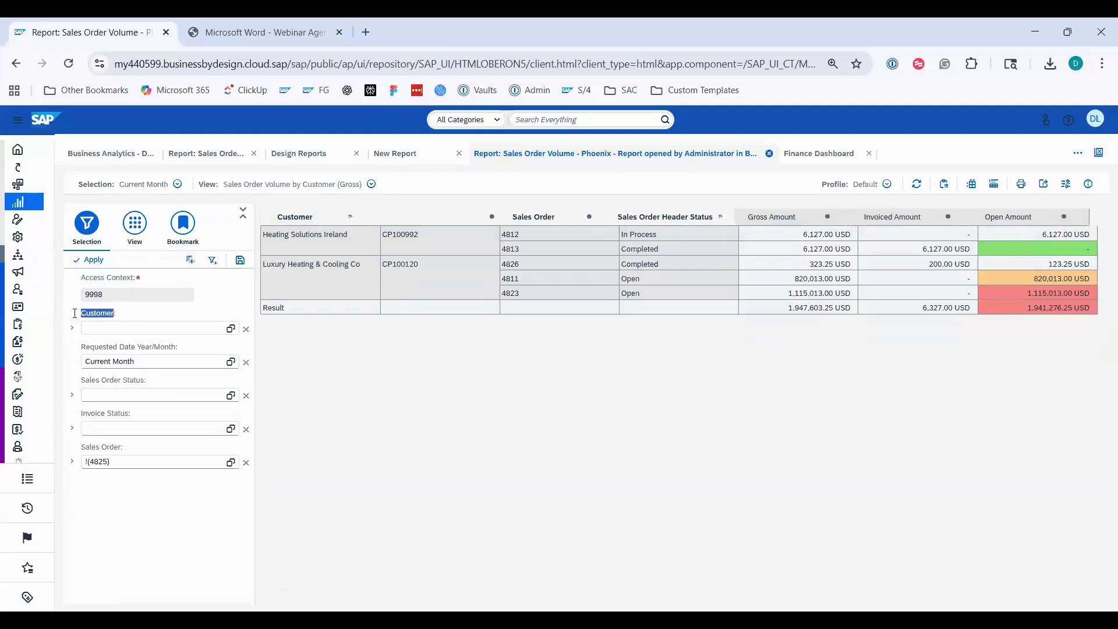
pyautogui.click(489, 465)
pyautogui.click(394, 153)
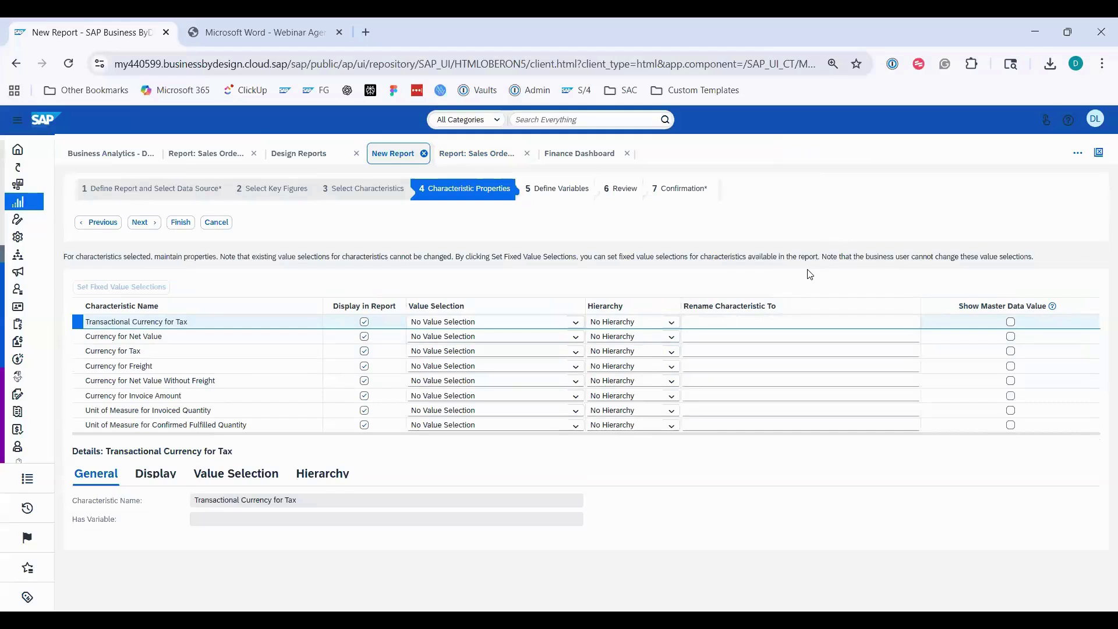
# Filter the characteristics by *account* and rename the Account characteristic to Customer.
pyautogui.click(177, 303)
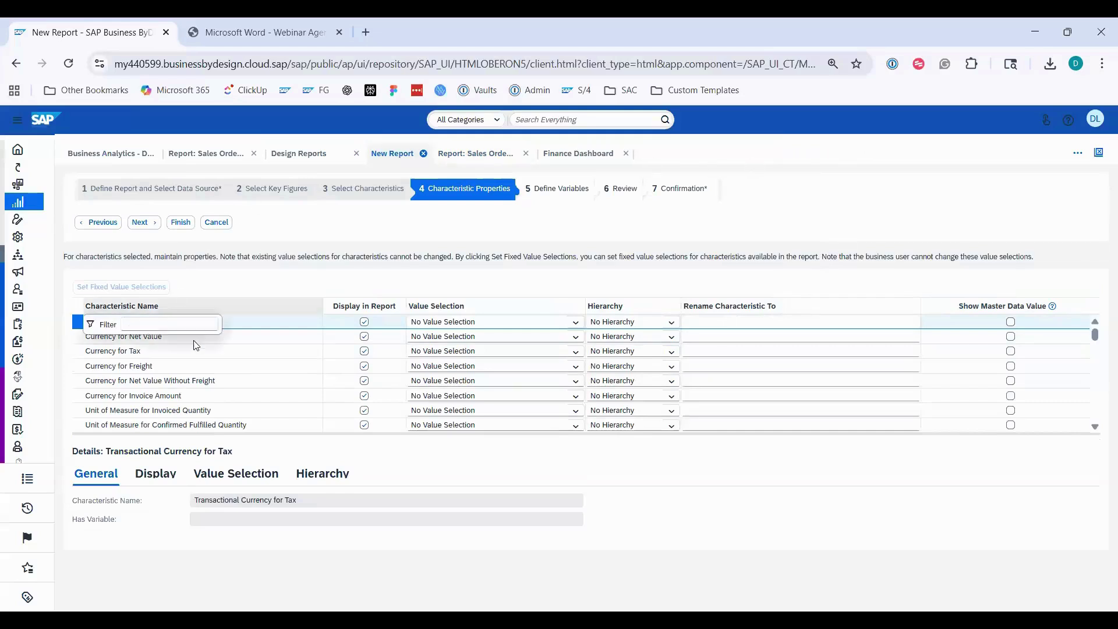
pyautogui.write('*account*')
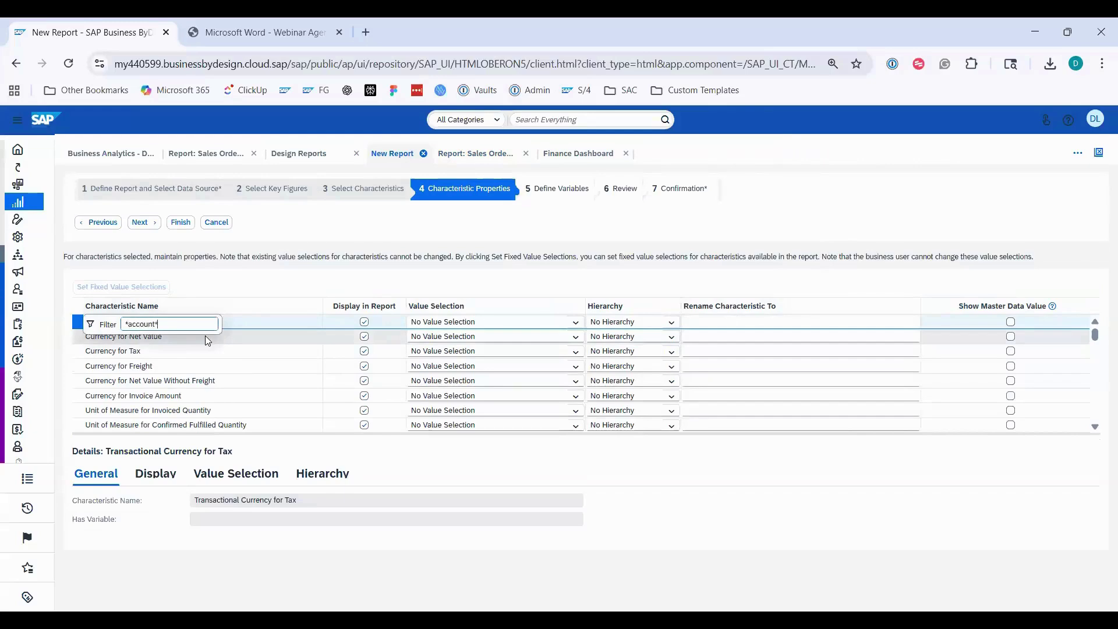
pyautogui.press('Return')
pyautogui.click(211, 364)
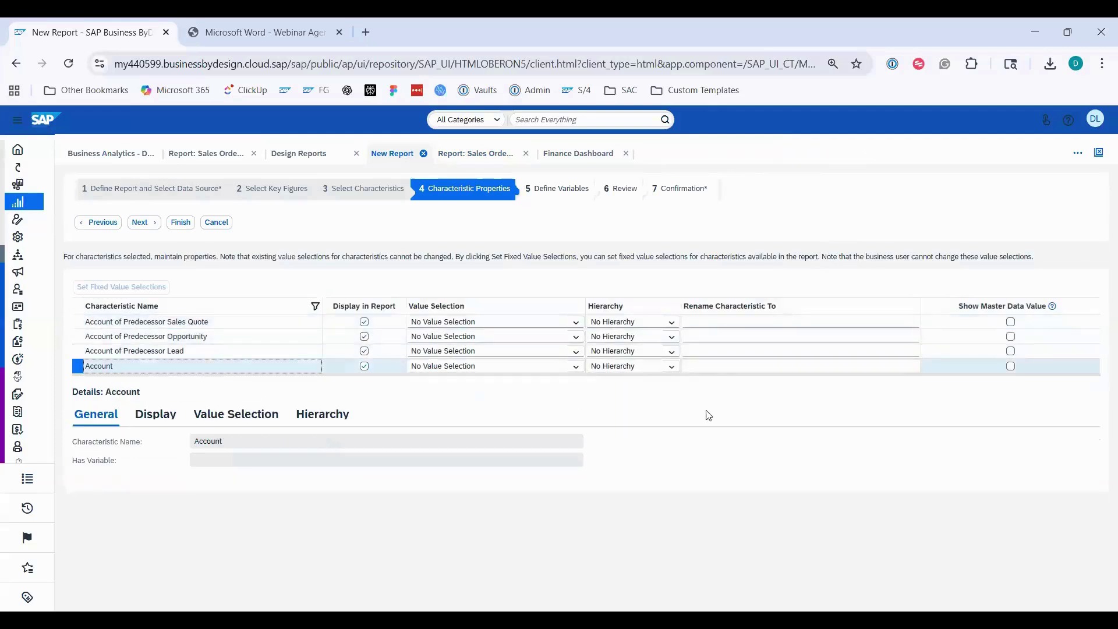
pyautogui.click(731, 368)
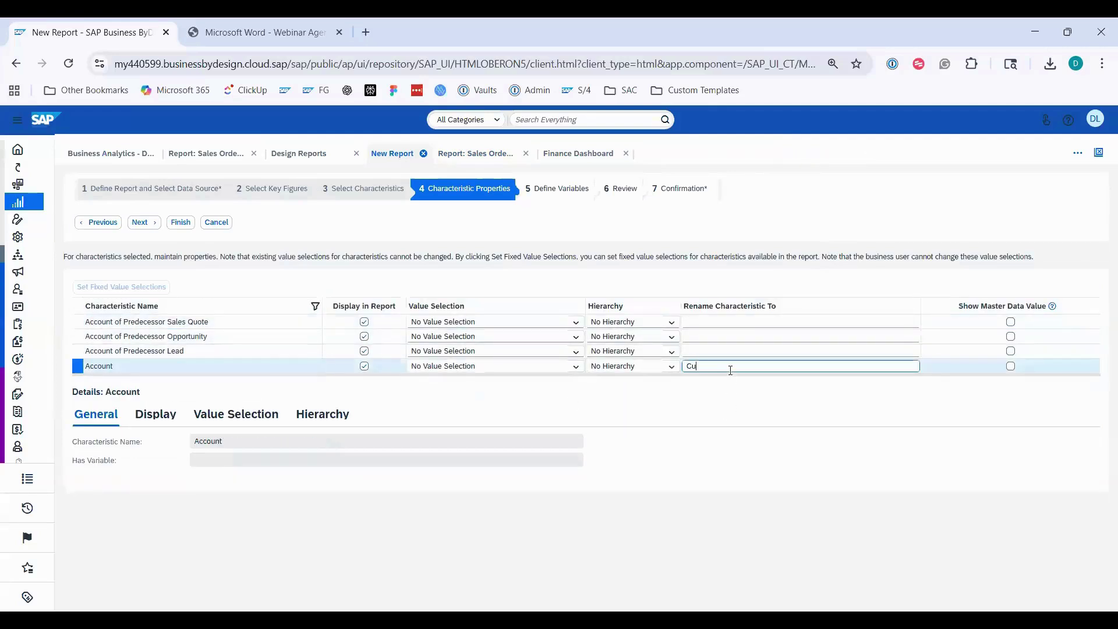
pyautogui.write('Customer')
pyautogui.click(732, 406)
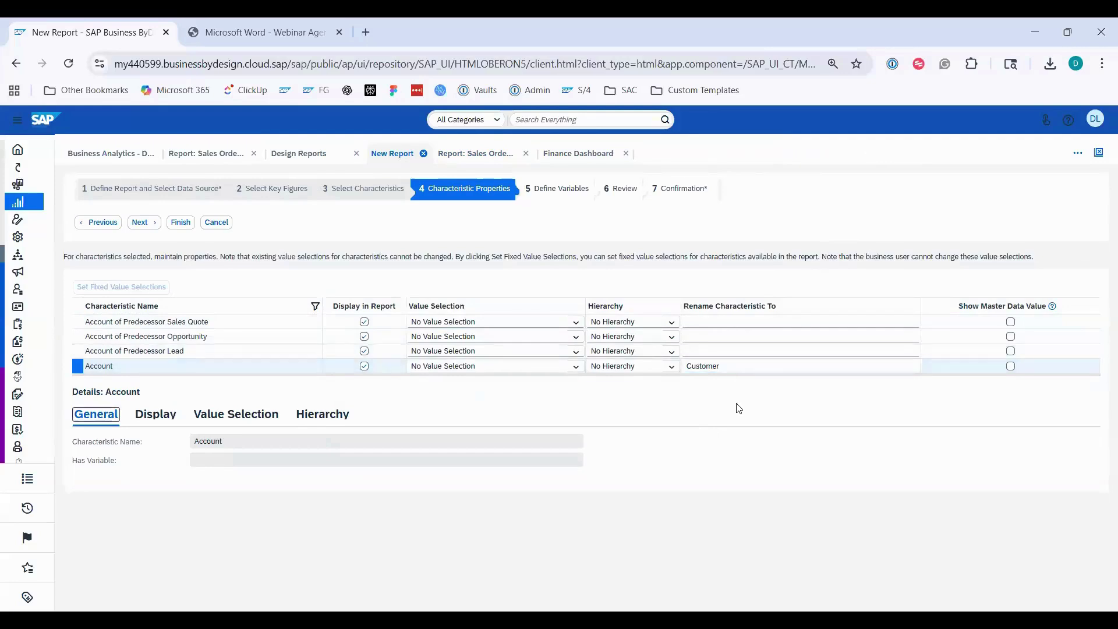
# Compare with the Phoenix report's selection fields and set the Account characteristic's value selection to Using Variable.
pyautogui.click(577, 368)
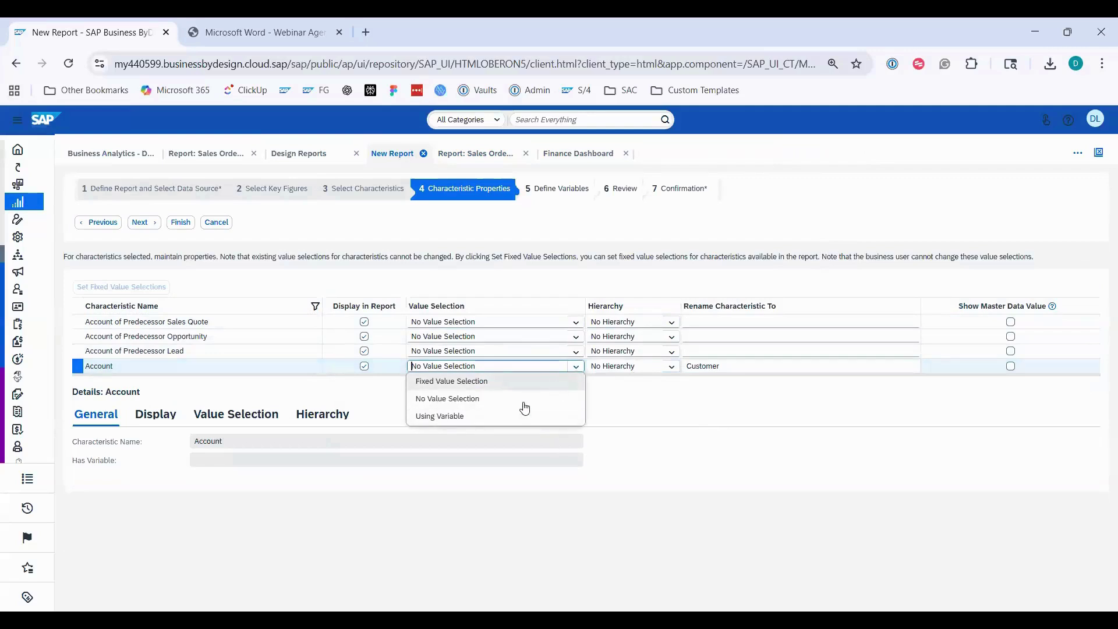
pyautogui.click(724, 412)
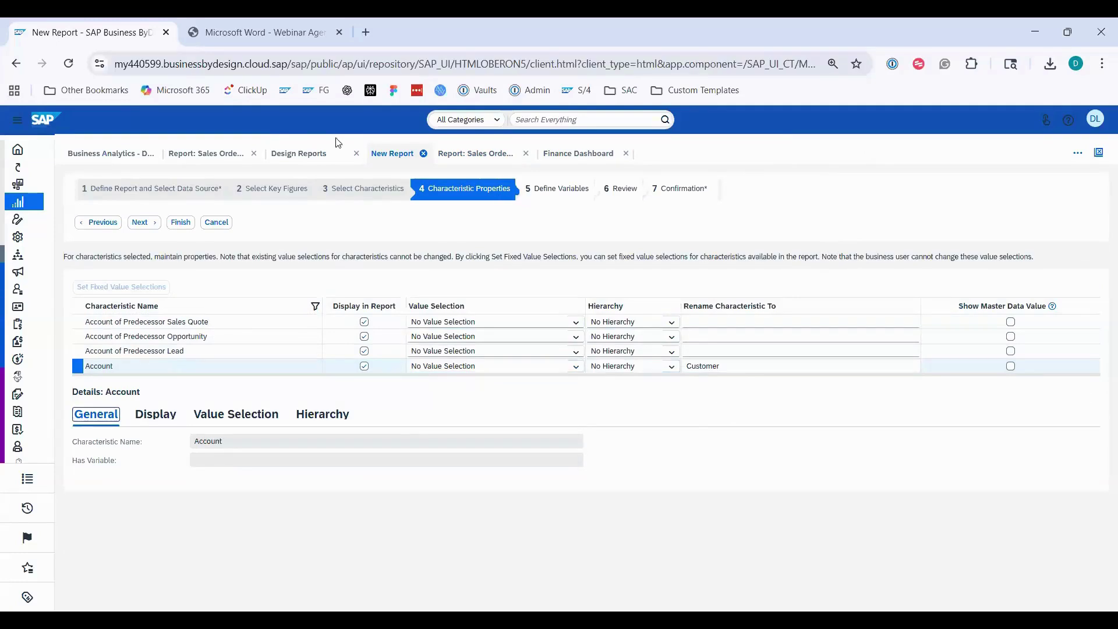
pyautogui.click(305, 151)
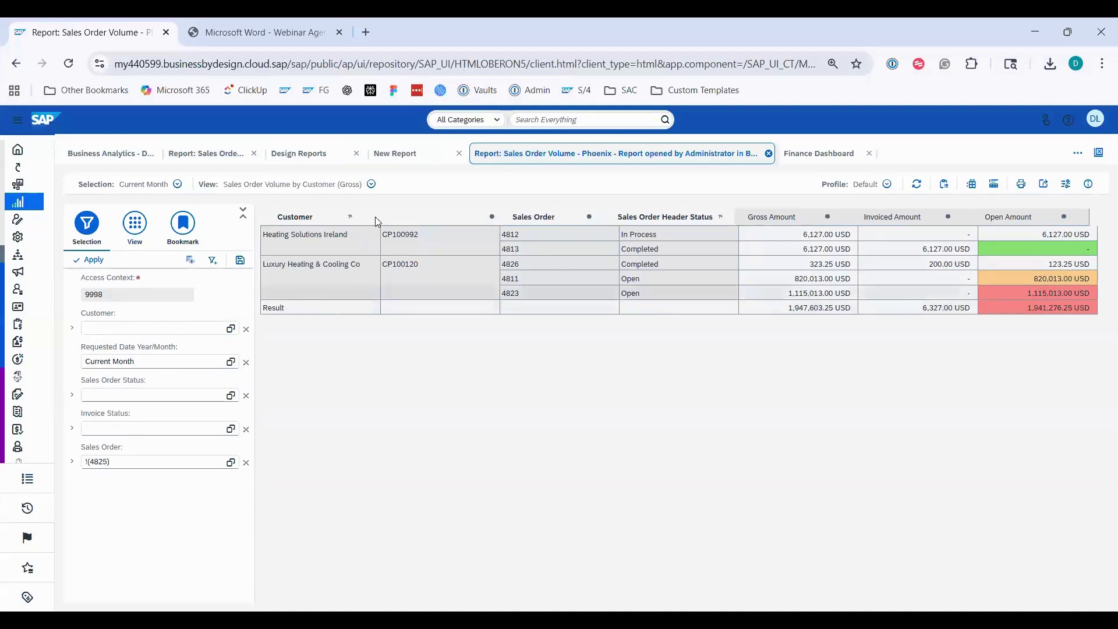
pyautogui.click(393, 153)
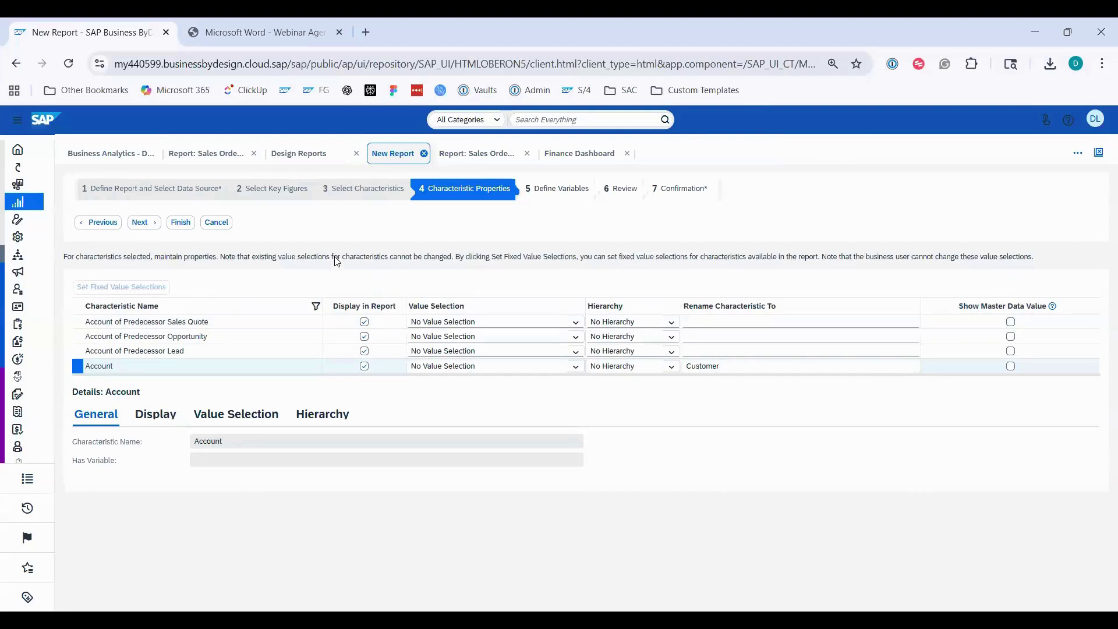
pyautogui.click(577, 367)
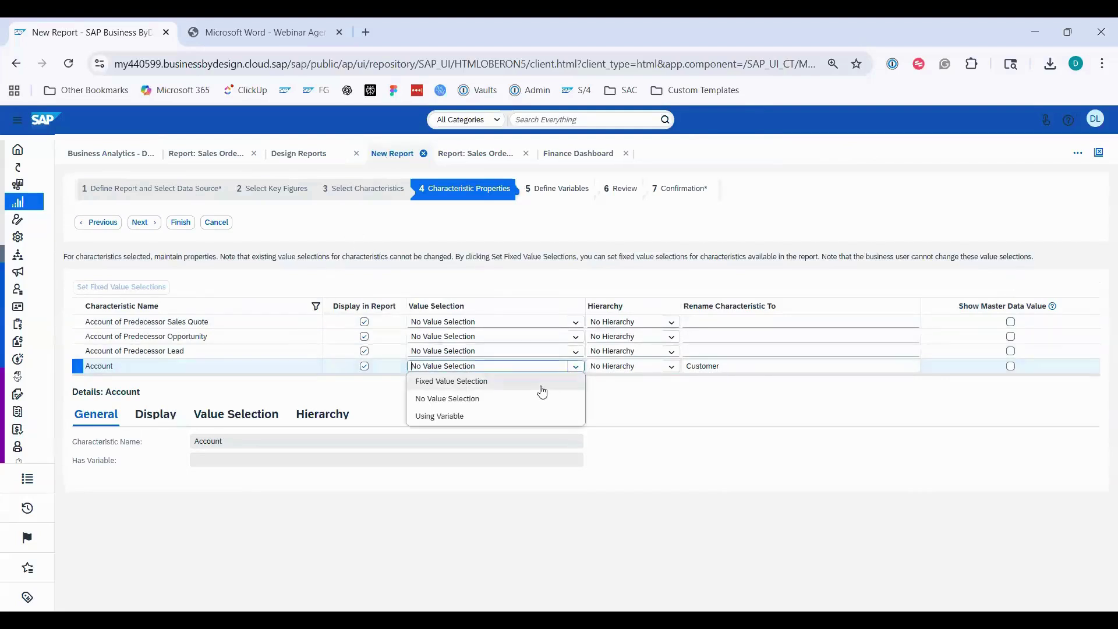
pyautogui.click(671, 405)
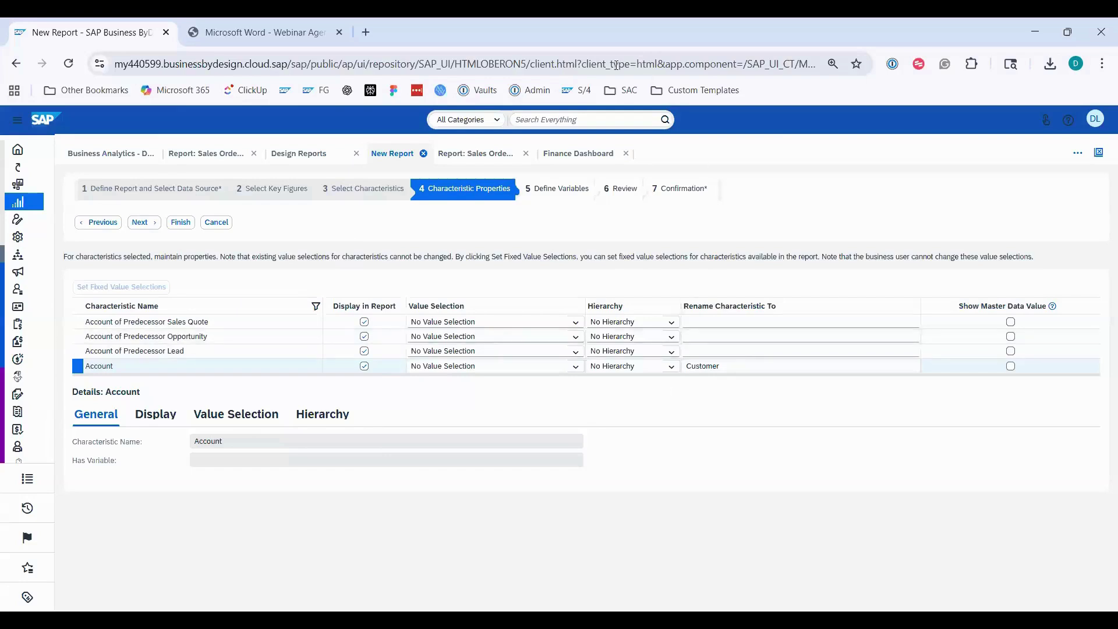
pyautogui.click(576, 370)
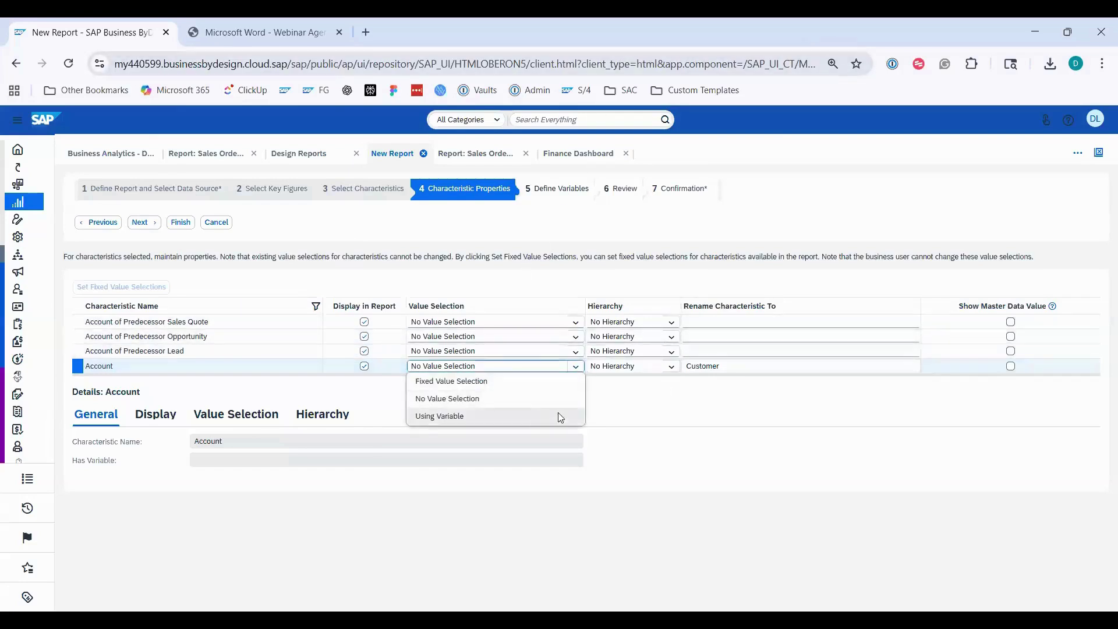
pyautogui.click(558, 416)
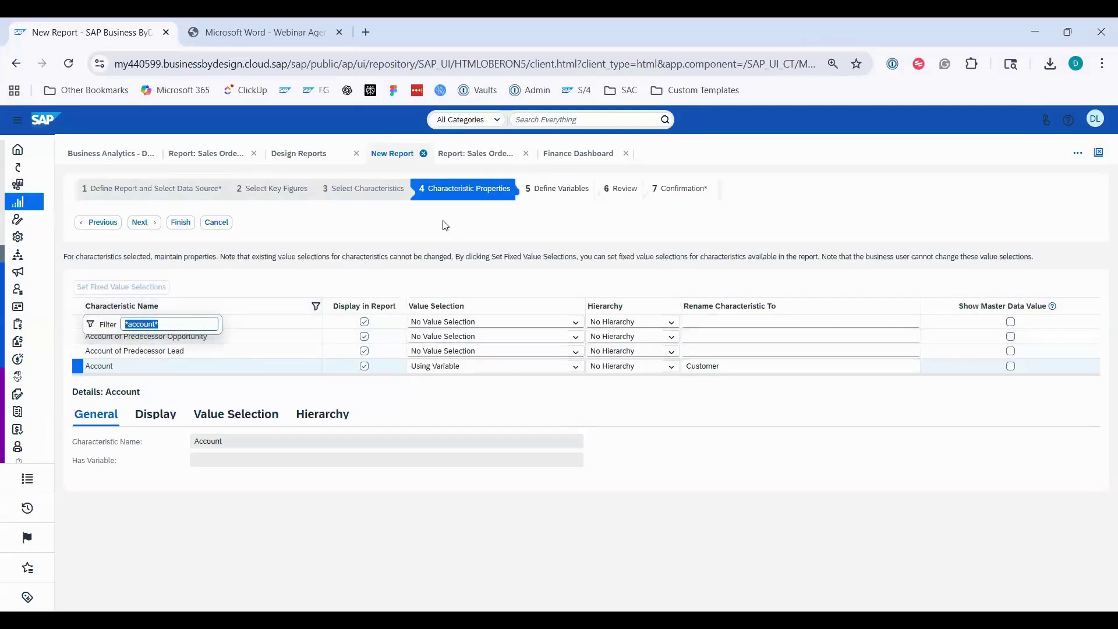
# Filter the characteristics by *year* and set the value selection of Requested Date Year/Month to Using Variable.
pyautogui.write('*')
pyautogui.press('Return')
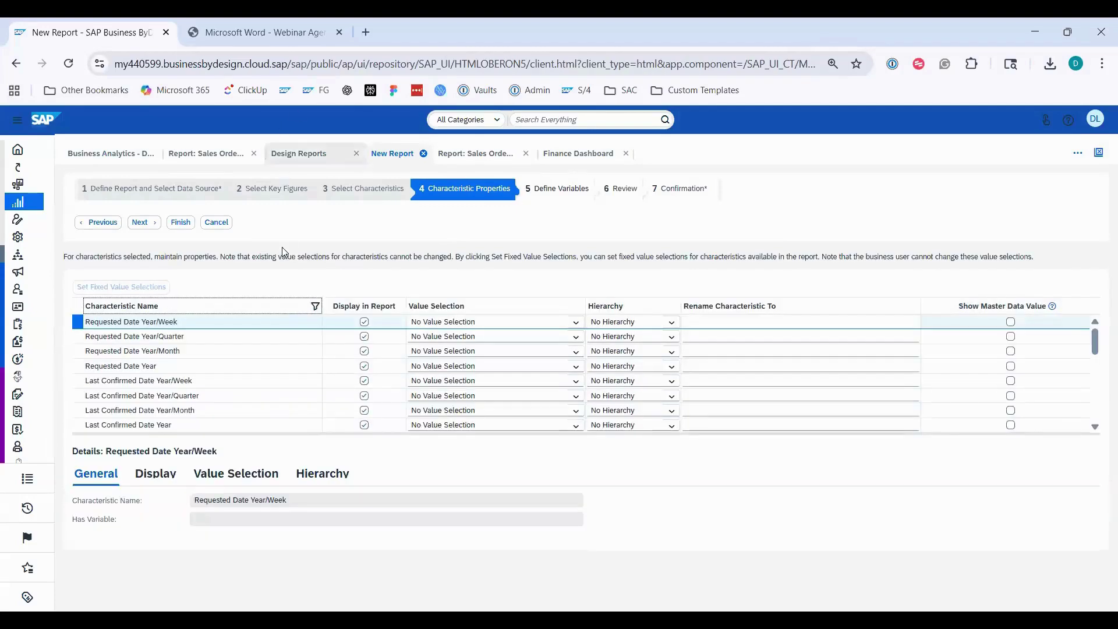
pyautogui.click(173, 351)
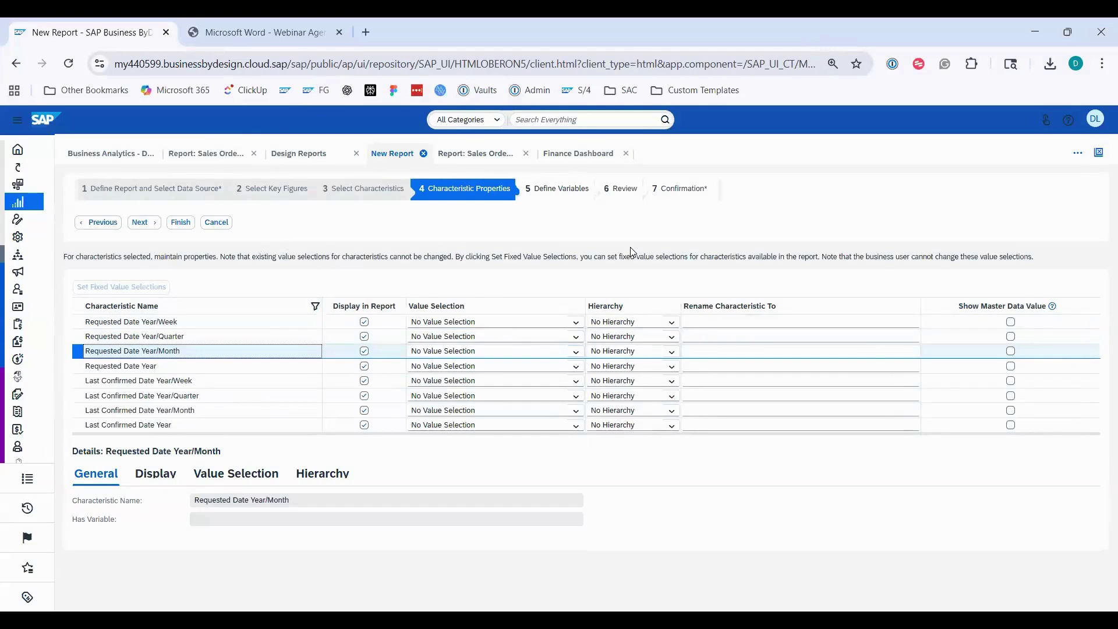
pyautogui.click(576, 353)
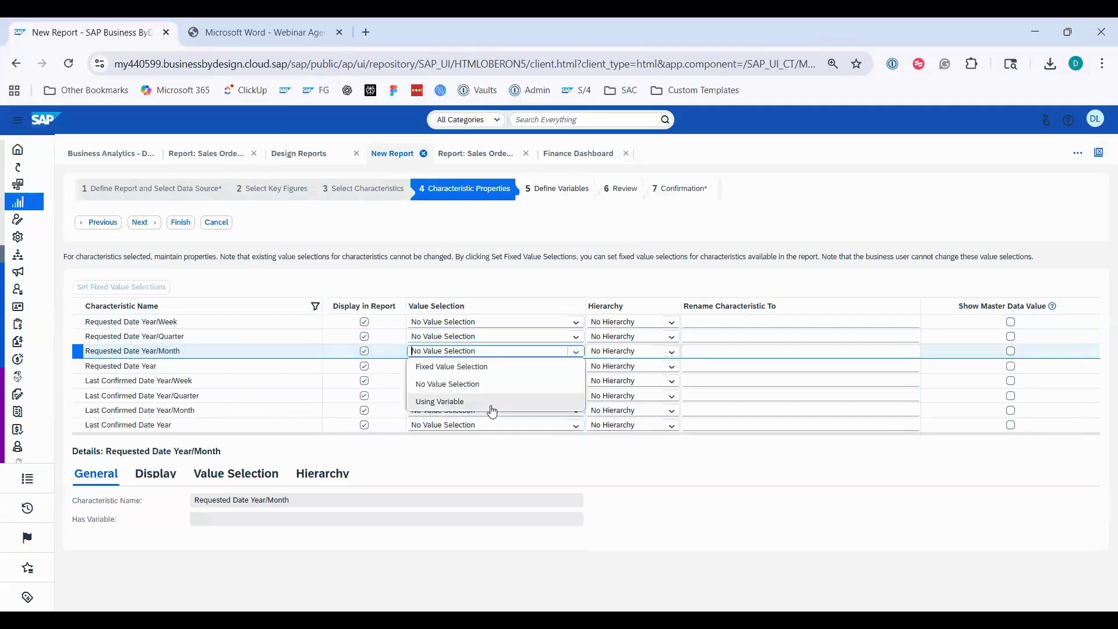
pyautogui.click(492, 402)
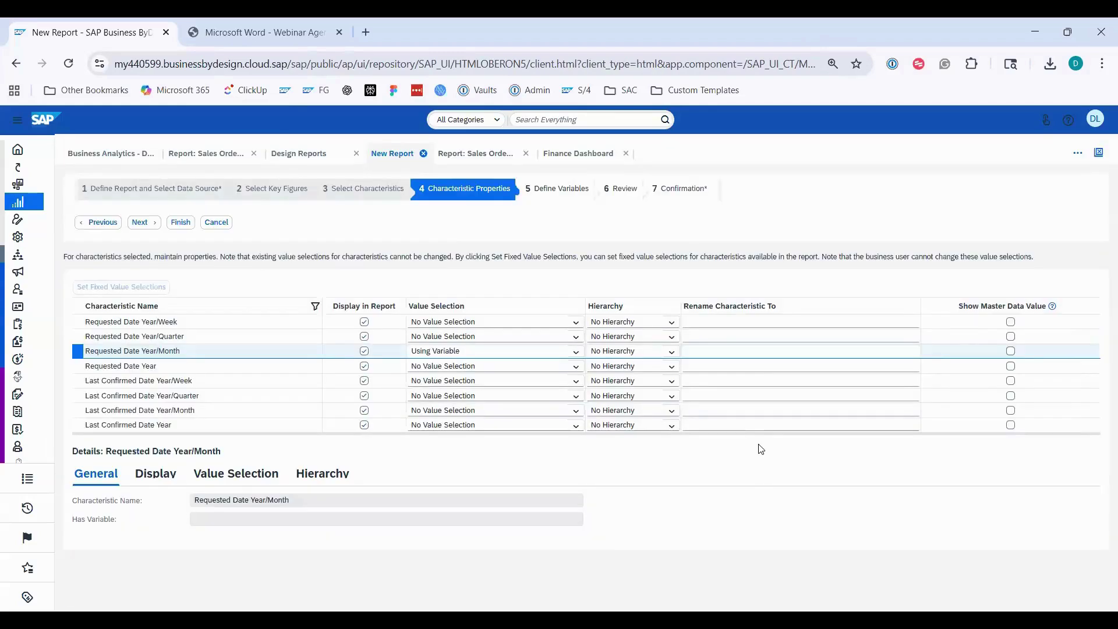
# Filter the characteristics by *sales order* and set the Sales Order characteristic's value selection to Using Variable.
pyautogui.click(315, 307)
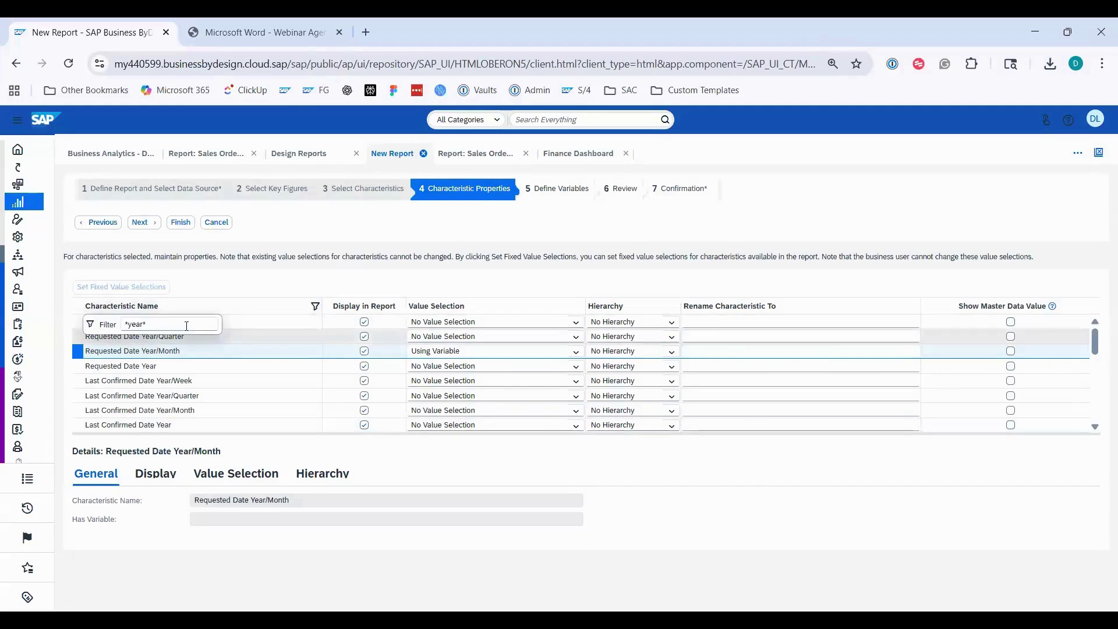
pyautogui.hotkey('ctrl', 'a')
pyautogui.write('*sal')
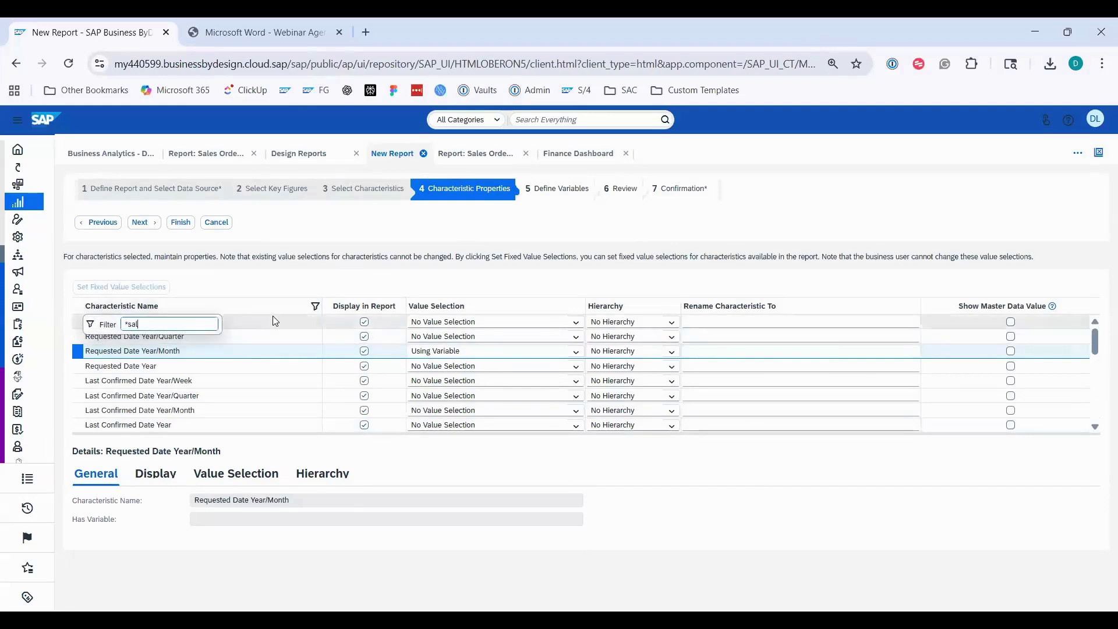
pyautogui.write('es order*')
pyautogui.press('Return')
pyautogui.click(209, 366)
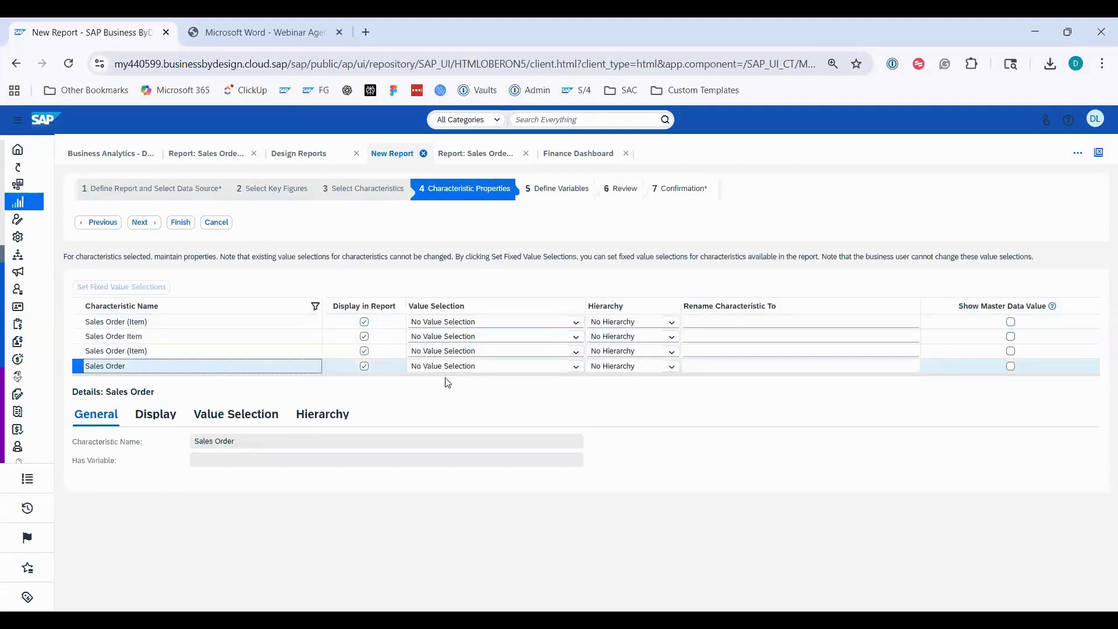
pyautogui.click(575, 368)
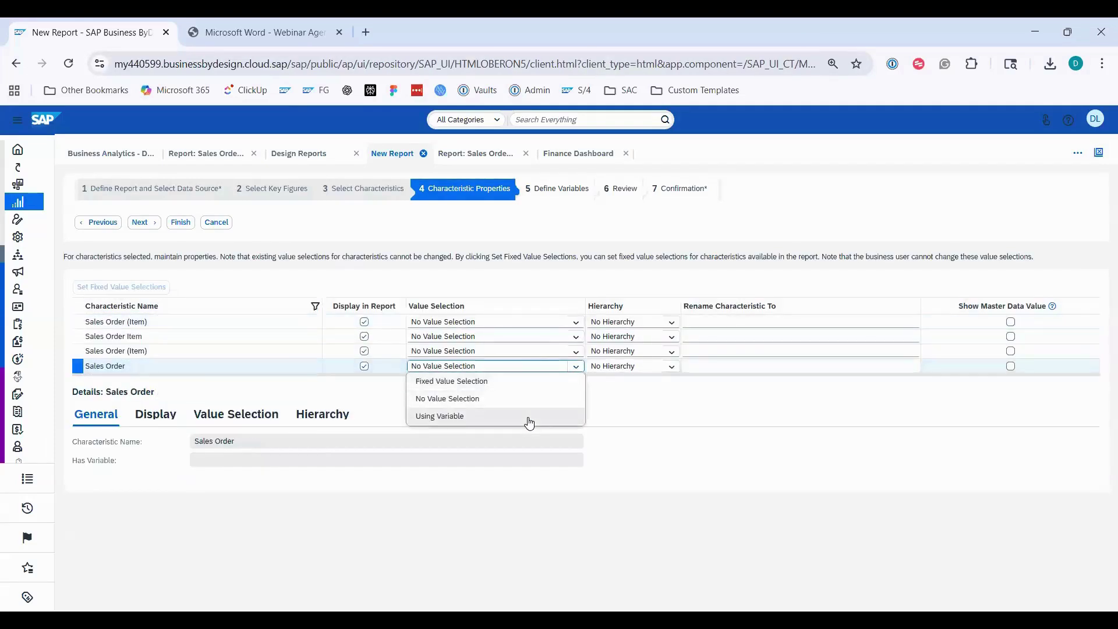
pyautogui.click(528, 422)
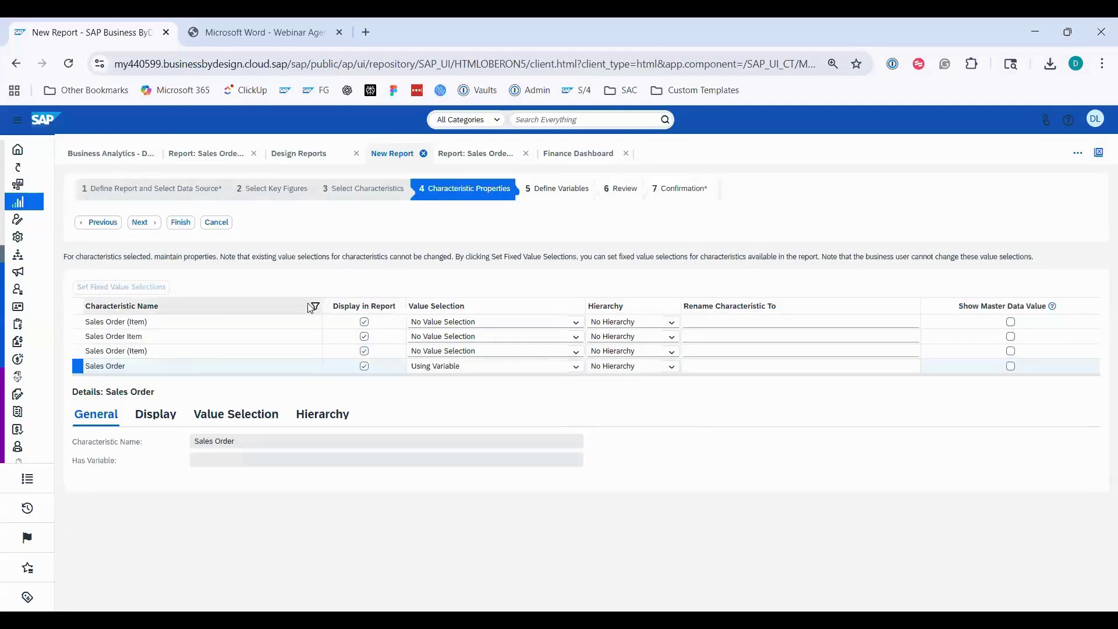
# Filter the characteristics by *product* and set the Product characteristic's value selection to Using Variable.
pyautogui.click(241, 310)
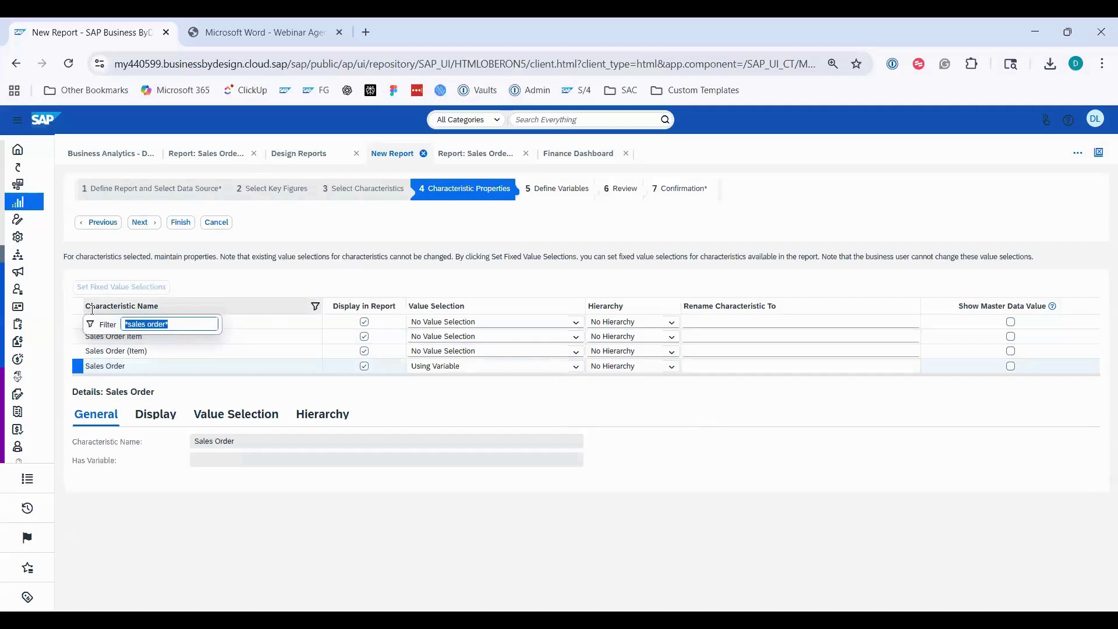
pyautogui.write('*')
pyautogui.press('Return')
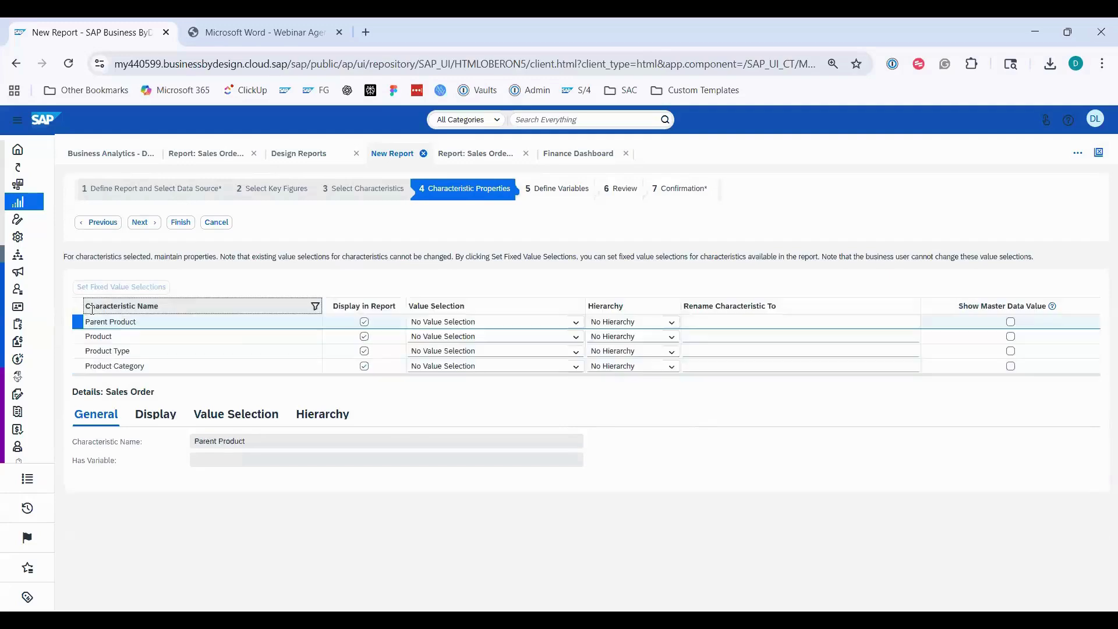
pyautogui.click(569, 337)
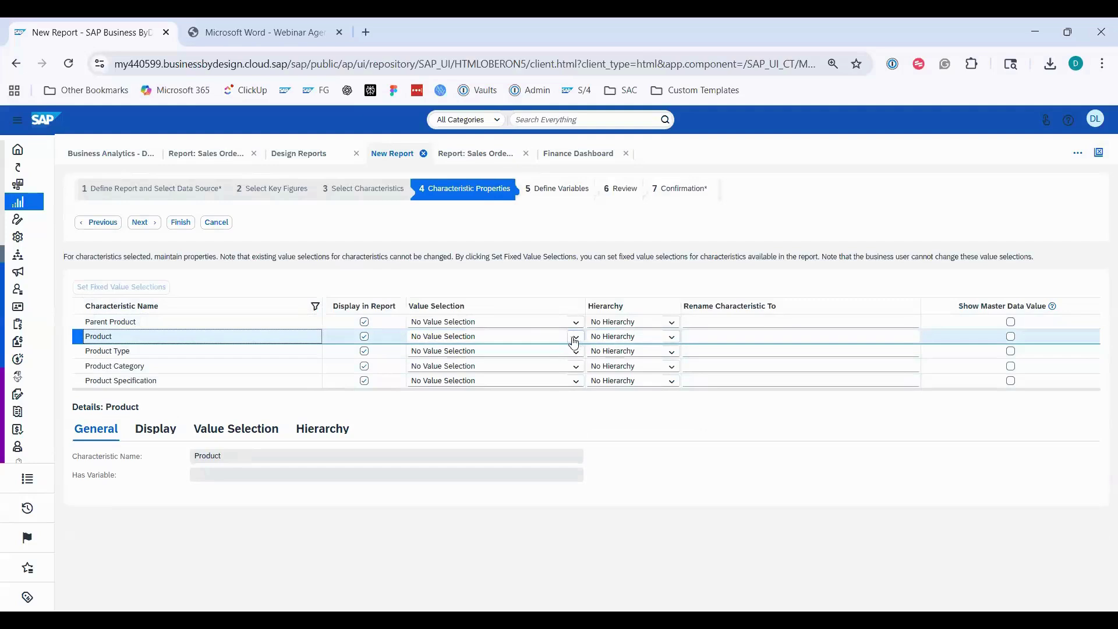
pyautogui.click(571, 337)
pyautogui.click(515, 387)
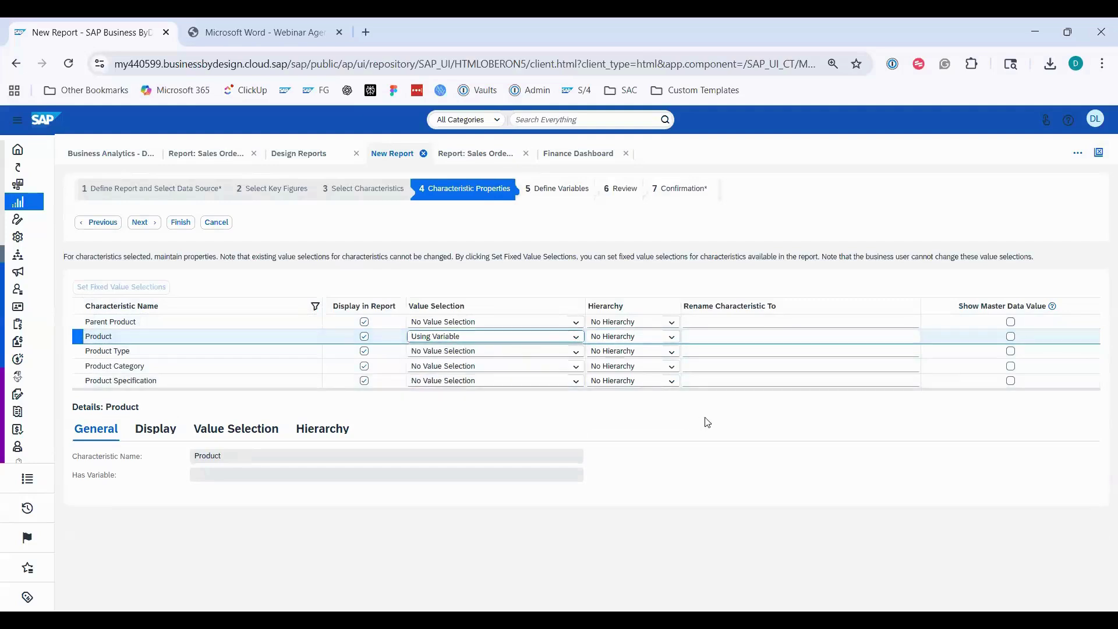
pyautogui.click(723, 423)
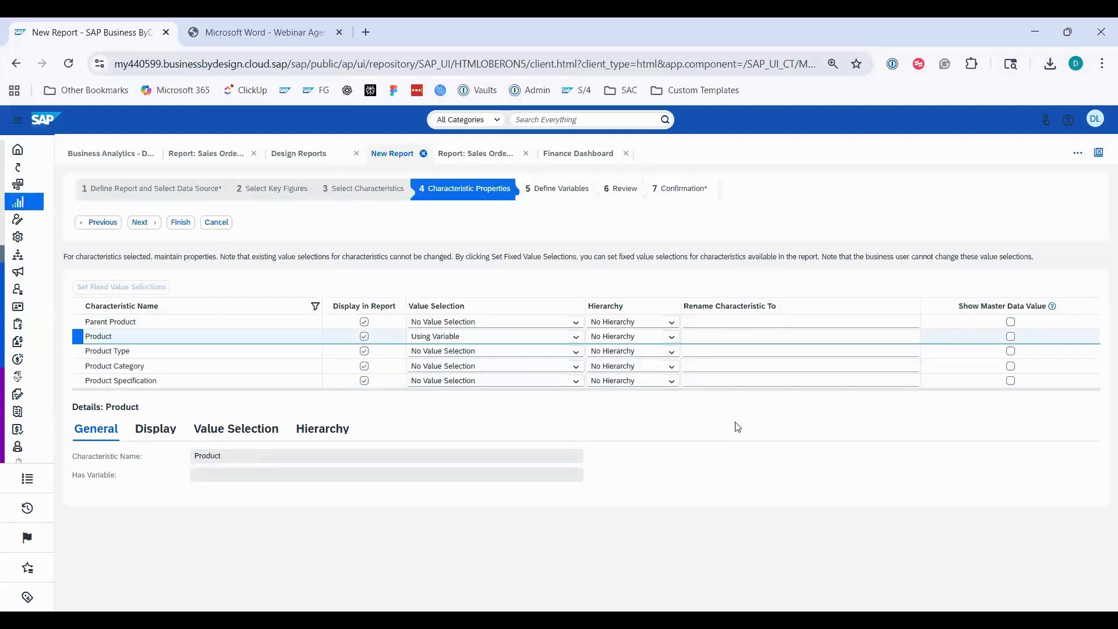
# Check the Phoenix report's status selection fields and filter the new report's characteristics by *status*.
pyautogui.click(309, 306)
pyautogui.click(476, 159)
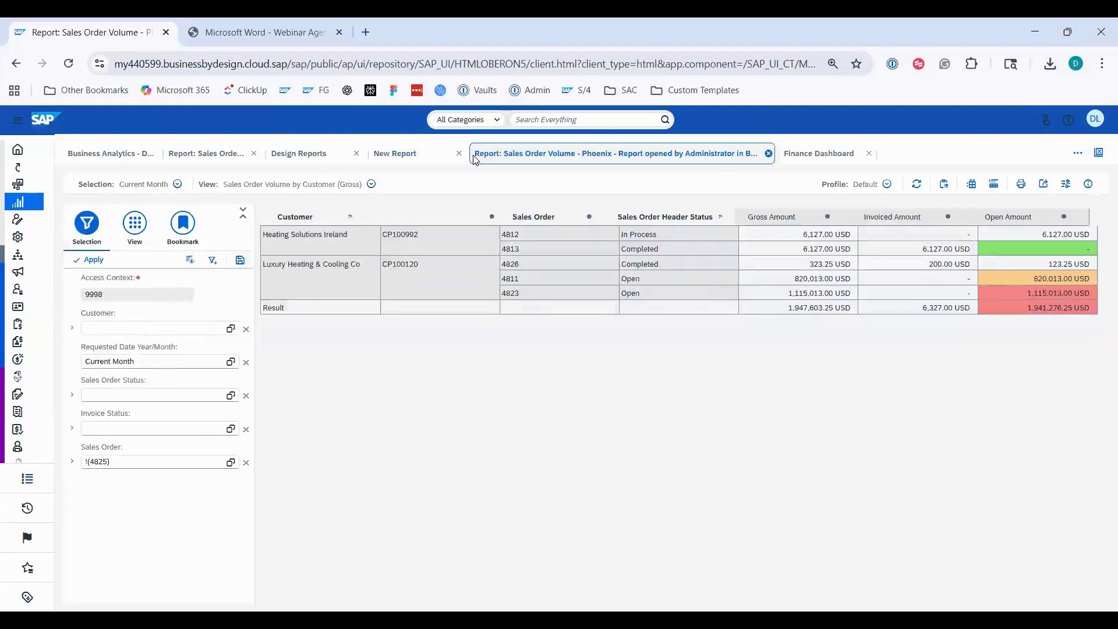
pyautogui.click(392, 154)
pyautogui.click(271, 314)
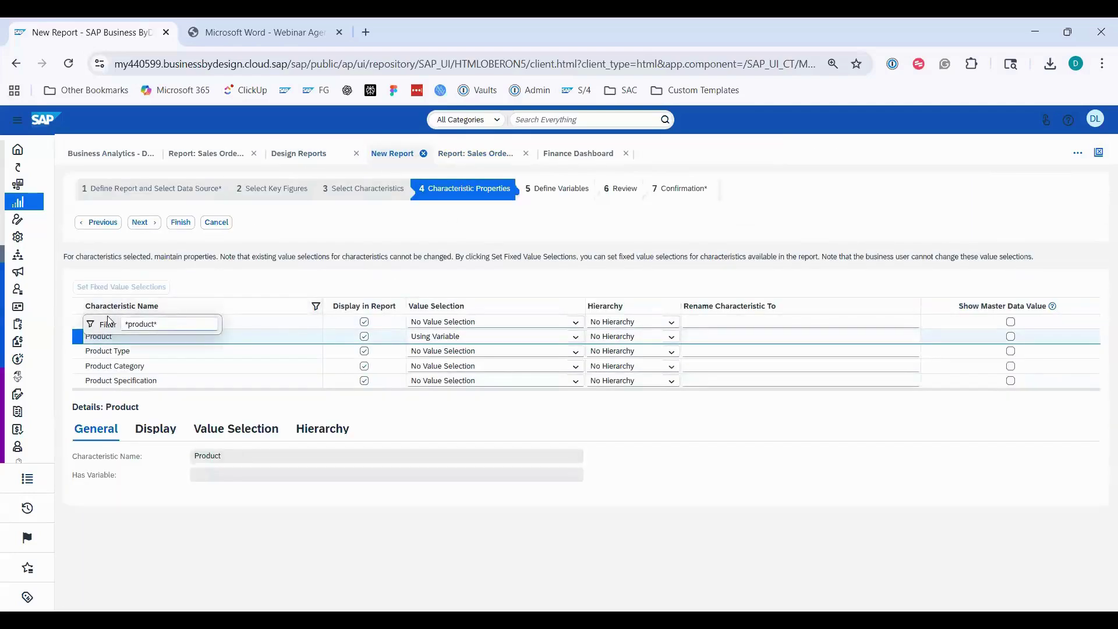
pyautogui.write('*status*')
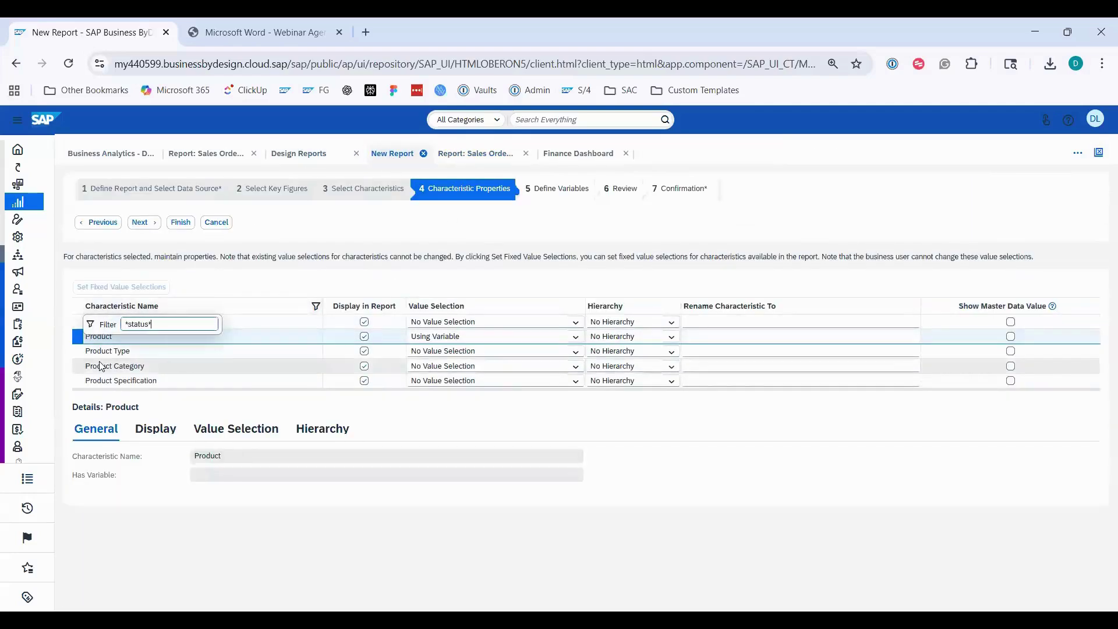
pyautogui.press('Return')
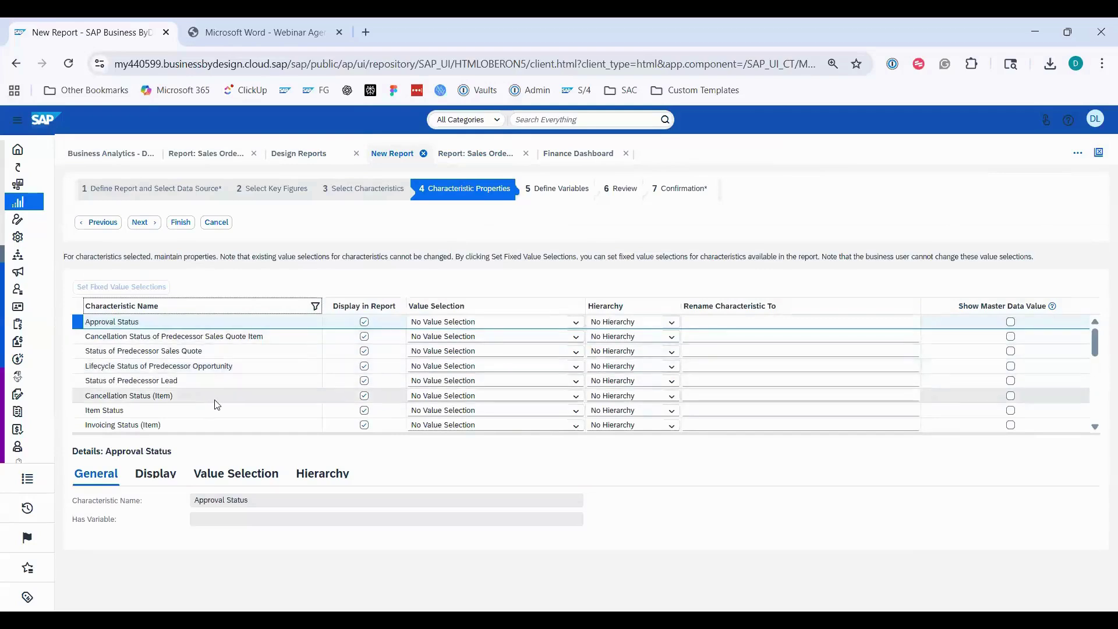
# Find the Status (Header) characteristic in the filtered list and set its value selection to Using Variable.
pyautogui.click(205, 425)
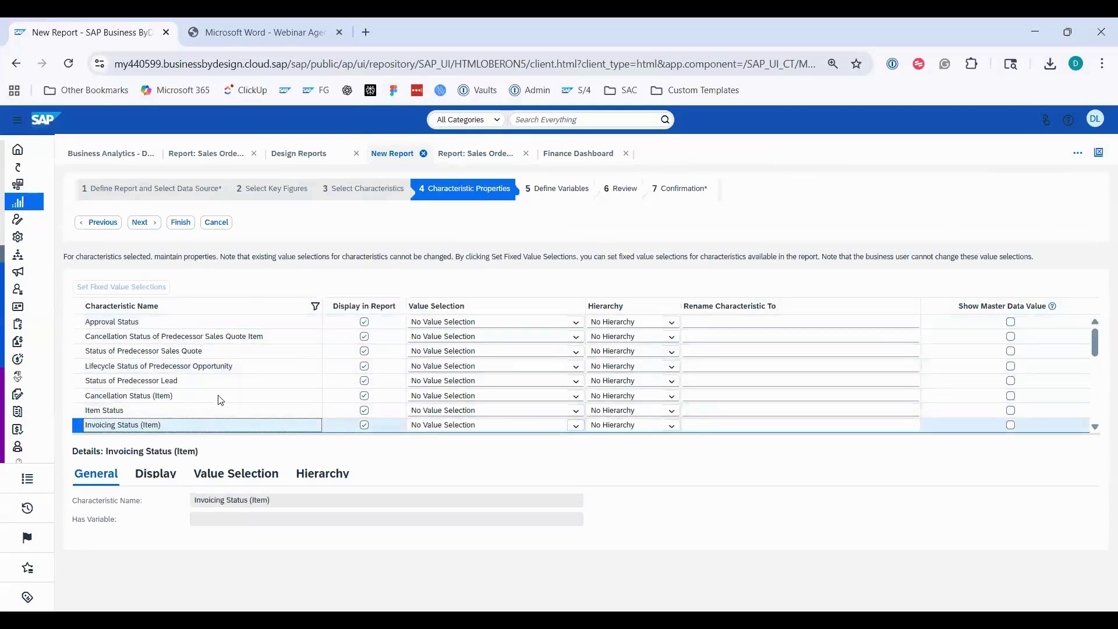
pyautogui.scroll(-1, 197, 382)
pyautogui.scroll(-3, 197, 383)
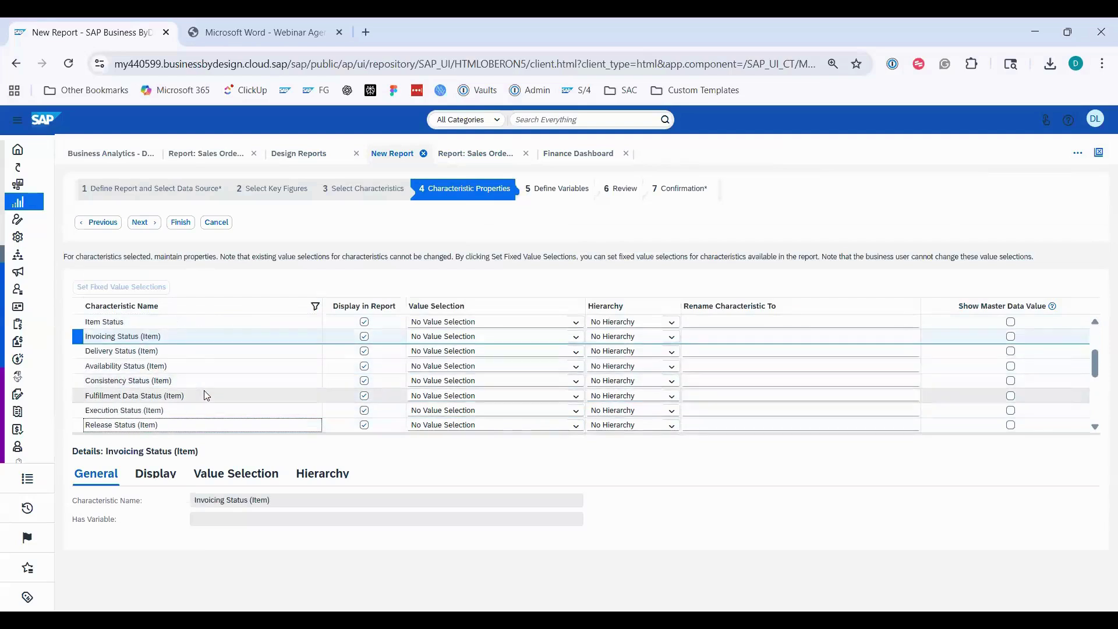
pyautogui.click(192, 427)
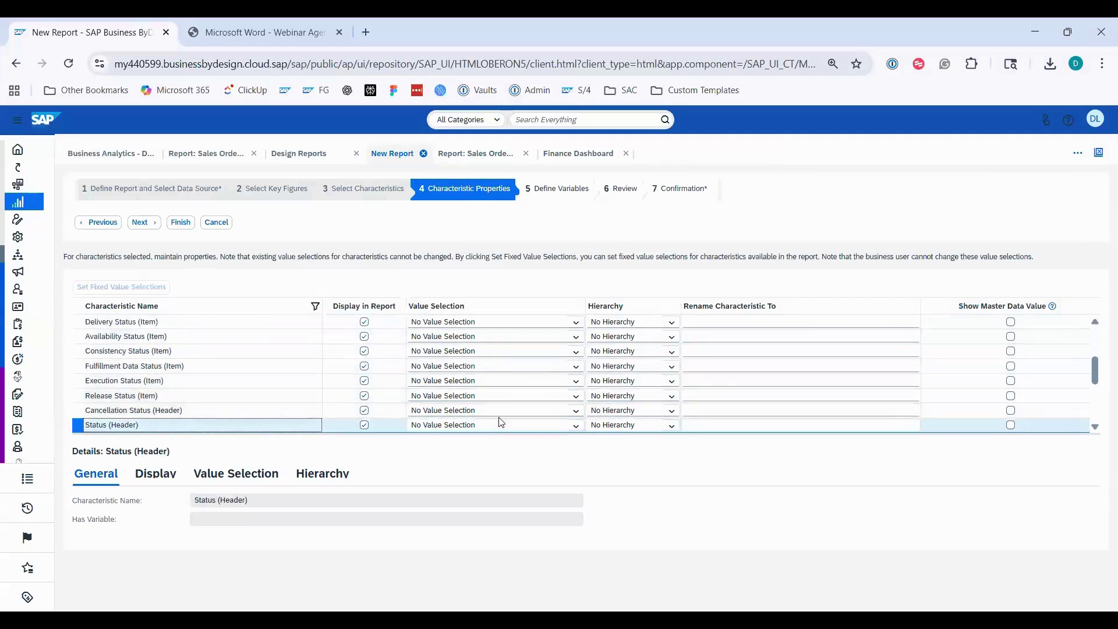
pyautogui.click(574, 426)
pyautogui.click(501, 476)
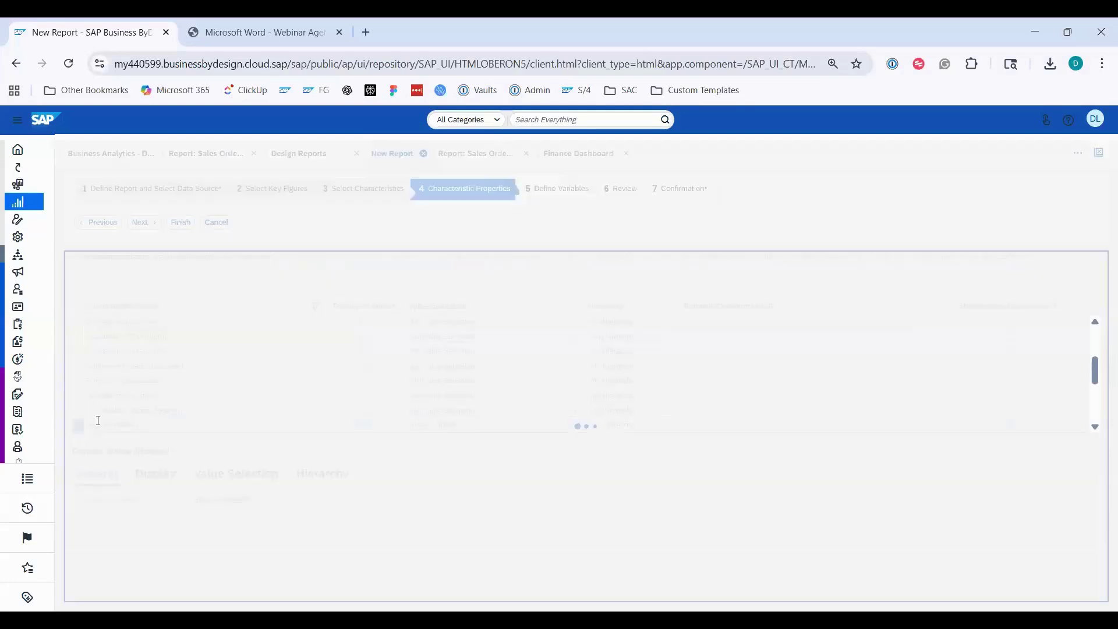
# Rename the Status (Header) characteristic to Sales Order Header Status.
pyautogui.scroll(-1, 145, 420)
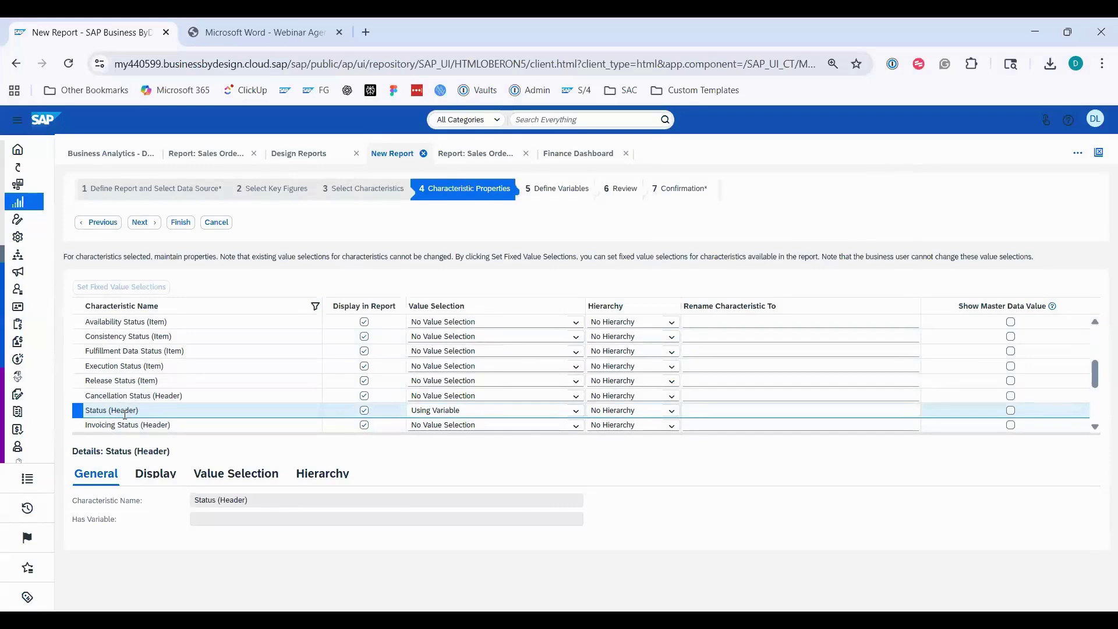
pyautogui.click(789, 410)
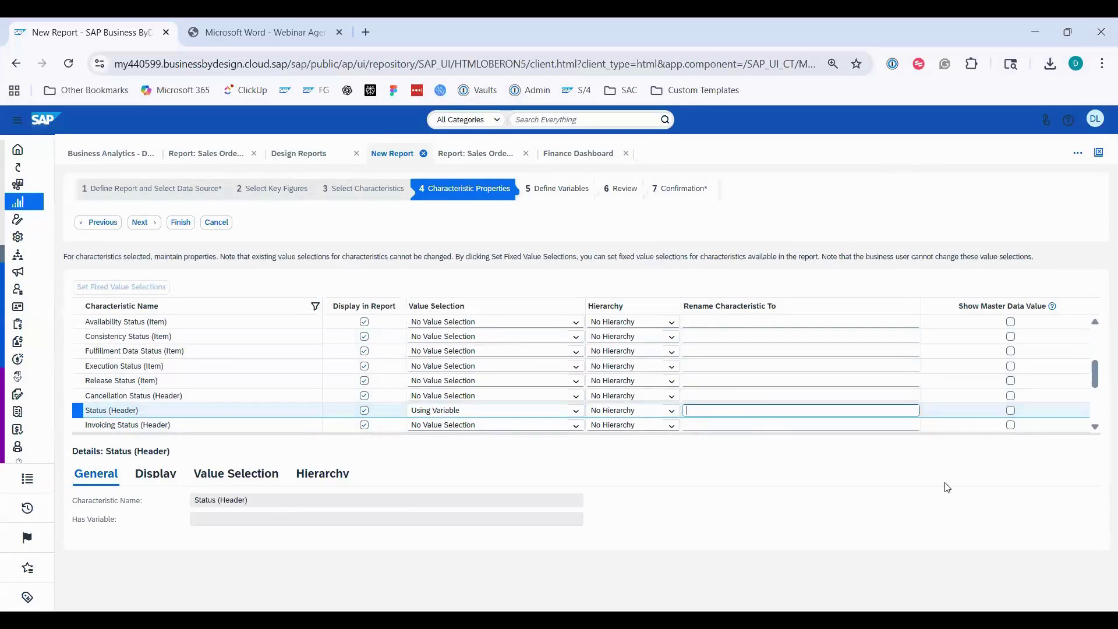
pyautogui.write('Sales Order Header St')
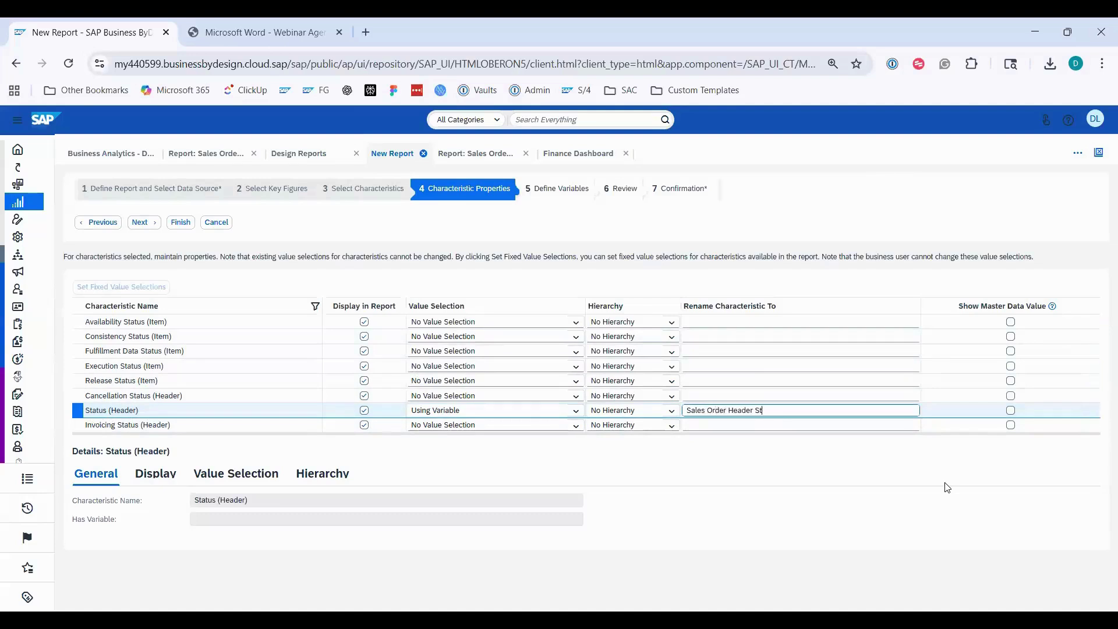
pyautogui.write('atus')
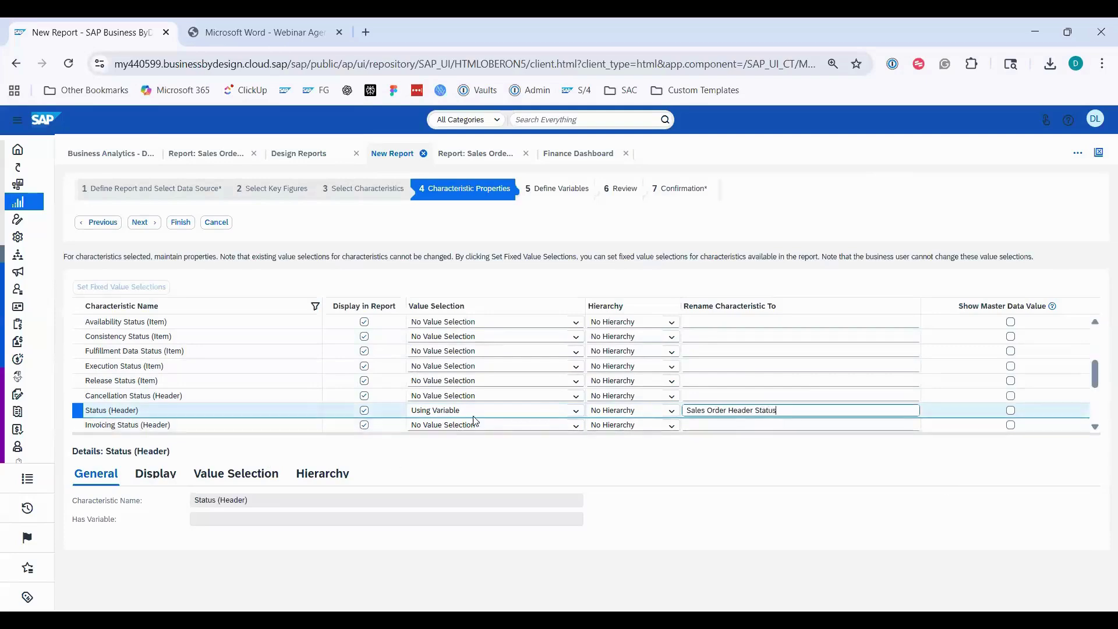
# Set the Invoicing Status (Header) characteristic's value selection to Using Variable and rename it to Invoiced Status.
pyautogui.click(576, 426)
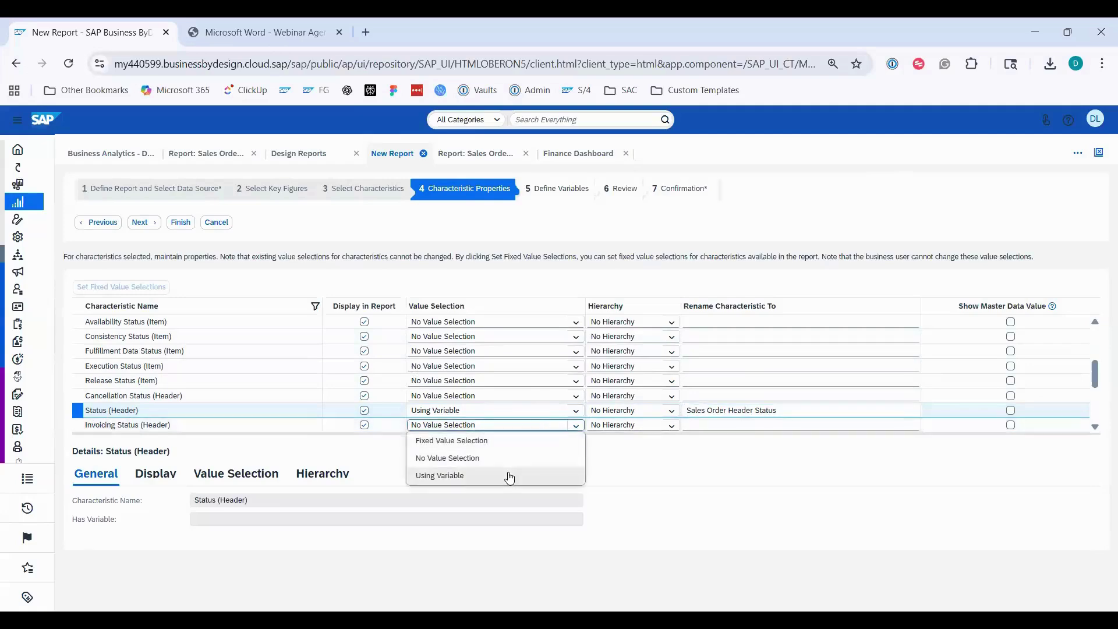
pyautogui.click(510, 477)
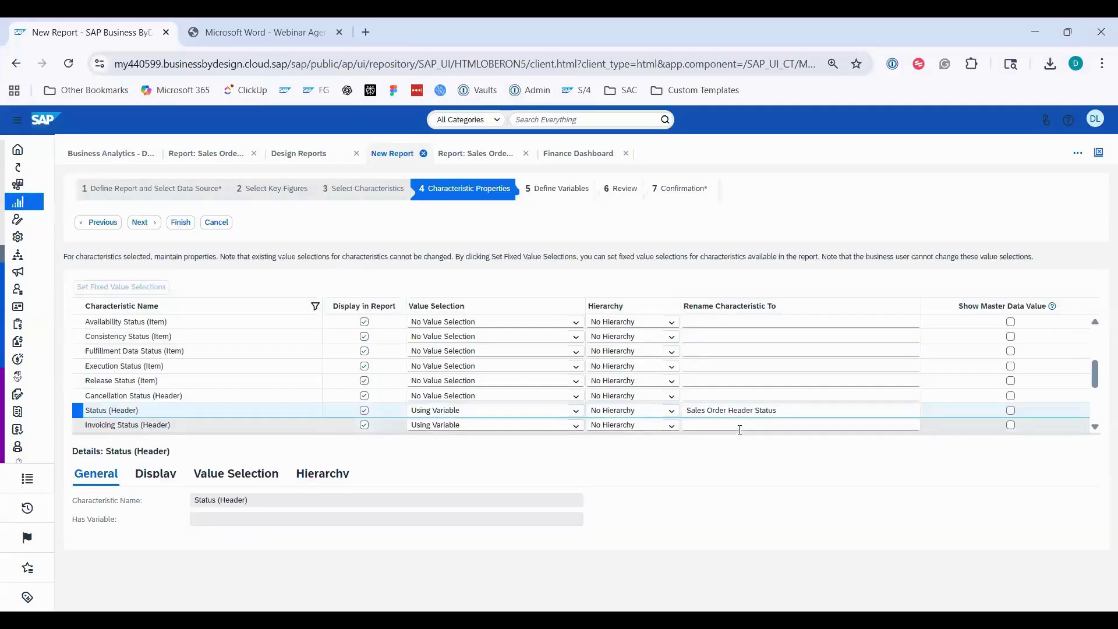
pyautogui.click(741, 426)
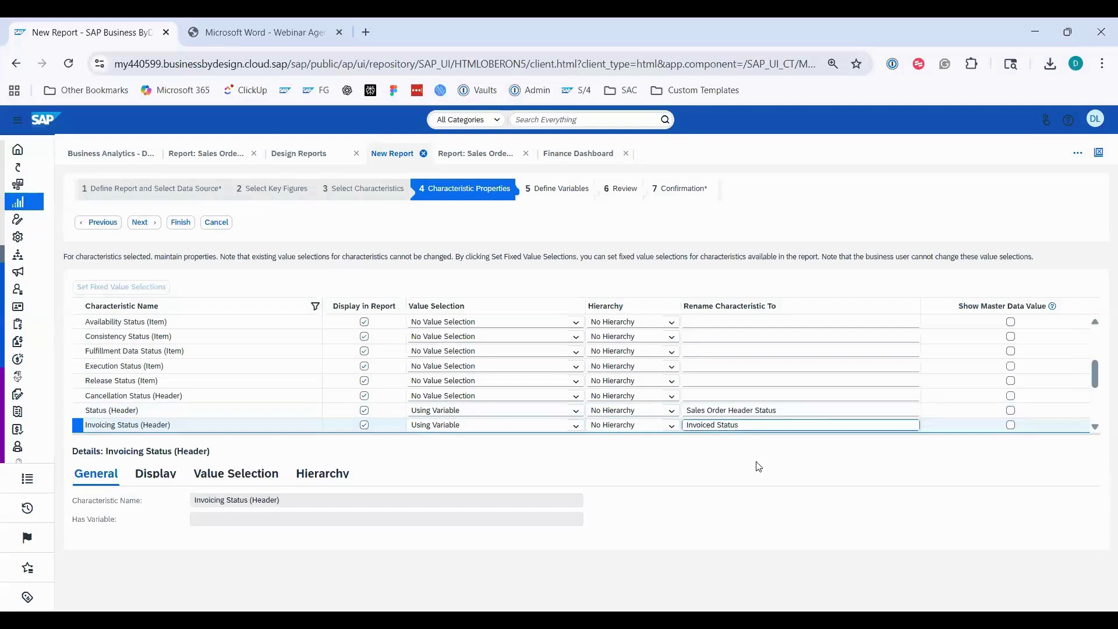
pyautogui.press('Tab')
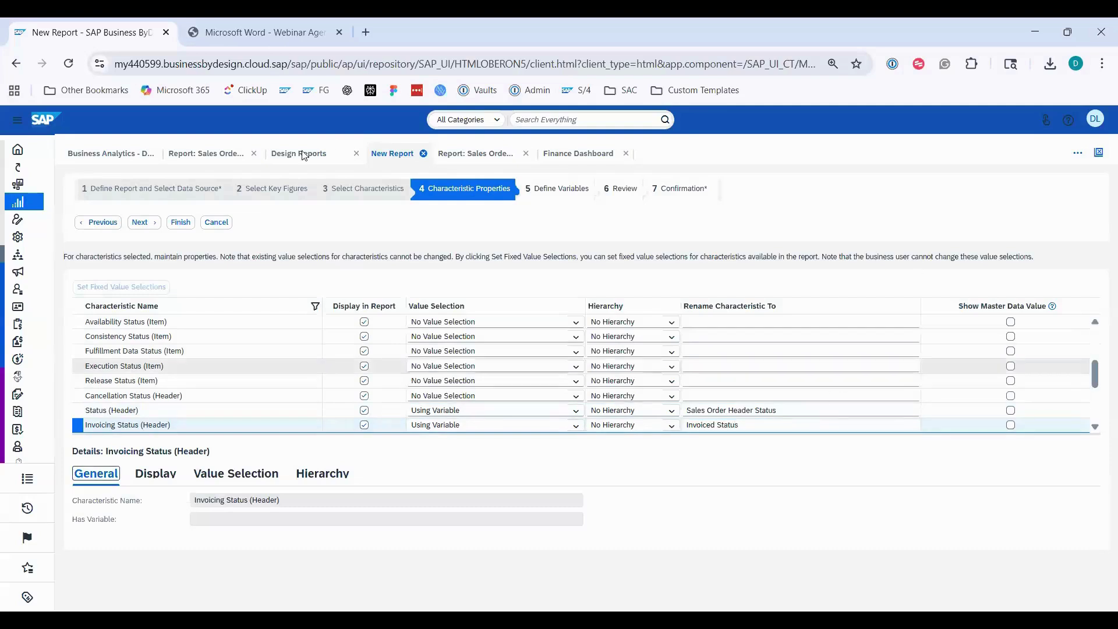
# Compare with the Phoenix report's selection fields and advance the new report to the Define Variables stage.
pyautogui.click(483, 153)
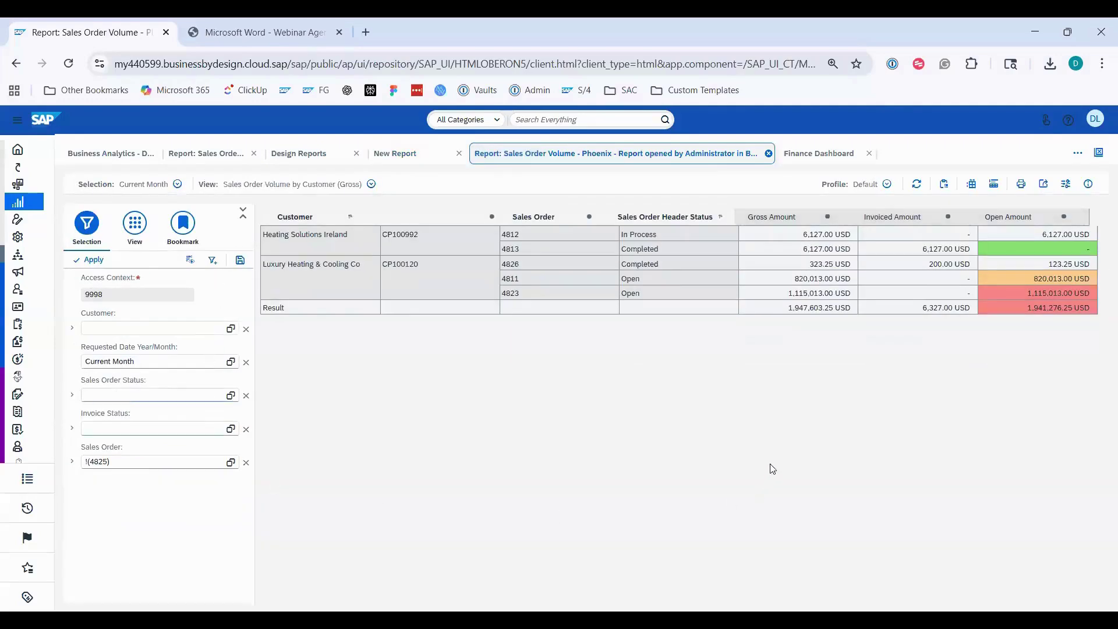
pyautogui.click(395, 159)
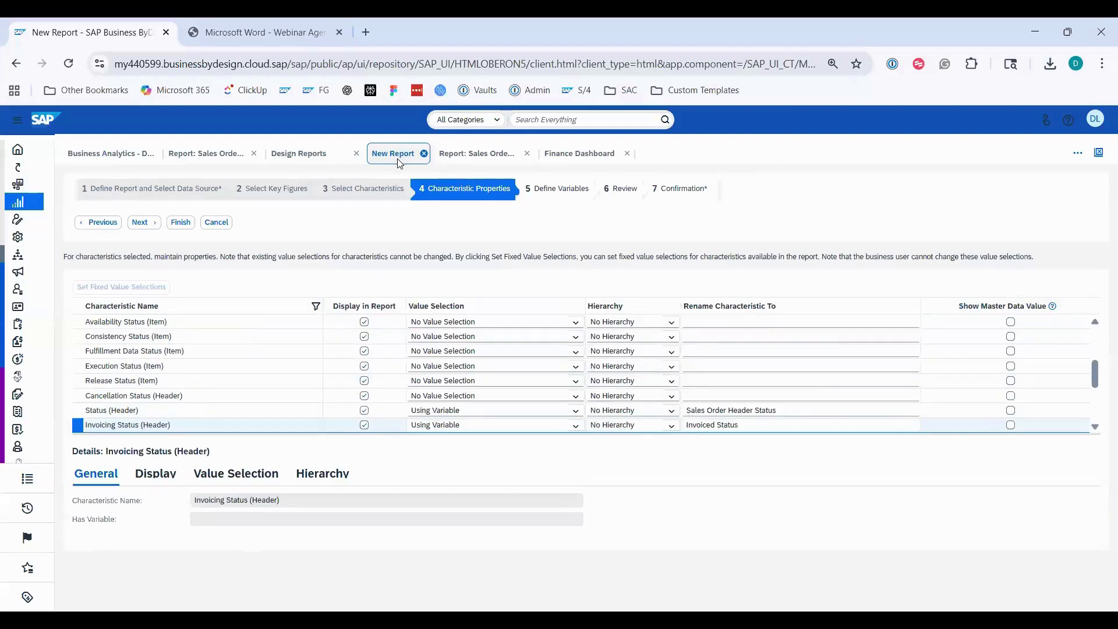
pyautogui.click(144, 222)
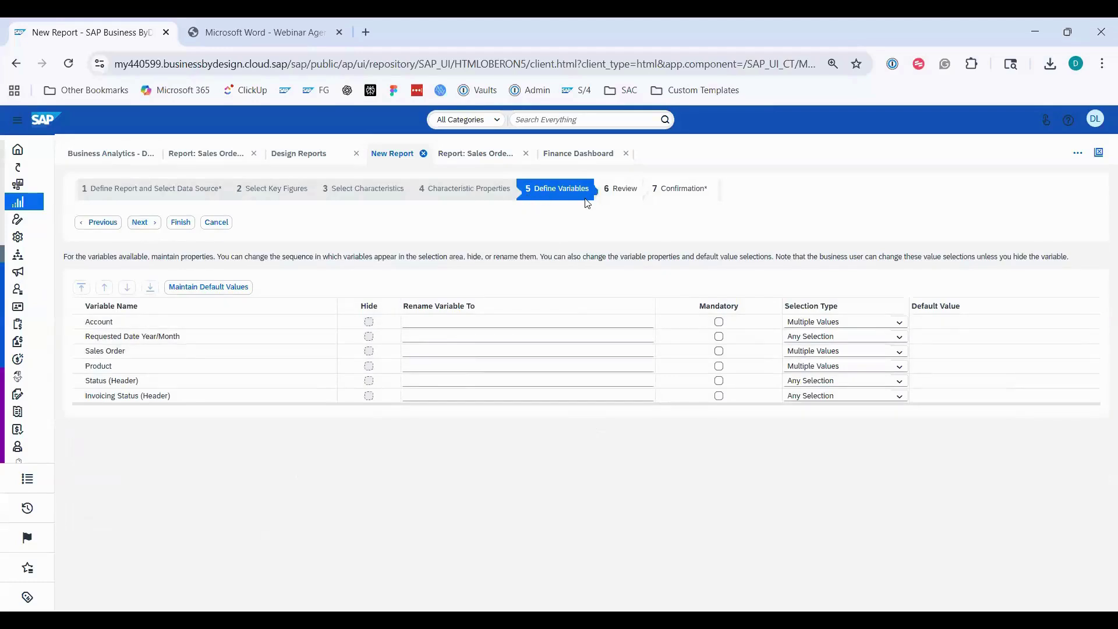
# Check the Phoenix report's customer selection field label and rename the new report's Account variable to Customer.
pyautogui.click(143, 326)
pyautogui.click(474, 155)
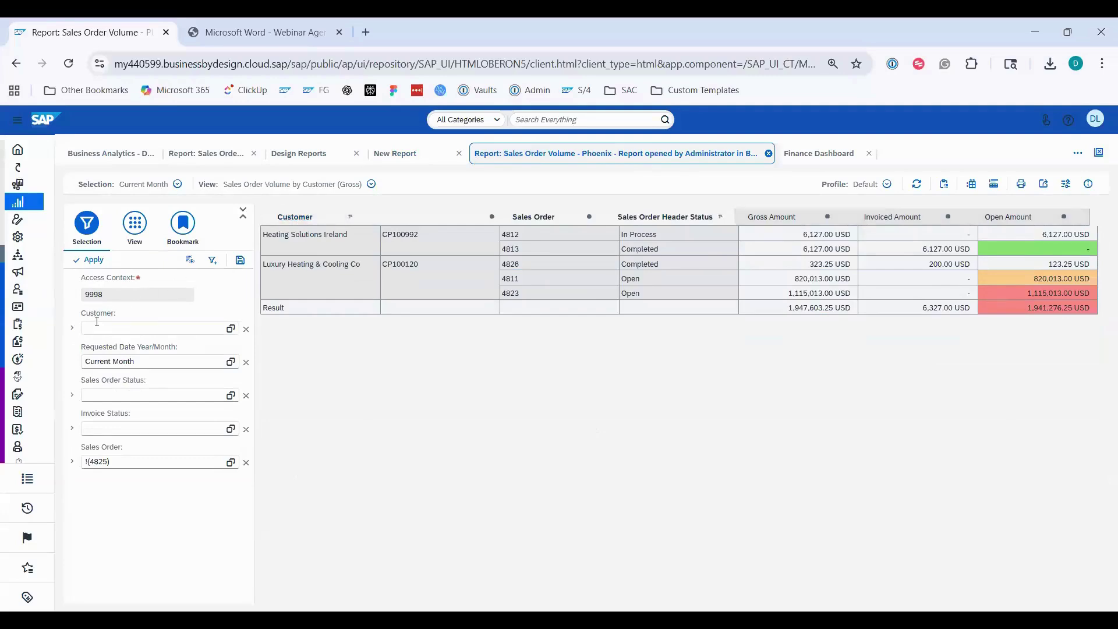
pyautogui.moveTo(115, 315); pyautogui.dragTo(80, 315)
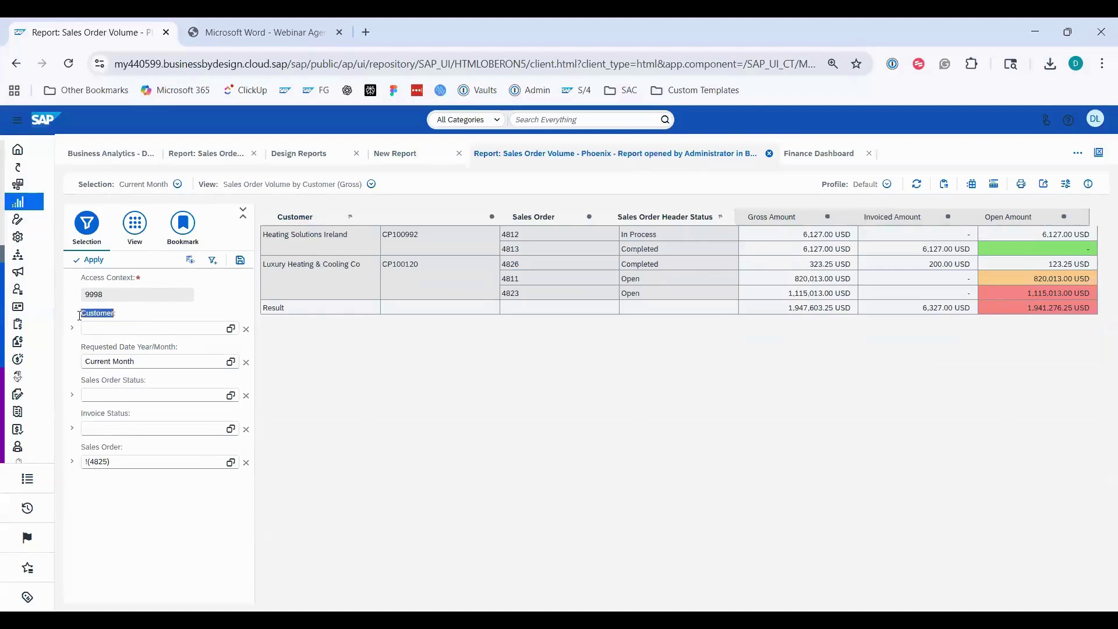
pyautogui.click(550, 450)
pyautogui.click(385, 157)
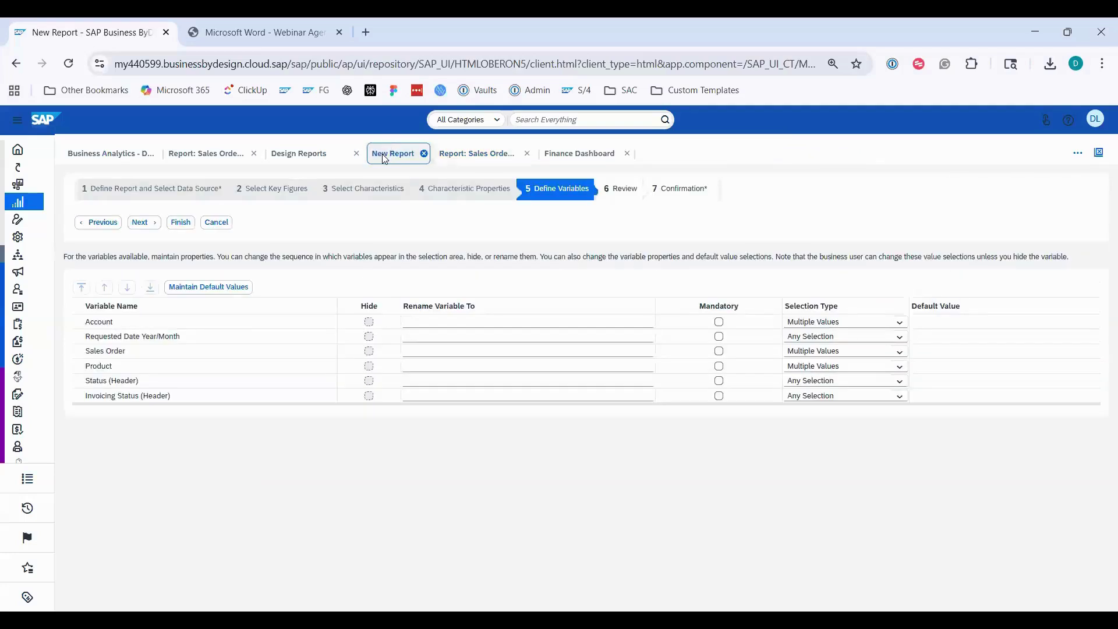
pyautogui.click(408, 321)
pyautogui.write('Cius')
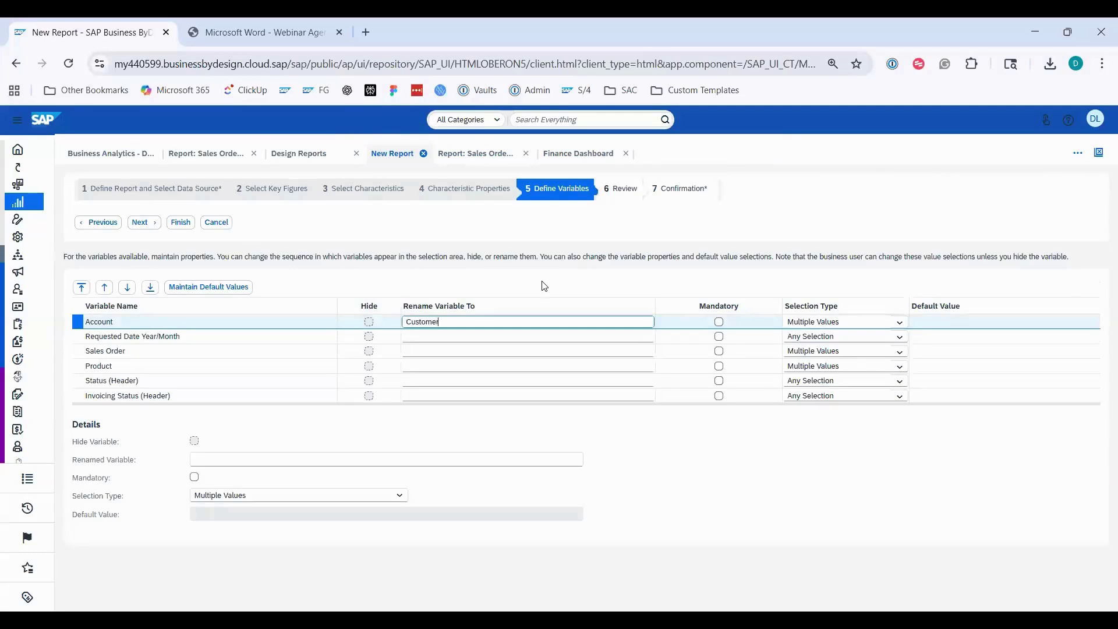
# Rename the Status (Header) variable to Sales Order Header Status and the Invoicing Status (Header) variable to Invoiced Status.
pyautogui.click(410, 381)
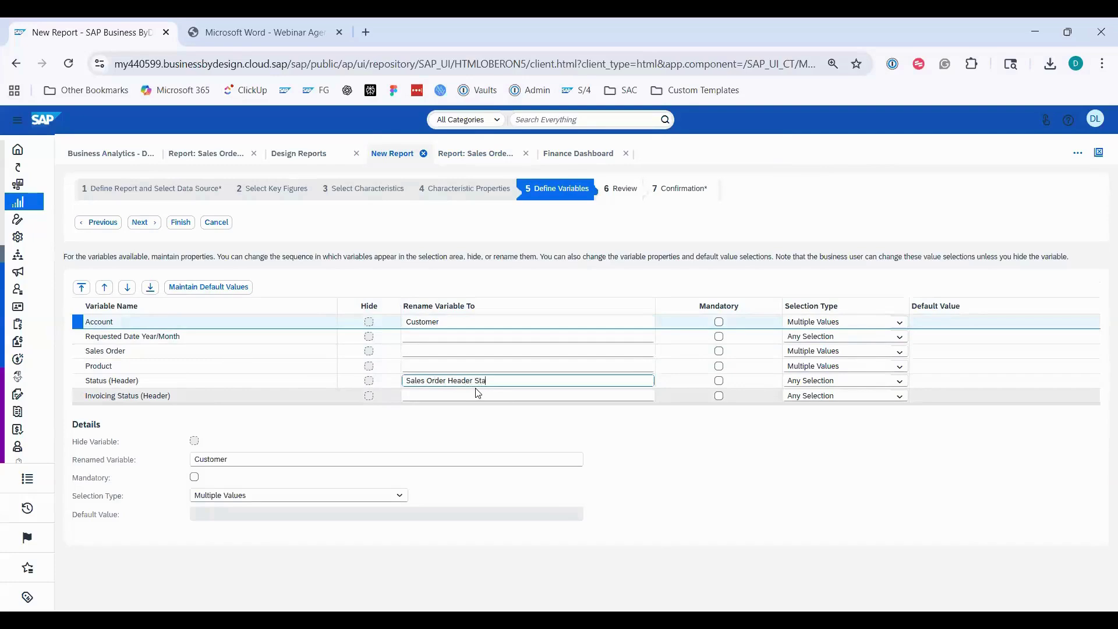
pyautogui.write('Sales Order Header Status')
pyautogui.click(499, 398)
pyautogui.write('Invoic')
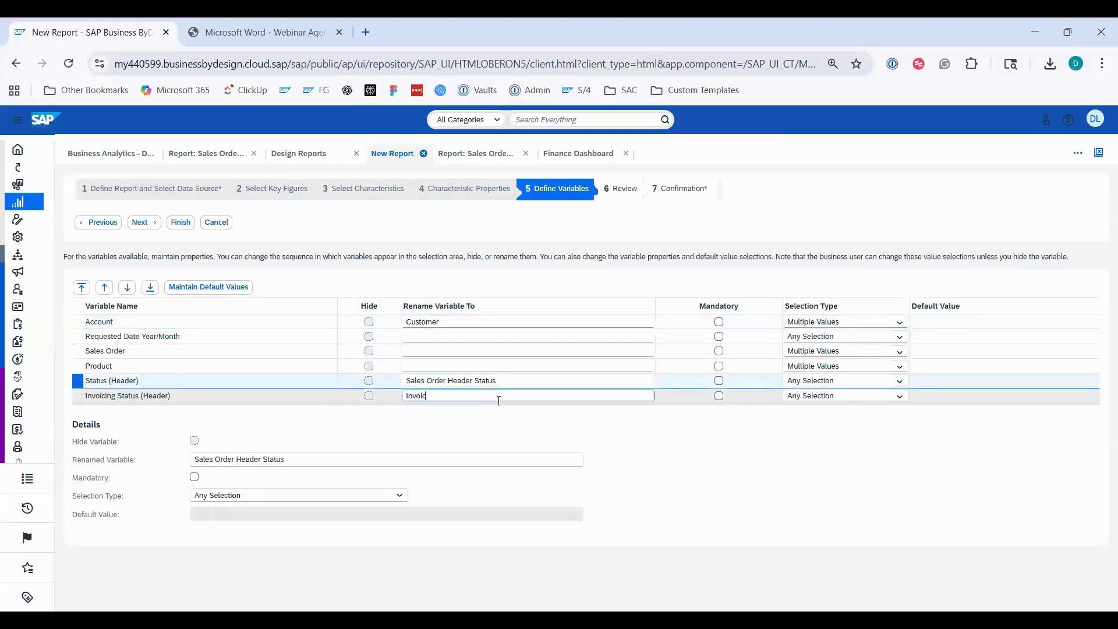
pyautogui.write('ed Status')
pyautogui.click(616, 431)
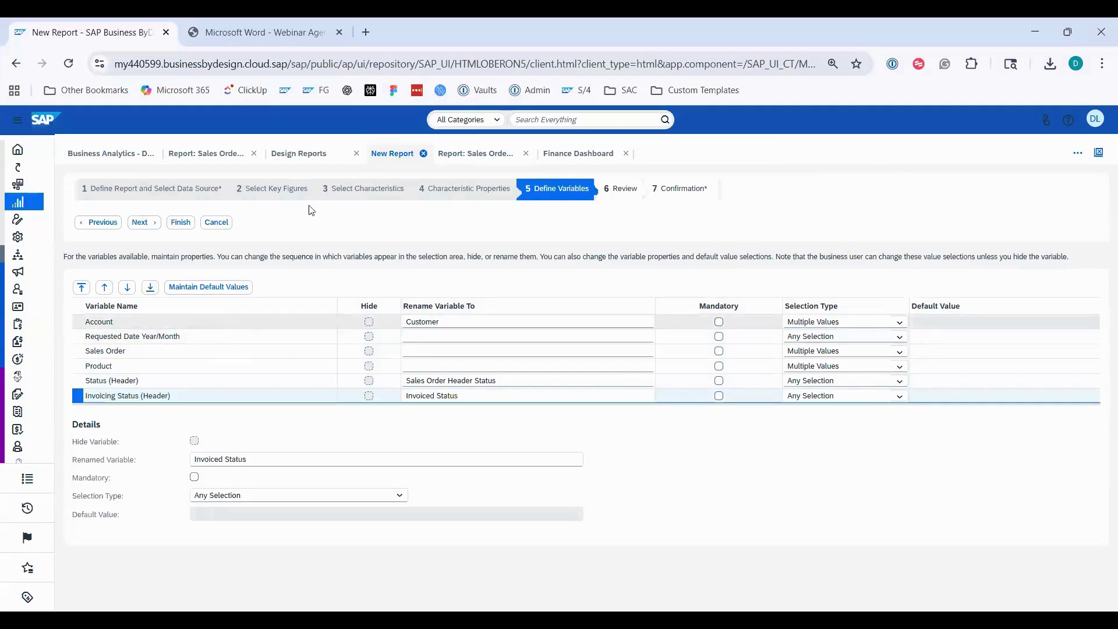
# Compare the variables with the Phoenix report's selection fields and set the Account variable's selection type to Single Value.
pyautogui.click(313, 152)
pyautogui.click(481, 158)
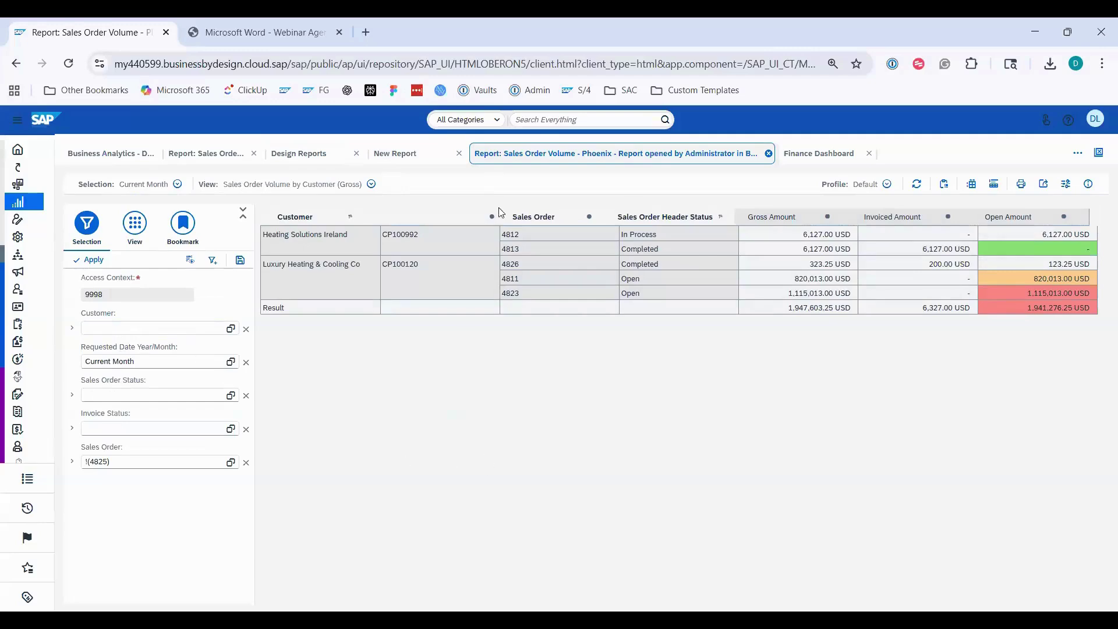
pyautogui.click(400, 157)
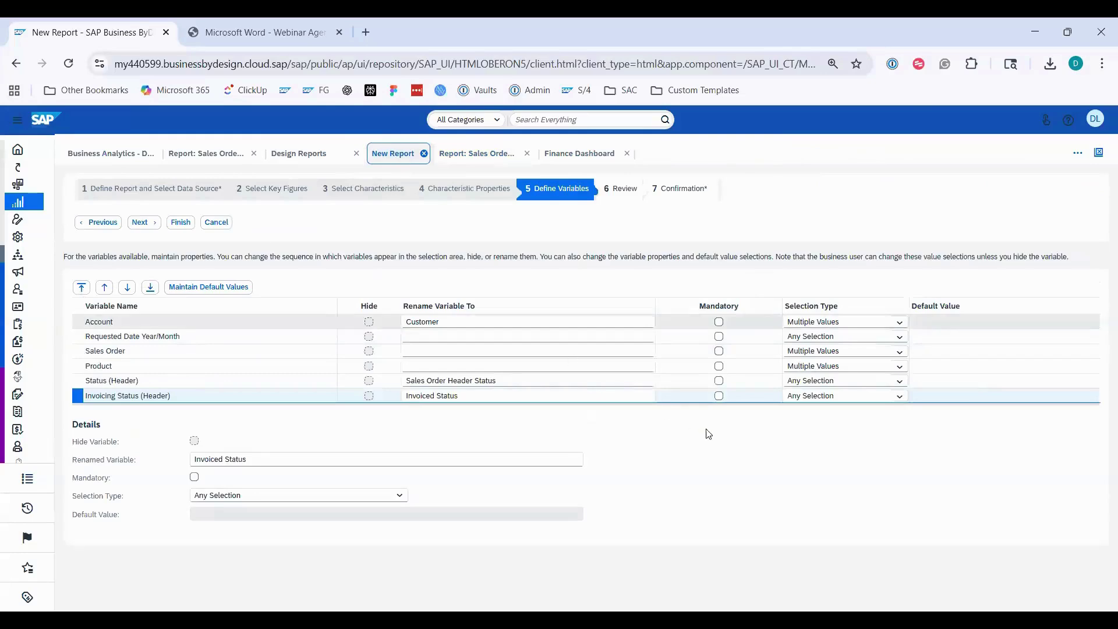
pyautogui.click(901, 323)
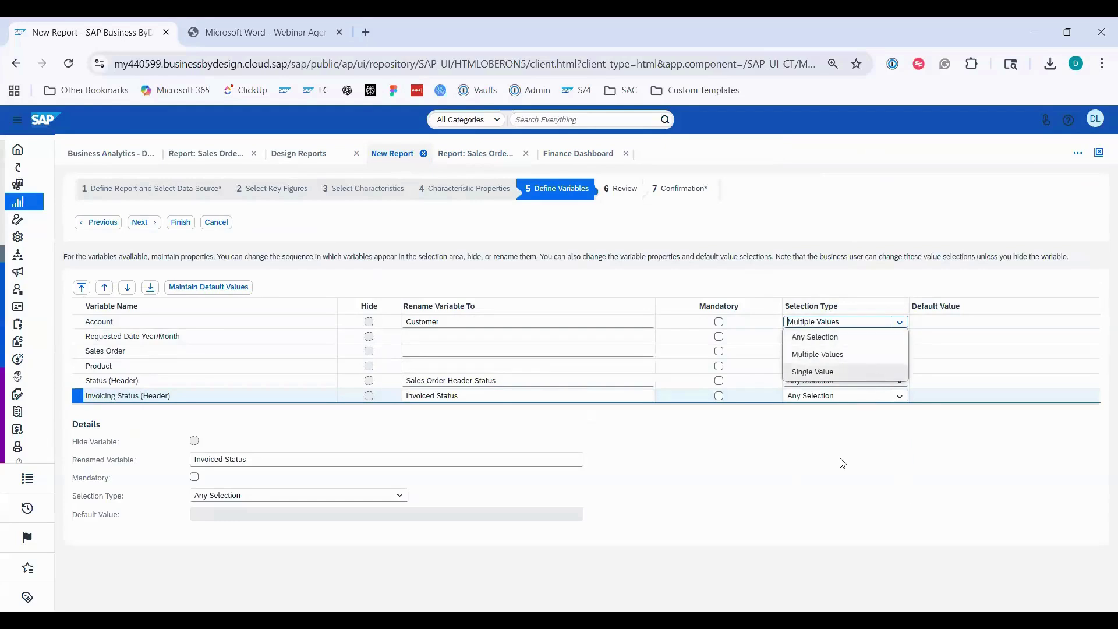
pyautogui.click(808, 445)
pyautogui.click(495, 324)
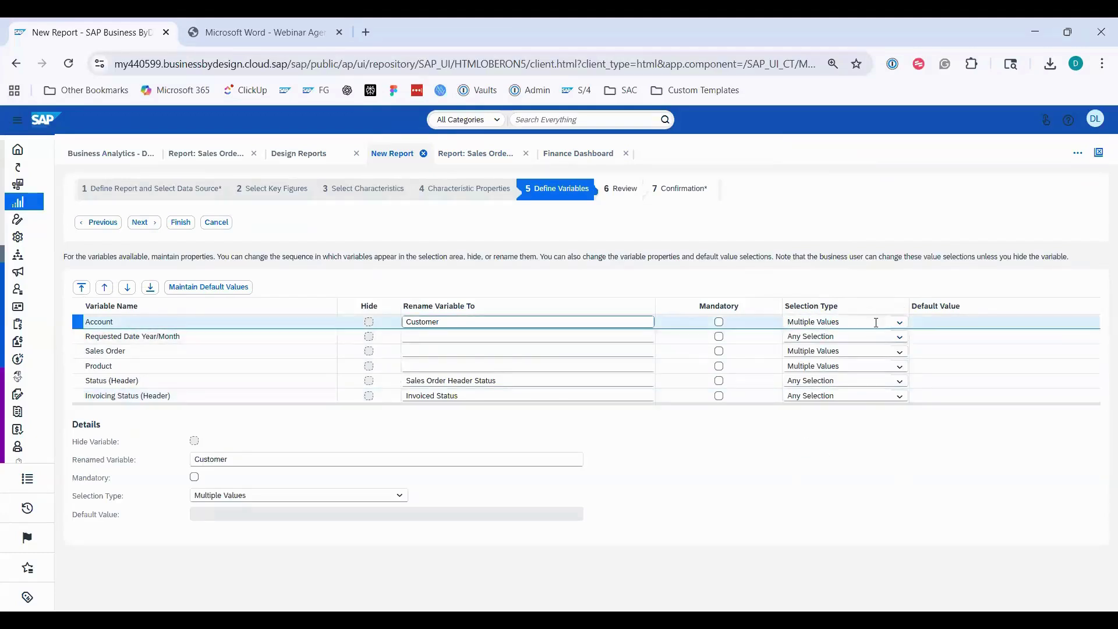
pyautogui.click(900, 324)
pyautogui.click(870, 375)
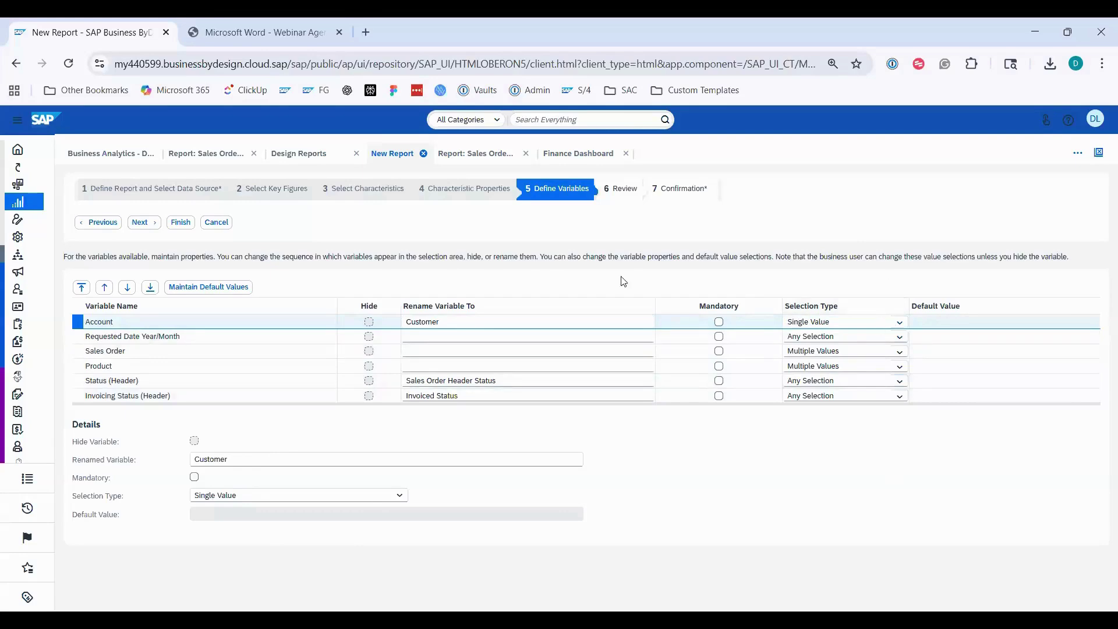
pyautogui.click(208, 287)
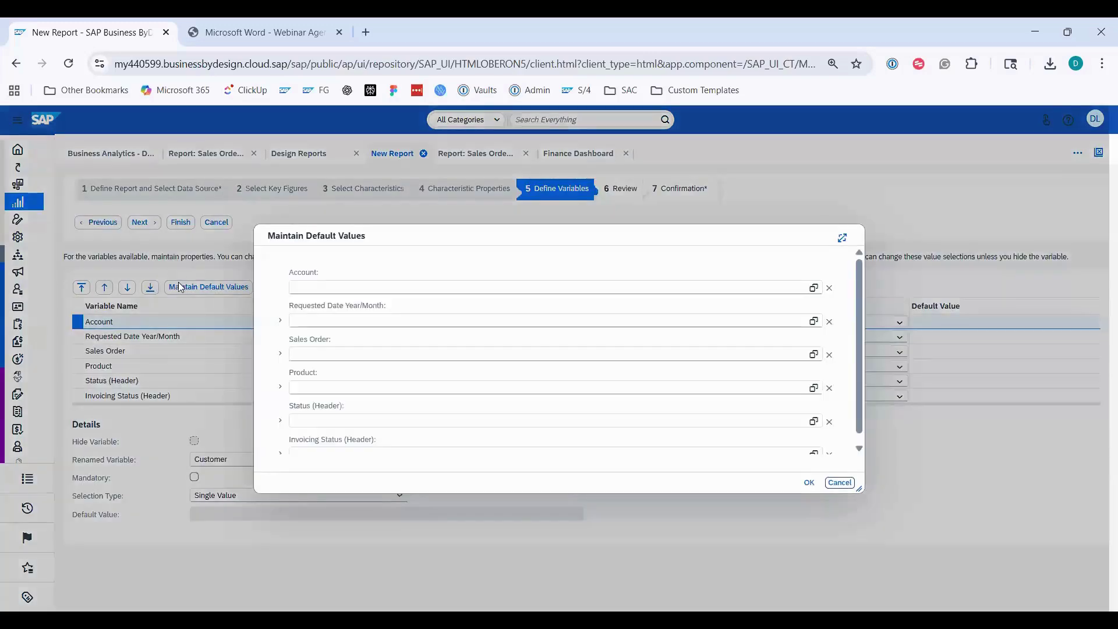
pyautogui.click(812, 293)
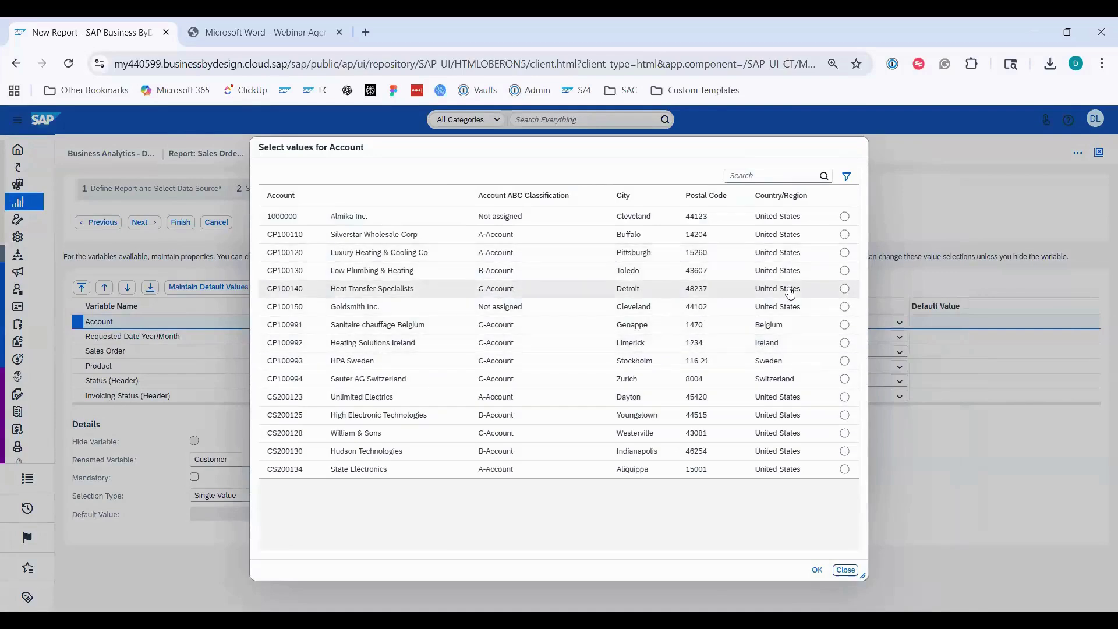
pyautogui.click(844, 325)
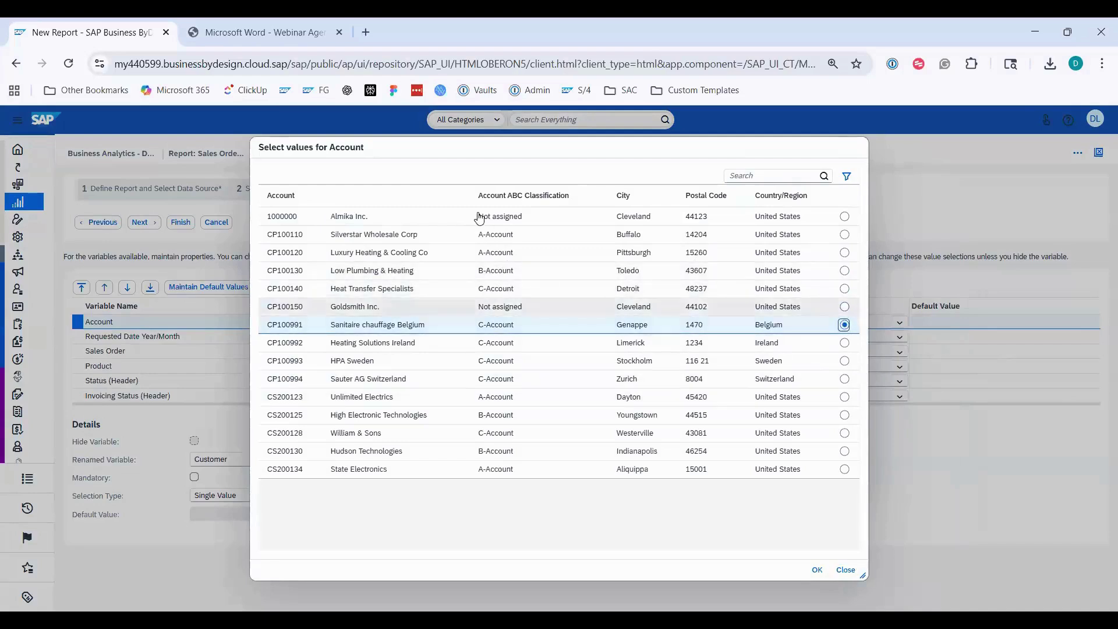
pyautogui.click(845, 379)
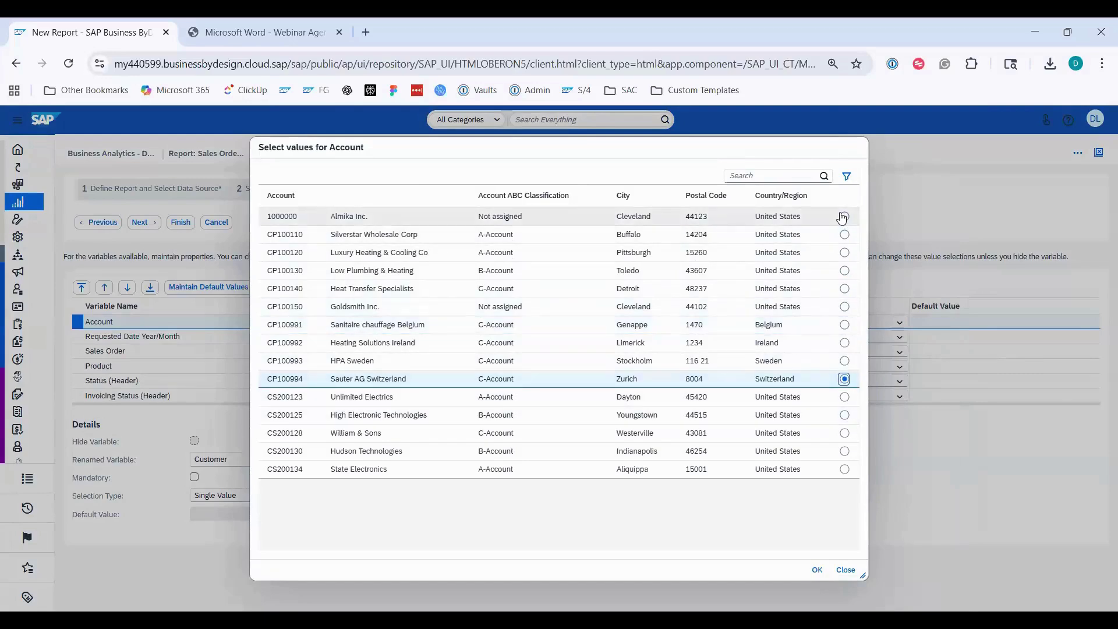
pyautogui.click(846, 570)
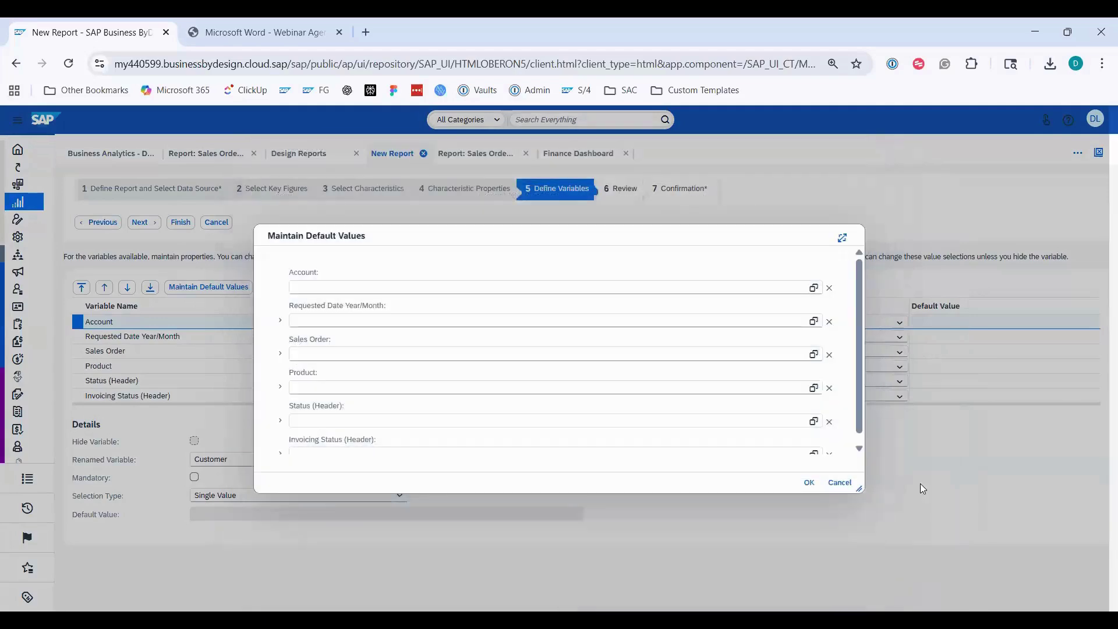
pyautogui.click(840, 483)
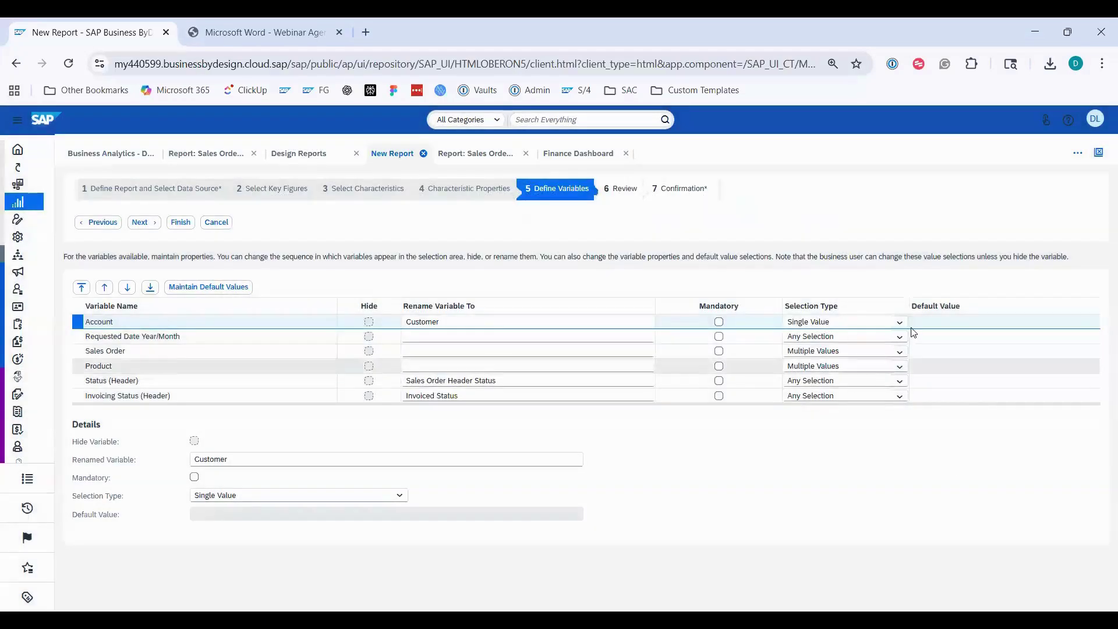
# Review the selection type options for the Account and Requested Date Year/Month variables and the fields available for default values.
pyautogui.click(900, 322)
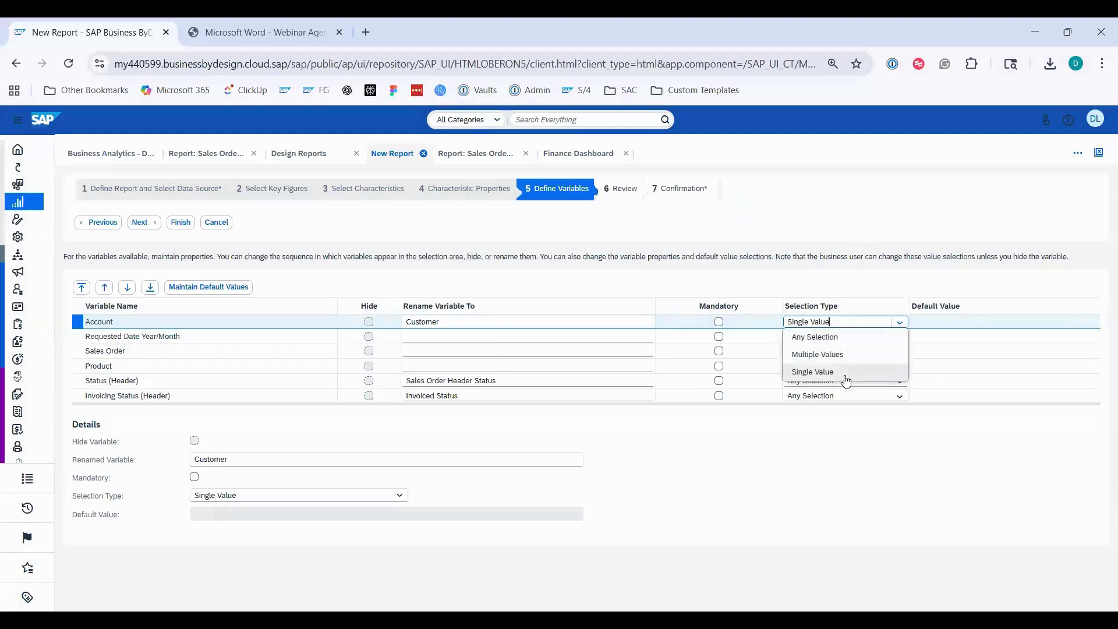
pyautogui.click(878, 441)
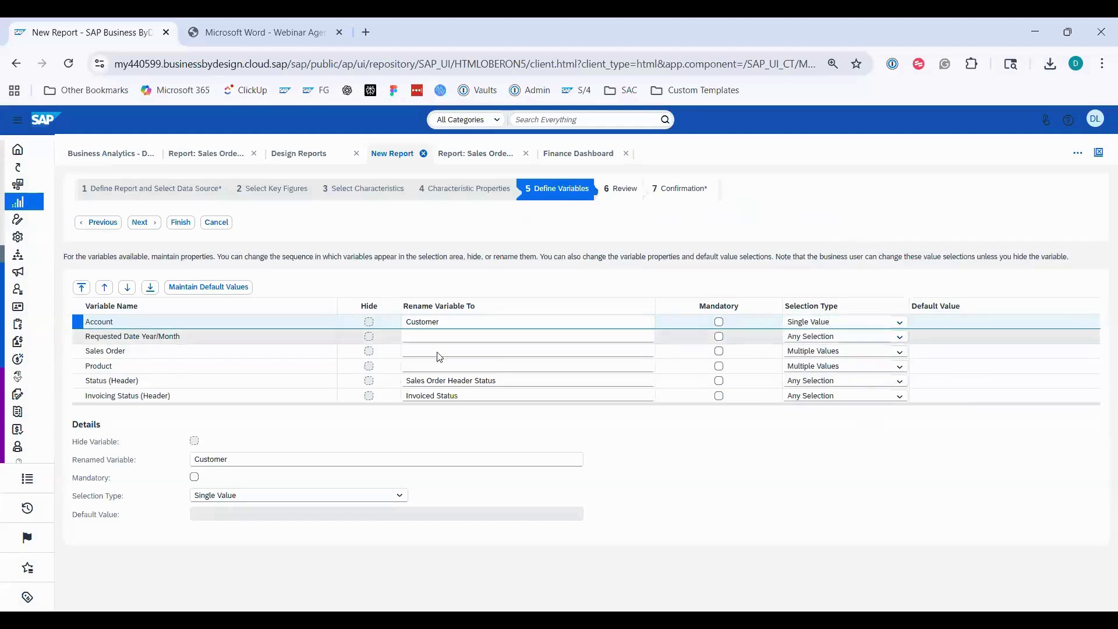
pyautogui.click(202, 339)
pyautogui.click(902, 342)
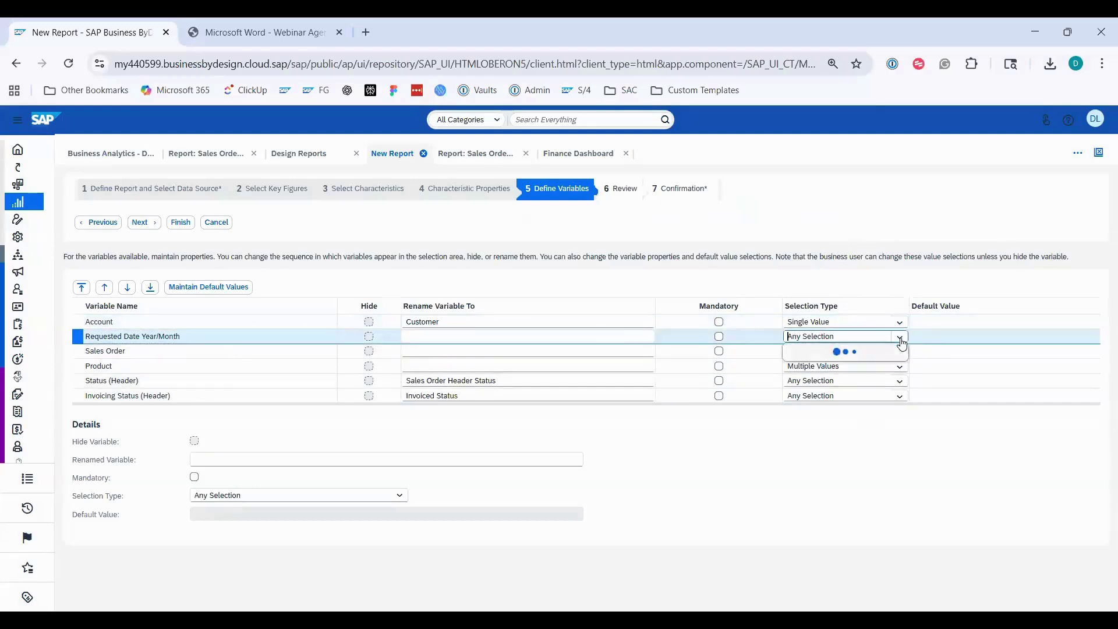
pyautogui.click(838, 420)
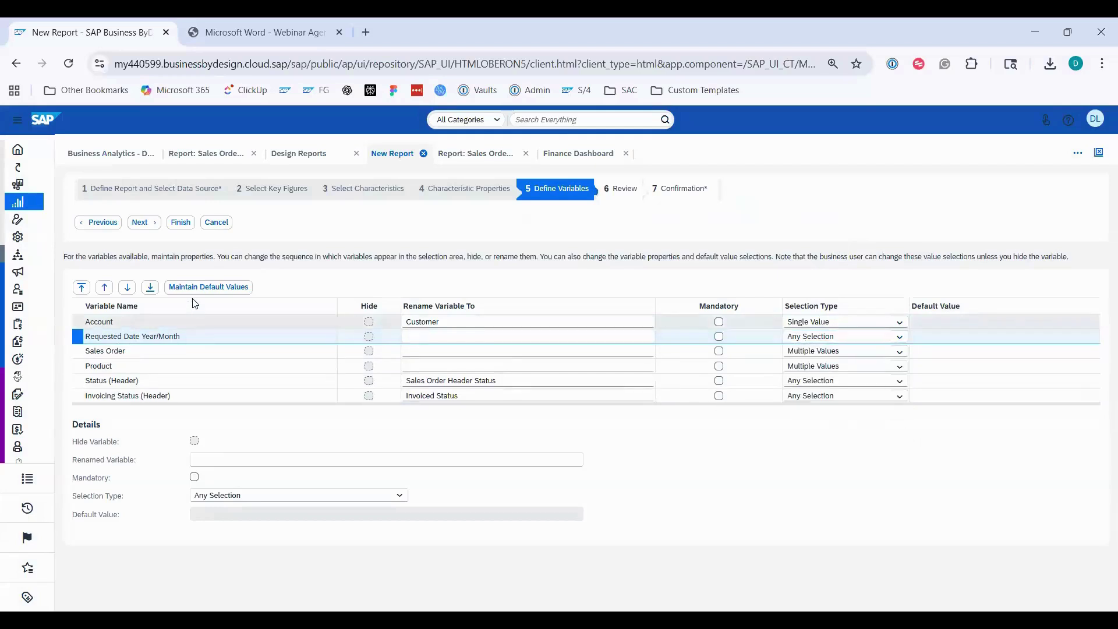
pyautogui.click(209, 286)
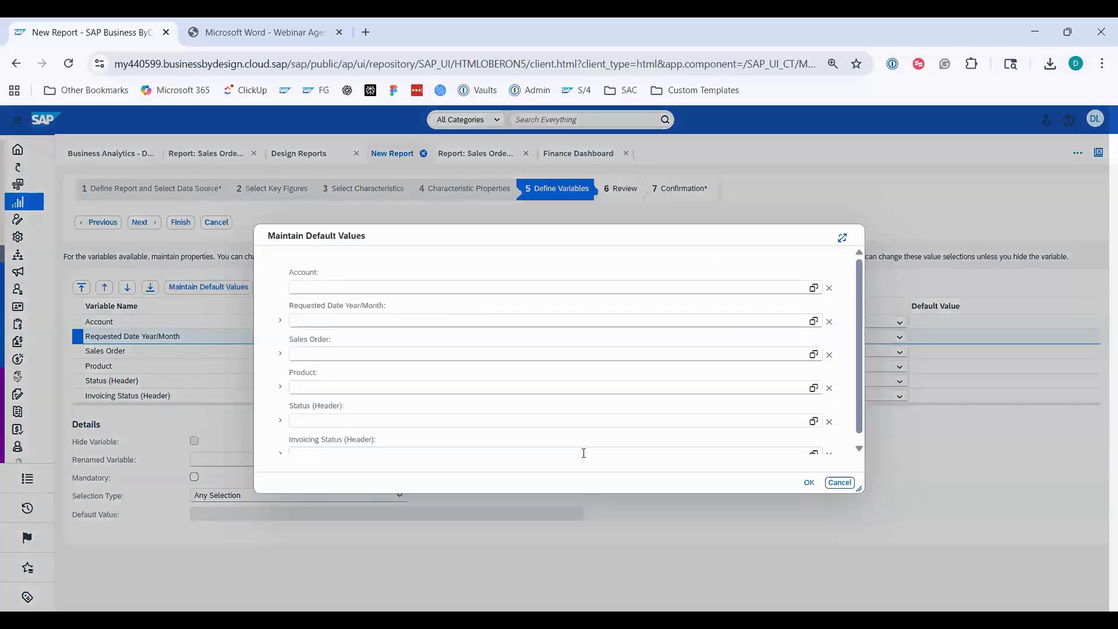
pyautogui.click(840, 483)
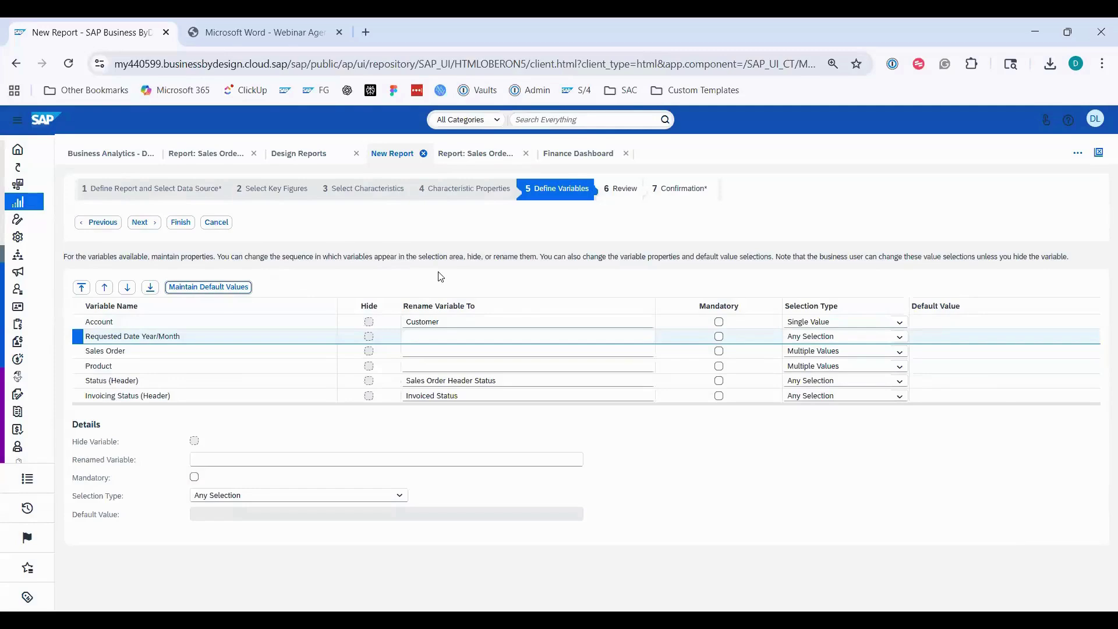
# Set the default value of the Requested Date Year/Month variable to the relative value Current Month.
pyautogui.click(222, 291)
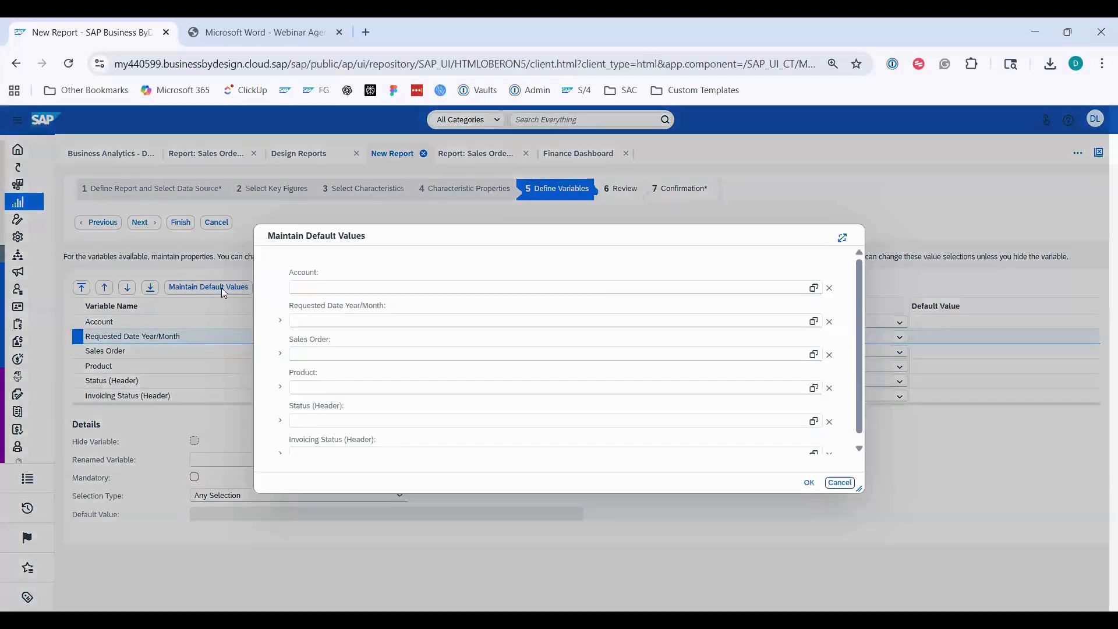
pyautogui.click(813, 321)
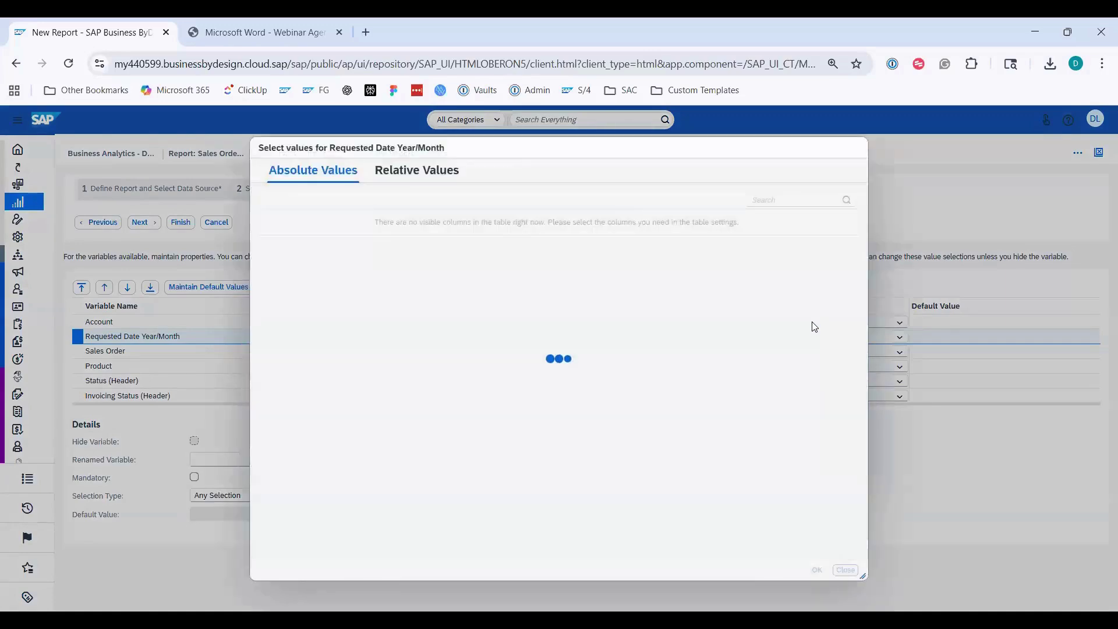
pyautogui.click(414, 172)
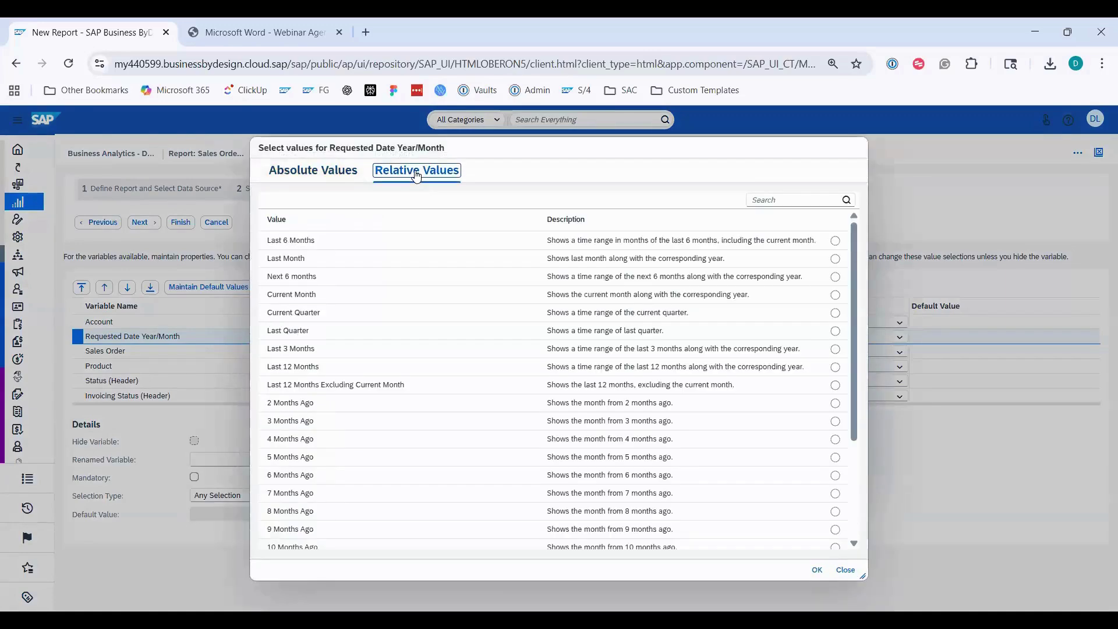
pyautogui.click(398, 300)
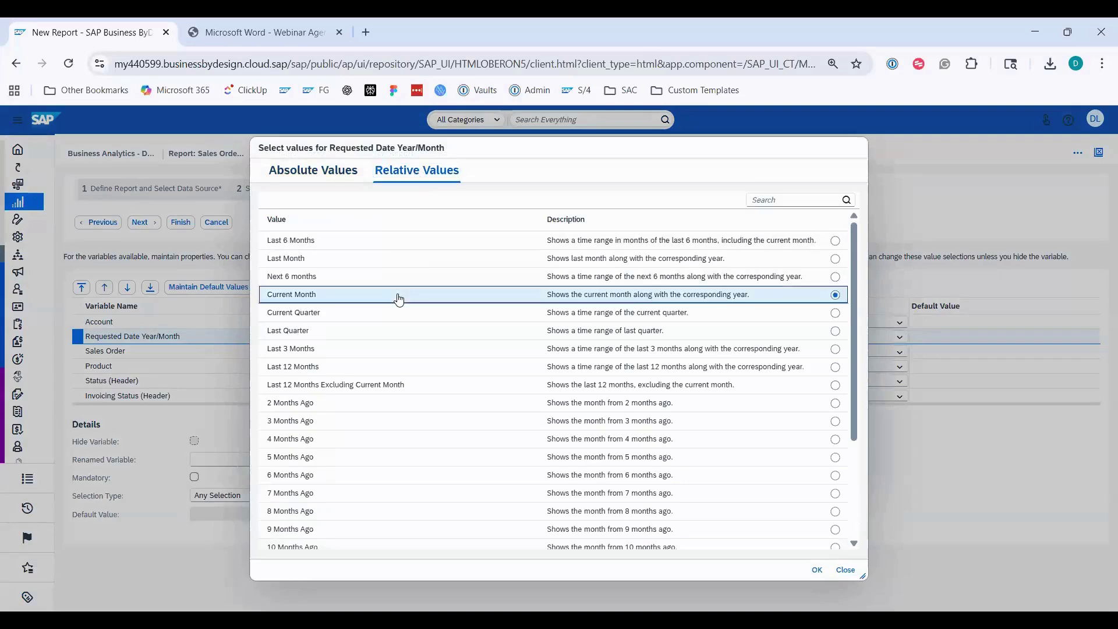
pyautogui.click(819, 570)
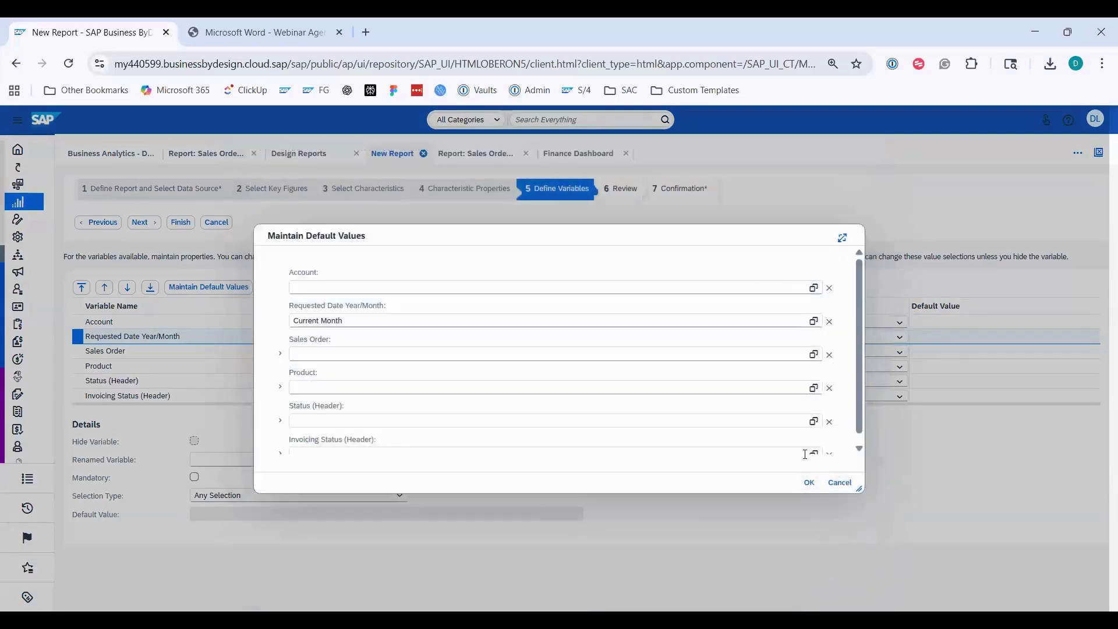
pyautogui.click(810, 483)
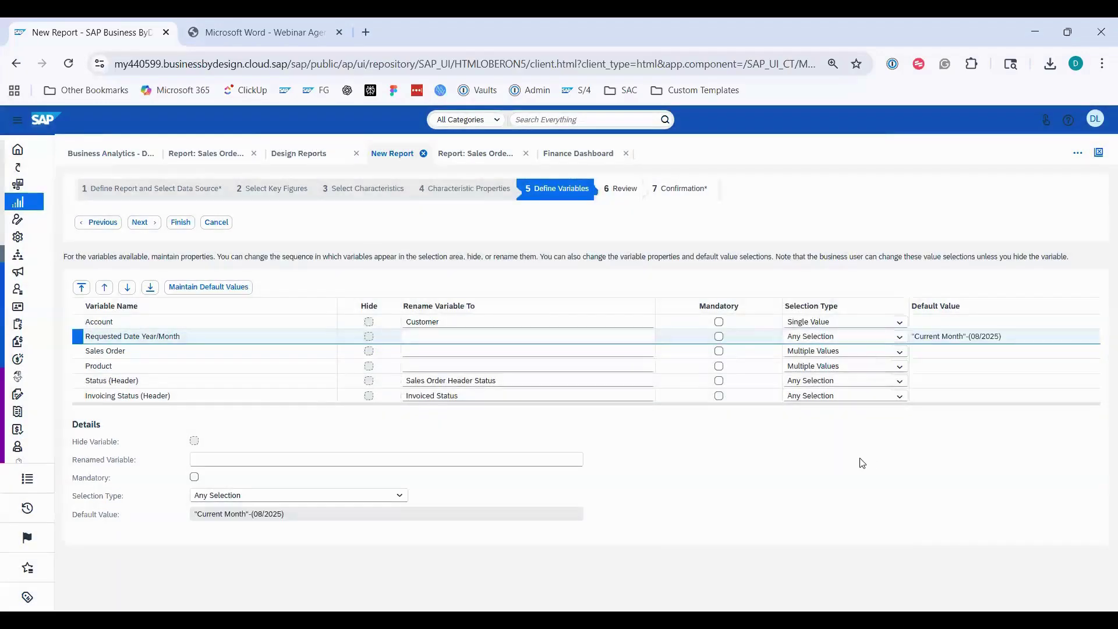
# Reorder the variables so that Product follows Requested Date Year/Month and Sales Order comes last.
pyautogui.click(200, 322)
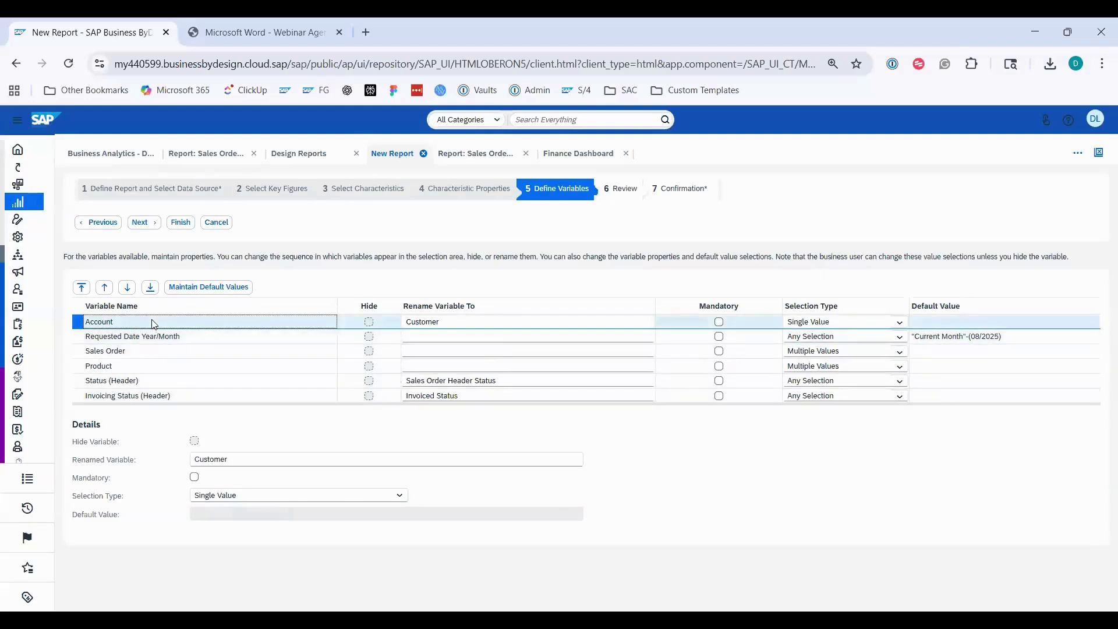
pyautogui.click(468, 153)
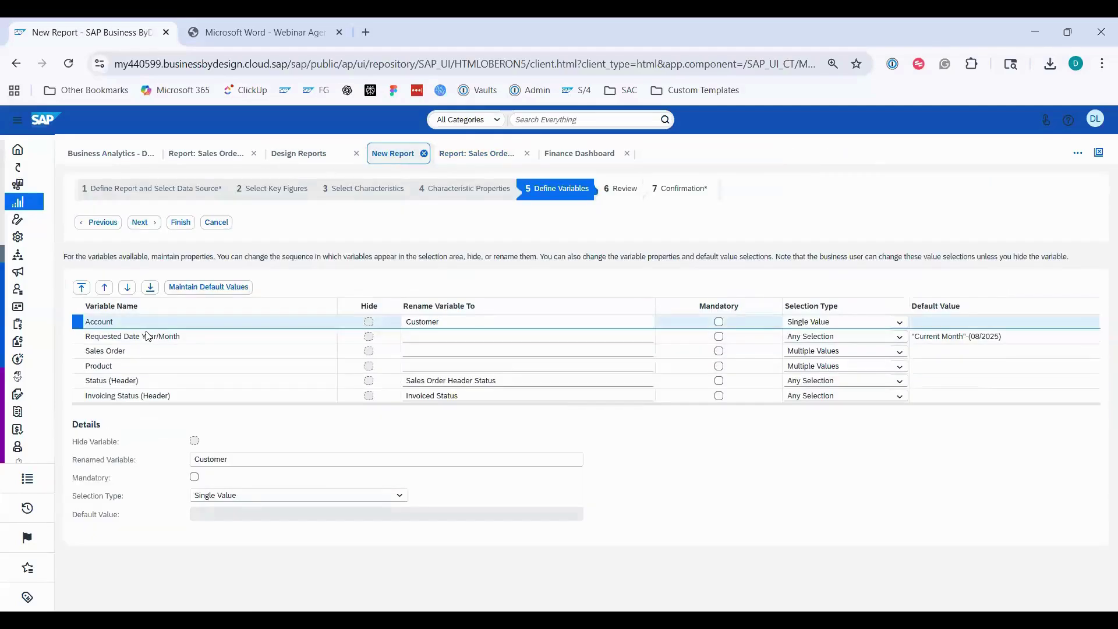
pyautogui.click(125, 365)
pyautogui.click(107, 289)
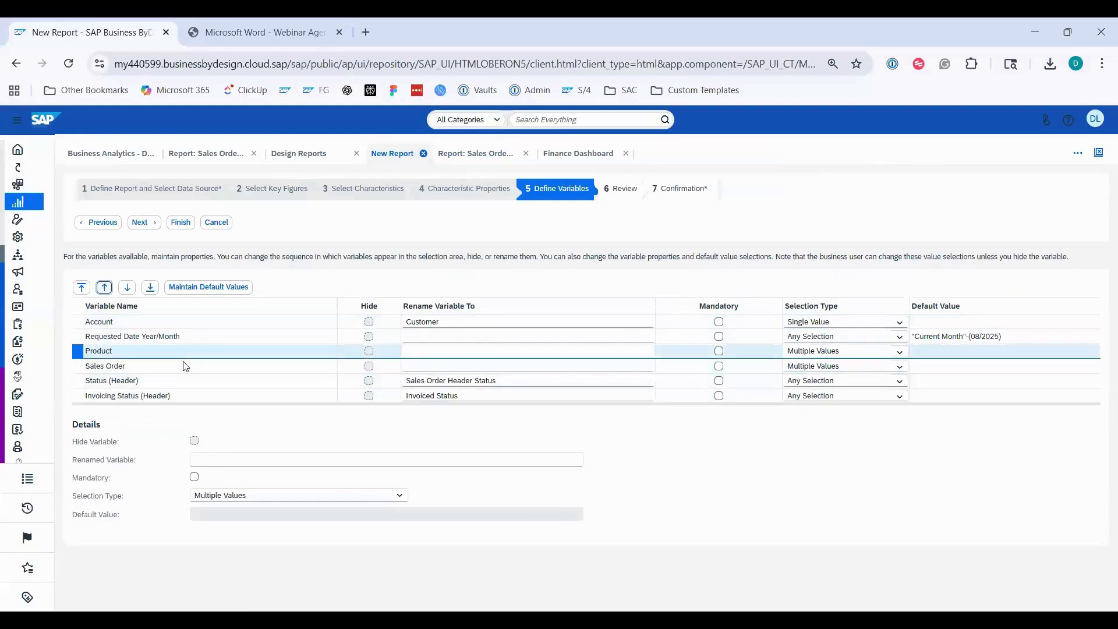
pyautogui.click(182, 366)
pyautogui.click(150, 287)
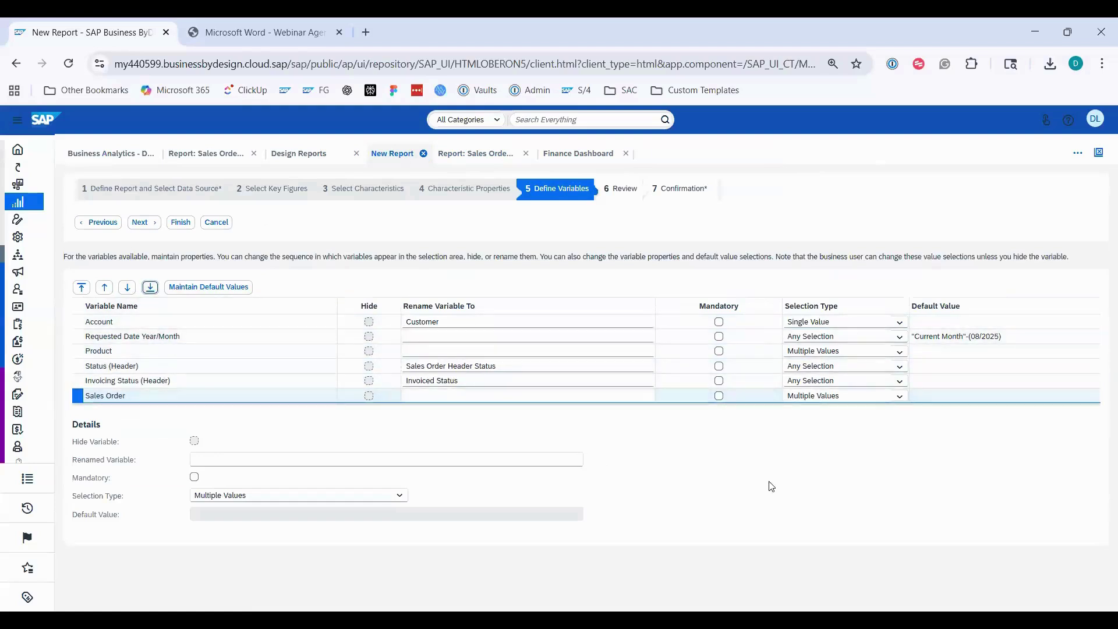
# Finish the Sales Order Volume - Almika report, open it for creating a web browser view and run it.
pyautogui.click(182, 223)
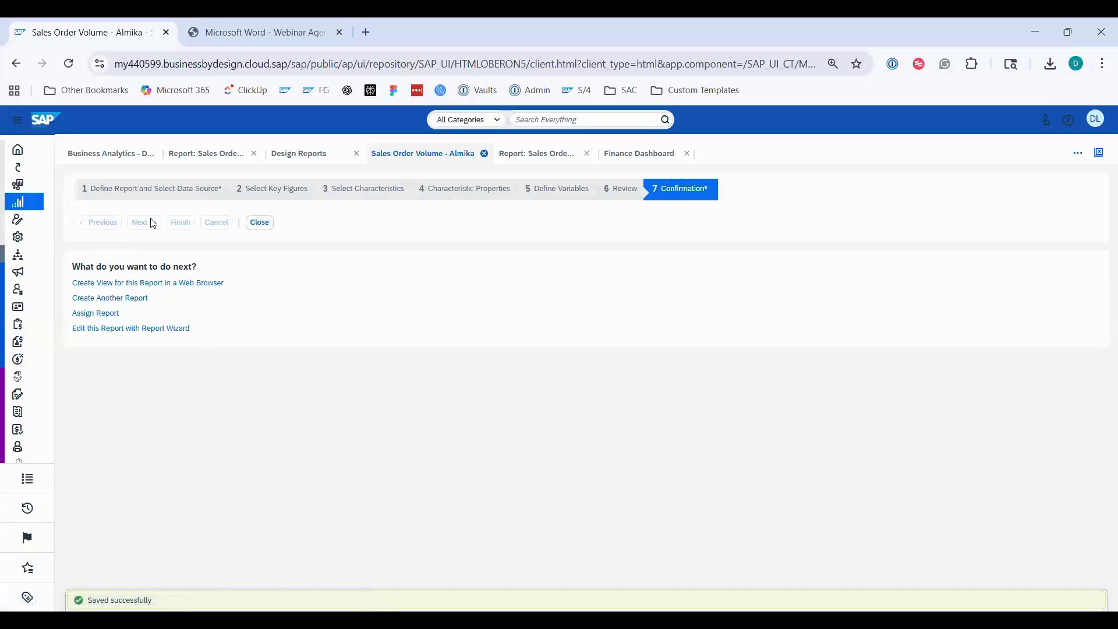
pyautogui.click(163, 284)
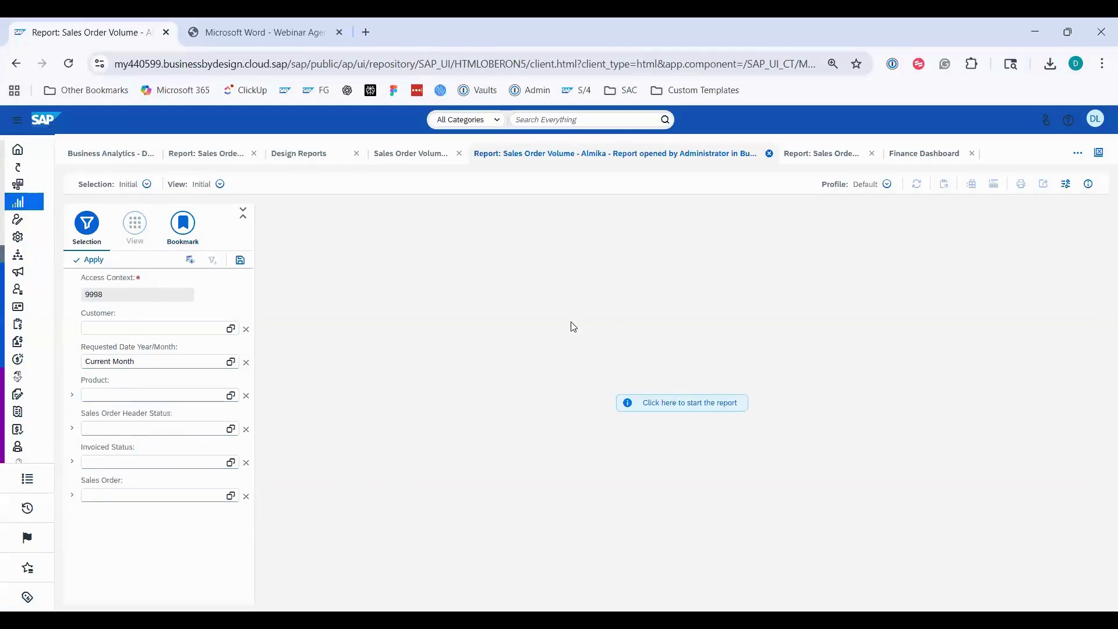
pyautogui.click(703, 408)
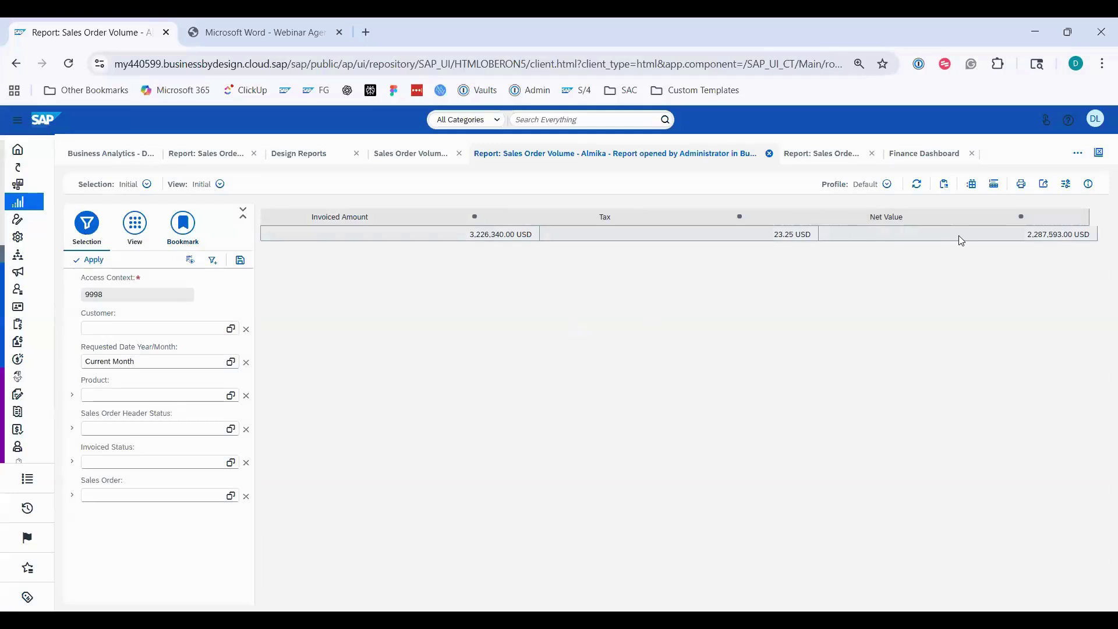
# Add Customer, Invoiced Status and Sales Order Header Status as row fields of the report view.
pyautogui.click(138, 222)
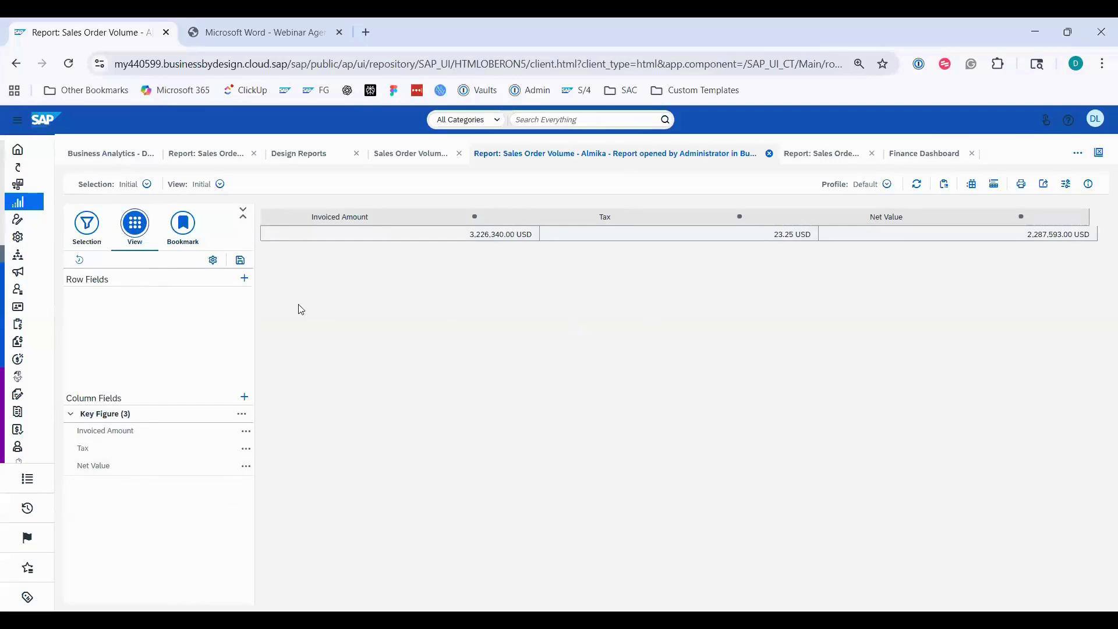
pyautogui.click(245, 280)
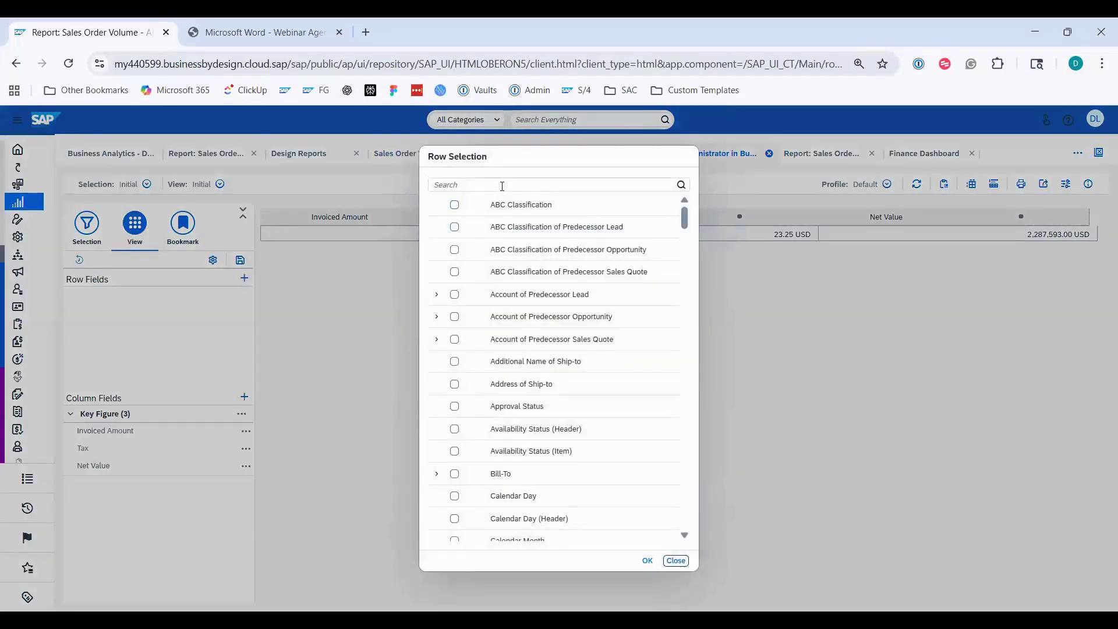
pyautogui.click(502, 185)
pyautogui.write('custo')
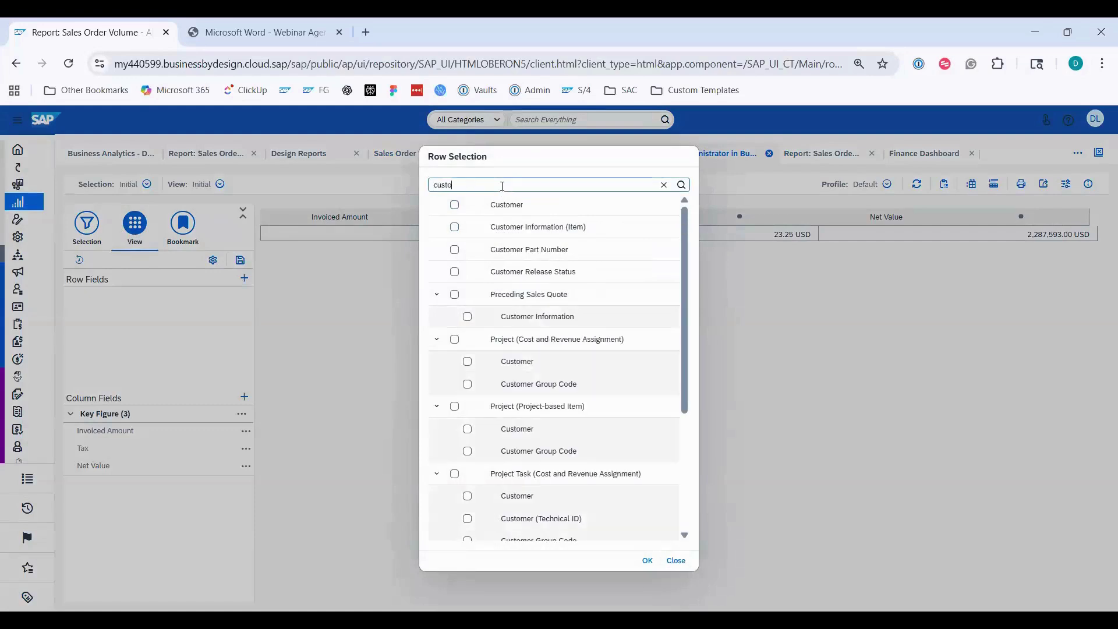
pyautogui.click(455, 205)
pyautogui.write('status')
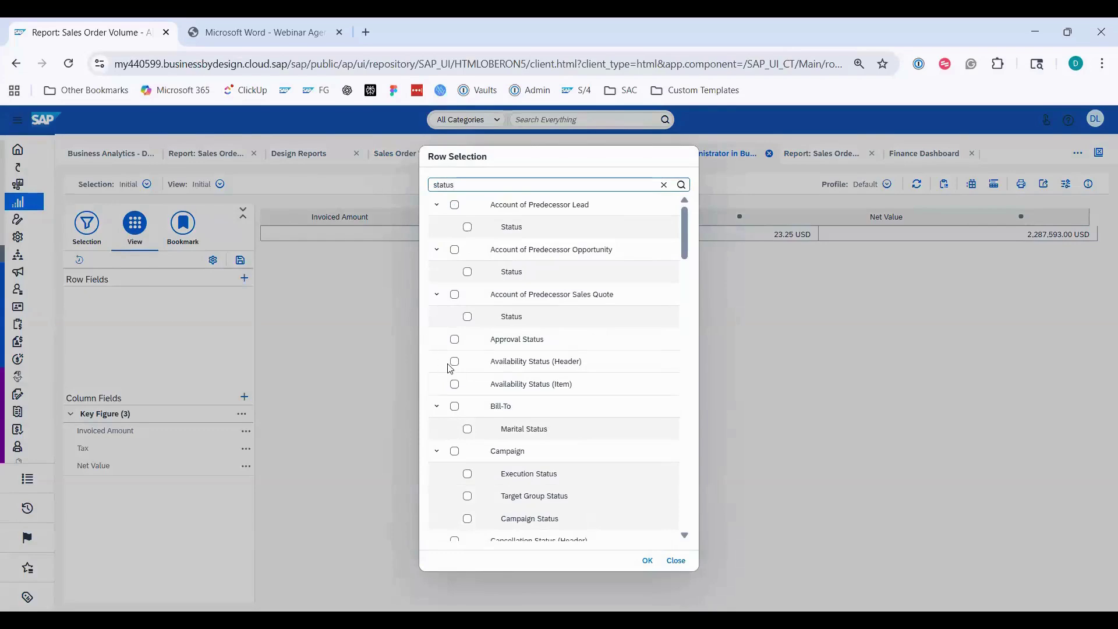
pyautogui.scroll(-5, 564, 446)
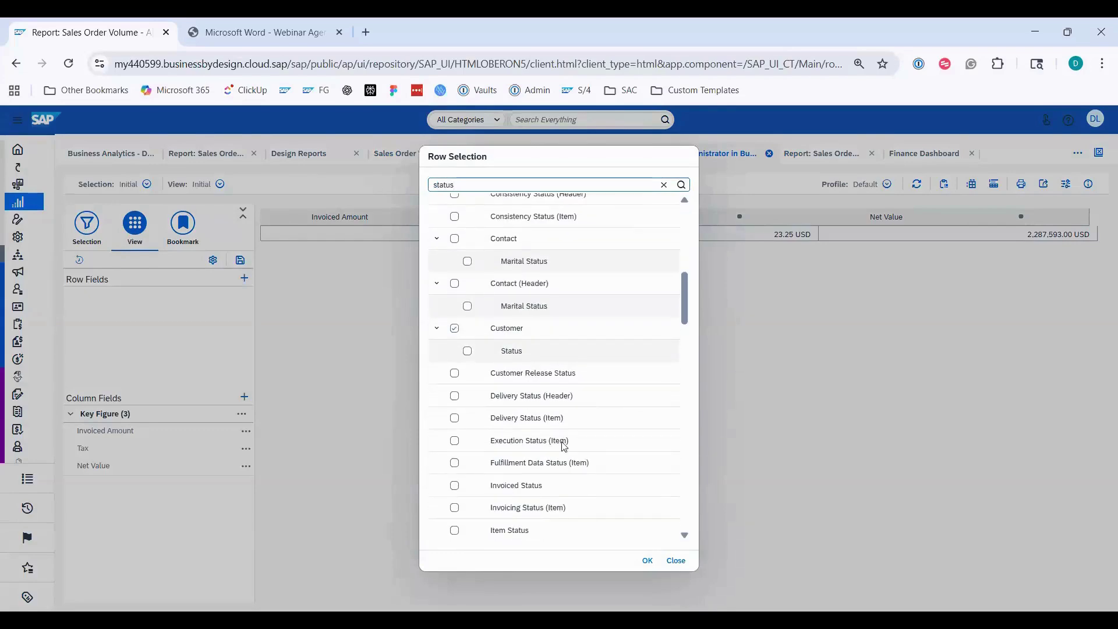
pyautogui.click(455, 485)
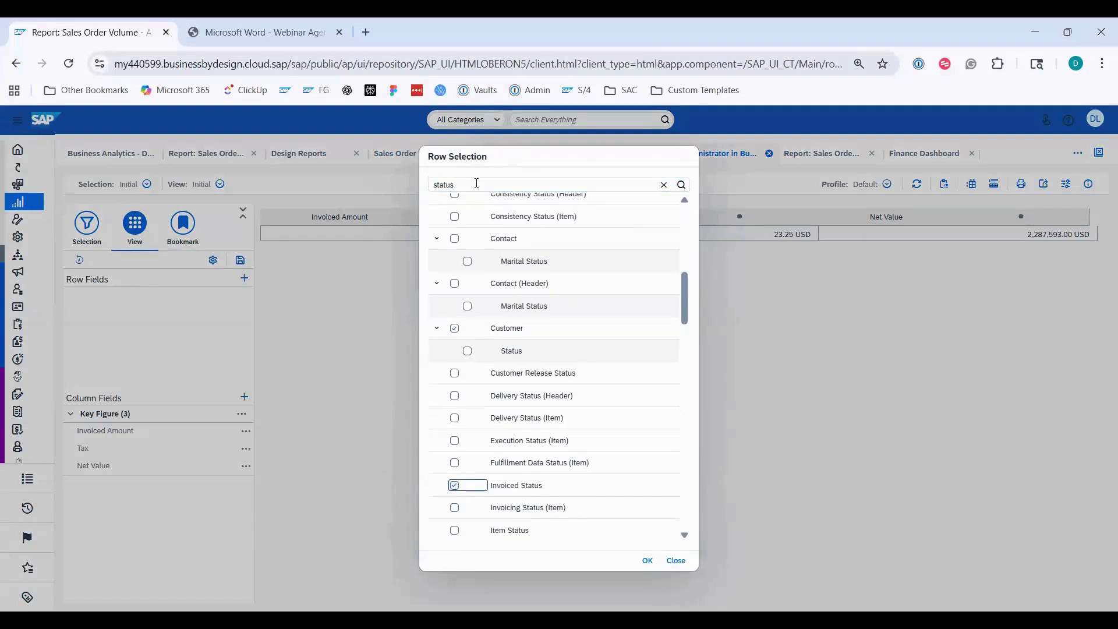
pyautogui.hotkey('shift', 'Tab')
pyautogui.write('sales orde')
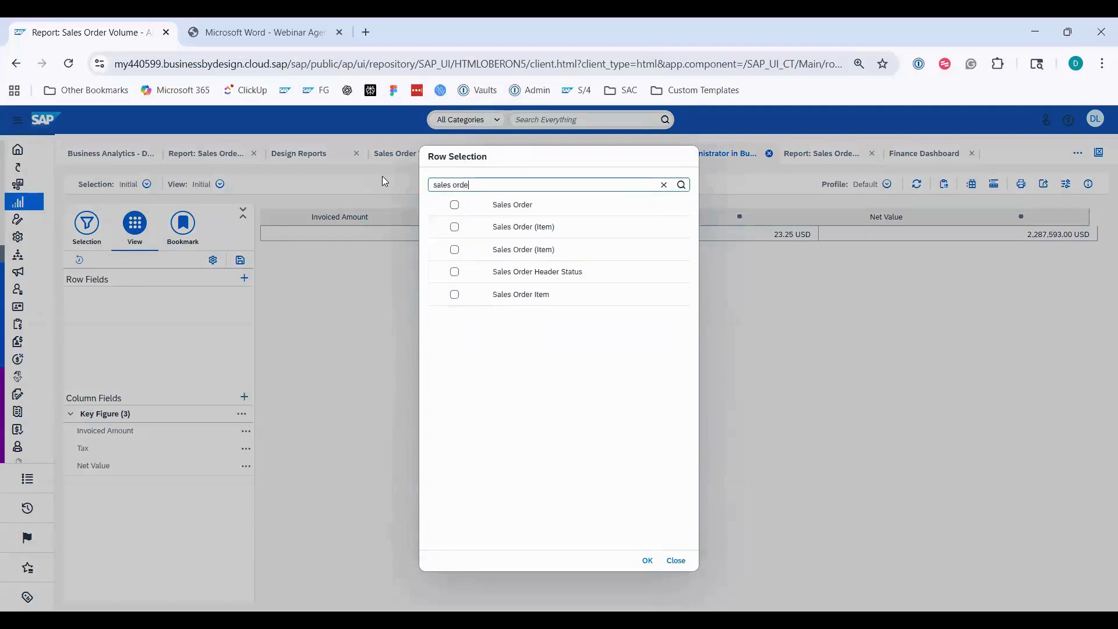
pyautogui.click(455, 272)
pyautogui.click(647, 561)
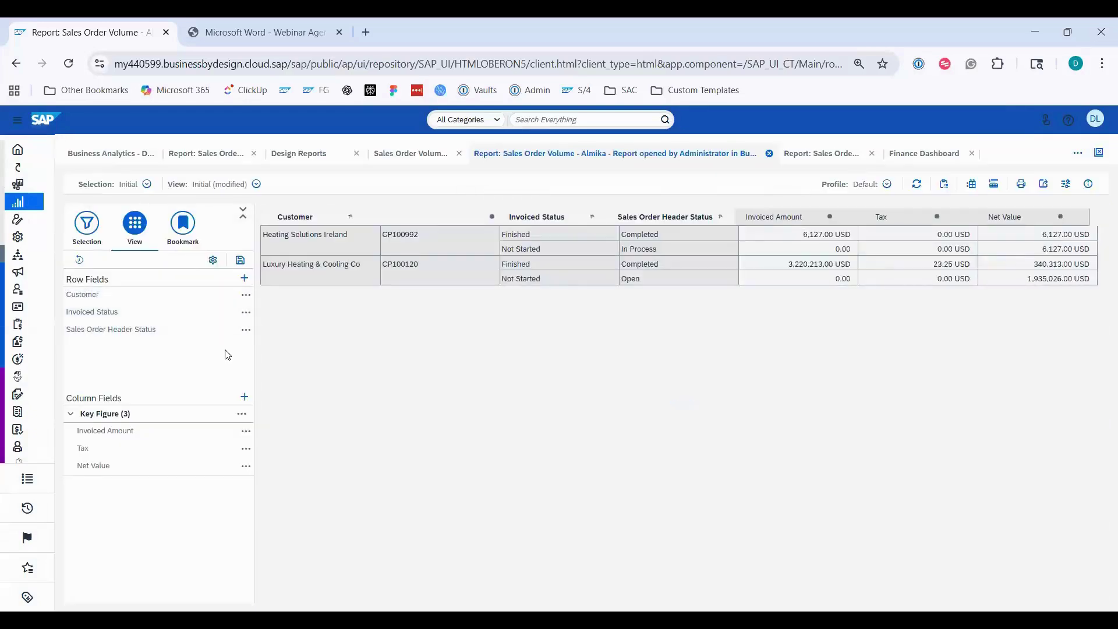
# Remove the Invoiced Status field from the rows of the report view.
pyautogui.click(247, 318)
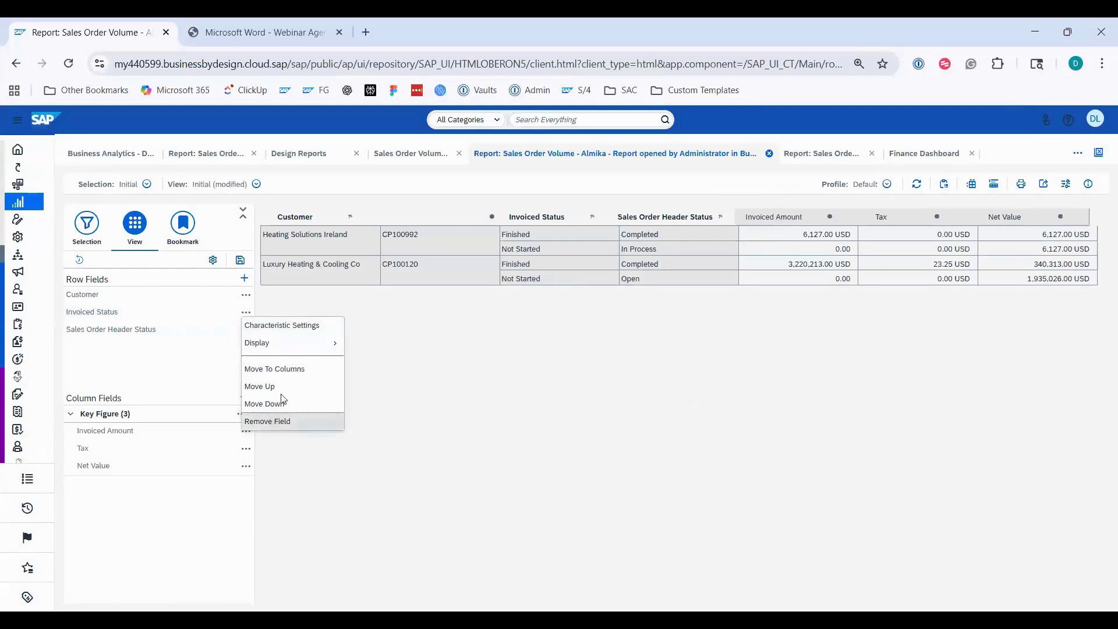
pyautogui.click(282, 422)
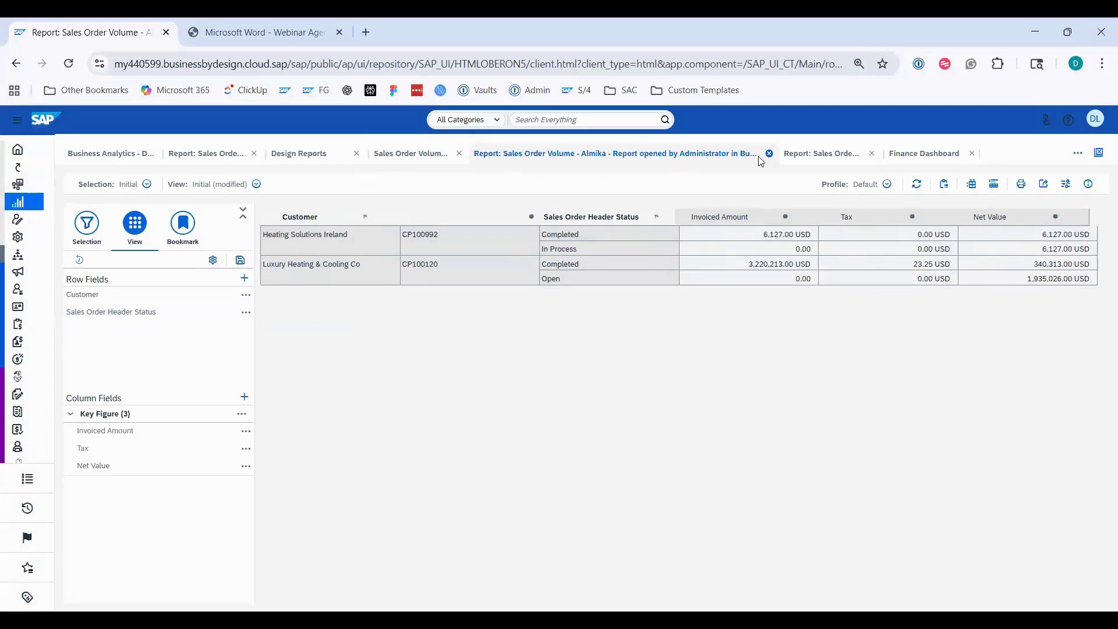
# Add Sales Order as a row field of the Almika report view and display it by ID only.
pyautogui.click(795, 161)
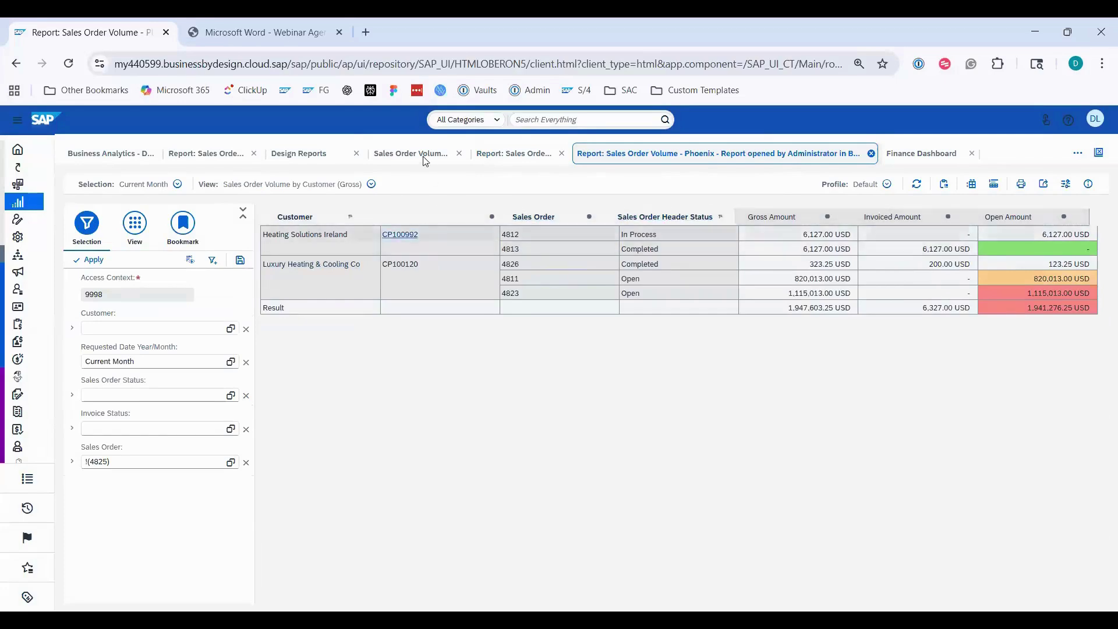
pyautogui.click(501, 161)
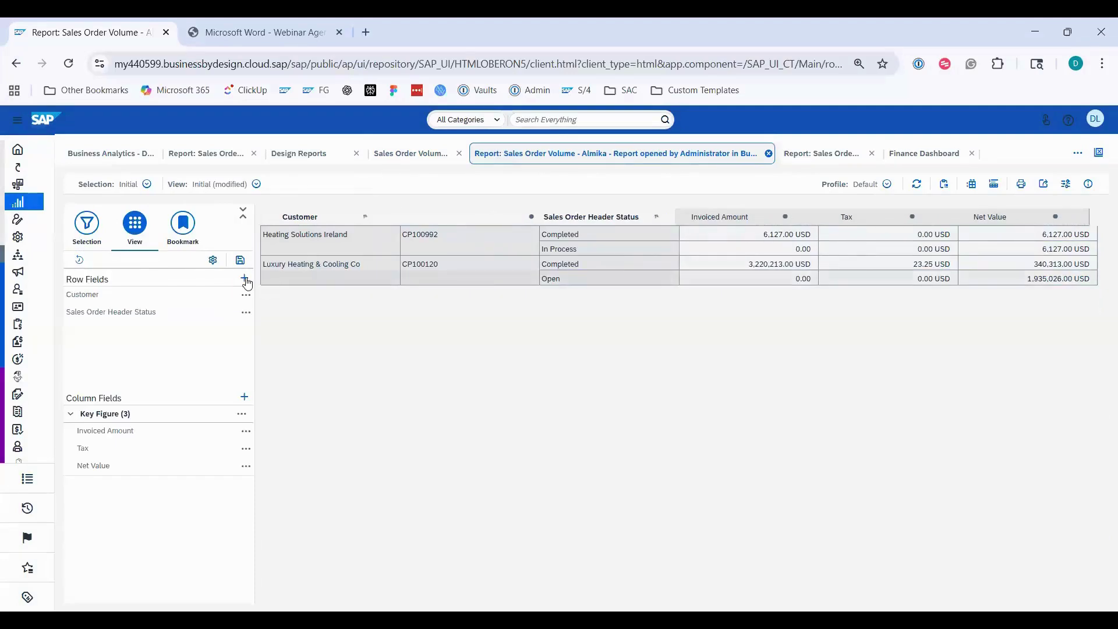
pyautogui.click(494, 354)
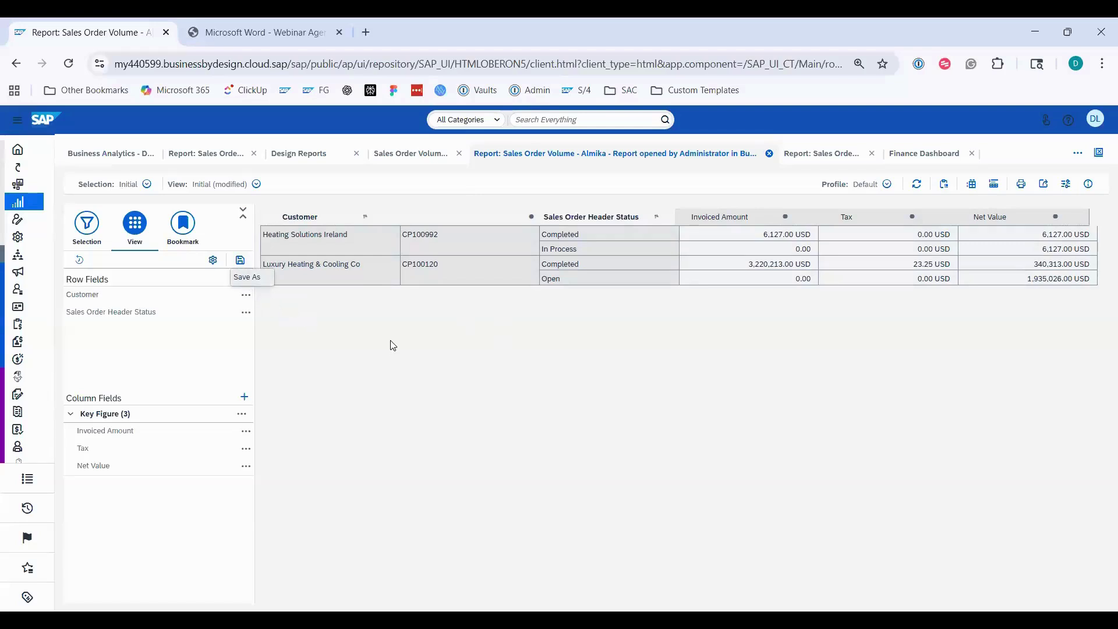
pyautogui.click(244, 278)
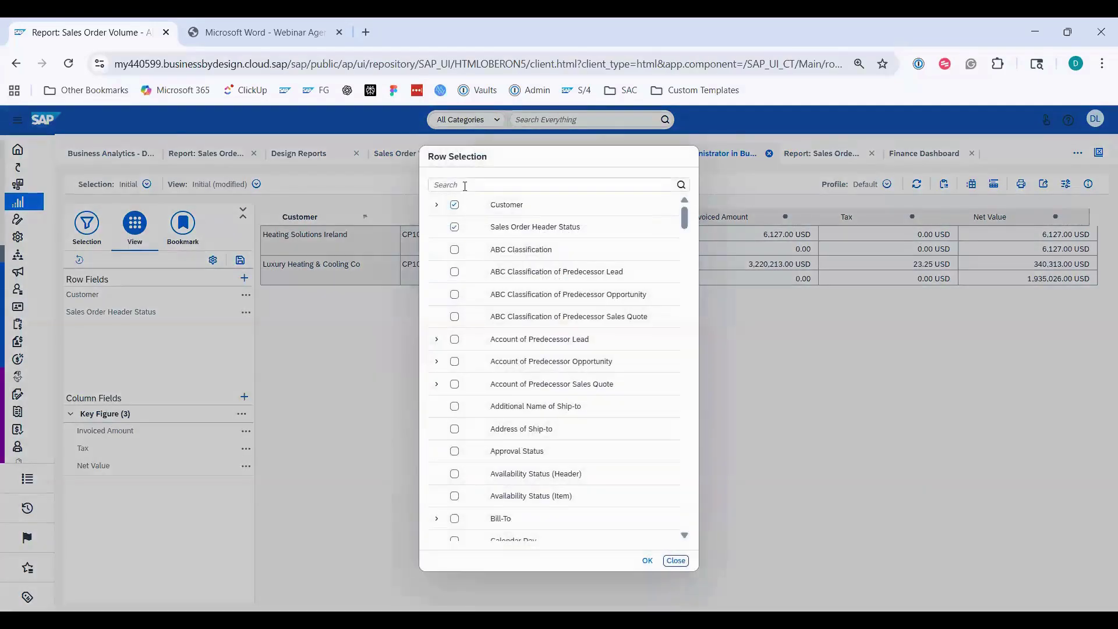
pyautogui.click(465, 184)
pyautogui.write('sales ord')
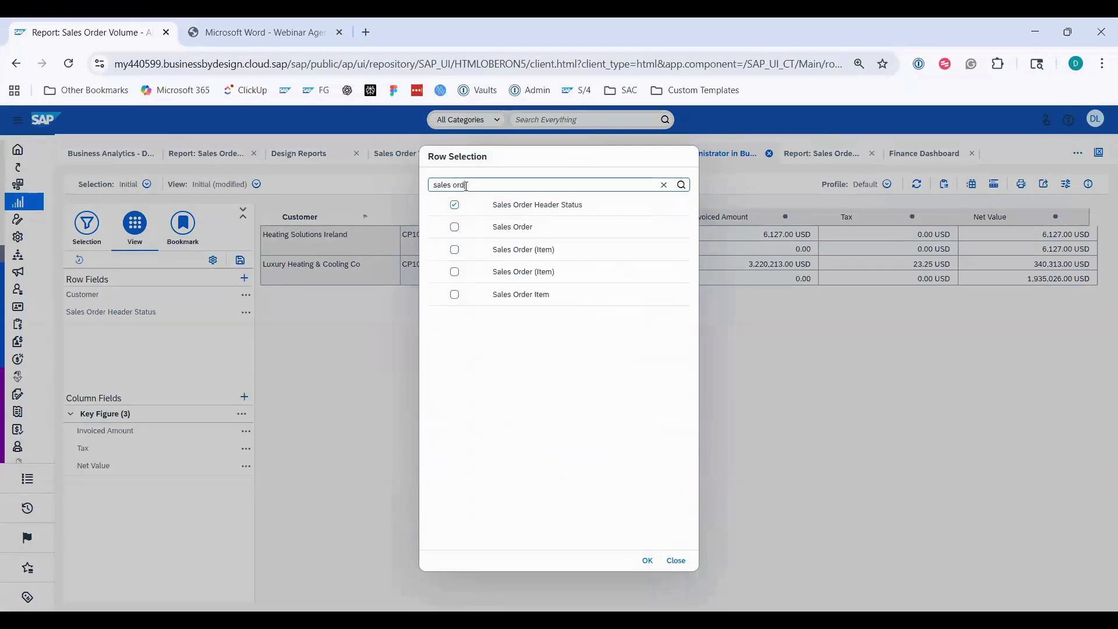
pyautogui.click(454, 227)
pyautogui.click(647, 561)
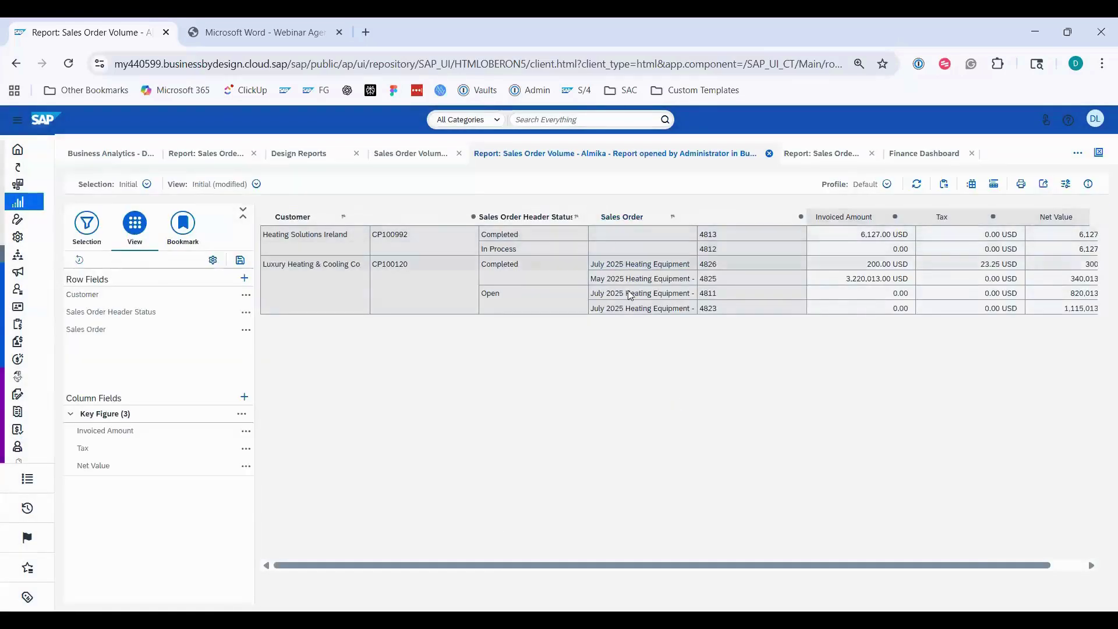
pyautogui.click(644, 216)
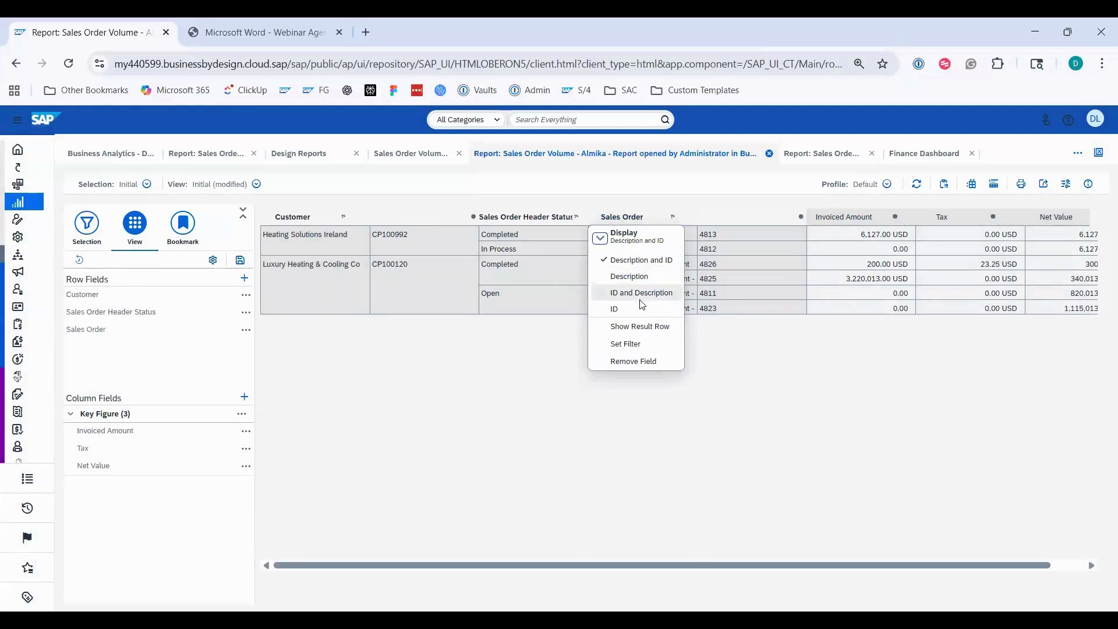
pyautogui.click(641, 307)
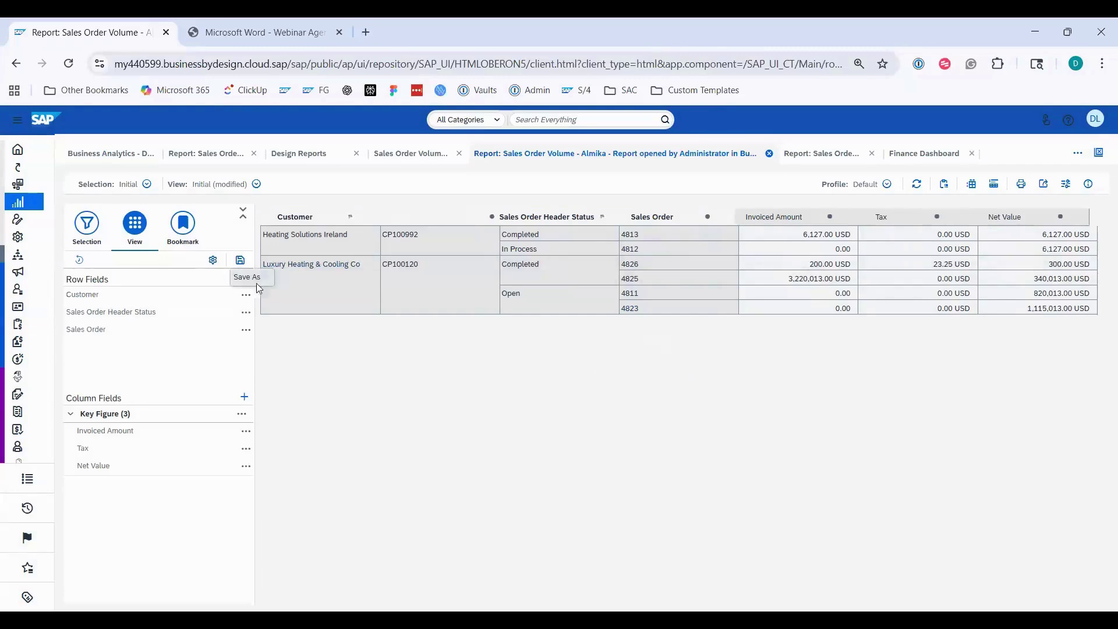
# Save the report view as Sales by Customer and set it as the default view.
pyautogui.click(240, 260)
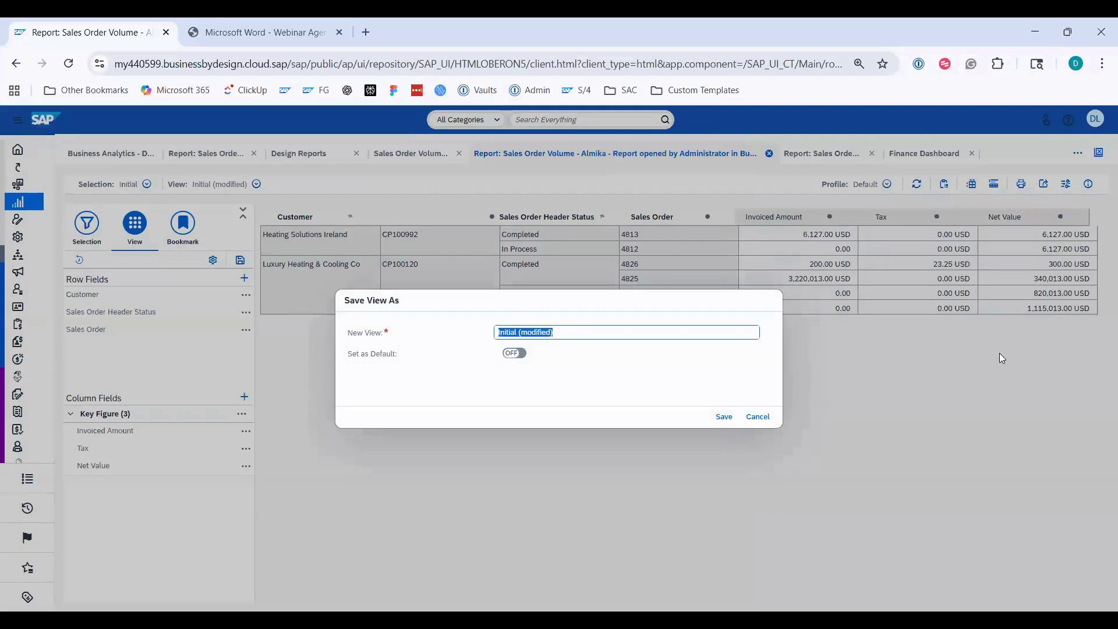
pyautogui.write('Sales by Customer')
pyautogui.click(515, 353)
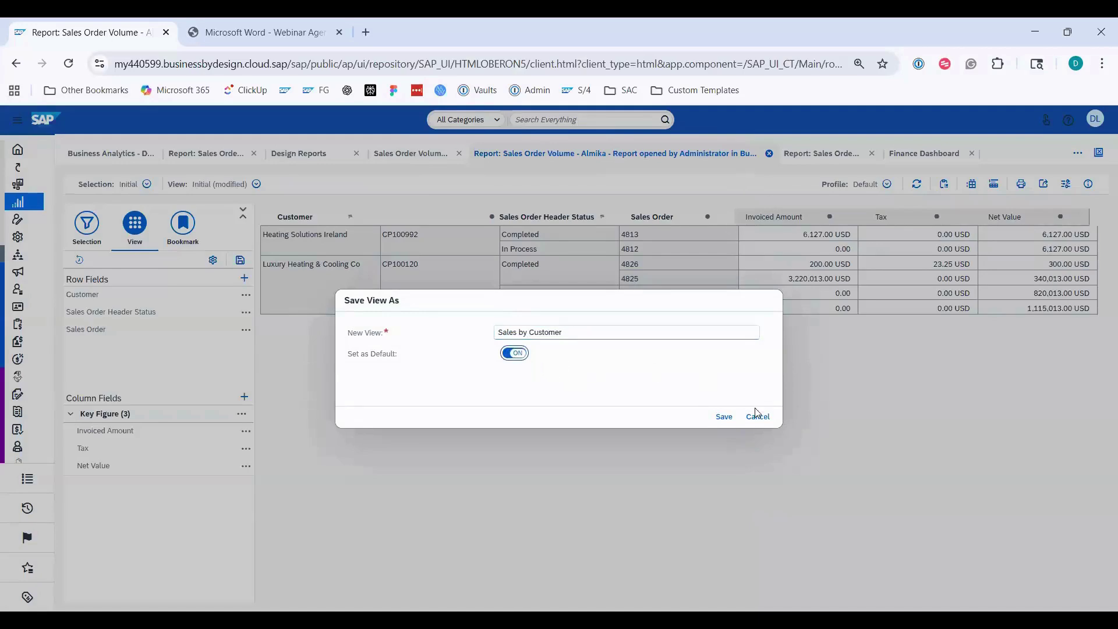
pyautogui.click(724, 417)
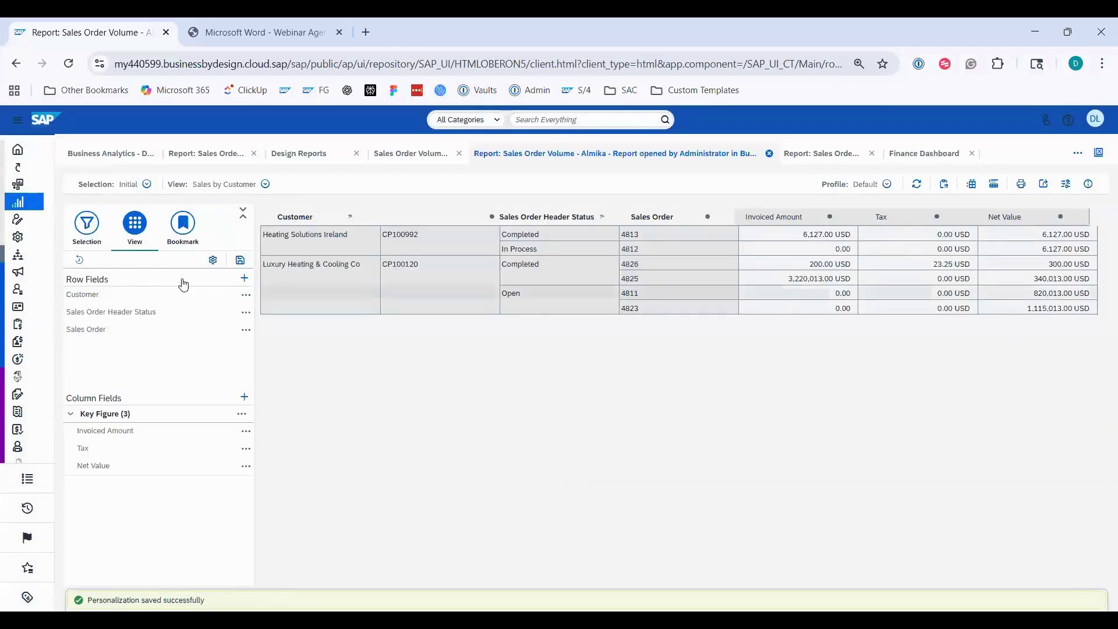
# Save the report's current selection as Current Month and set it as the default selection.
pyautogui.click(82, 230)
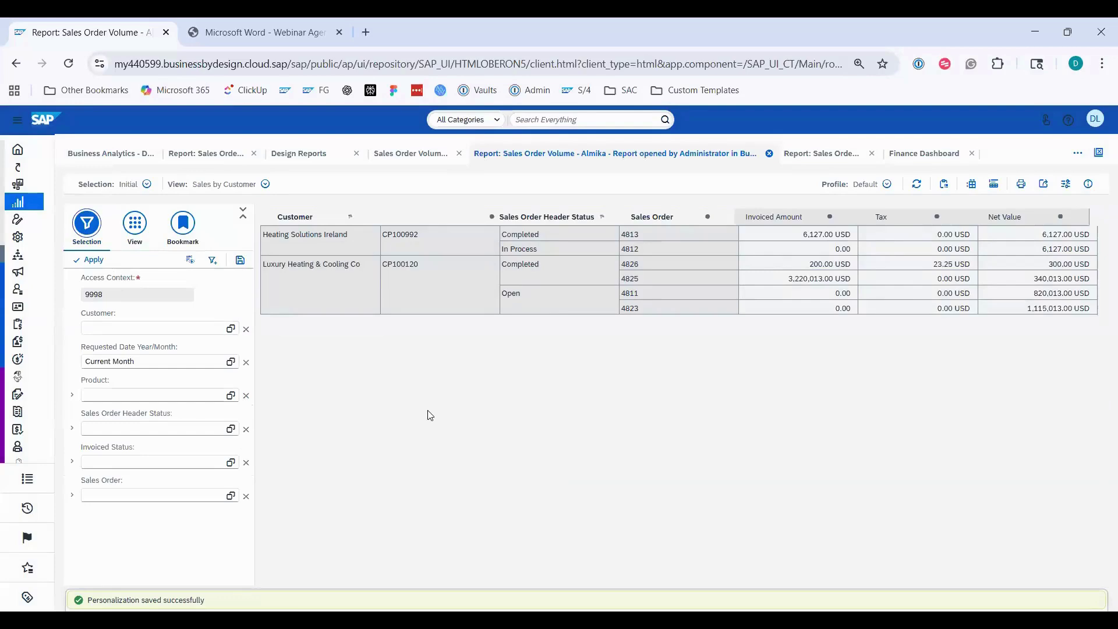
pyautogui.click(240, 260)
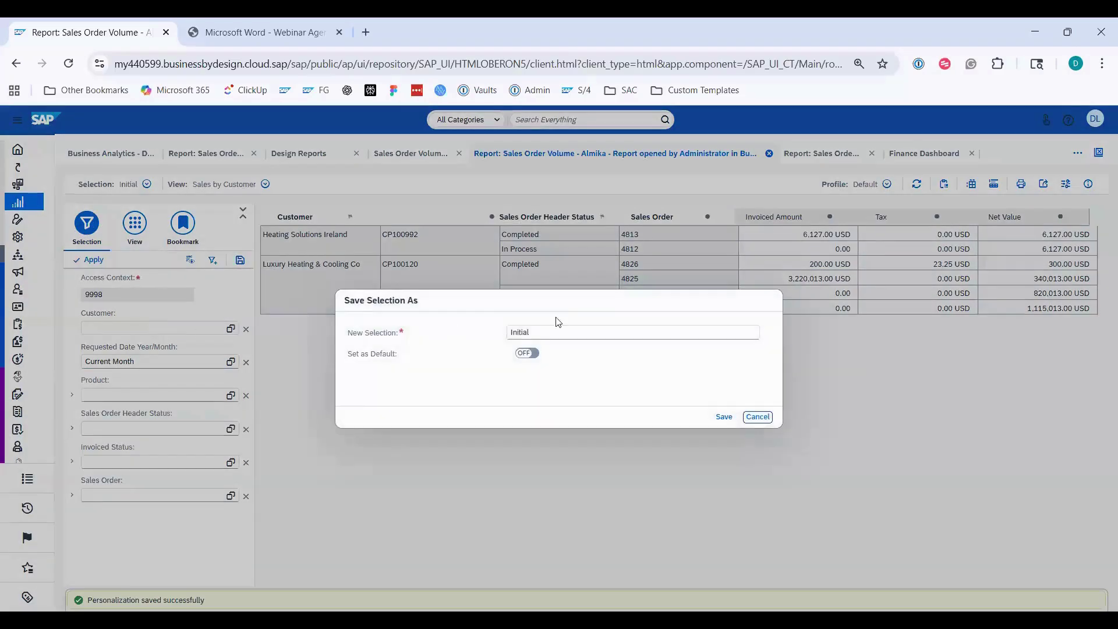
pyautogui.write('Current Month')
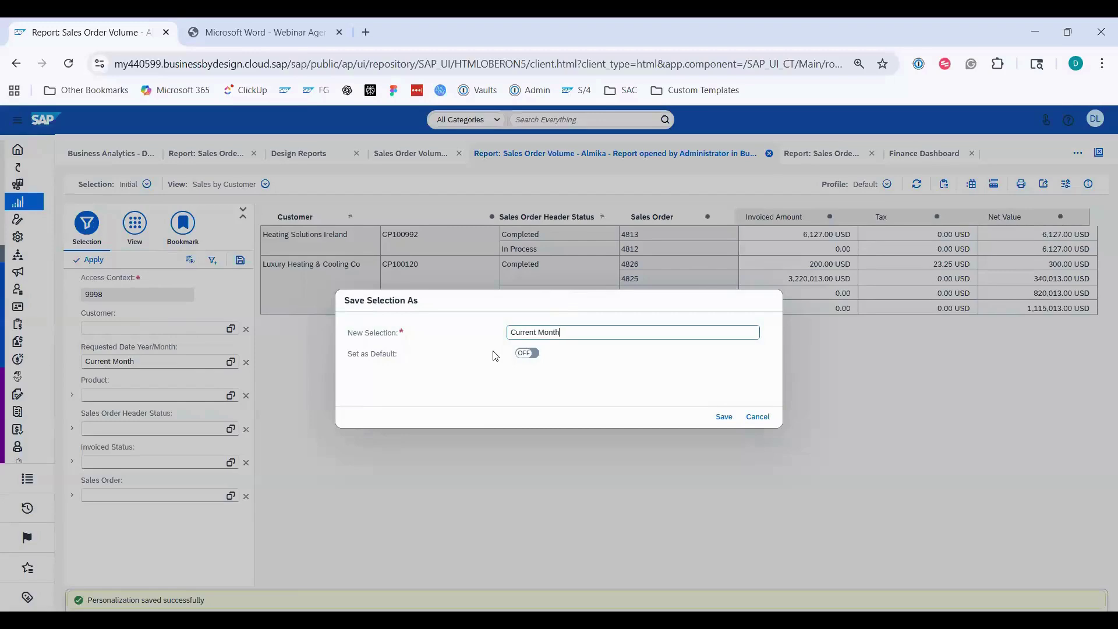
pyautogui.click(526, 353)
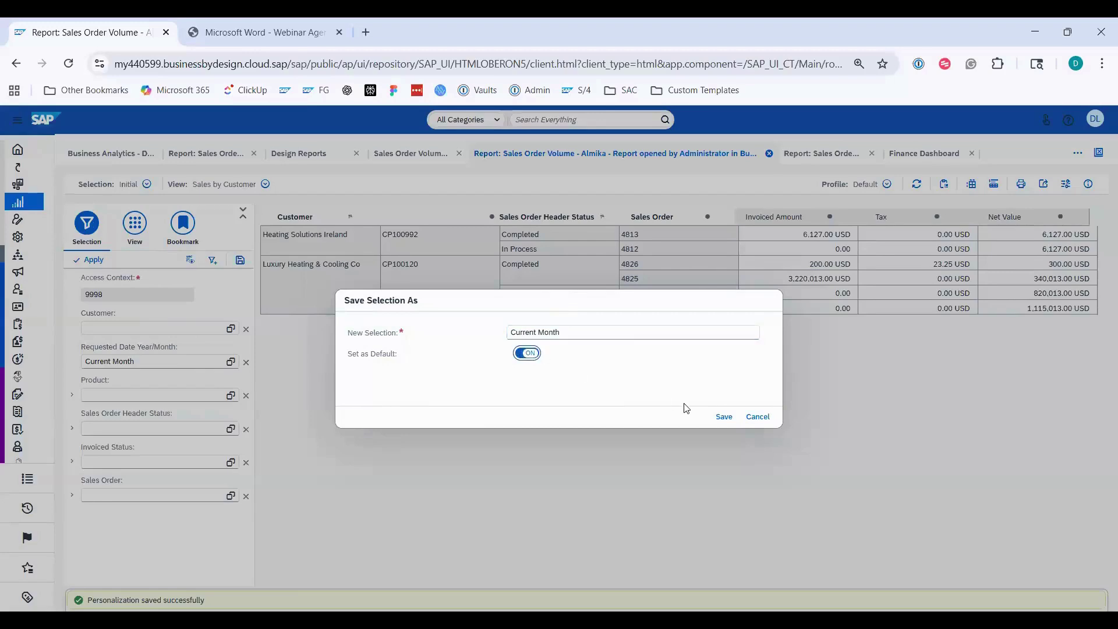
pyautogui.click(724, 417)
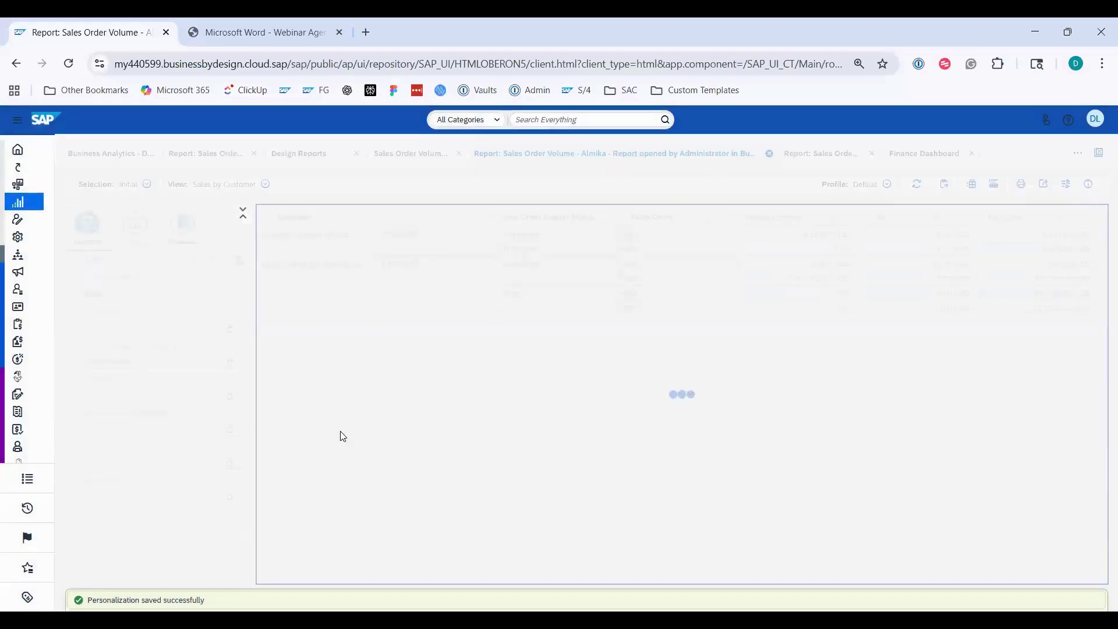
# Set Requested Date Year/Month to the relative value Last Month and apply it to the report.
pyautogui.click(231, 362)
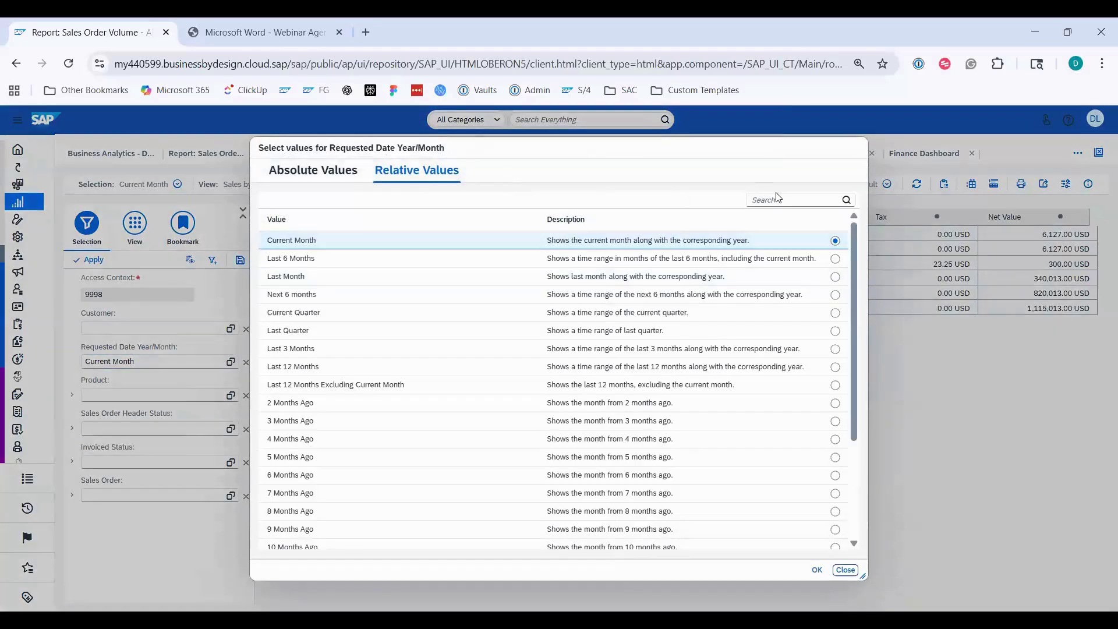
pyautogui.click(799, 198)
pyautogui.write('last m')
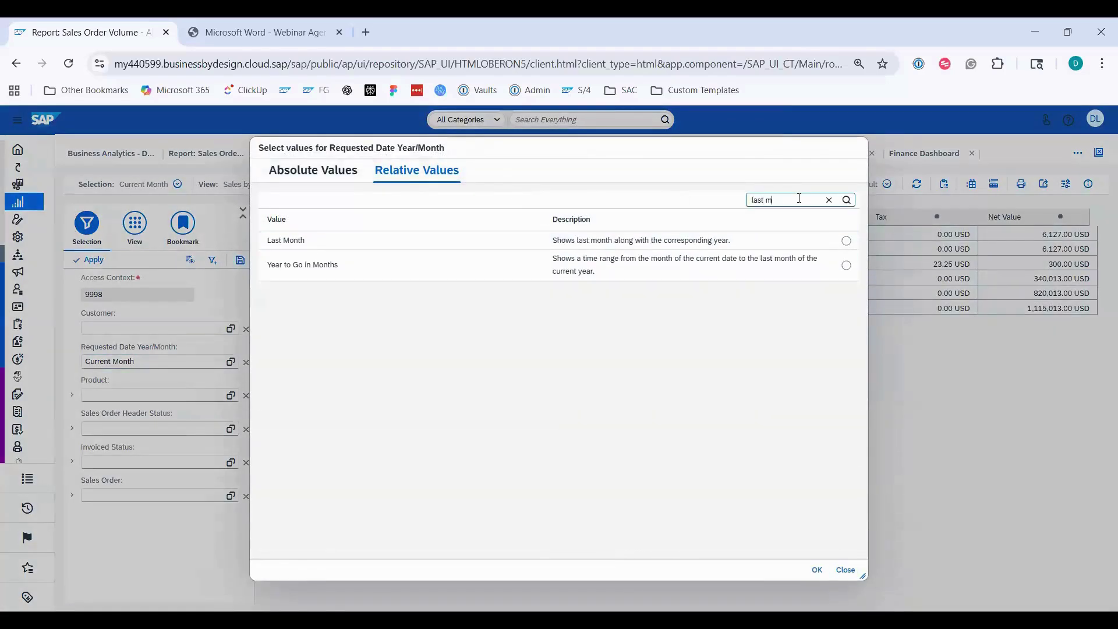
pyautogui.click(737, 242)
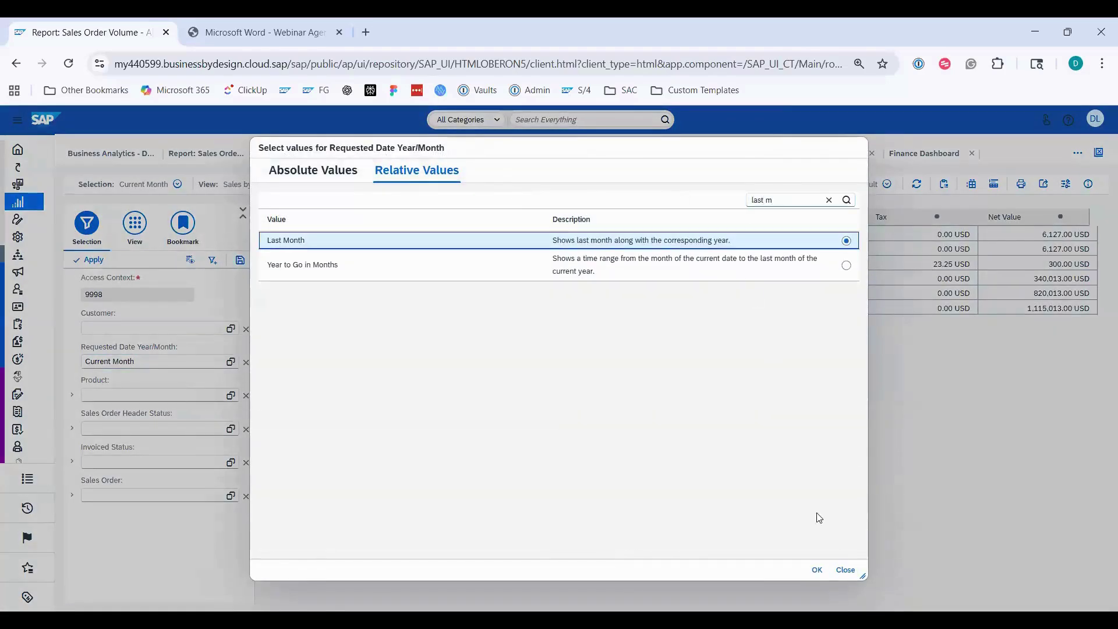
pyautogui.click(817, 569)
pyautogui.click(90, 260)
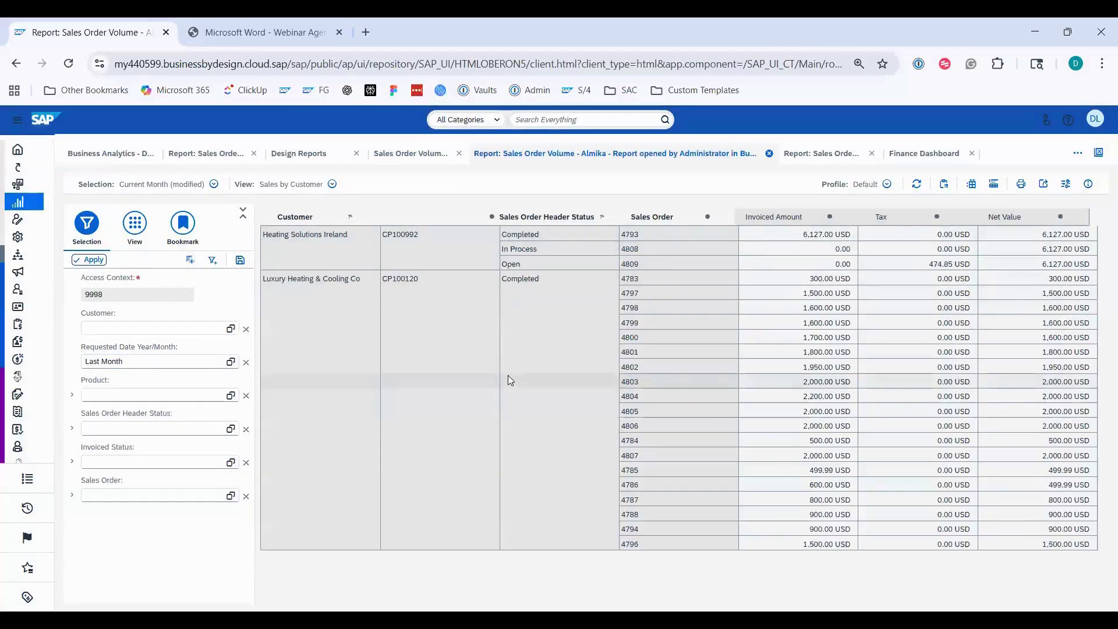
# Save the modified selection as a new selection named Last Month without making it the default.
pyautogui.click(240, 259)
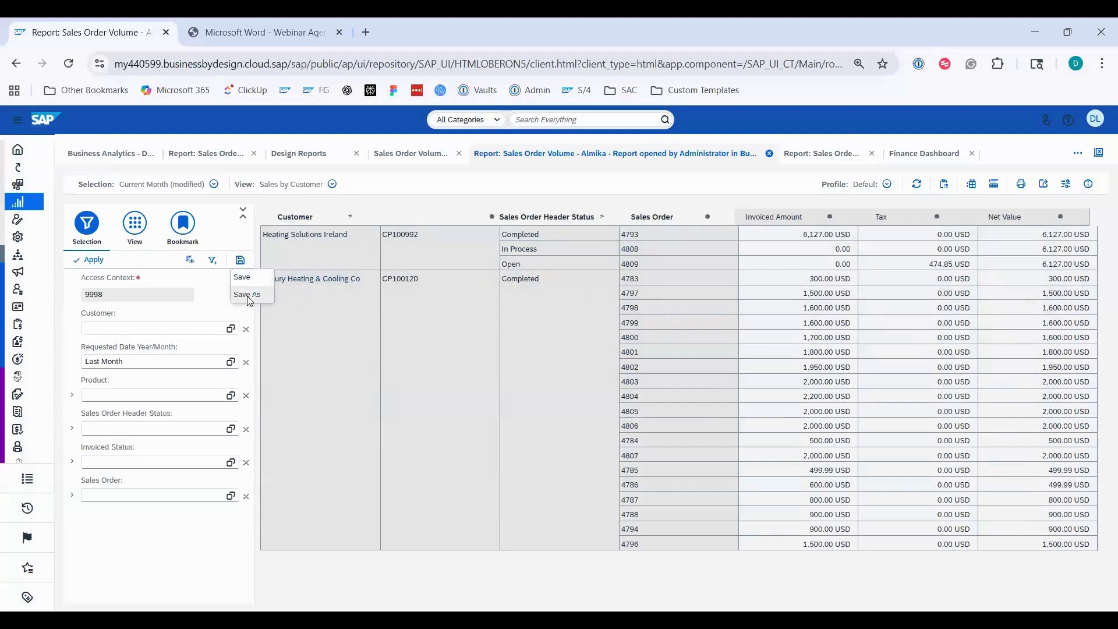
pyautogui.click(251, 299)
pyautogui.write('Last Month')
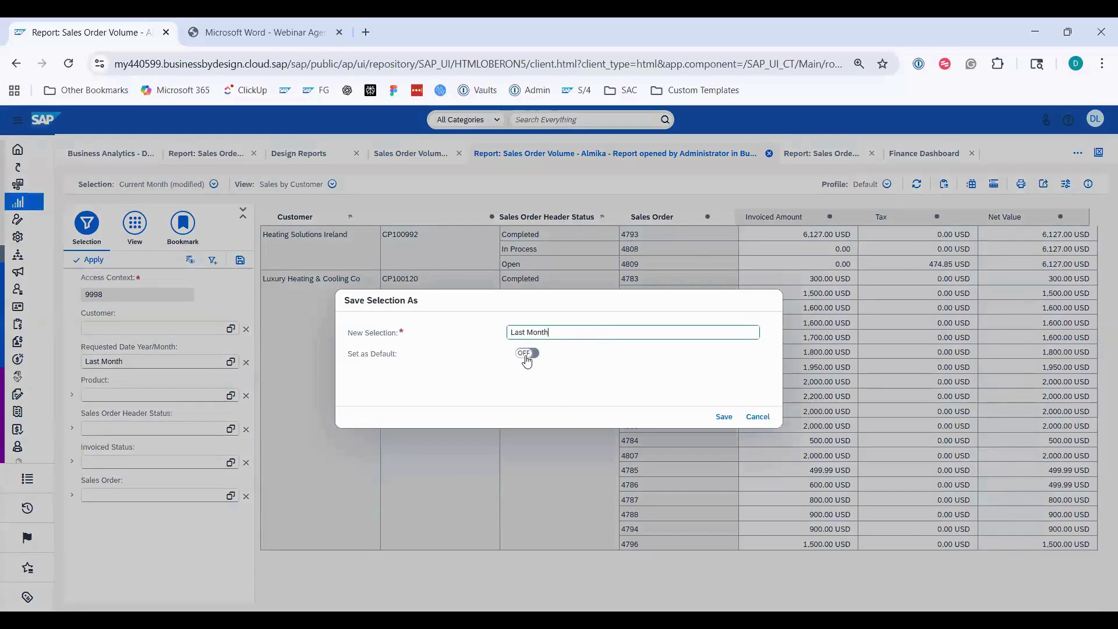
pyautogui.click(724, 417)
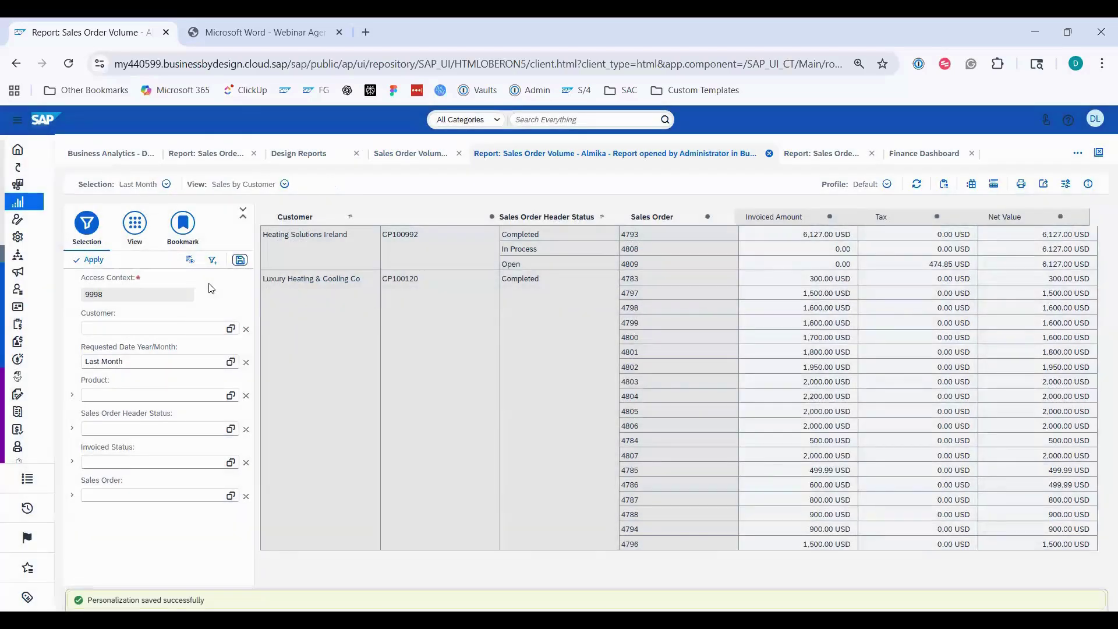
# Set Requested Date Year/Month to the relative value Year to Current Month and apply it to the report.
pyautogui.click(230, 361)
pyautogui.click(763, 199)
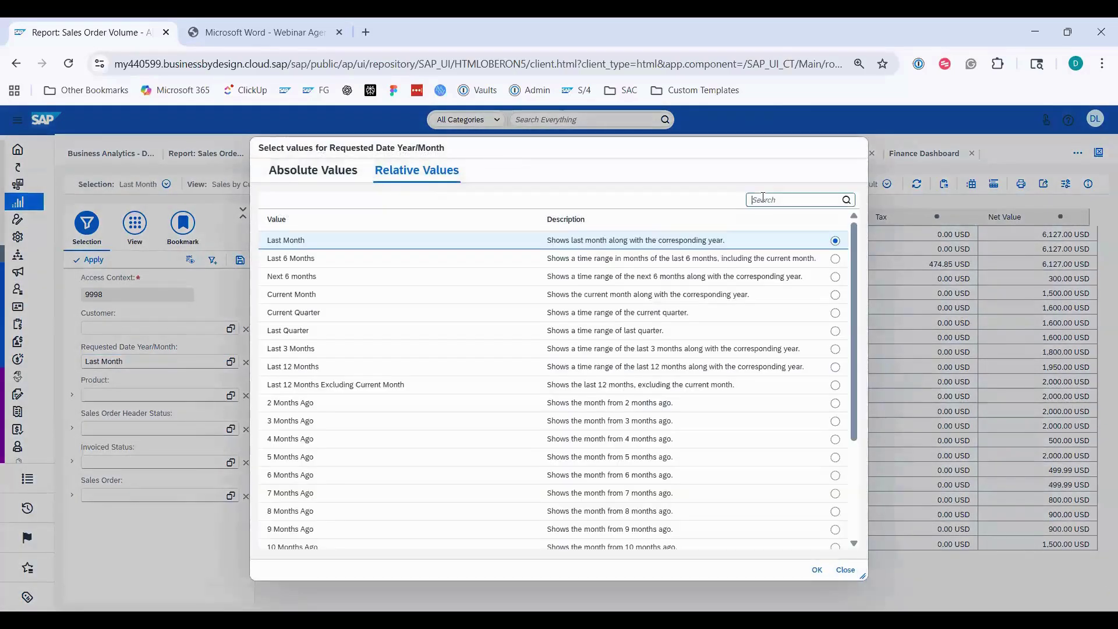
pyautogui.write('curre')
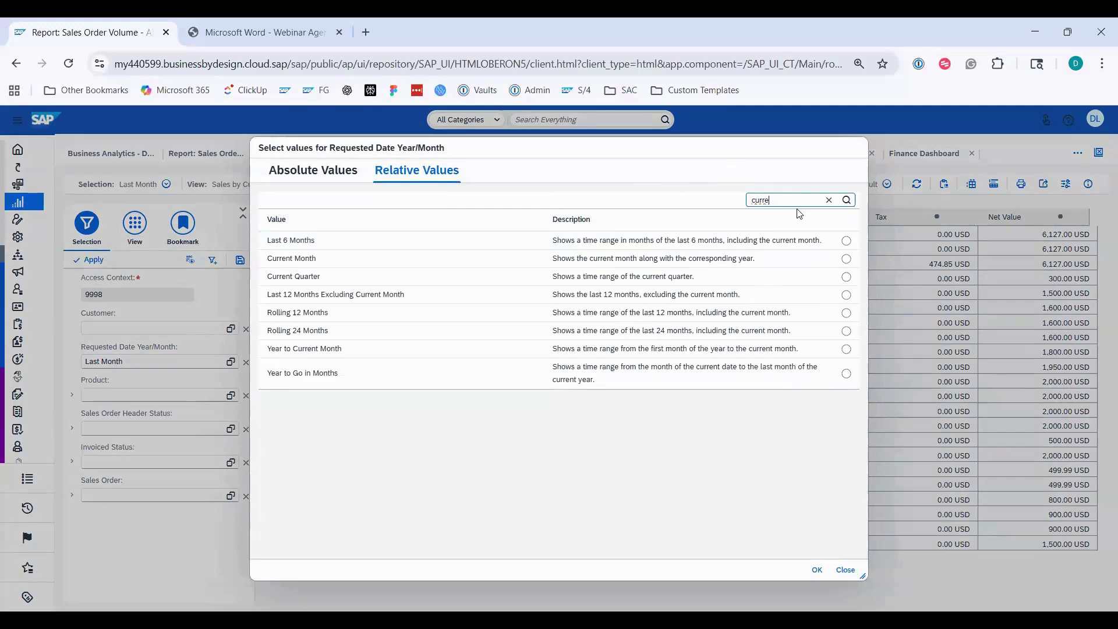
pyautogui.click(495, 349)
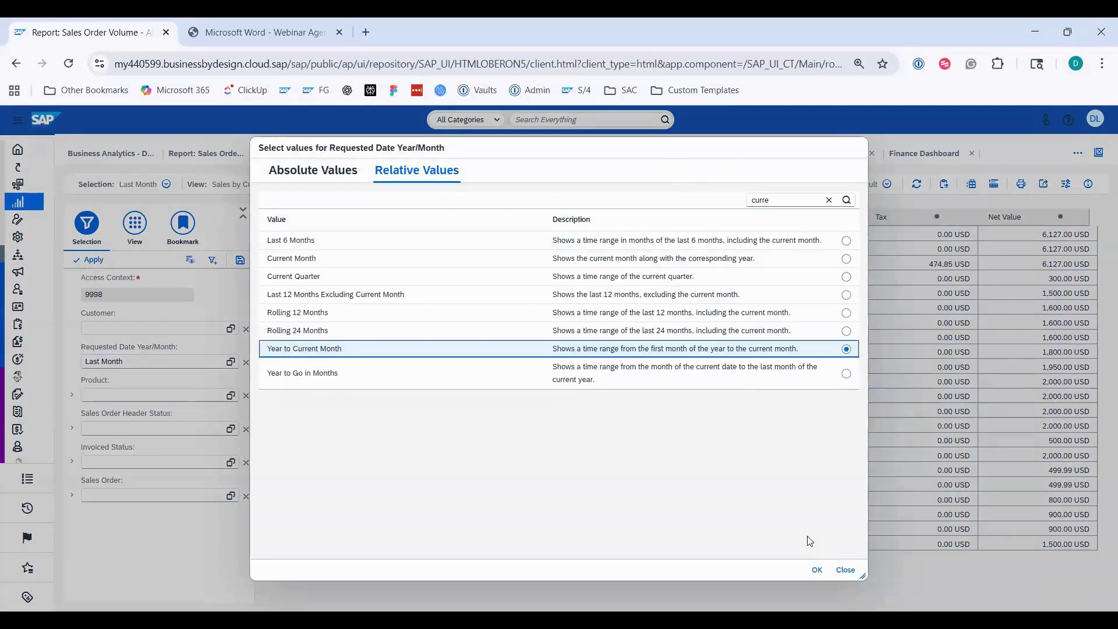
pyautogui.click(816, 569)
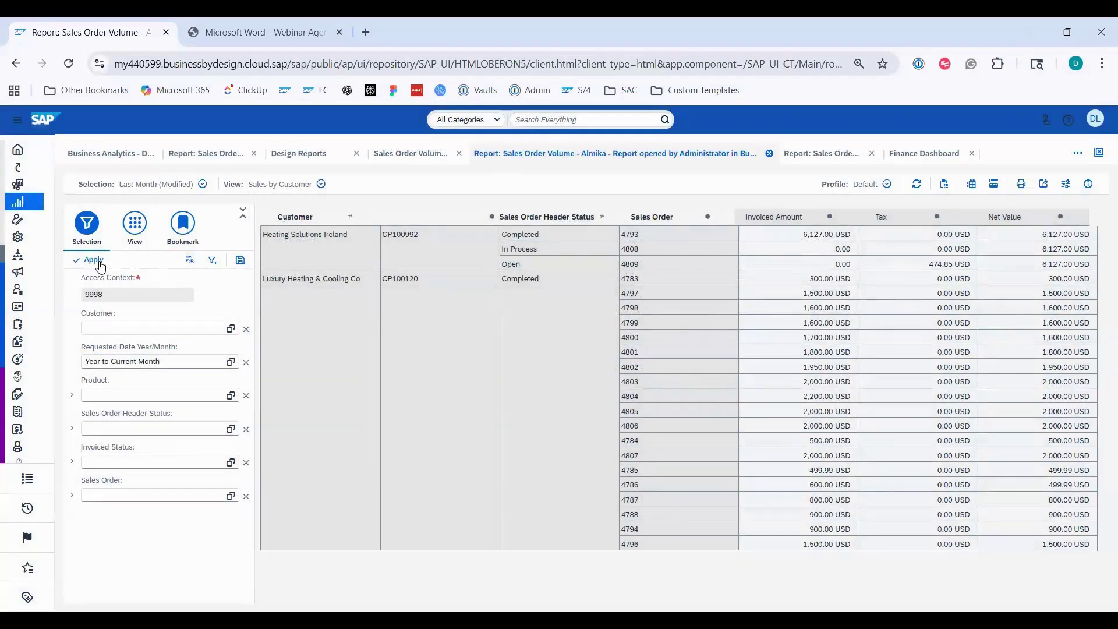
pyautogui.click(93, 260)
# Save a new non-default selection named Year to Current Month and switch the report back to the Current Month selection.
pyautogui.click(240, 261)
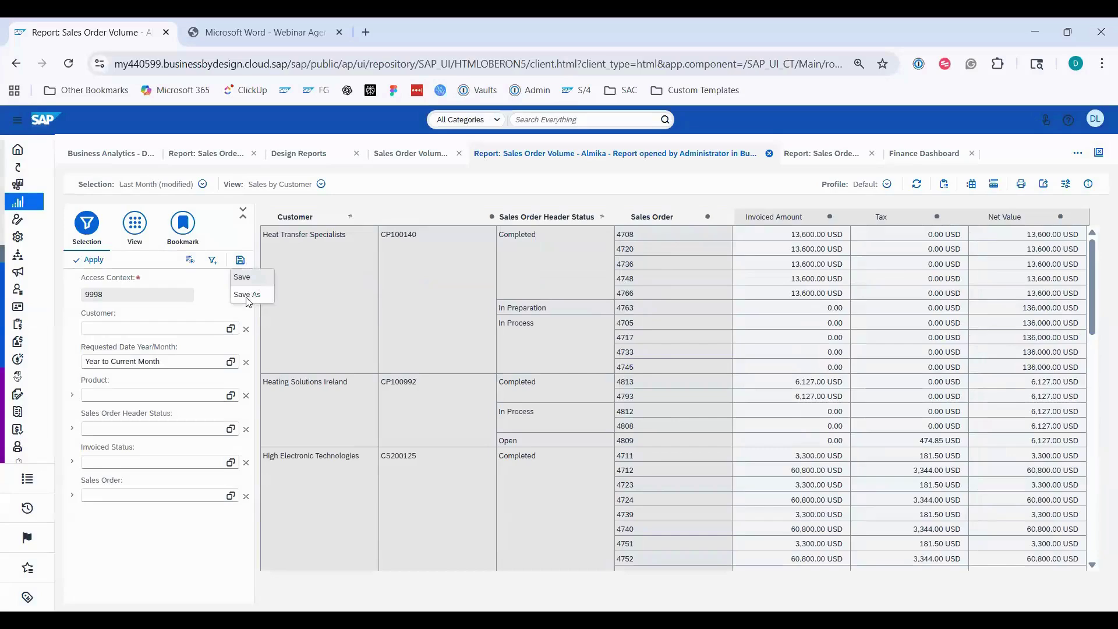
pyautogui.click(247, 295)
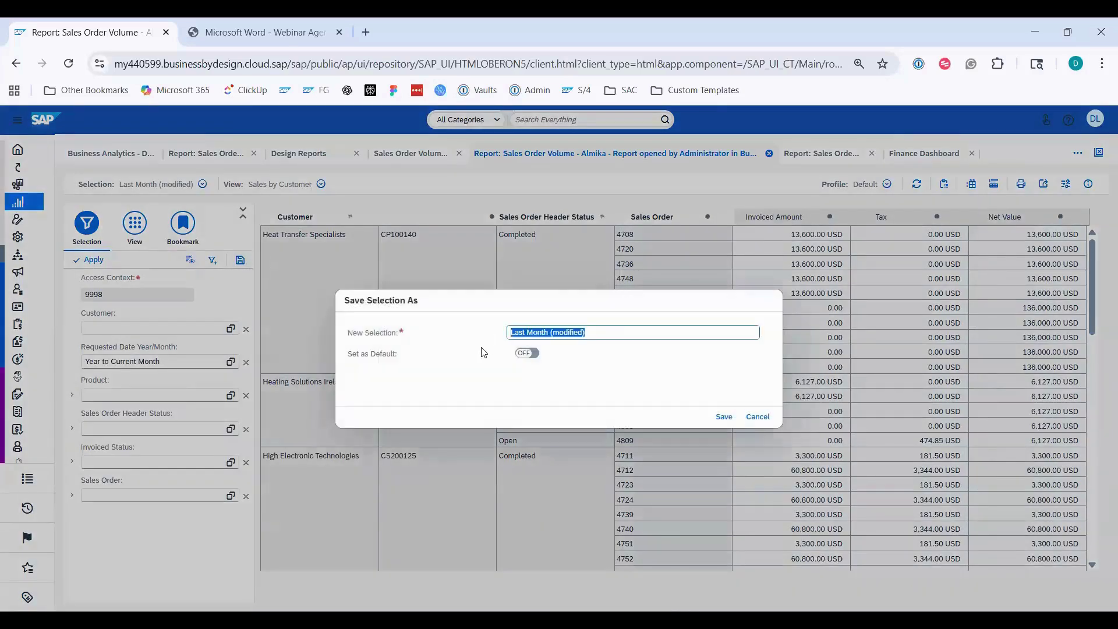
pyautogui.write('Year to Current Month')
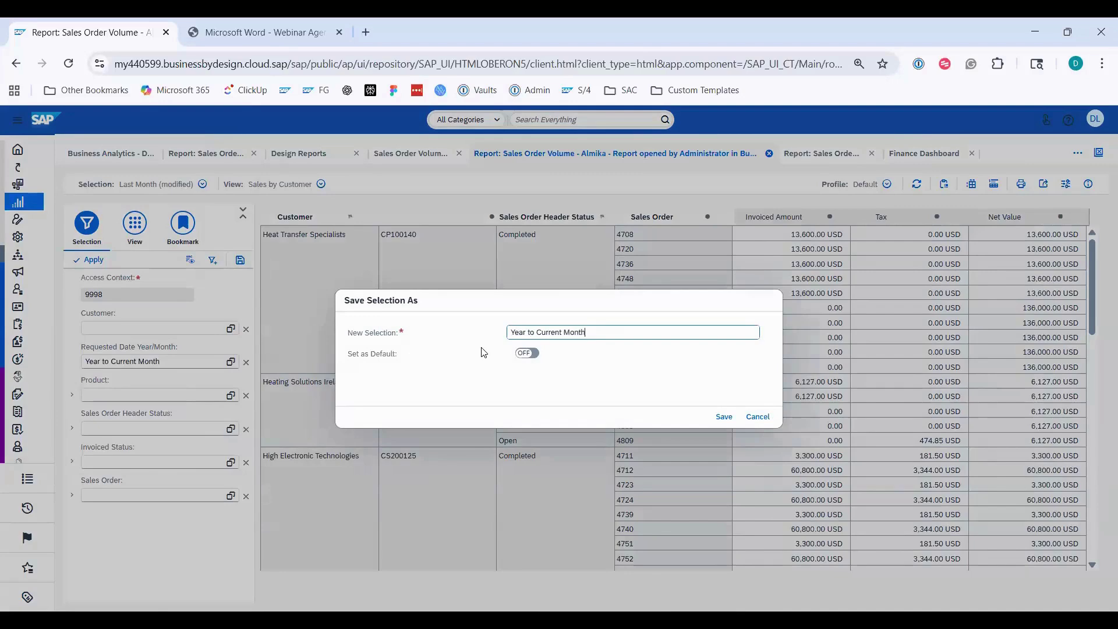
pyautogui.click(723, 417)
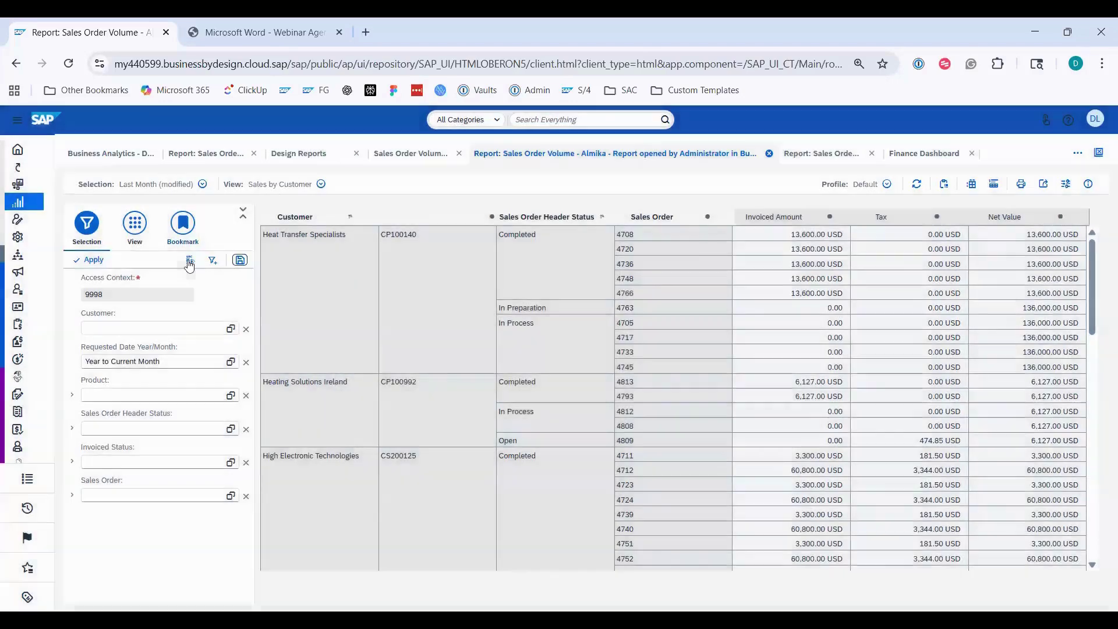
pyautogui.click(205, 186)
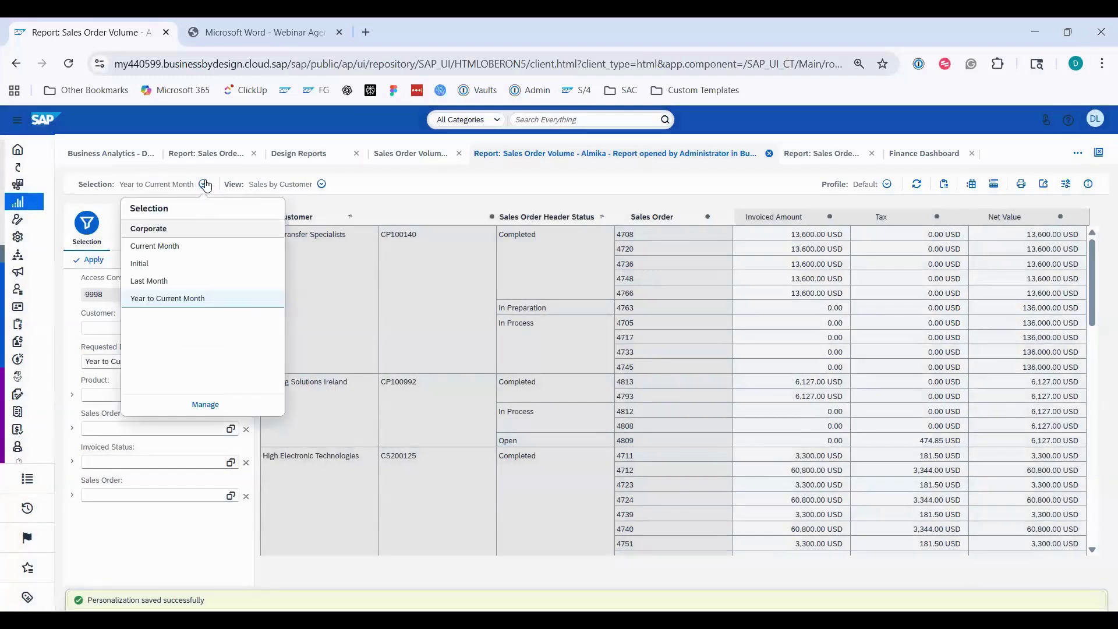
pyautogui.click(200, 244)
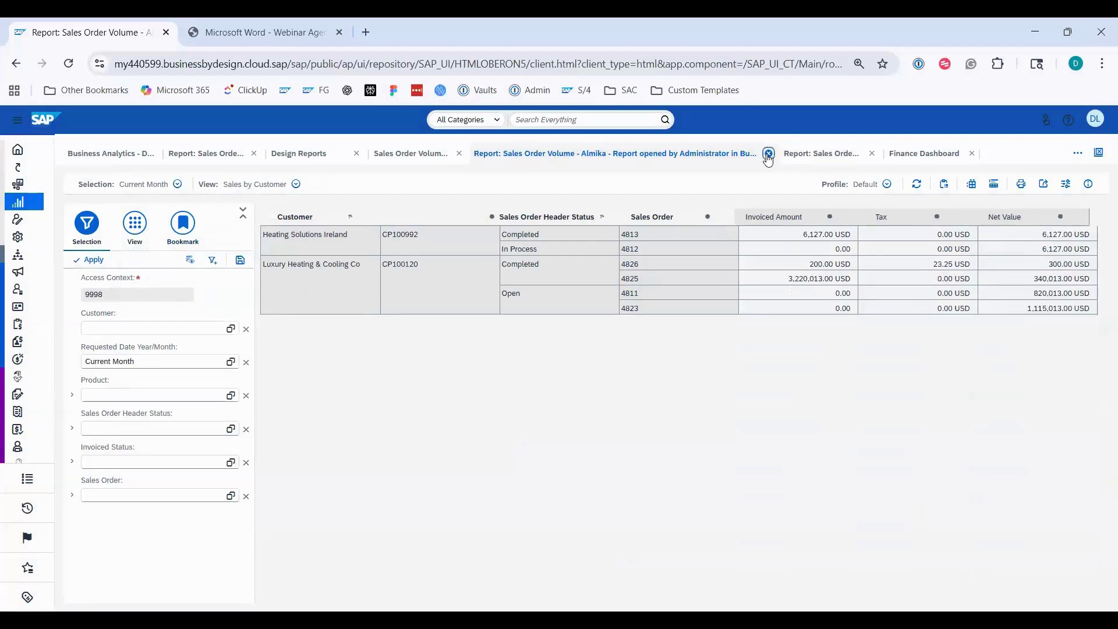
# Close the open report and open the work center view assignment for the Sales Order Volume - Almika report.
pyautogui.click(768, 153)
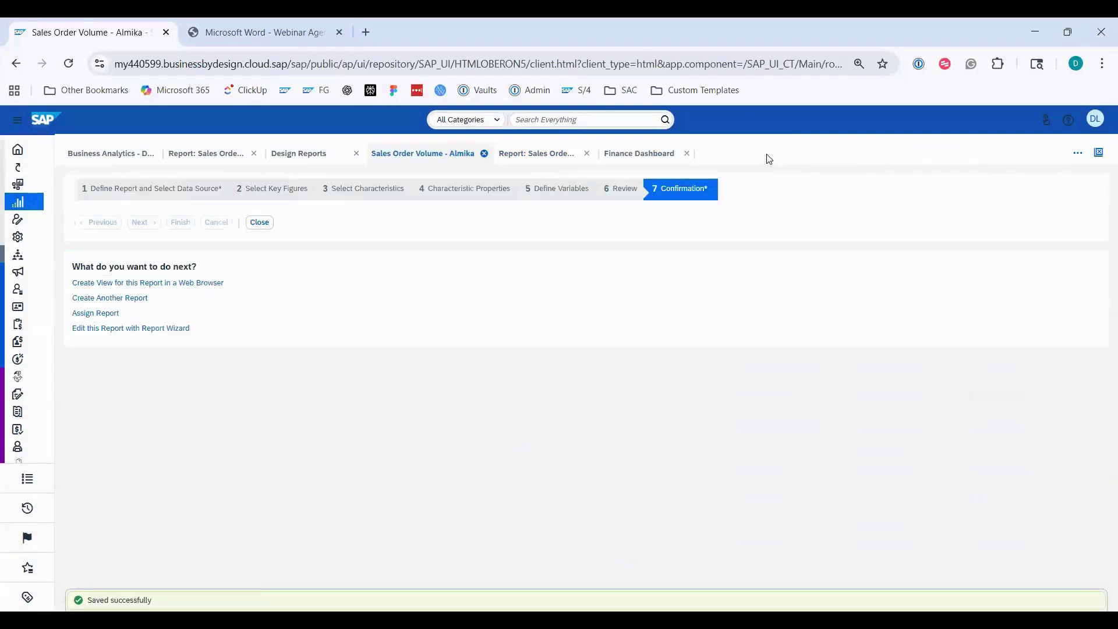
pyautogui.click(94, 314)
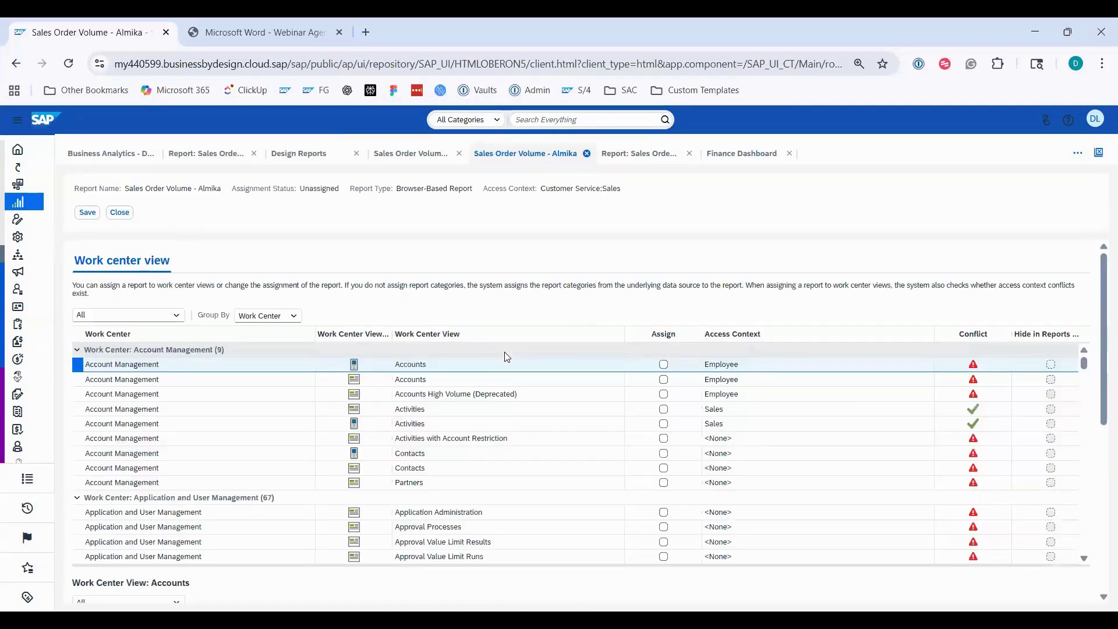
pyautogui.click(17, 120)
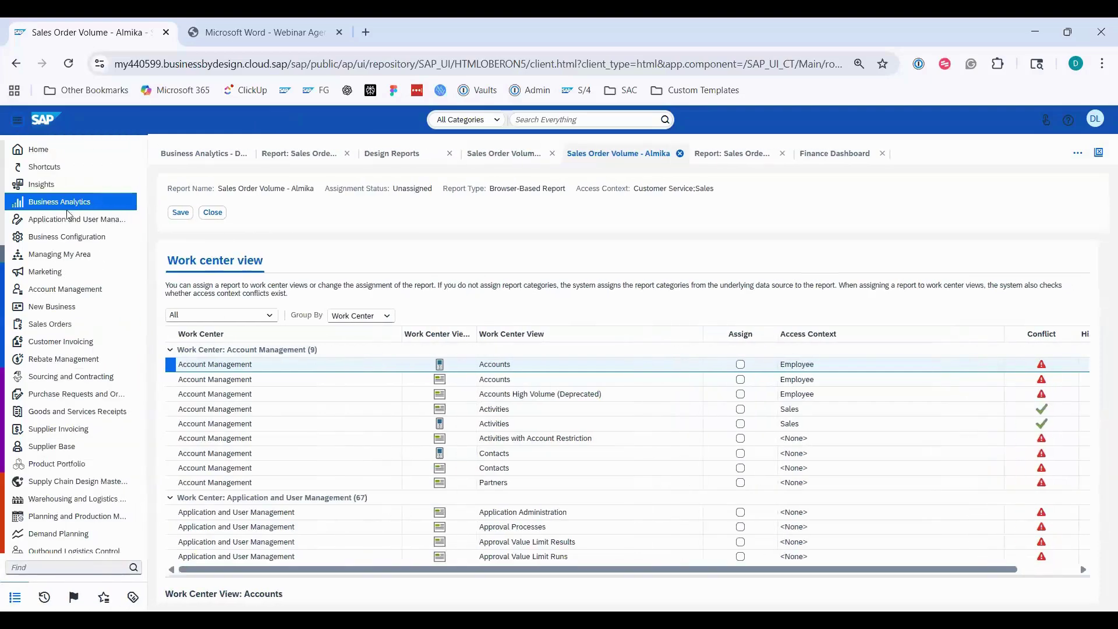
pyautogui.click(16, 121)
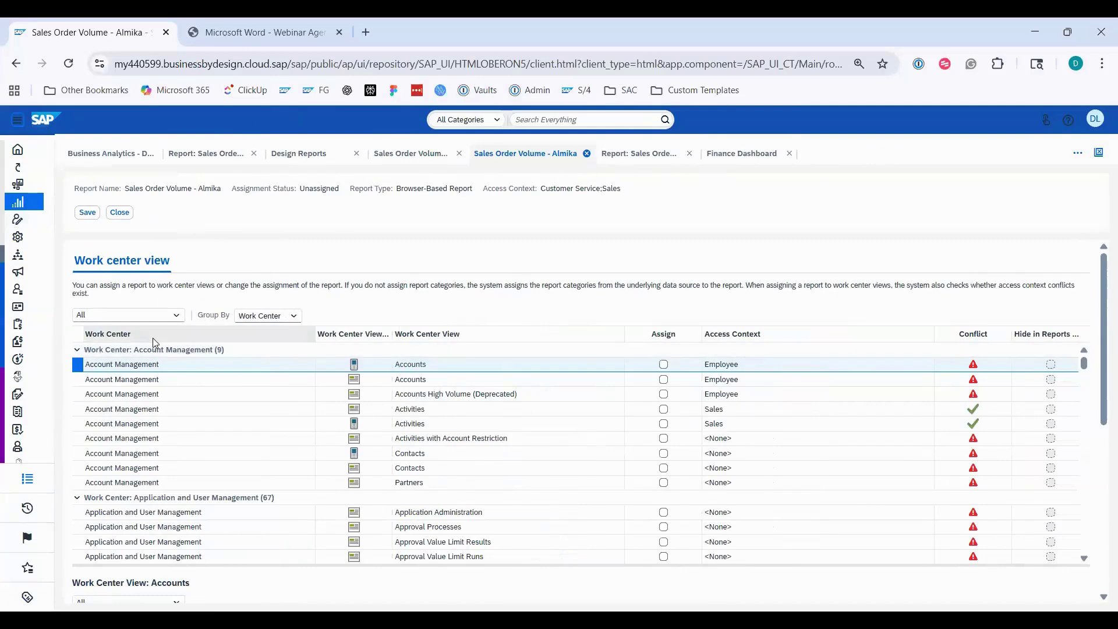
pyautogui.click(152, 337)
pyautogui.write('sal')
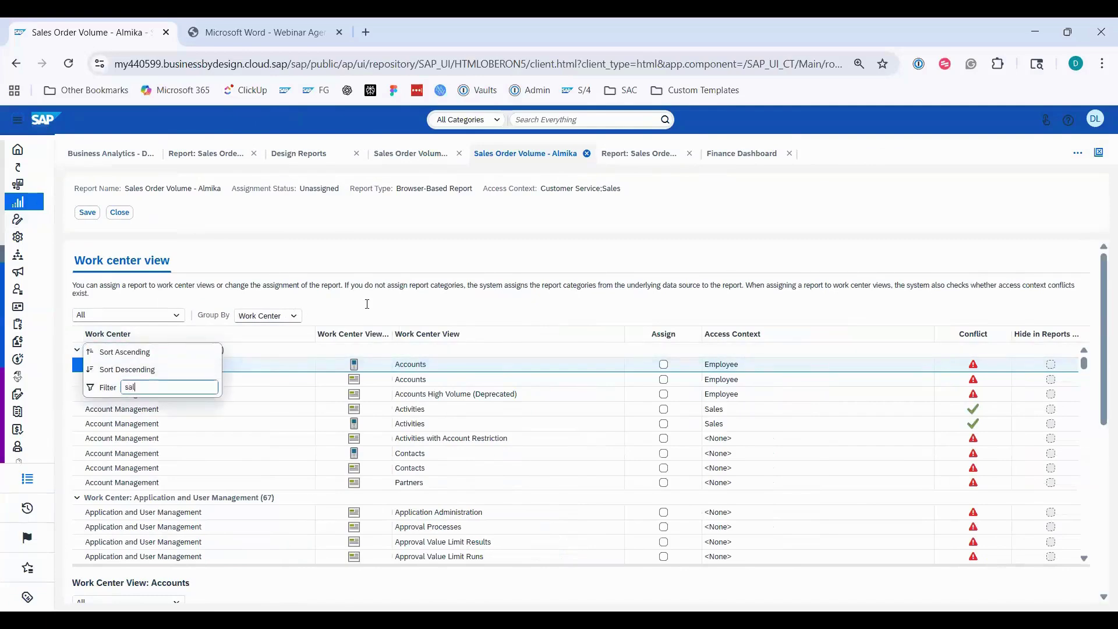
pyautogui.write('es')
pyautogui.press('Escape')
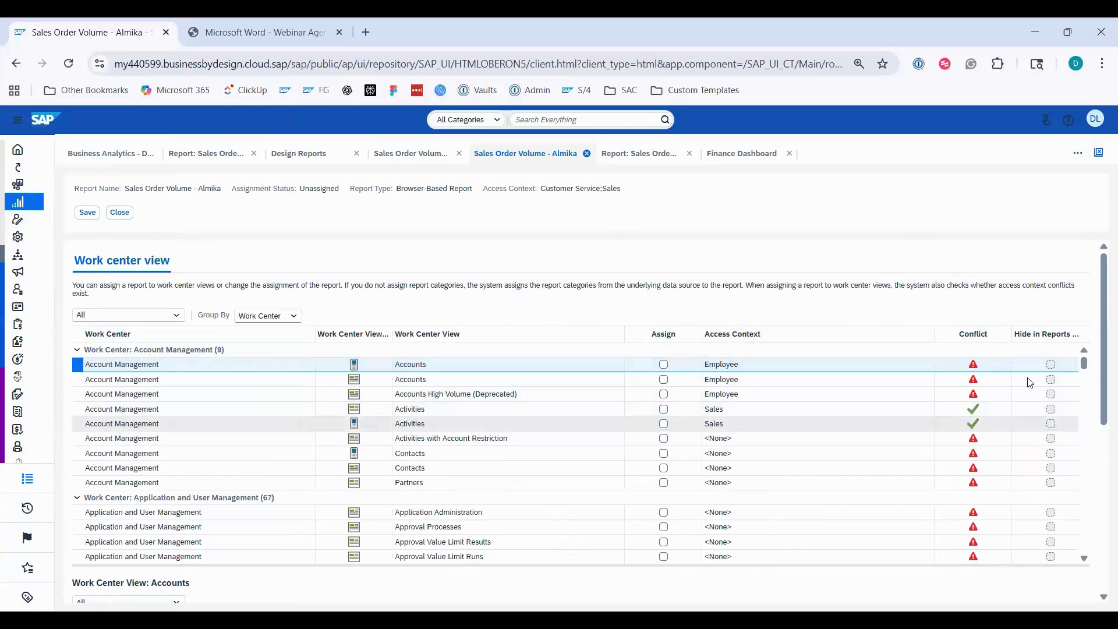
# Filter the Work Center column of the work center view list by *sales order*.
pyautogui.click(1085, 411)
pyautogui.click(1085, 412)
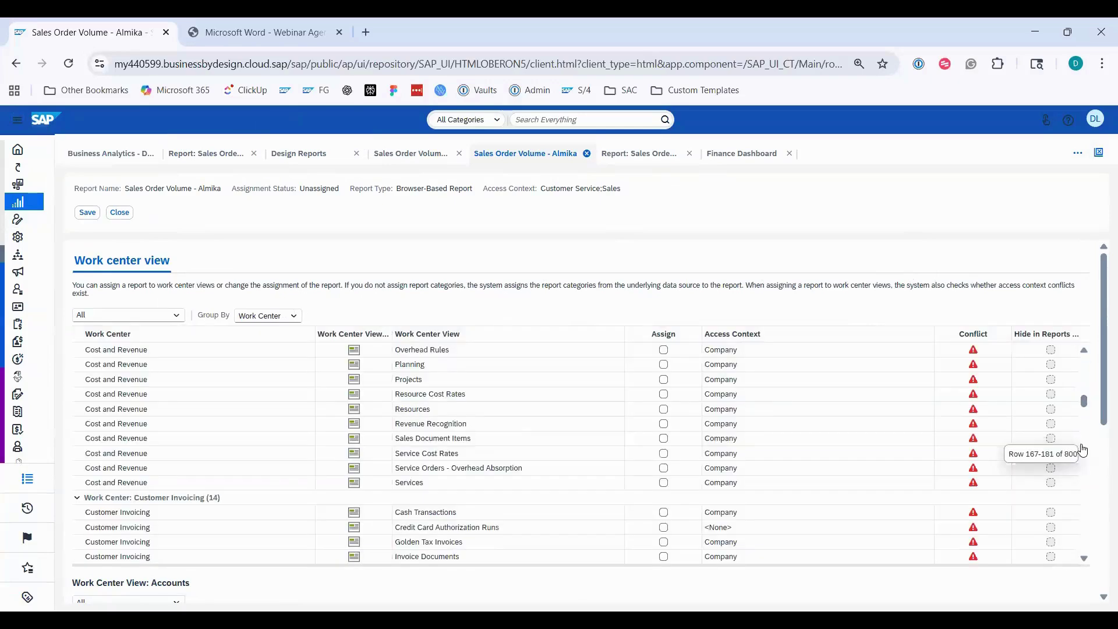
pyautogui.click(1084, 436)
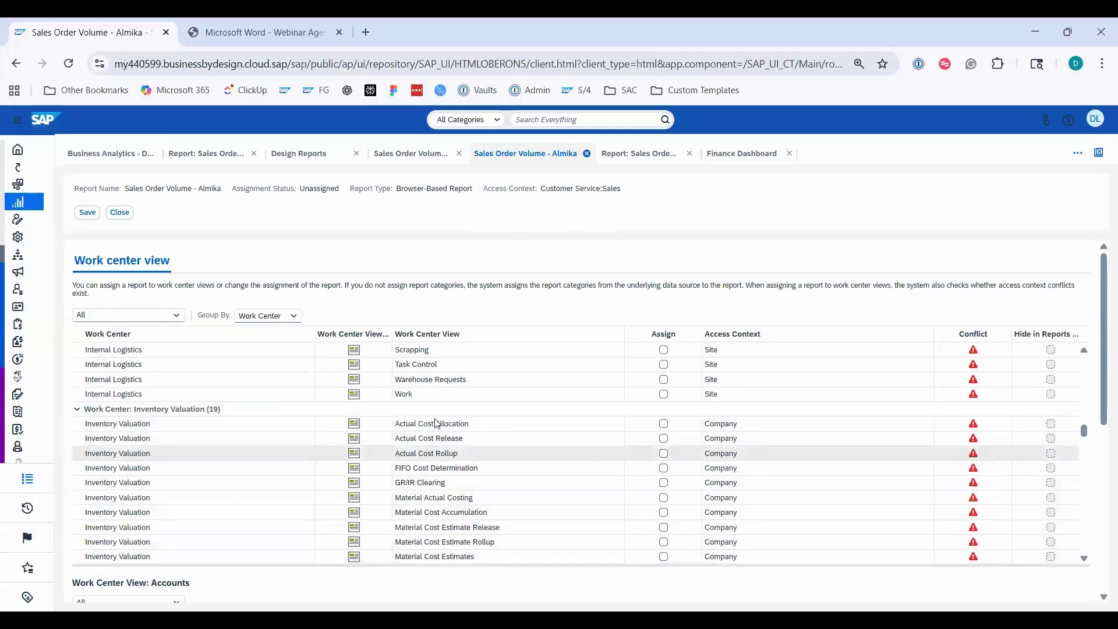
pyautogui.click(145, 333)
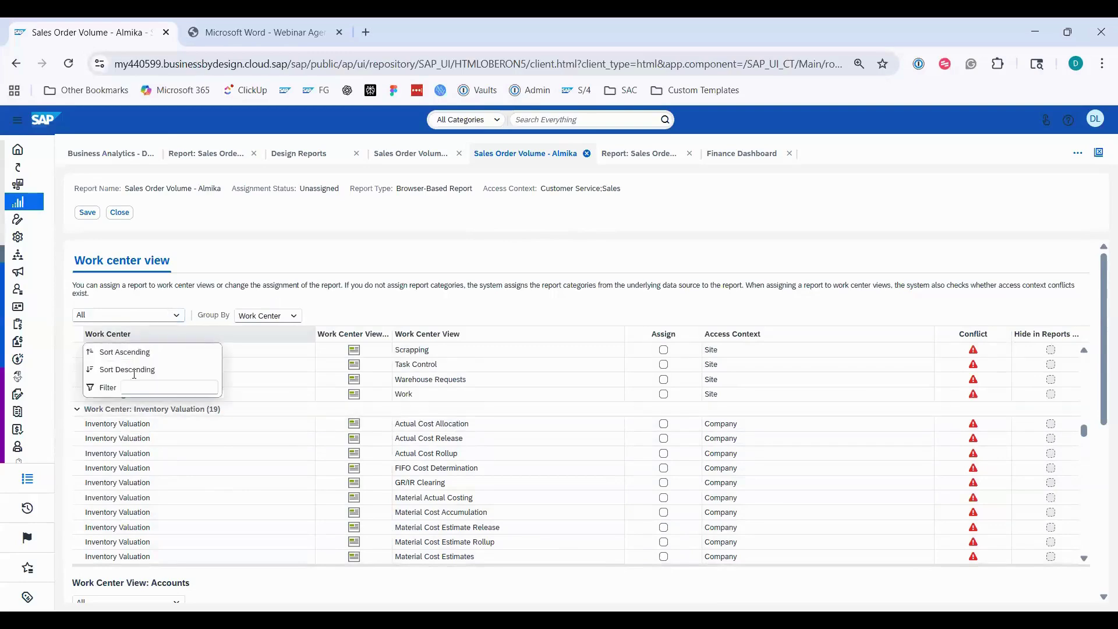
pyautogui.write('*sales order*')
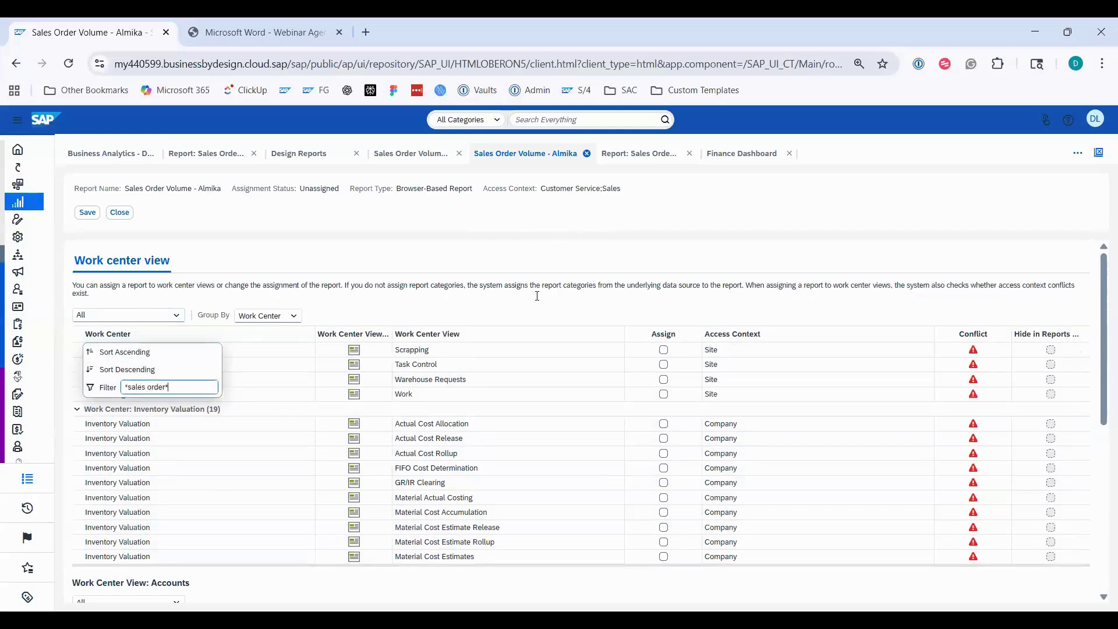
pyautogui.press('Return')
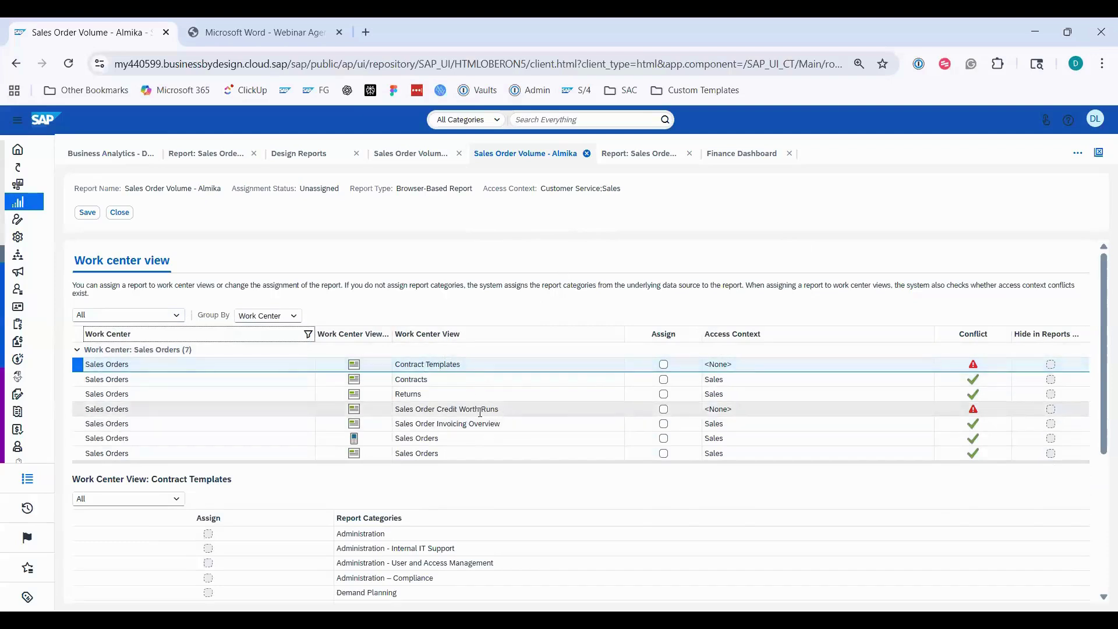
# Assign the report to the Contracts, Returns, Sales Order Invoicing Overview and both Sales Orders work center views.
pyautogui.click(665, 381)
pyautogui.click(663, 394)
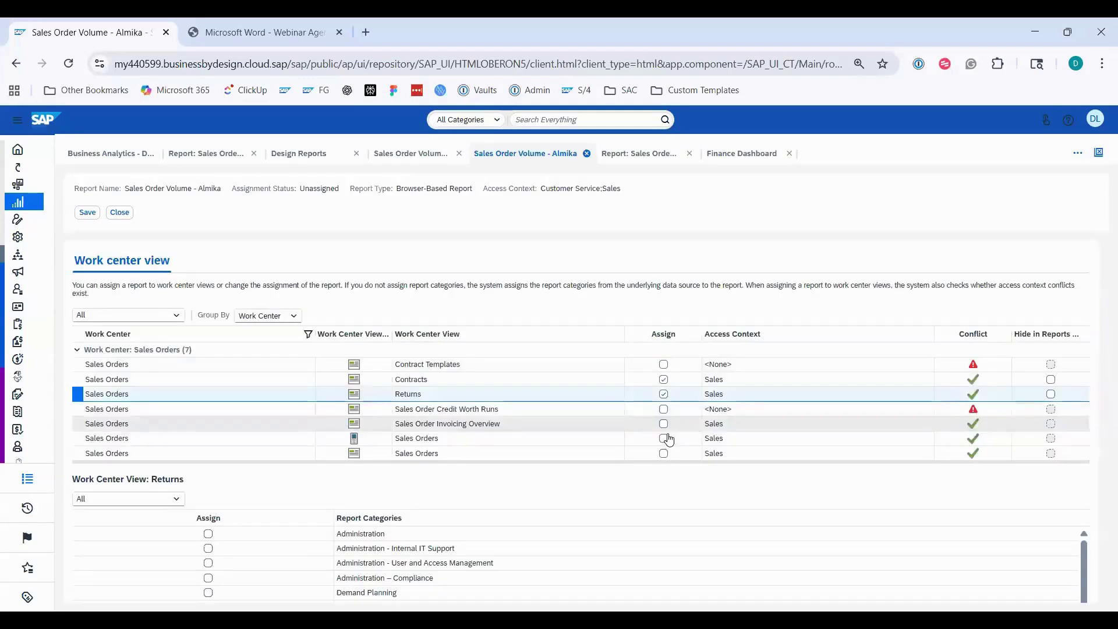
pyautogui.click(663, 424)
pyautogui.click(663, 438)
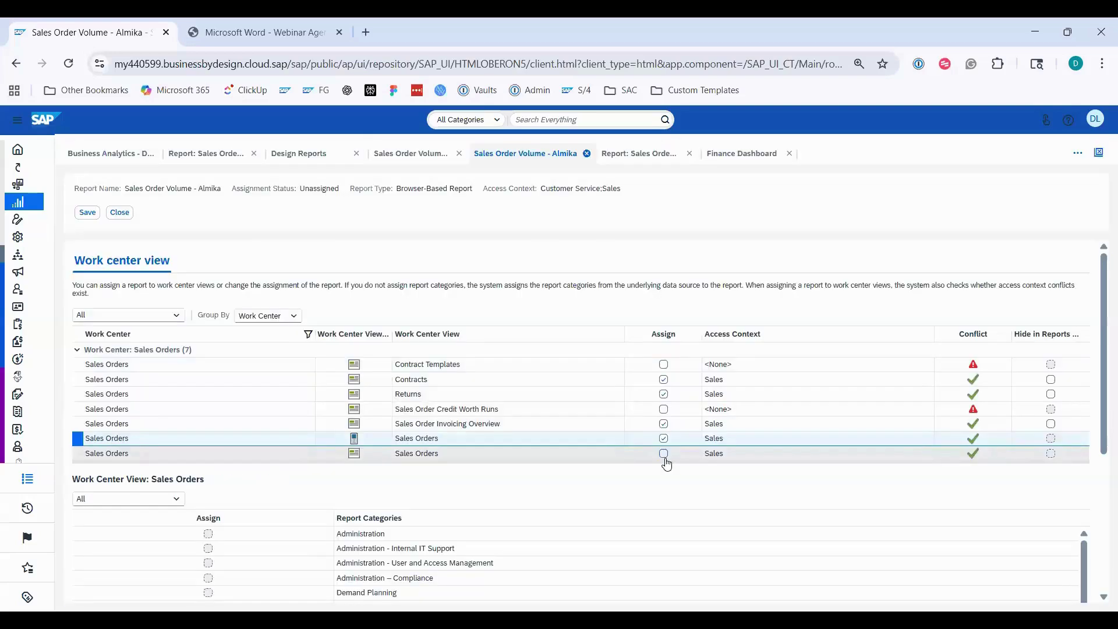
pyautogui.click(663, 455)
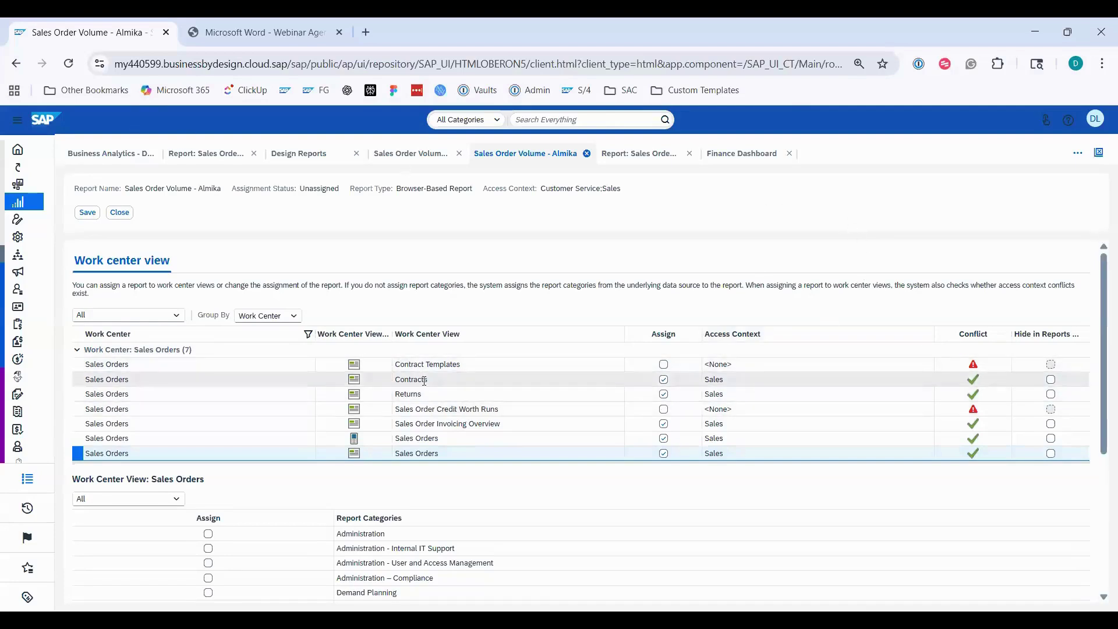
# Save the work center assignment, close it and the report wizard, and refresh the Design Reports list.
pyautogui.click(18, 120)
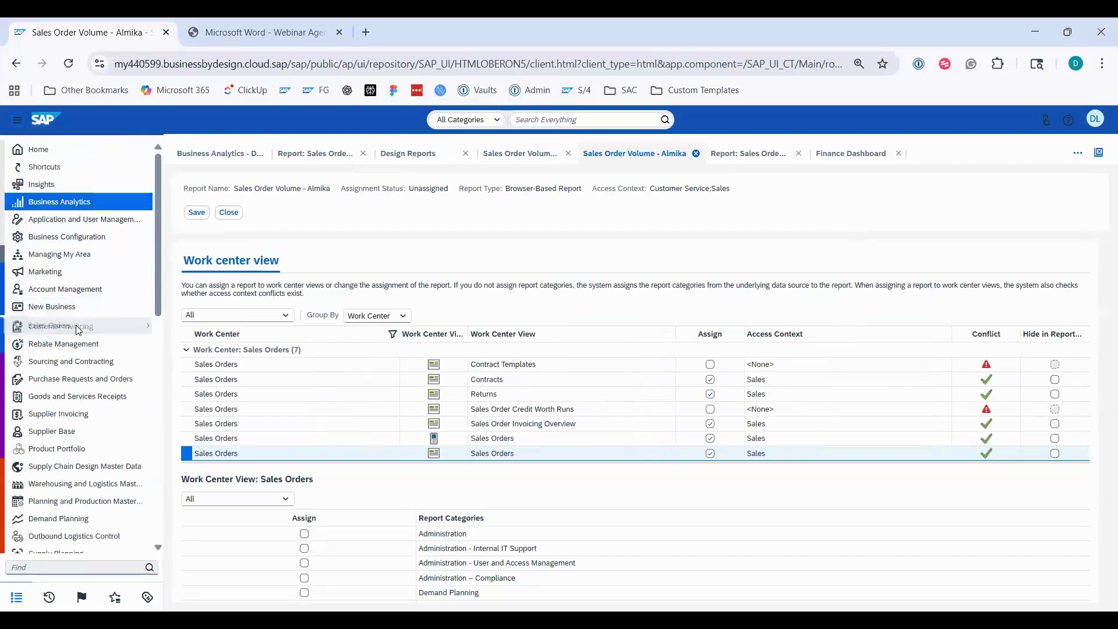
pyautogui.moveTo(78, 324)
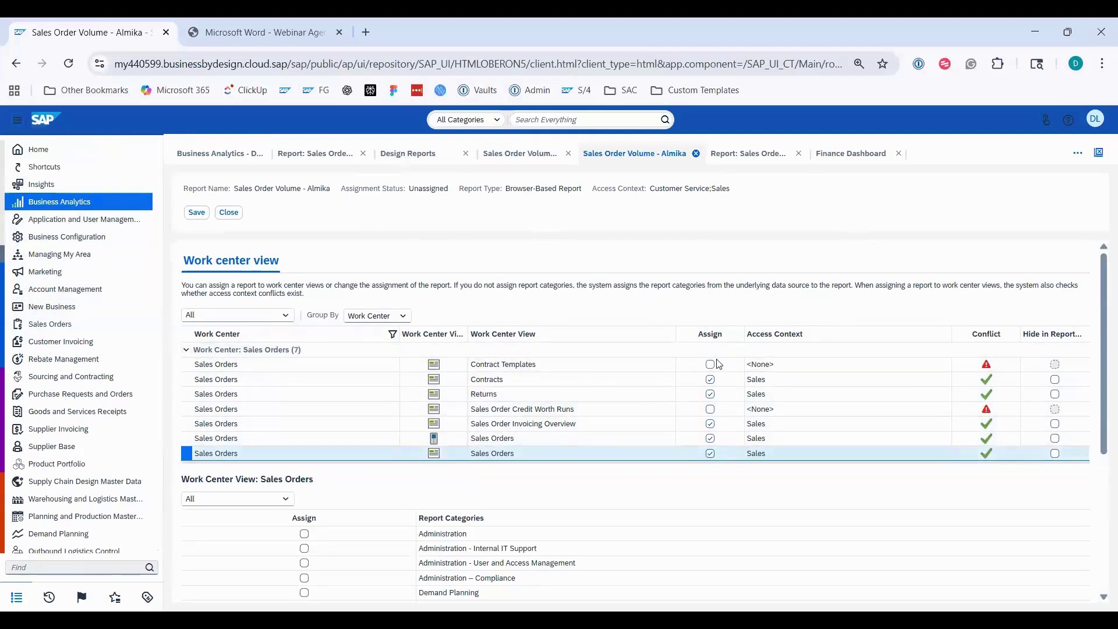
pyautogui.click(192, 213)
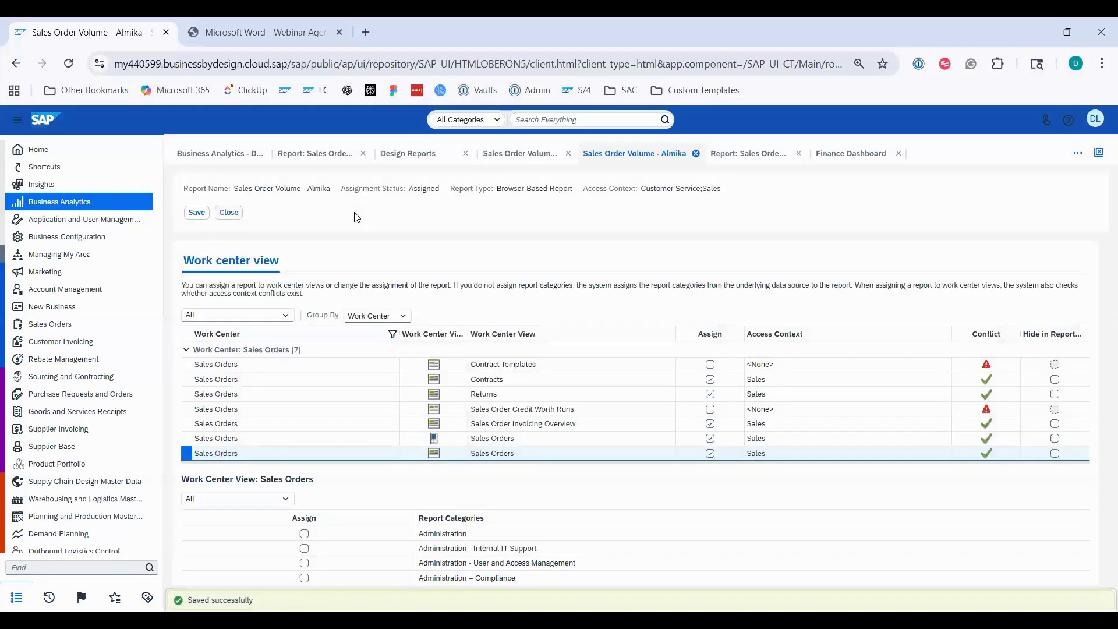
pyautogui.click(230, 212)
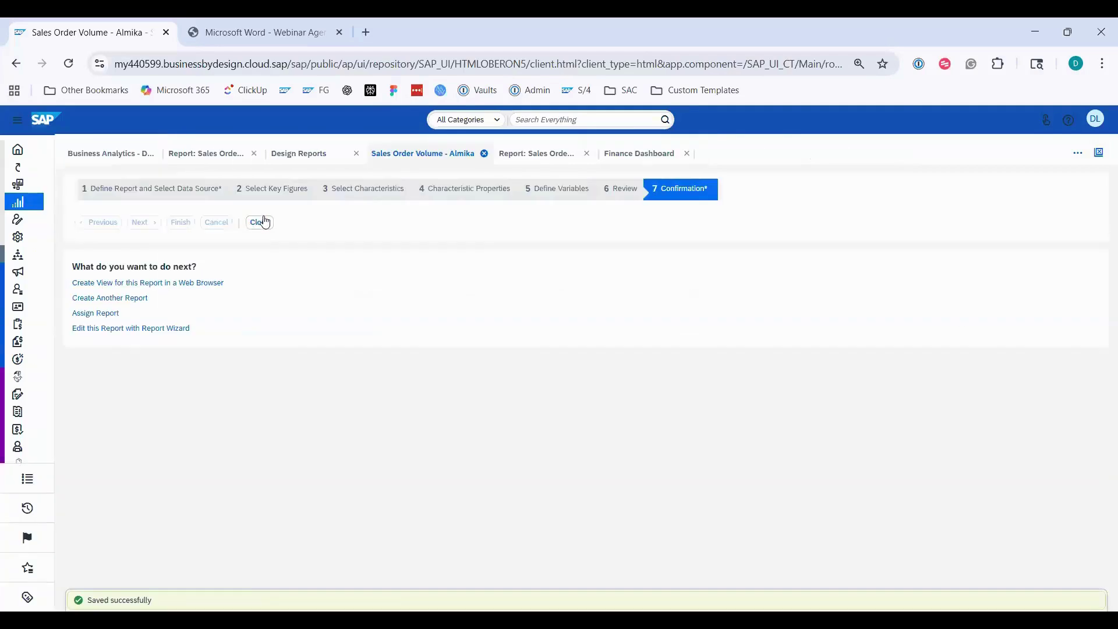
pyautogui.click(260, 222)
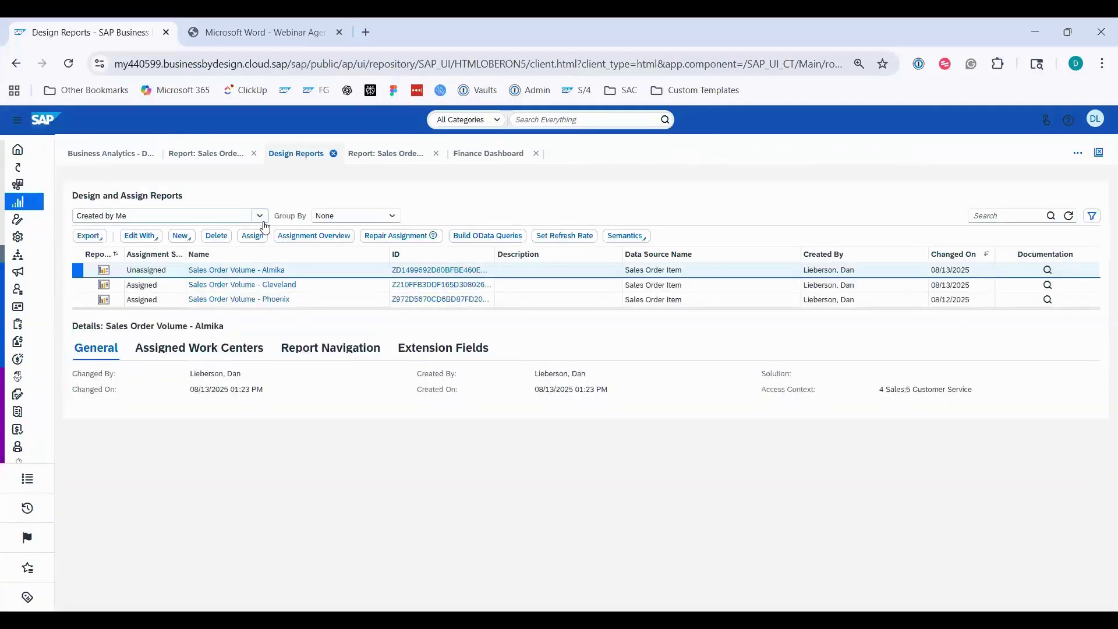
pyautogui.click(1069, 216)
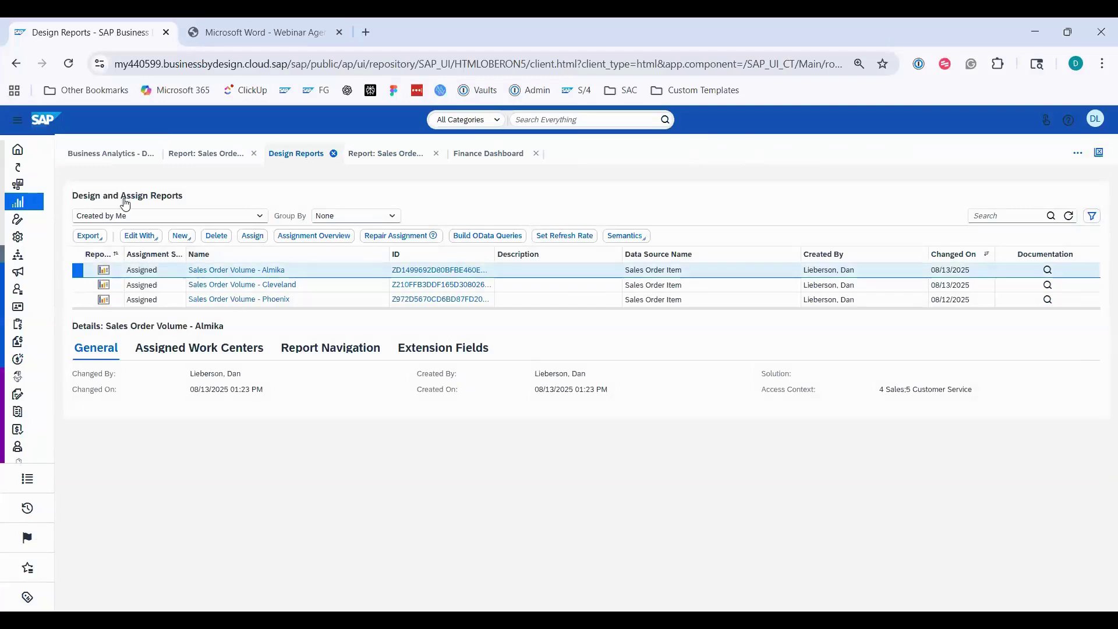
# Open the Sales Orders report list, sort it by name ascending, and select Sales Order Volume - Almika.
pyautogui.click(111, 153)
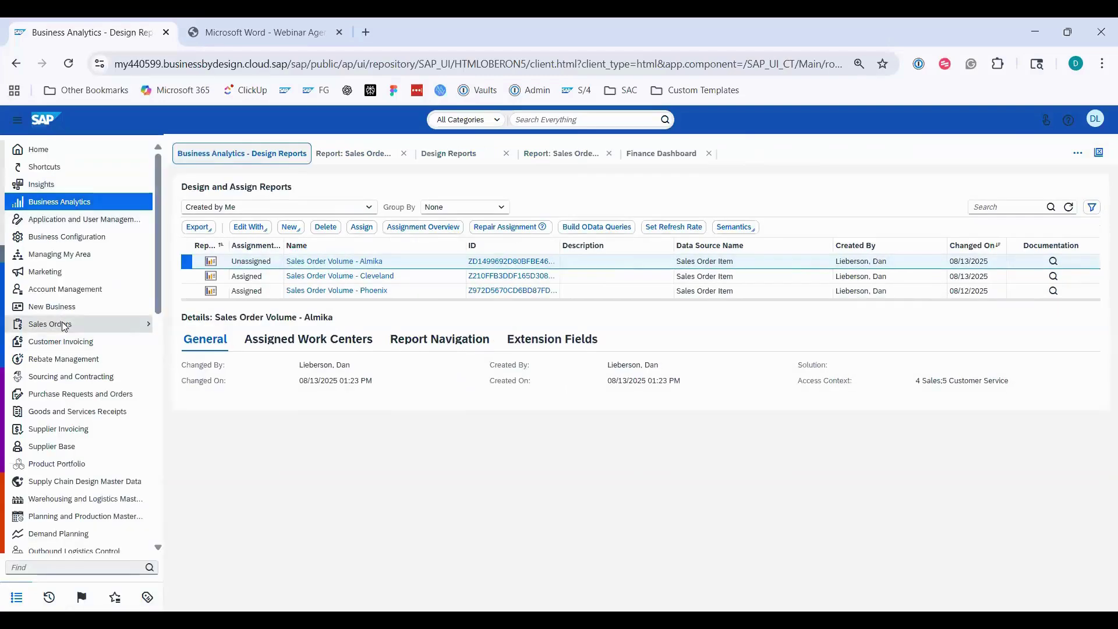
pyautogui.click(206, 461)
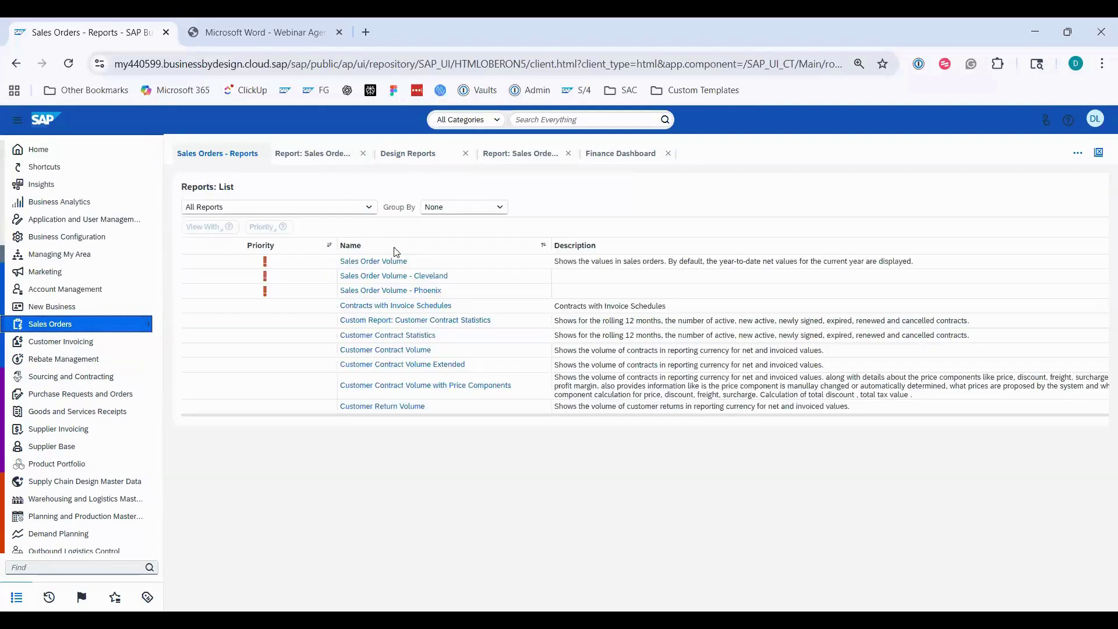
pyautogui.click(410, 247)
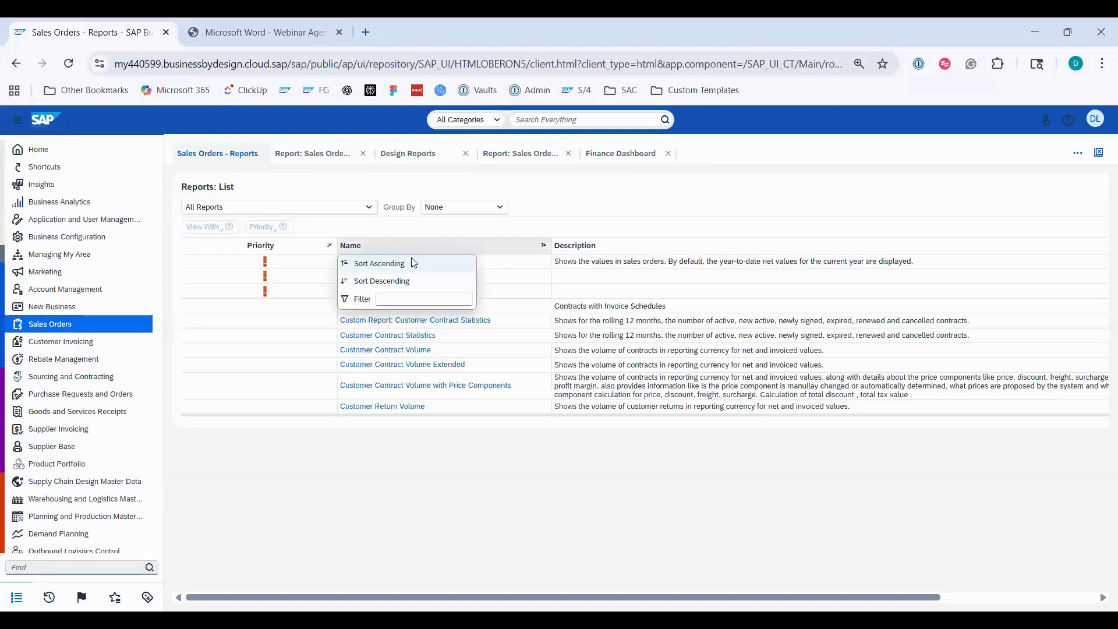
pyautogui.click(412, 264)
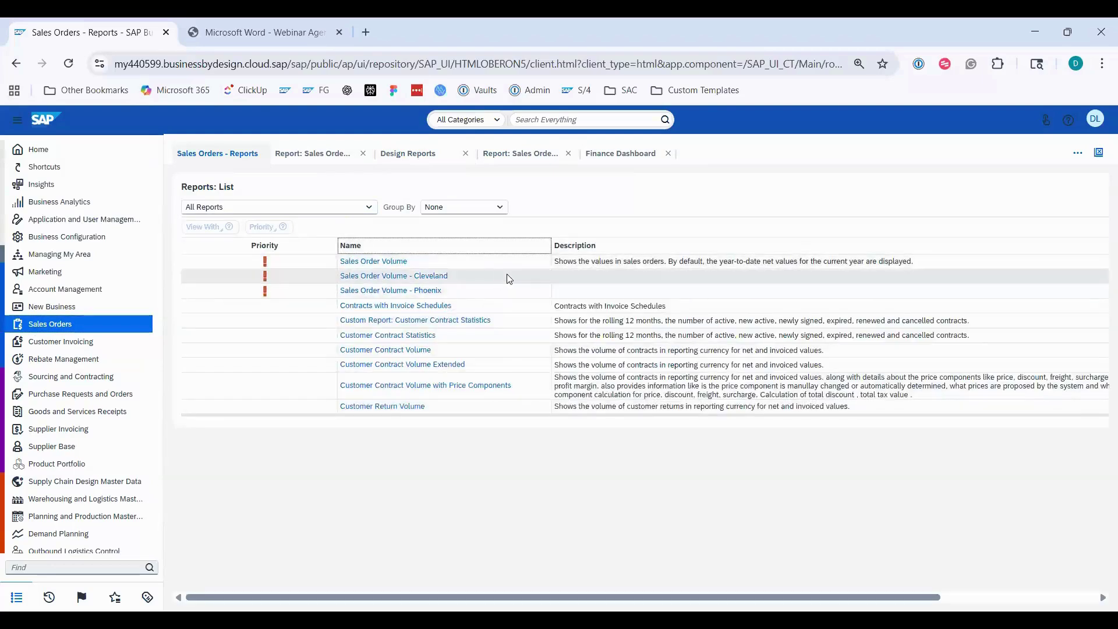
pyautogui.scroll(-5, 518, 291)
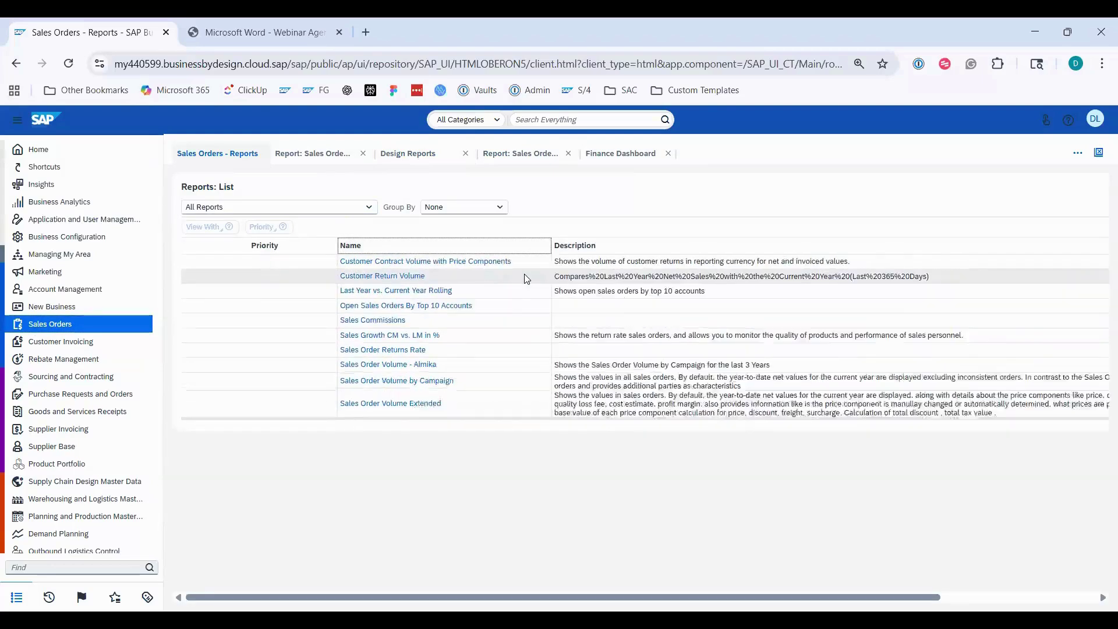
pyautogui.click(504, 307)
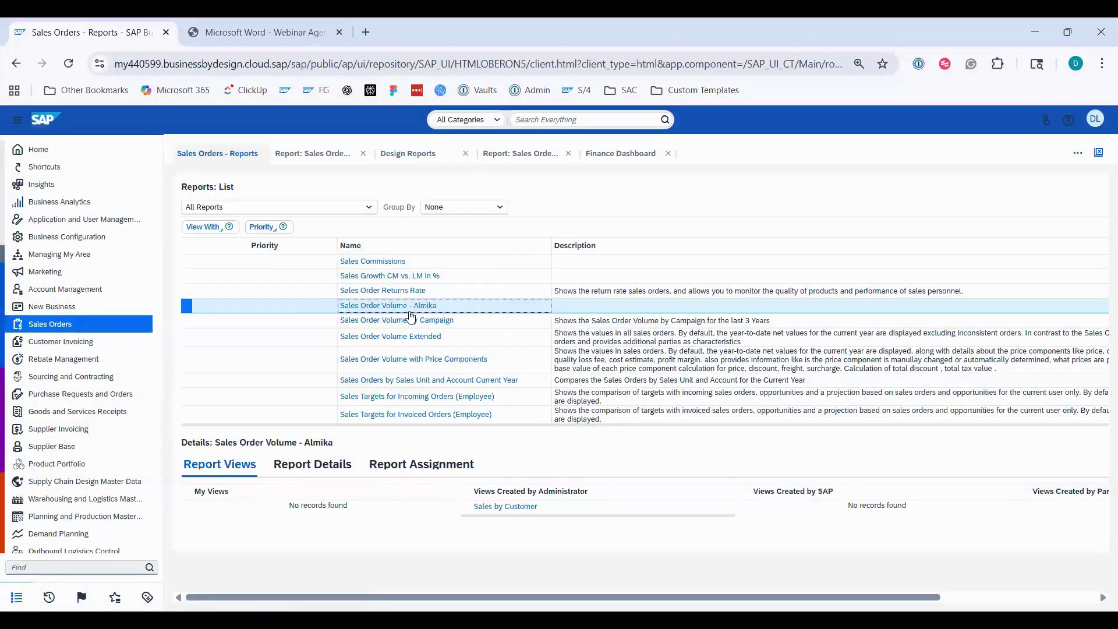
# Give Sales Order Volume - Almika the same priority mark as the other Sales Order Volume reports and sort the list by priority descending.
pyautogui.click(262, 228)
pyautogui.click(277, 245)
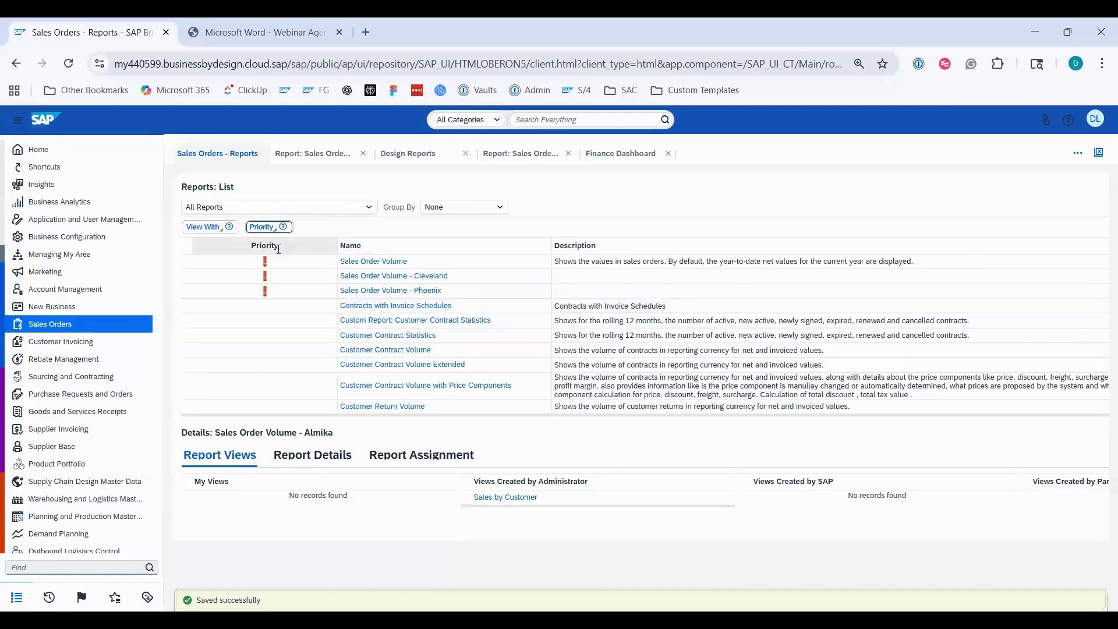
pyautogui.click(285, 250)
pyautogui.click(282, 279)
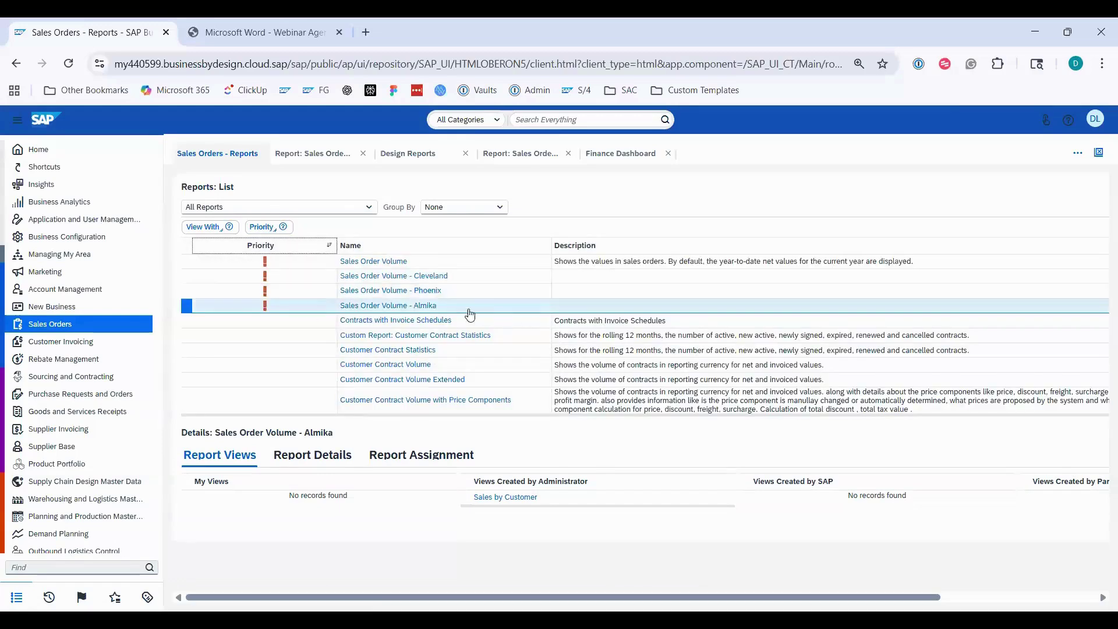
# Reopen the Sales Order Volume - Almika report from the Design Reports list.
pyautogui.click(309, 155)
pyautogui.click(356, 153)
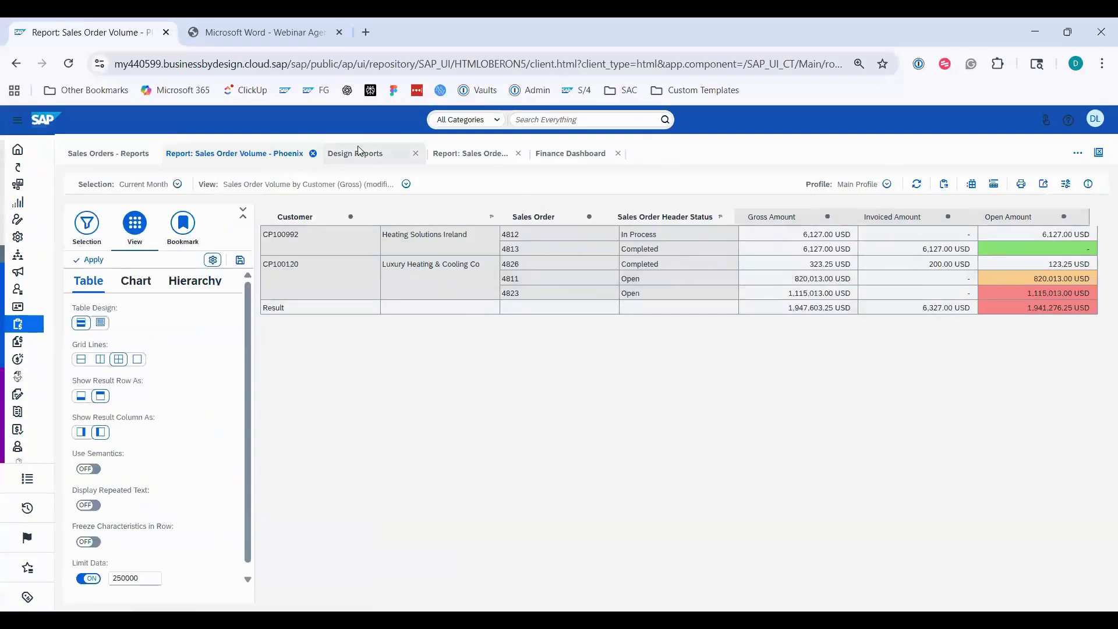
pyautogui.click(388, 153)
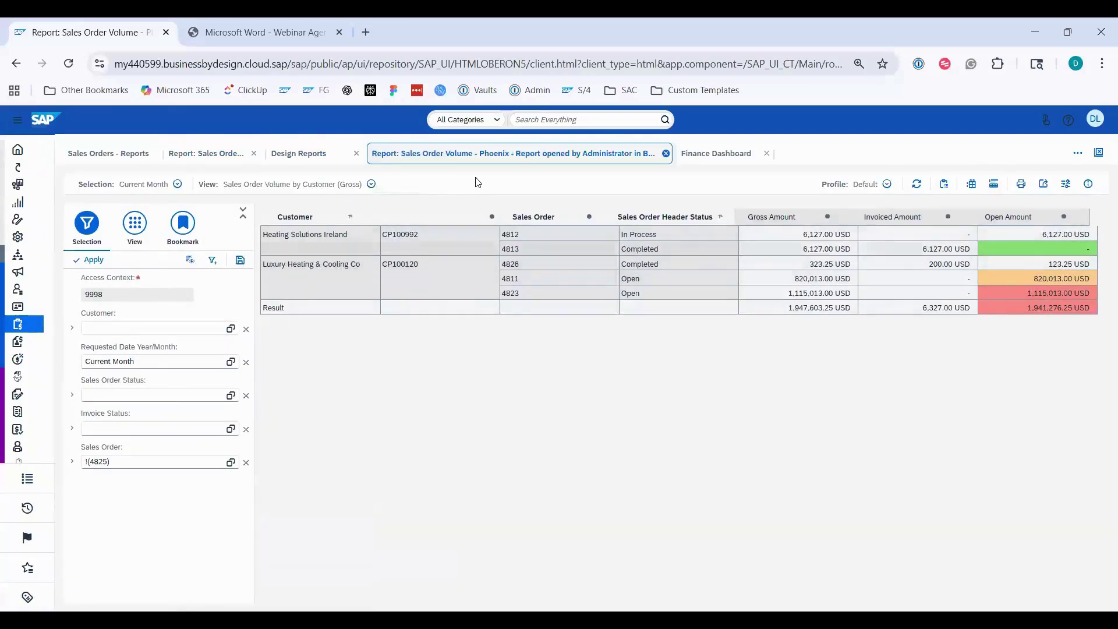
pyautogui.click(286, 155)
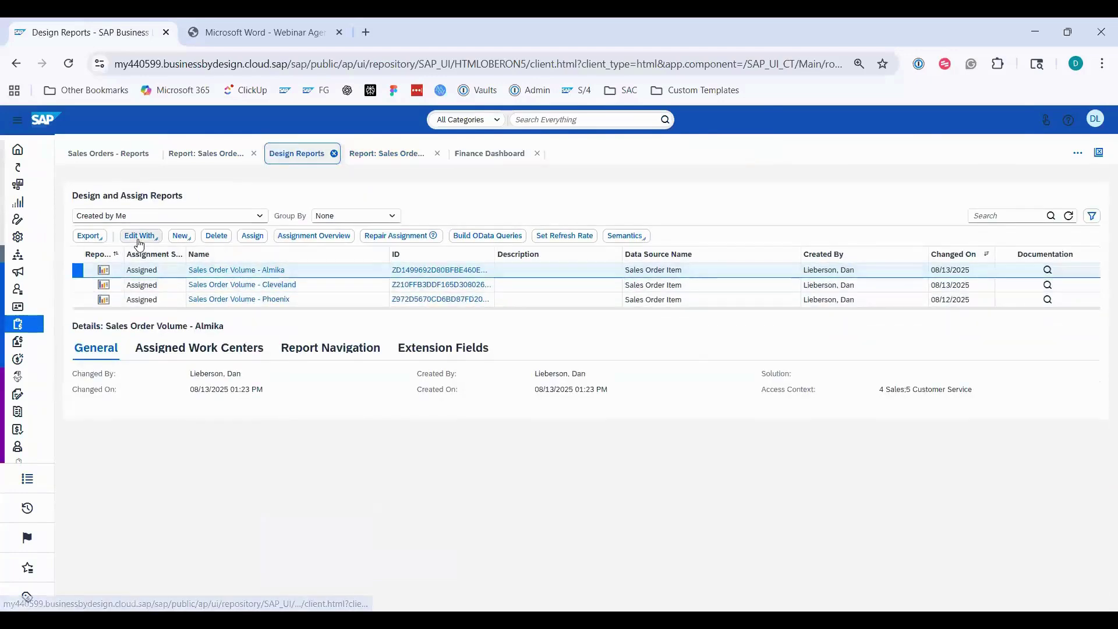
pyautogui.click(230, 271)
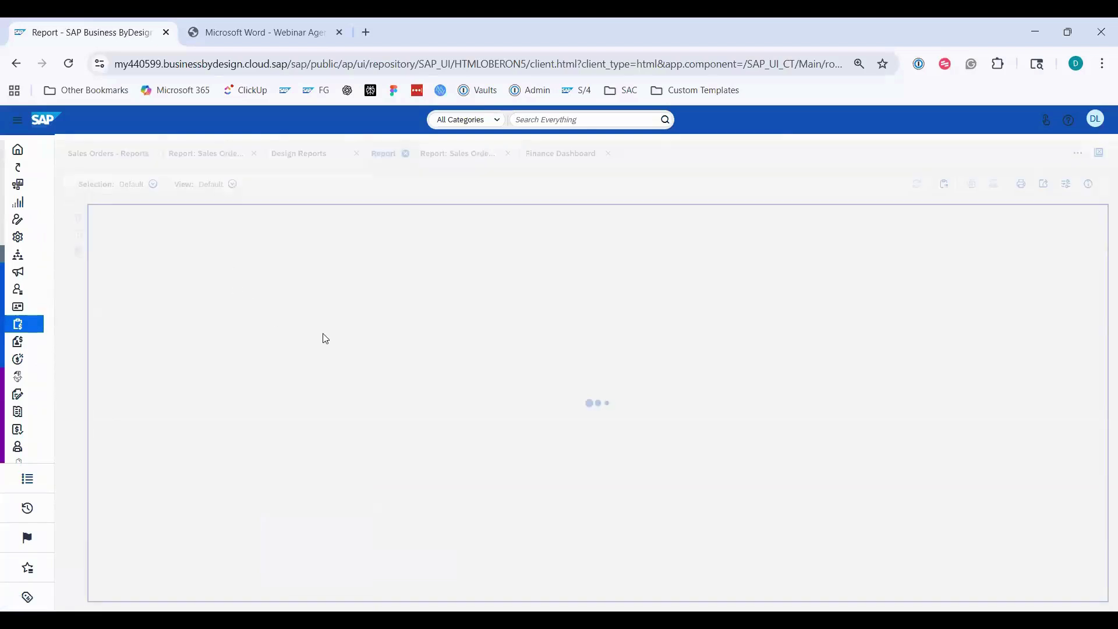
pyautogui.click(701, 405)
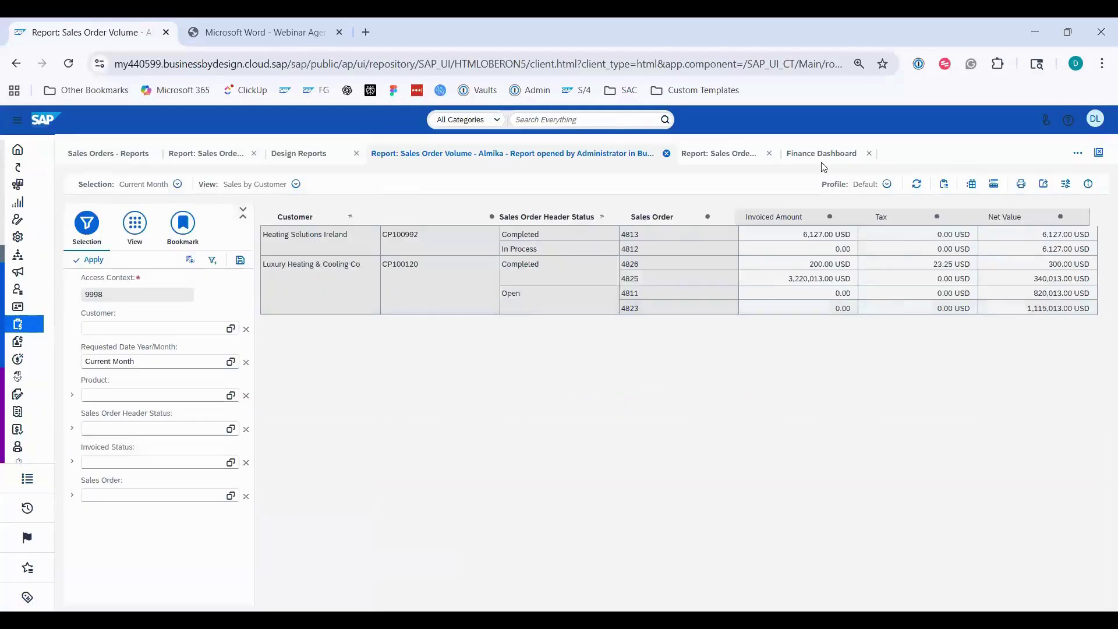
# Move the Invoiced Amount key figure below Net Value in the report view's column fields.
pyautogui.click(136, 232)
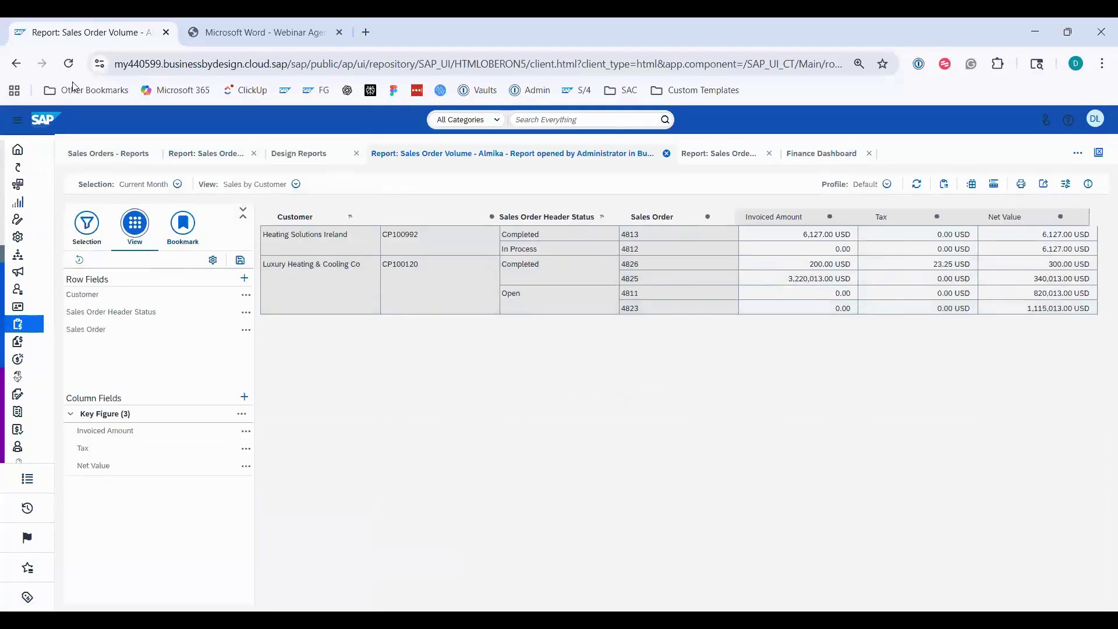
pyautogui.moveTo(133, 438); pyautogui.dragTo(309, 471)
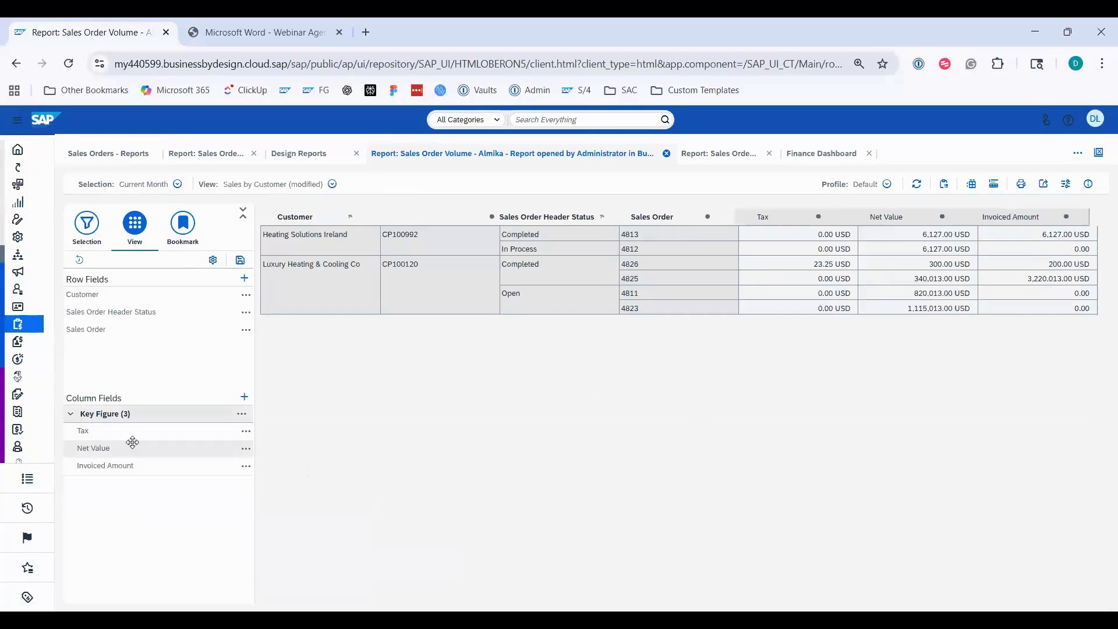
# Move the Net Value key figure above Tax in the column fields and save the Sales by Customer view.
pyautogui.moveTo(134, 449); pyautogui.dragTo(132, 431)
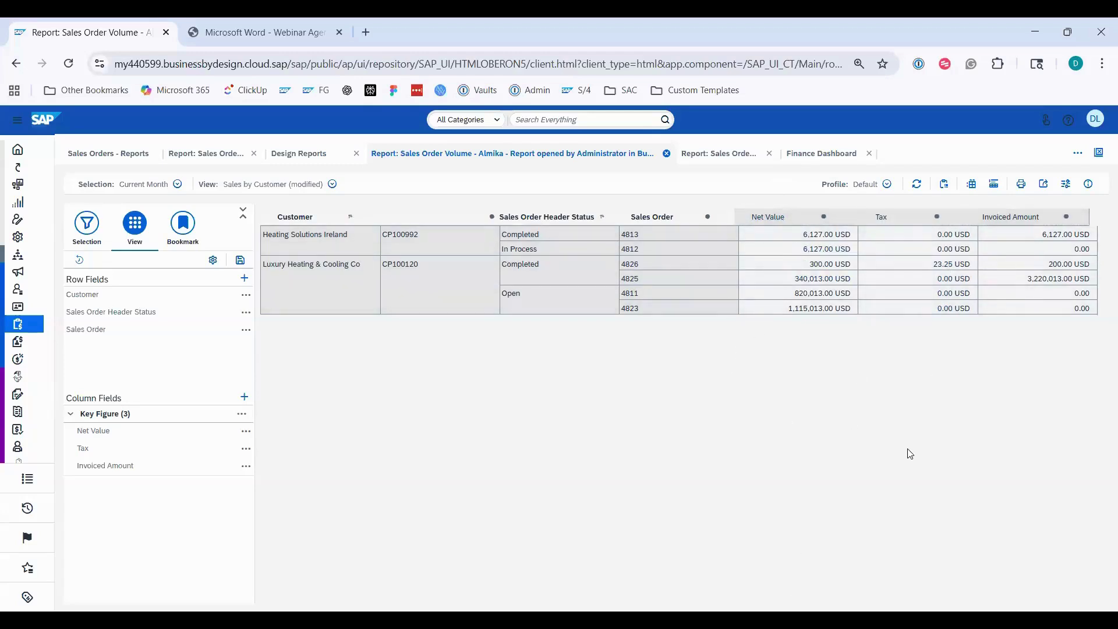
pyautogui.click(240, 262)
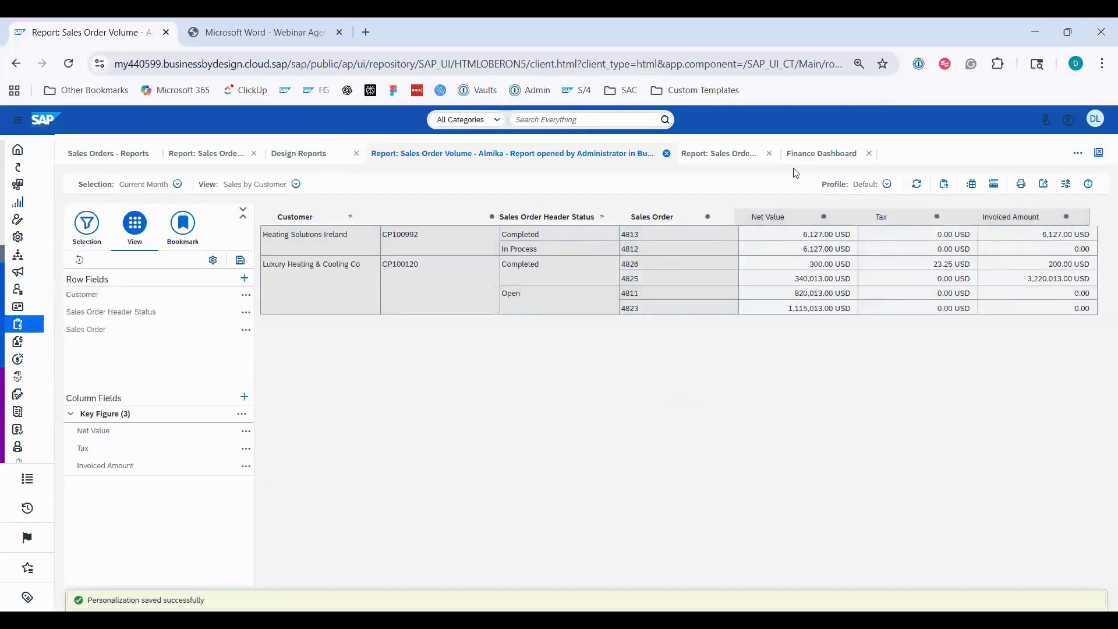
# Close the open sales order reports and the Finance Dashboard, keeping Design Reports open.
pyautogui.click(667, 154)
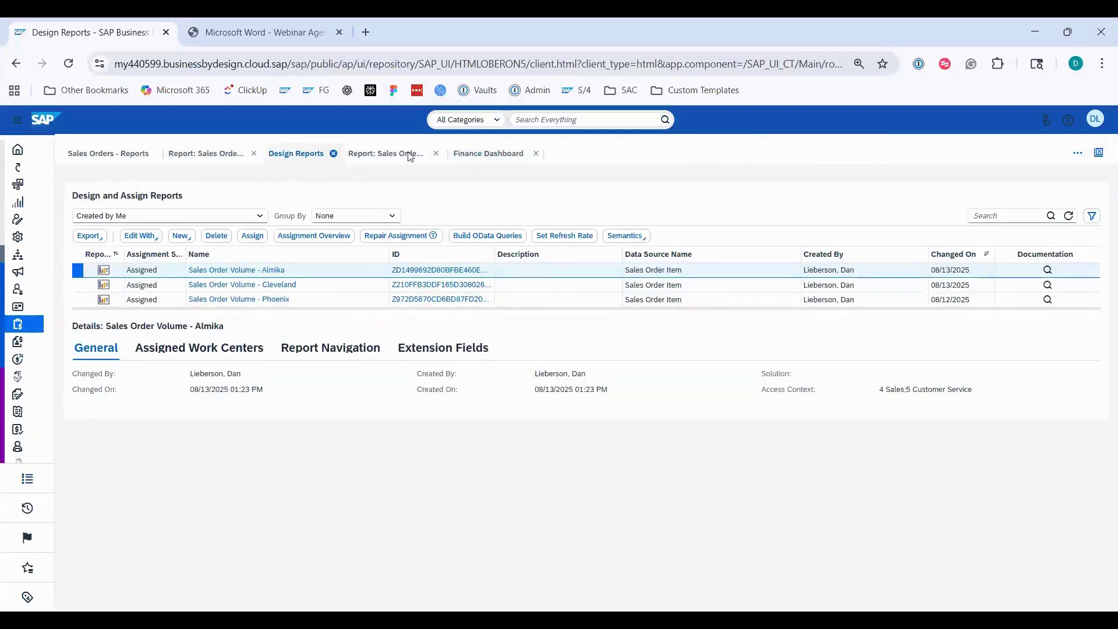
pyautogui.click(436, 154)
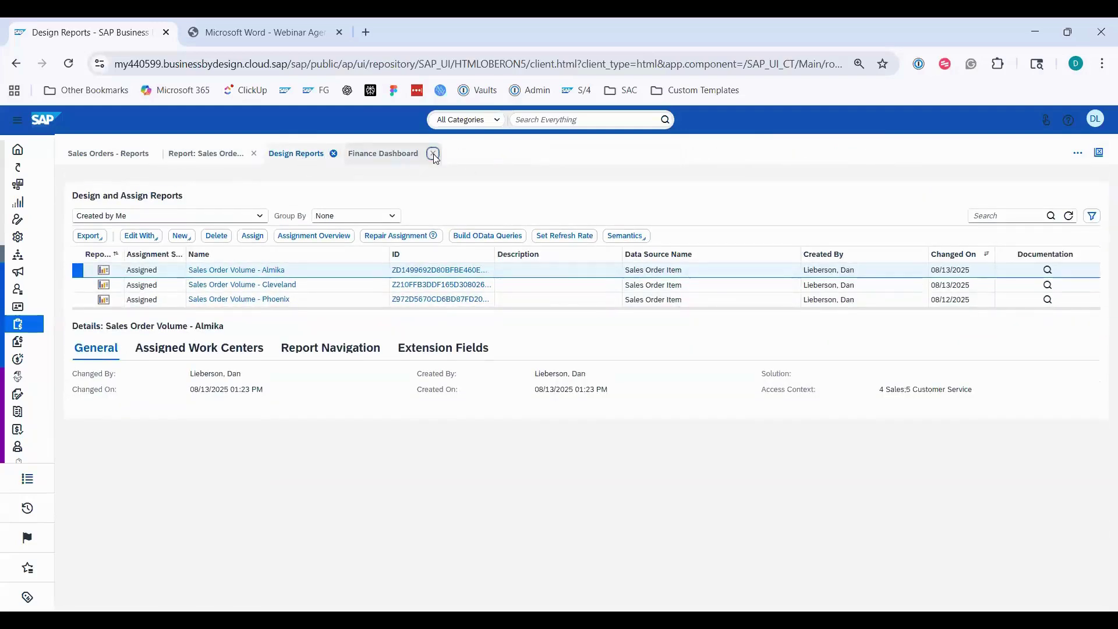
pyautogui.click(434, 154)
pyautogui.click(456, 155)
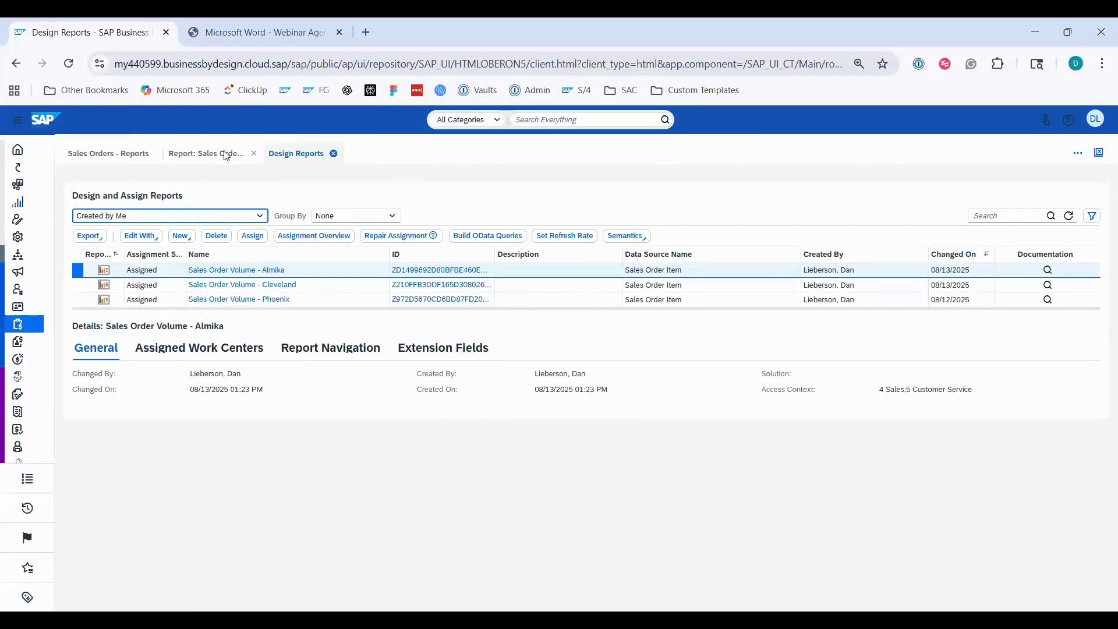
pyautogui.click(254, 158)
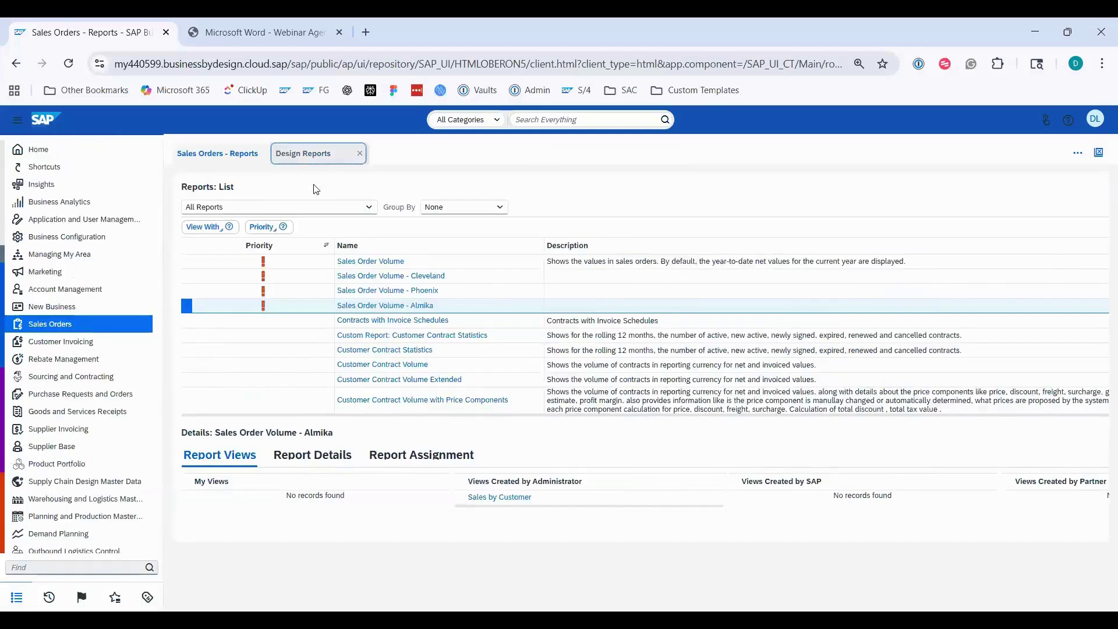
# Edit Sales Order Volume - Almika with the Report Wizard and advance to the key figure selection.
pyautogui.click(318, 154)
pyautogui.click(141, 236)
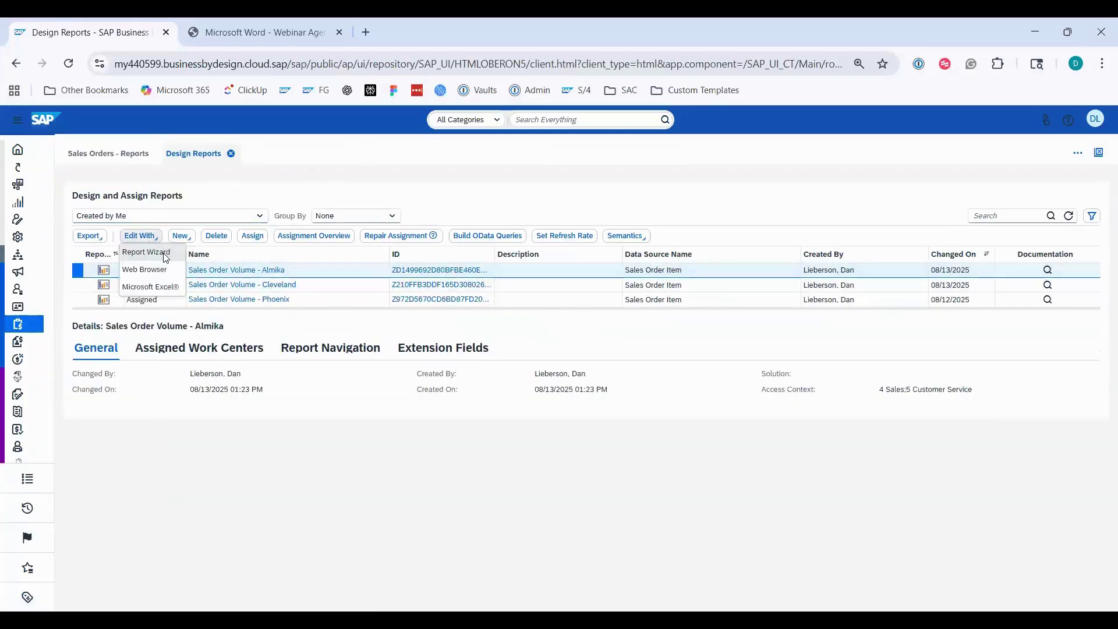
pyautogui.click(145, 256)
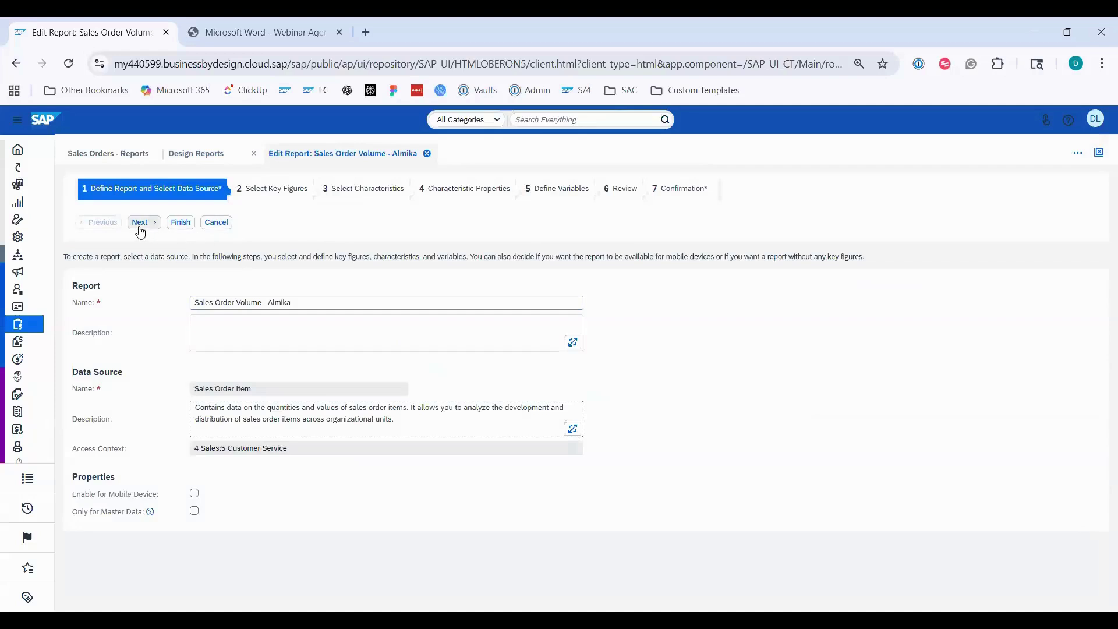
pyautogui.click(139, 227)
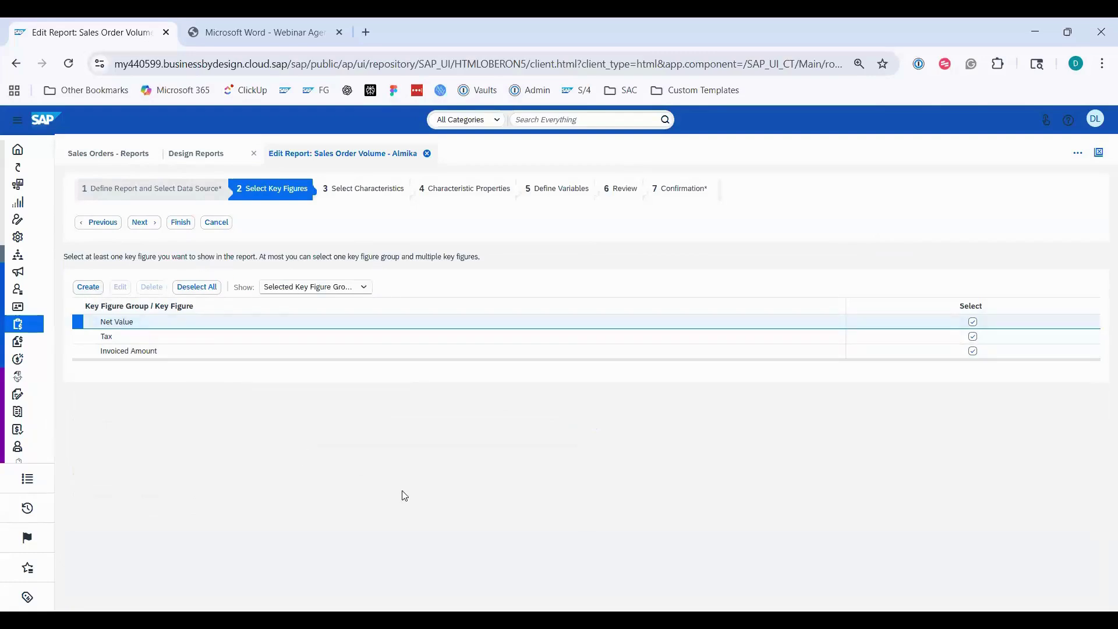
# Draft a calculated key figure named Gross Amount with the formula [Net Value] + [Tax].
pyautogui.click(88, 287)
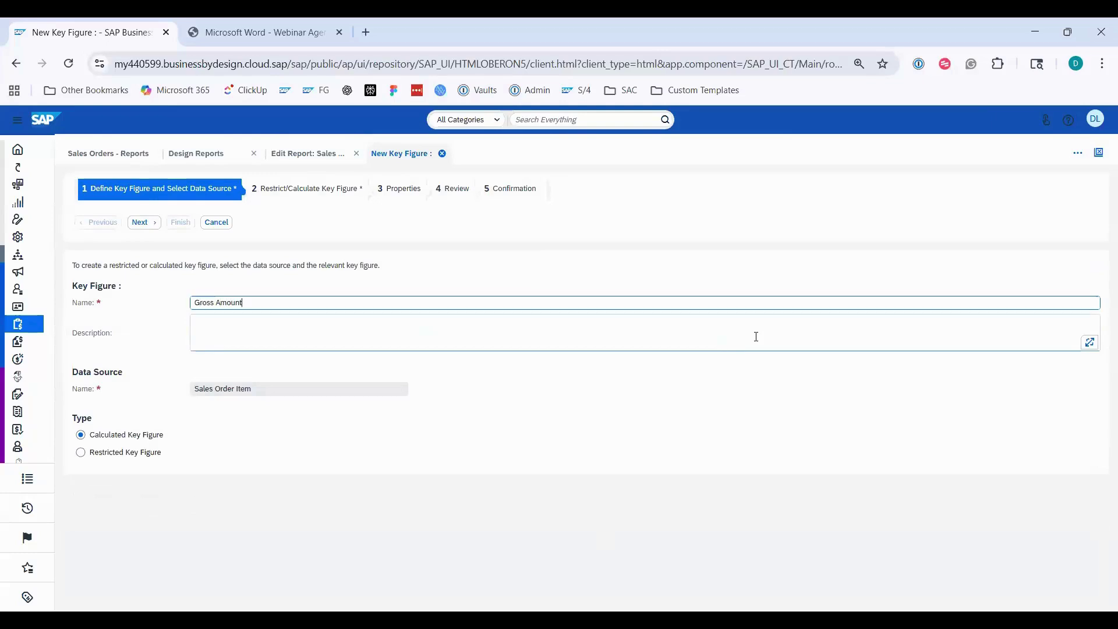
pyautogui.click(149, 223)
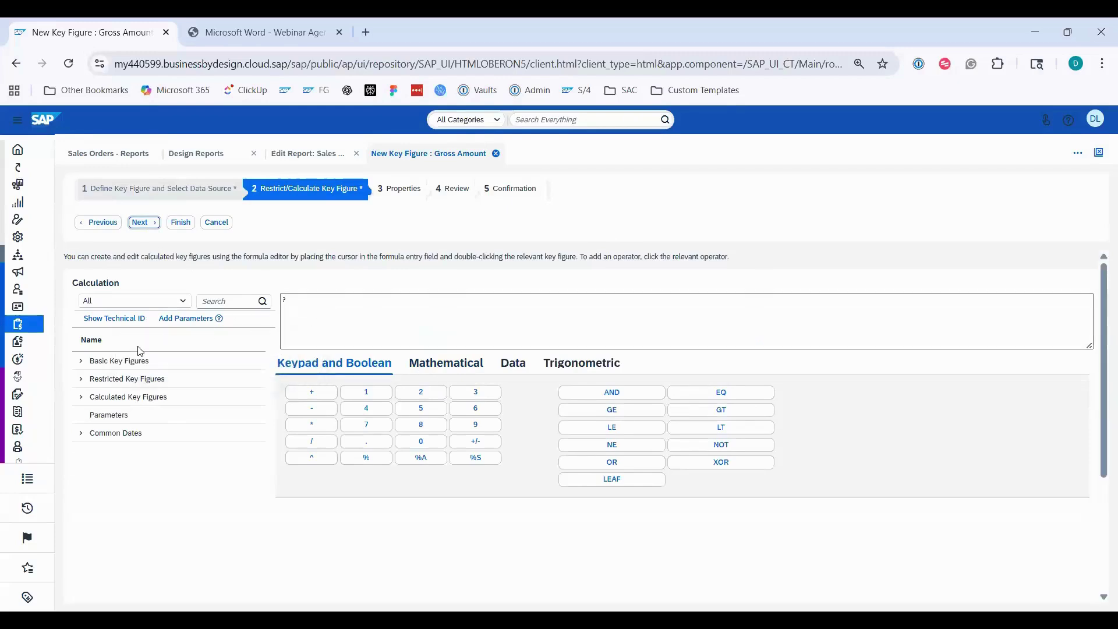
pyautogui.click(81, 365)
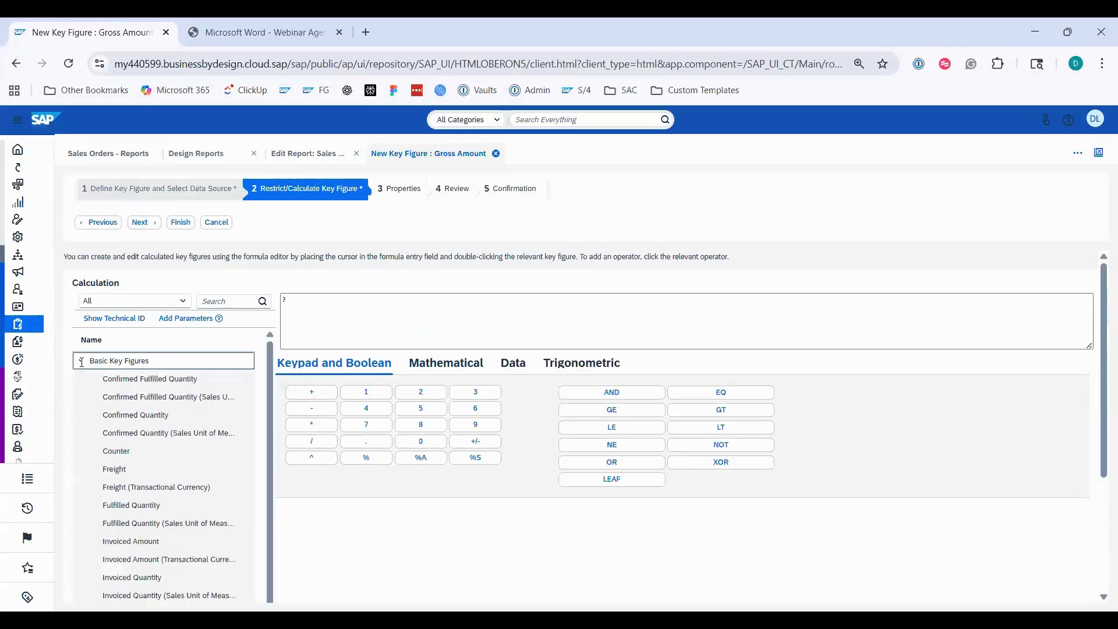
pyautogui.scroll(-1, 163, 454)
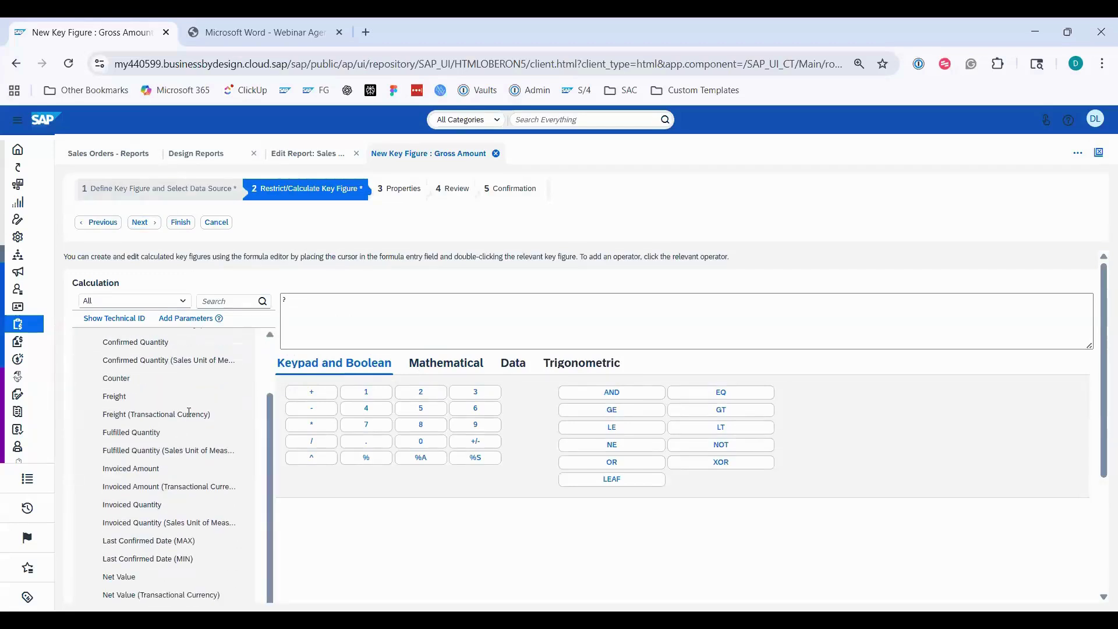
pyautogui.doubleClick(129, 578)
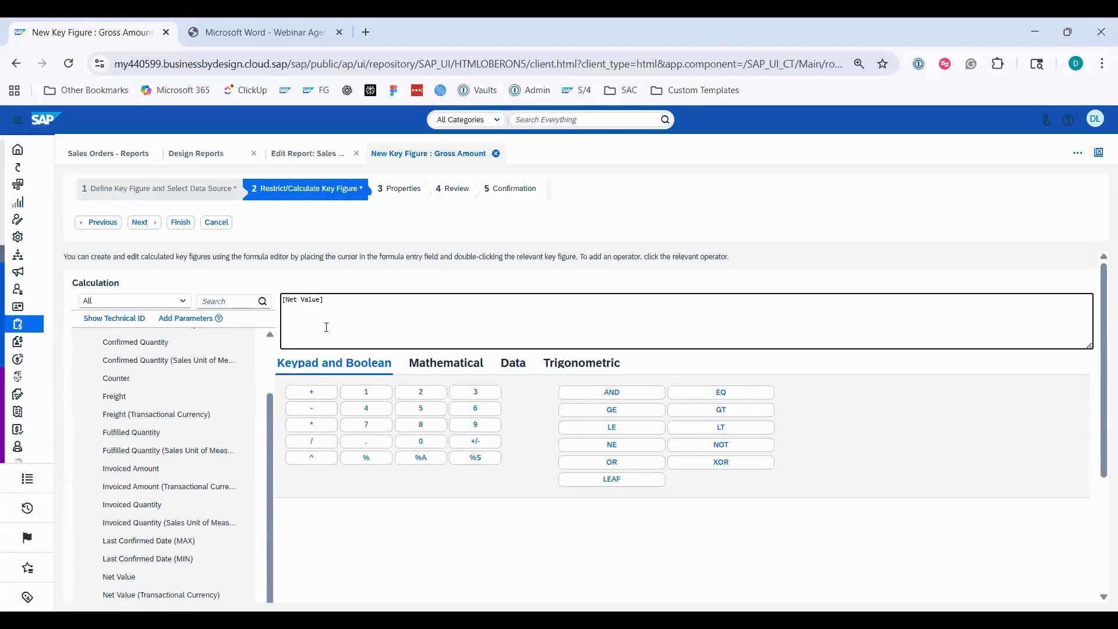
pyautogui.click(311, 394)
pyautogui.scroll(-2, 219, 474)
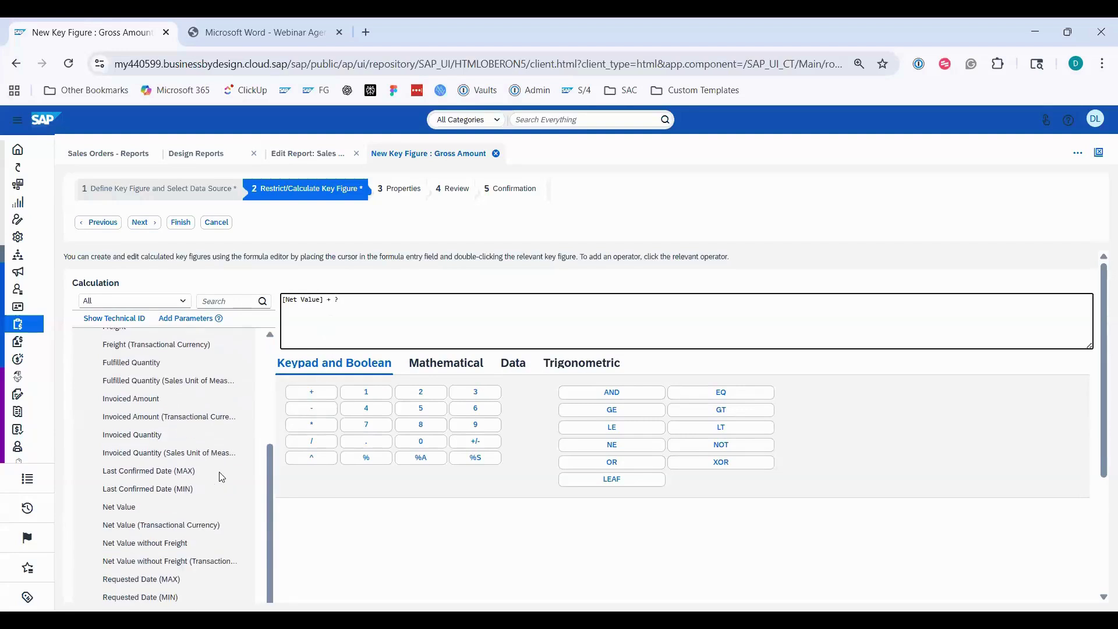
pyautogui.scroll(-4, 174, 477)
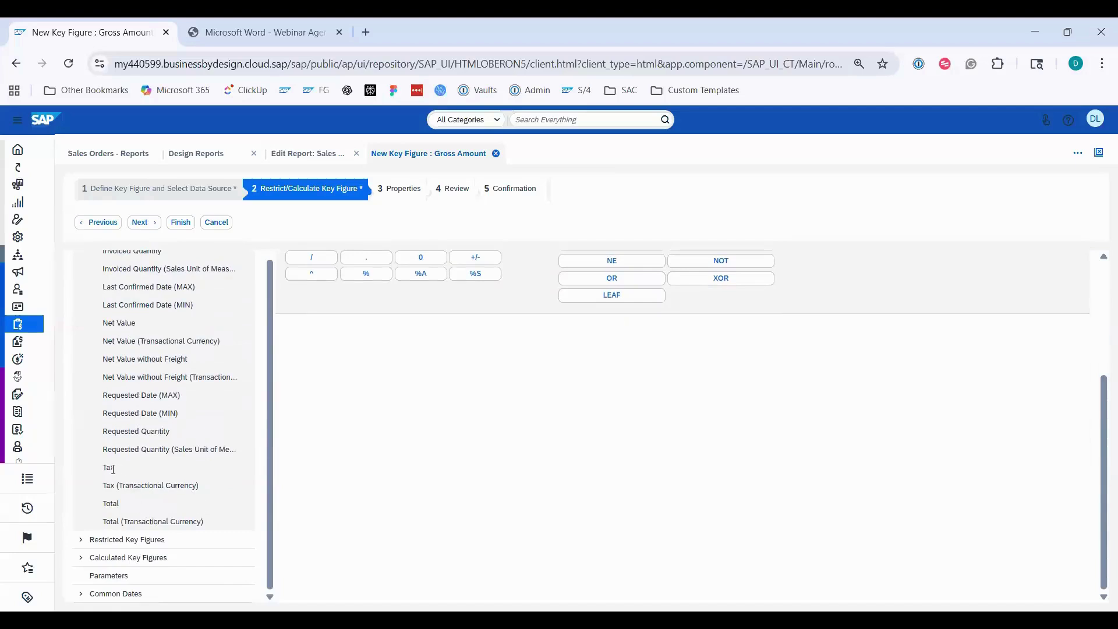
pyautogui.doubleClick(109, 467)
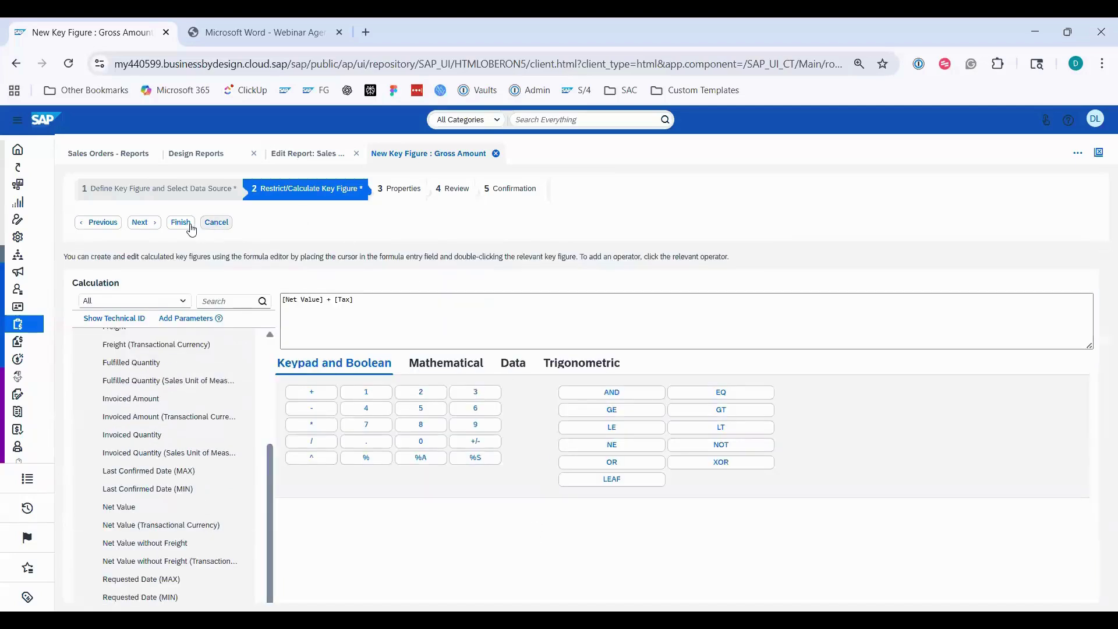
# Check the existing calculated key figures and discard the unsaved Gross Amount draft.
pyautogui.scroll(3, 214, 411)
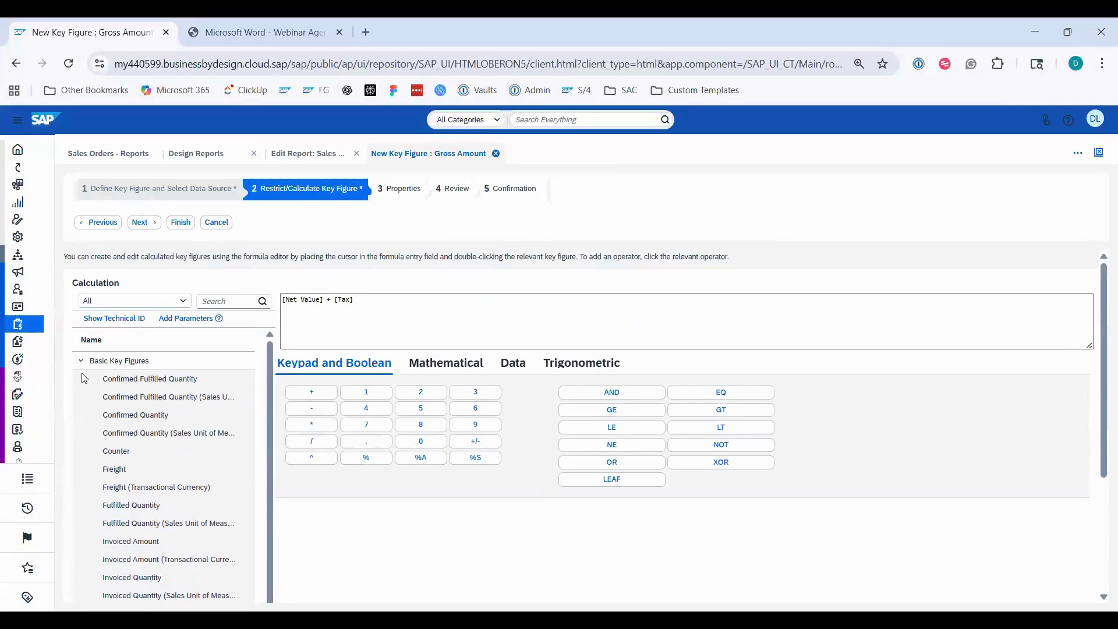
pyautogui.click(81, 361)
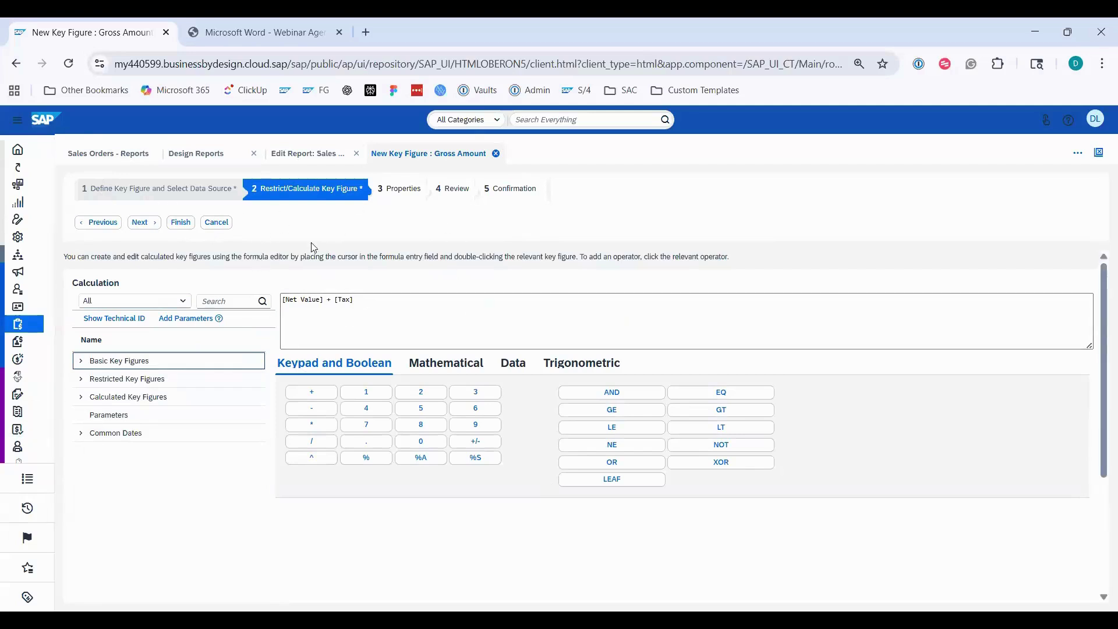
pyautogui.click(81, 398)
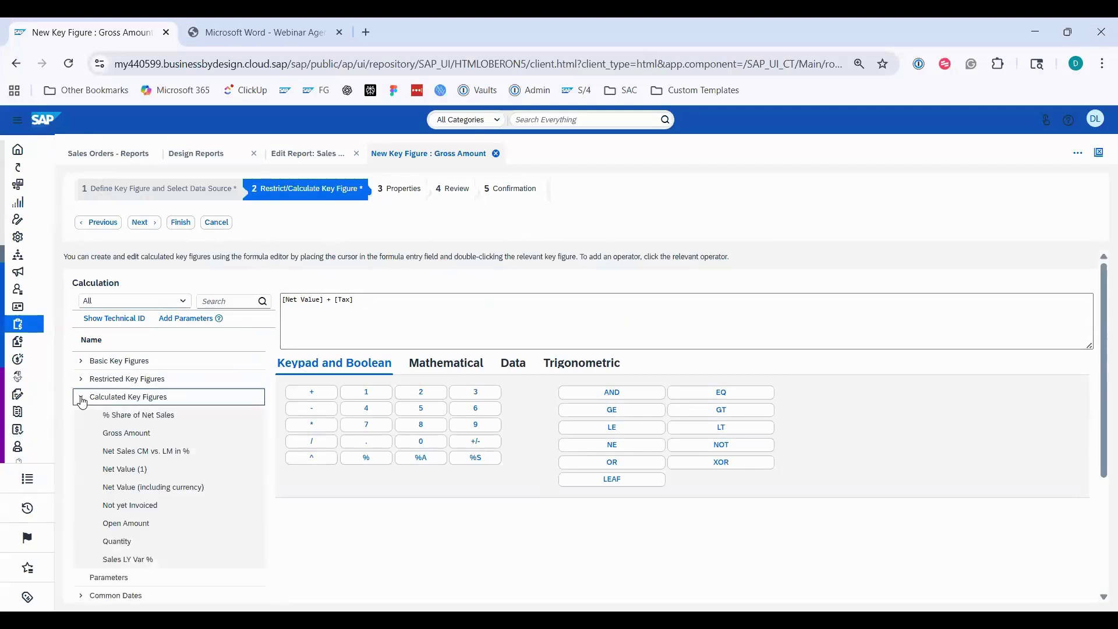
pyautogui.click(81, 397)
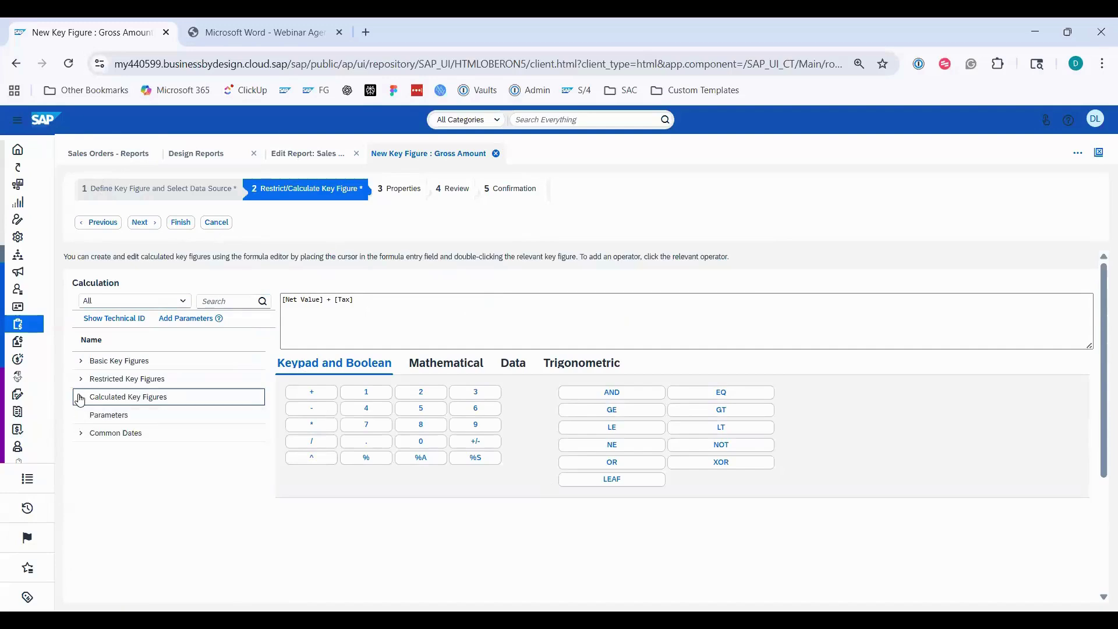
pyautogui.click(81, 398)
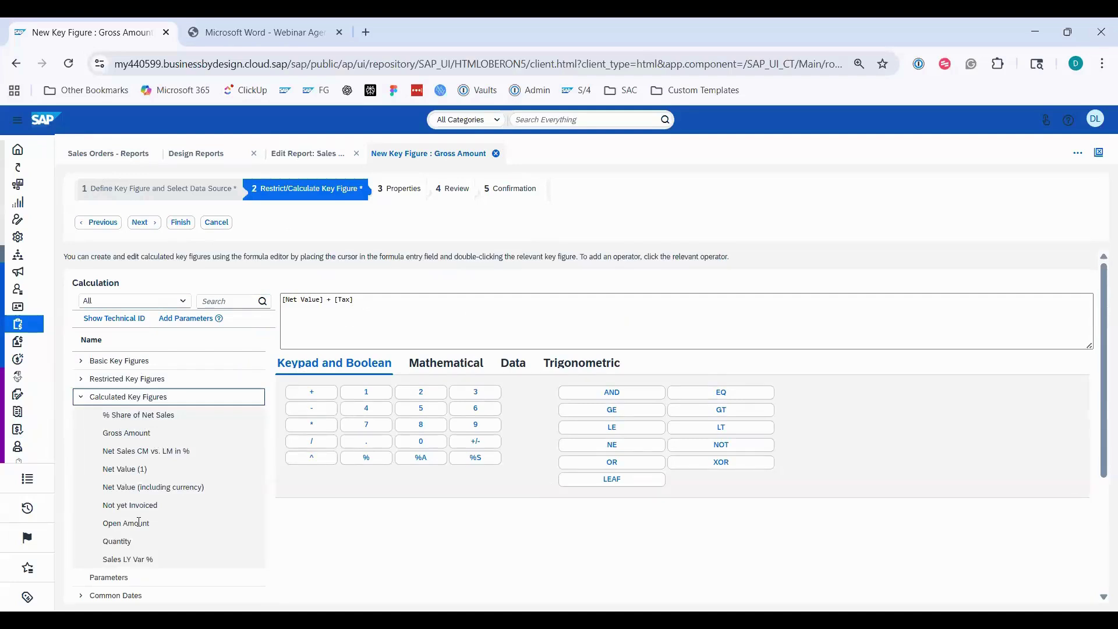
pyautogui.click(81, 399)
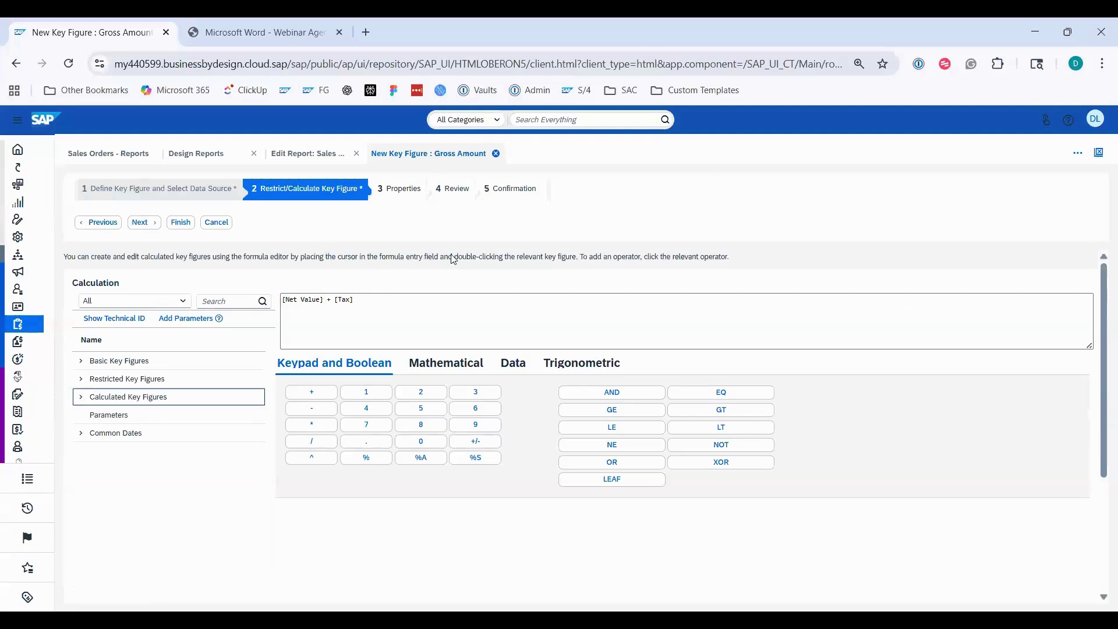
pyautogui.click(222, 227)
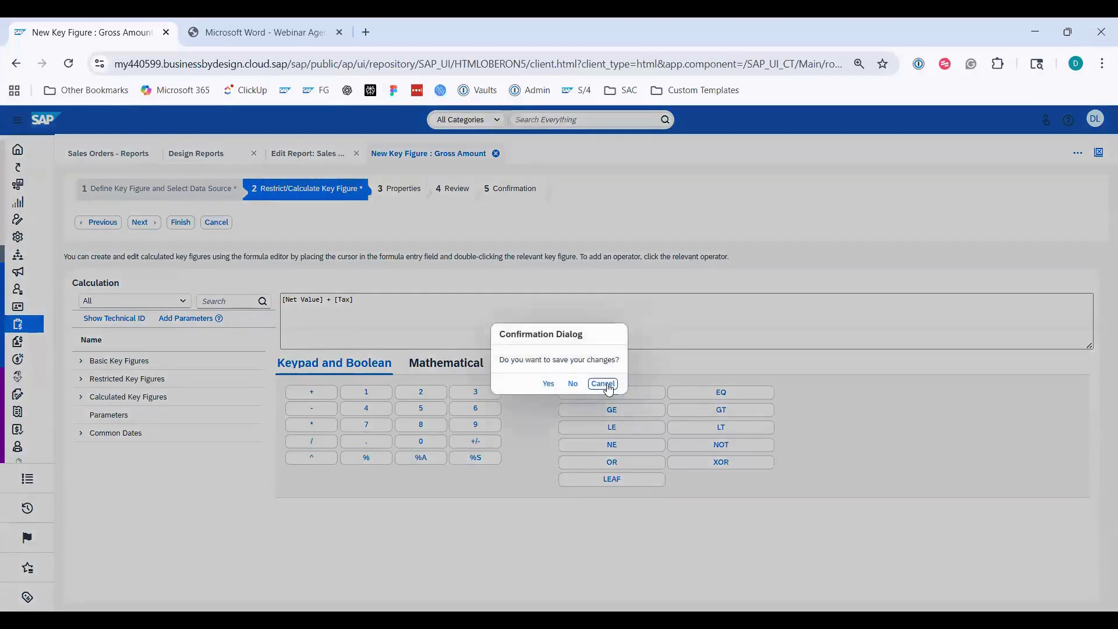
pyautogui.click(574, 384)
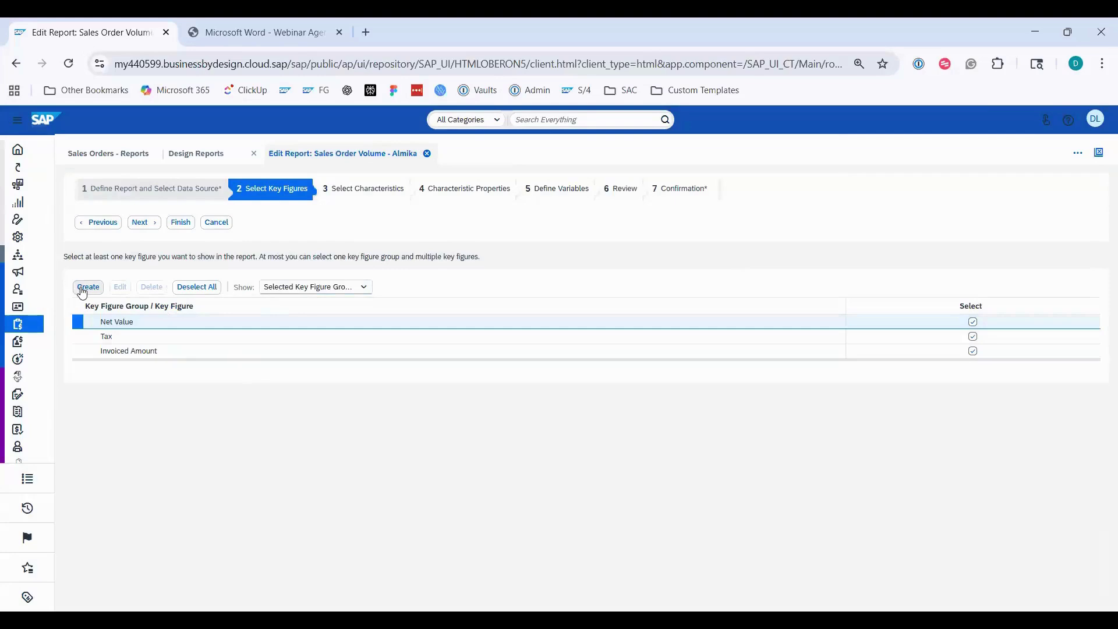
# Draft a calculated key figure named Open Amount with the formula [Net Value] - [Invoiced Amount] and discard it without saving.
pyautogui.click(87, 287)
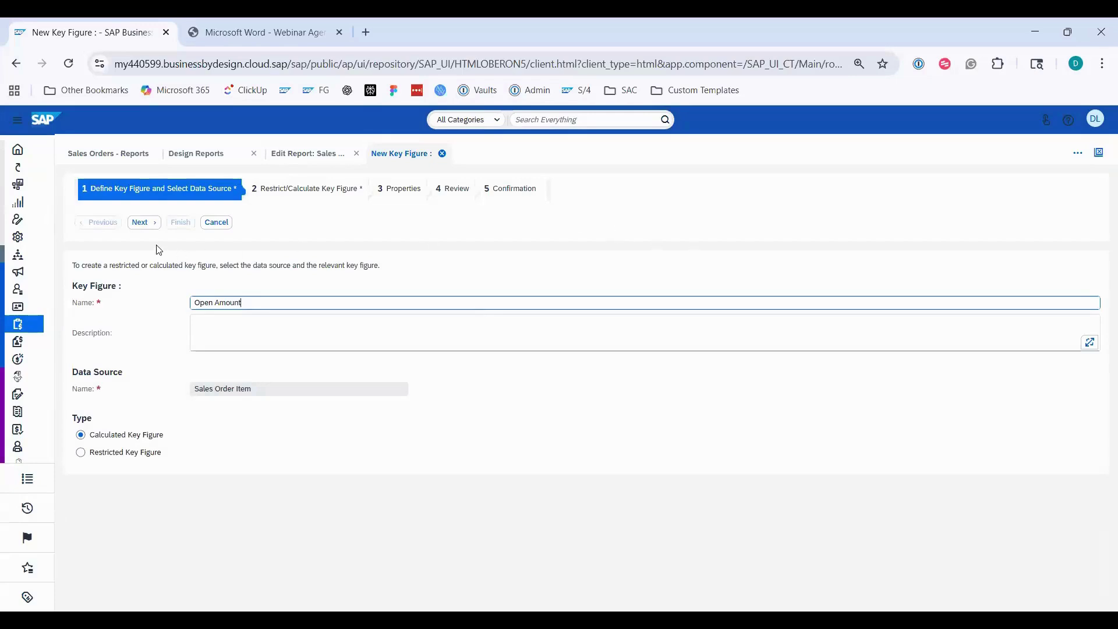
pyautogui.click(141, 222)
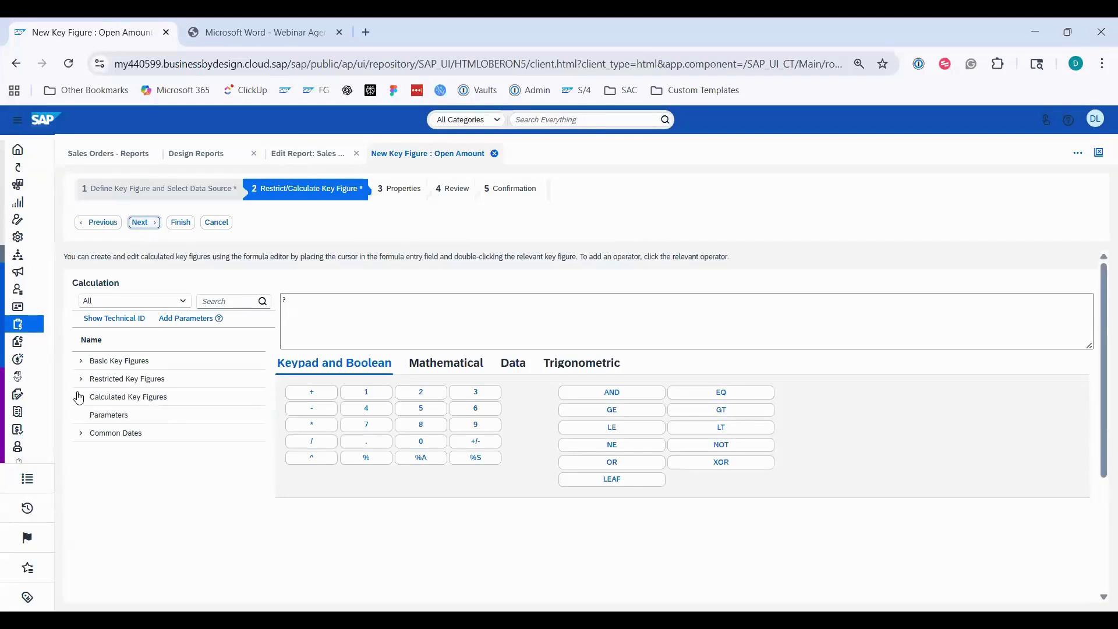
pyautogui.click(82, 362)
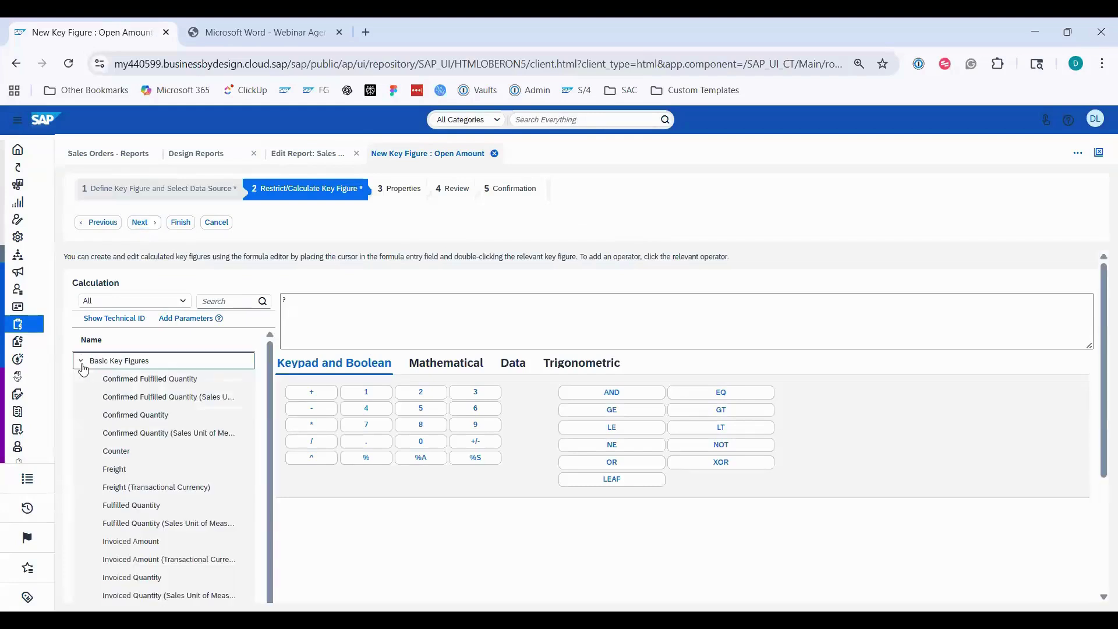
pyautogui.scroll(-5, 212, 519)
pyautogui.doubleClick(127, 508)
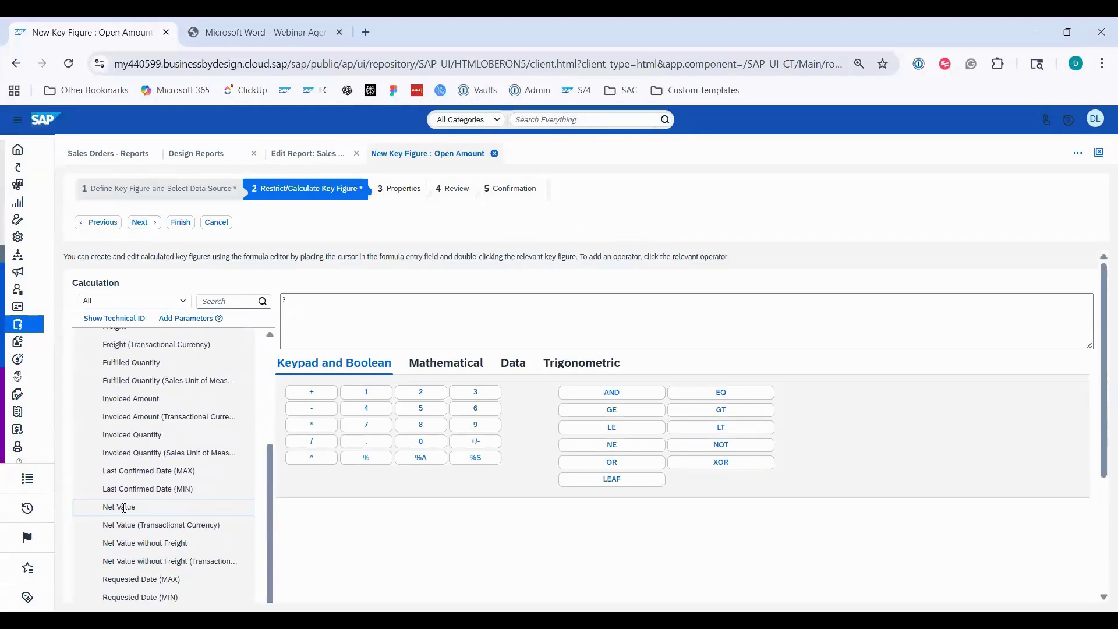
pyautogui.click(321, 409)
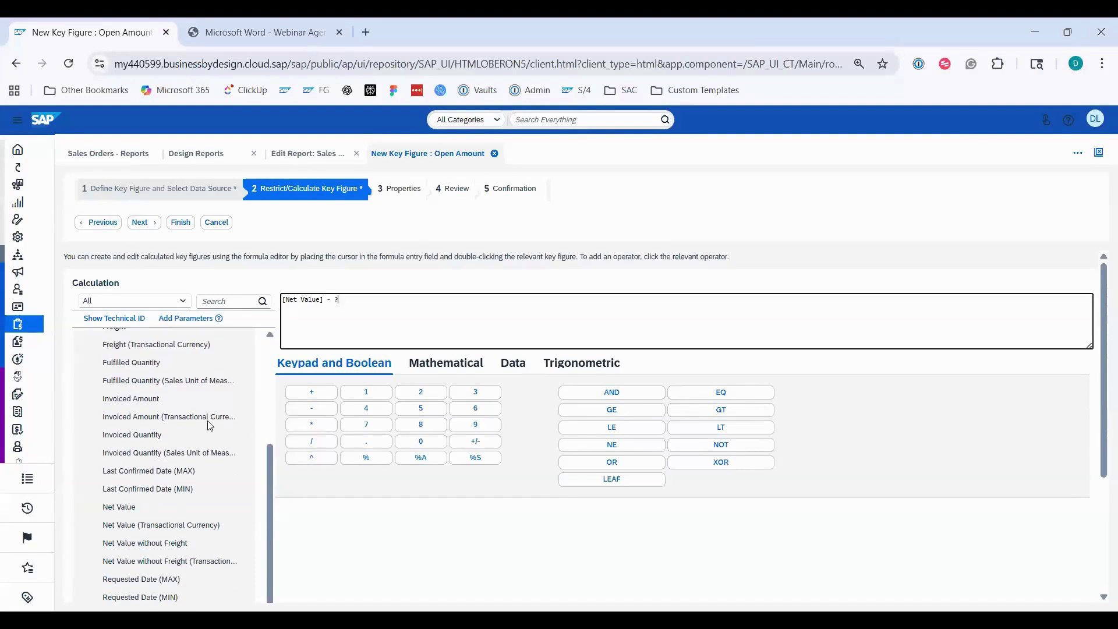
pyautogui.doubleClick(147, 400)
pyautogui.click(216, 221)
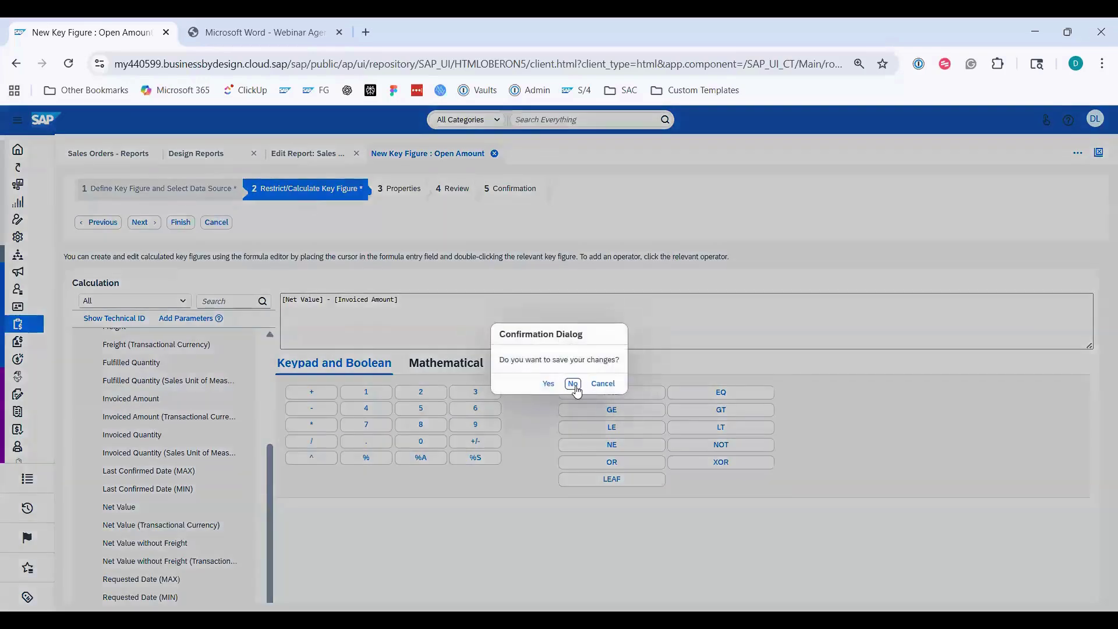
pyautogui.click(573, 383)
# Show all key figures, add the existing Gross Amount and Open Amount to the report, and finish the edit.
pyautogui.click(361, 288)
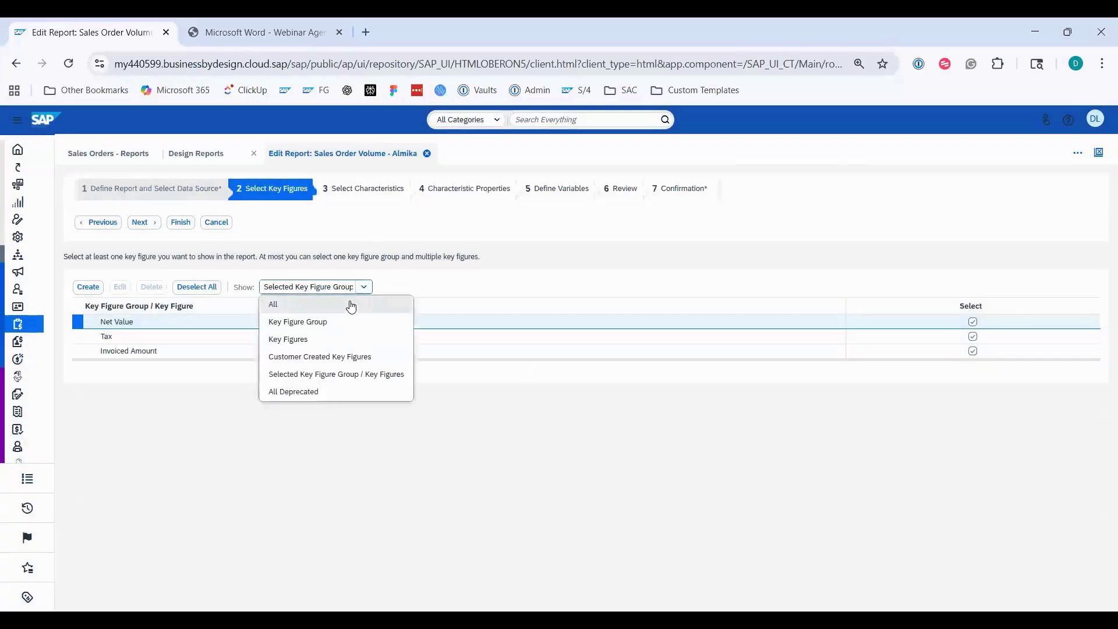
pyautogui.click(349, 301)
pyautogui.scroll(-6, 271, 515)
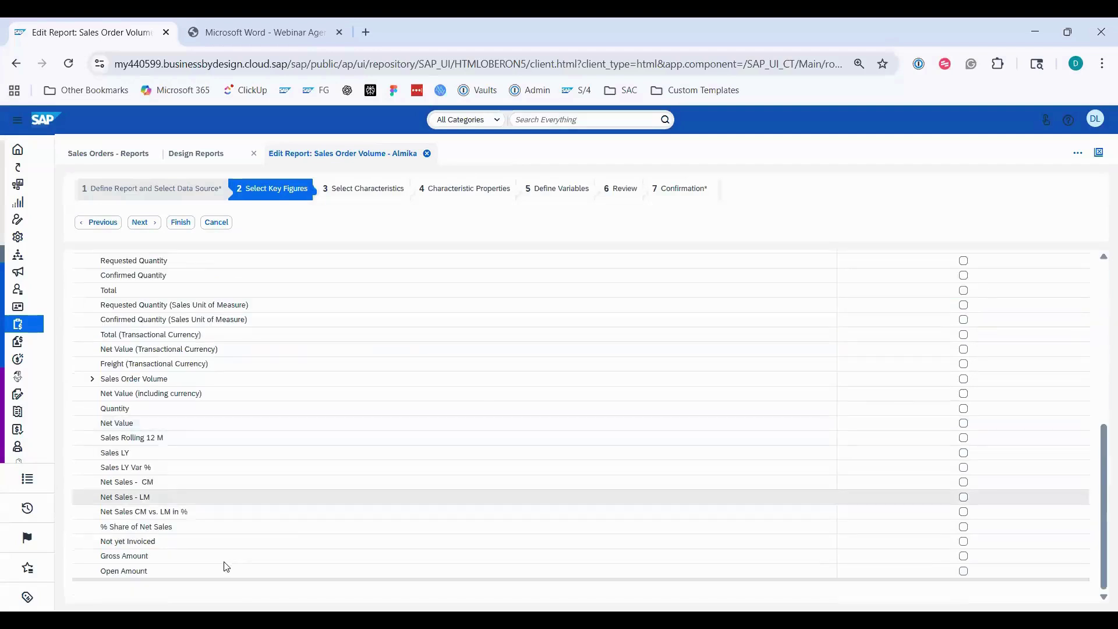
pyautogui.click(964, 557)
pyautogui.click(964, 571)
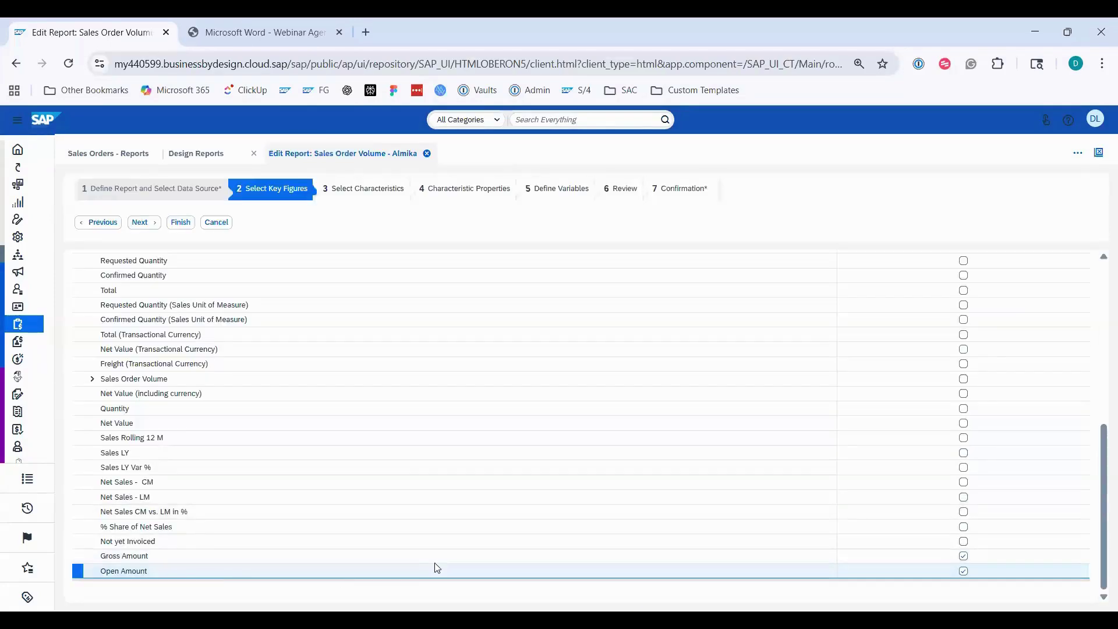
pyautogui.click(179, 222)
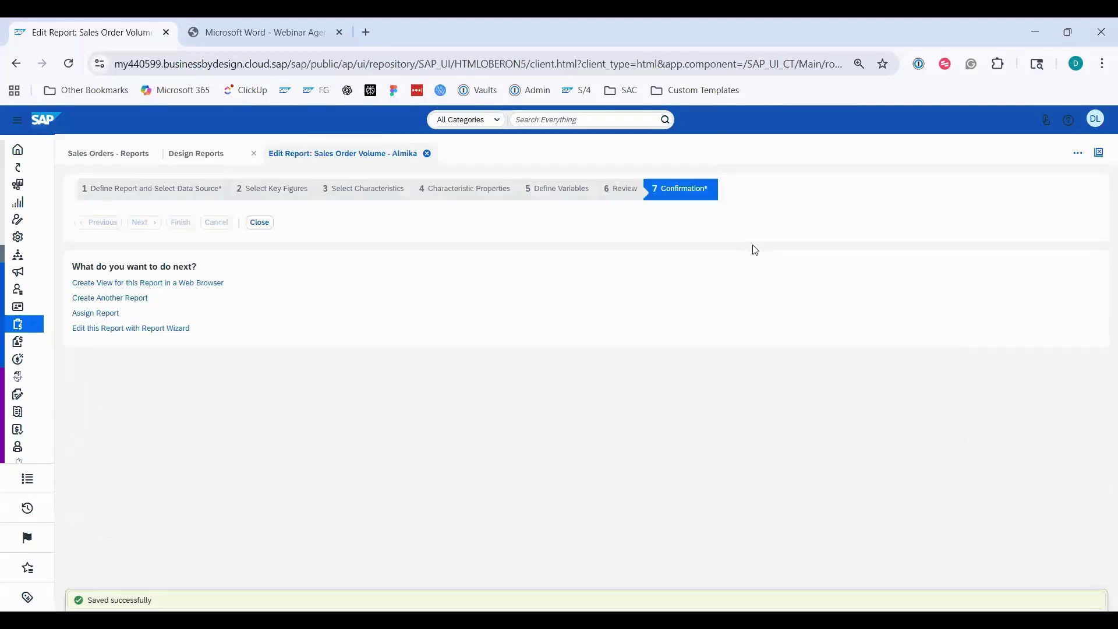
# Open the report for creating a view, run it, and set its start option to Show Selection Area and Start Report.
pyautogui.click(211, 285)
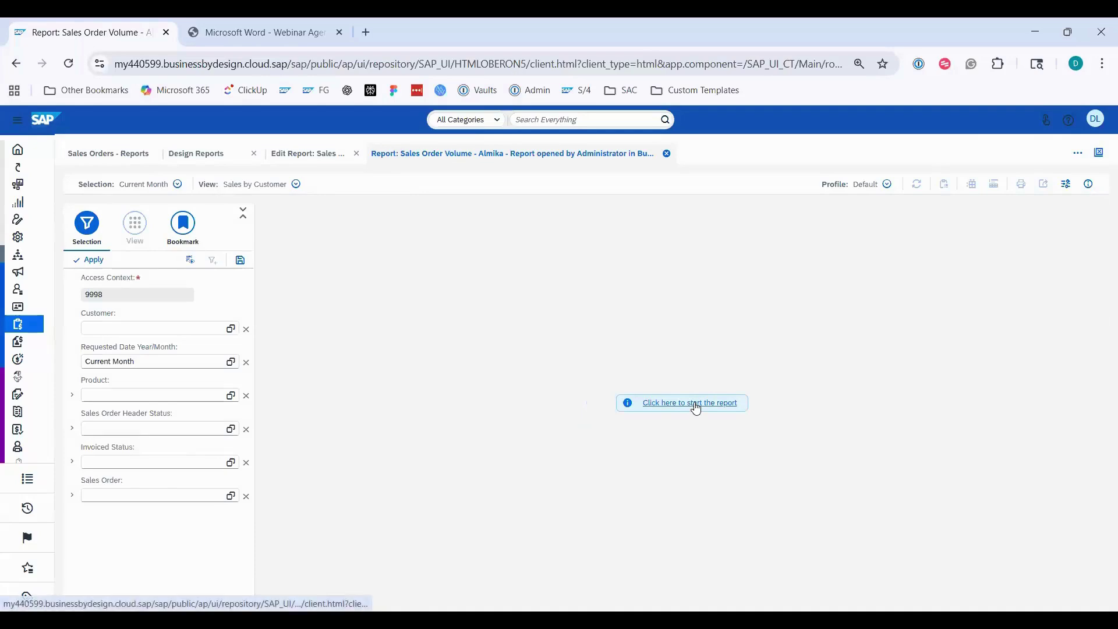
pyautogui.click(696, 408)
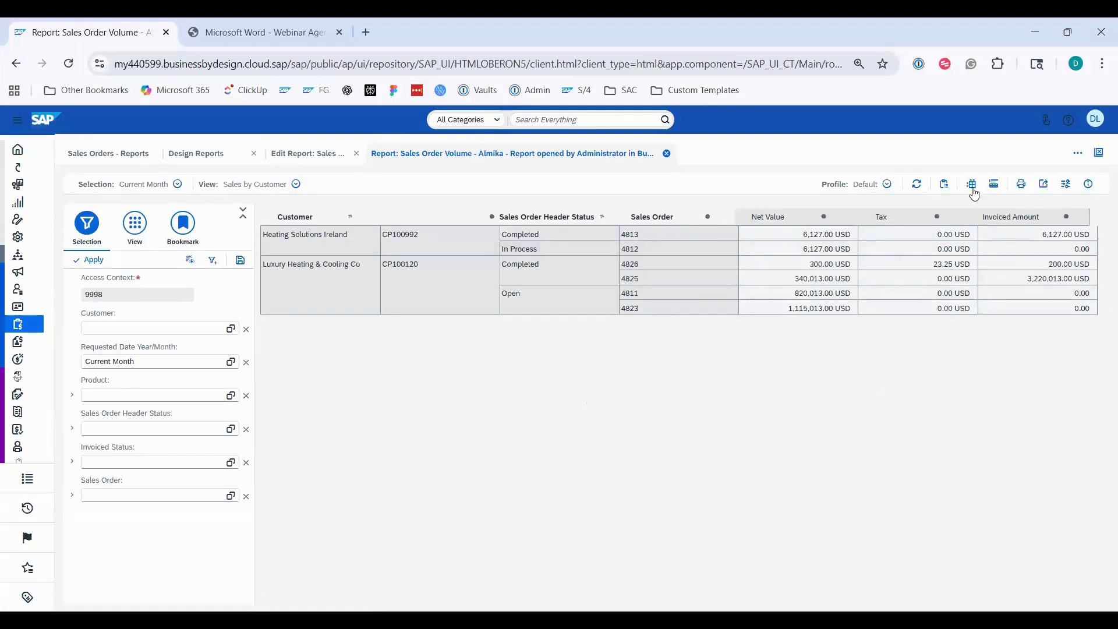
pyautogui.click(1067, 184)
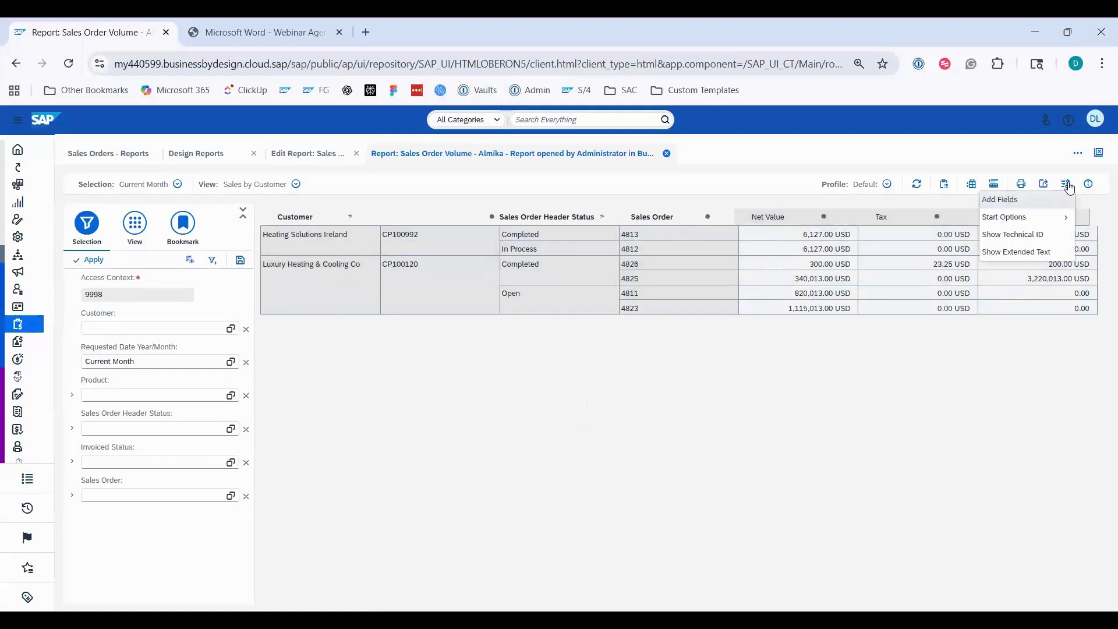
pyautogui.moveTo(1051, 221)
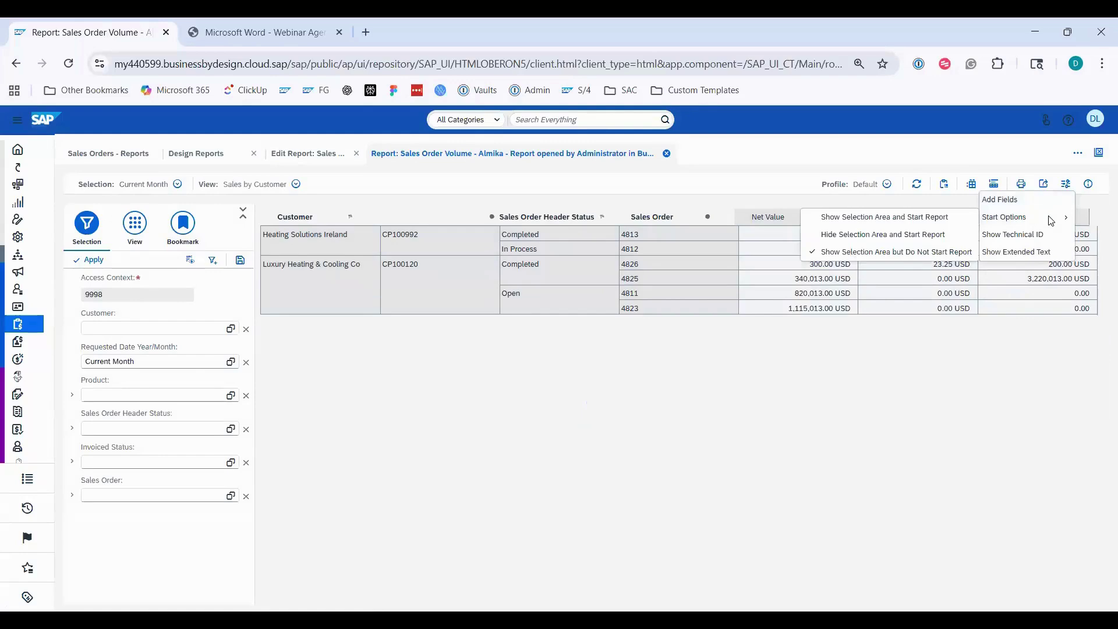
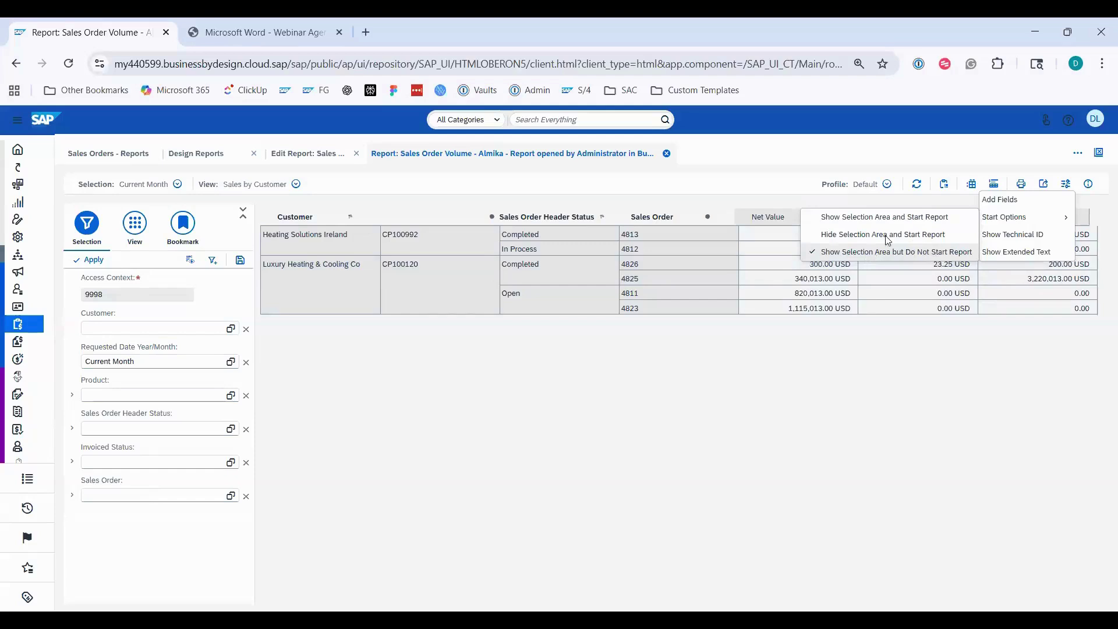
pyautogui.click(856, 223)
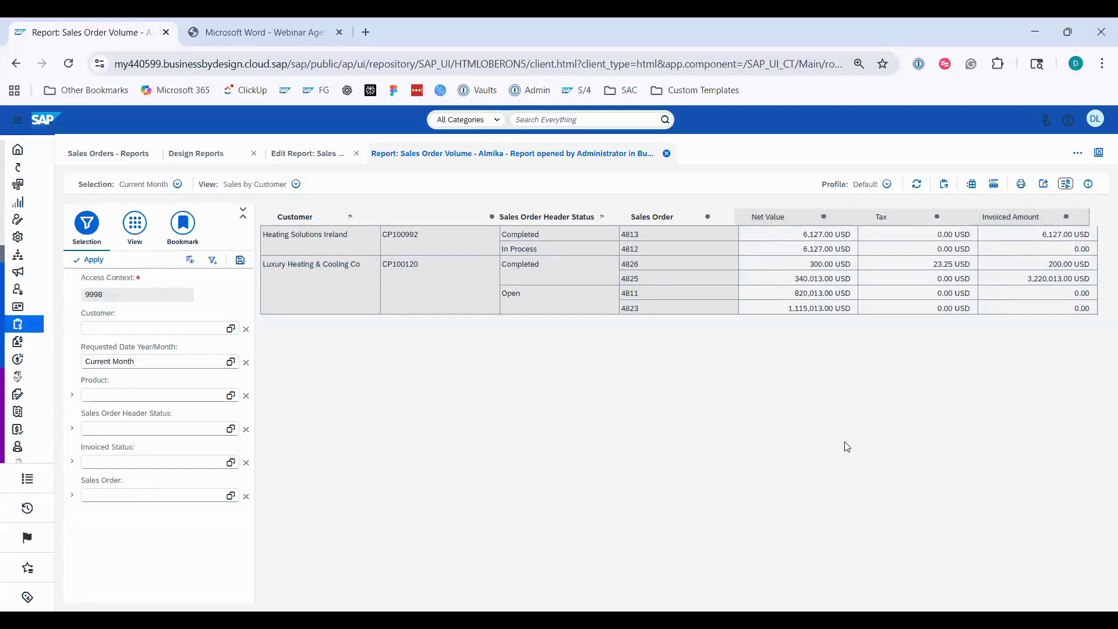
# Close the report, reopen it for creating a view, and display its row and column fields.
pyautogui.click(667, 153)
pyautogui.click(196, 283)
pyautogui.click(135, 233)
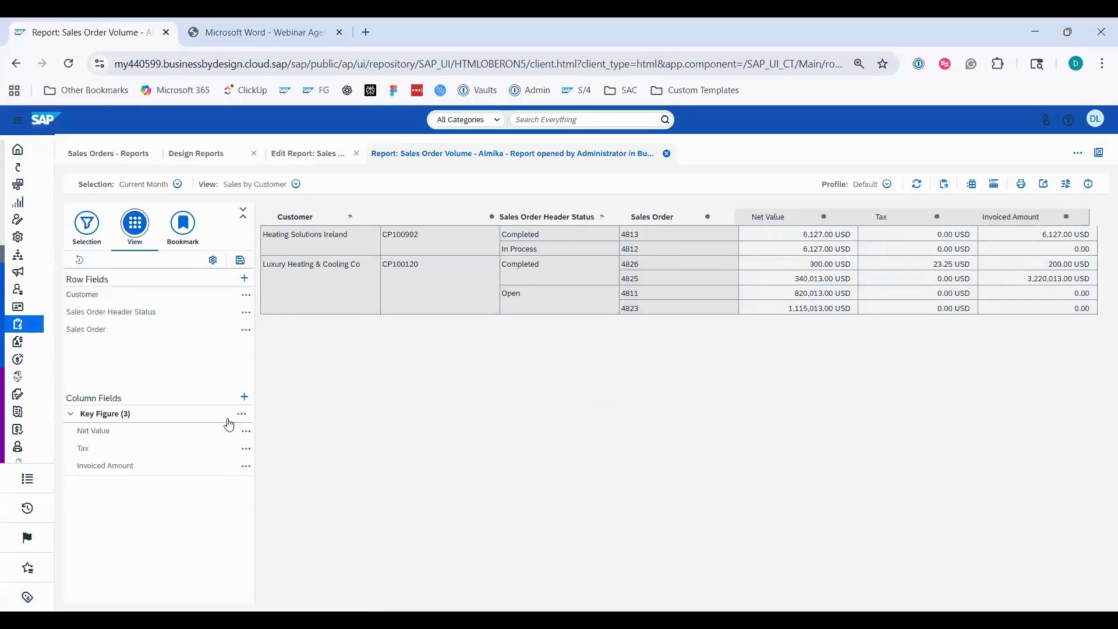
# Add the Open Amount and Gross Amount key figures to the report's column fields.
pyautogui.click(244, 397)
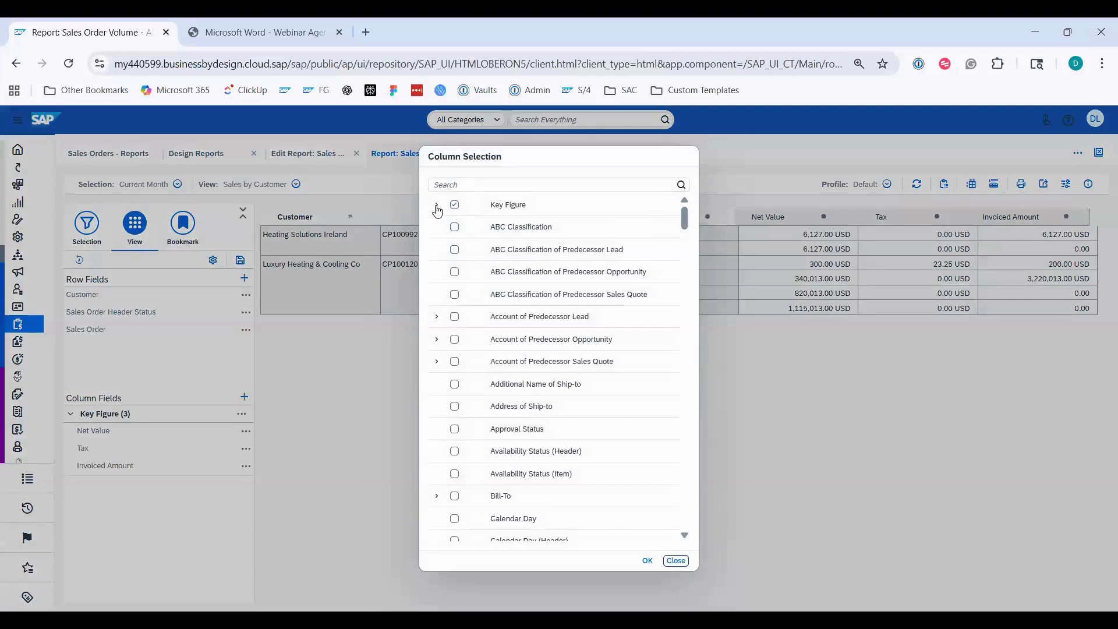
pyautogui.click(437, 207)
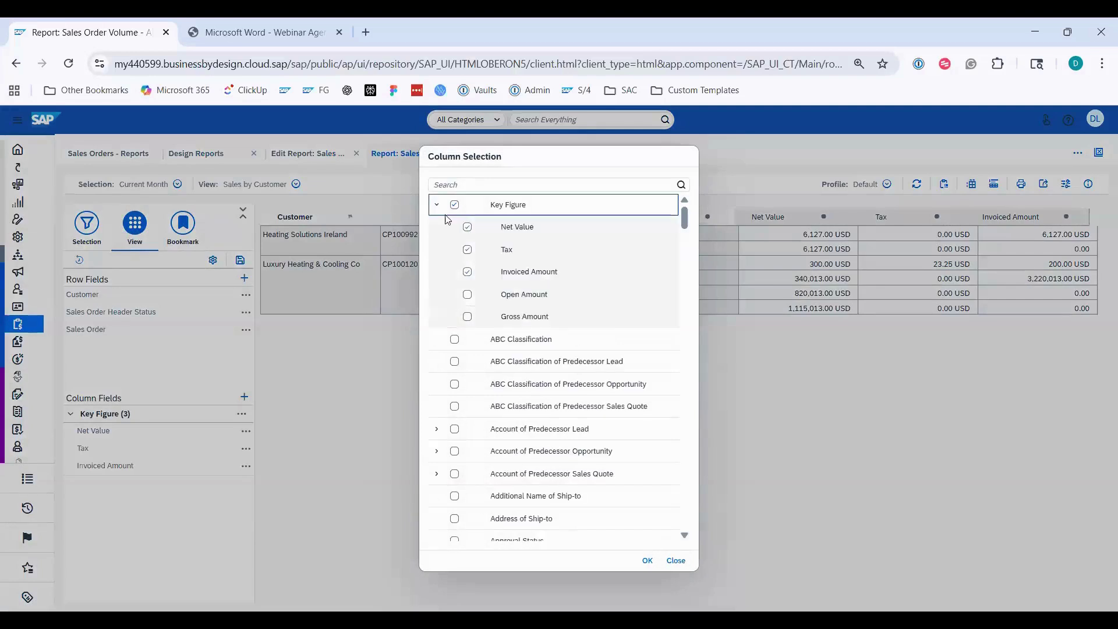
pyautogui.click(469, 297)
pyautogui.click(475, 316)
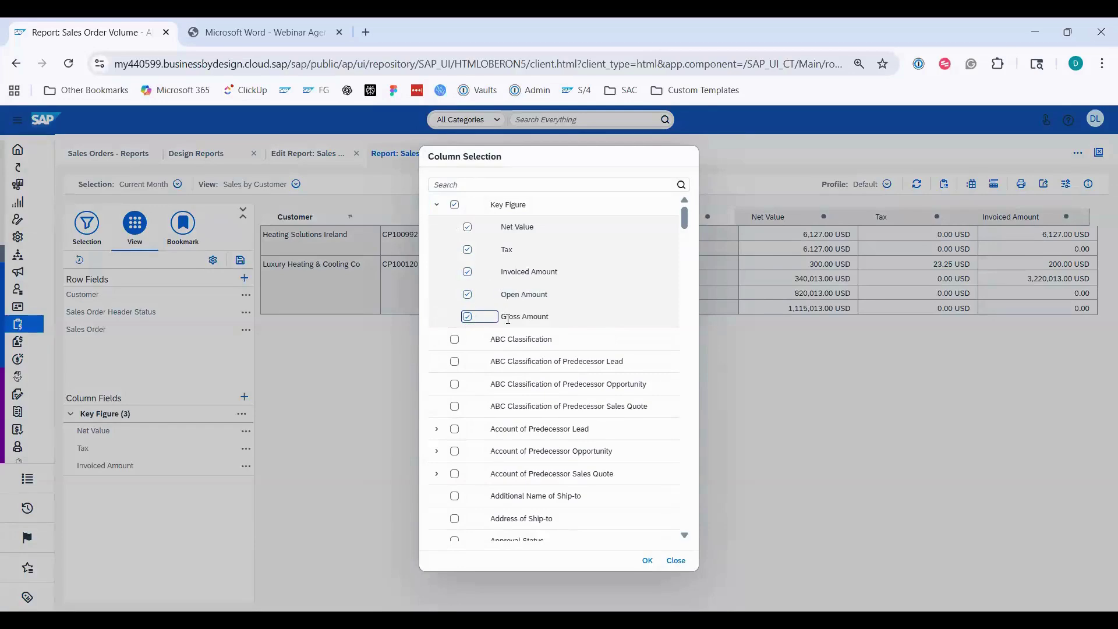
pyautogui.click(648, 561)
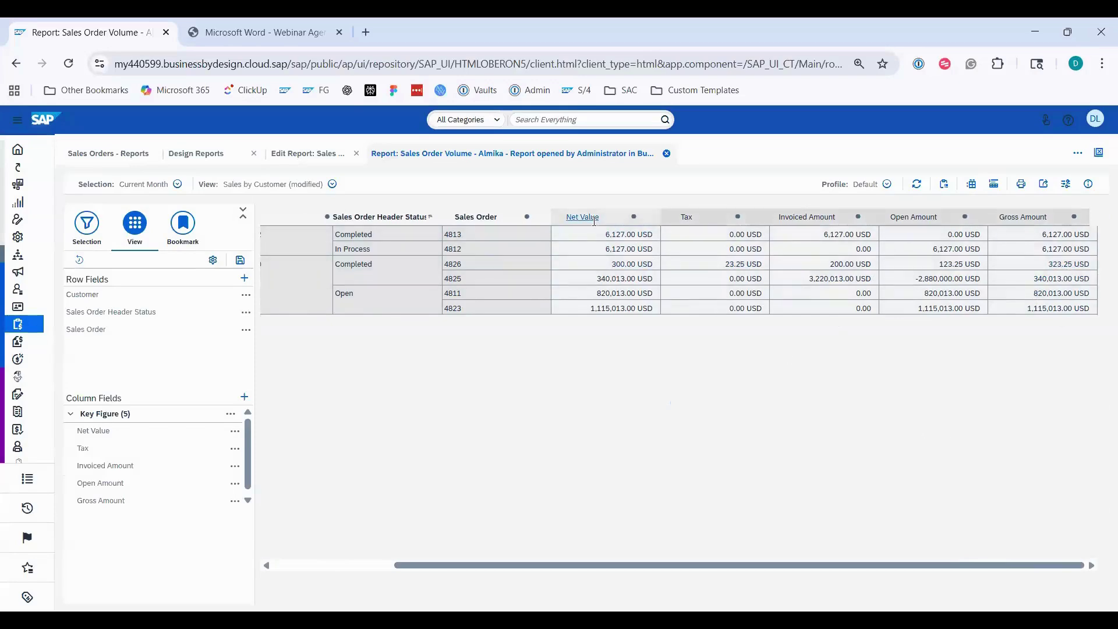
# Remove the Net Value and Tax key figures from the report's columns.
pyautogui.click(600, 241)
pyautogui.click(610, 289)
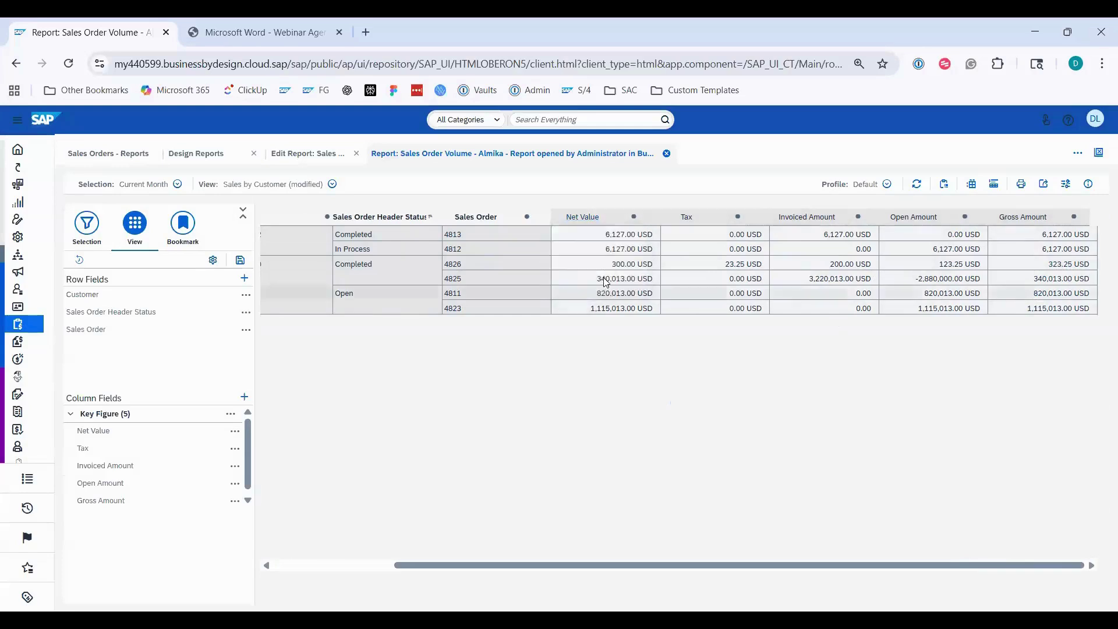
pyautogui.click(734, 220)
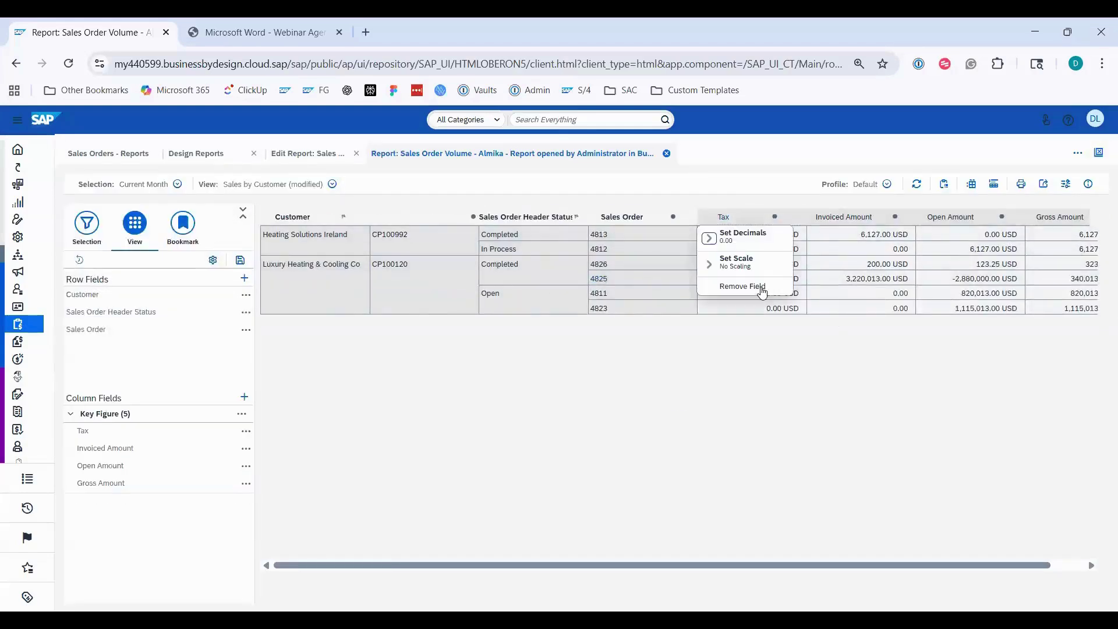
pyautogui.click(762, 291)
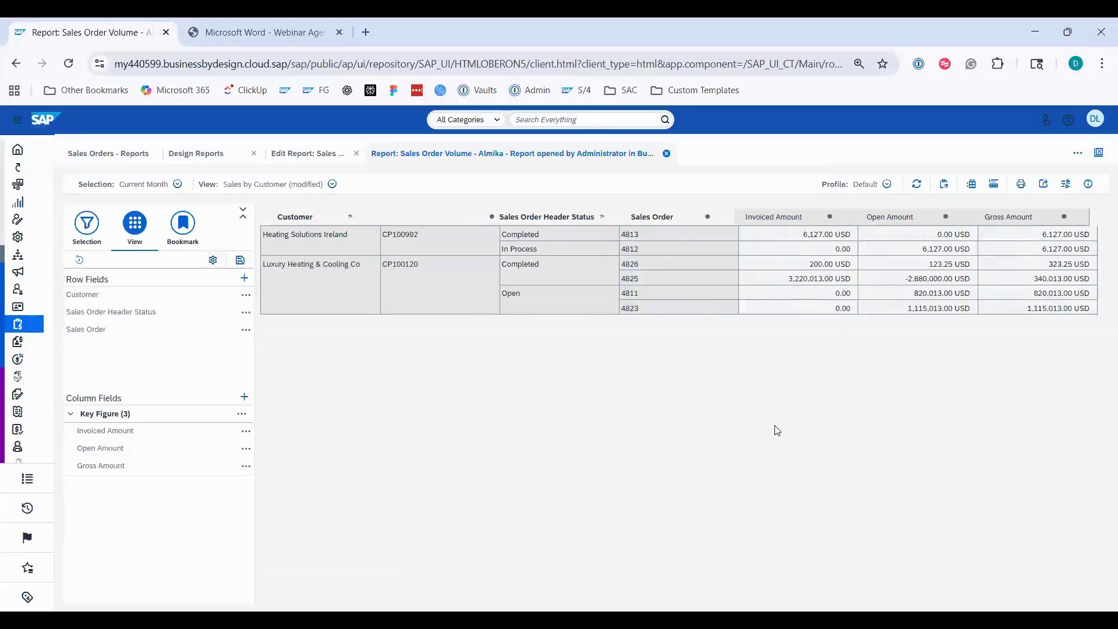
# Reorder the view fields so Gross Amount comes before Invoiced Amount and Sales Order Header Status follows Sales Order.
pyautogui.moveTo(191, 465); pyautogui.dragTo(190, 430)
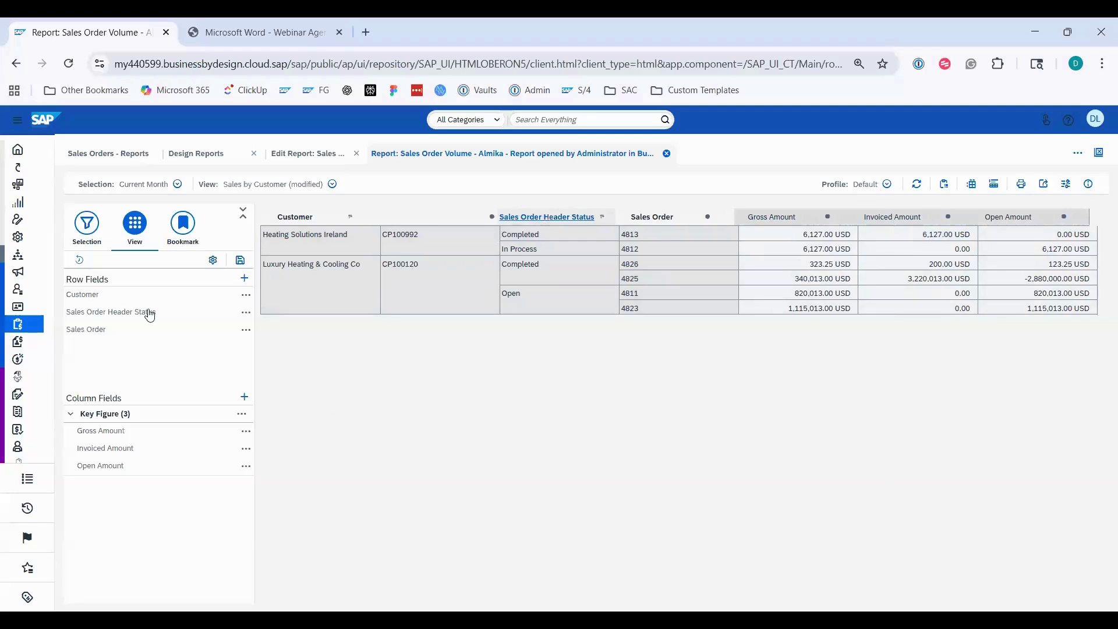
pyautogui.moveTo(149, 314); pyautogui.dragTo(149, 331)
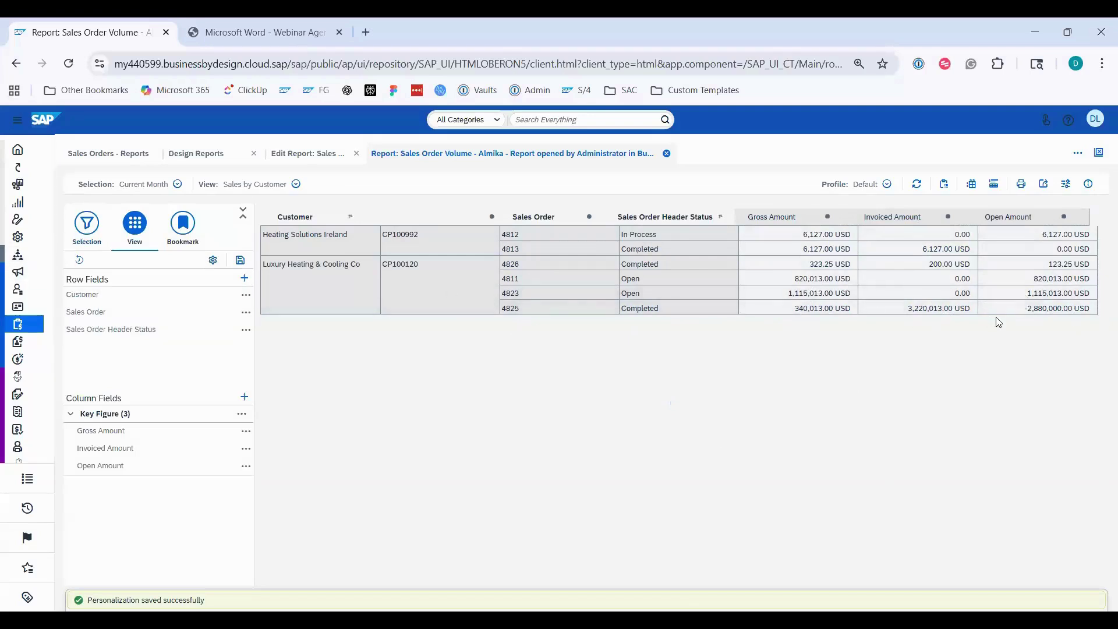
# Show the report's selection criteria and check the filter options of the Sales Order field.
pyautogui.click(87, 223)
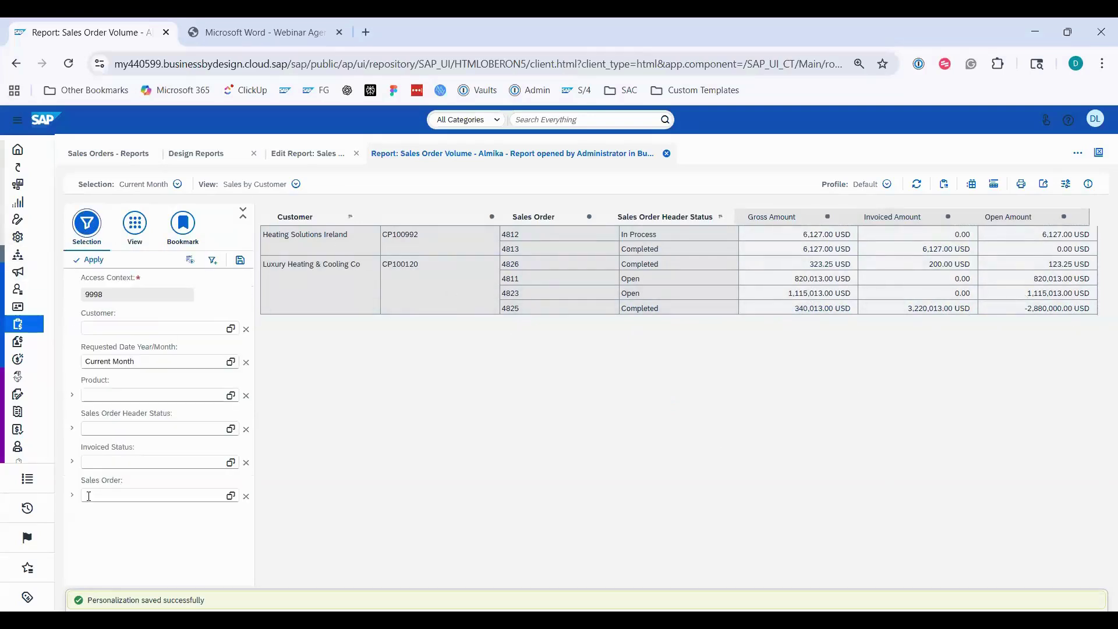
pyautogui.click(71, 495)
pyautogui.click(73, 497)
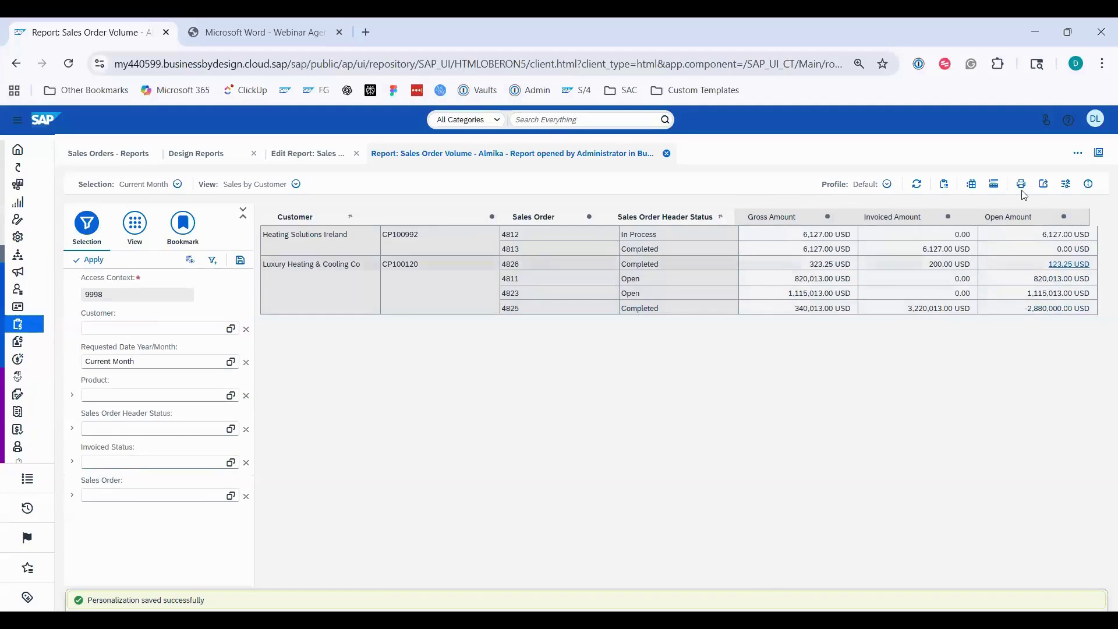
# Add the Sales Order attribute of the Sales Order characteristic to both the report and the selection fields.
pyautogui.click(1066, 185)
pyautogui.click(1040, 202)
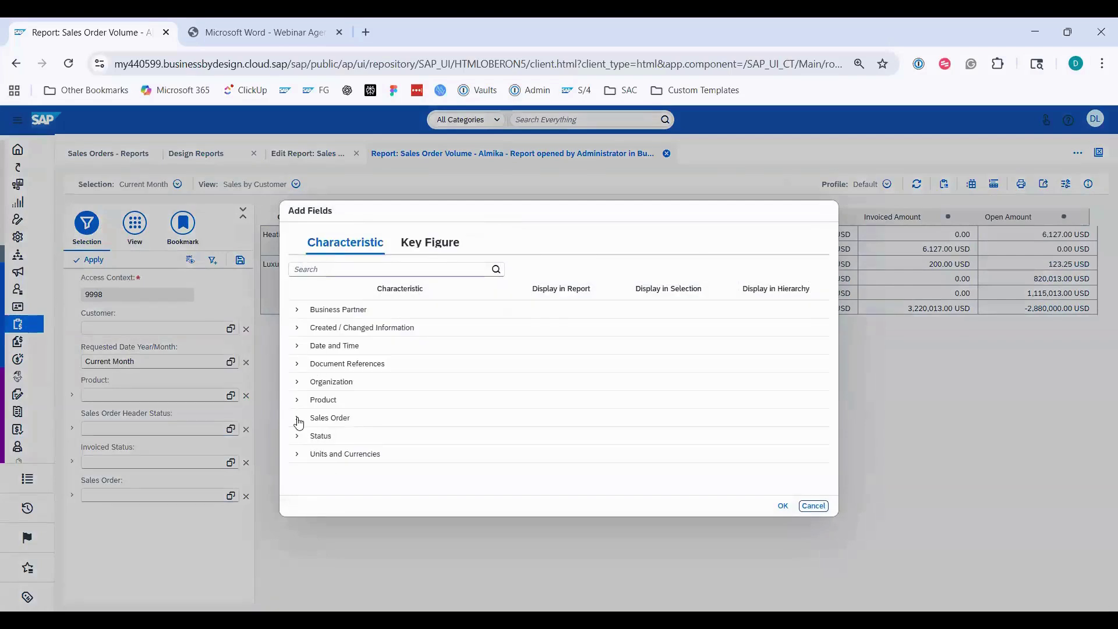
pyautogui.click(298, 418)
pyautogui.scroll(-3, 457, 409)
pyautogui.scroll(-2, 458, 403)
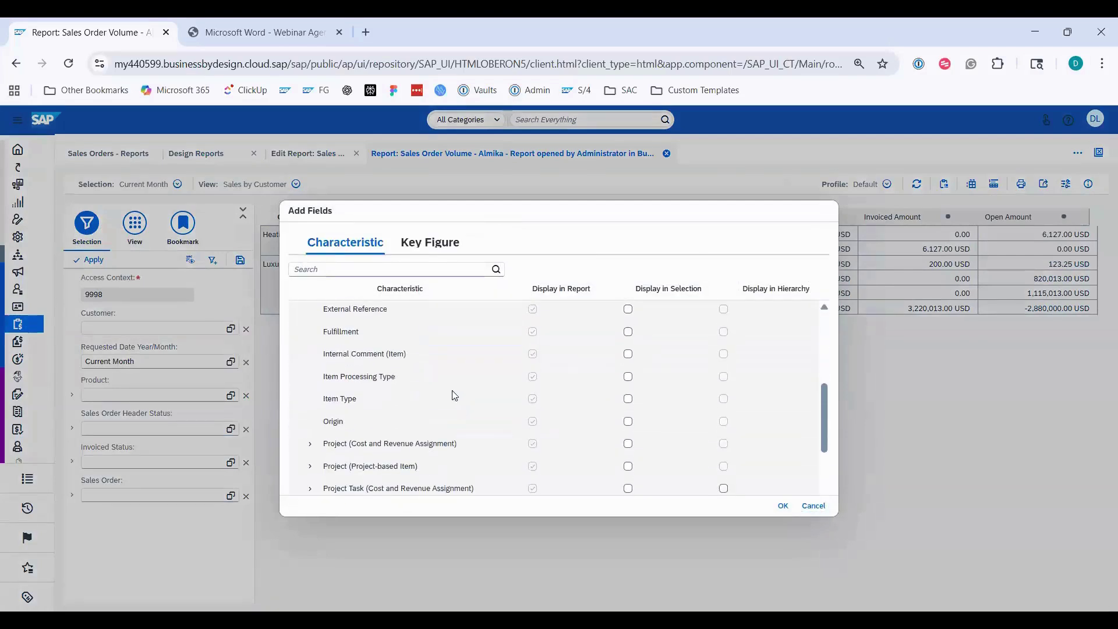
pyautogui.scroll(-5, 442, 391)
pyautogui.click(306, 401)
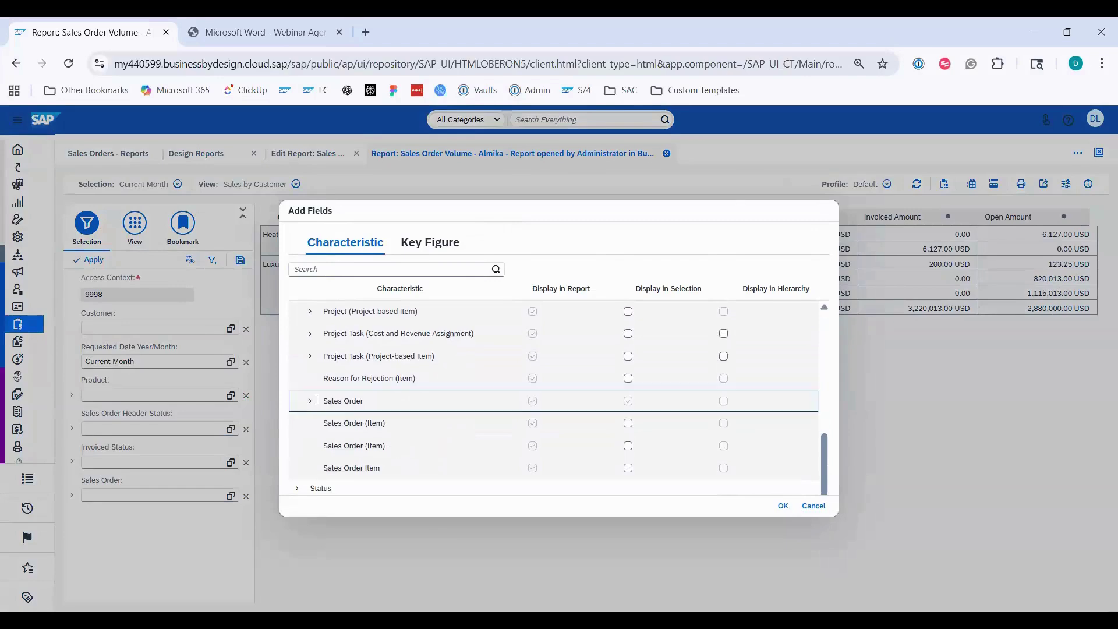
pyautogui.scroll(-10, 431, 388)
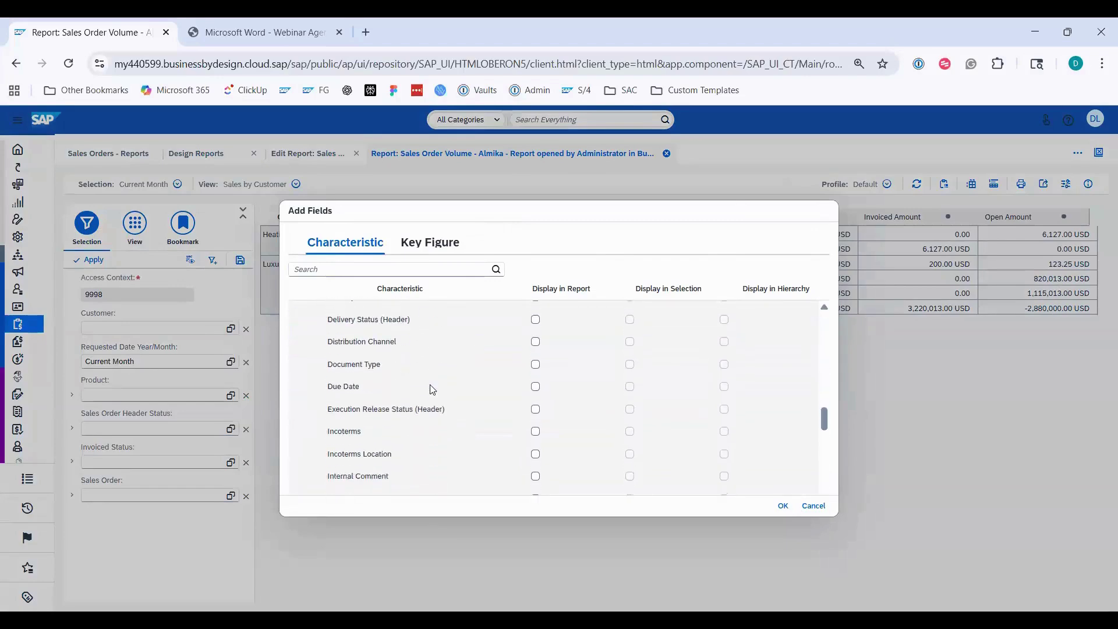
pyautogui.scroll(-10, 432, 389)
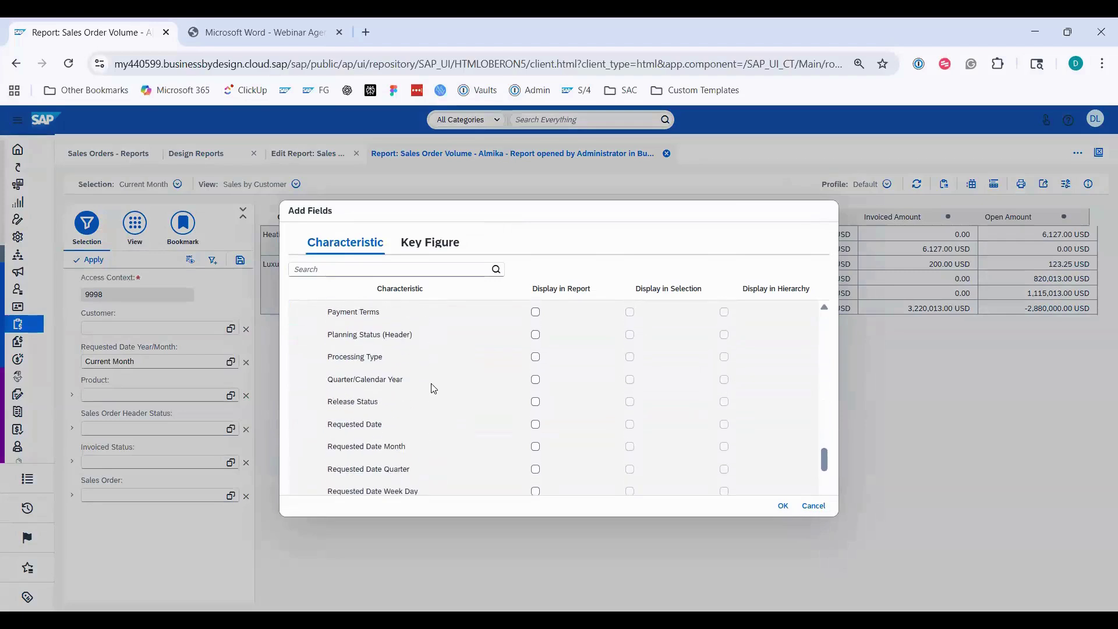
pyautogui.scroll(-3, 434, 388)
pyautogui.click(535, 385)
pyautogui.click(630, 385)
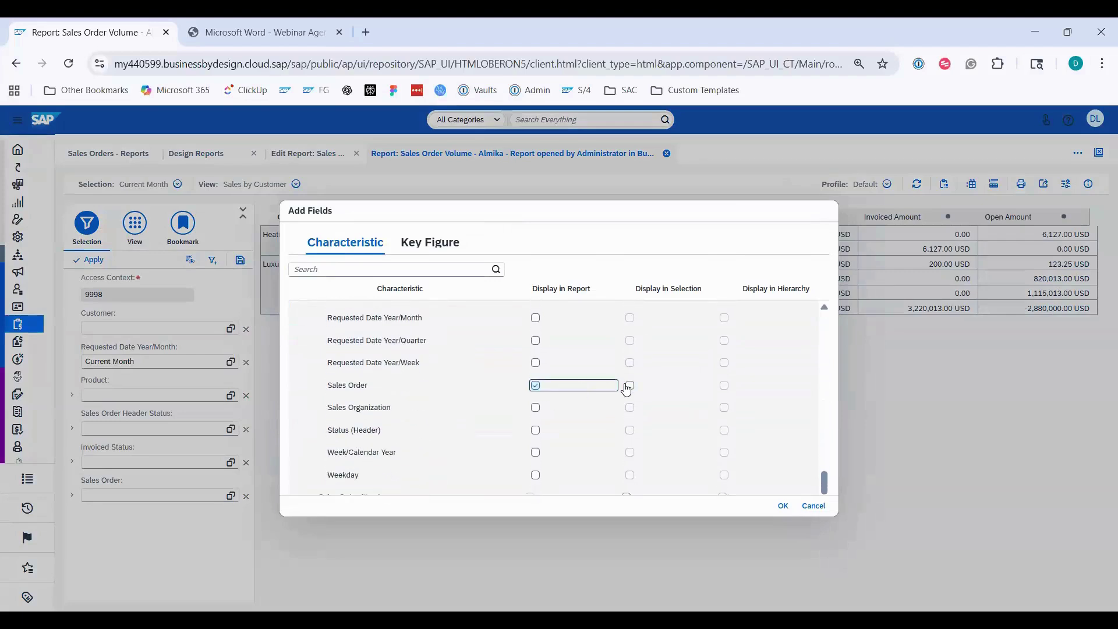
pyautogui.click(783, 506)
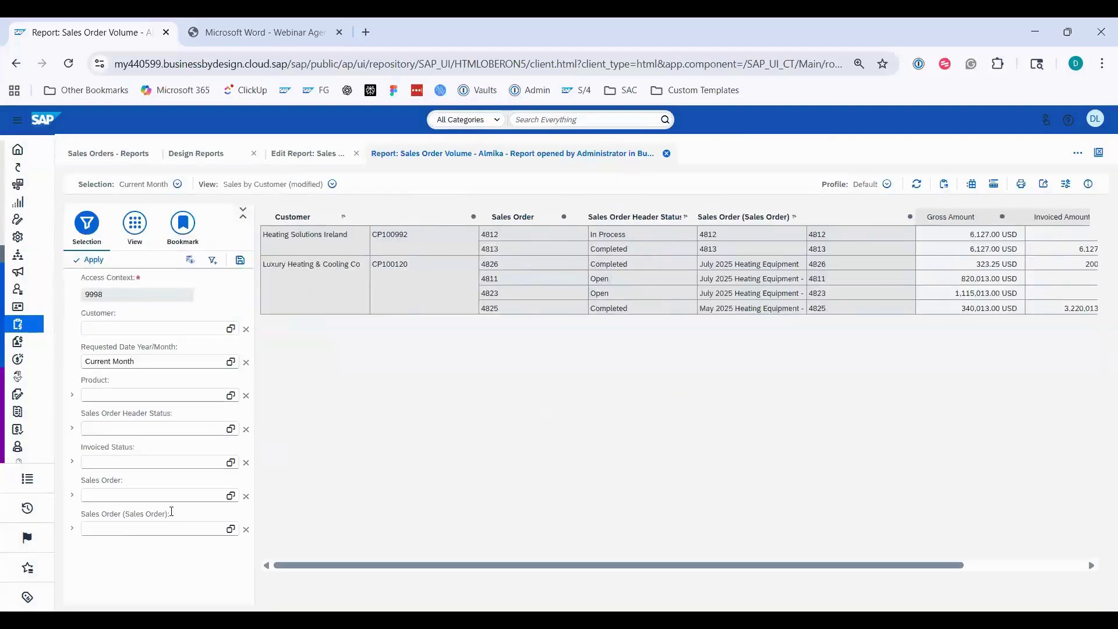
# Exclude the order with the negative open amount using an "is not" condition on Sales Order (Sales Order), apply it, and save the Current Month selection.
pyautogui.click(72, 528)
pyautogui.click(109, 530)
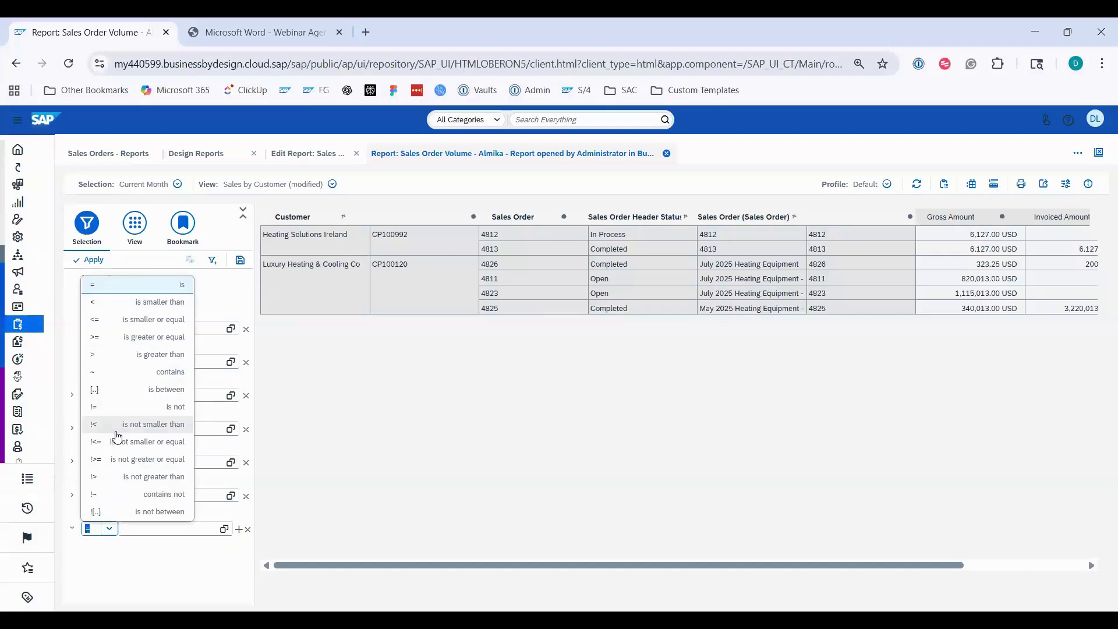
pyautogui.click(135, 409)
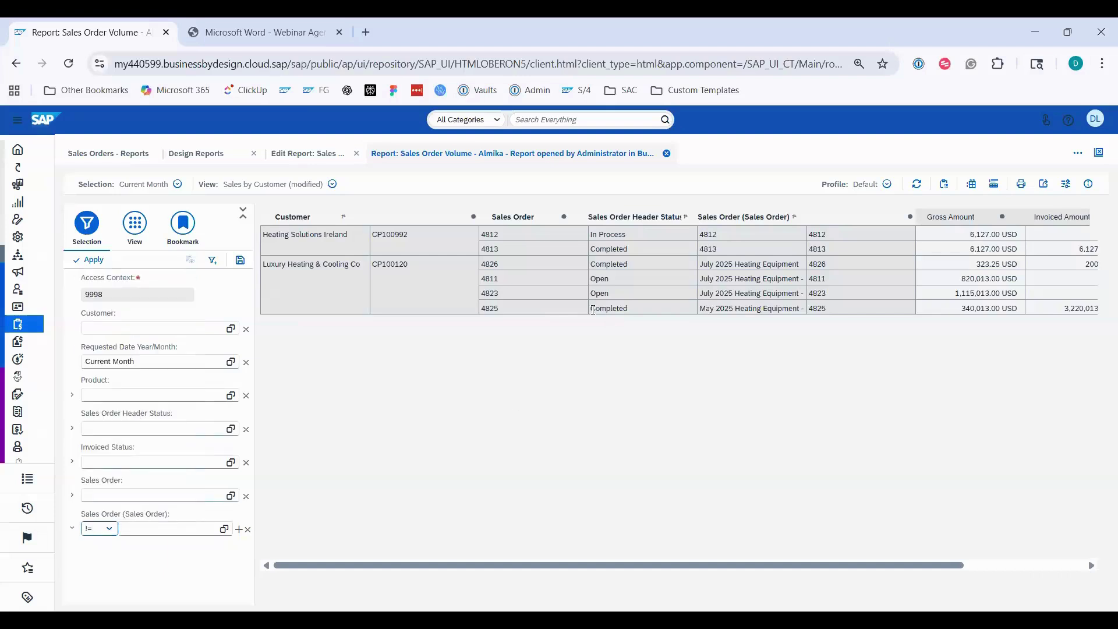
pyautogui.click(163, 529)
pyautogui.write('48')
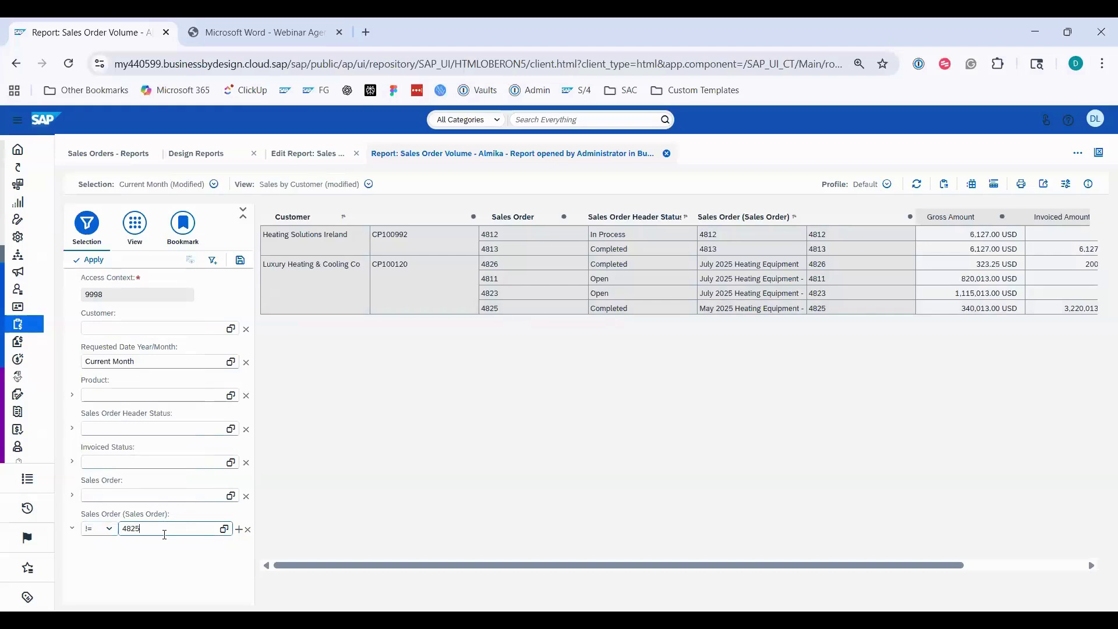
pyautogui.write('25')
pyautogui.press('Return')
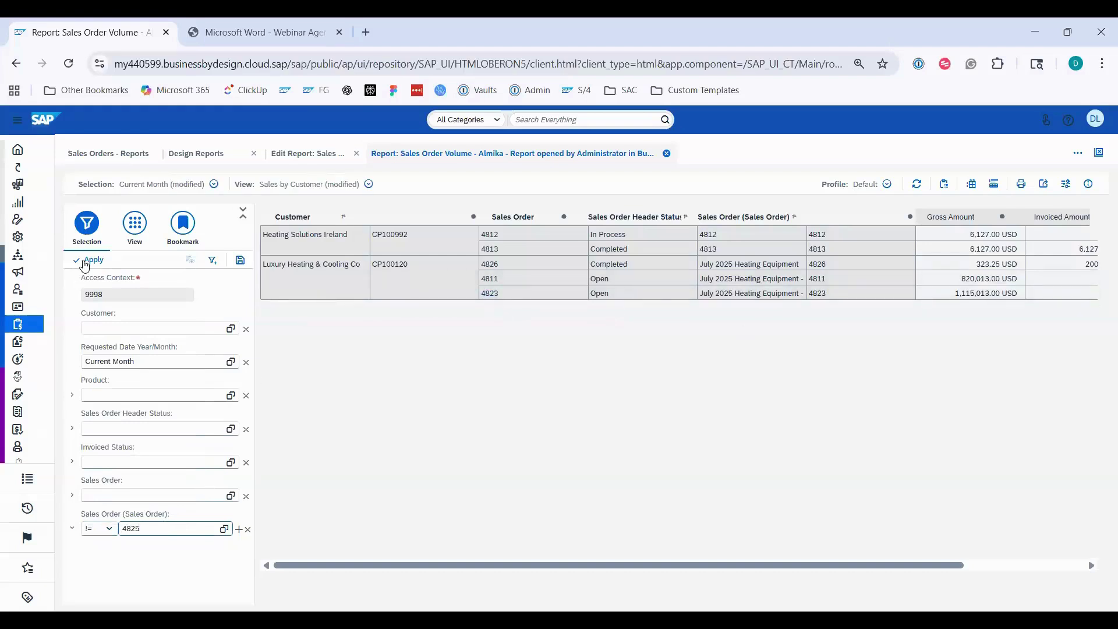
pyautogui.click(86, 261)
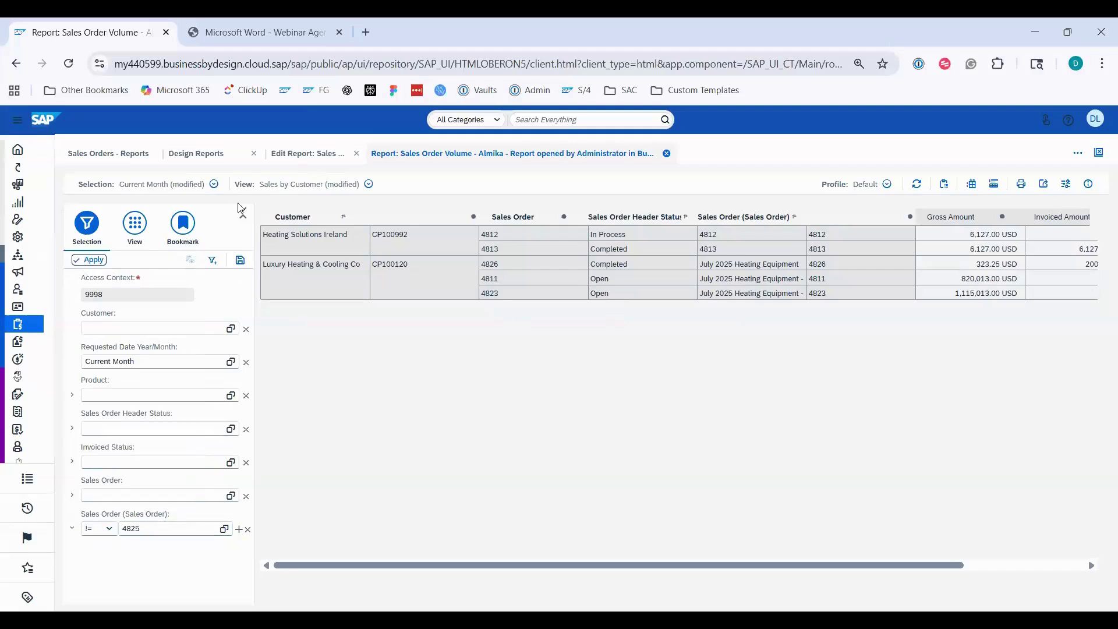
pyautogui.click(240, 259)
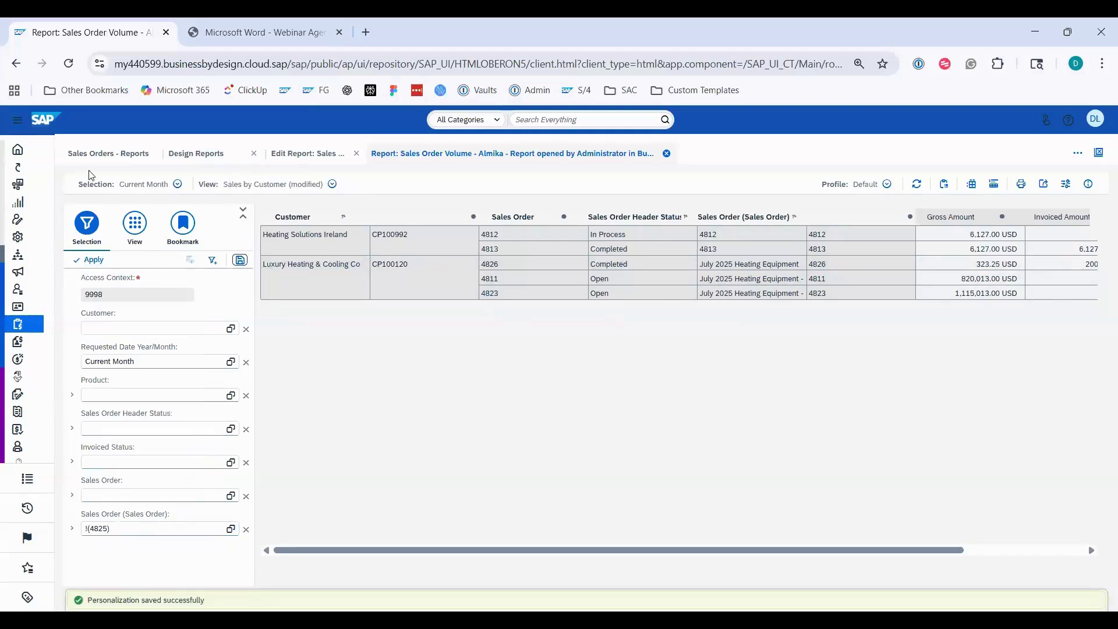
# Load the Last Month selection, exclude the same sales order with an "is not" condition, and apply and save it.
pyautogui.click(177, 185)
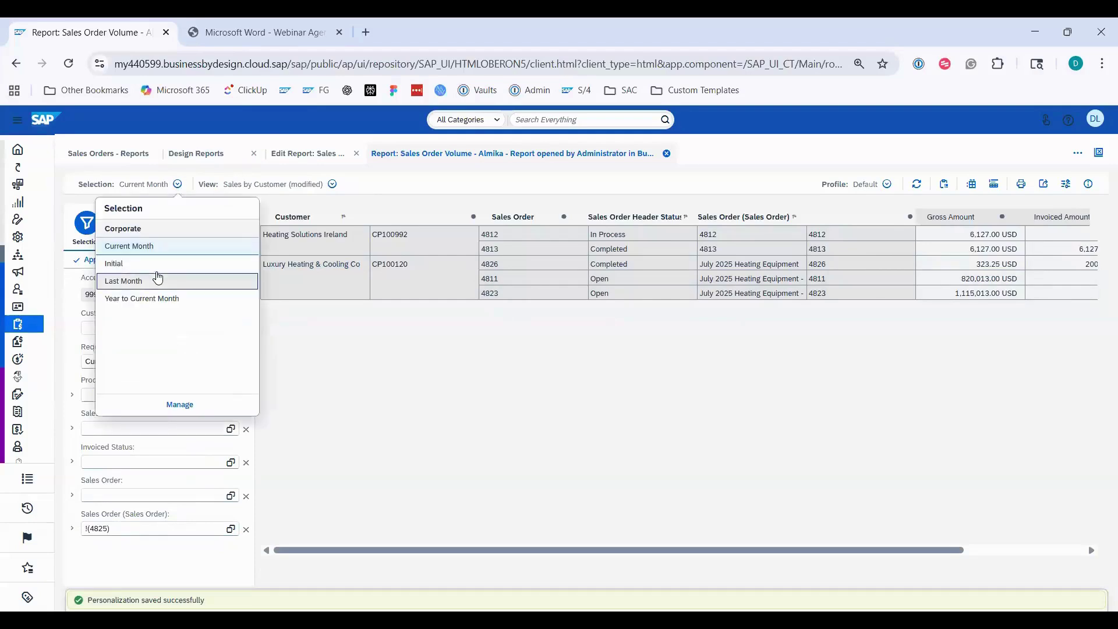
pyautogui.click(157, 279)
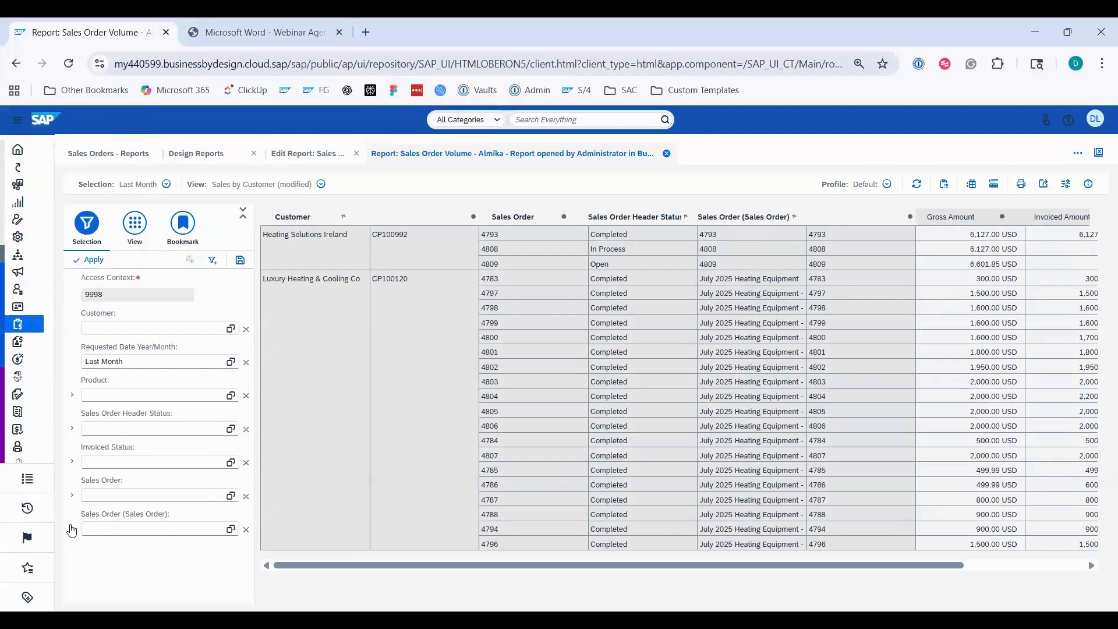
pyautogui.click(71, 530)
pyautogui.click(107, 528)
pyautogui.click(135, 469)
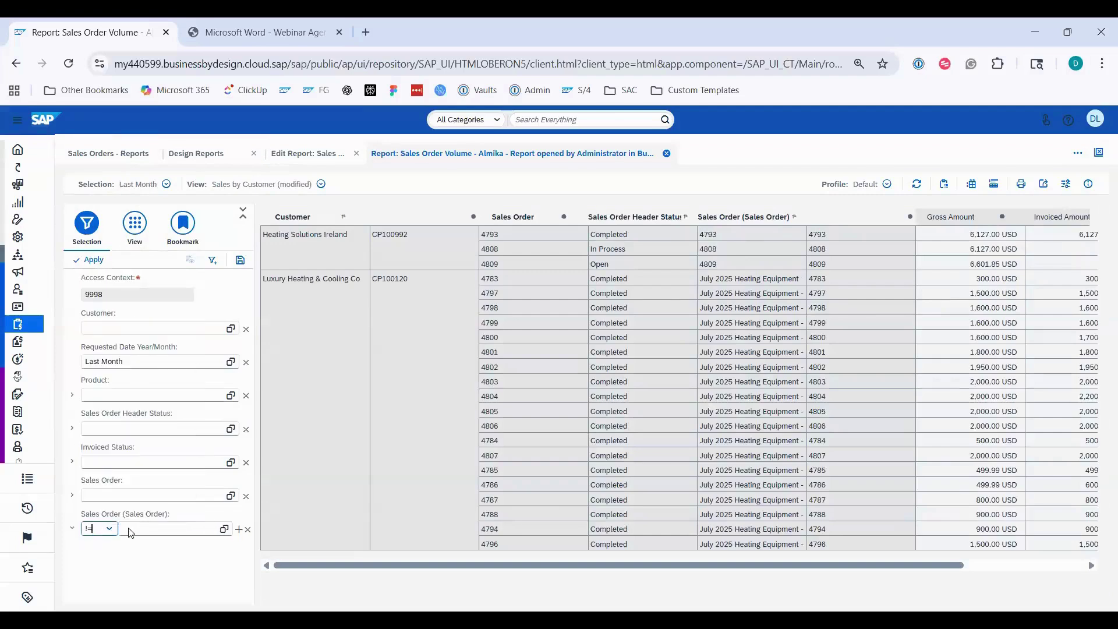
pyautogui.click(129, 531)
pyautogui.write('4825')
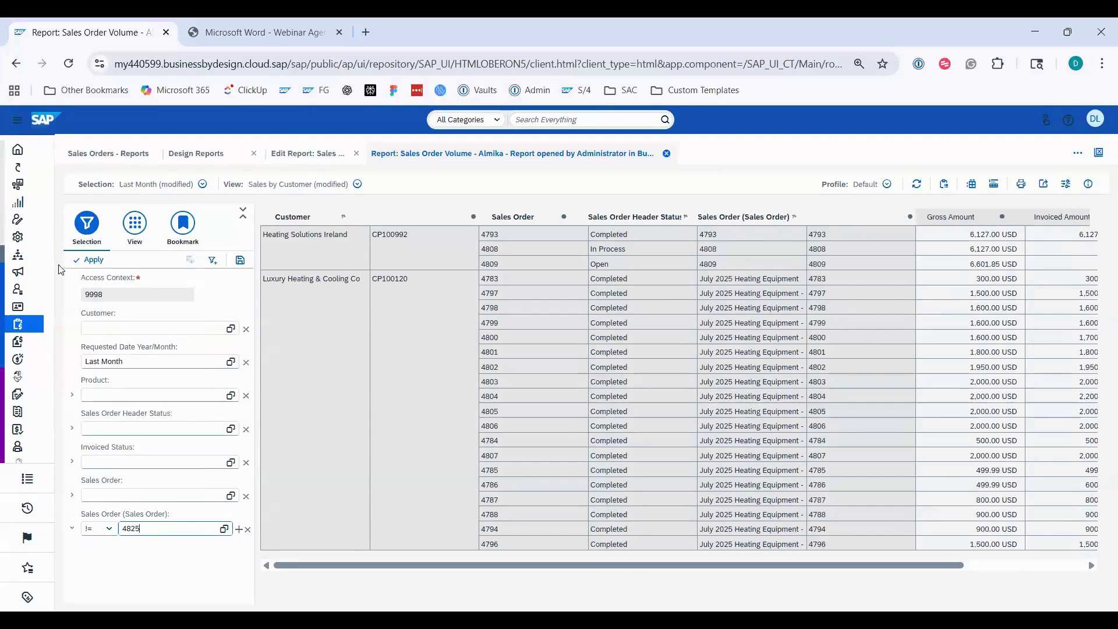
pyautogui.click(86, 260)
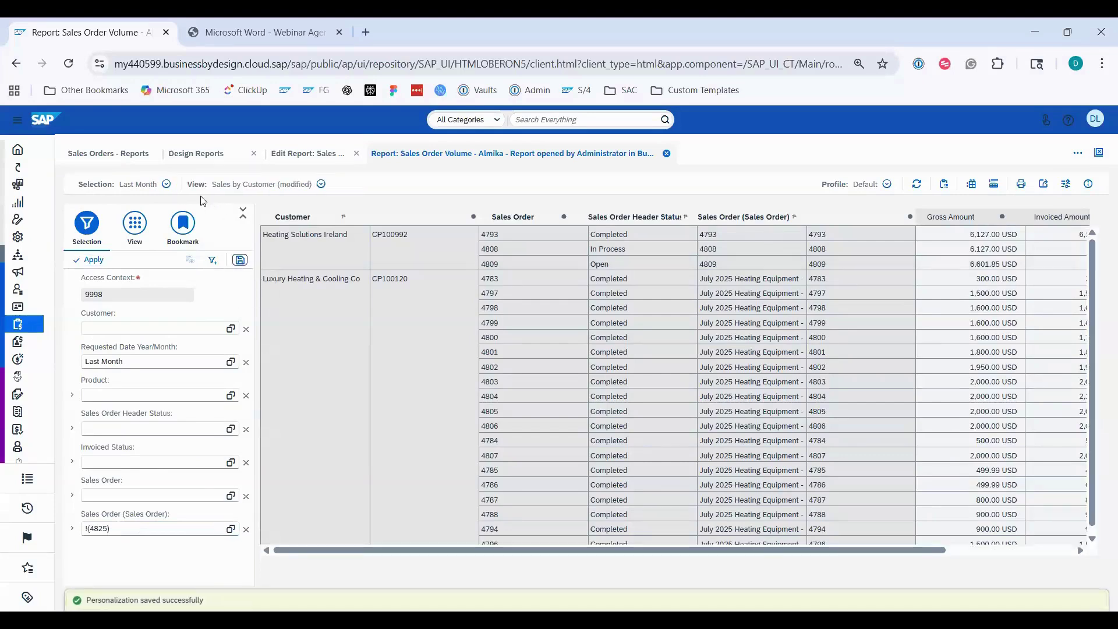
# Load the Year to Current Month selection, exclude the same sales order with an "is not" condition, and apply and save it.
pyautogui.click(167, 184)
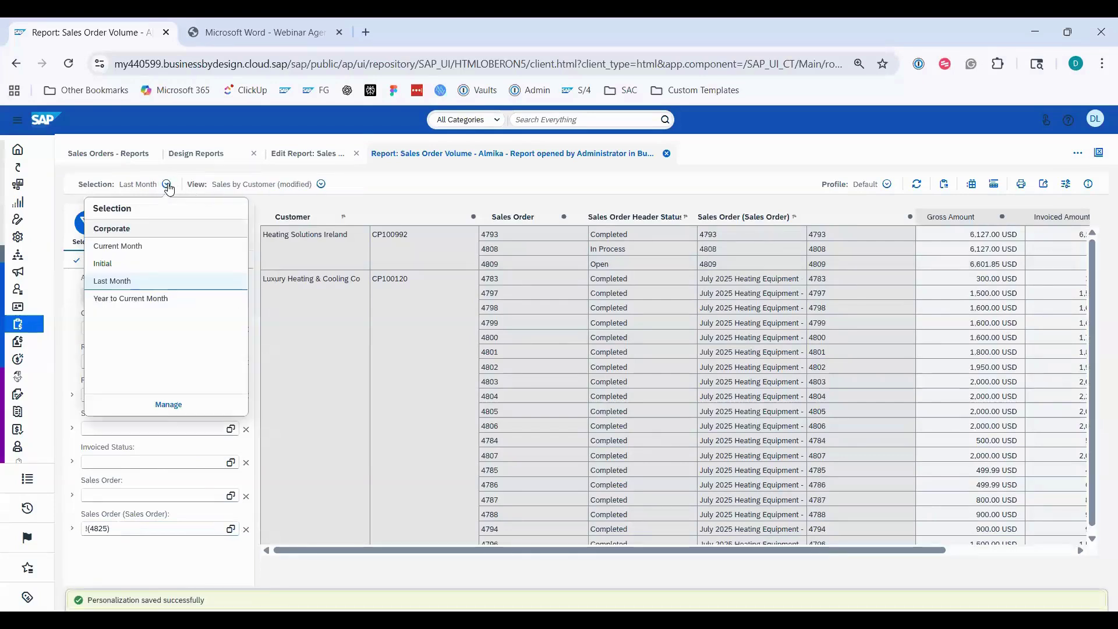
pyautogui.click(163, 298)
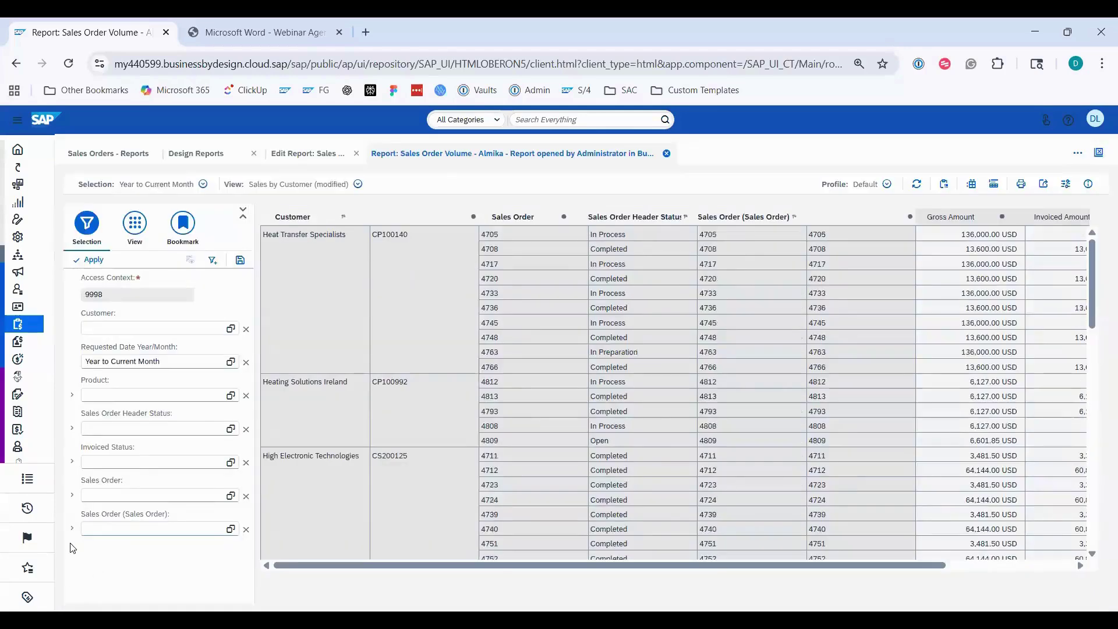
pyautogui.click(71, 528)
pyautogui.click(109, 528)
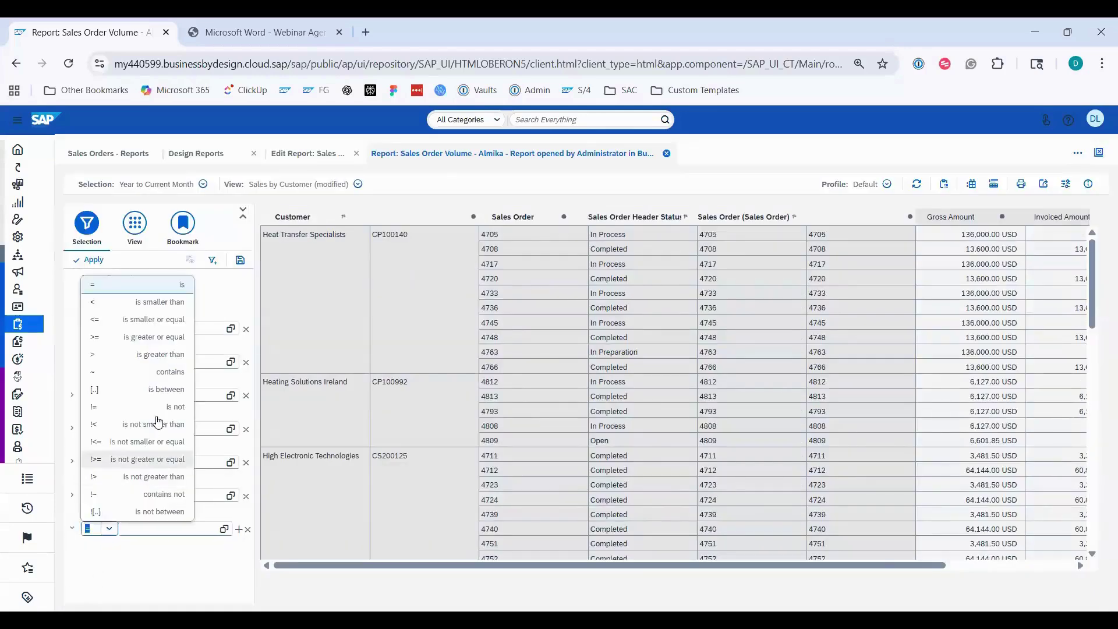
pyautogui.click(157, 415)
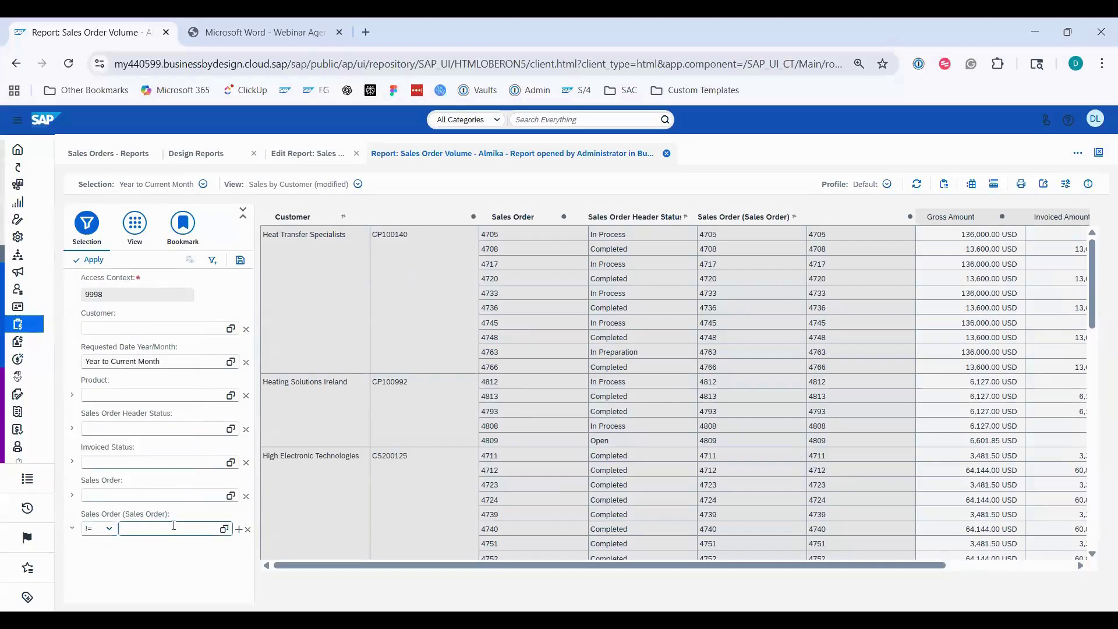
pyautogui.write('4825')
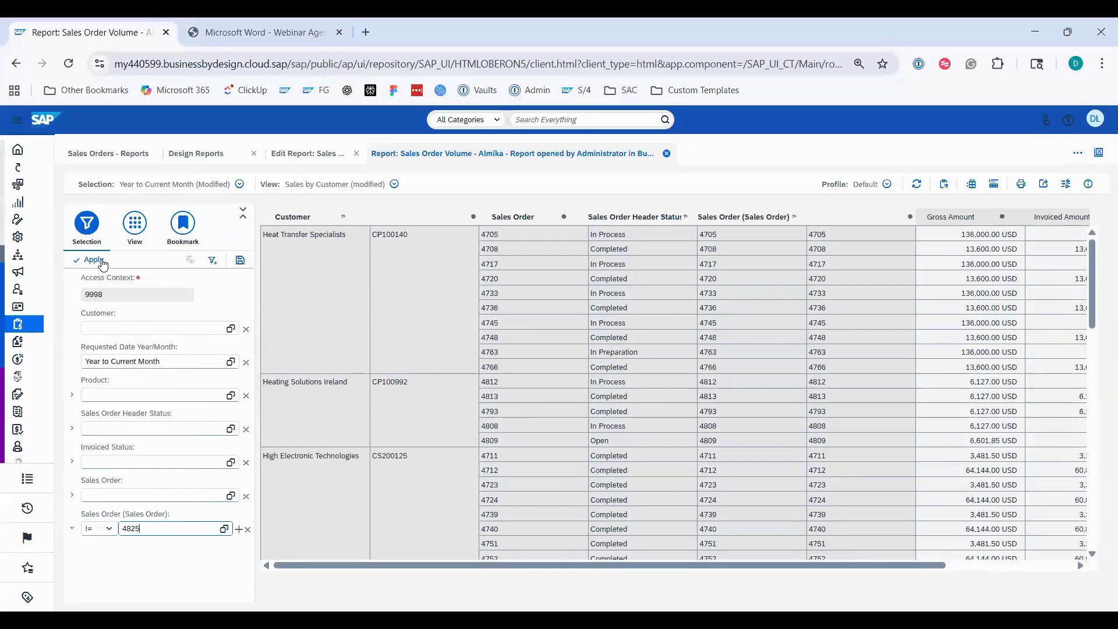
pyautogui.click(94, 260)
pyautogui.click(240, 260)
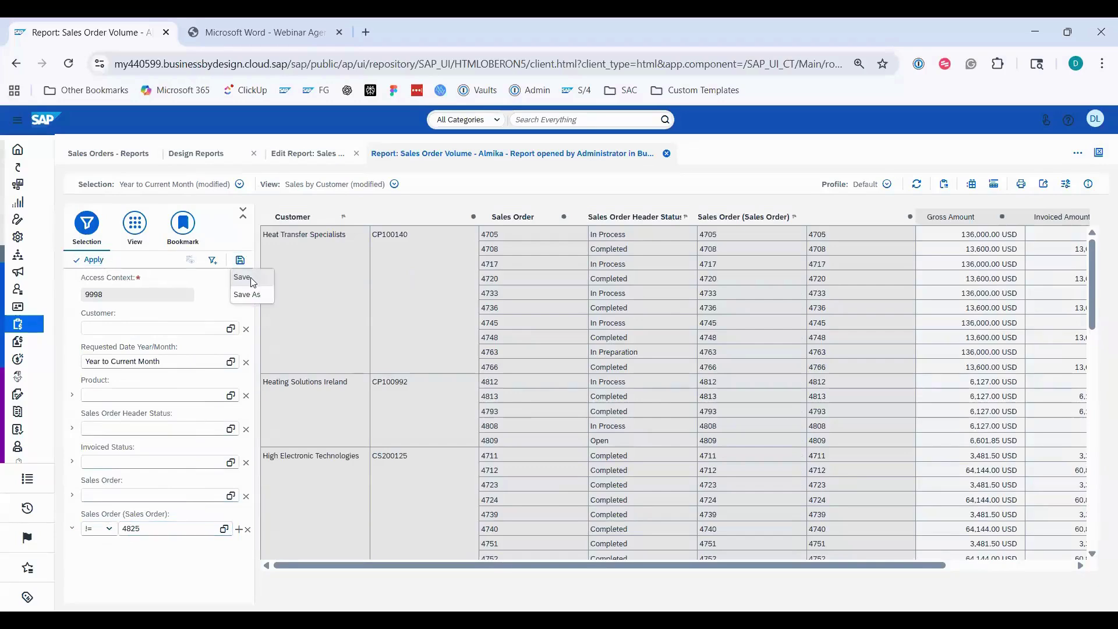
pyautogui.click(251, 279)
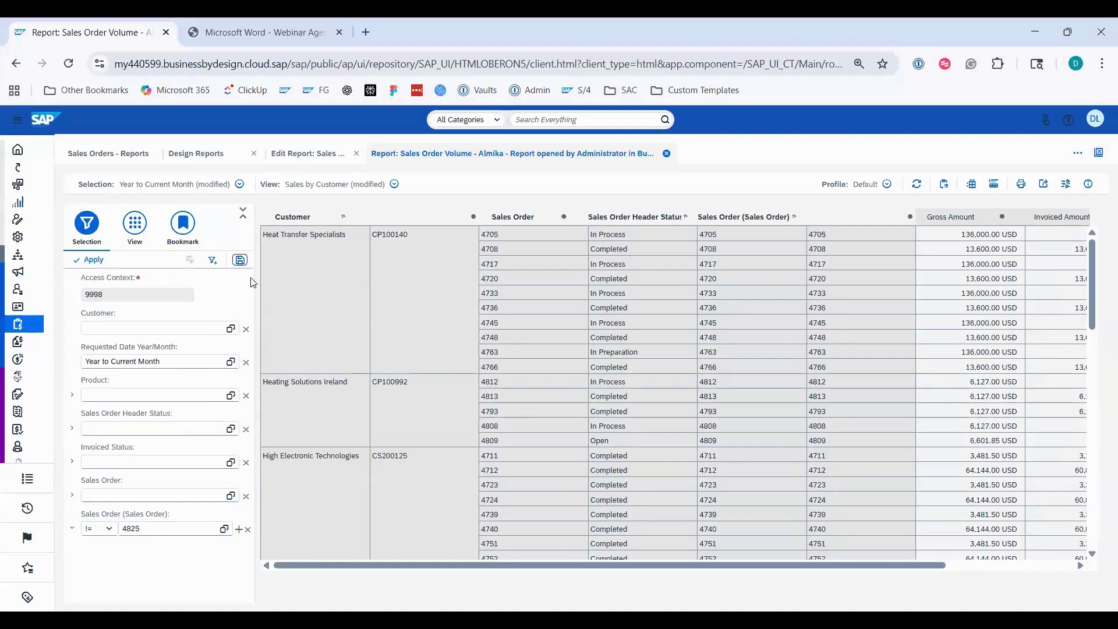
# Load the Current Month selection again and review the report's gross, invoiced and open amount columns.
pyautogui.click(198, 185)
pyautogui.click(199, 245)
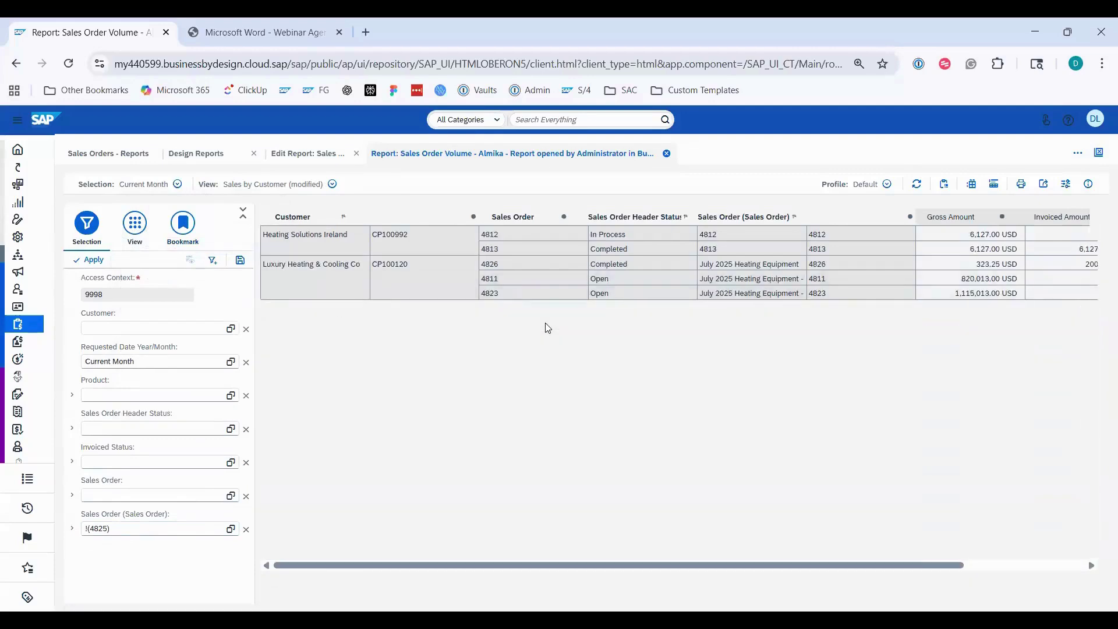
pyautogui.hscroll(5, 897, 335)
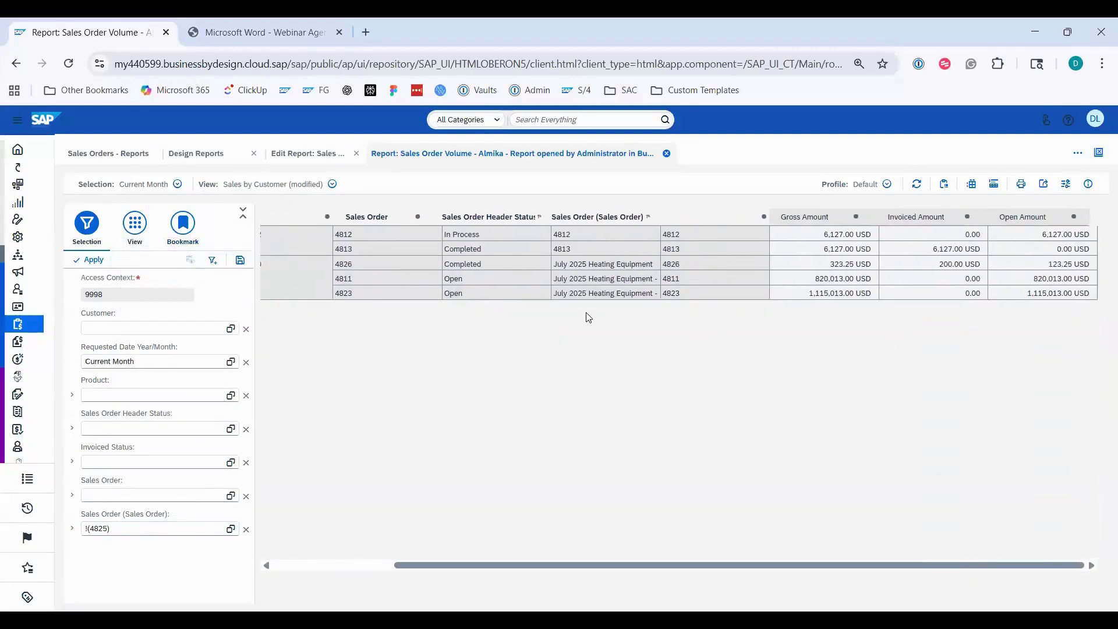
pyautogui.hscroll(-5, 587, 317)
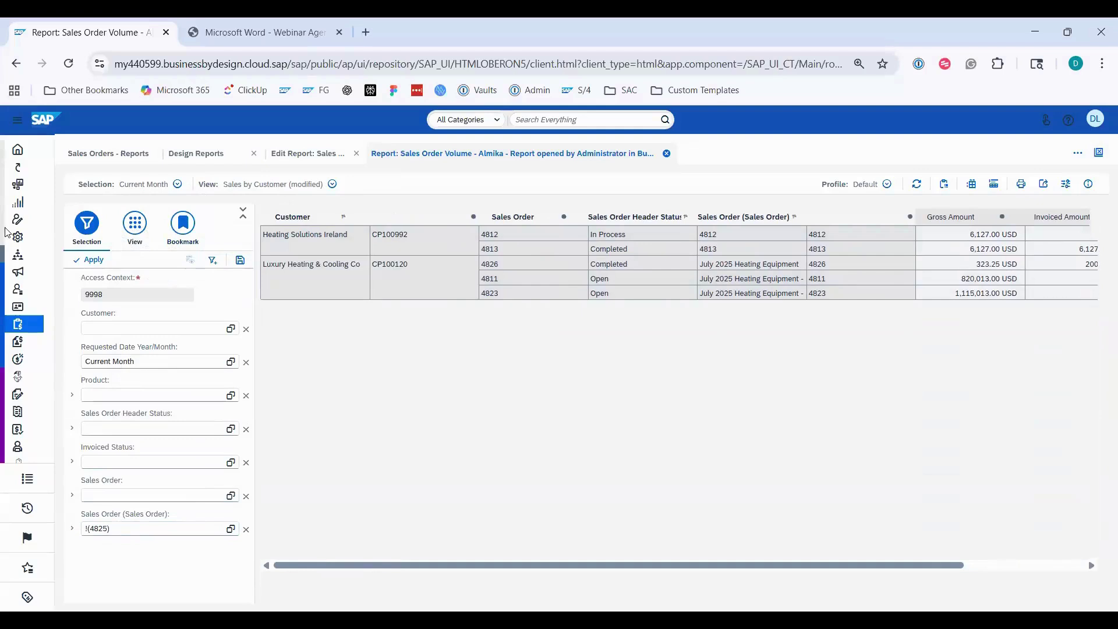
# Remove the Sales Order (Sales Order) field from the report's rows and save the Sales by Customer view.
pyautogui.click(134, 223)
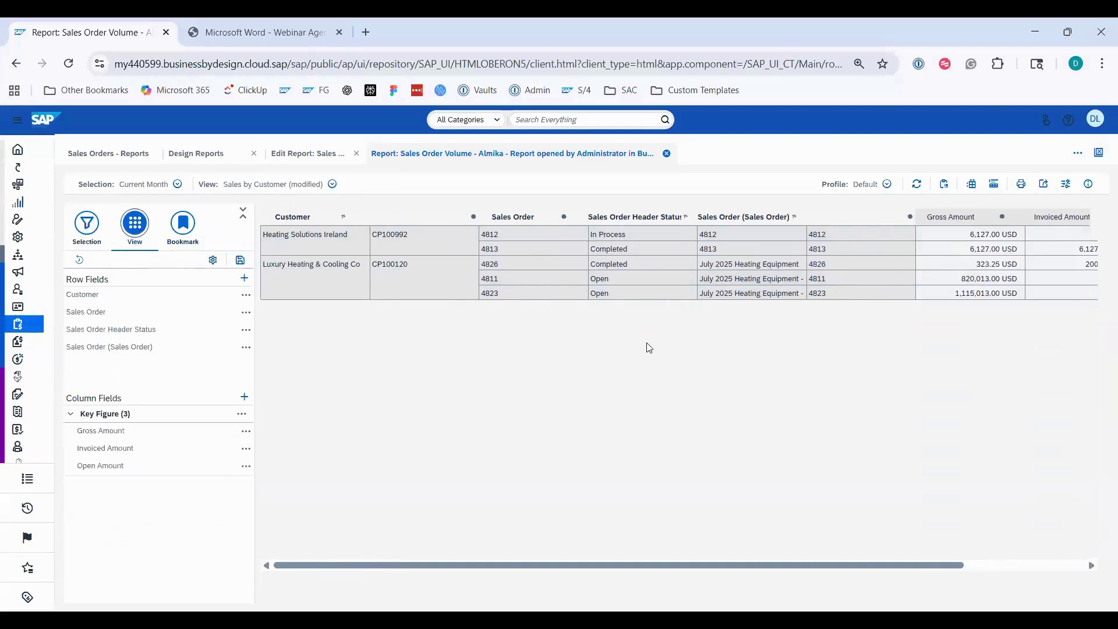
pyautogui.click(726, 219)
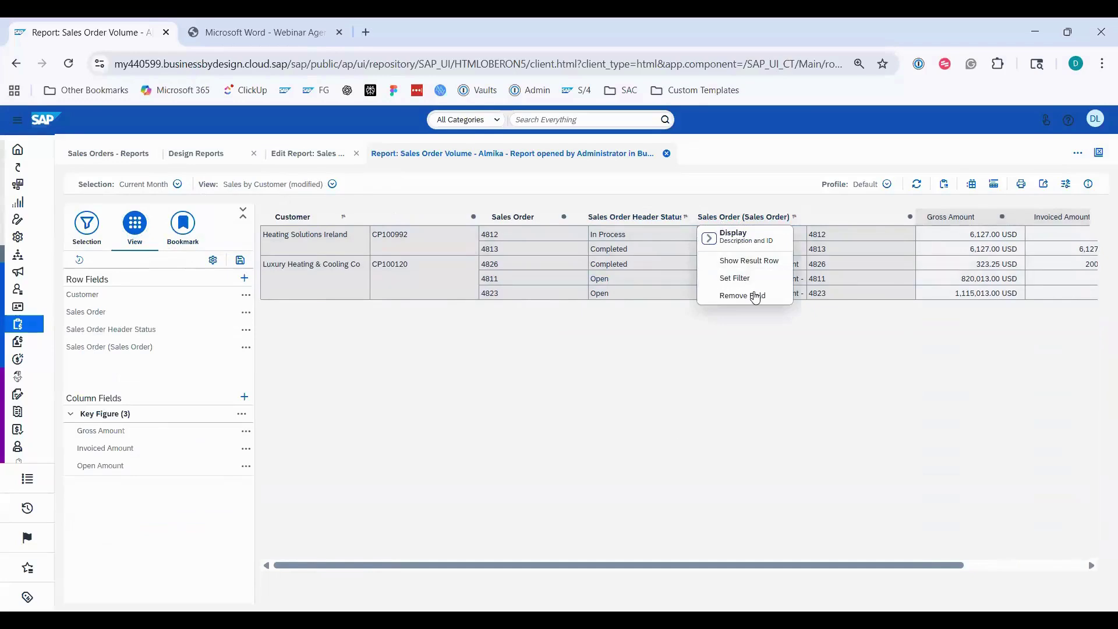
pyautogui.click(754, 296)
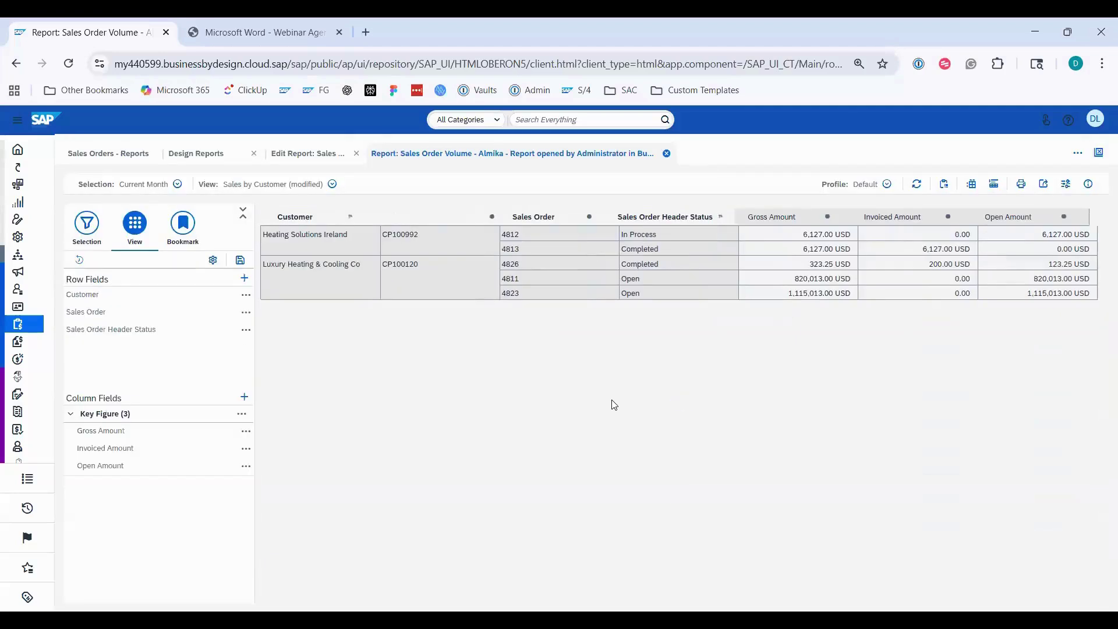
pyautogui.click(240, 260)
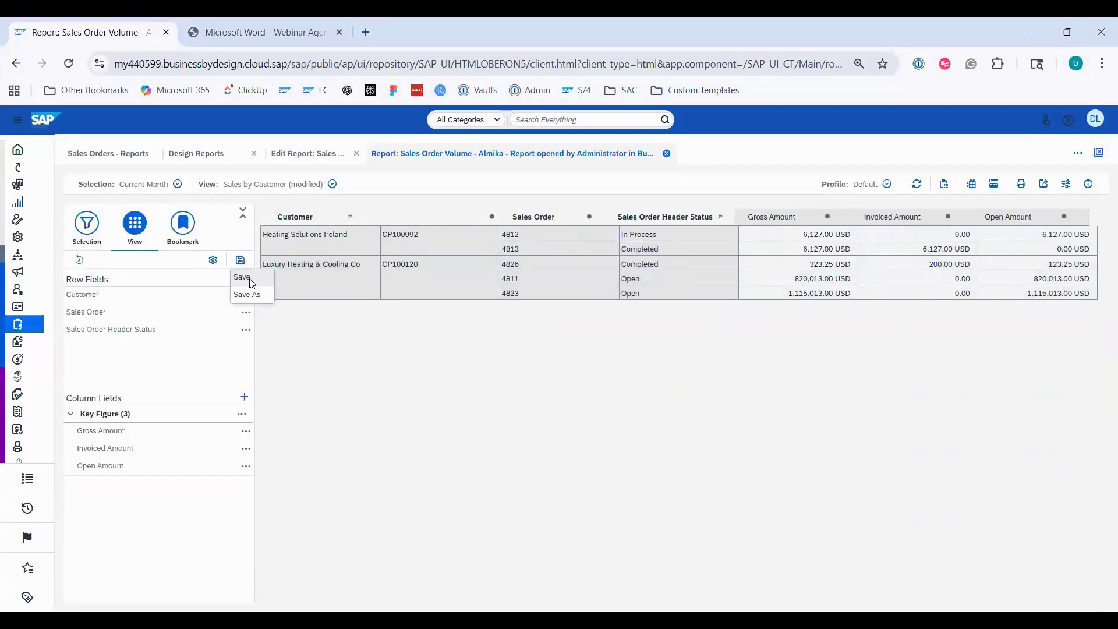
pyautogui.click(251, 282)
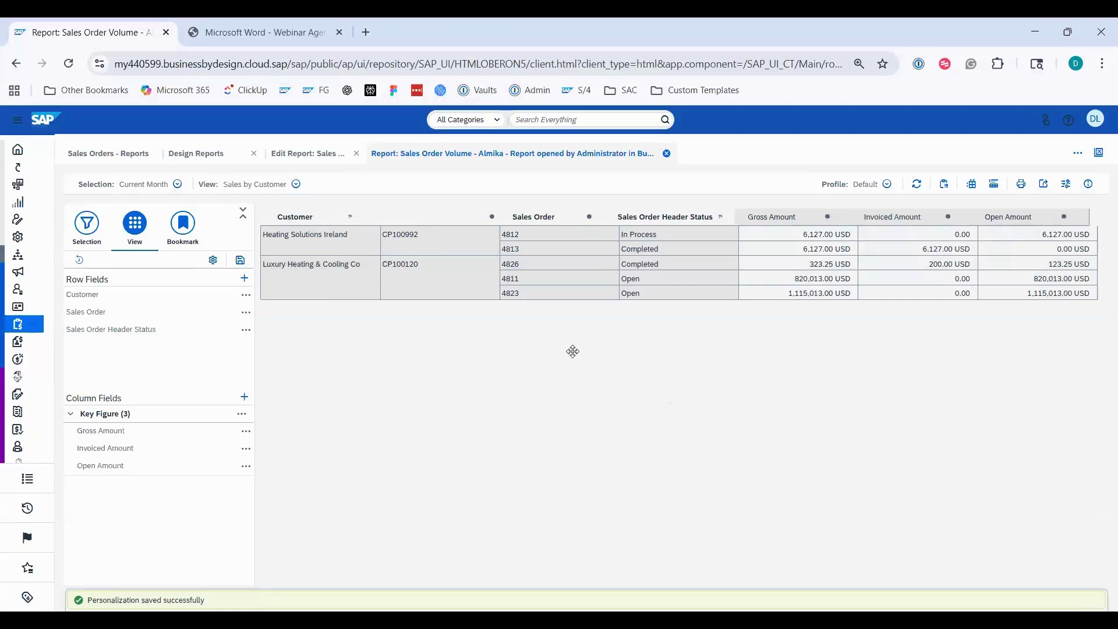
# Create a conditional formatting rule named Open Amount for the Open Amount key figure, using Background Color as its indicator.
pyautogui.click(242, 414)
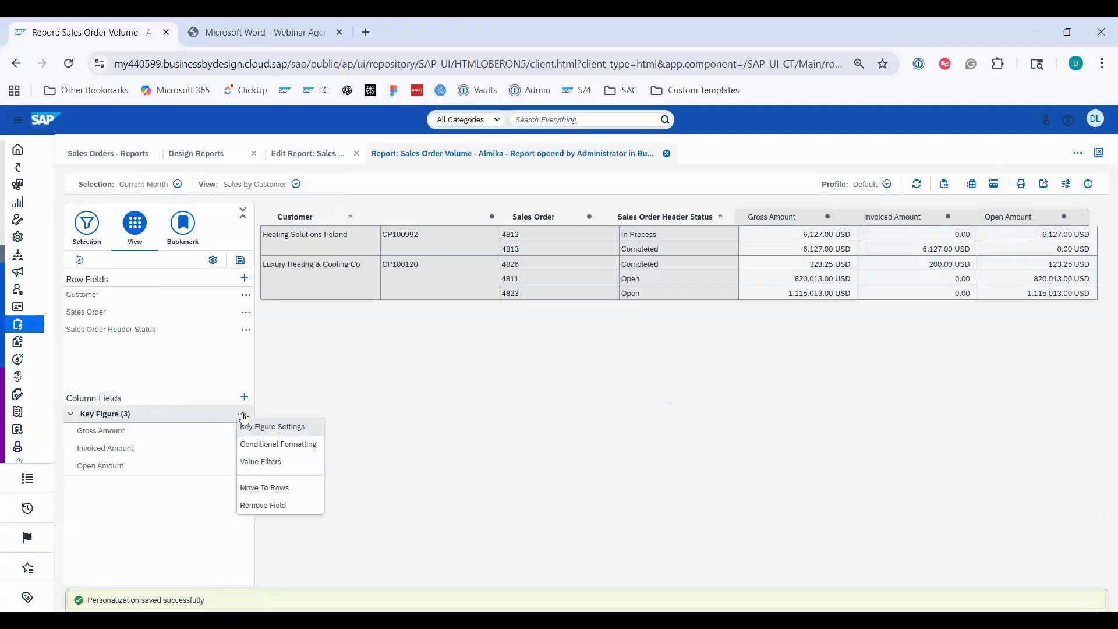
pyautogui.click(282, 446)
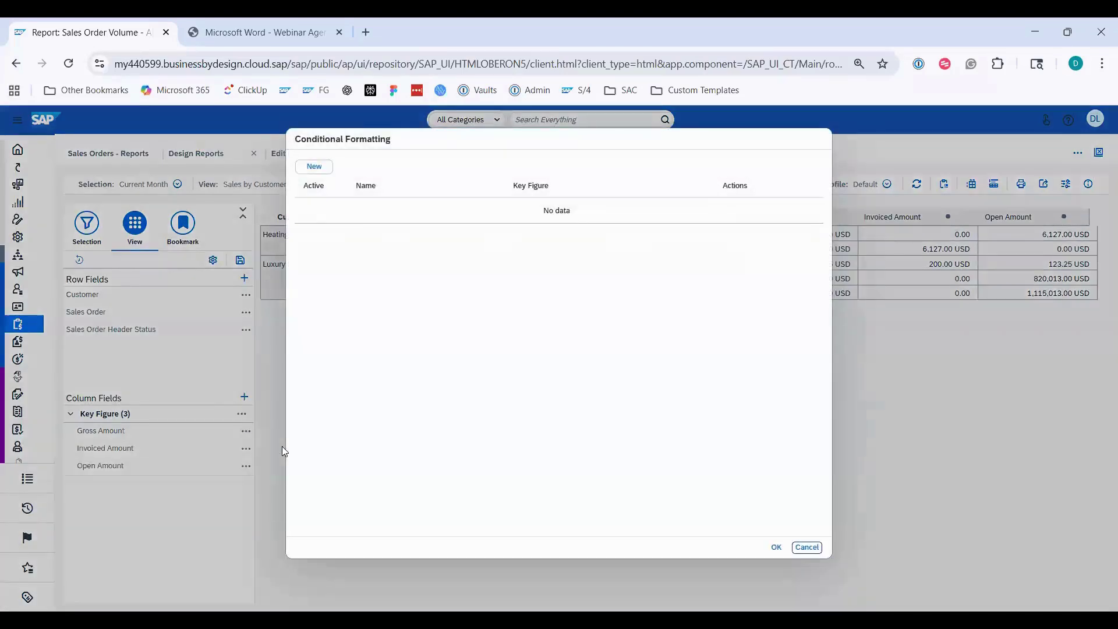
pyautogui.click(313, 169)
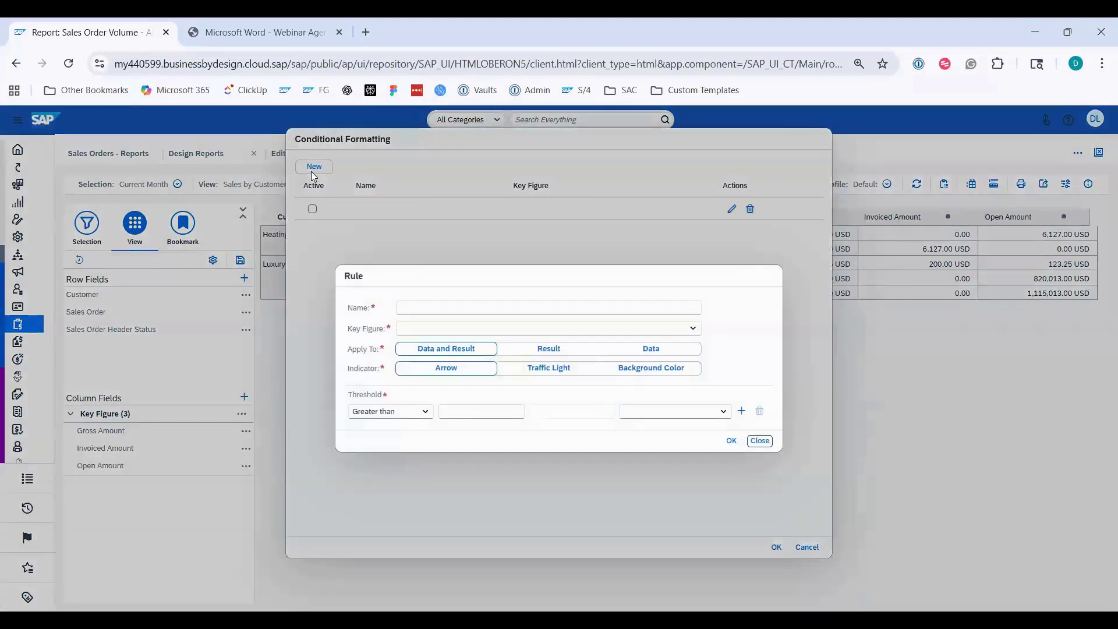
pyautogui.click(527, 309)
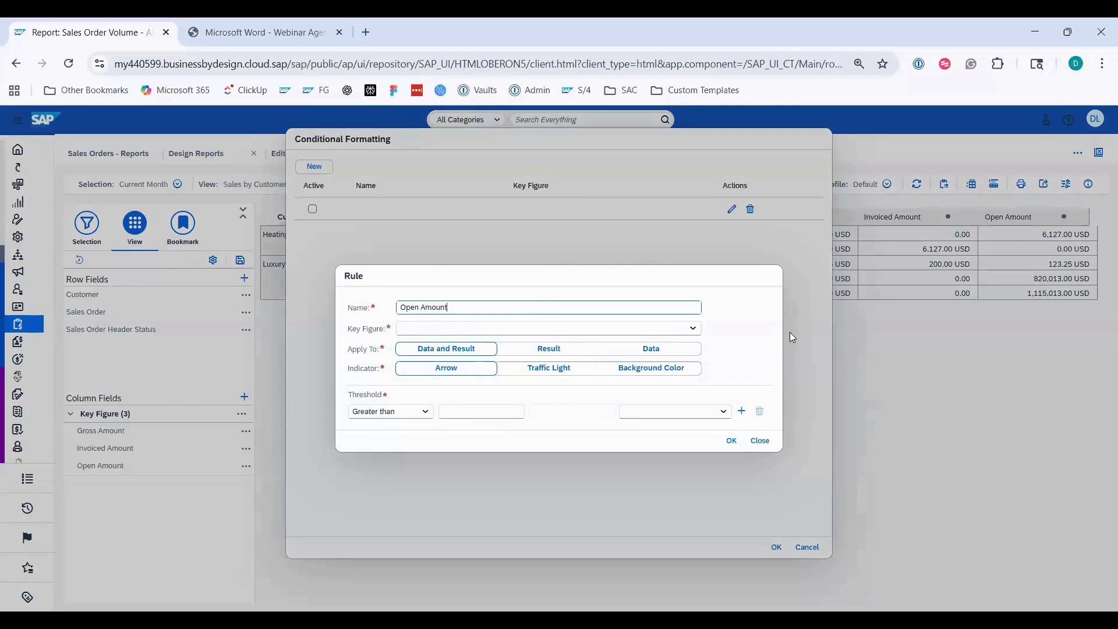
pyautogui.click(692, 331)
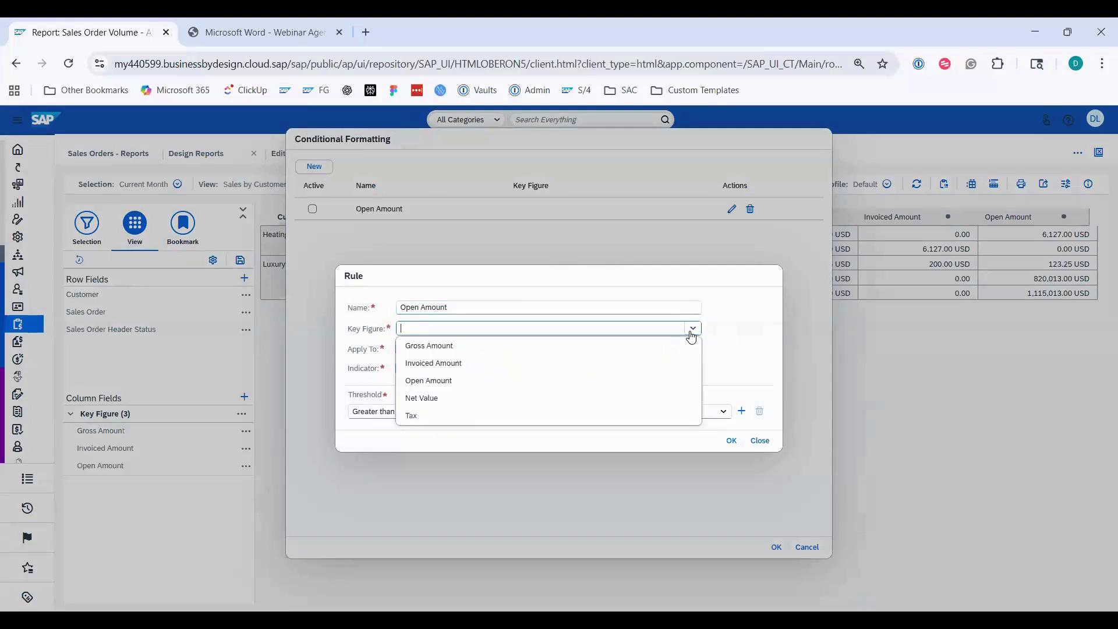
pyautogui.click(419, 382)
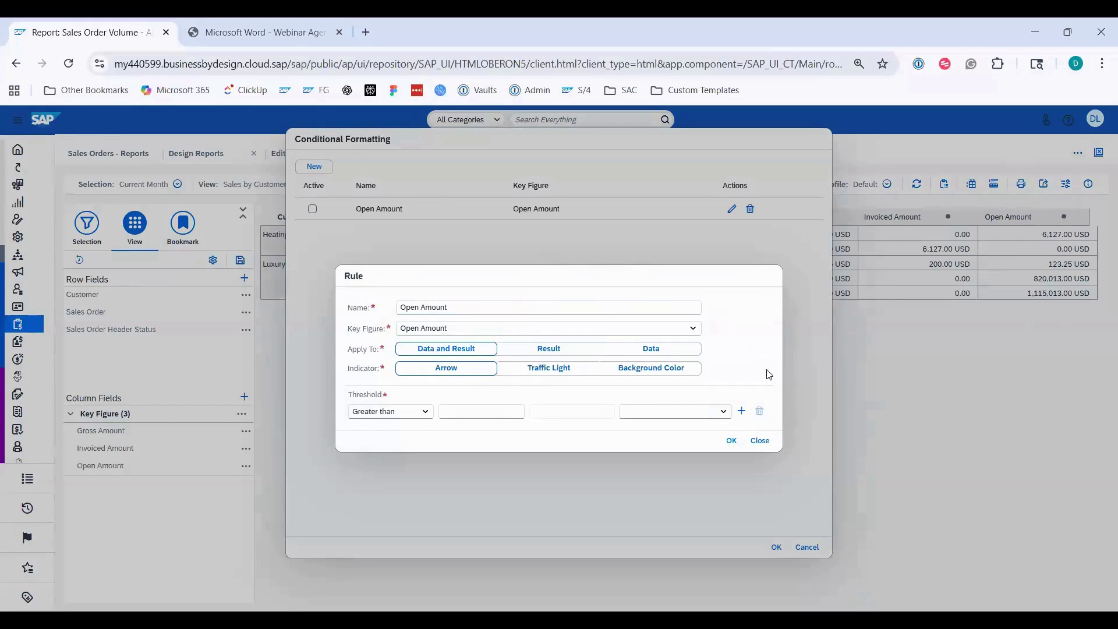
pyautogui.click(653, 368)
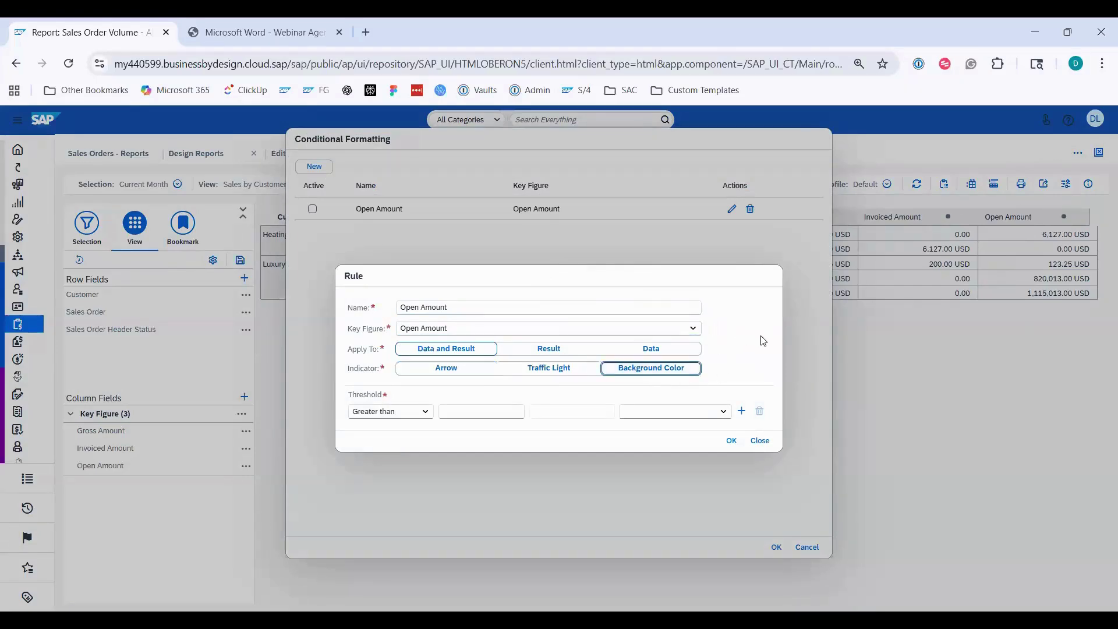
# Set the rule's first threshold to Equal to 0 with the color Light Green.
pyautogui.click(426, 412)
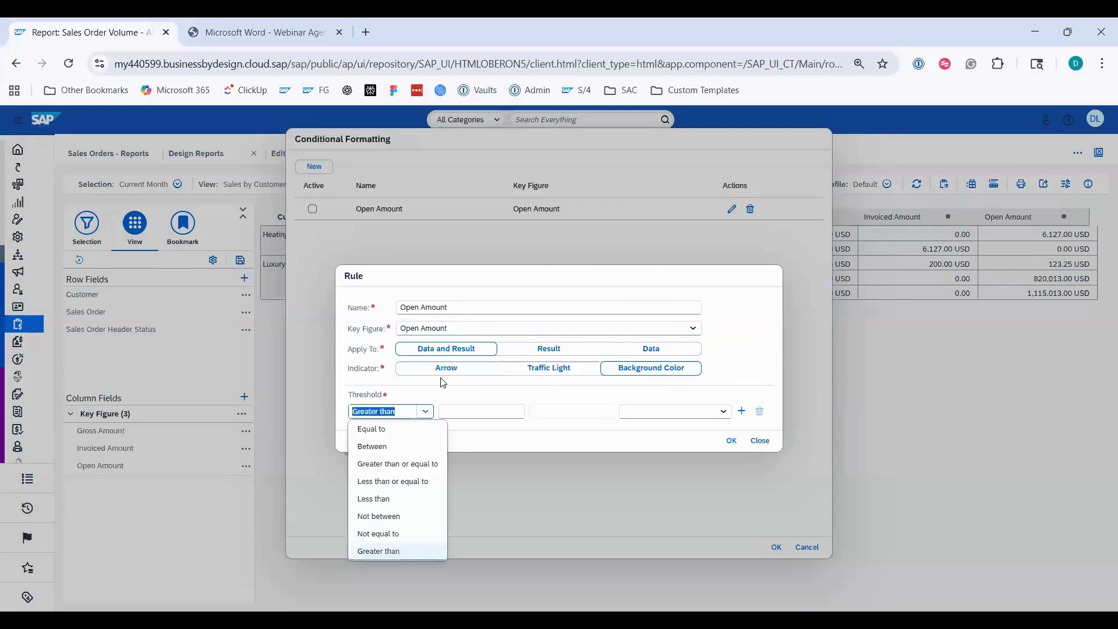
pyautogui.click(398, 429)
pyautogui.click(466, 411)
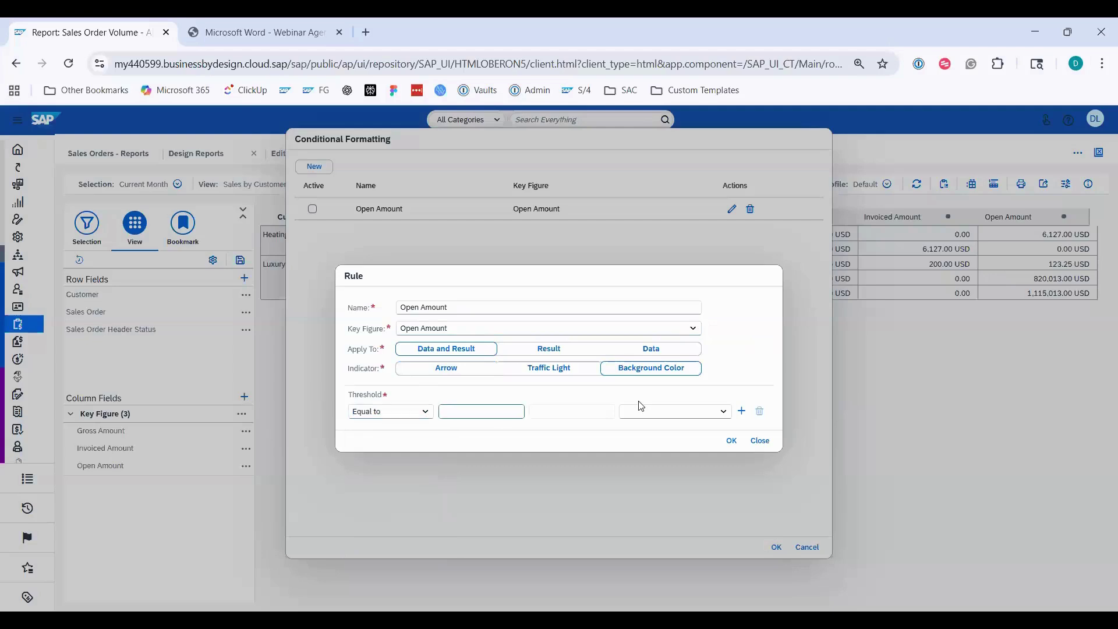
pyautogui.write('0')
pyautogui.click(722, 413)
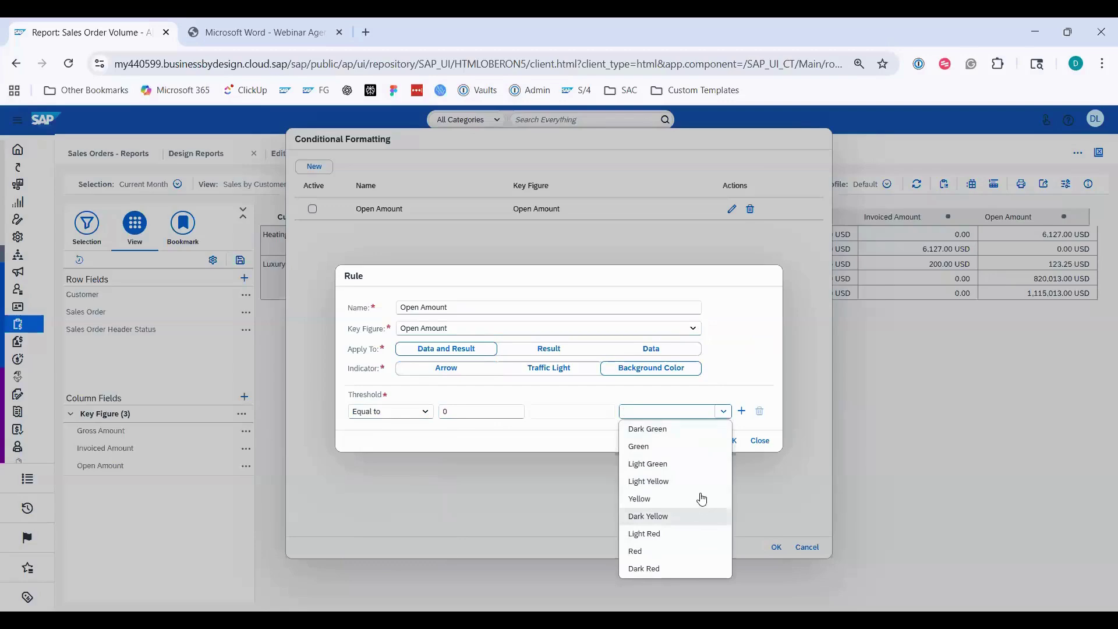
pyautogui.click(696, 464)
# Add a second threshold to the rule for values Between 5000 and 10000 with the color Light Yellow.
pyautogui.click(740, 412)
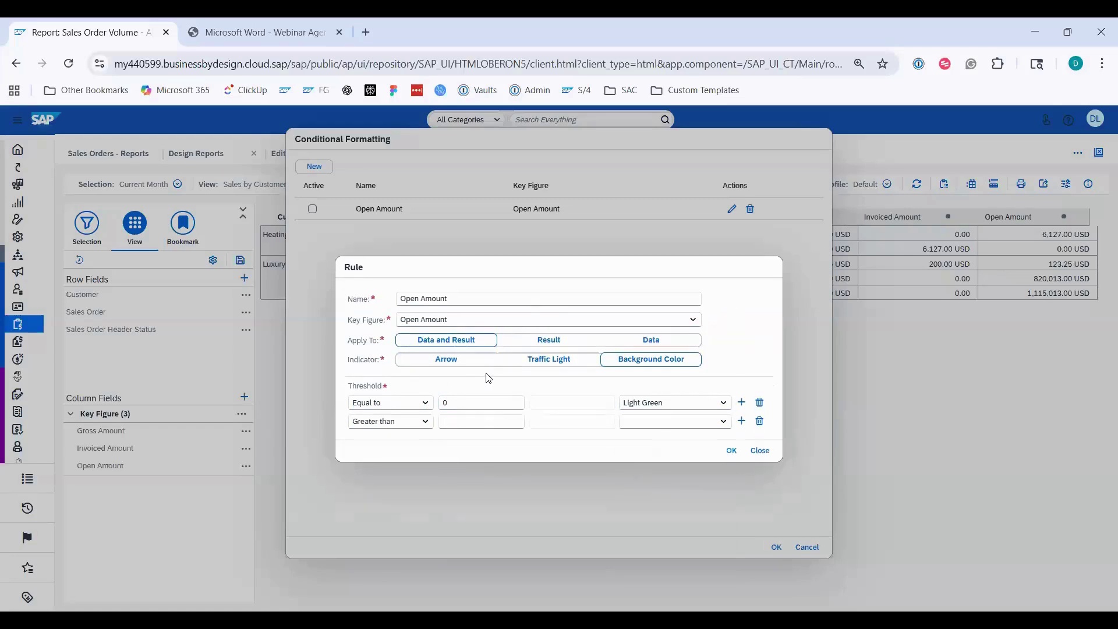
pyautogui.click(424, 421)
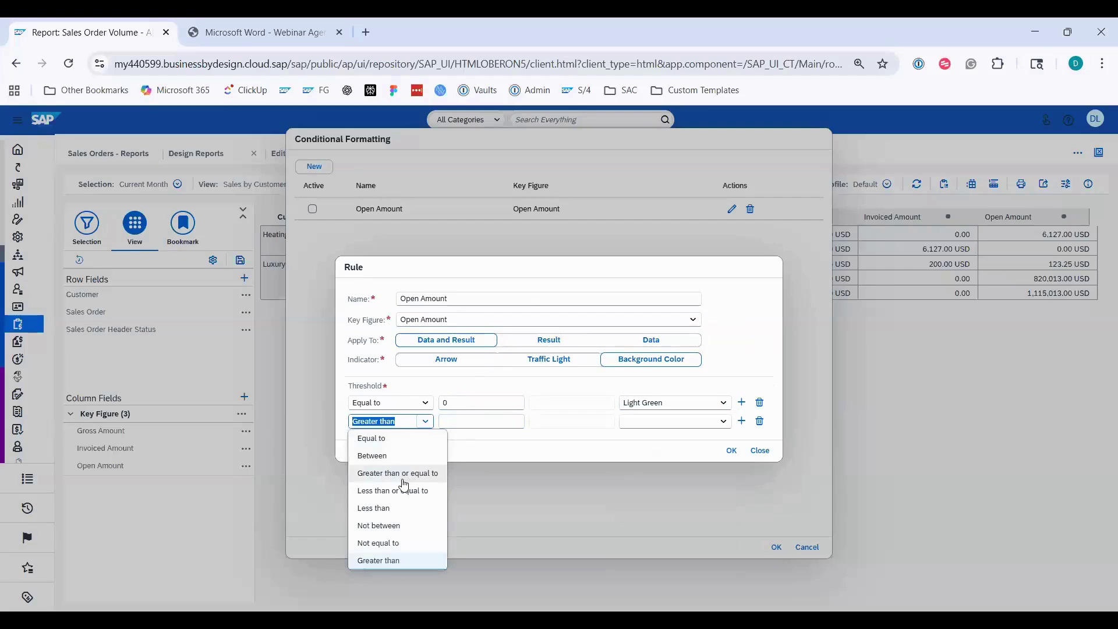
pyautogui.click(402, 477)
pyautogui.click(423, 422)
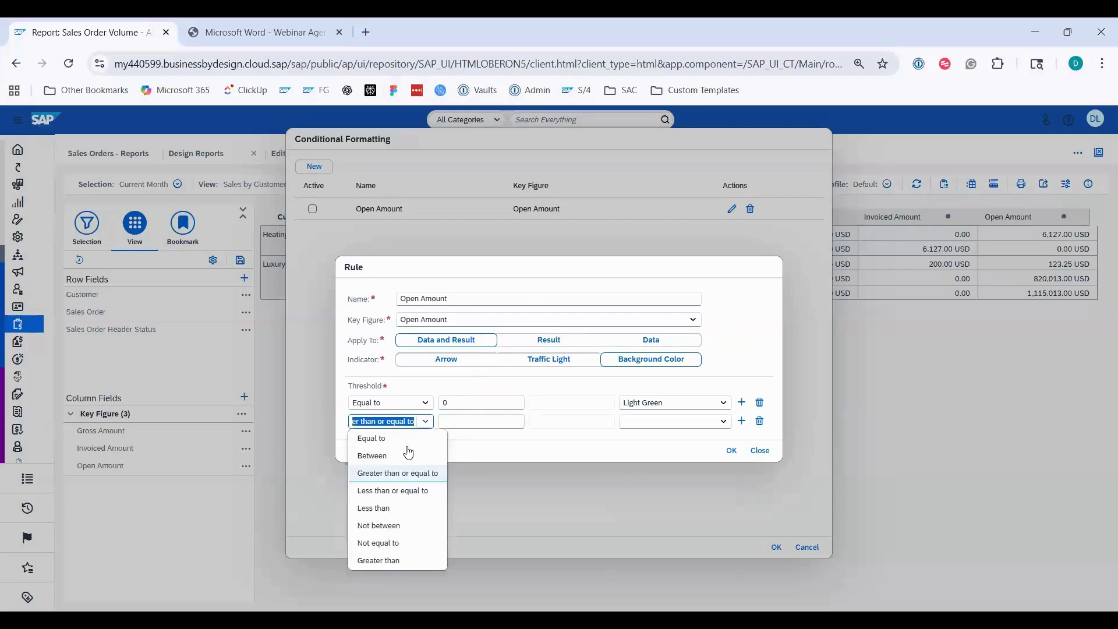
pyautogui.click(407, 456)
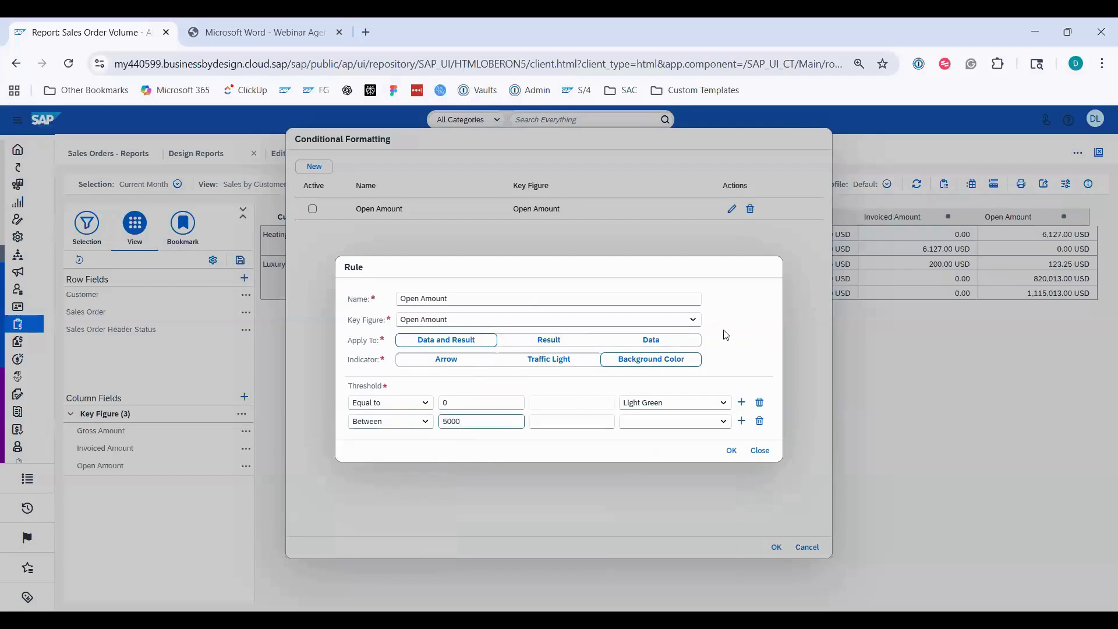
pyautogui.click(564, 420)
pyautogui.write('10000')
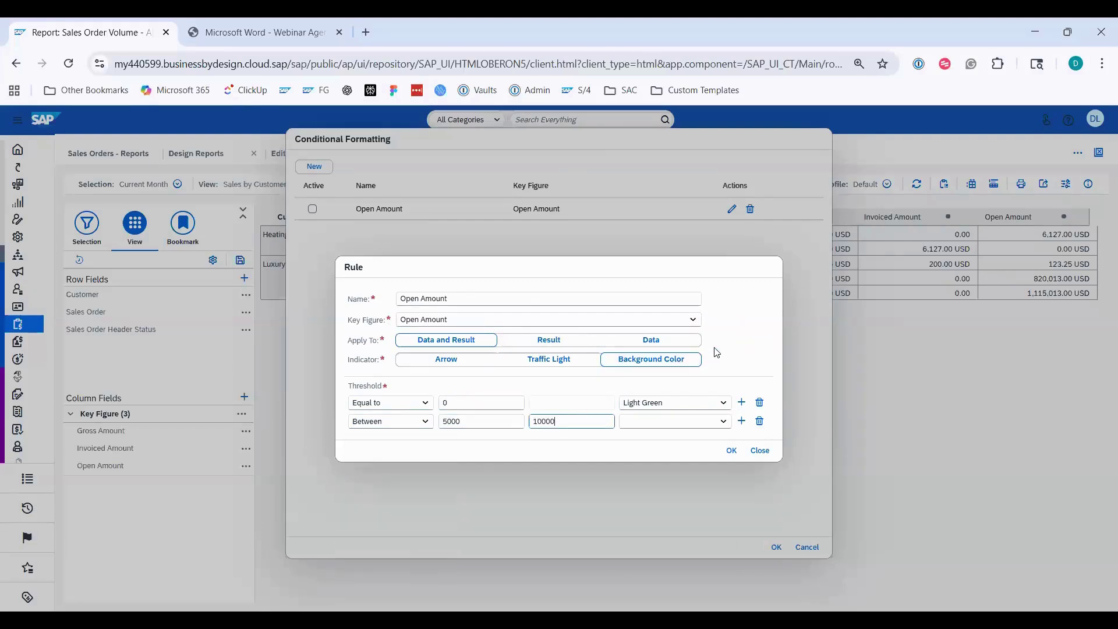
pyautogui.click(723, 426)
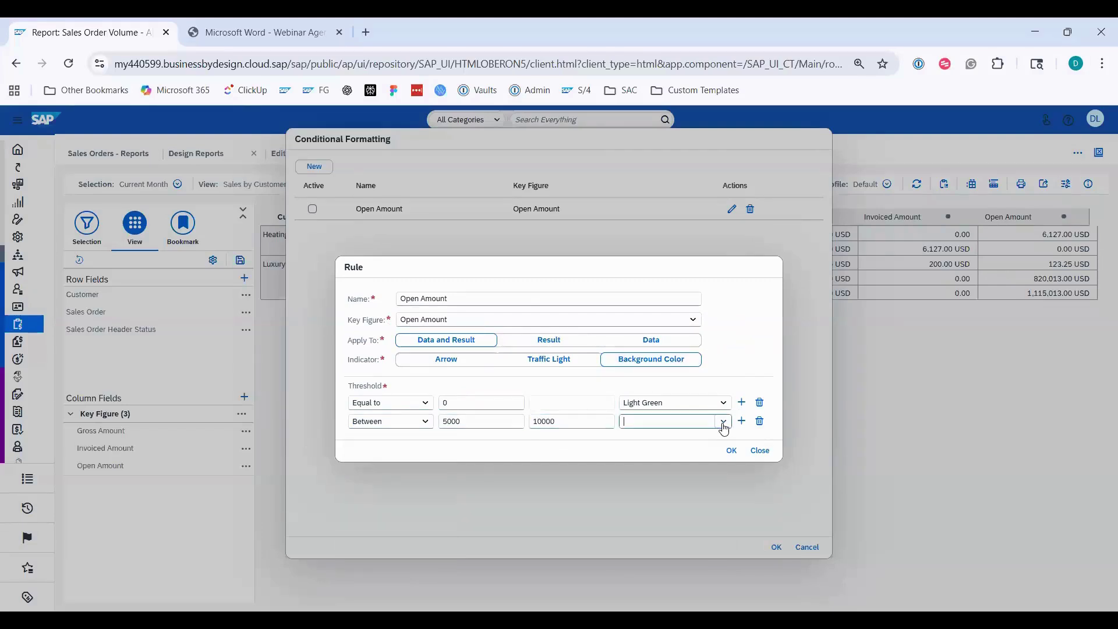
pyautogui.click(723, 427)
pyautogui.click(689, 492)
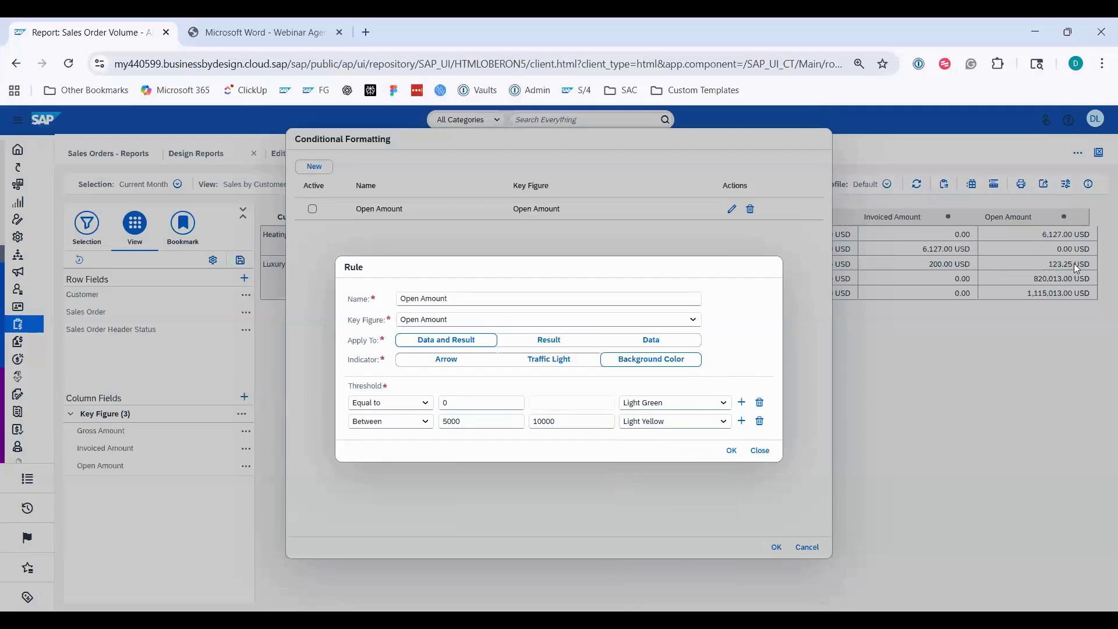
# Add a third threshold to the rule for values Greater than 10000 with the color Light Red, and confirm the rule.
pyautogui.click(742, 421)
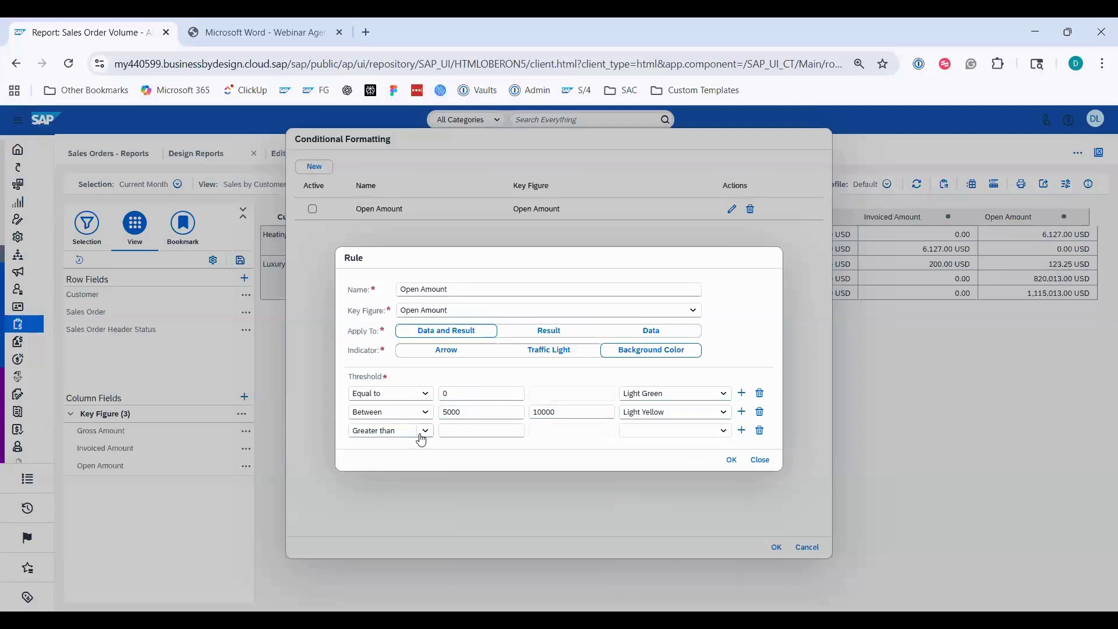
pyautogui.click(419, 431)
pyautogui.click(489, 430)
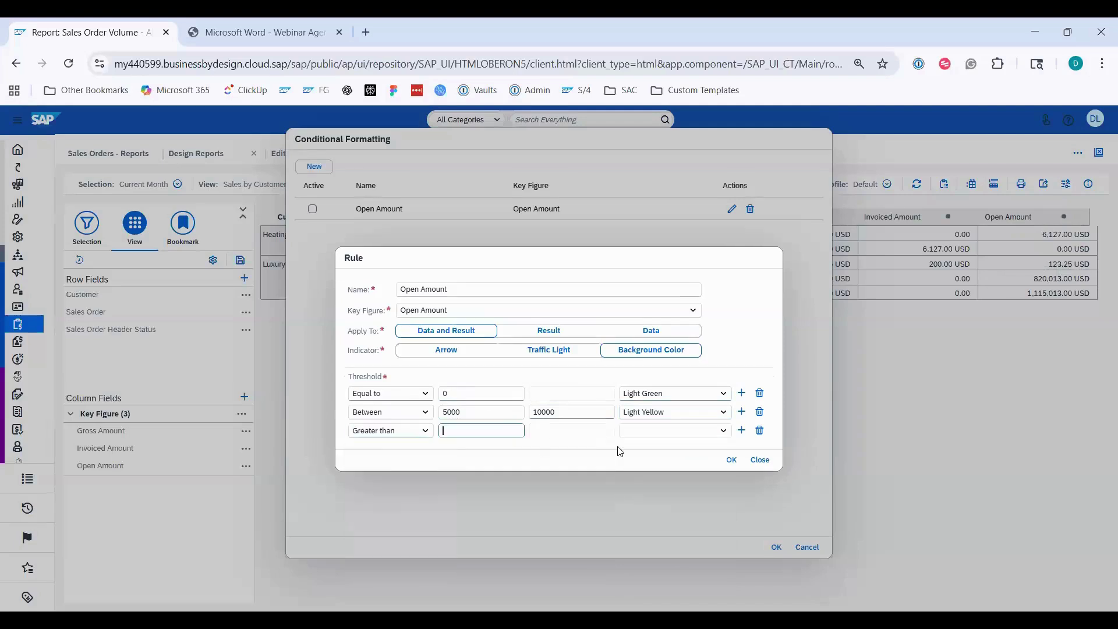
pyautogui.click(532, 413)
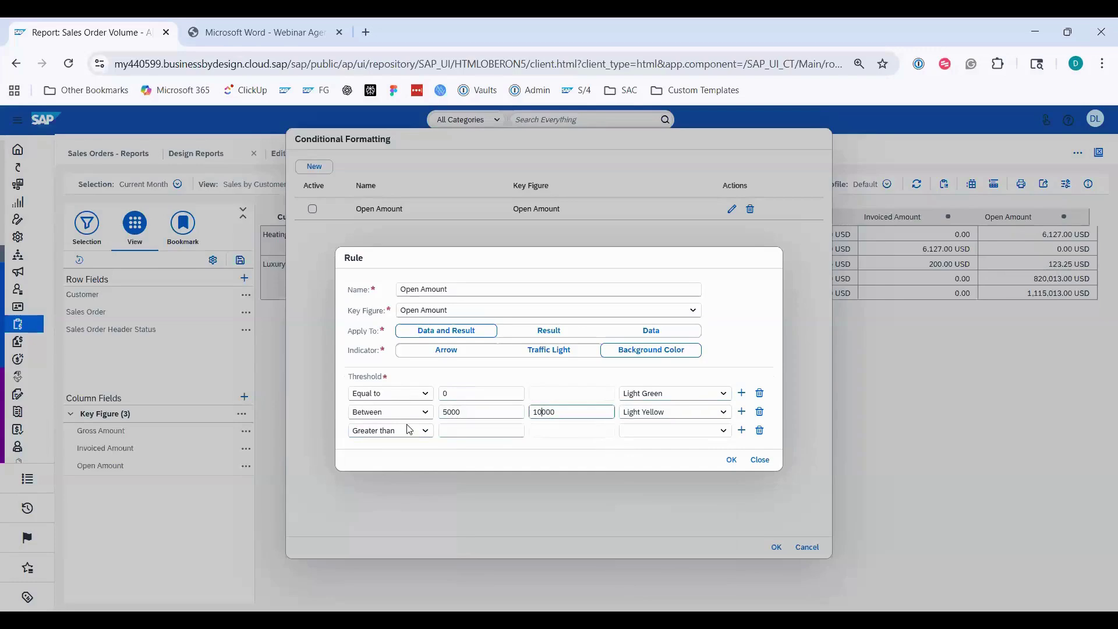
pyautogui.click(485, 434)
pyautogui.write('10000')
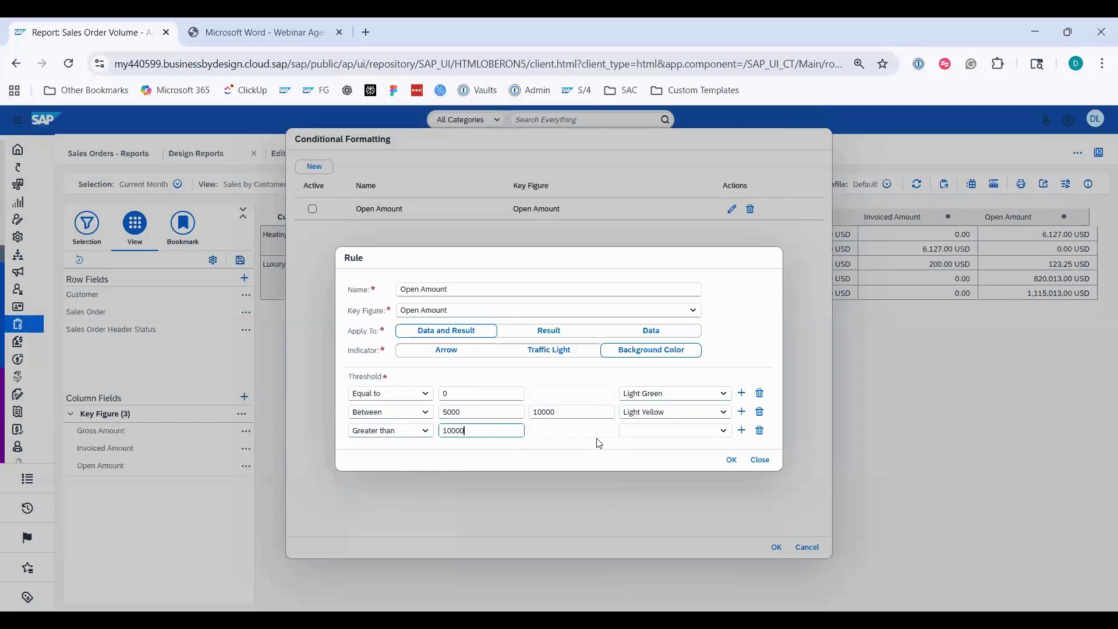
pyautogui.click(650, 426)
pyautogui.click(723, 430)
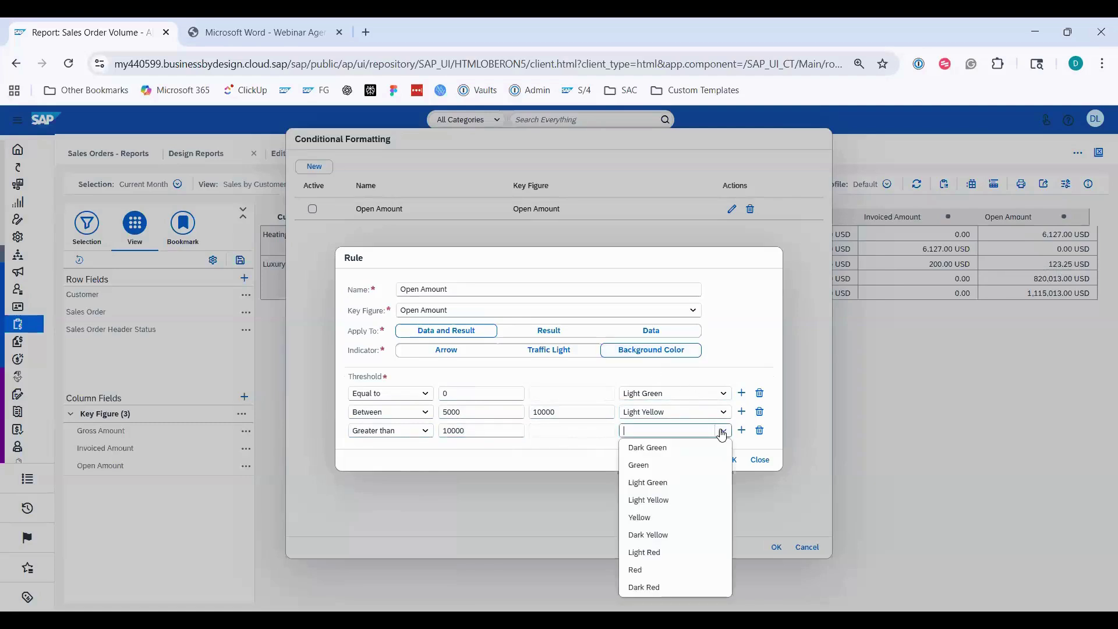
pyautogui.click(669, 553)
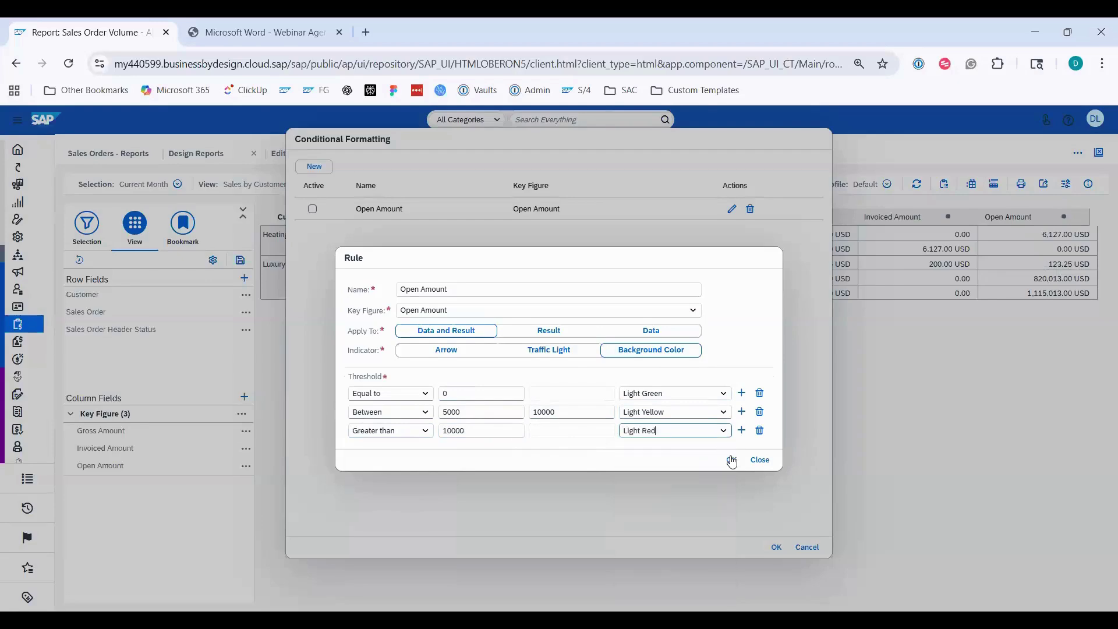
pyautogui.click(731, 459)
# Activate and apply the Open Amount formatting rule, and save the Sales by Customer view.
pyautogui.click(312, 209)
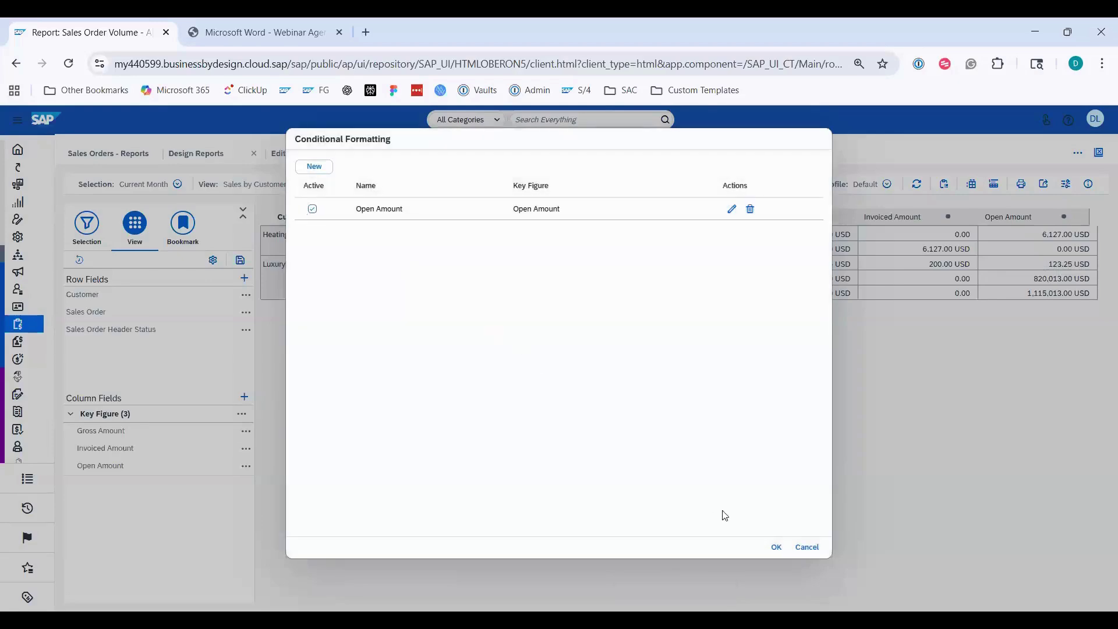
pyautogui.click(775, 547)
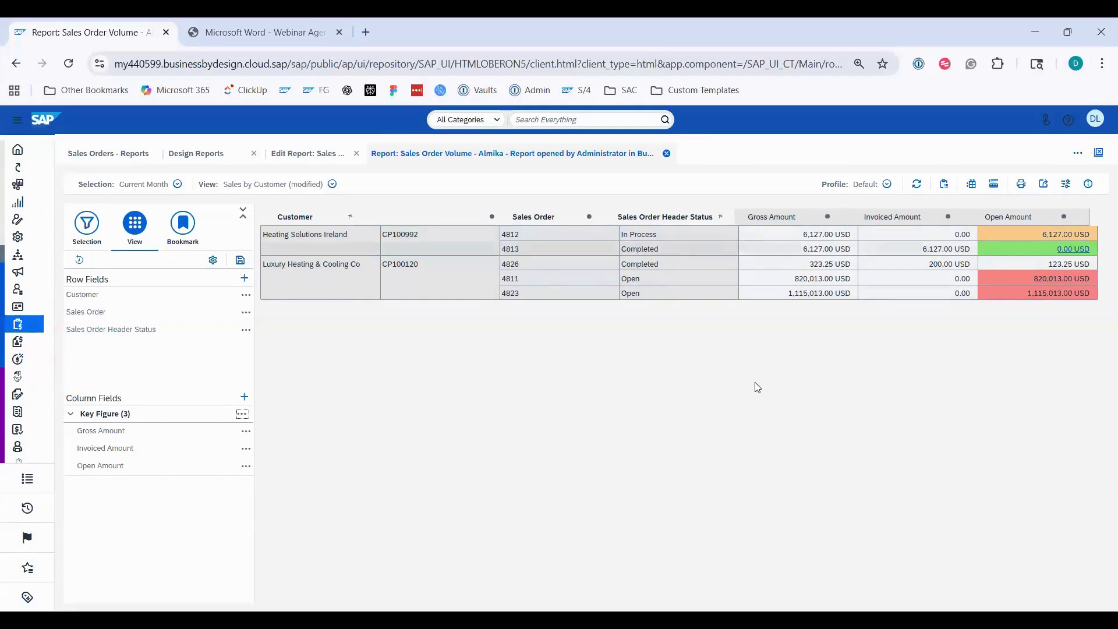
pyautogui.click(240, 260)
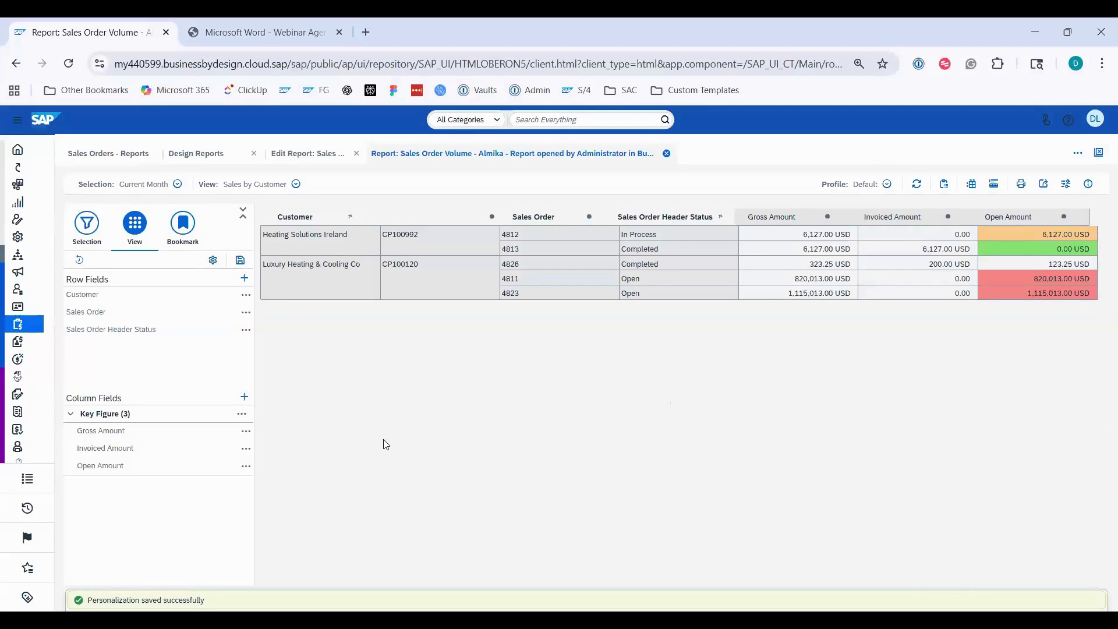
# Look over the KPI tiles on My Launchpad and the Finance Dashboard, and return to the Sales Order Volume - Almika report.
pyautogui.click(95, 156)
pyautogui.click(203, 153)
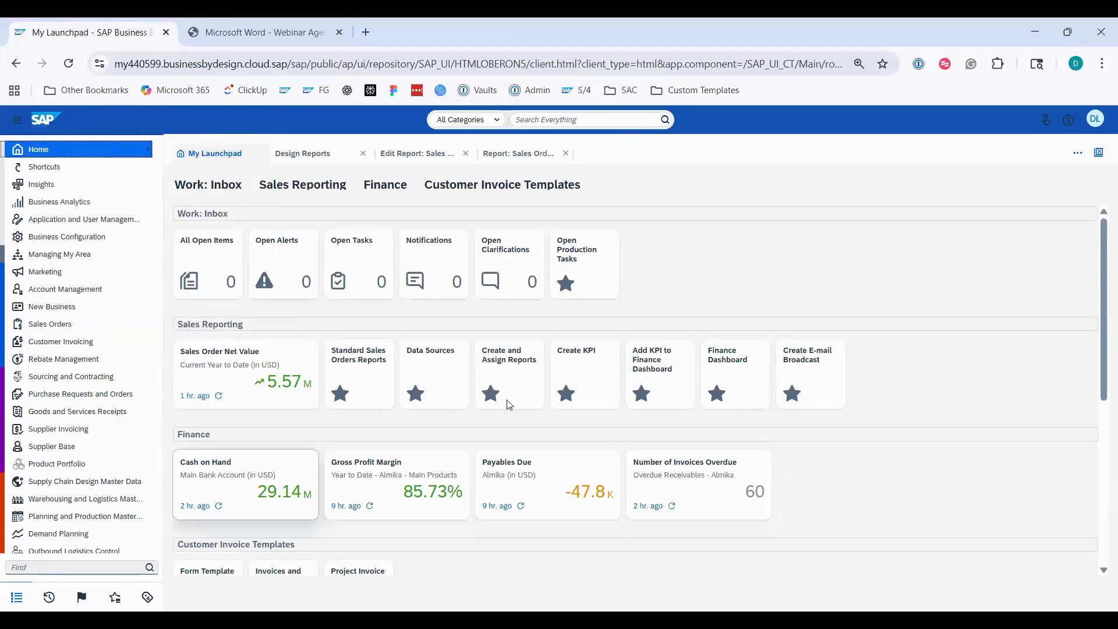
pyautogui.click(732, 373)
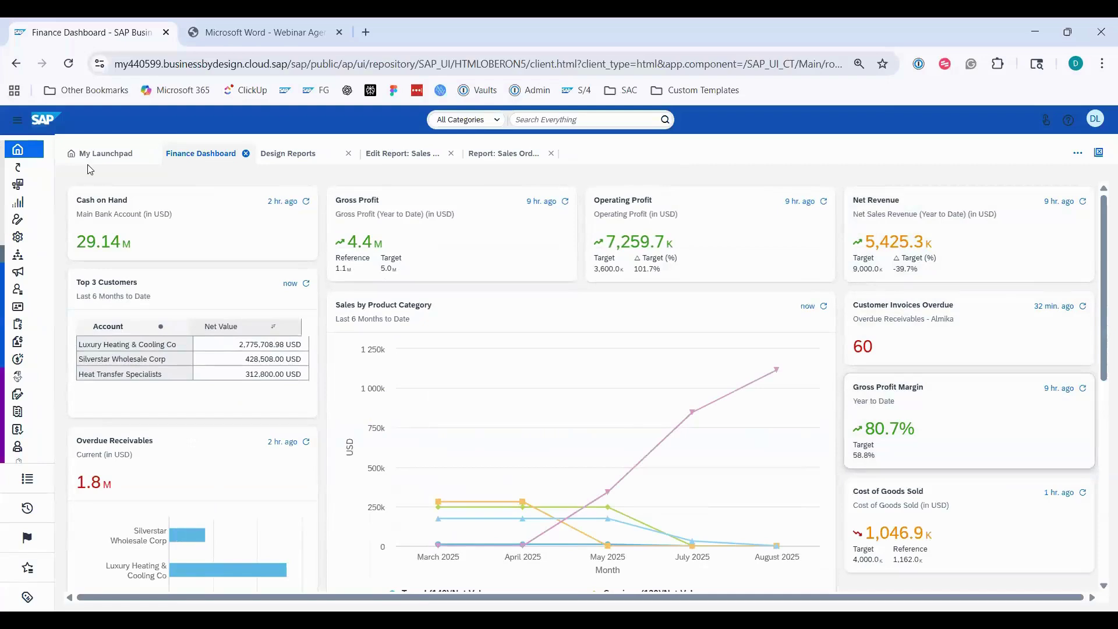
pyautogui.click(329, 155)
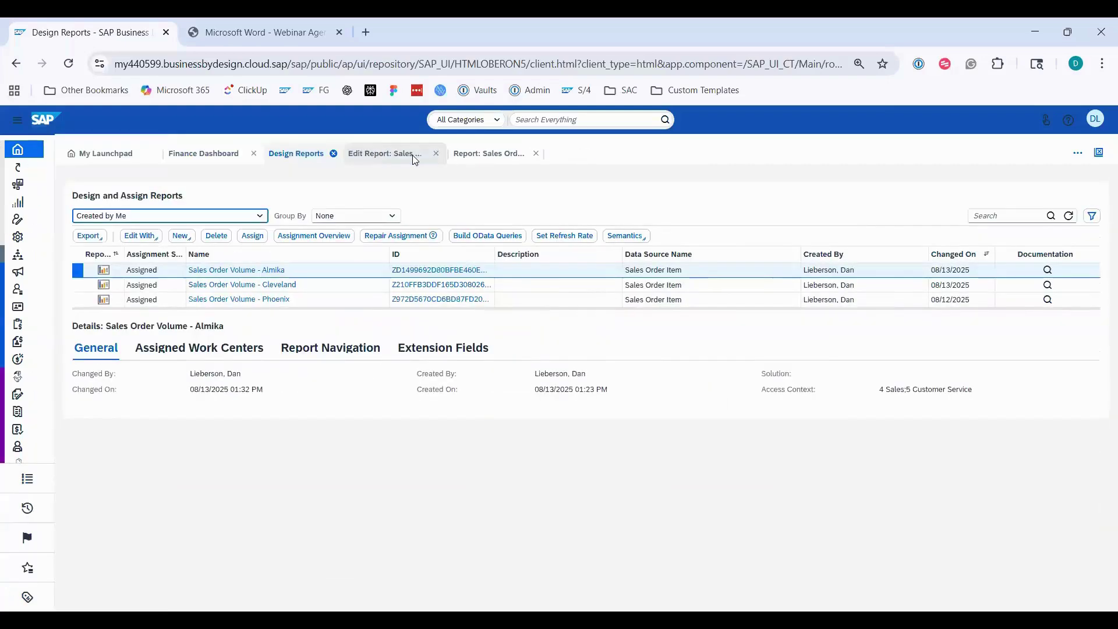
pyautogui.click(412, 155)
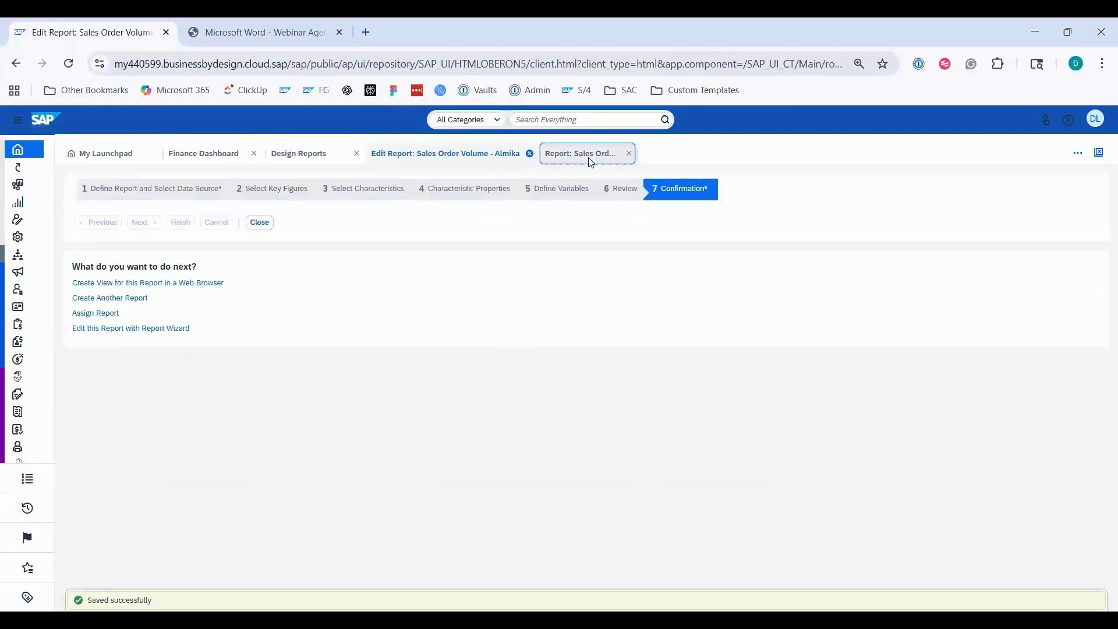
pyautogui.click(590, 160)
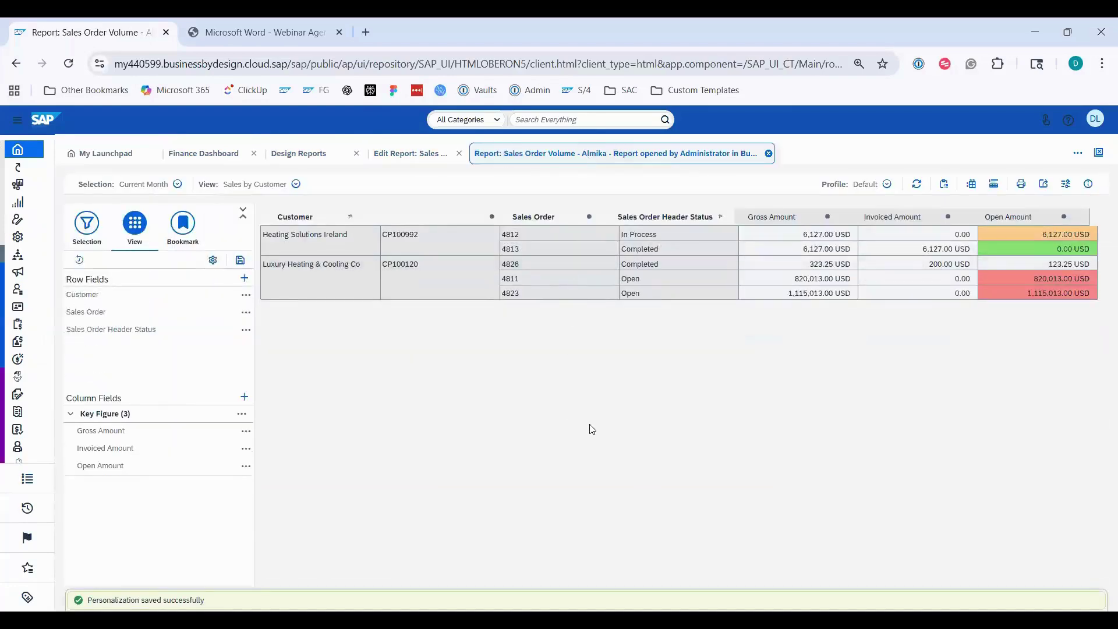
# Create a KPI from the Gross Amount key figure, name it Sales Order Gross Amount, and open it for editing.
pyautogui.click(247, 433)
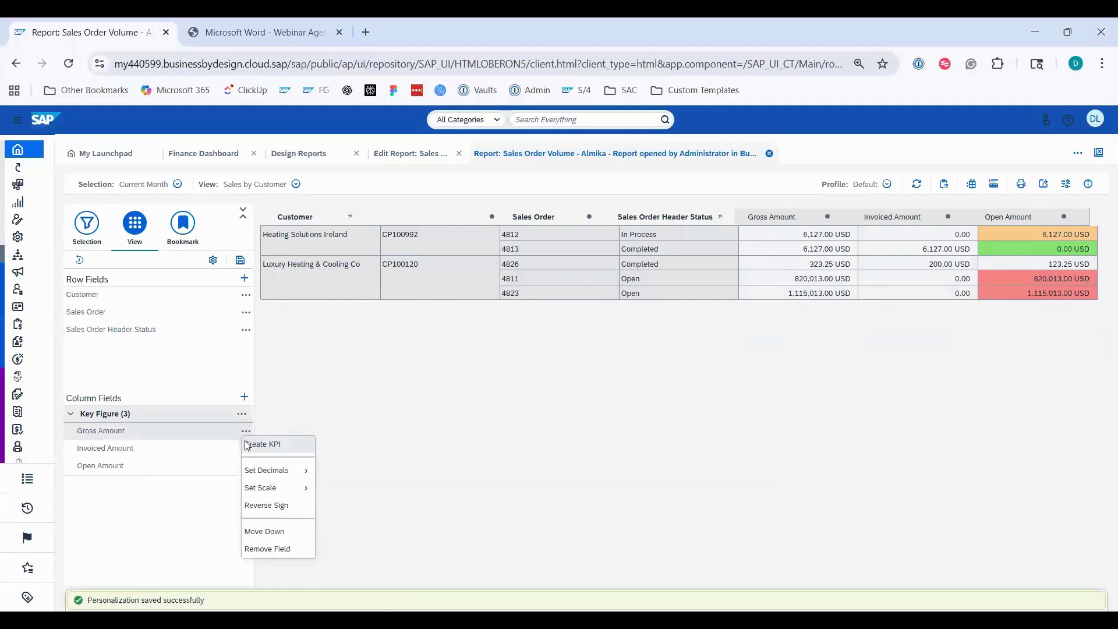
pyautogui.click(282, 445)
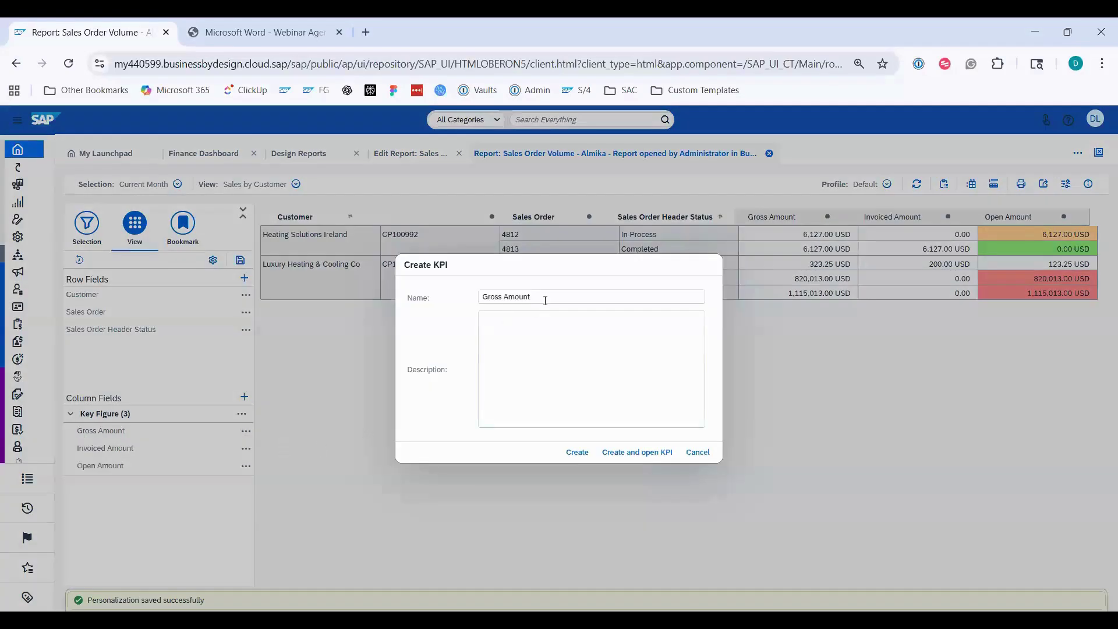
pyautogui.click(546, 300)
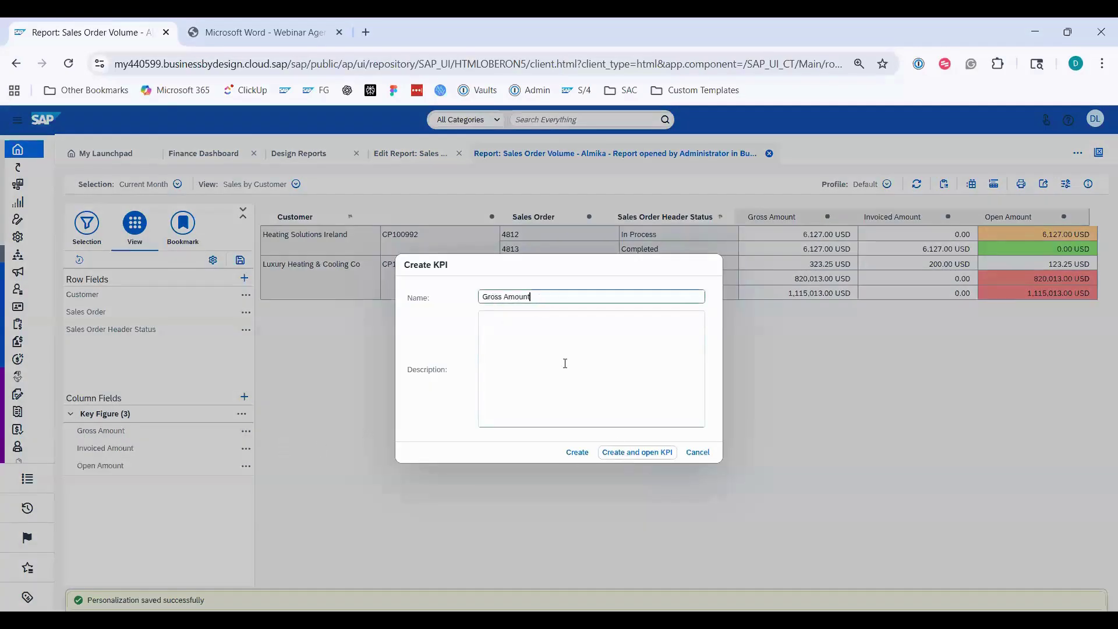
pyautogui.write('Sales Order')
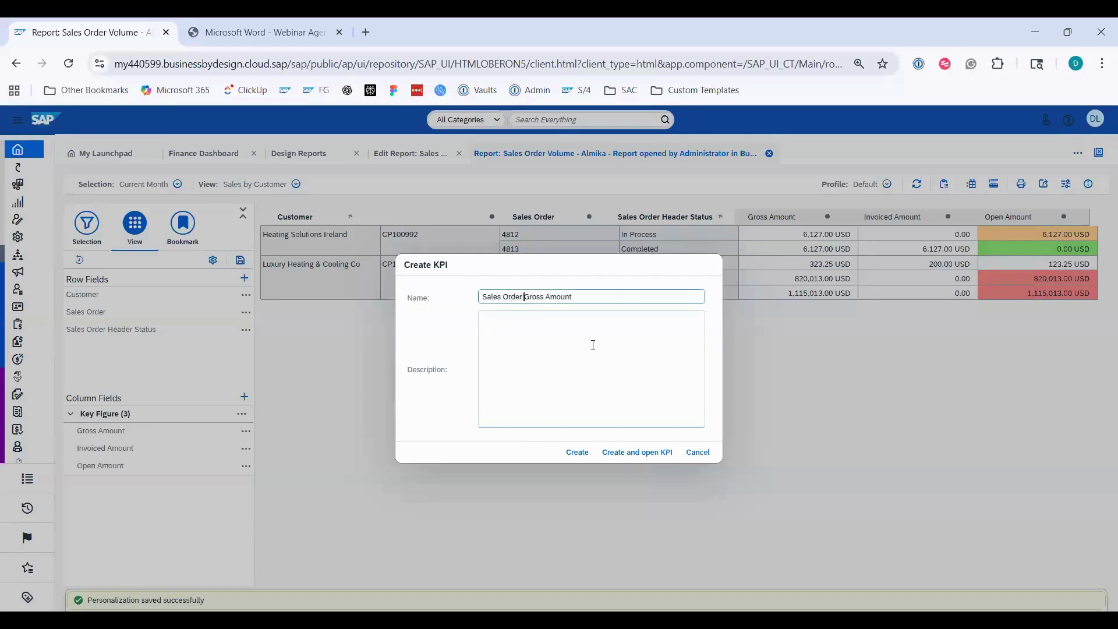
pyautogui.click(646, 452)
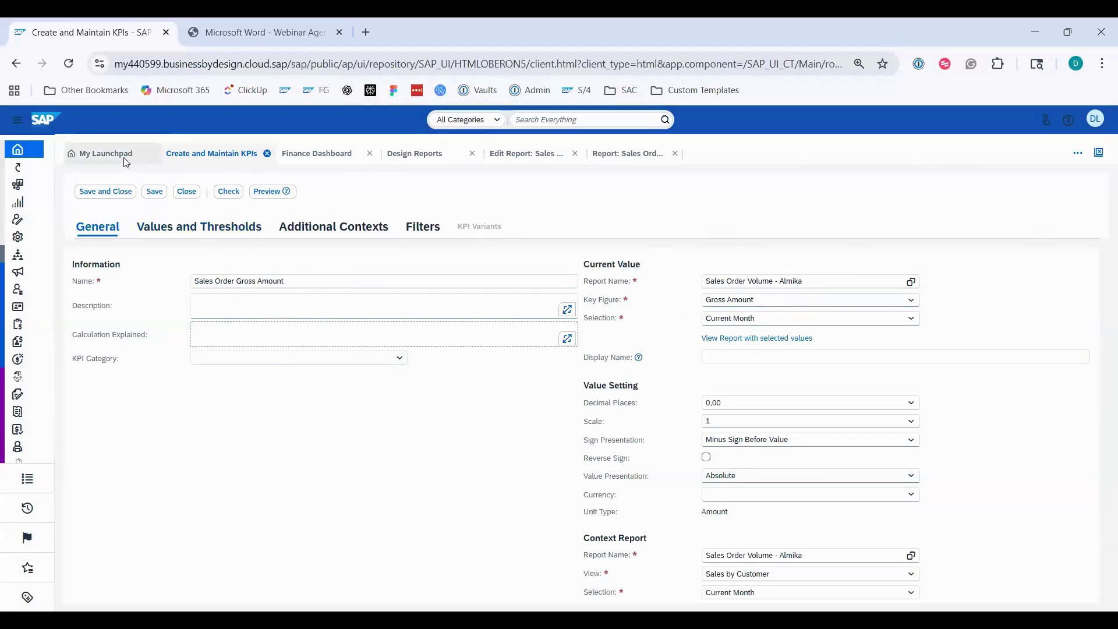
# Check the Display Name help and how the Sales Order Net Value tile is labeled on My Launchpad, and return to the KPI.
pyautogui.moveTo(639, 358)
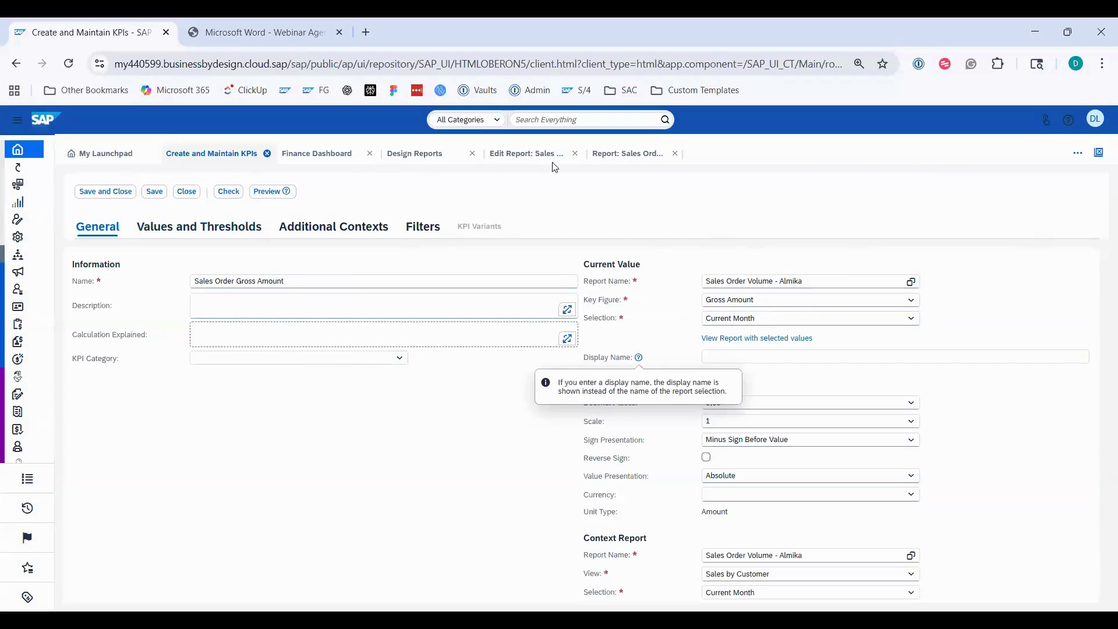
pyautogui.click(118, 152)
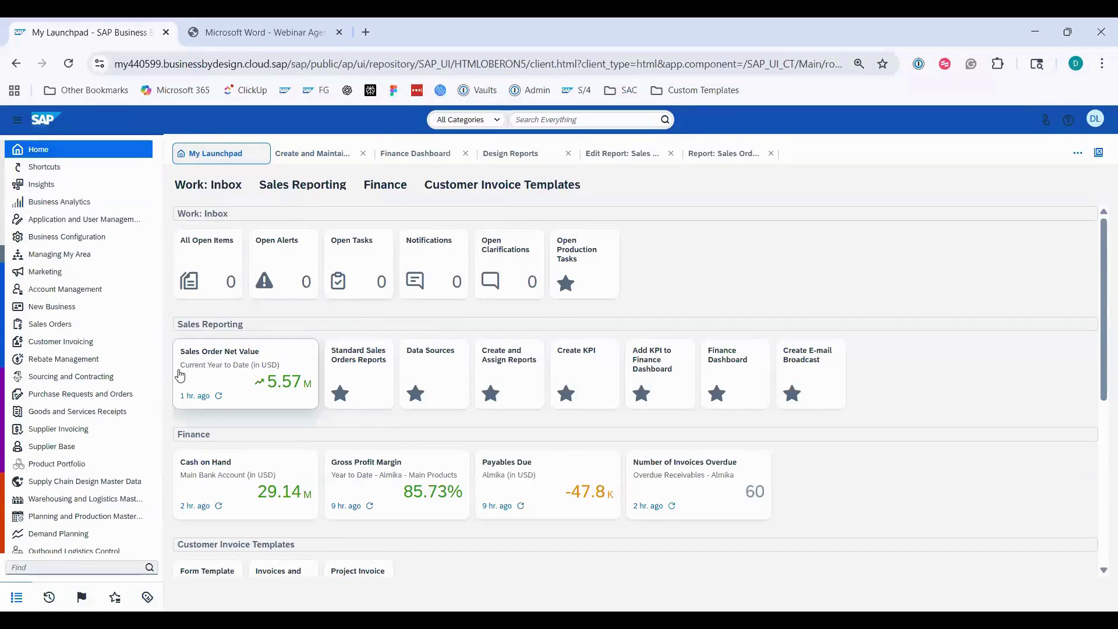
pyautogui.click(322, 153)
# Set the display name of the KPI's current value to Current Month Sales.
pyautogui.click(735, 358)
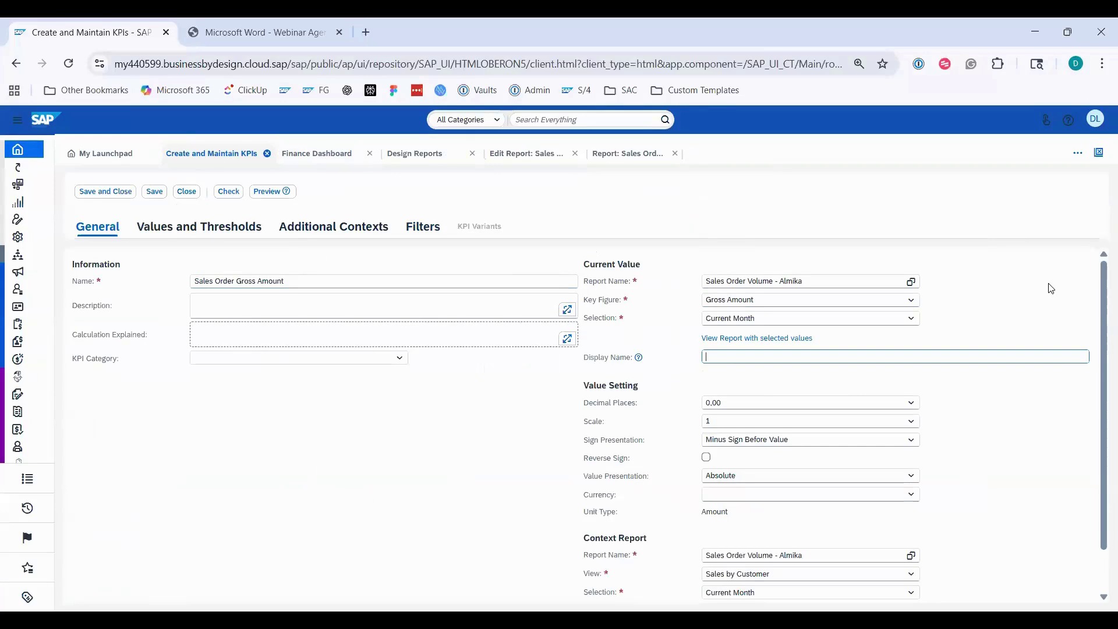
pyautogui.click(722, 320)
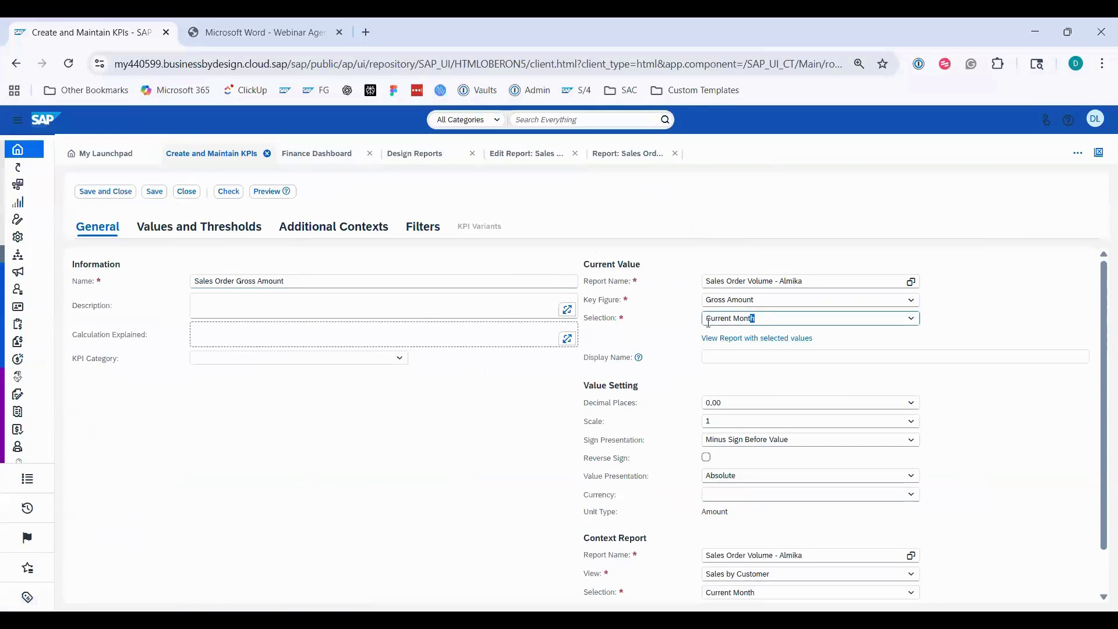
pyautogui.click(894, 349)
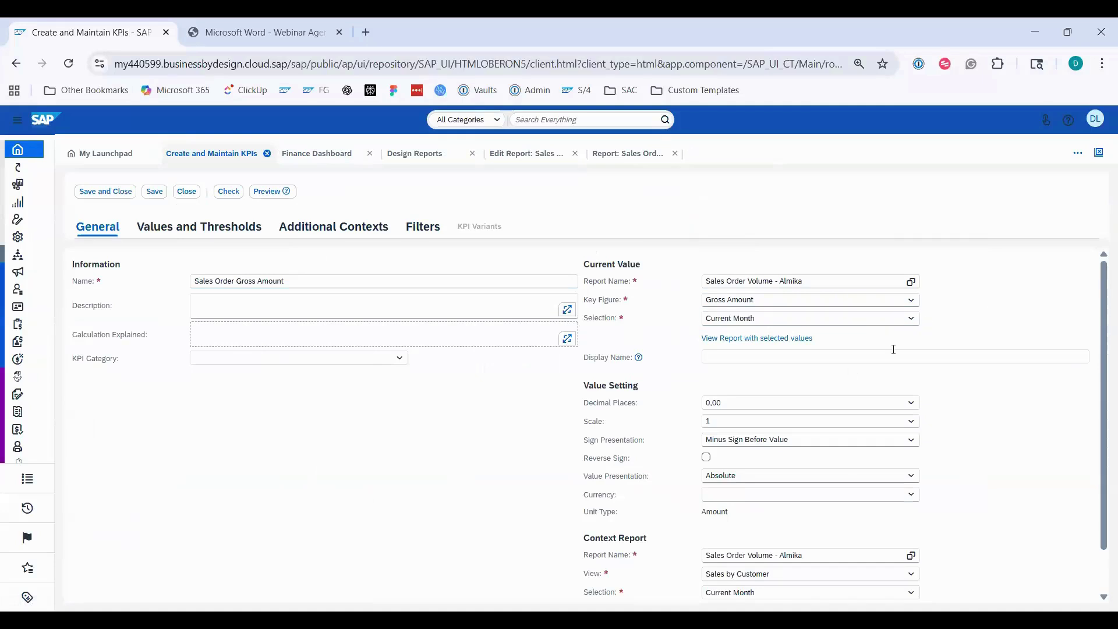
pyautogui.click(837, 360)
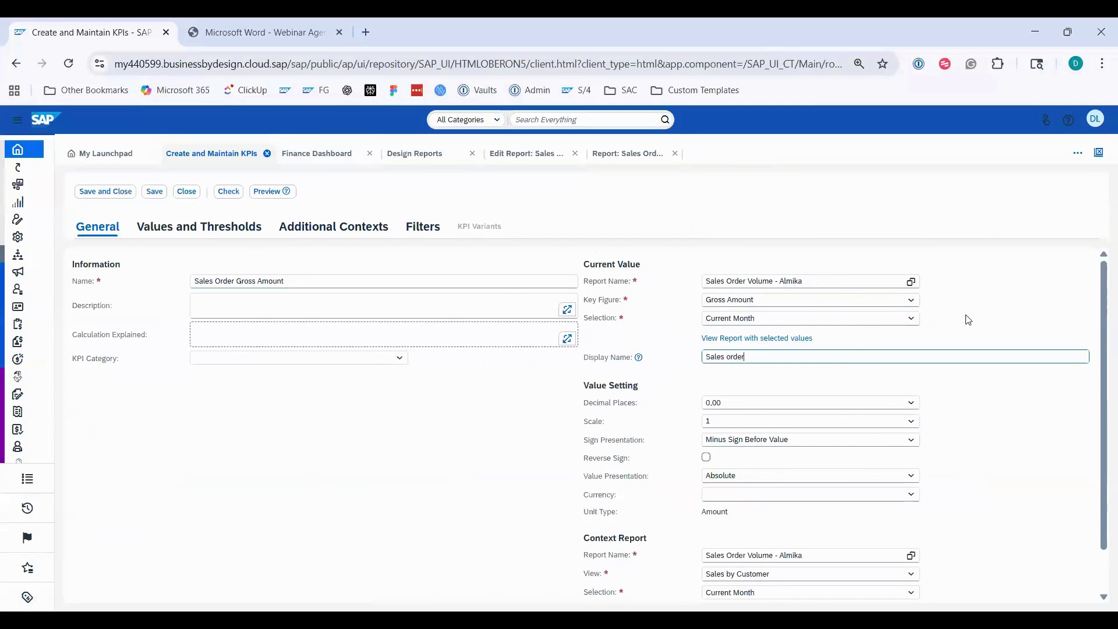
pyautogui.press('BackSpace')
pyautogui.press('BackSpace')
pyautogui.press('BackSpace')
pyautogui.press('BackSpace')
pyautogui.press('BackSpace')
pyautogui.press('BackSpace')
pyautogui.press('BackSpace')
pyautogui.click(796, 388)
pyautogui.click(806, 355)
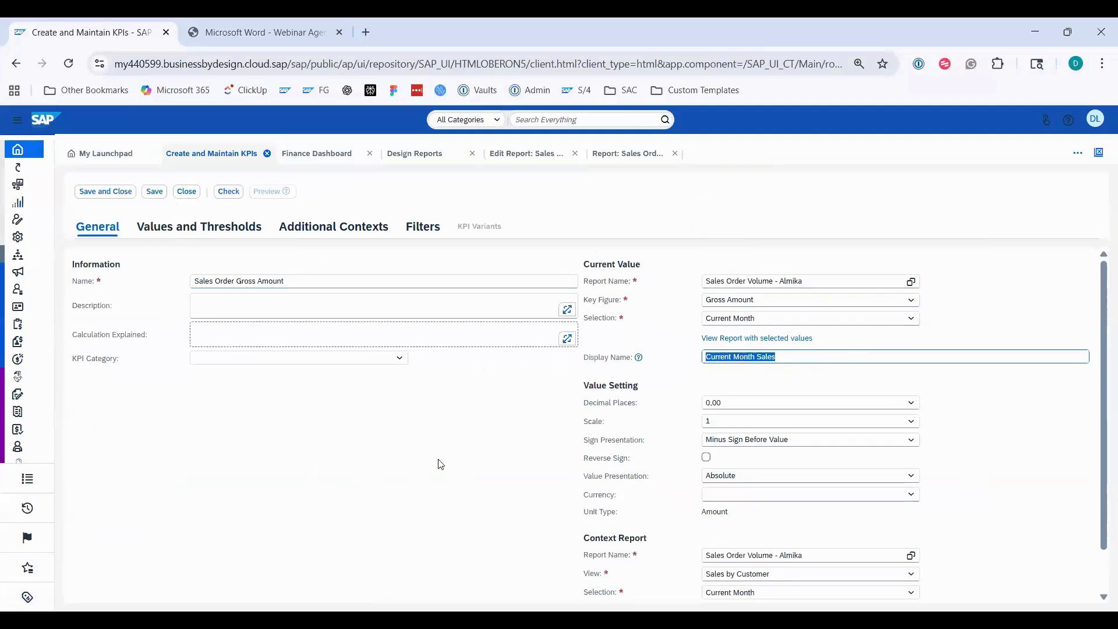
pyautogui.click(747, 381)
# Examine how the KPI tiles on My Launchpad present their values, as a reference for the new KPI's value settings.
pyautogui.scroll(-1, 895, 348)
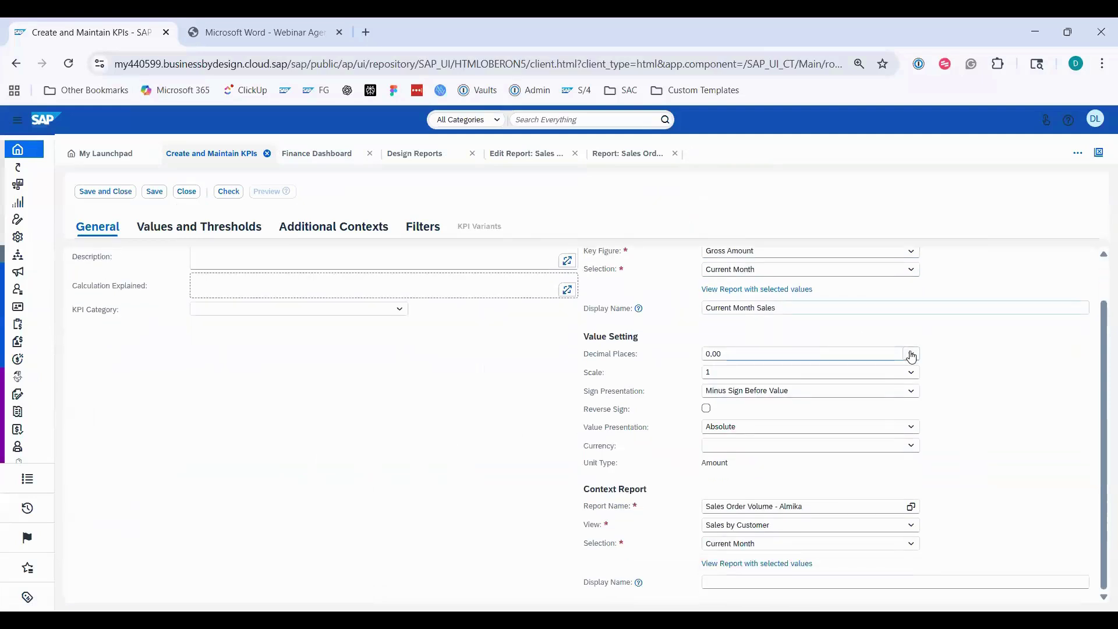
pyautogui.click(617, 156)
pyautogui.click(513, 156)
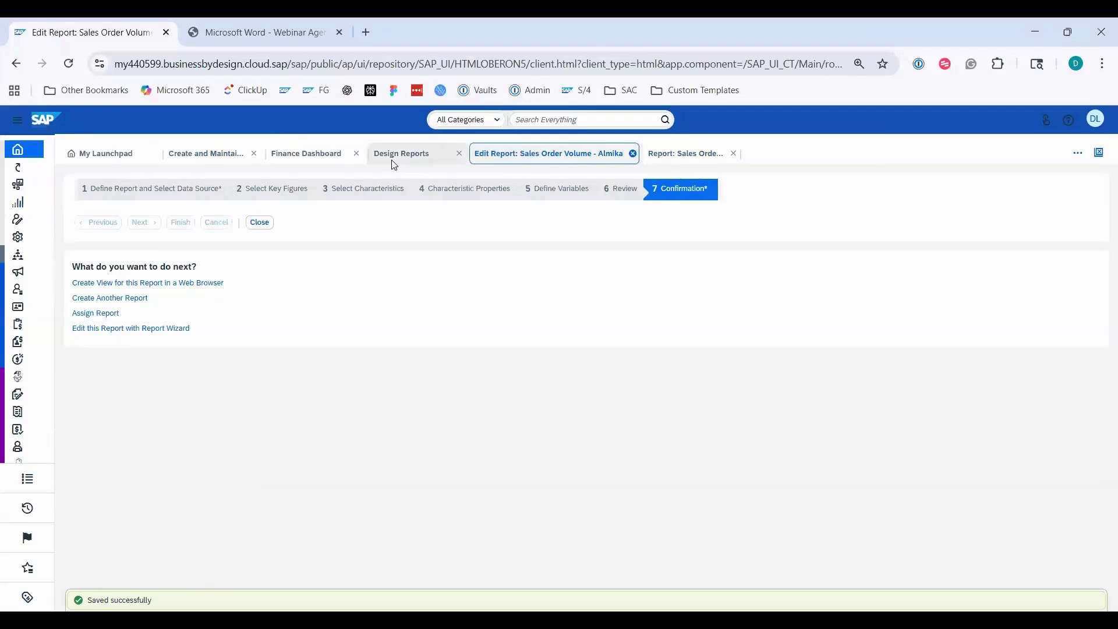
pyautogui.click(100, 156)
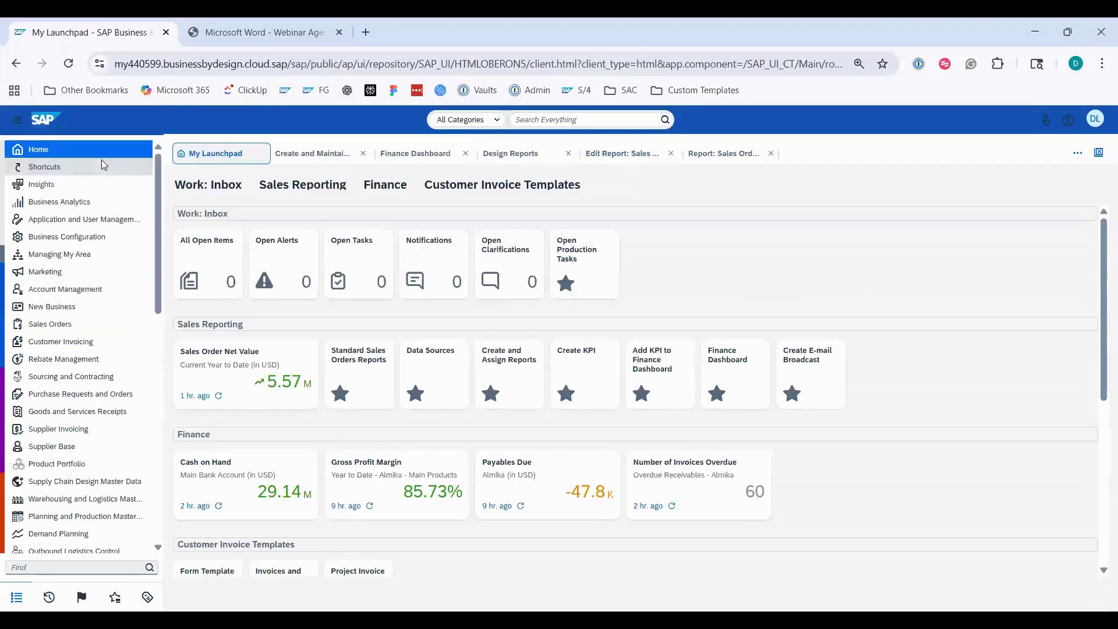
pyautogui.scroll(-2, 897, 442)
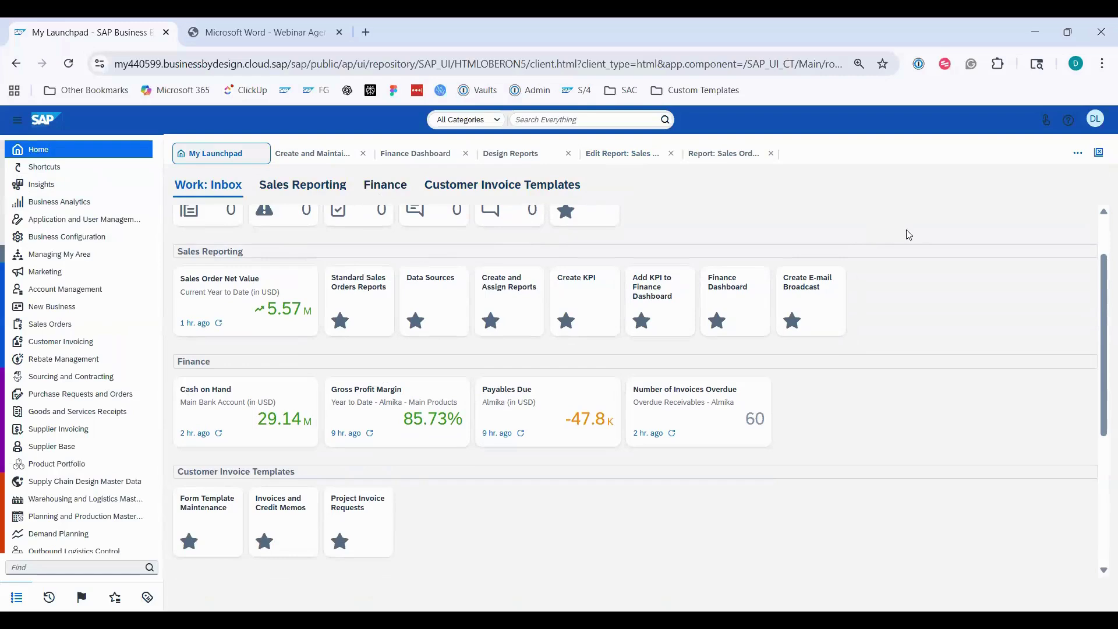
pyautogui.scroll(2, 920, 237)
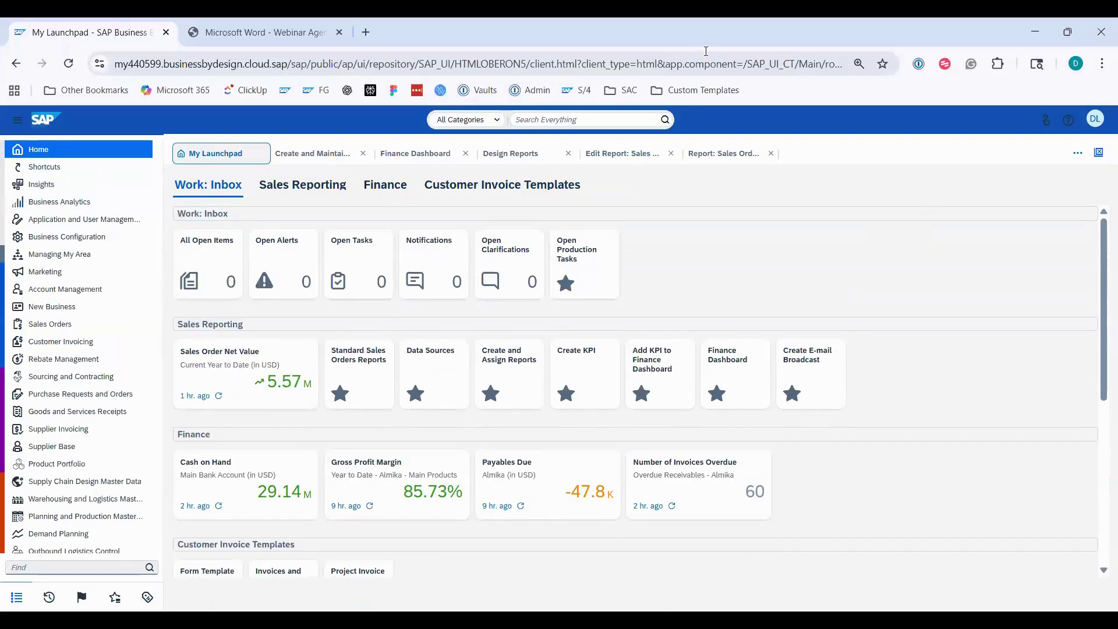
pyautogui.click(631, 154)
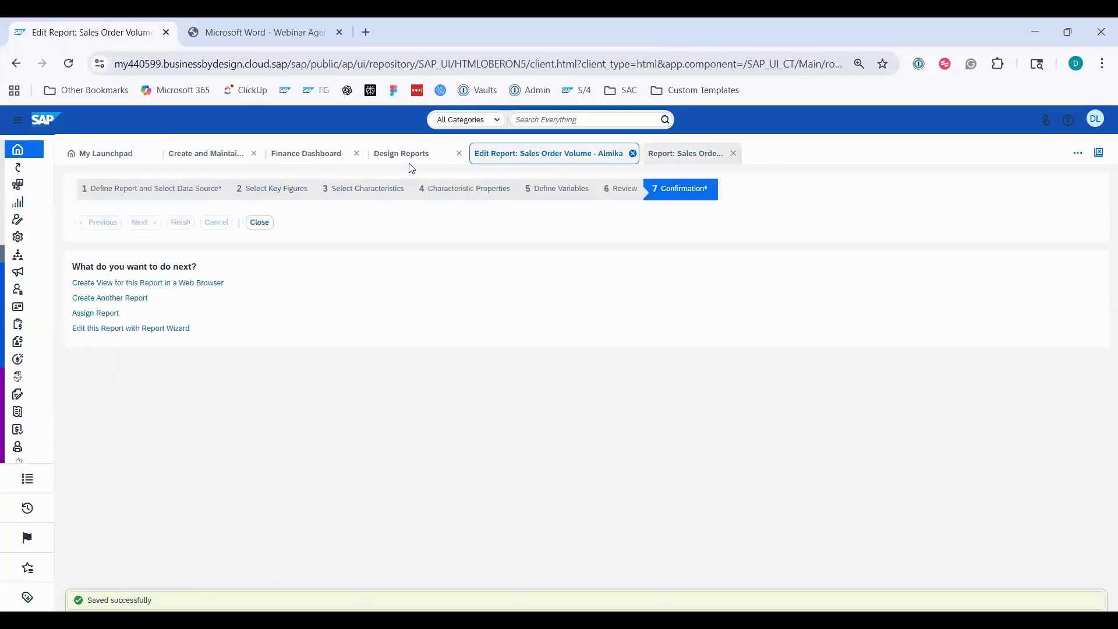
# Return to the Sales Order Gross Amount KPI and set its decimal places to 0.0.
pyautogui.click(216, 158)
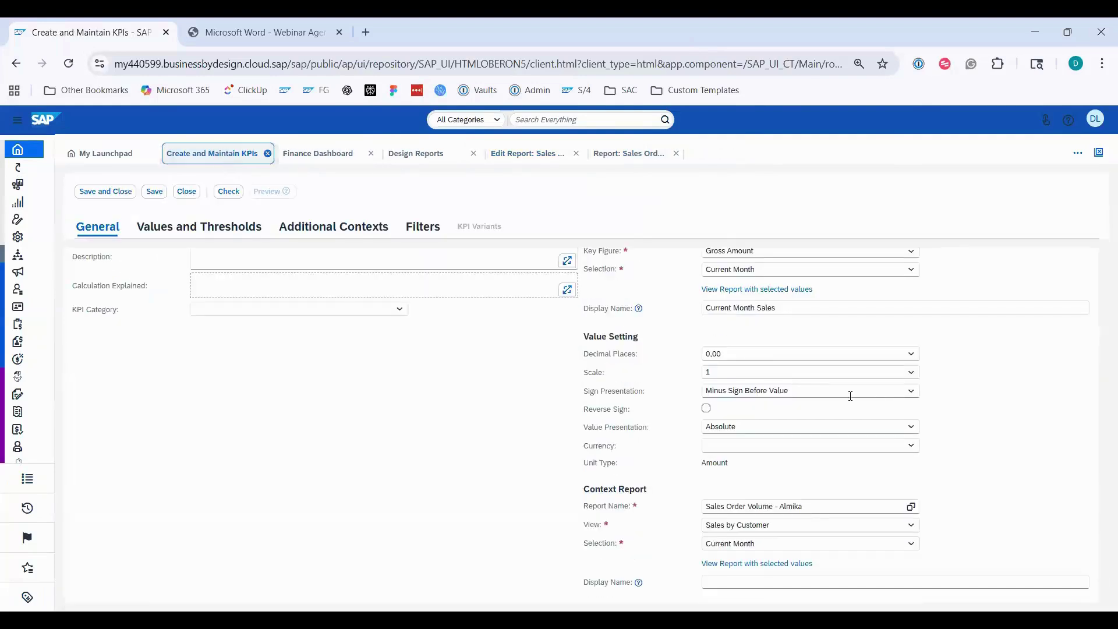
pyautogui.click(911, 356)
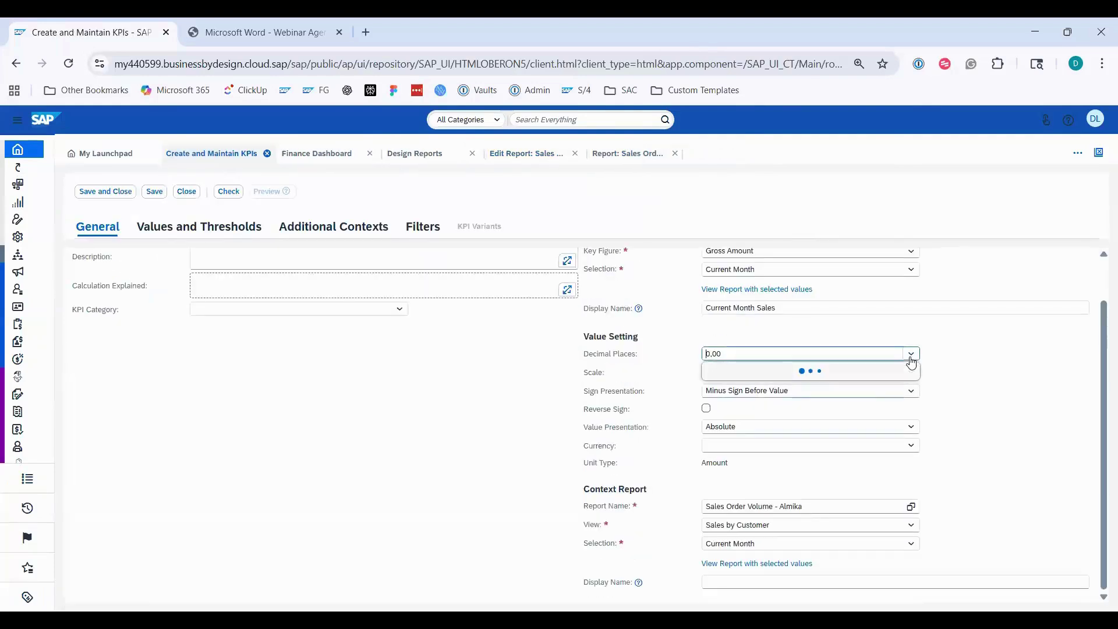
pyautogui.click(996, 371)
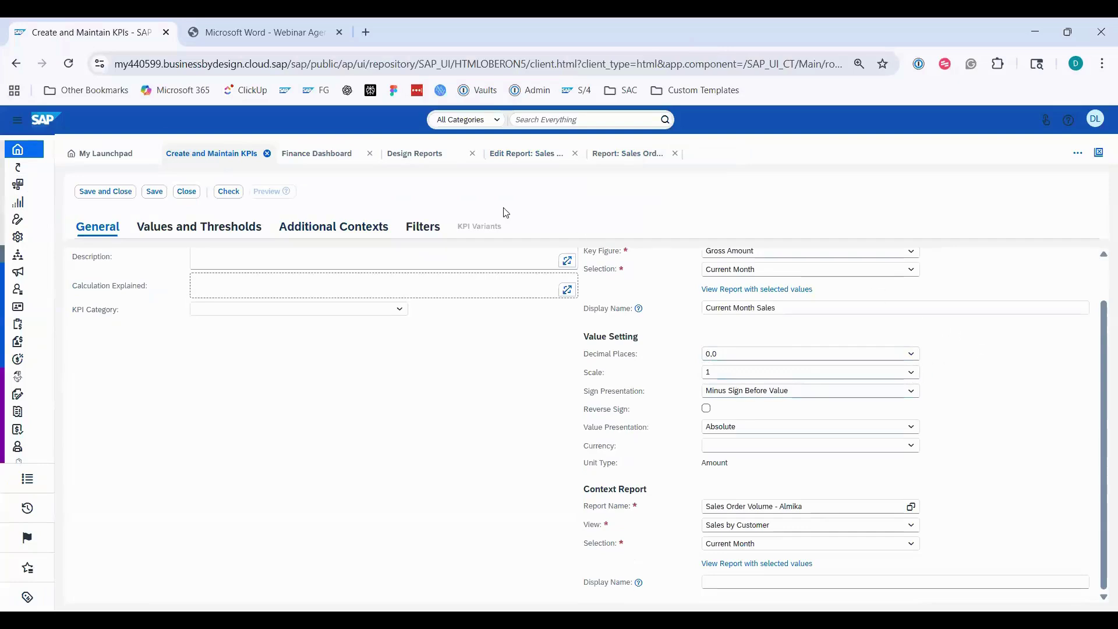
# Check how the Sales Order Net Value tile on My Launchpad is scaled, and review the scale options of the Sales Order Gross Amount KPI.
pyautogui.click(98, 160)
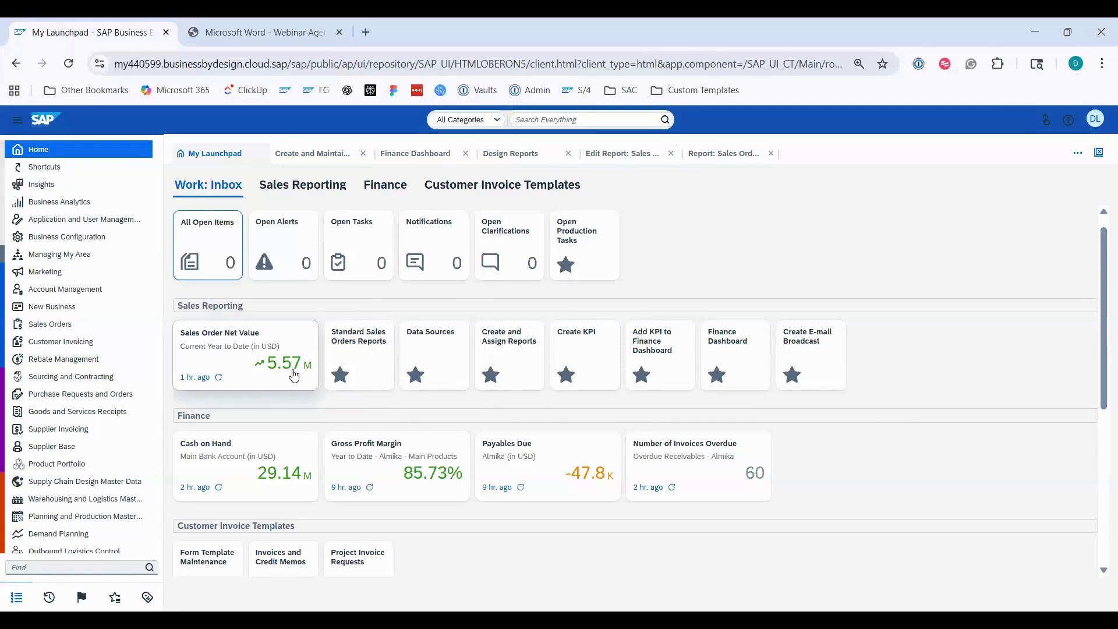
pyautogui.click(314, 157)
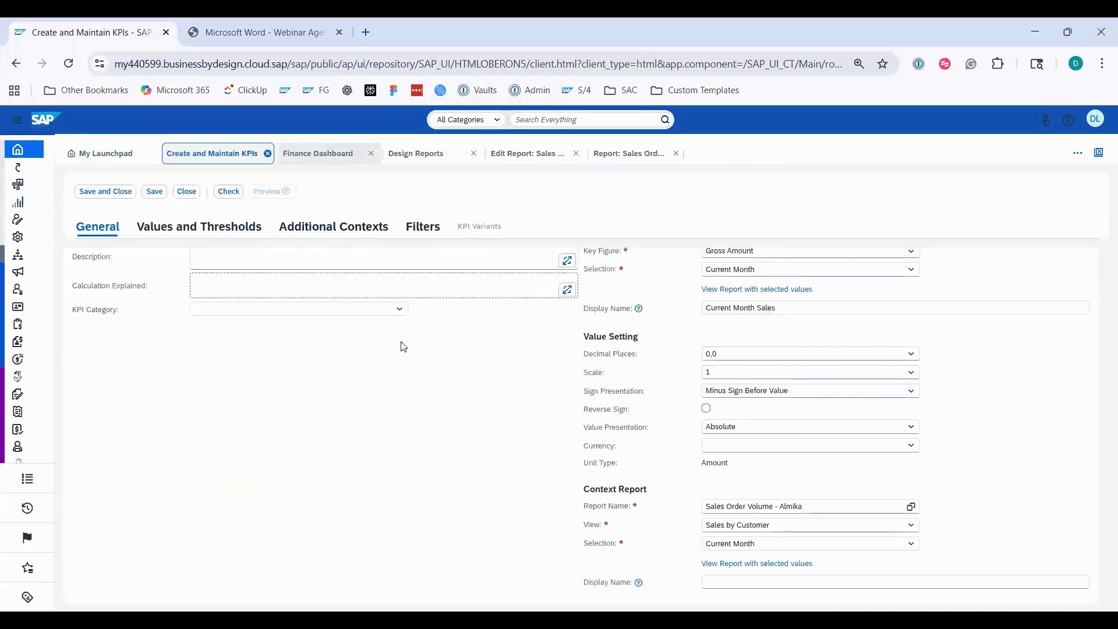
pyautogui.click(910, 372)
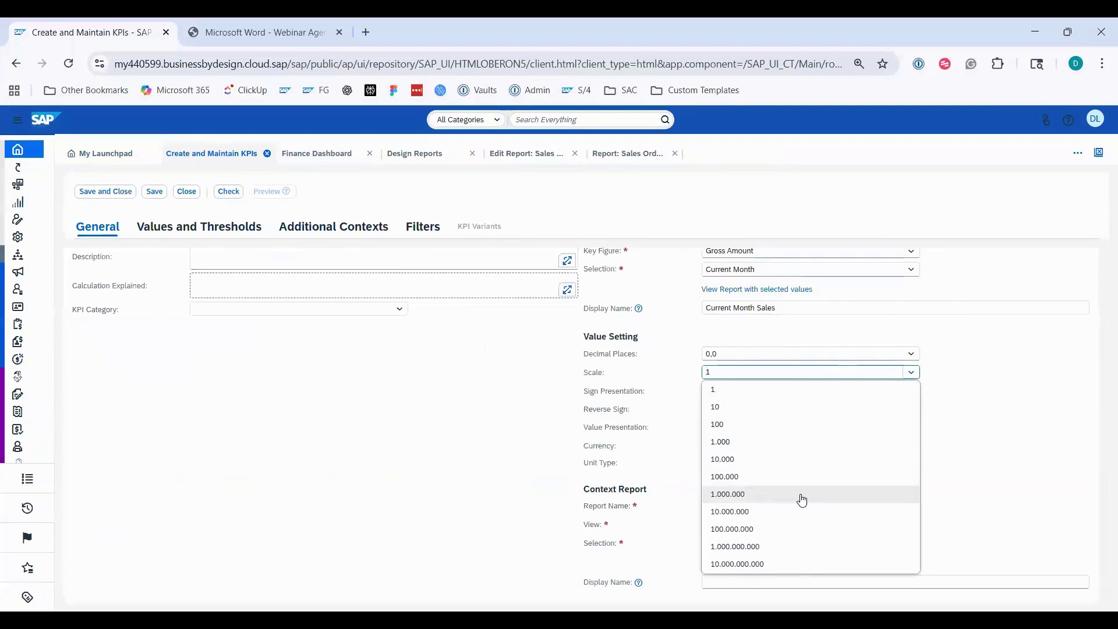
pyautogui.click(987, 369)
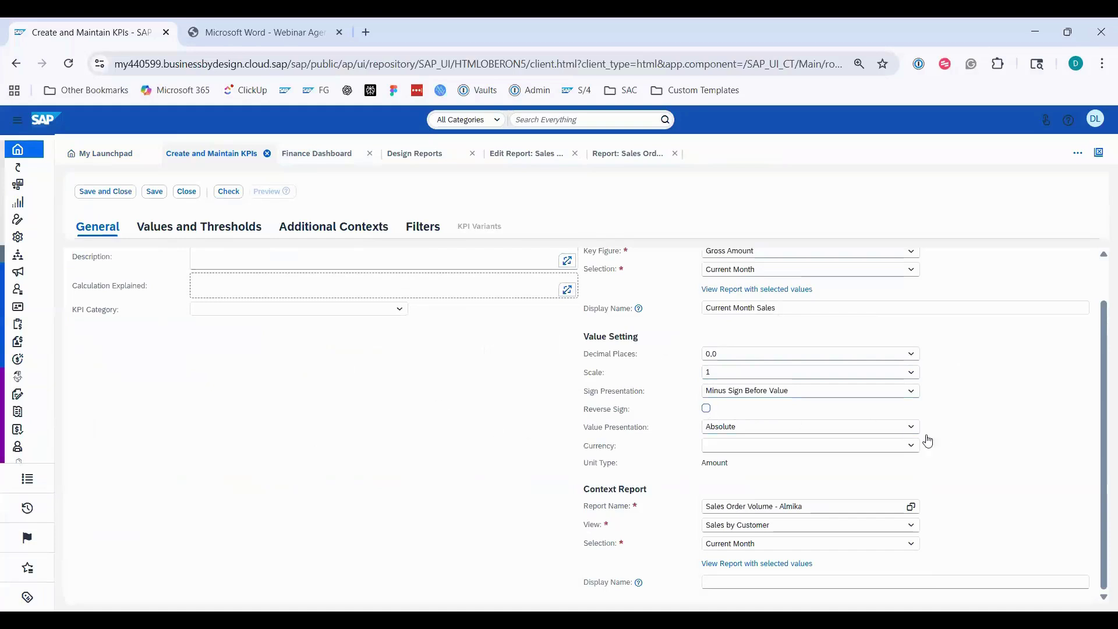
# Set the currency of the KPI's value to USD - US Dollar.
pyautogui.click(910, 446)
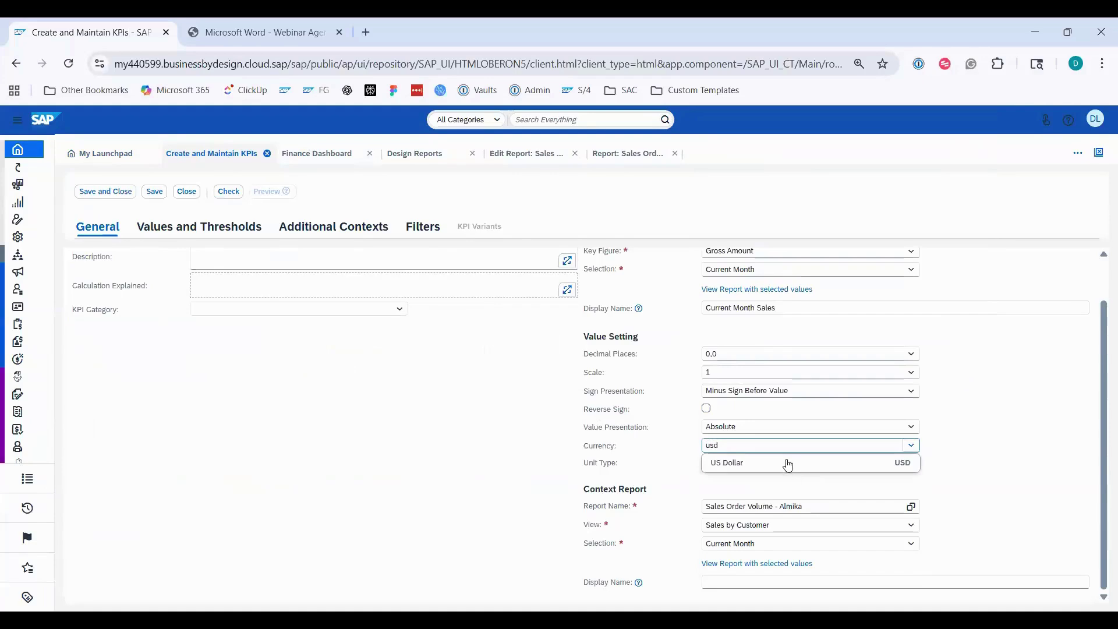
pyautogui.click(786, 461)
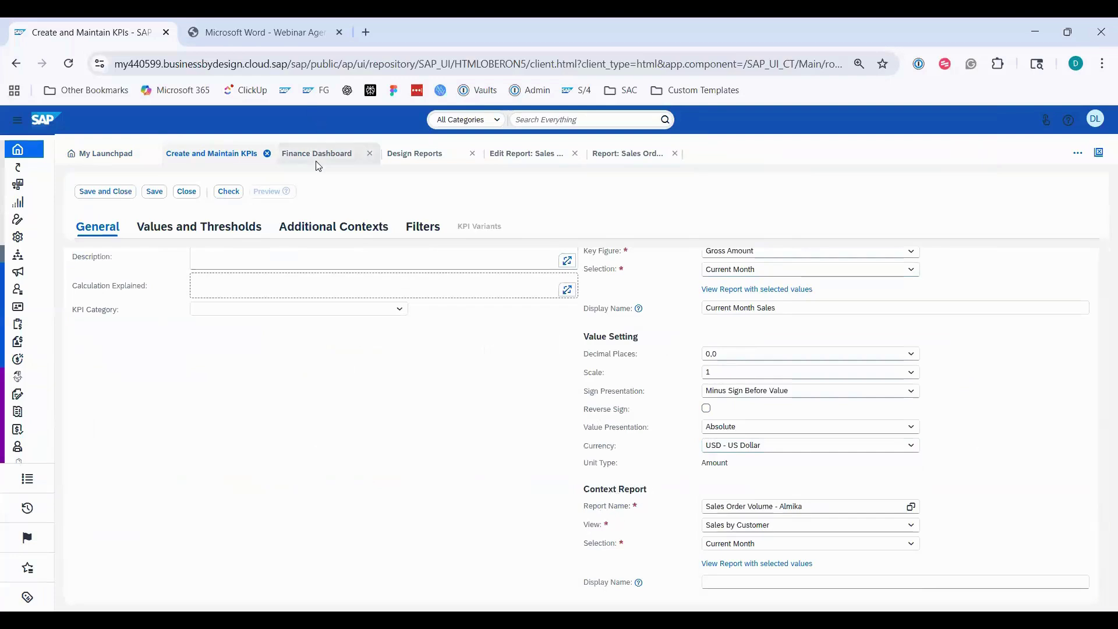
# Examine the details of the Number of Invoices Overdue KPI from My Launchpad, and close it to return to the new KPI.
pyautogui.click(116, 158)
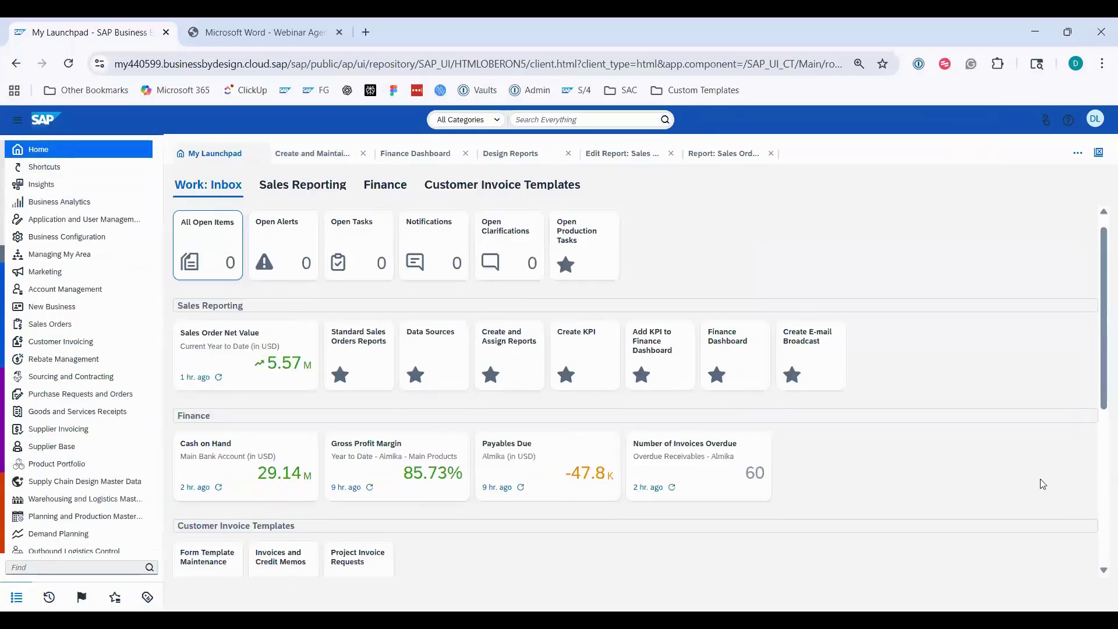
pyautogui.click(683, 458)
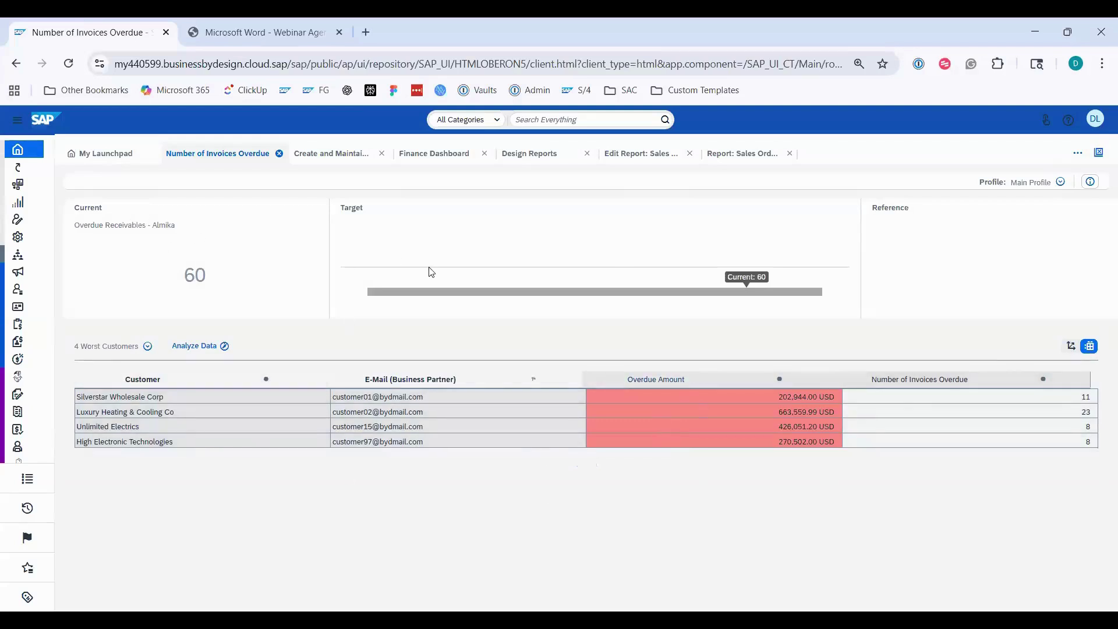
pyautogui.click(281, 155)
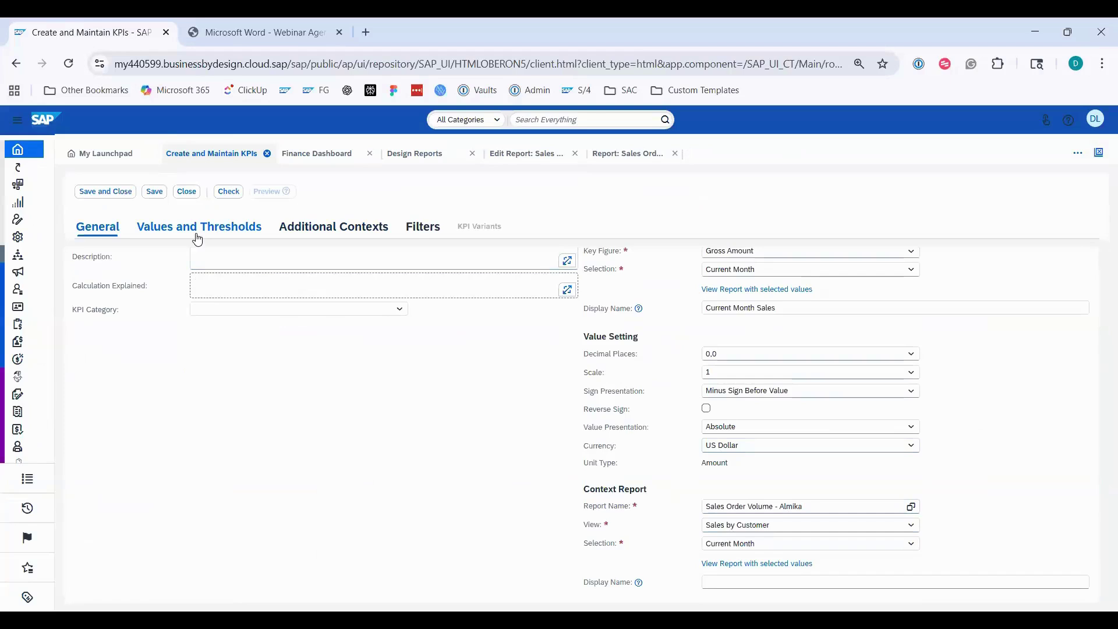
# Open the KPI's target and reference value settings and save the KPI.
pyautogui.click(197, 230)
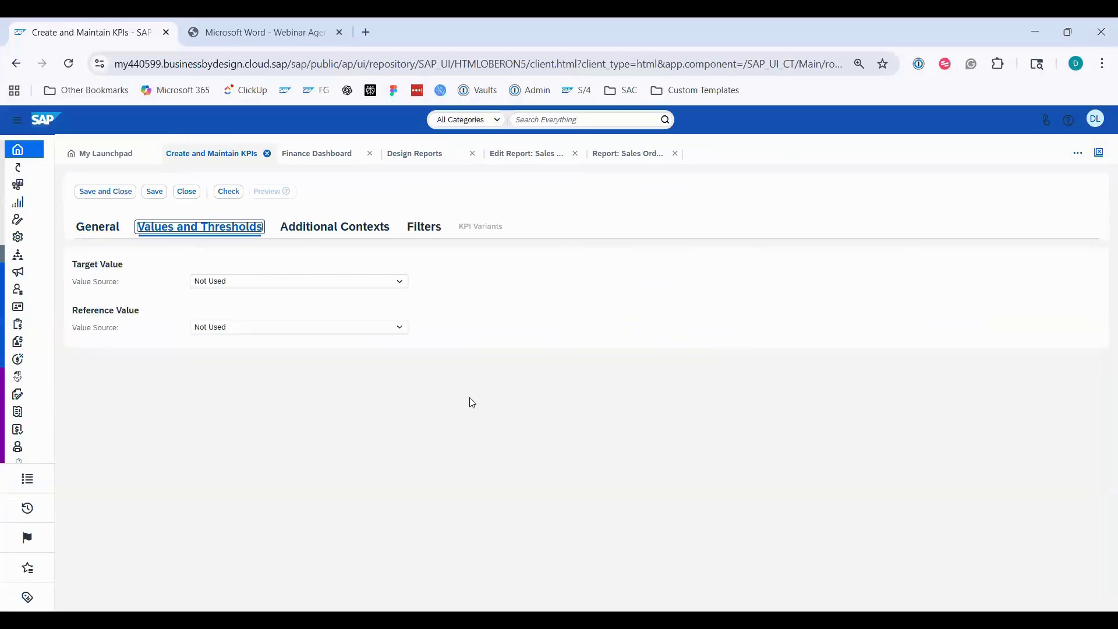
pyautogui.click(528, 335)
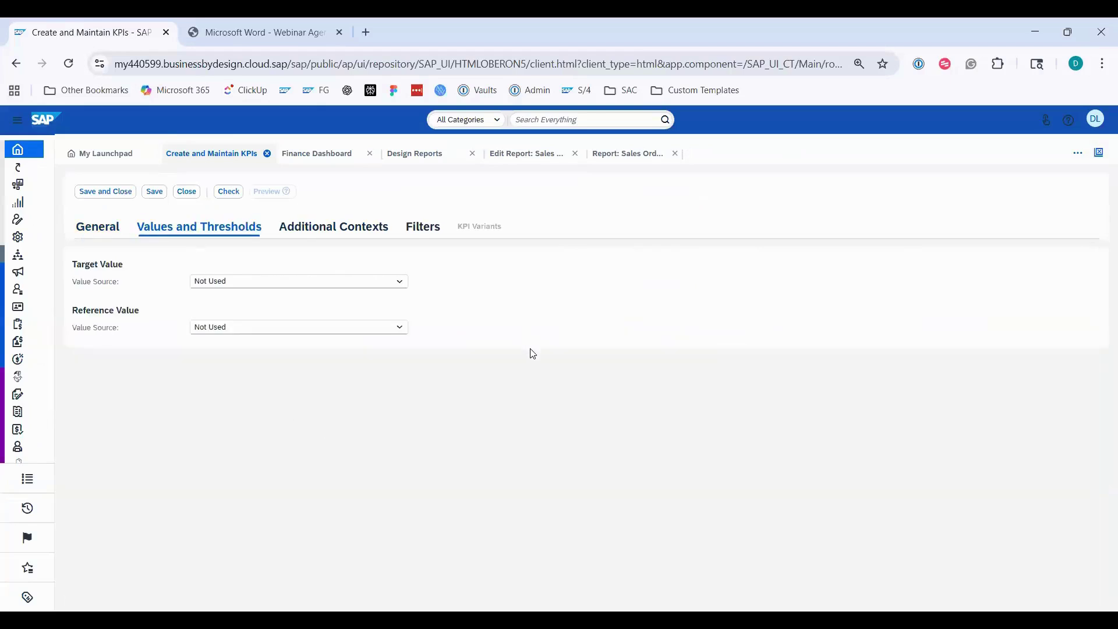
pyautogui.click(153, 192)
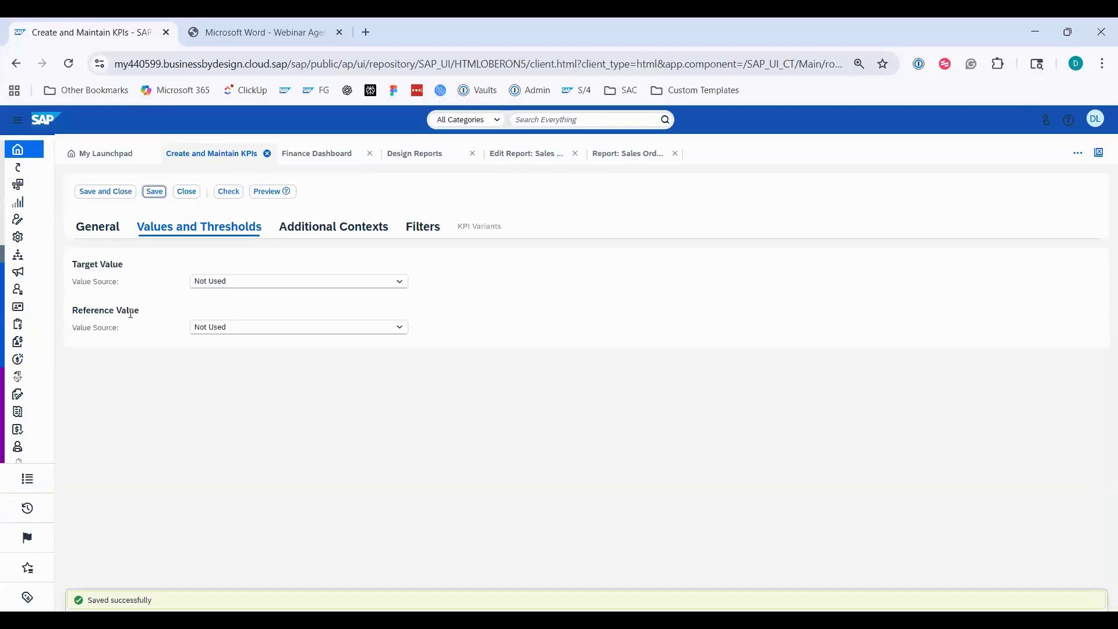
# Examine how the Finance Dashboard tiles show target and reference values, and return to the KPI's value settings.
pyautogui.click(319, 153)
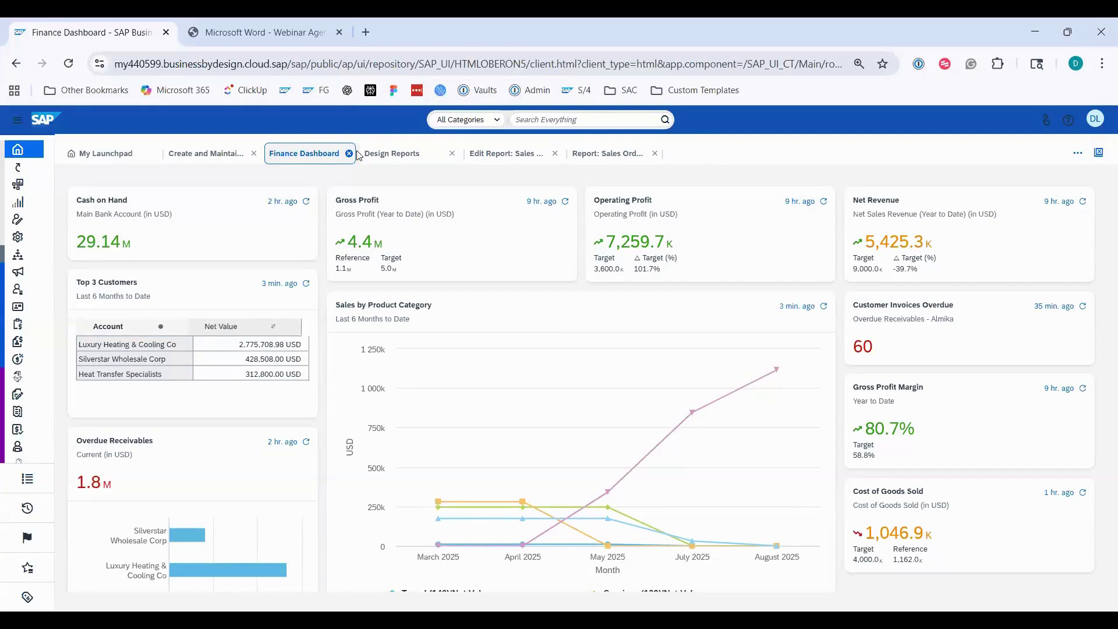
pyautogui.click(214, 164)
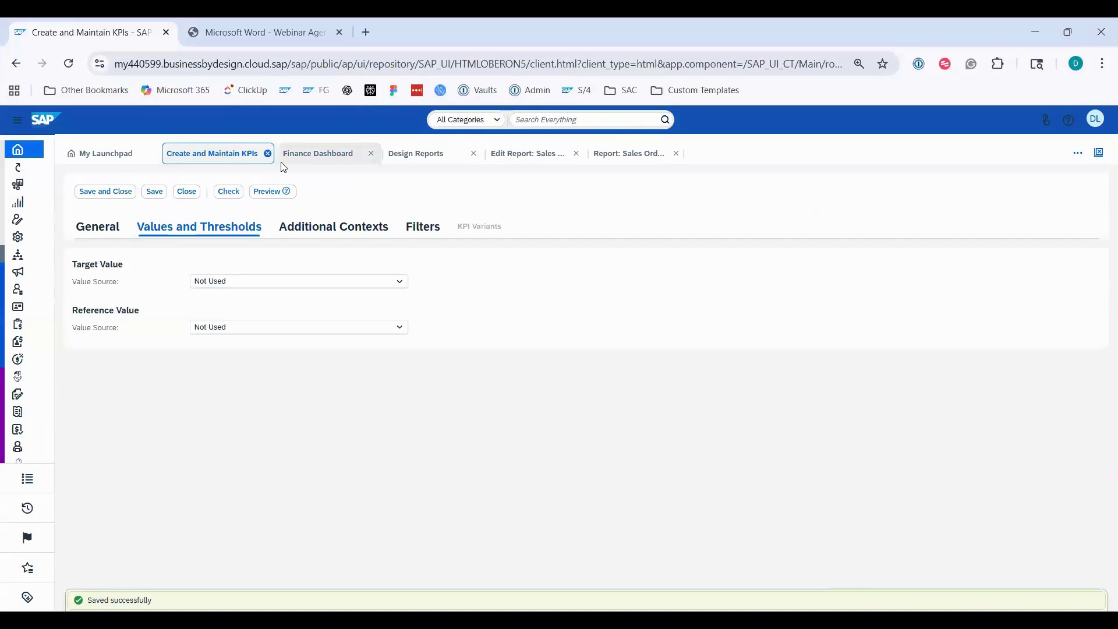
pyautogui.click(318, 154)
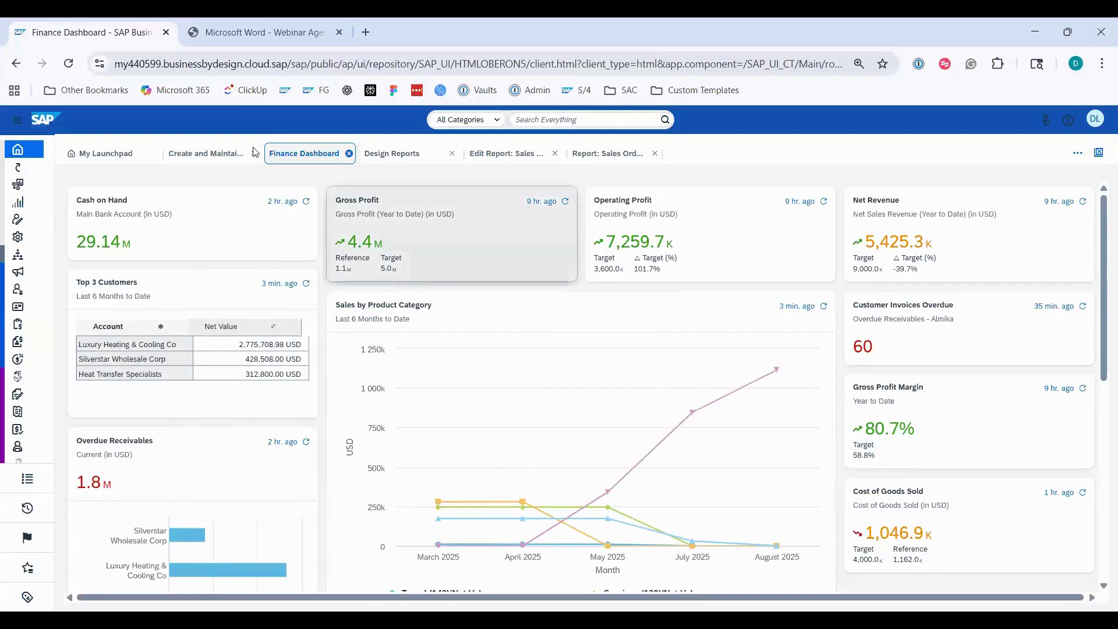
pyautogui.click(194, 163)
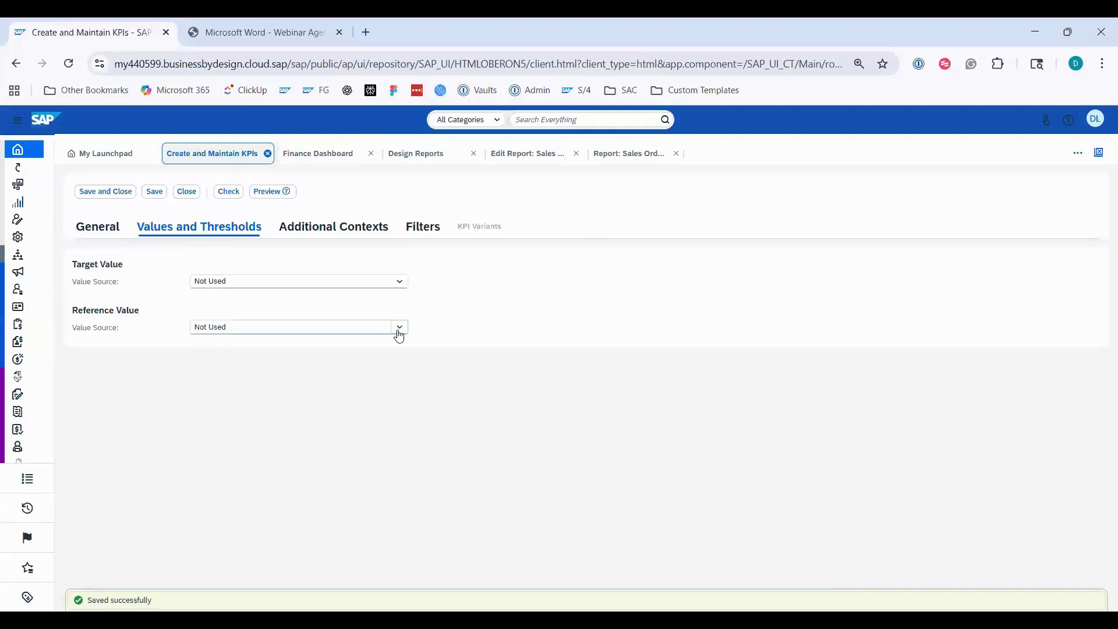
# Compare the fixed-value and report-based sources for the reference value, and set its value source to Get Value From Report.
pyautogui.click(398, 330)
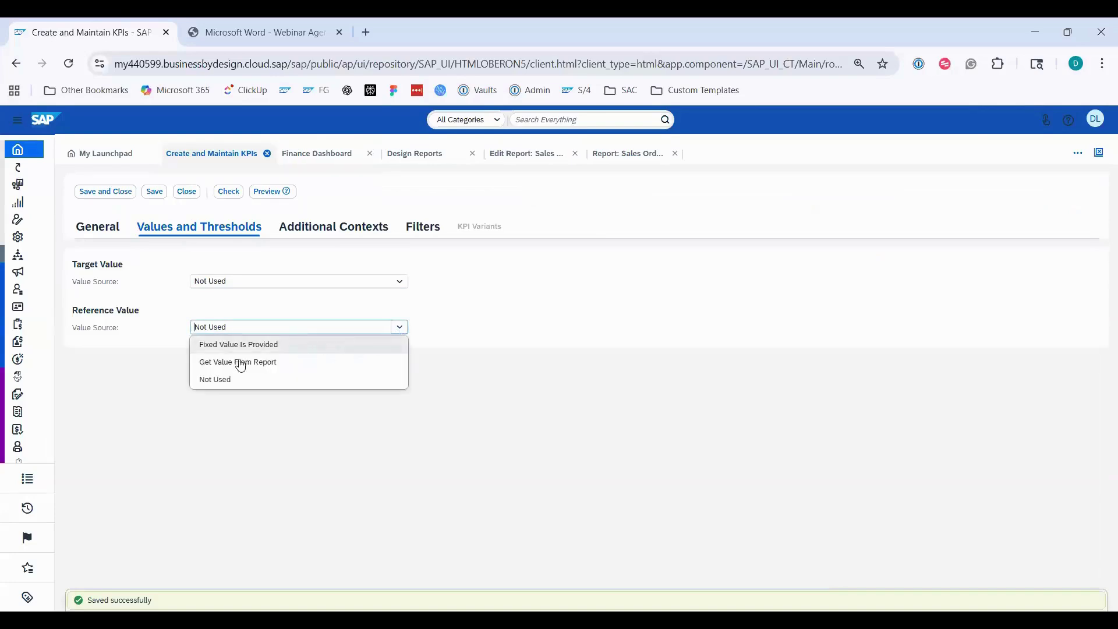
pyautogui.click(222, 363)
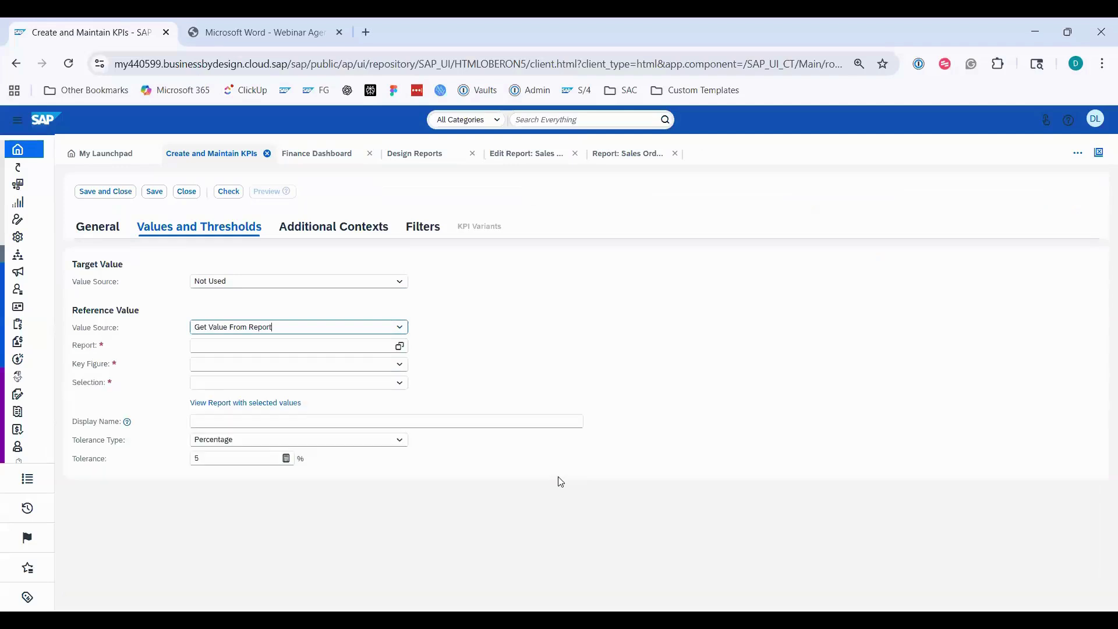
pyautogui.click(398, 328)
pyautogui.click(366, 348)
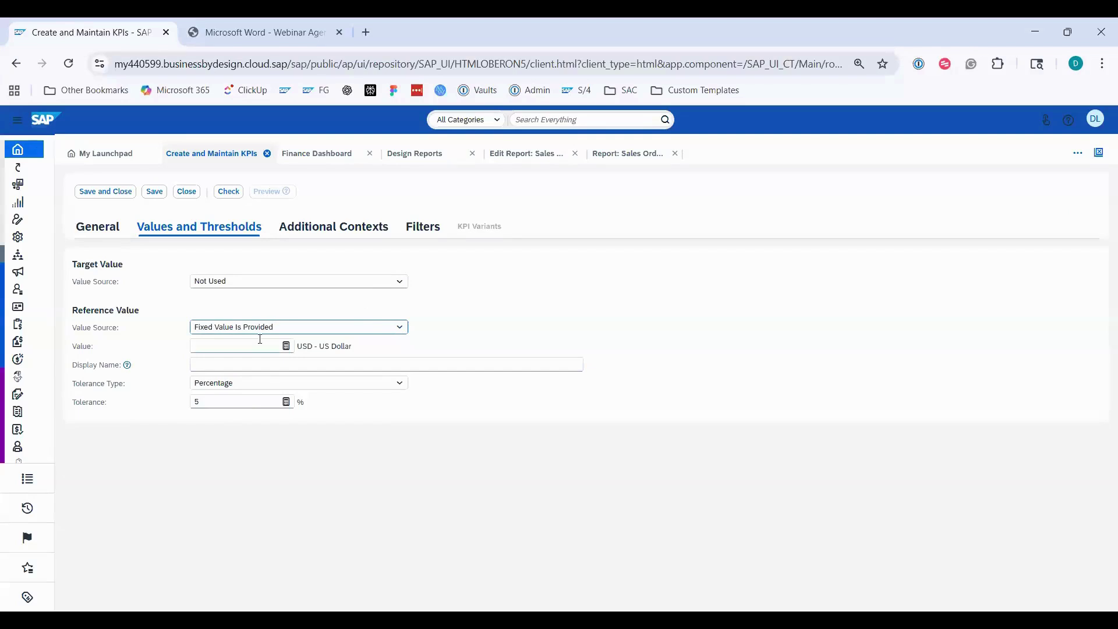
pyautogui.click(399, 328)
pyautogui.click(286, 362)
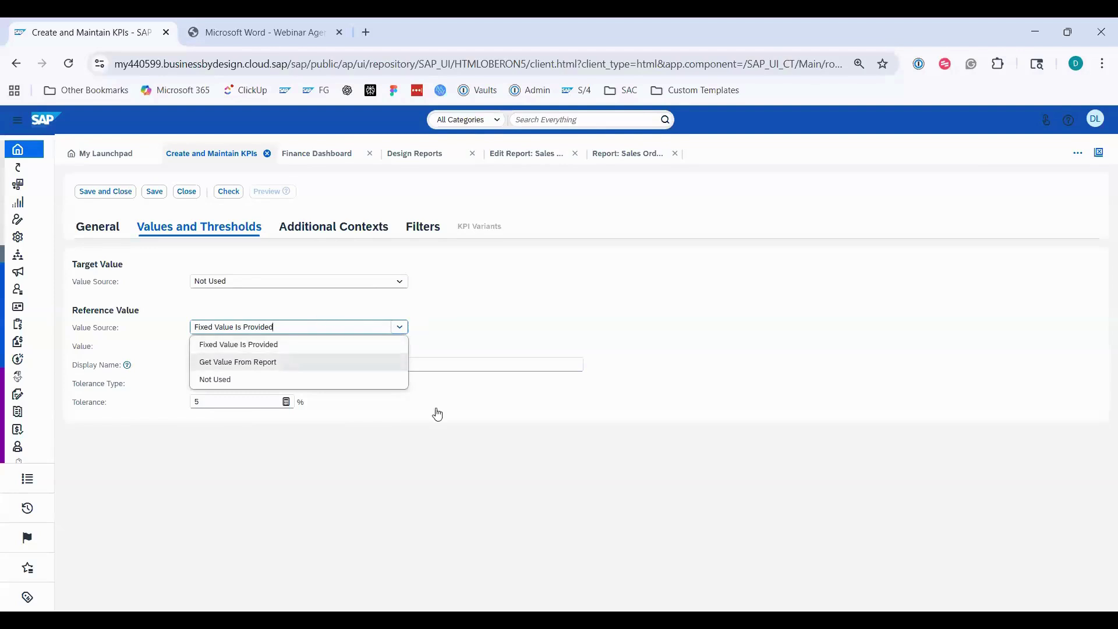
# Choose Sales Order Volume - Almika as the source report for the reference value.
pyautogui.click(399, 346)
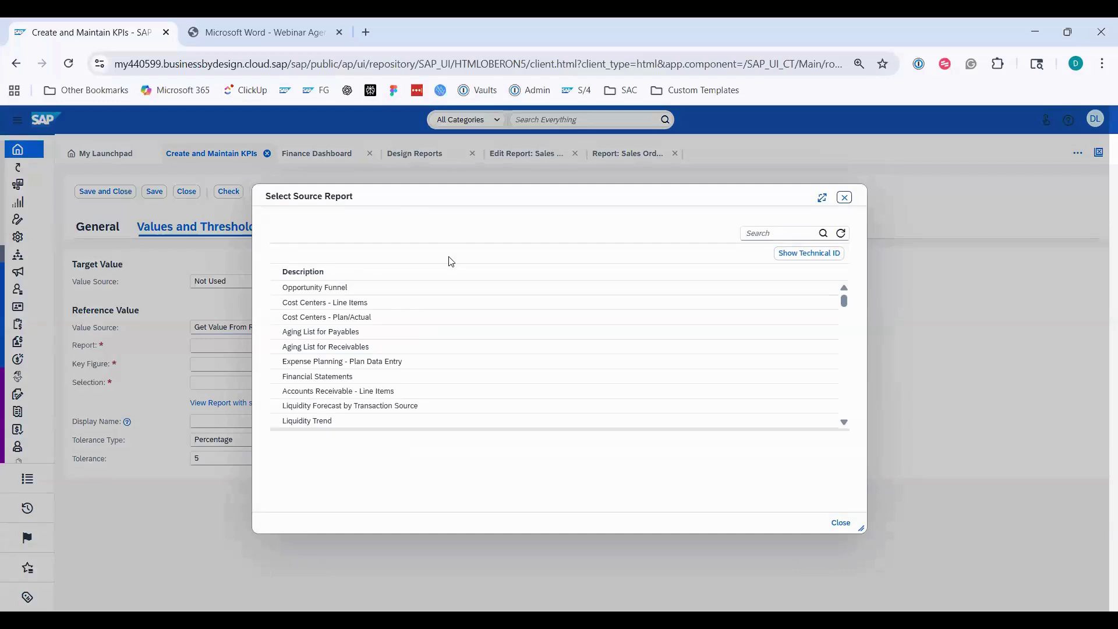
pyautogui.click(447, 274)
pyautogui.moveTo(844, 301); pyautogui.dragTo(847, 396)
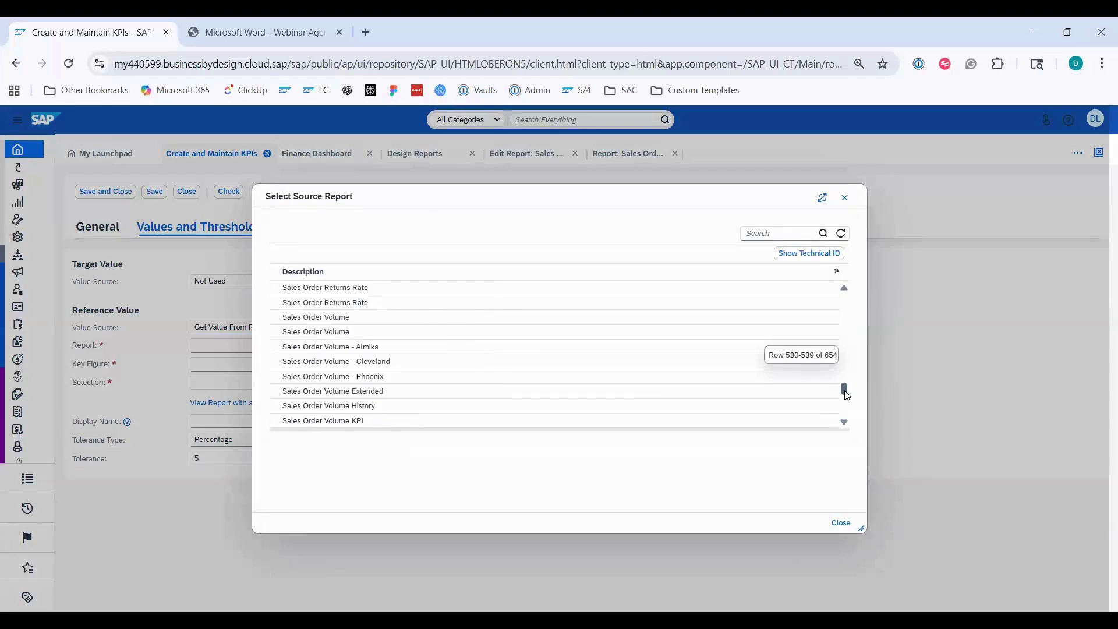
pyautogui.click(435, 349)
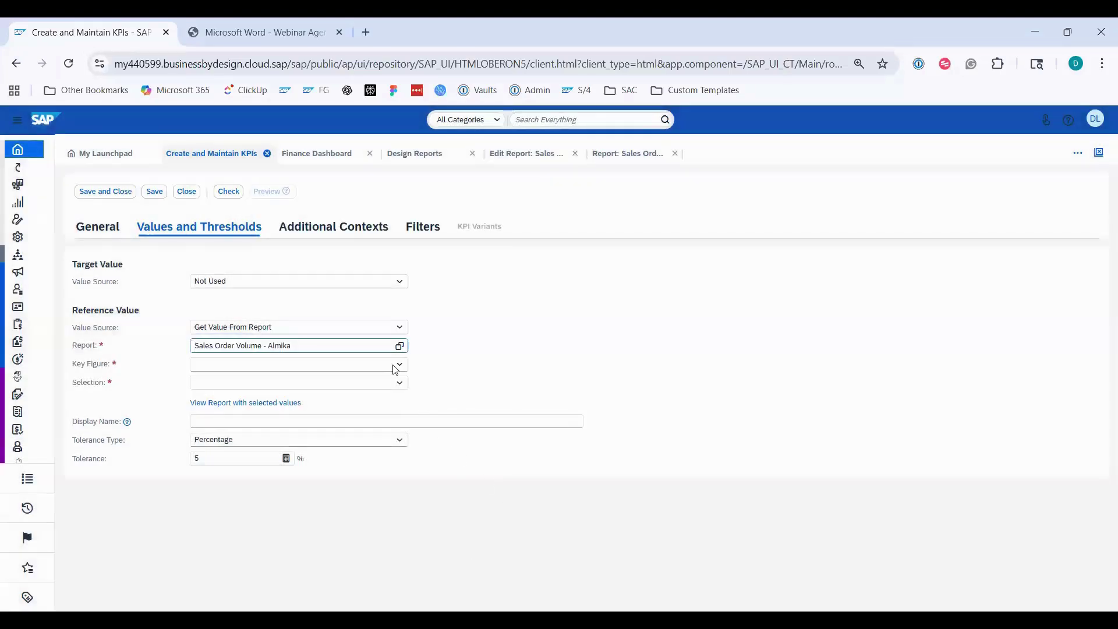
# Set the reference value's key figure to Gross Amount and its selection to Last Month, checking the current value's settings for consistency.
pyautogui.click(396, 366)
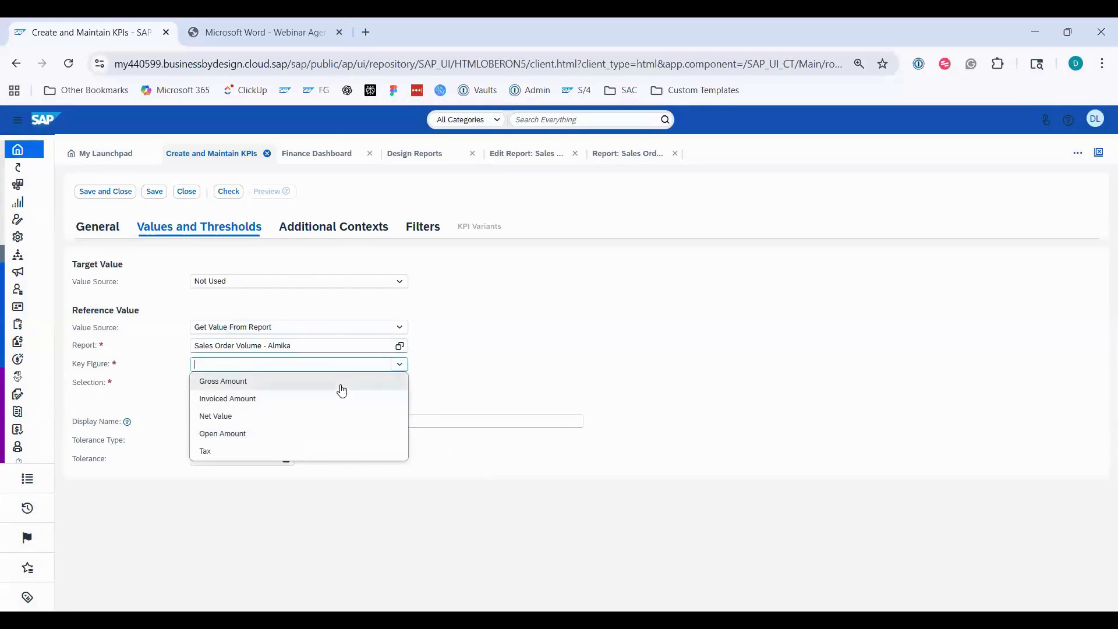
pyautogui.click(342, 382)
pyautogui.click(100, 229)
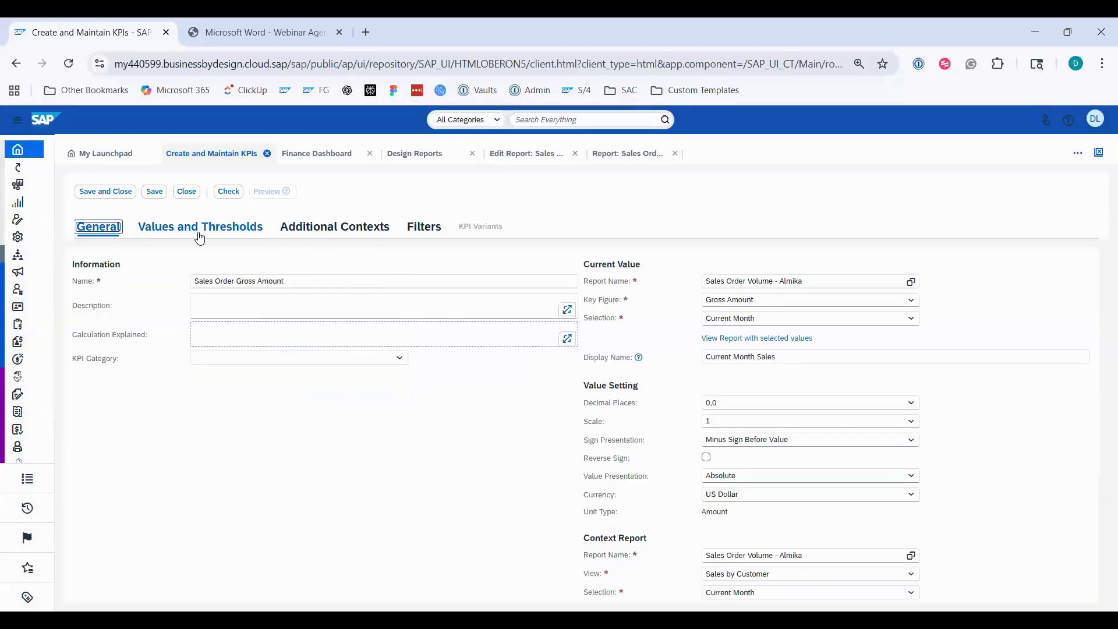
pyautogui.click(199, 233)
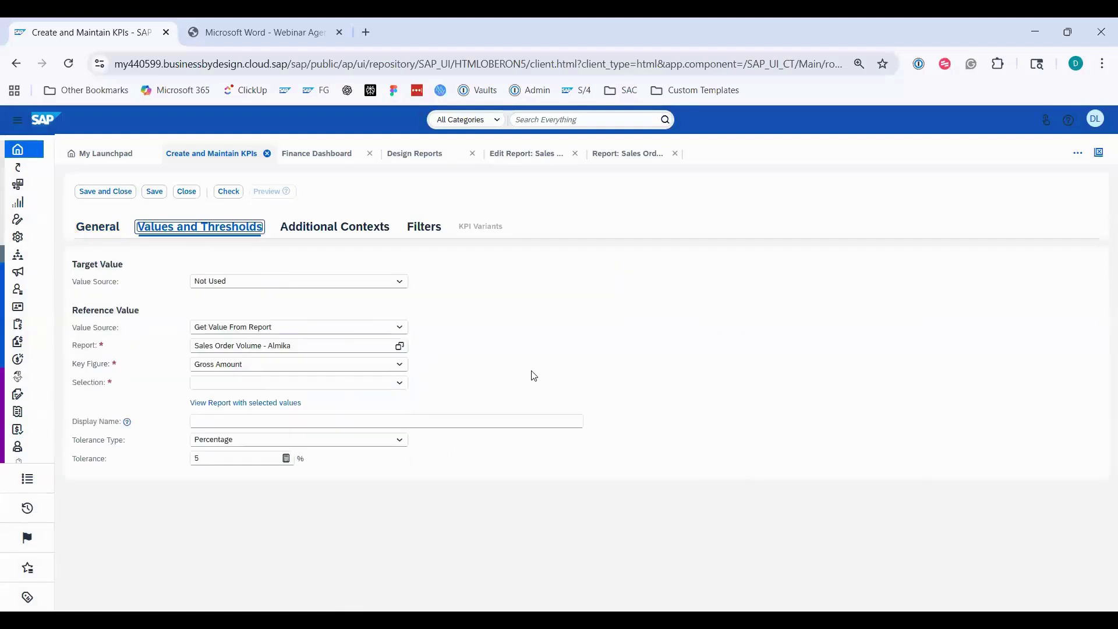
pyautogui.click(398, 386)
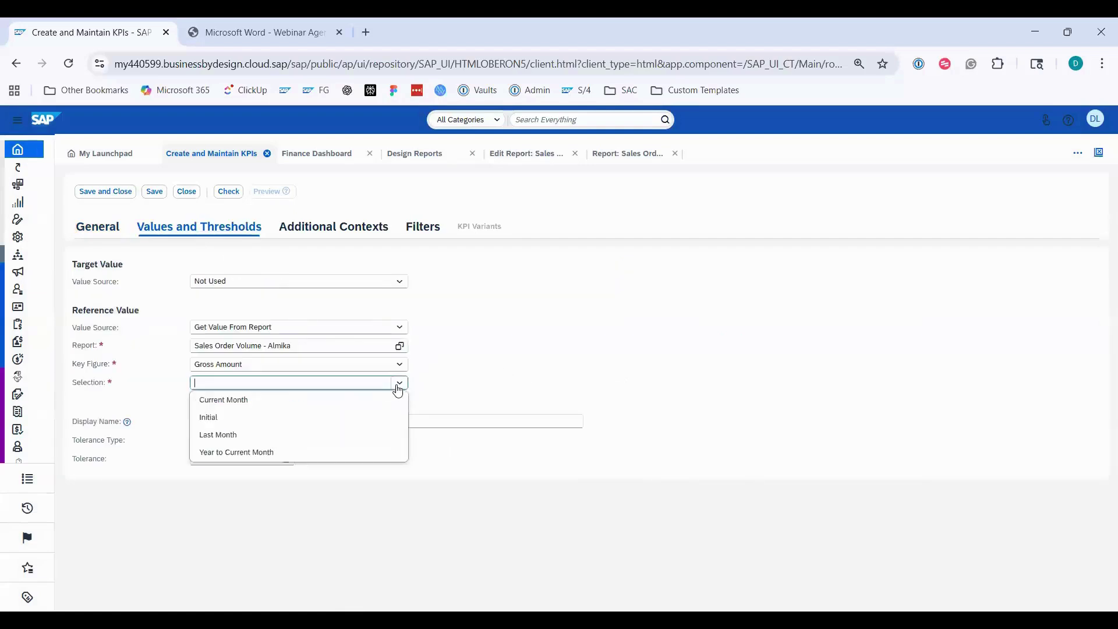
pyautogui.click(283, 437)
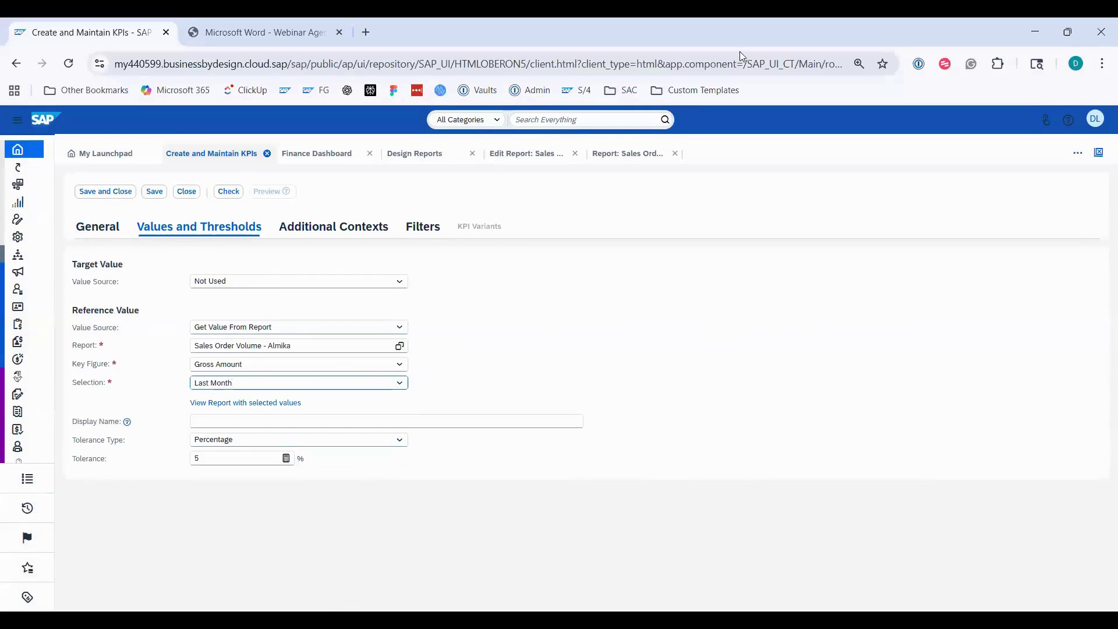
# Set the display name of the reference value to Last Month's Sales.
pyautogui.click(411, 423)
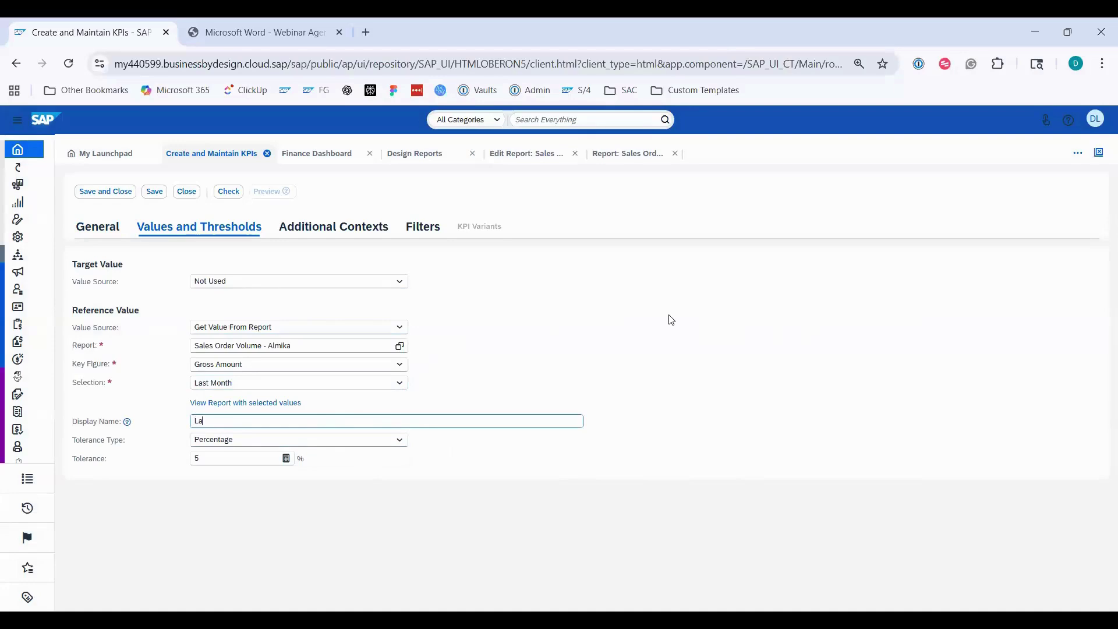
pyautogui.write("Last Month's Sales")
pyautogui.click(555, 461)
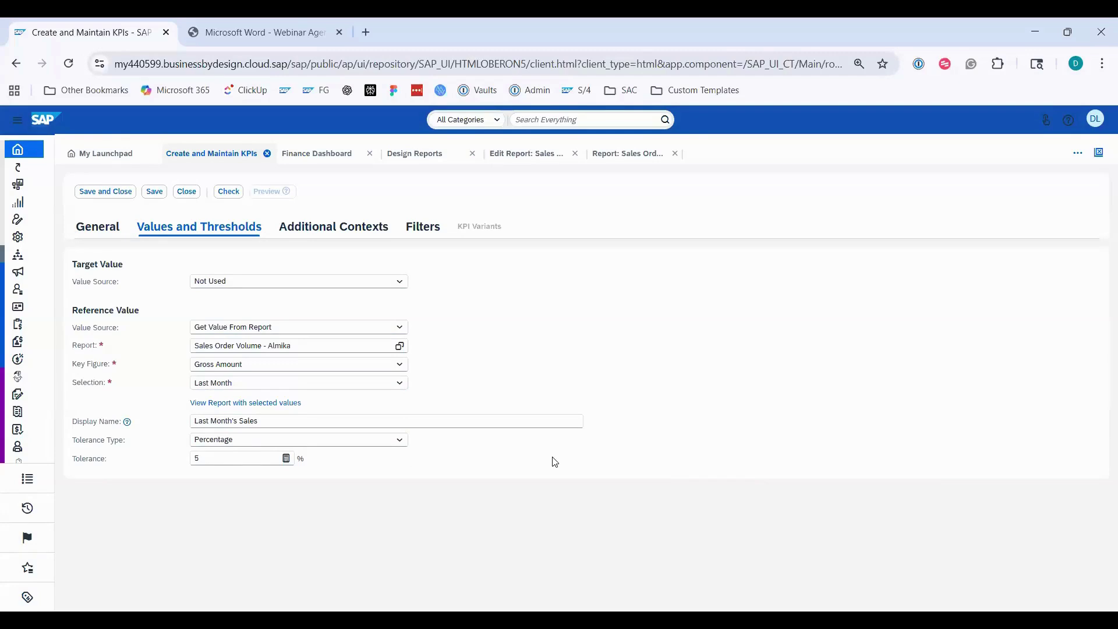
# Set the reference value's tolerance to 0 percent and save the KPI.
pyautogui.click(170, 463)
pyautogui.write('0')
pyautogui.click(539, 527)
pyautogui.click(154, 191)
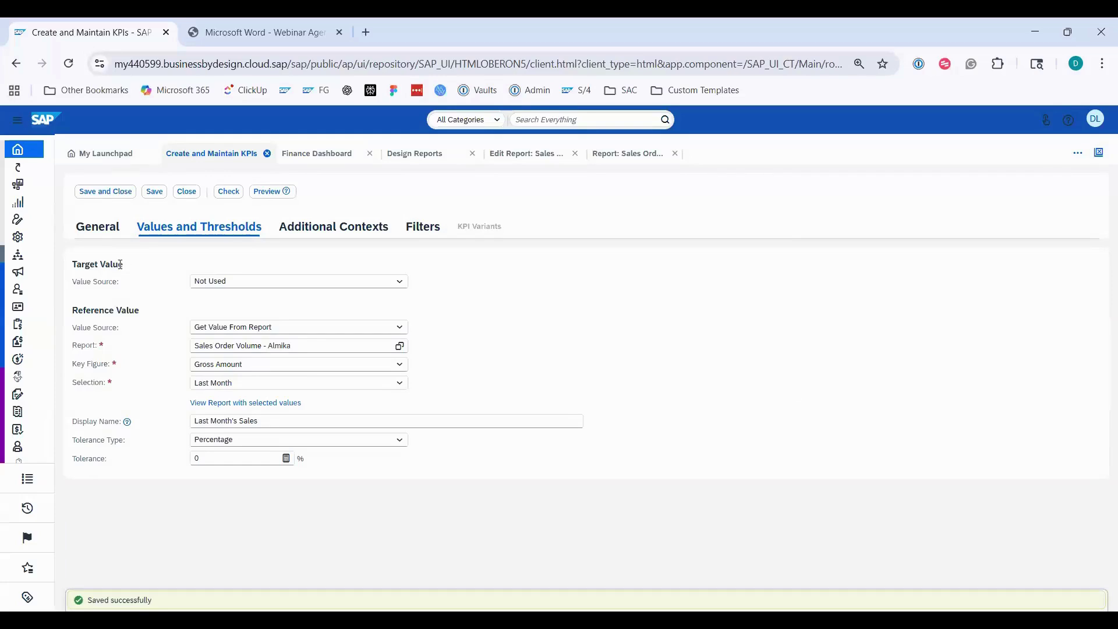
# Compare the reference value settings with the KPI tiles on the Finance Dashboard, and return to the KPI.
pyautogui.click(320, 154)
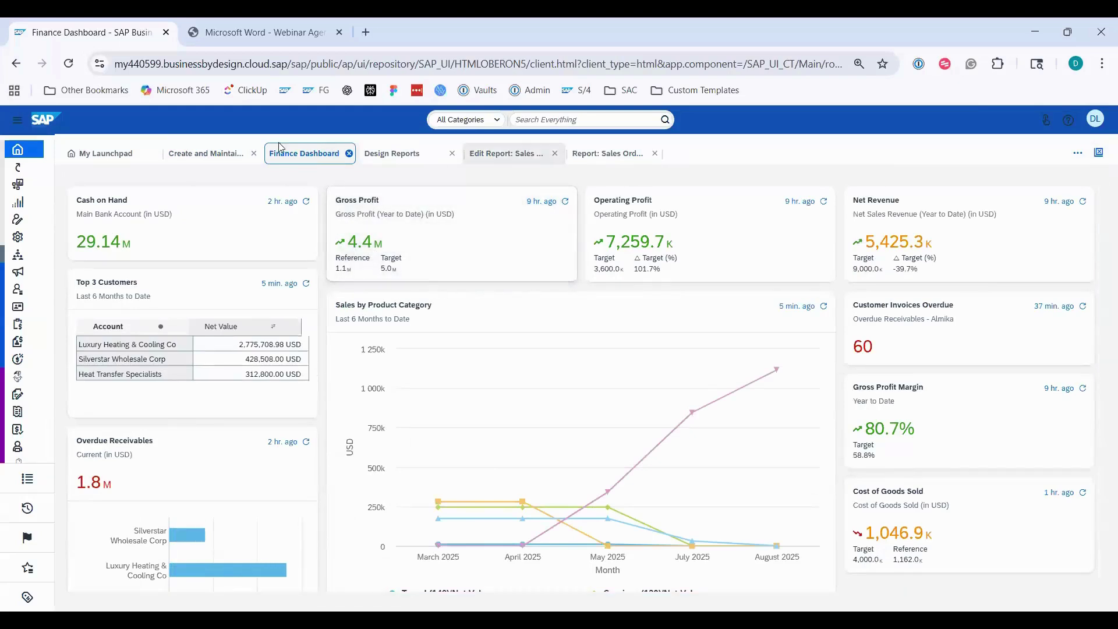
pyautogui.click(203, 155)
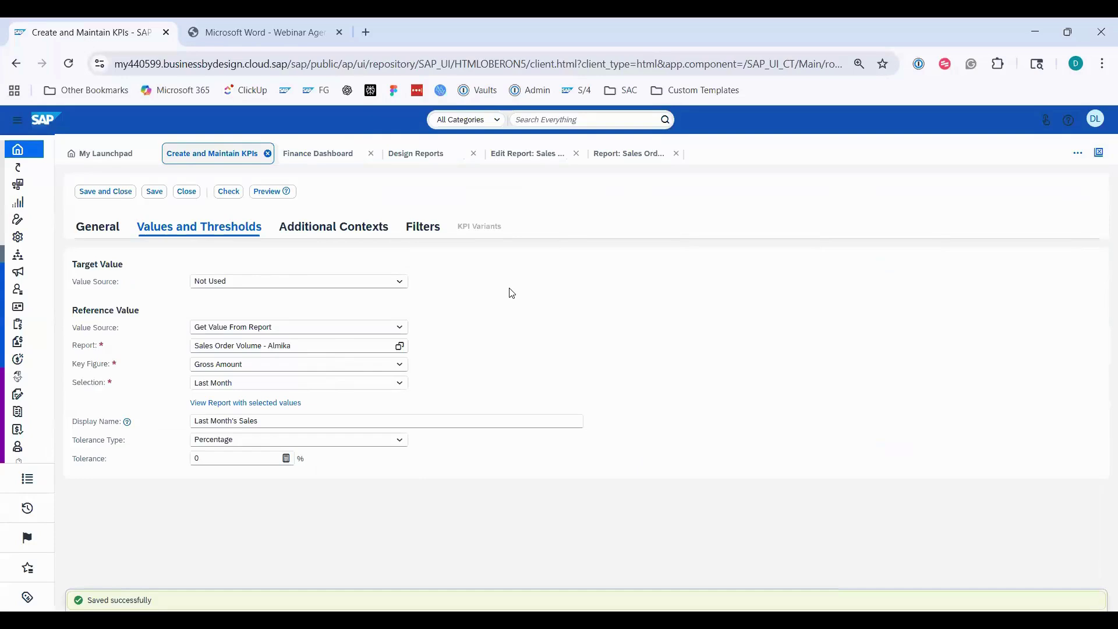
pyautogui.click(324, 154)
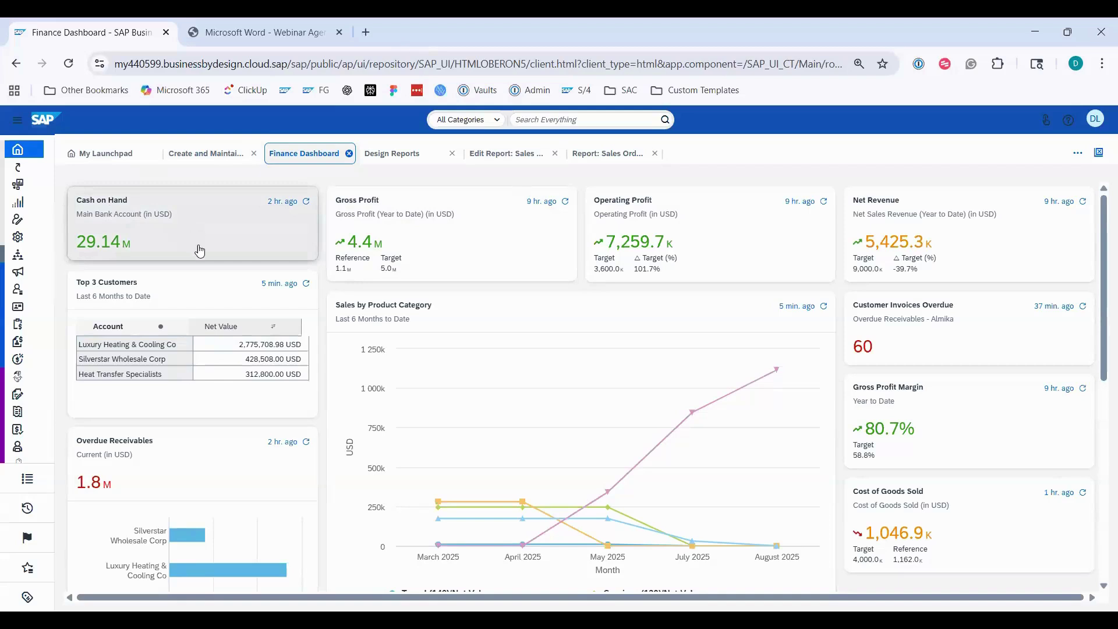
pyautogui.click(205, 152)
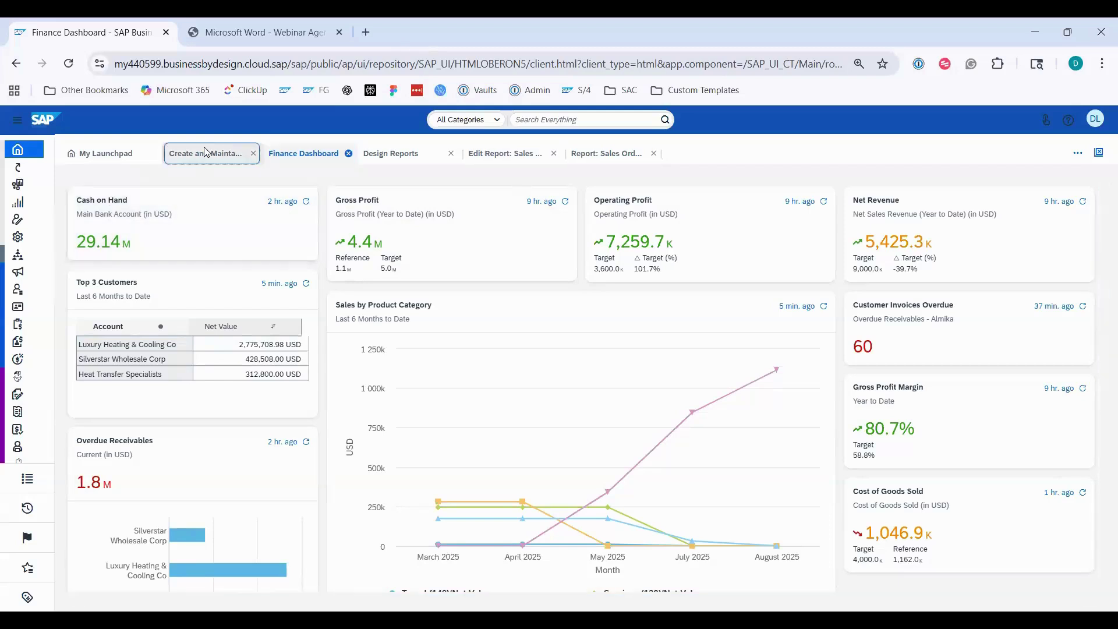
# Set the target value source to Fixed Value Is Provided, and show the result row in the Sales Order Volume report to gauge a target.
pyautogui.click(406, 287)
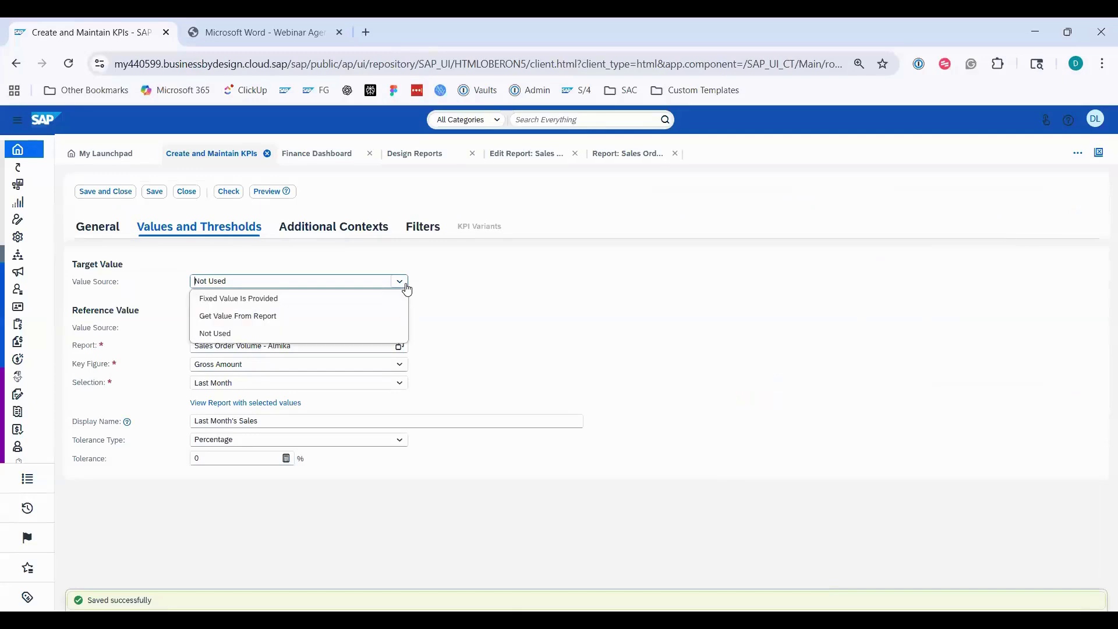
pyautogui.click(378, 301)
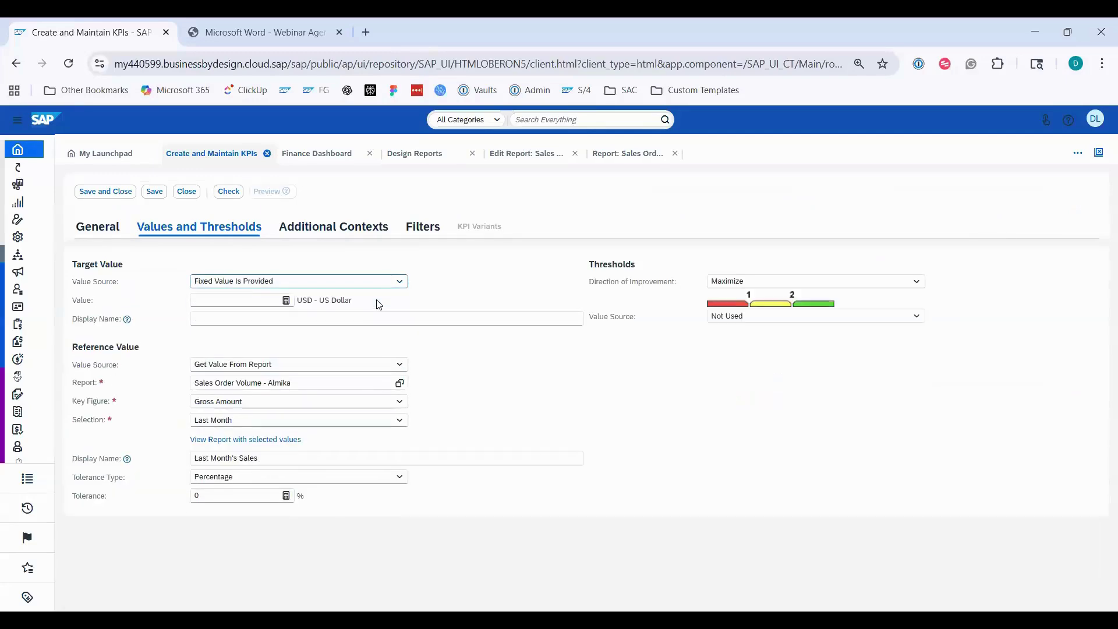
pyautogui.click(518, 160)
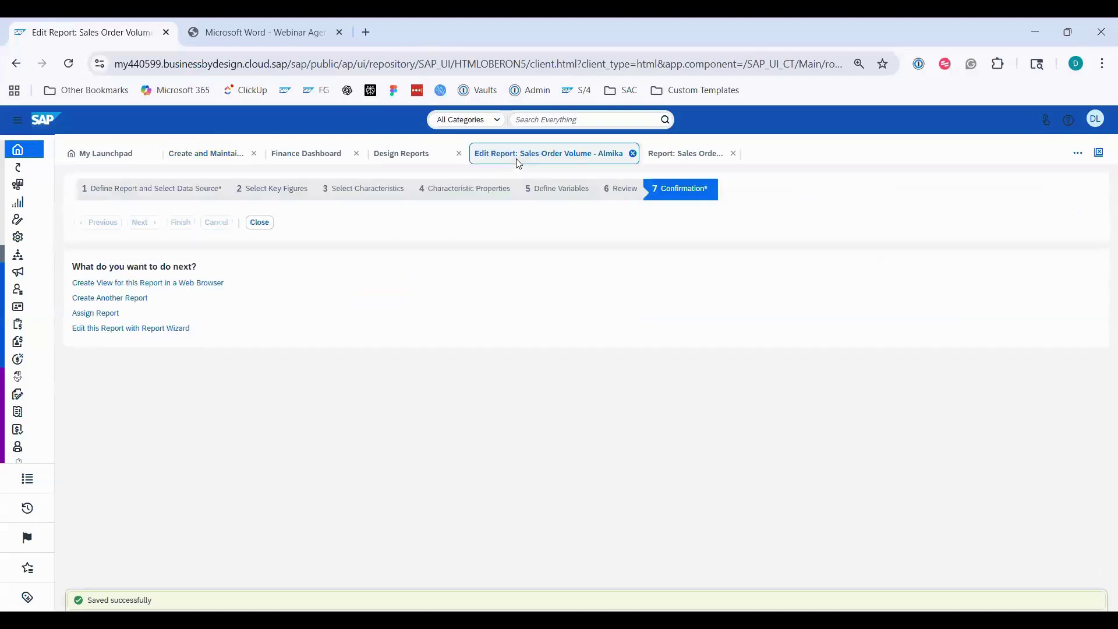
pyautogui.click(670, 159)
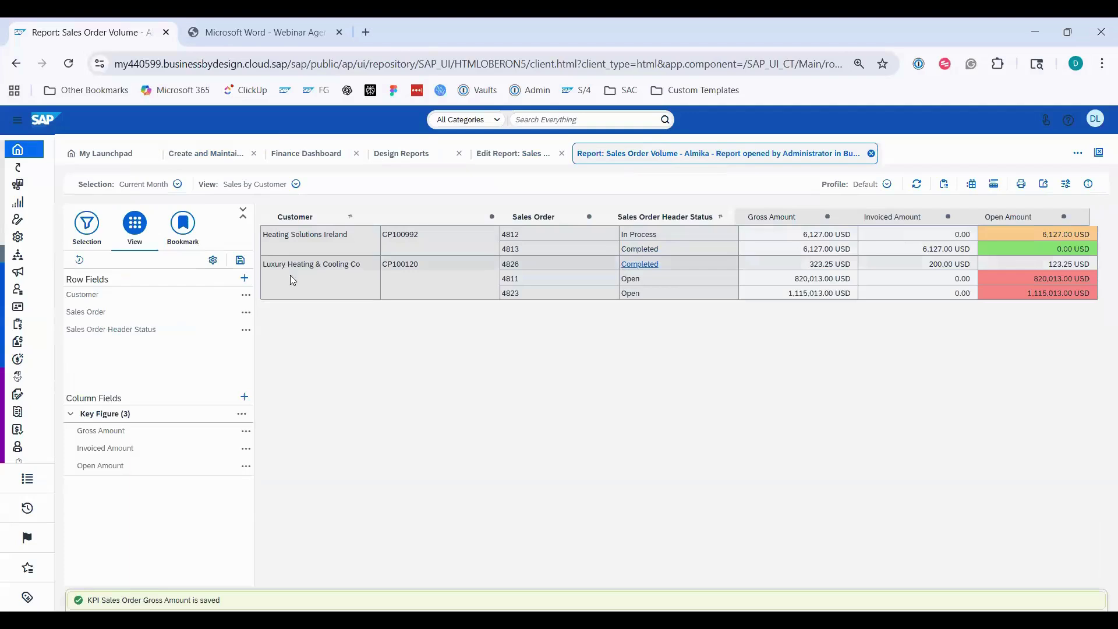
pyautogui.click(297, 215)
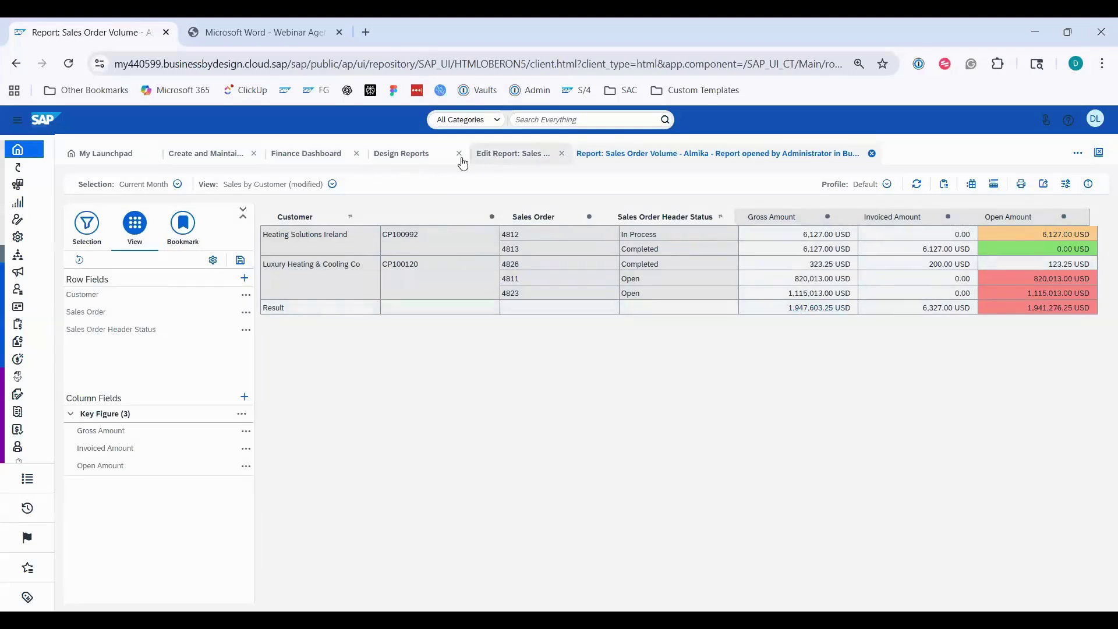
pyautogui.click(165, 153)
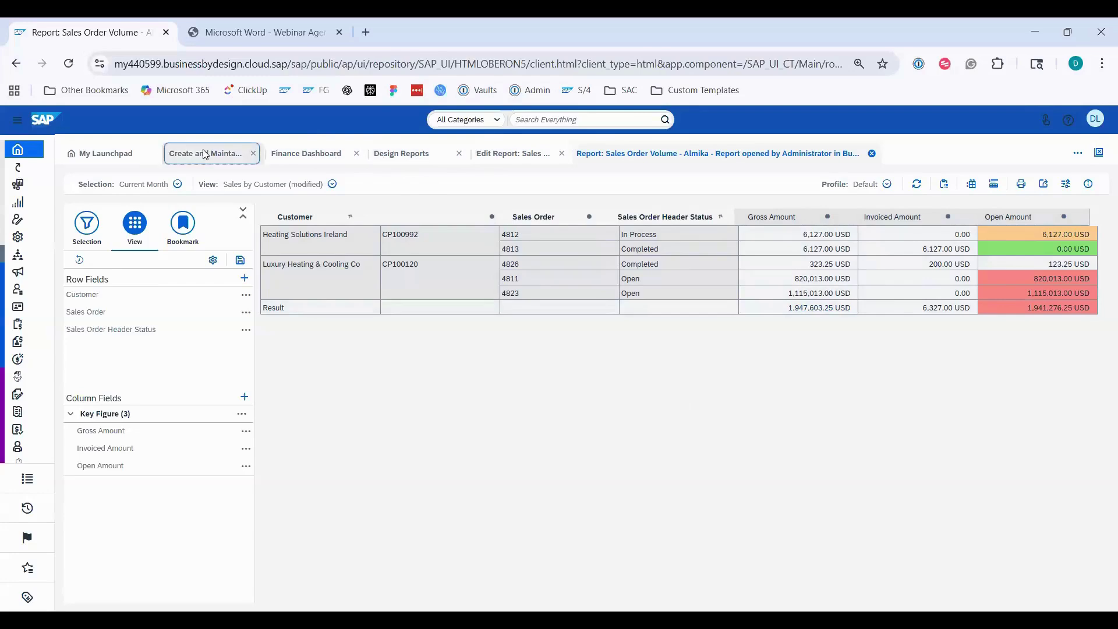
# Set the KPI's target value to 2,000,000 USD with the display name Target Sales for Current Month.
pyautogui.click(256, 298)
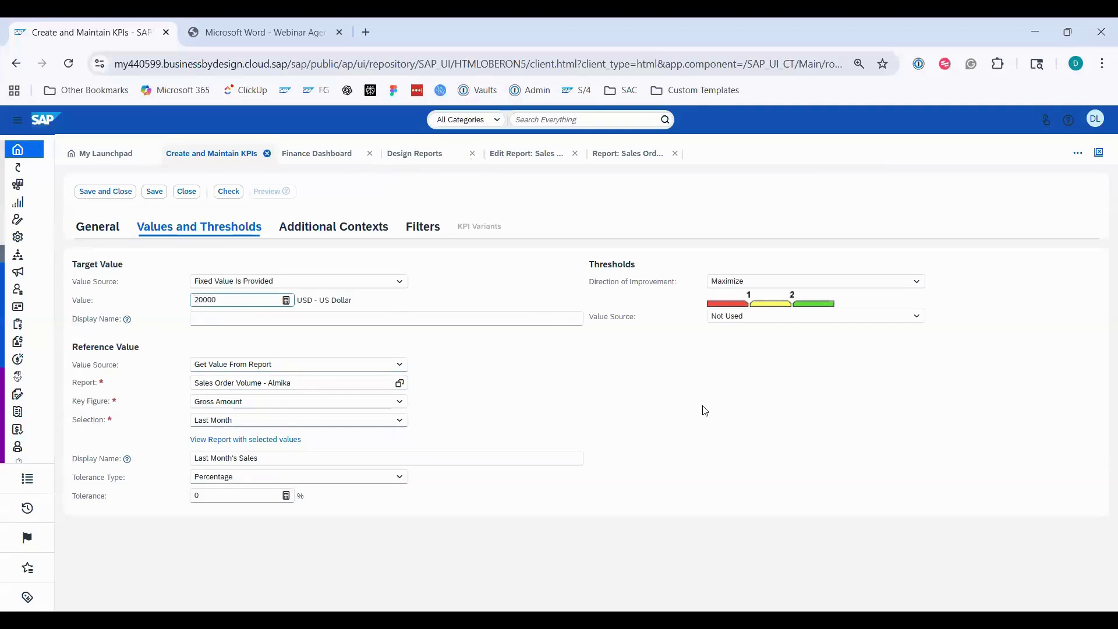
pyautogui.press('BackSpace')
pyautogui.press('BackSpace')
pyautogui.press('BackSpace')
pyautogui.press('BackSpace')
pyautogui.press('BackSpace')
pyautogui.write('2,000,000')
pyautogui.click(241, 316)
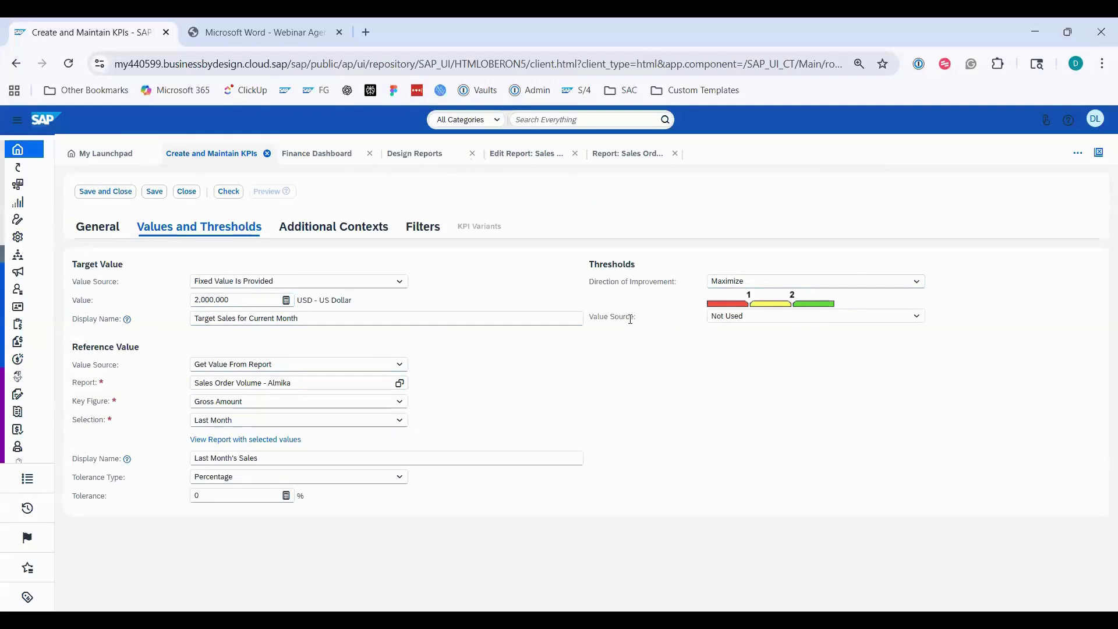
# Try Fixed Value Is Provided as the value source for the KPI's thresholds.
pyautogui.click(918, 317)
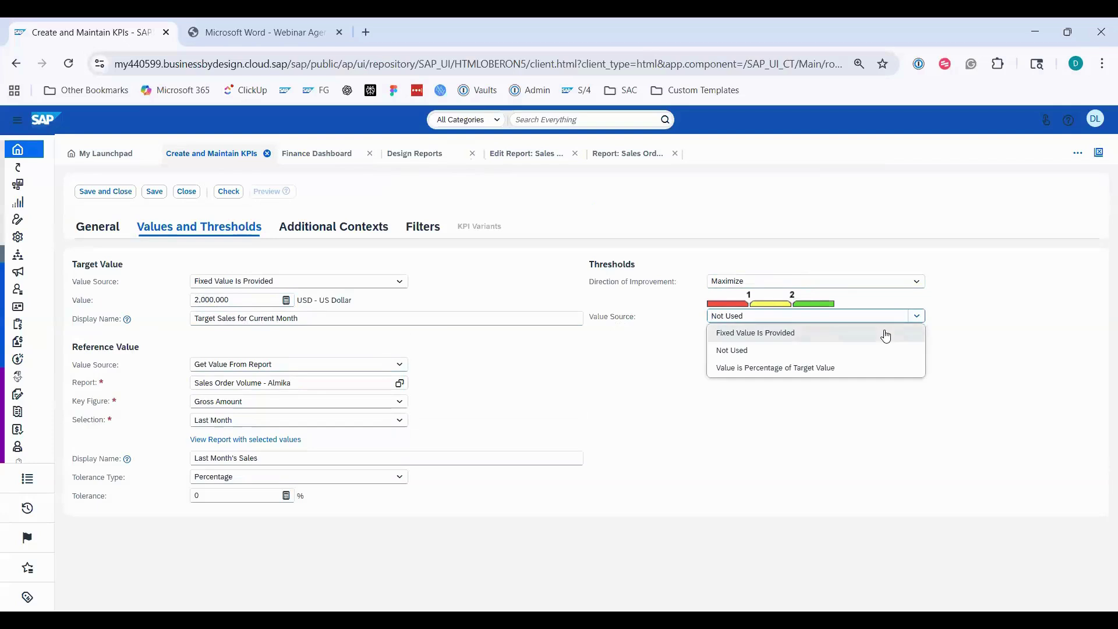
pyautogui.click(885, 334)
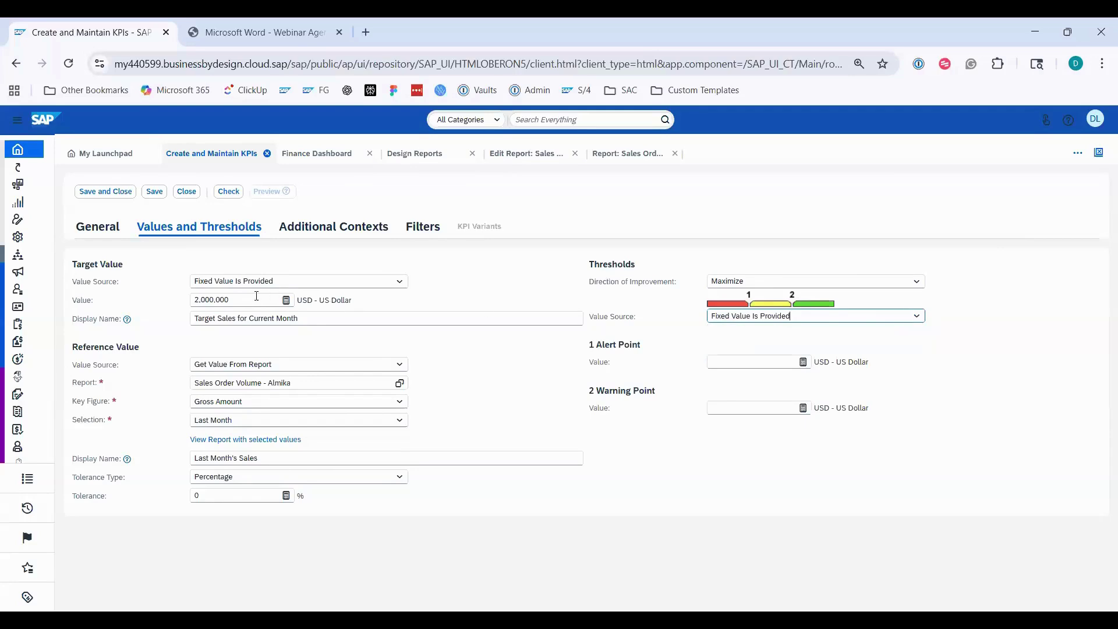
pyautogui.click(207, 299)
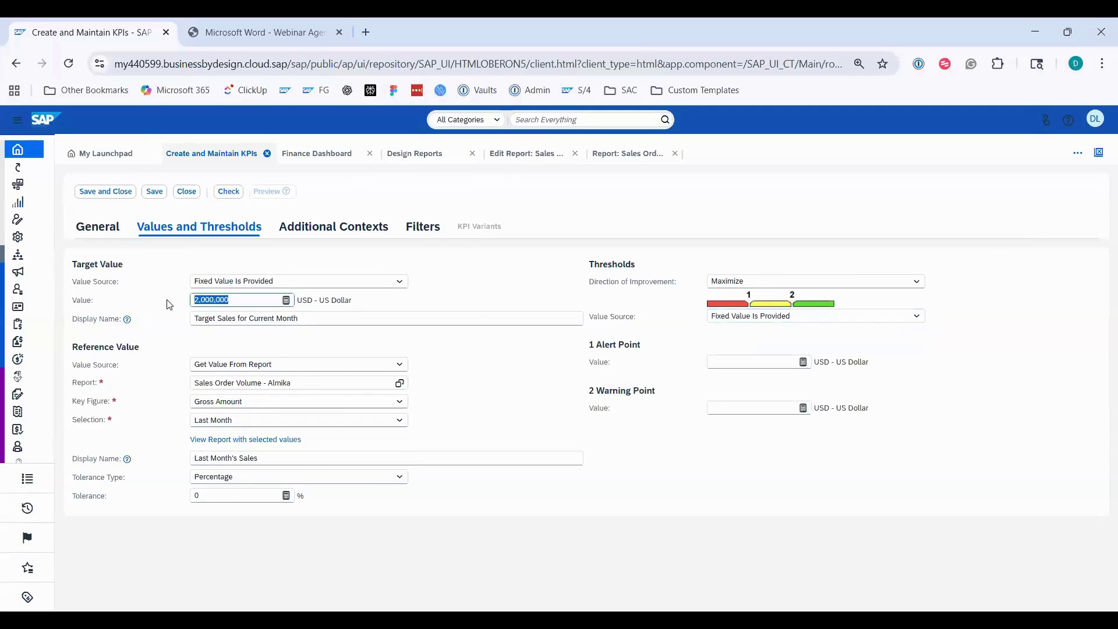
pyautogui.click(732, 410)
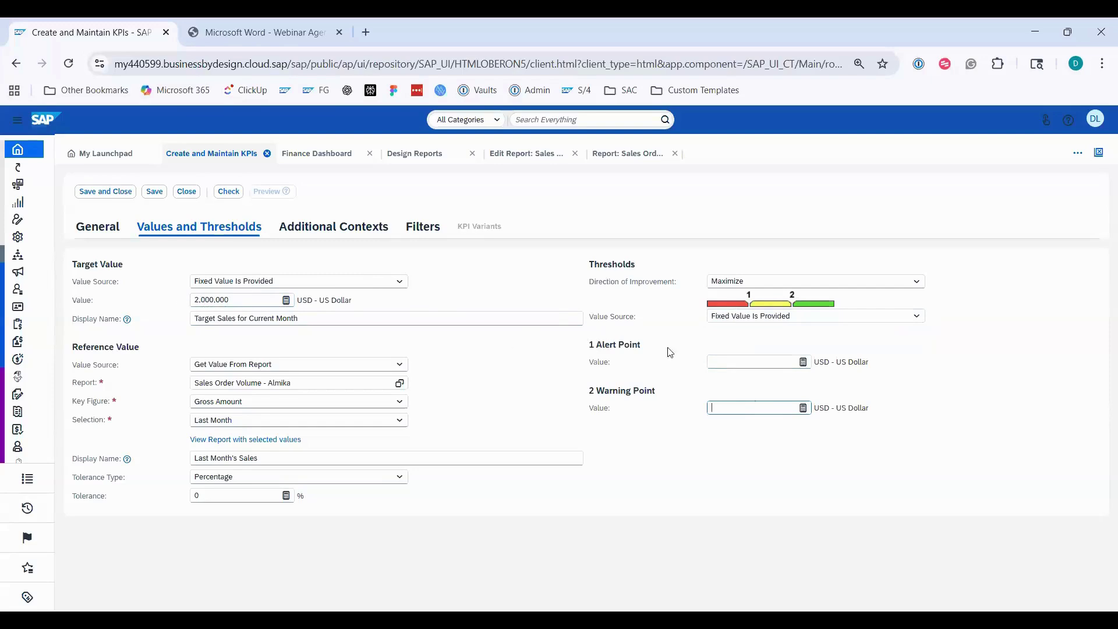
# Base the thresholds on Value is Percentage of Target Value, with the warning point at 50 percent and the alert point at 25 percent.
pyautogui.click(918, 318)
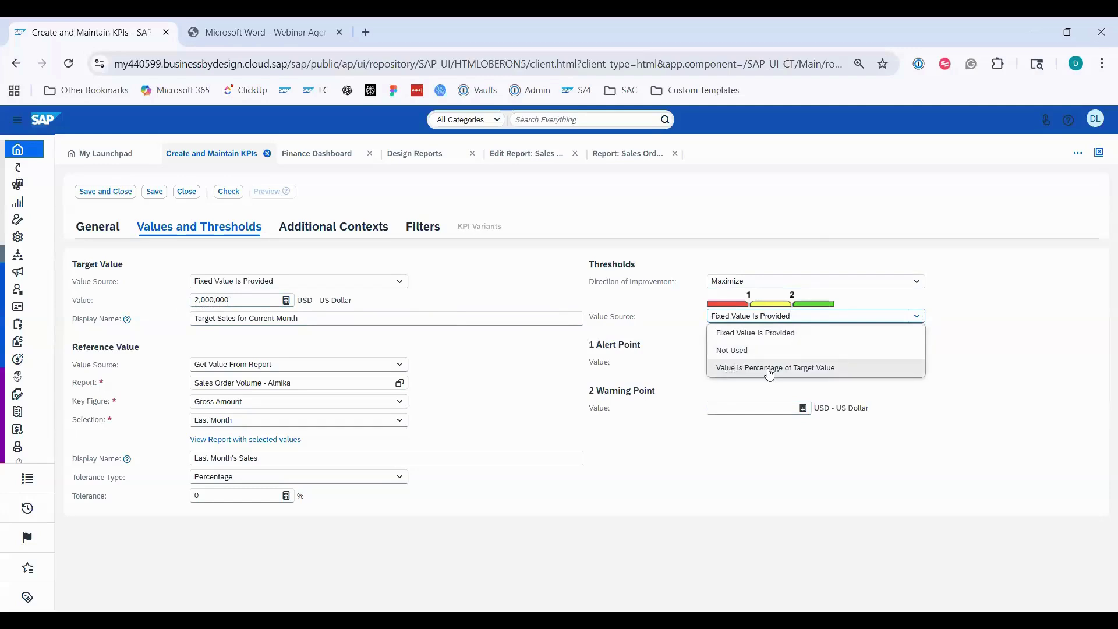
pyautogui.click(769, 368)
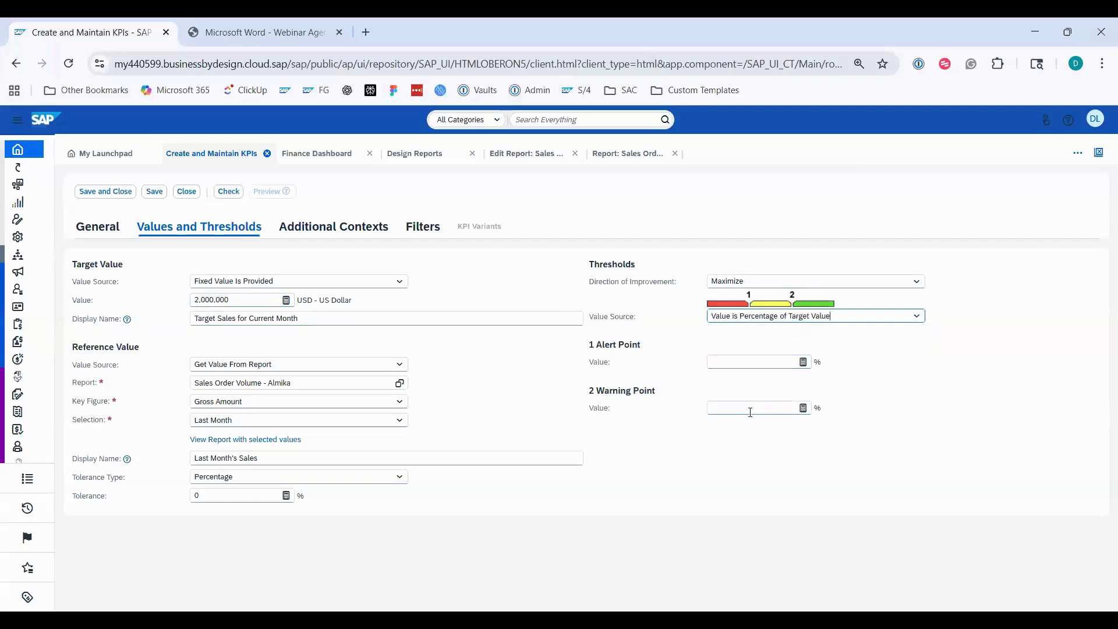
pyautogui.click(751, 412)
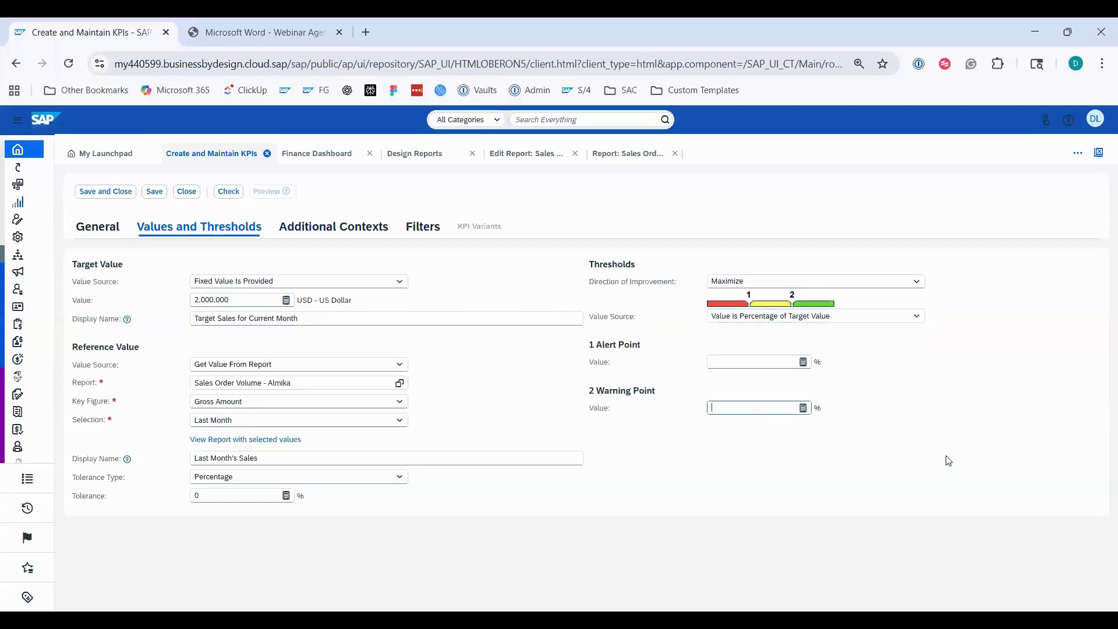
pyautogui.click(791, 374)
pyautogui.doubleClick(221, 300)
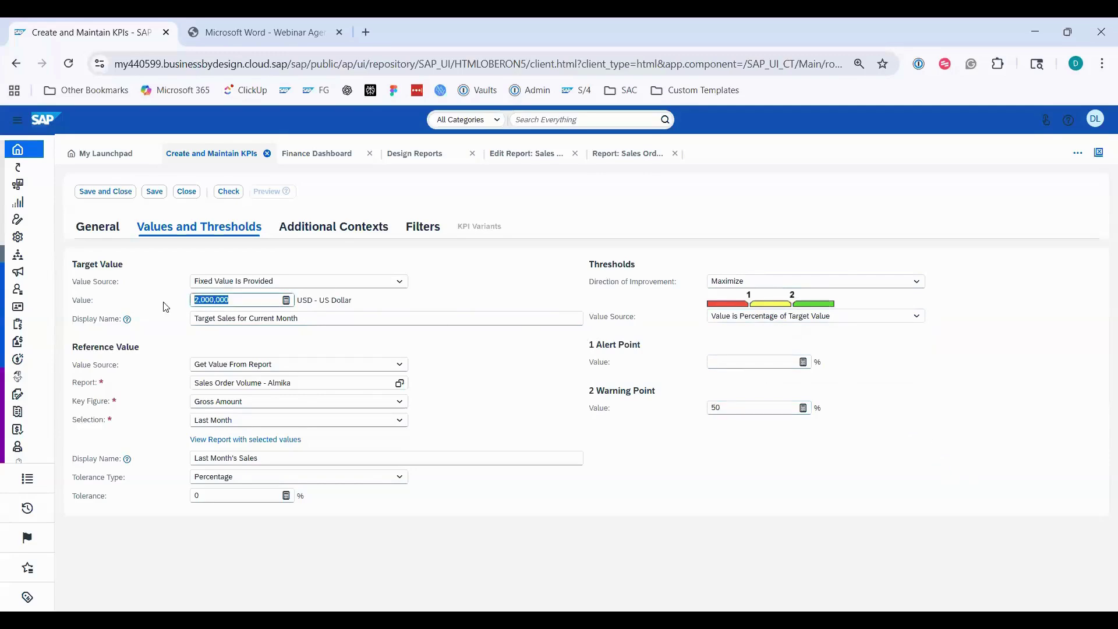
pyautogui.click(855, 485)
pyautogui.click(751, 361)
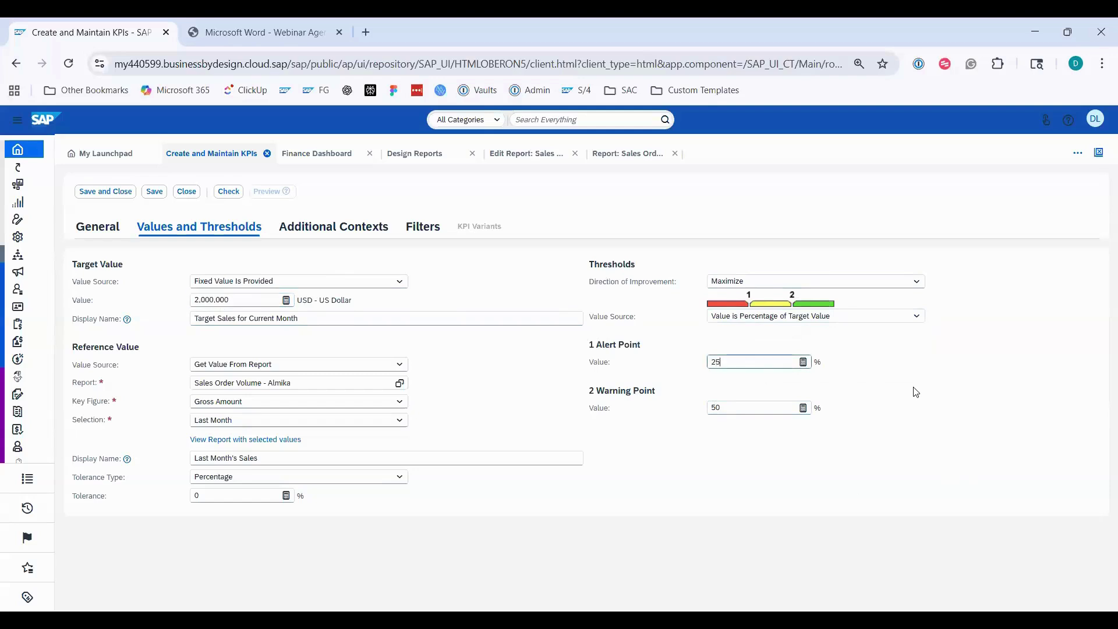
pyautogui.click(813, 492)
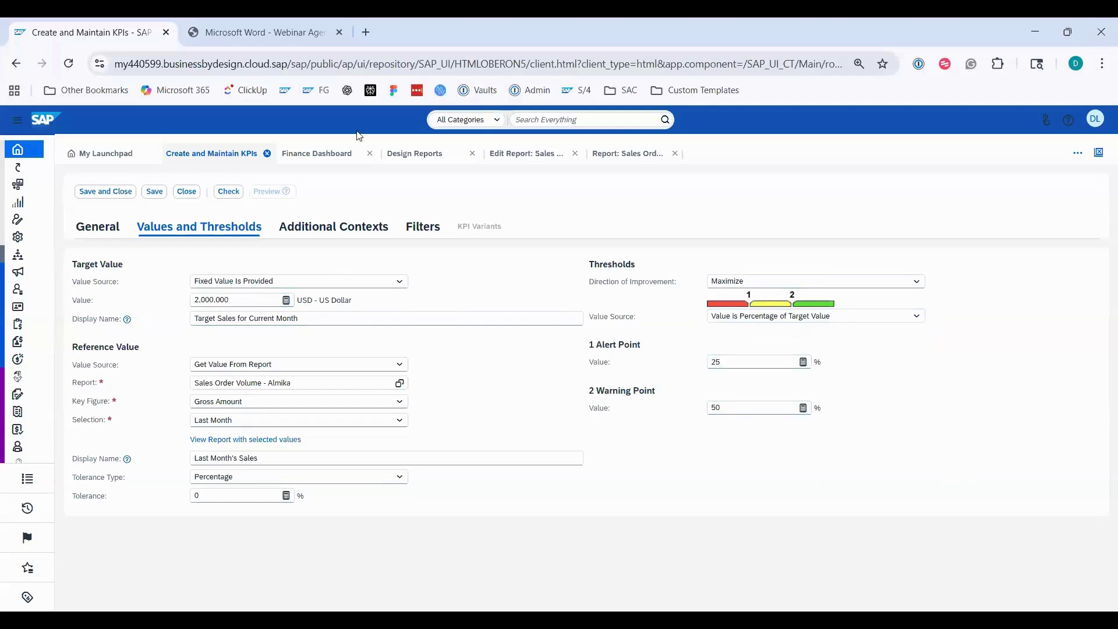
# Save the KPI with its target and thresholds, and check it for consistency.
pyautogui.click(155, 192)
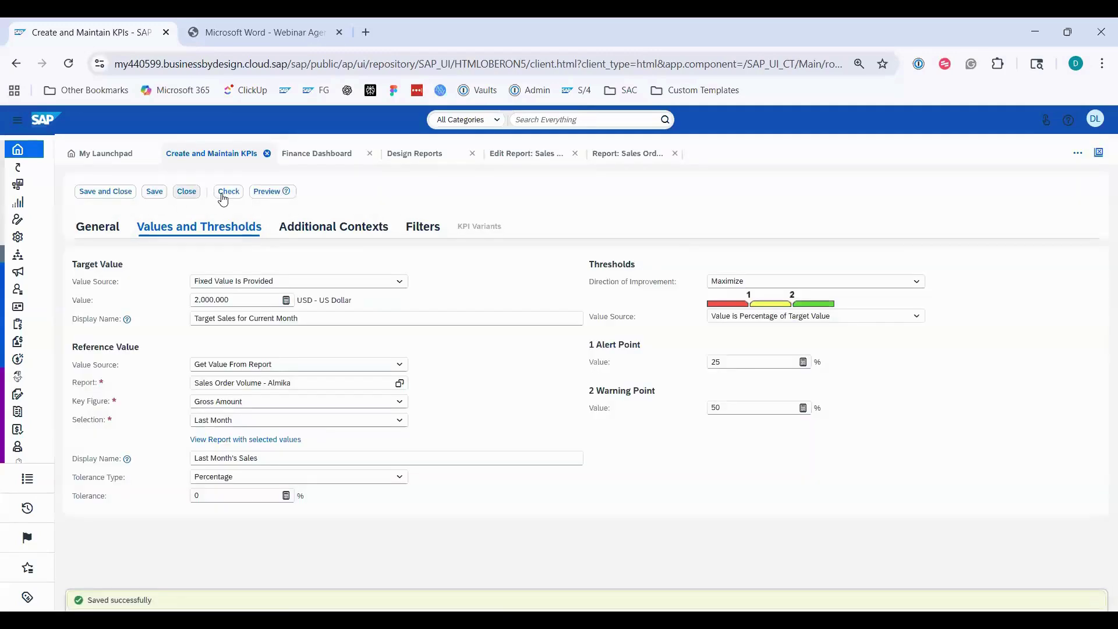
pyautogui.click(223, 198)
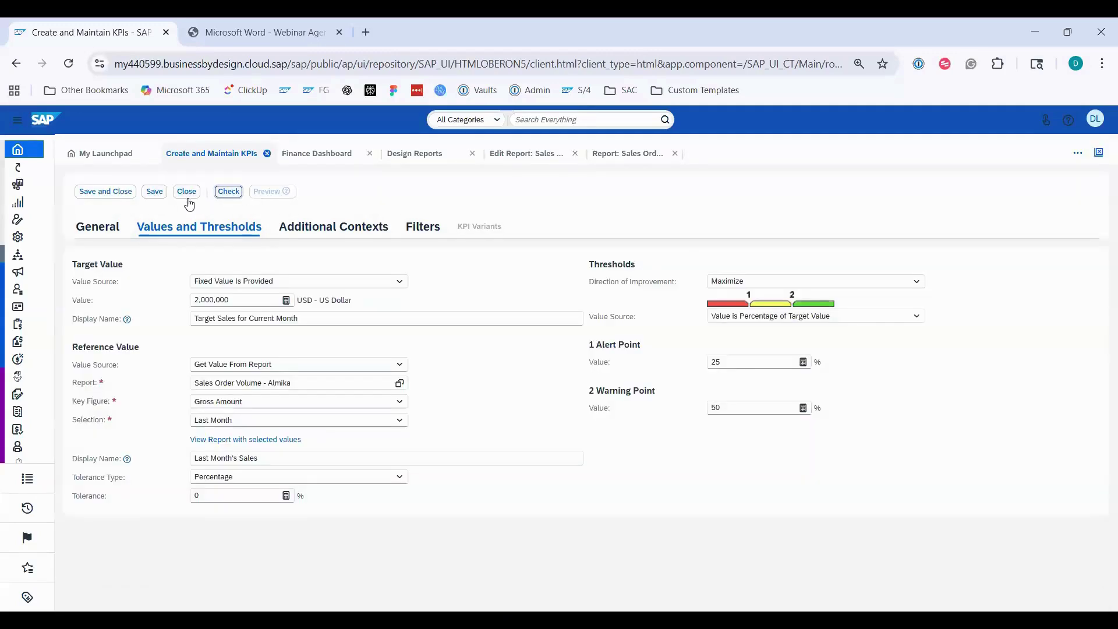
pyautogui.click(161, 197)
# Preview the KPI with the target and reference deviations shown as percentages, and close the preview.
pyautogui.click(271, 192)
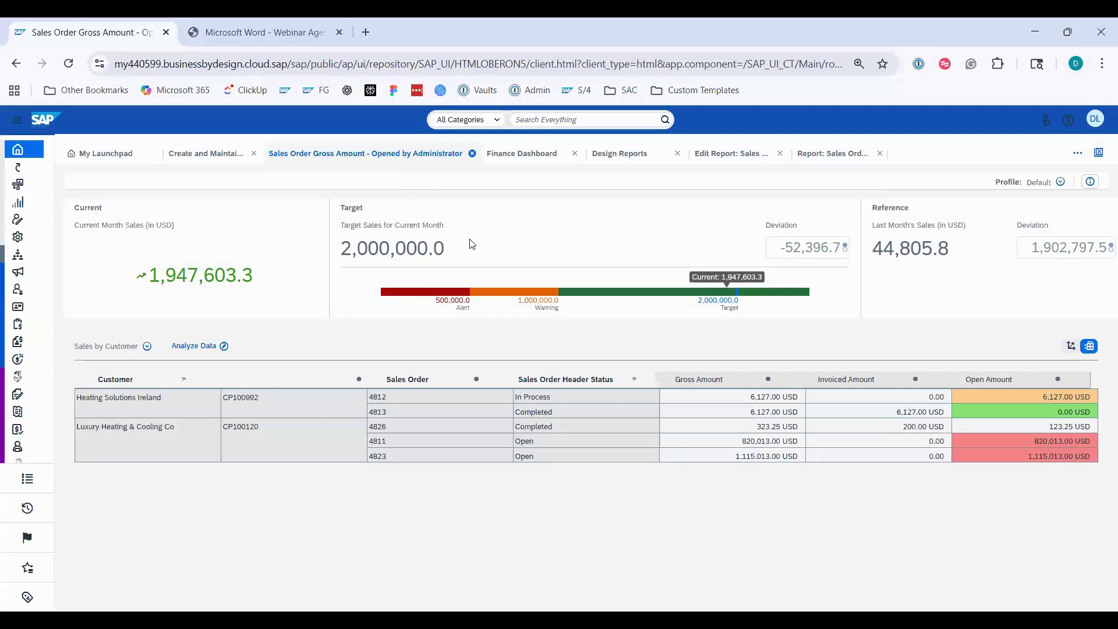
pyautogui.click(848, 248)
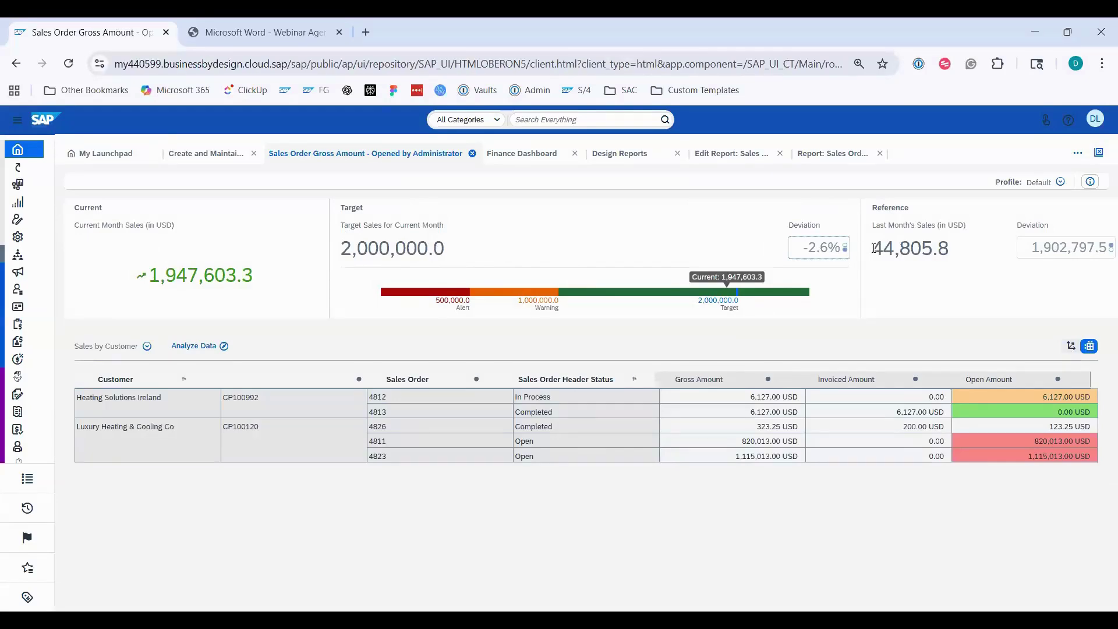
pyautogui.moveTo(874, 248); pyautogui.dragTo(895, 247)
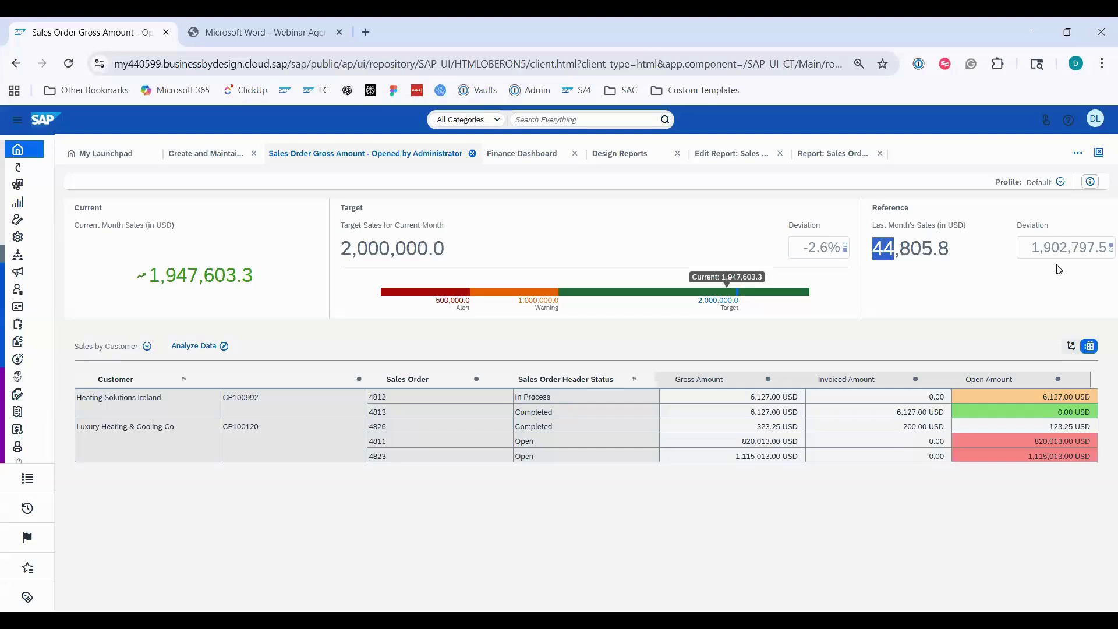
pyautogui.click(1102, 253)
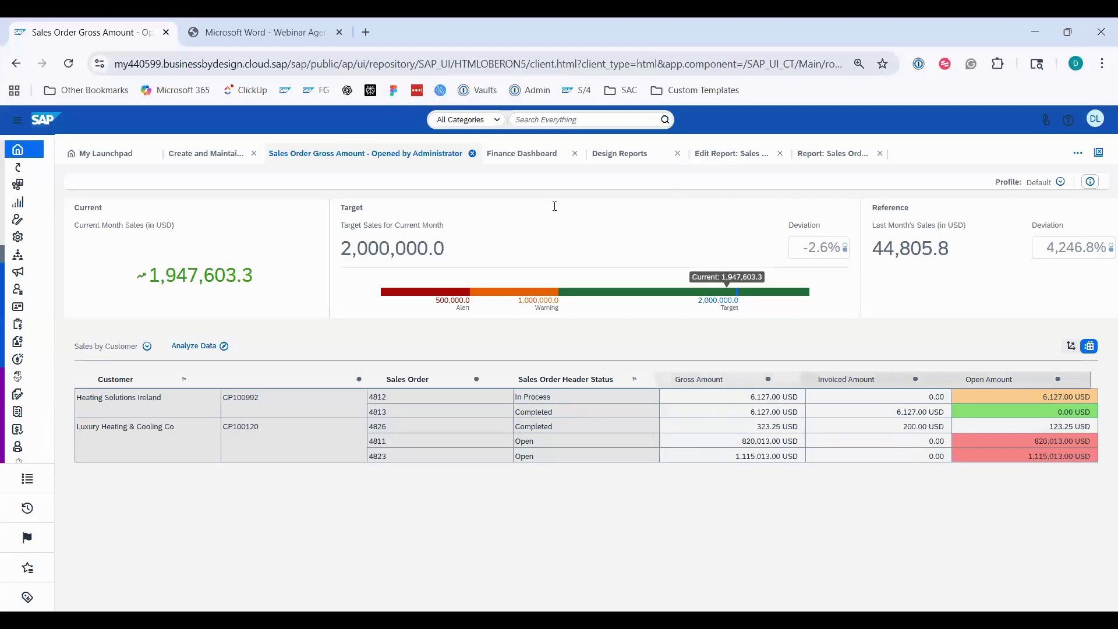
pyautogui.click(473, 155)
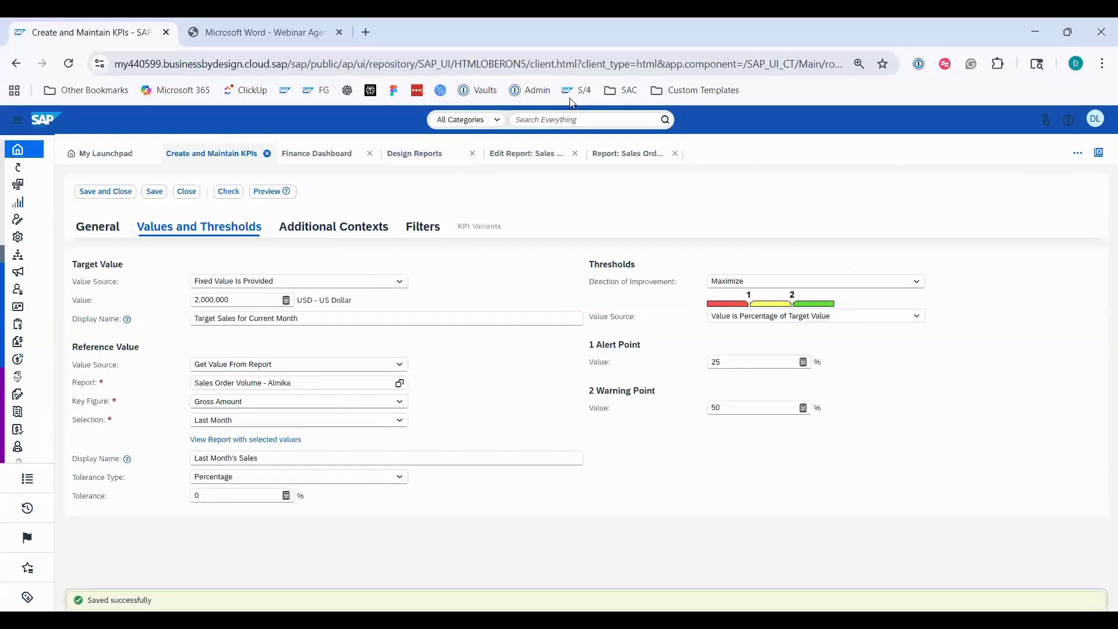
# Close the KPI editor and start personalization mode on the Finance Dashboard.
pyautogui.click(186, 192)
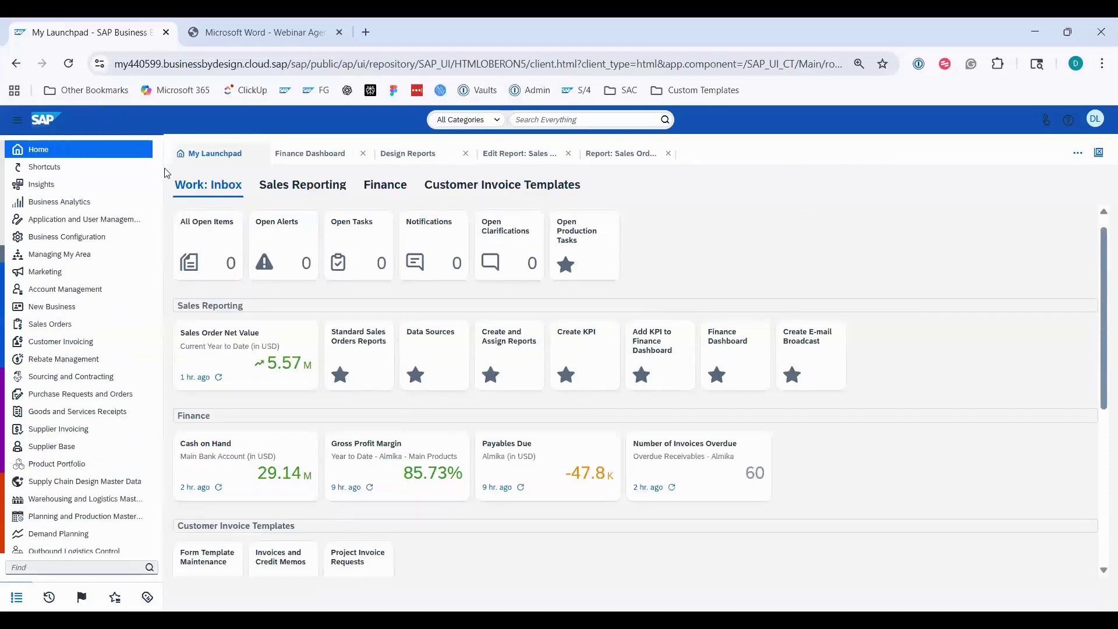
pyautogui.click(307, 159)
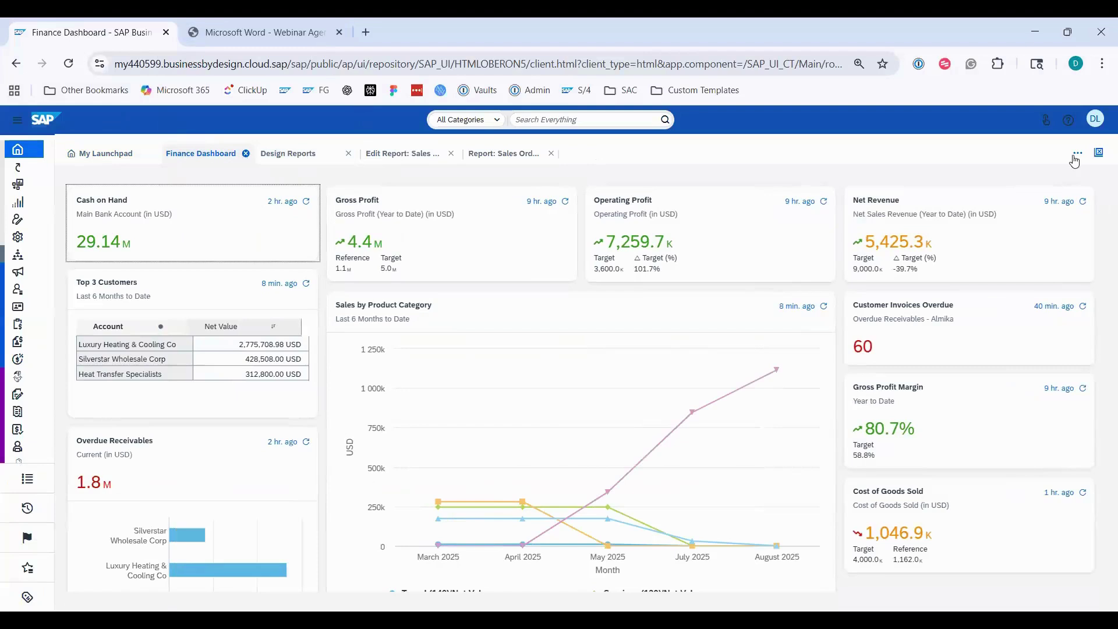
pyautogui.click(1094, 120)
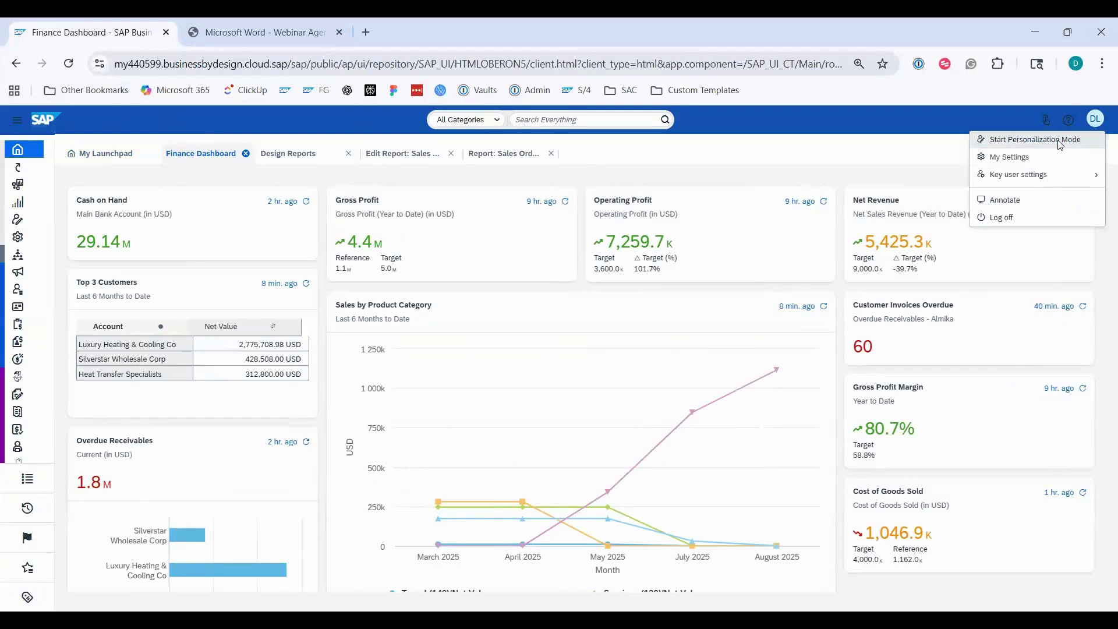
pyautogui.click(1036, 140)
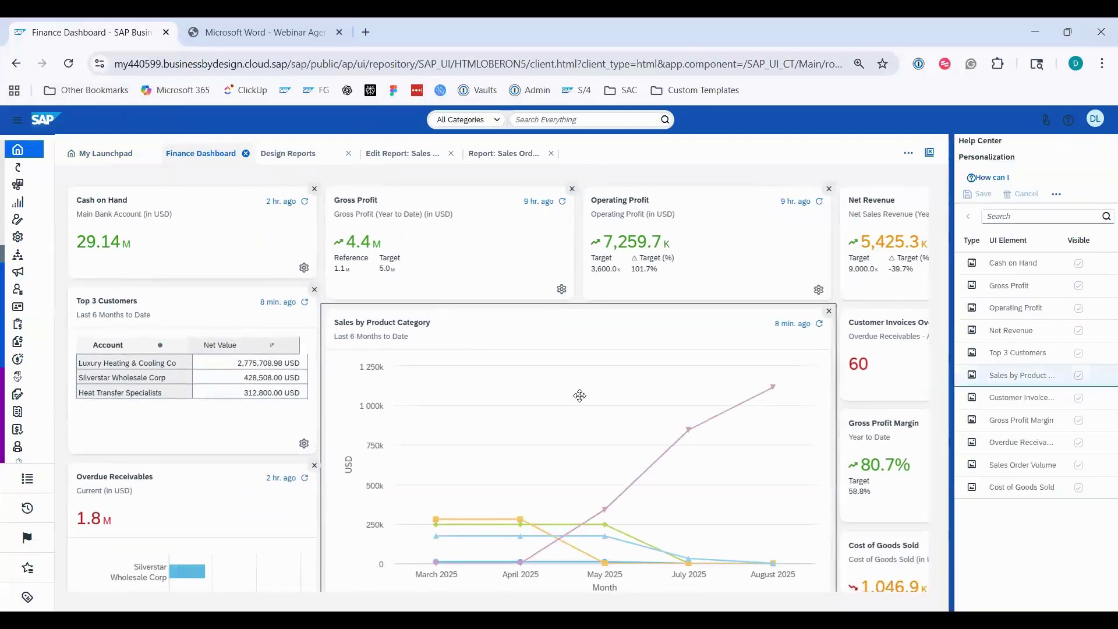
# Open the gallery from the empty tile below Cost of Goods Sold, search the KPIs for "gross", and pin Sales Order Gross Amount.
pyautogui.scroll(-10, 579, 395)
pyautogui.hscroll(3, 599, 392)
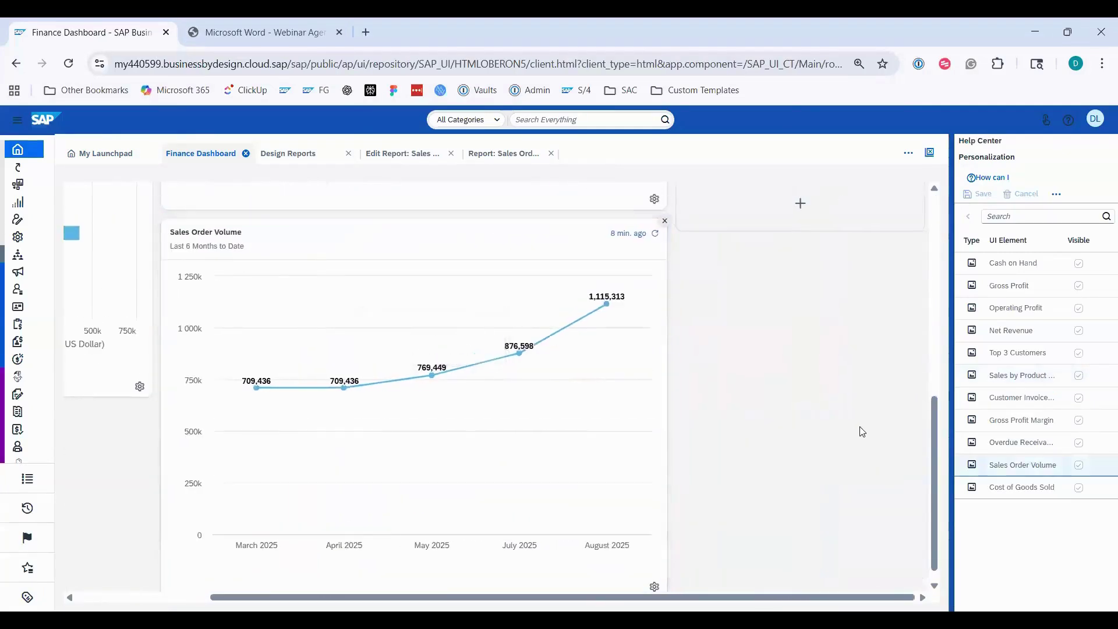
pyautogui.scroll(2, 862, 431)
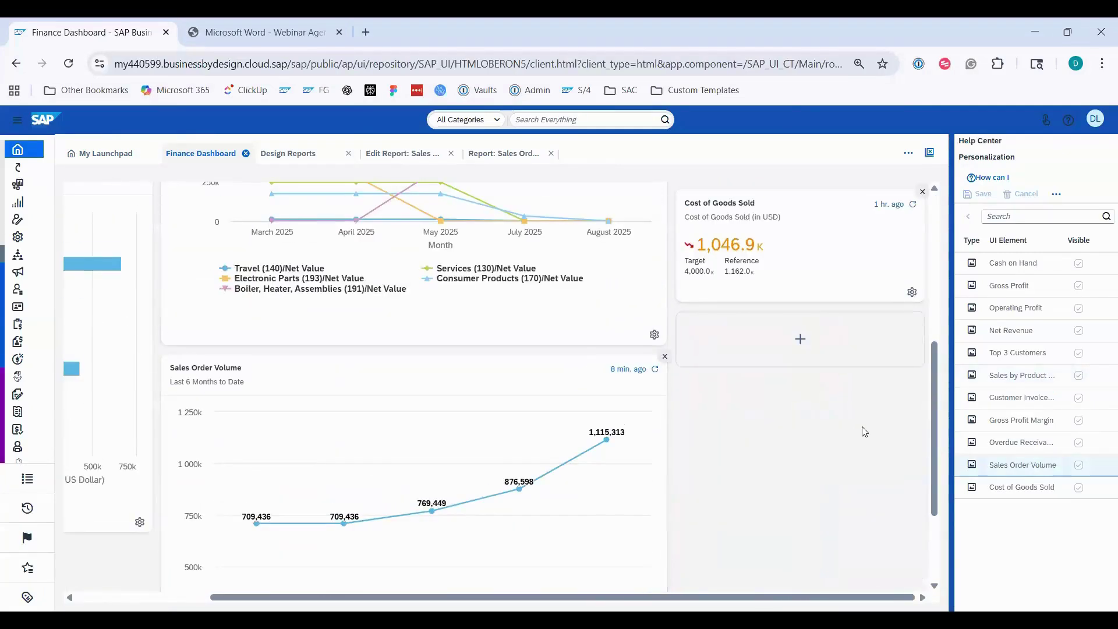
pyautogui.click(804, 343)
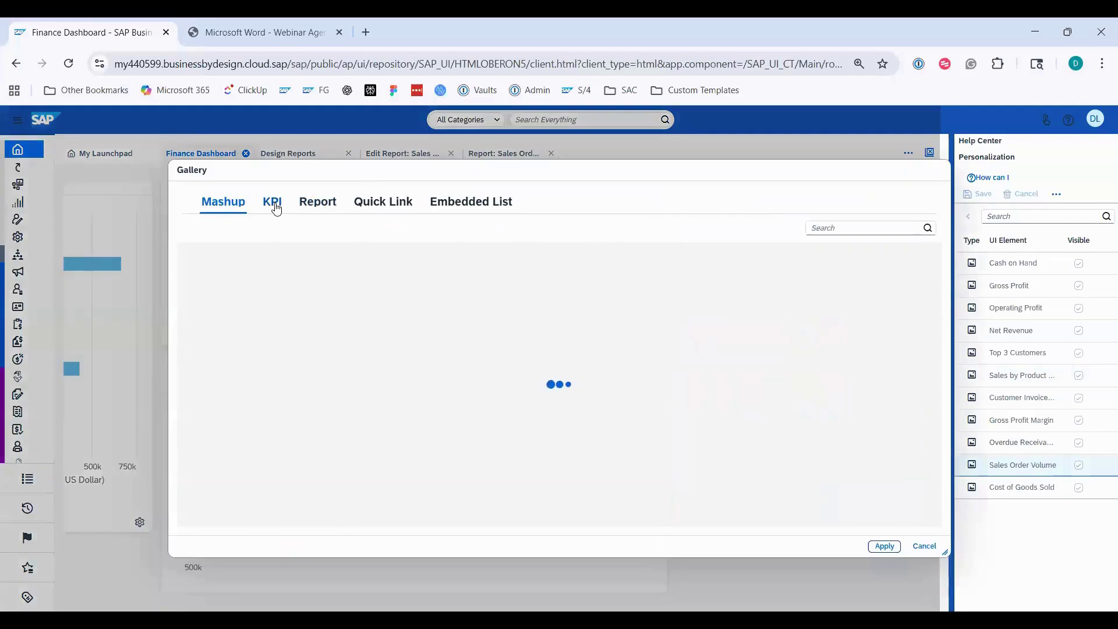
pyautogui.click(276, 208)
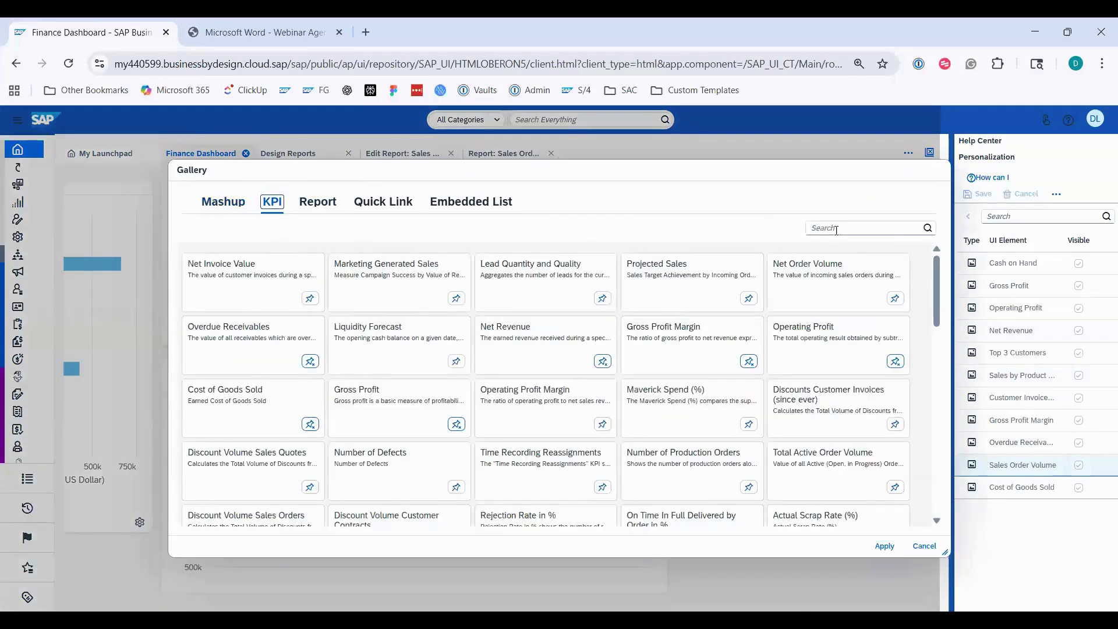
pyautogui.click(891, 228)
pyautogui.write('gross')
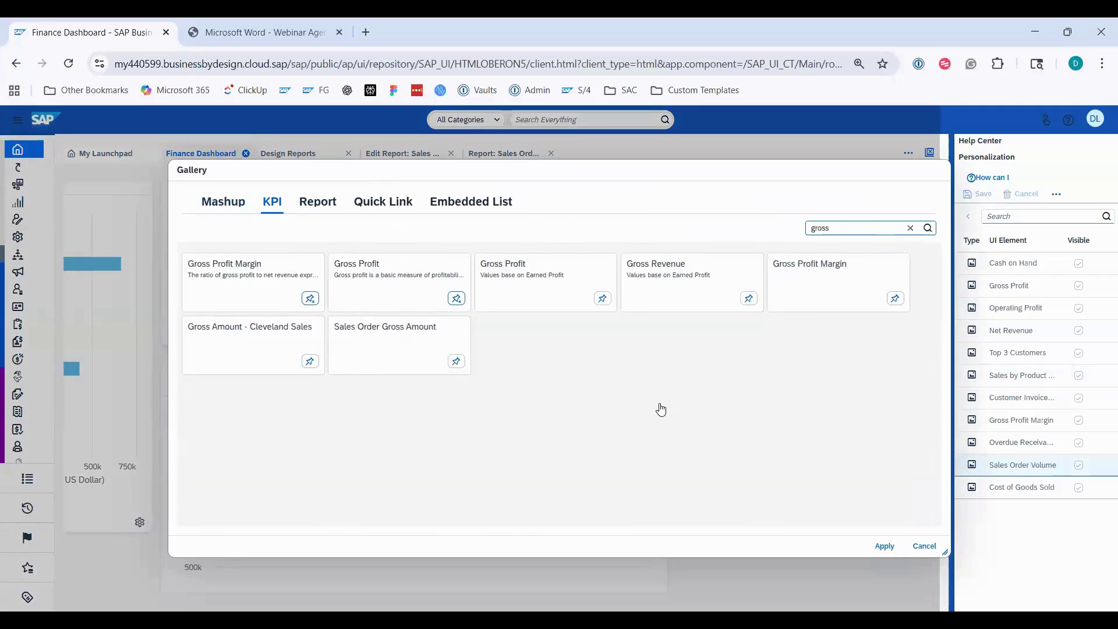
pyautogui.click(637, 415)
pyautogui.click(456, 361)
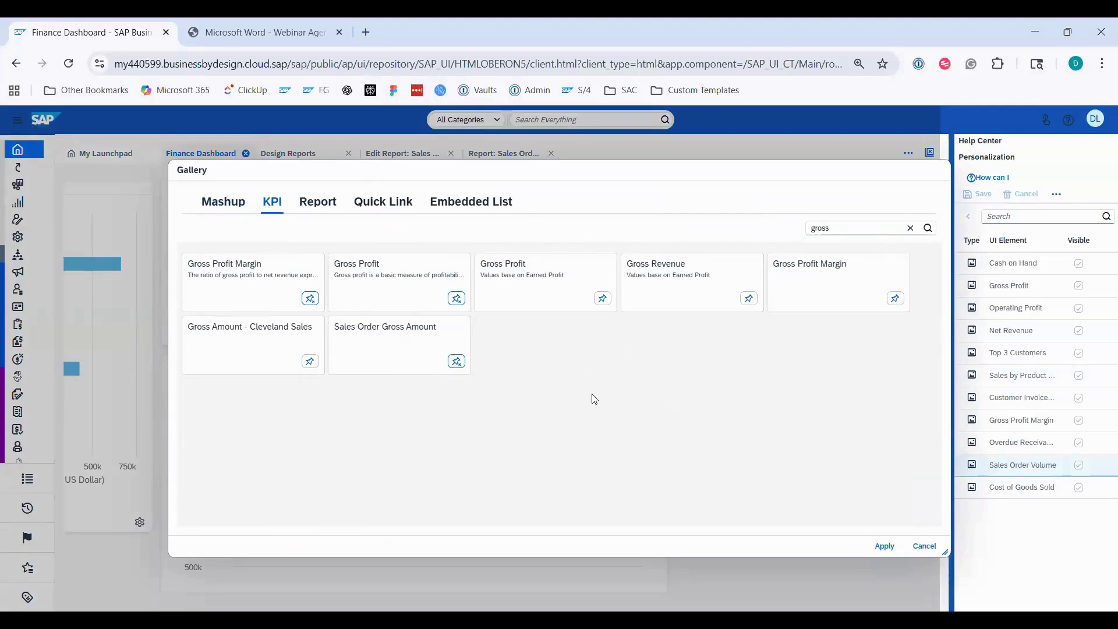
# Add the pinned KPI card to the Finance Dashboard and set the card's display to Collapsed.
pyautogui.click(883, 547)
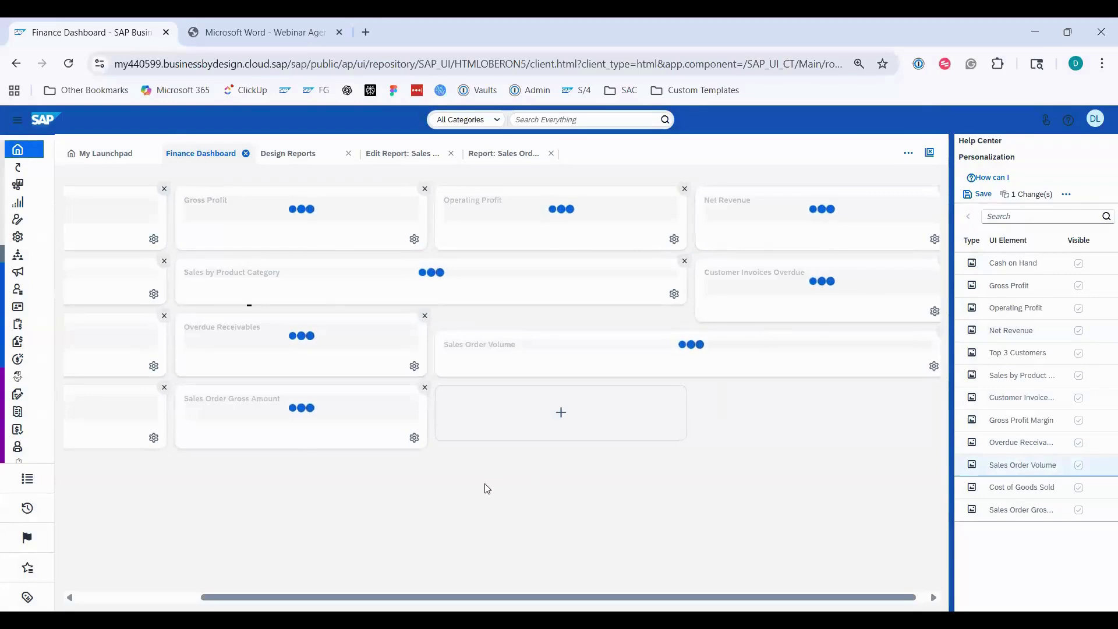
pyautogui.scroll(-5, 488, 466)
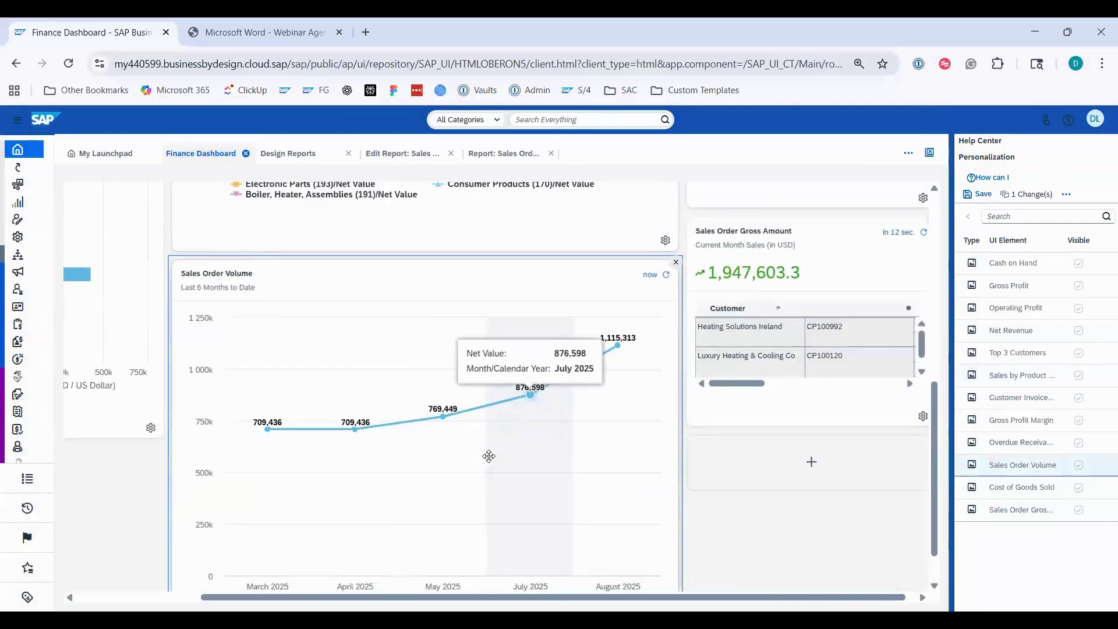
pyautogui.hscroll(1, 501, 456)
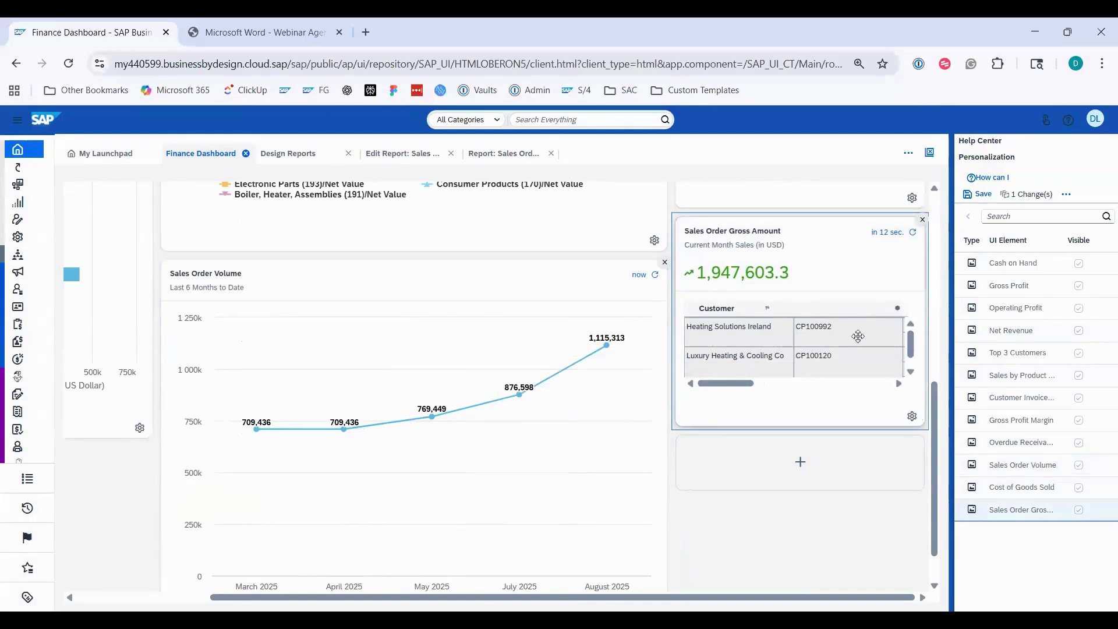
pyautogui.click(913, 417)
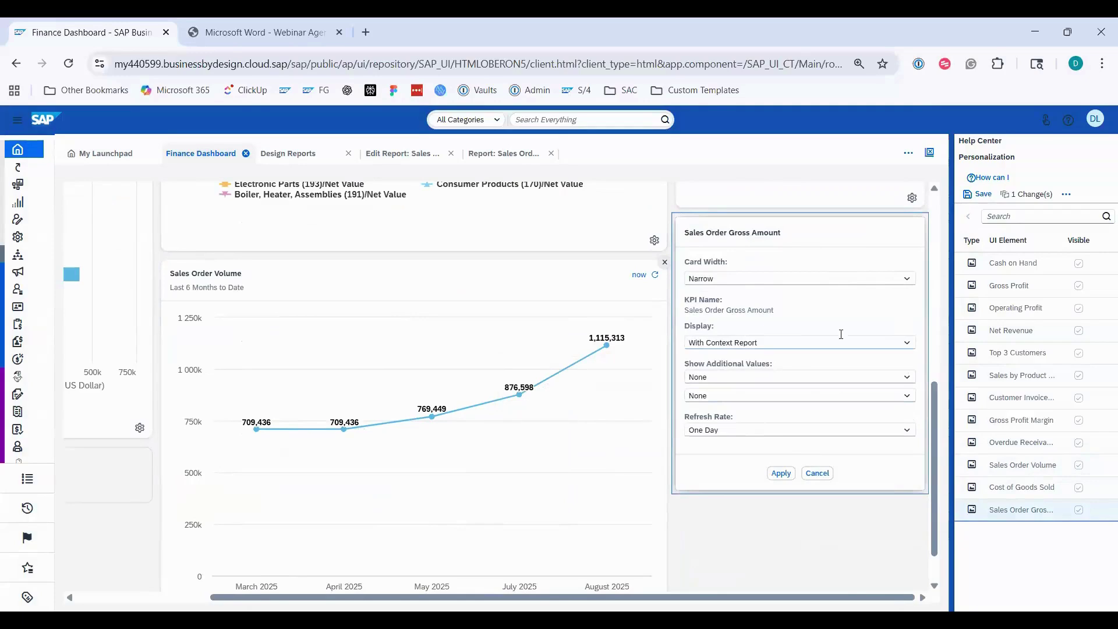
pyautogui.click(908, 344)
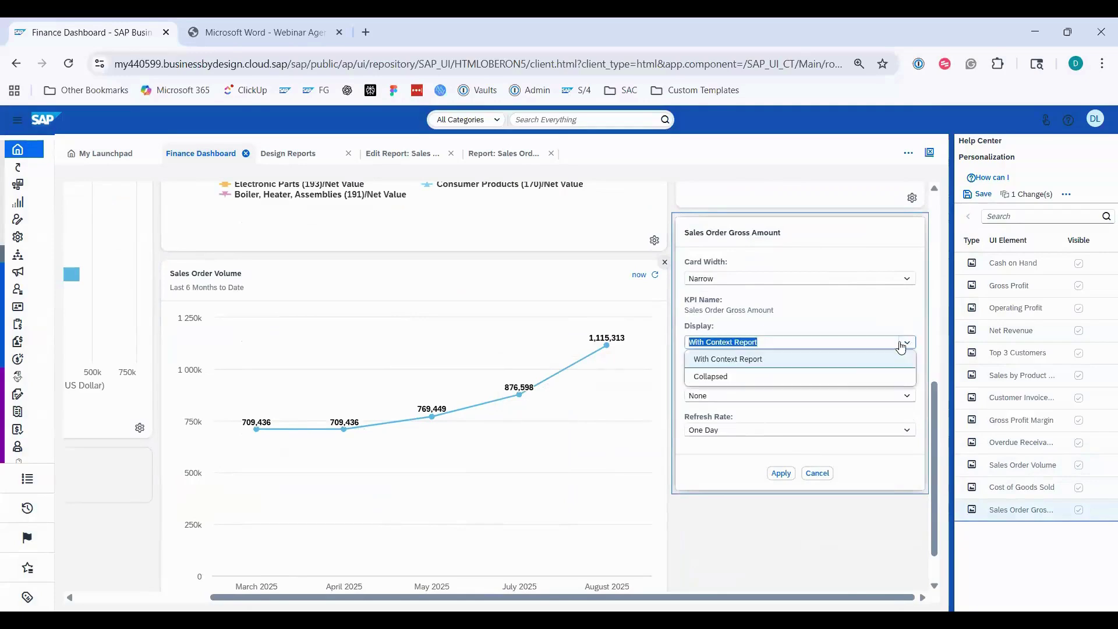
pyautogui.click(838, 379)
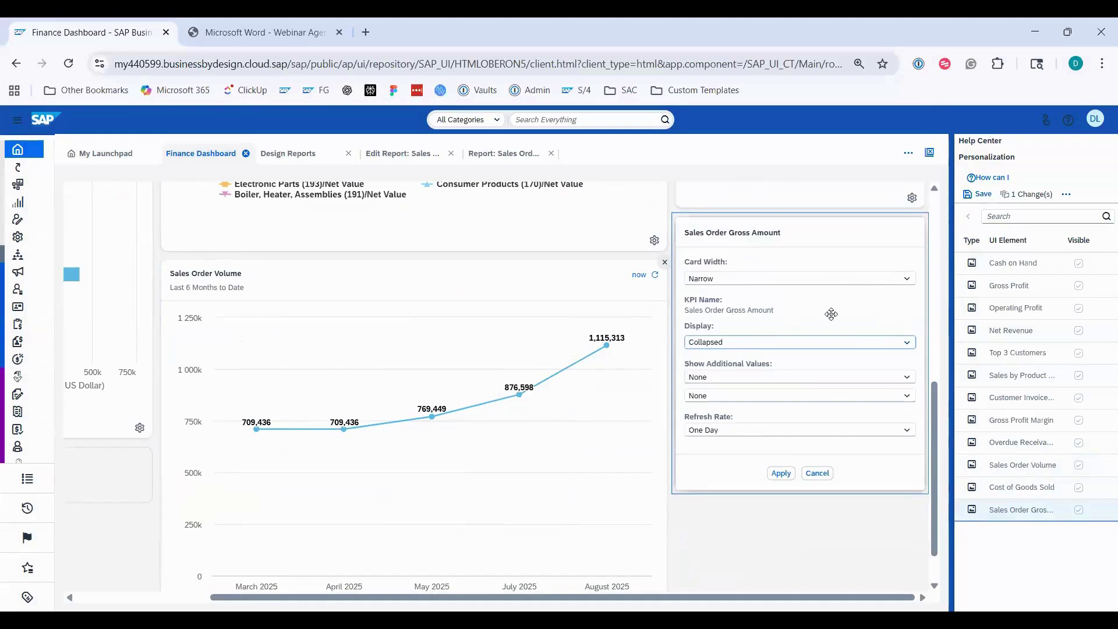
pyautogui.click(781, 473)
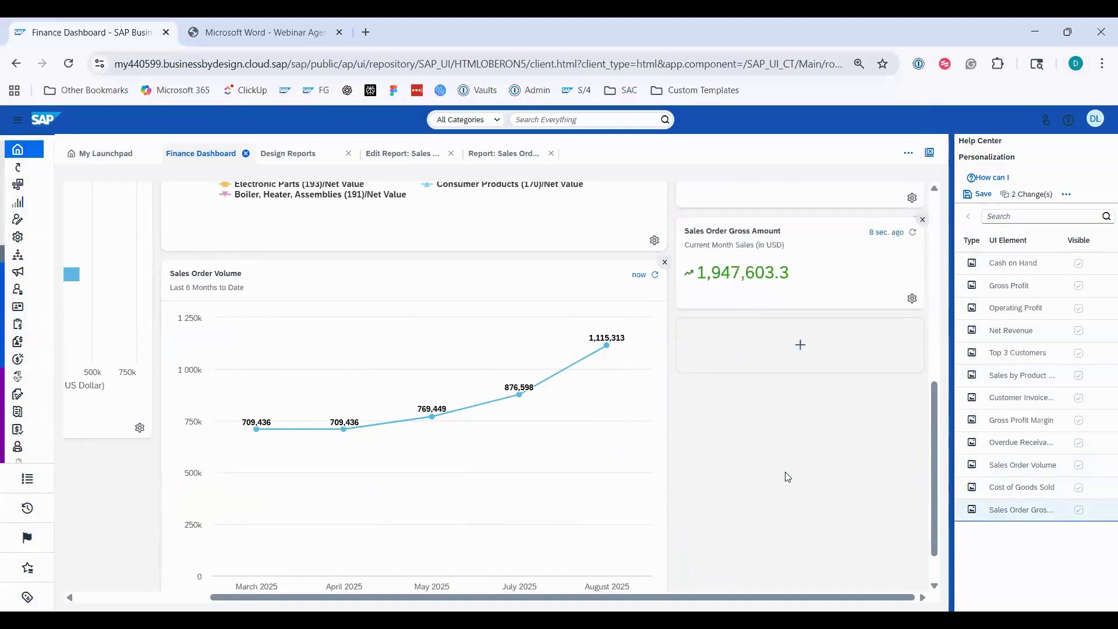
pyautogui.click(748, 234)
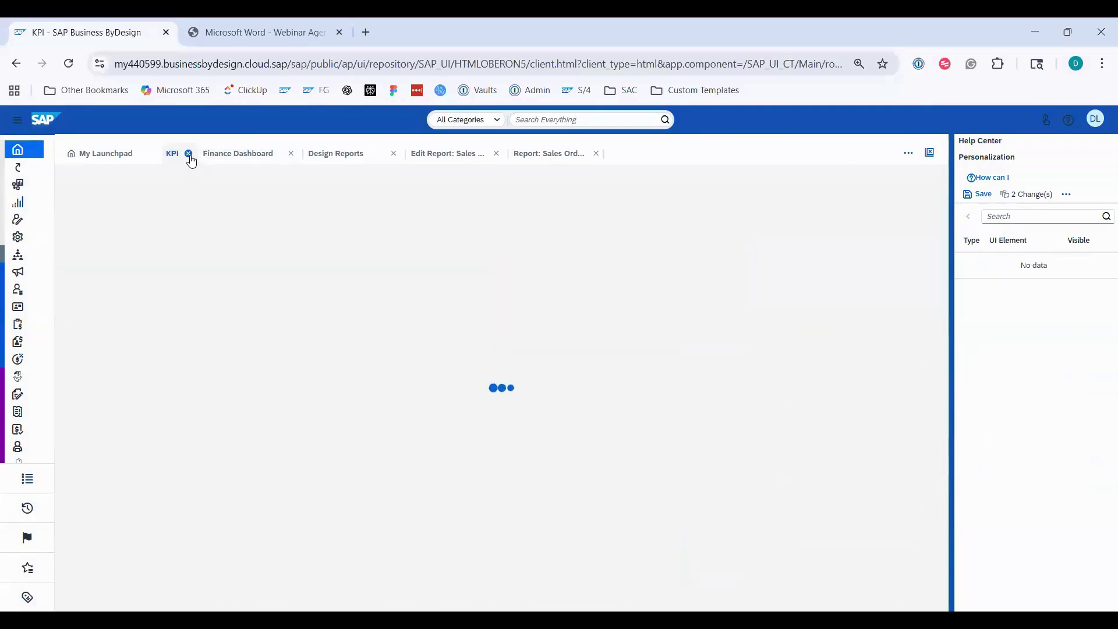
pyautogui.click(315, 153)
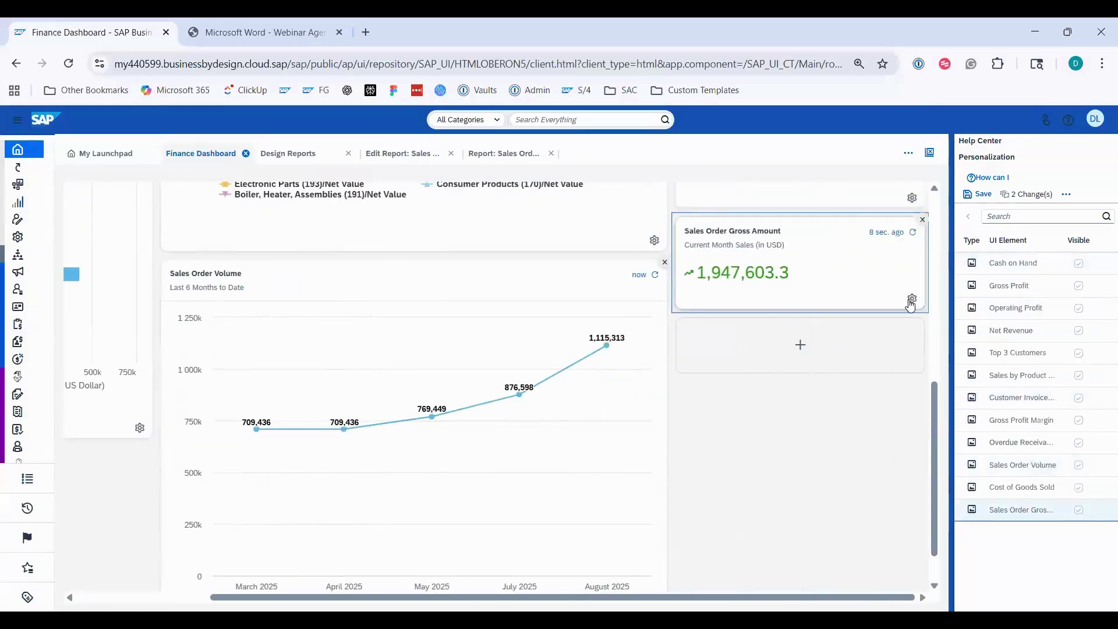
pyautogui.click(912, 299)
pyautogui.click(818, 473)
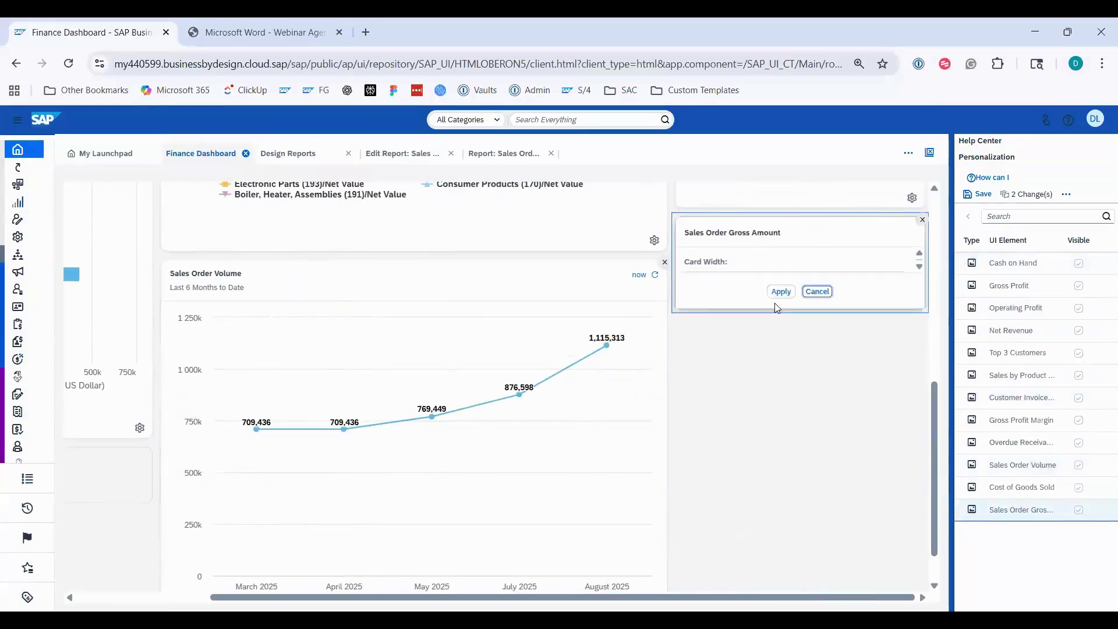
# Rename the Sales Order Gross Amount card as Current Month Sales Order Status Check.
pyautogui.click(746, 237)
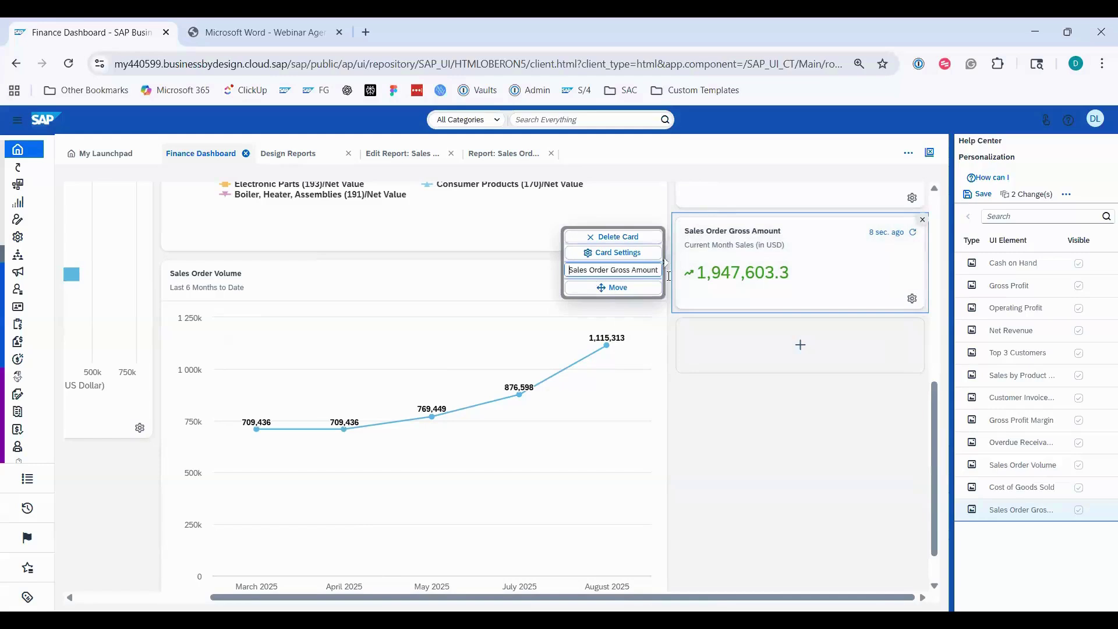
pyautogui.moveTo(574, 267); pyautogui.dragTo(660, 275)
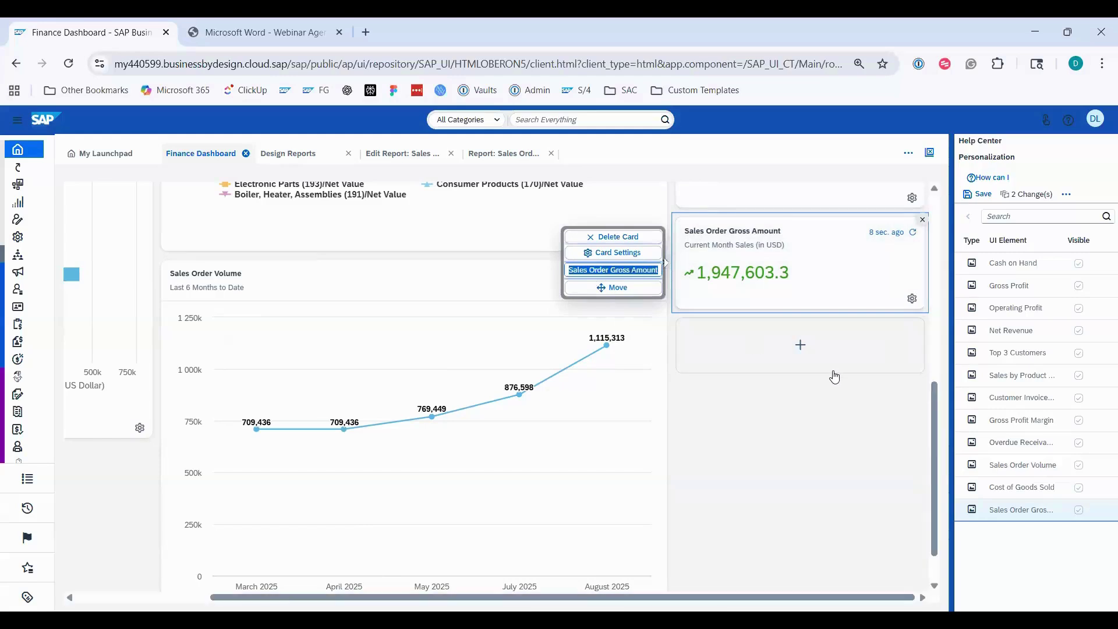
pyautogui.write('S')
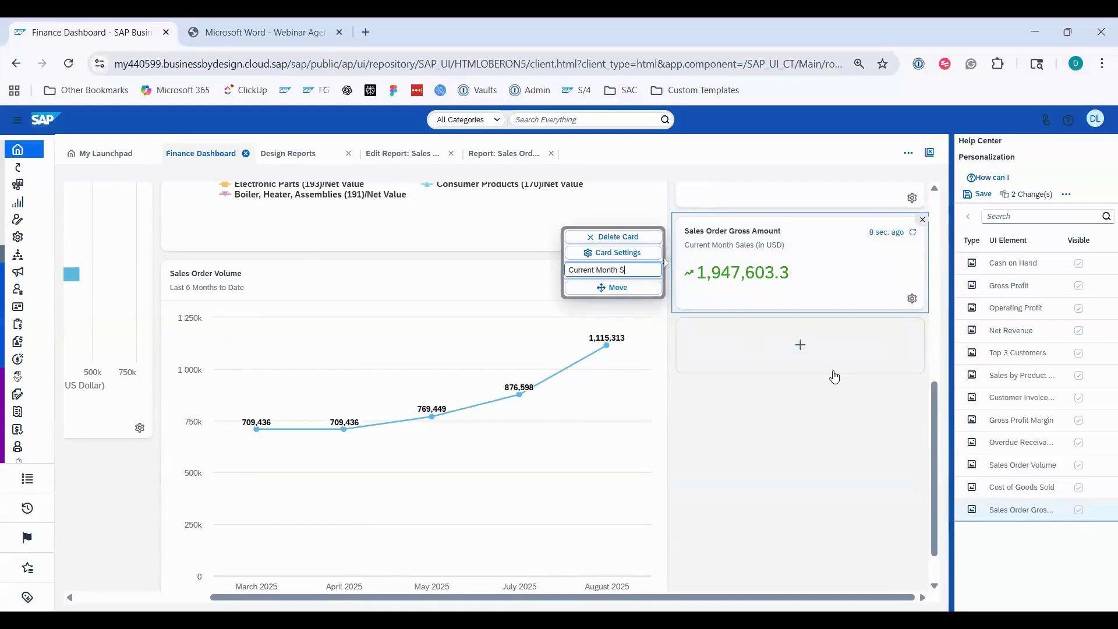
pyautogui.write('ales Order Status Check')
pyautogui.press('Return')
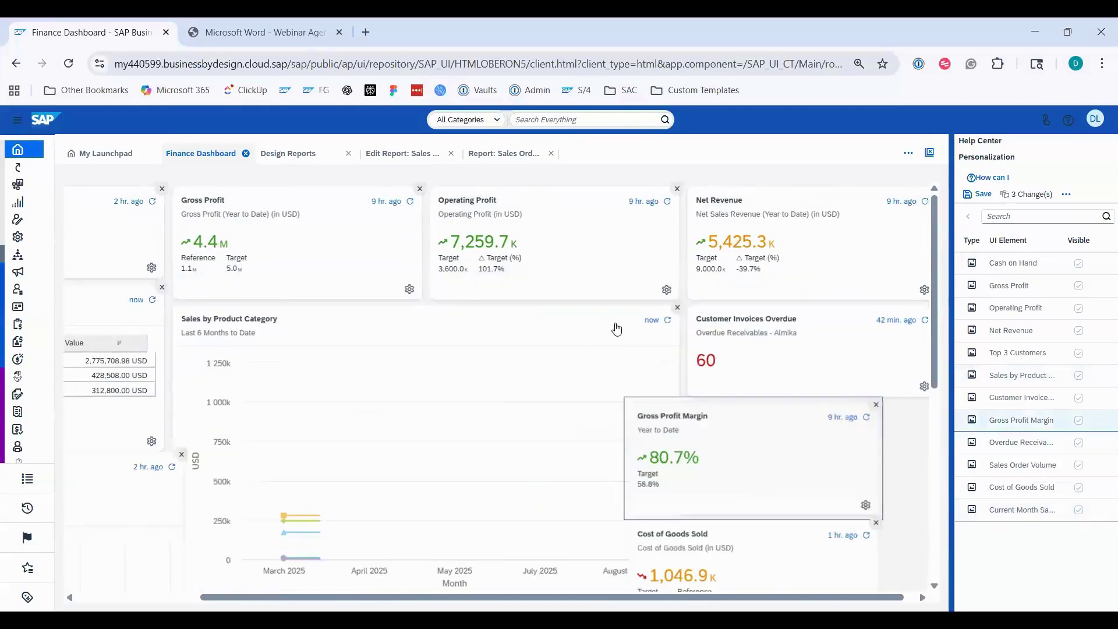
# Show Δ Reference (%) as the first additional value on the renamed Sales Order Gross Amount card.
pyautogui.scroll(-5, 778, 419)
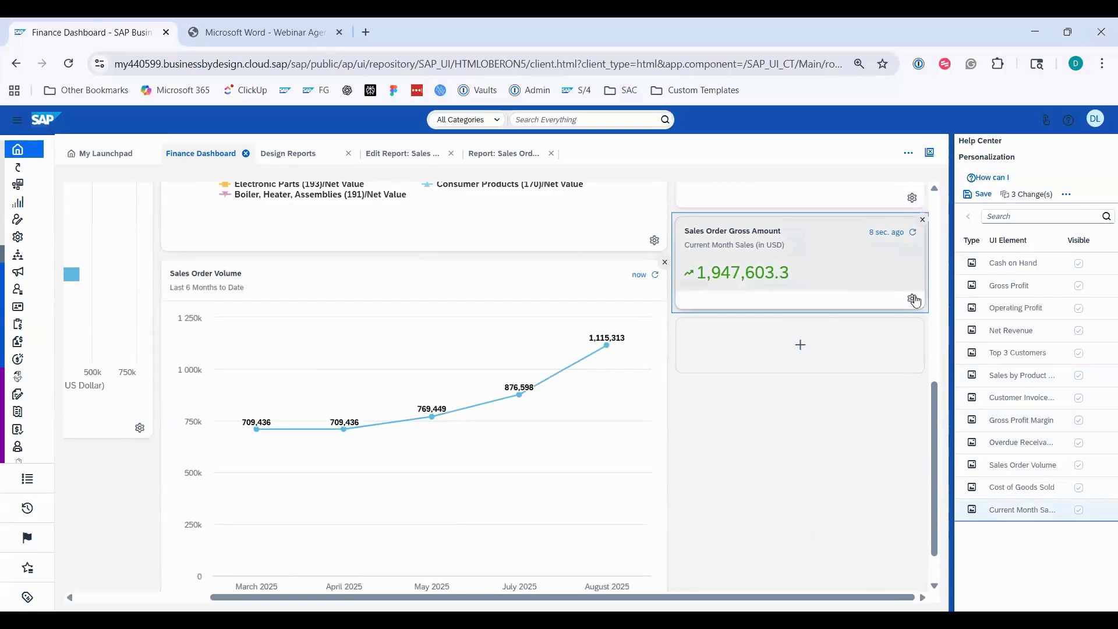
pyautogui.moveTo(913, 299); pyautogui.dragTo(913, 298)
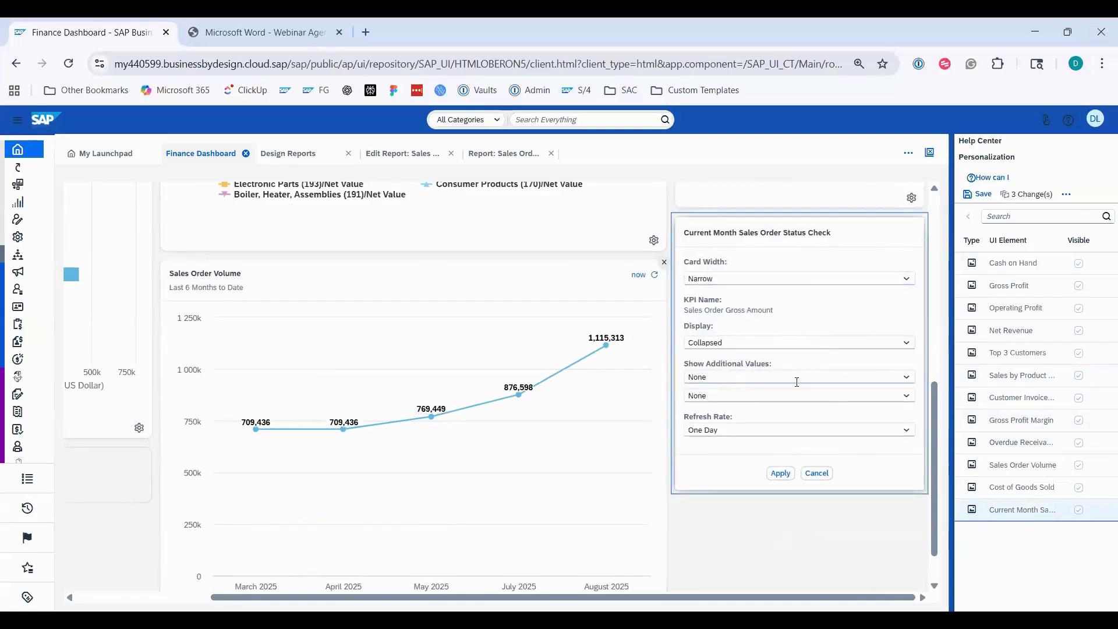
pyautogui.click(905, 377)
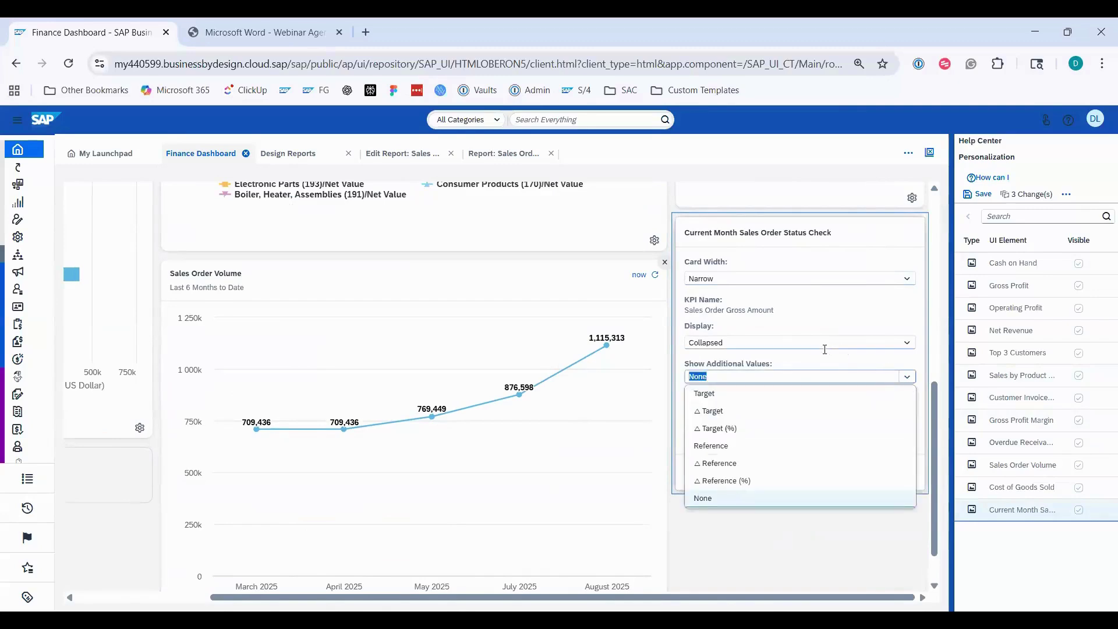
pyautogui.click(806, 480)
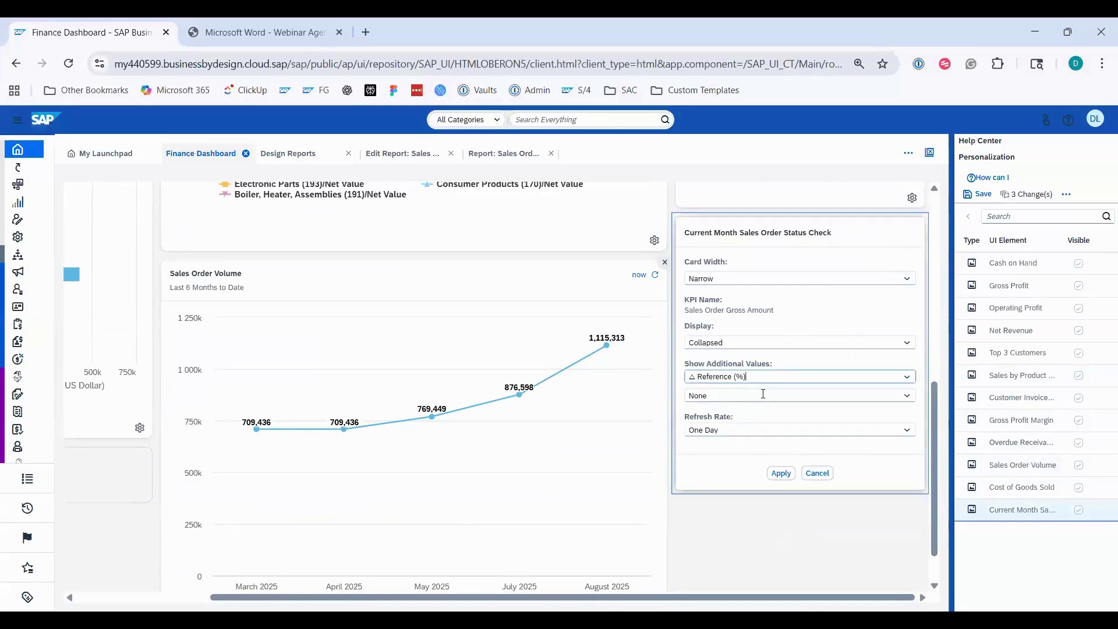
pyautogui.click(781, 473)
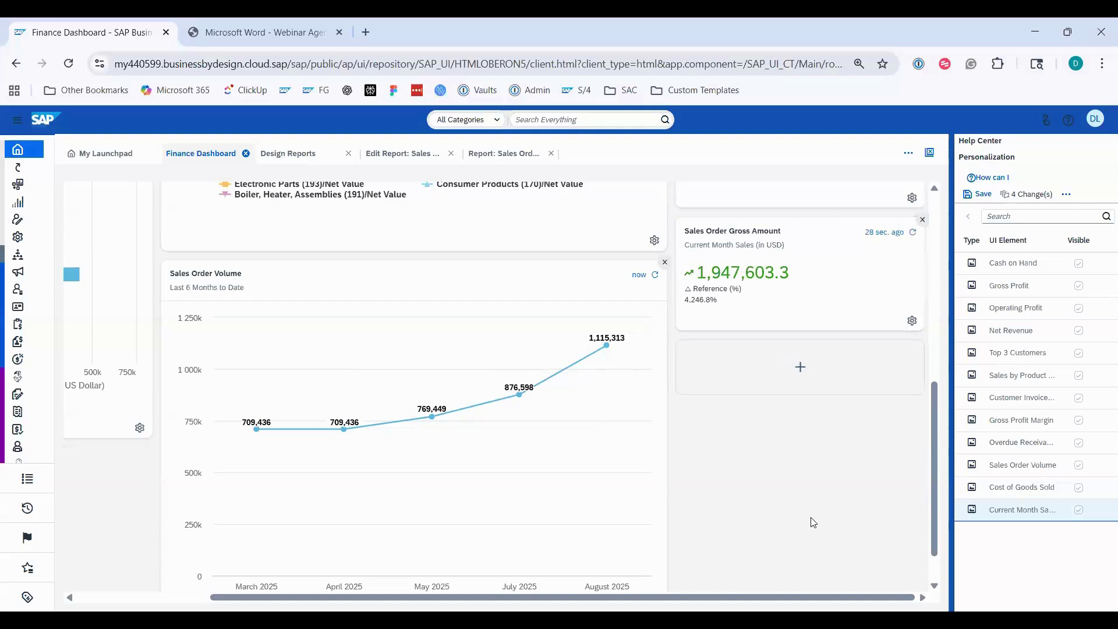
# Change the first additional value on the Sales Order Gross Amount card to Δ Reference.
pyautogui.click(912, 321)
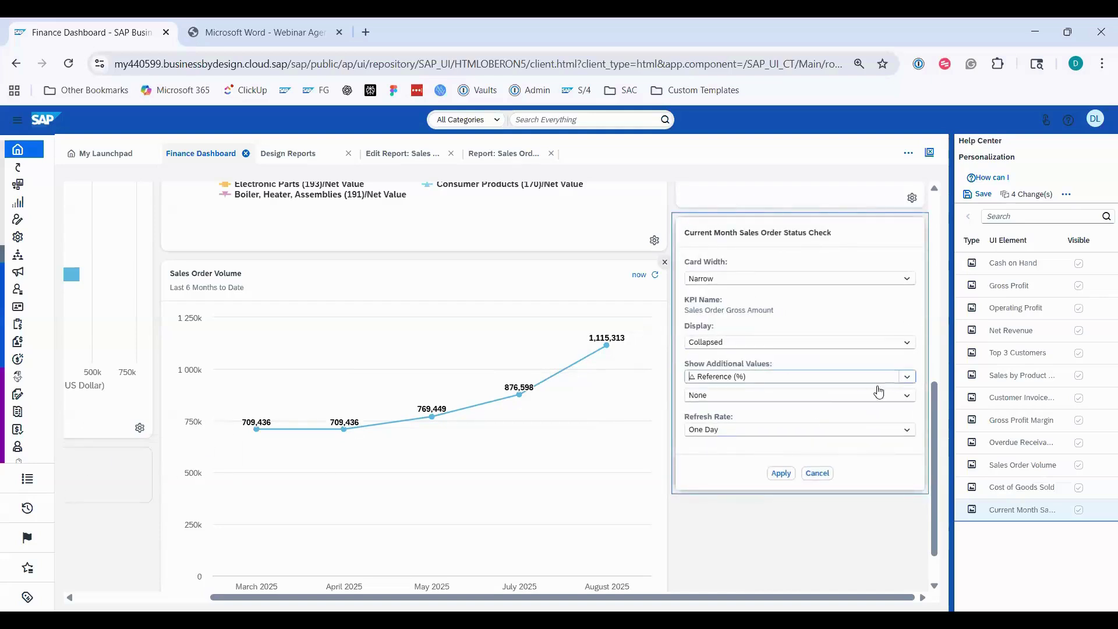
pyautogui.click(875, 377)
pyautogui.click(787, 463)
pyautogui.click(781, 470)
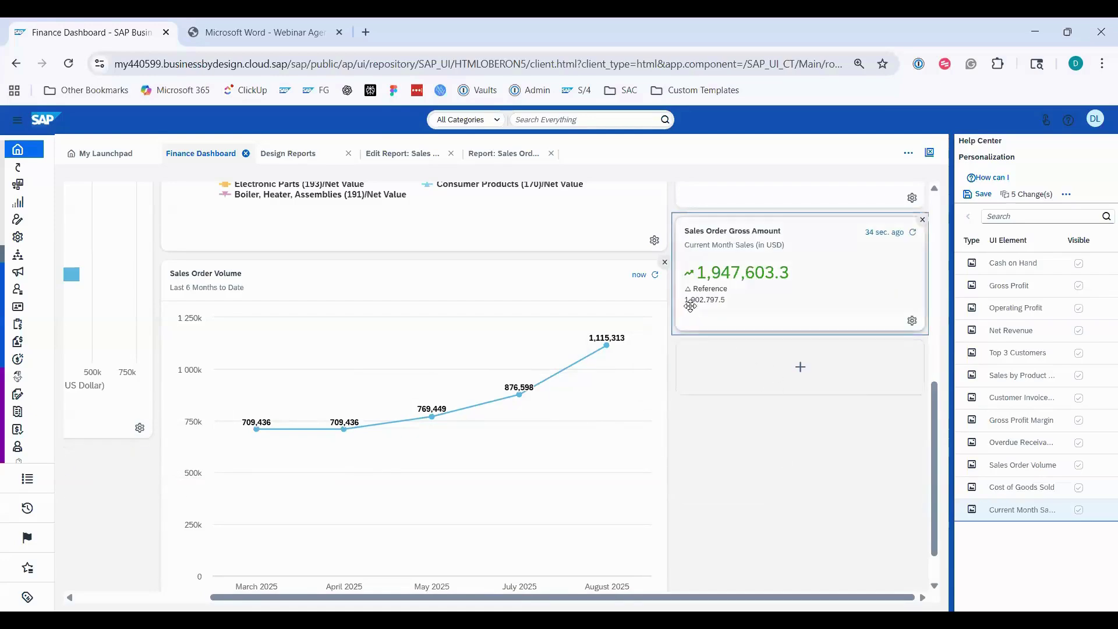
# Remove the Sales Order Gross Amount card from the Finance Dashboard.
pyautogui.scroll(2, 818, 454)
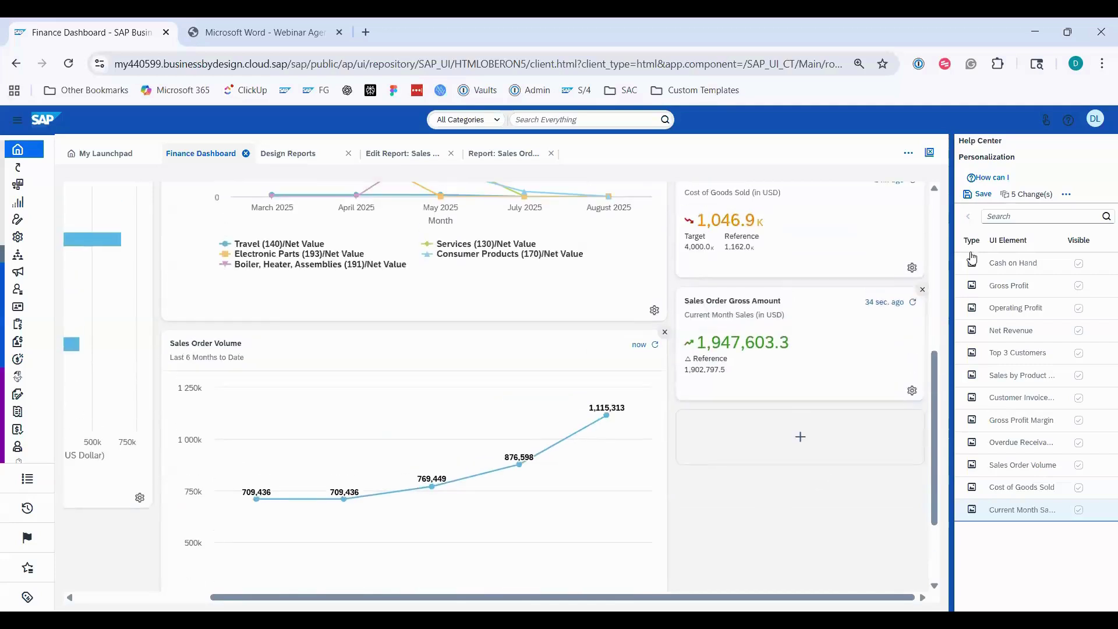
pyautogui.click(1097, 120)
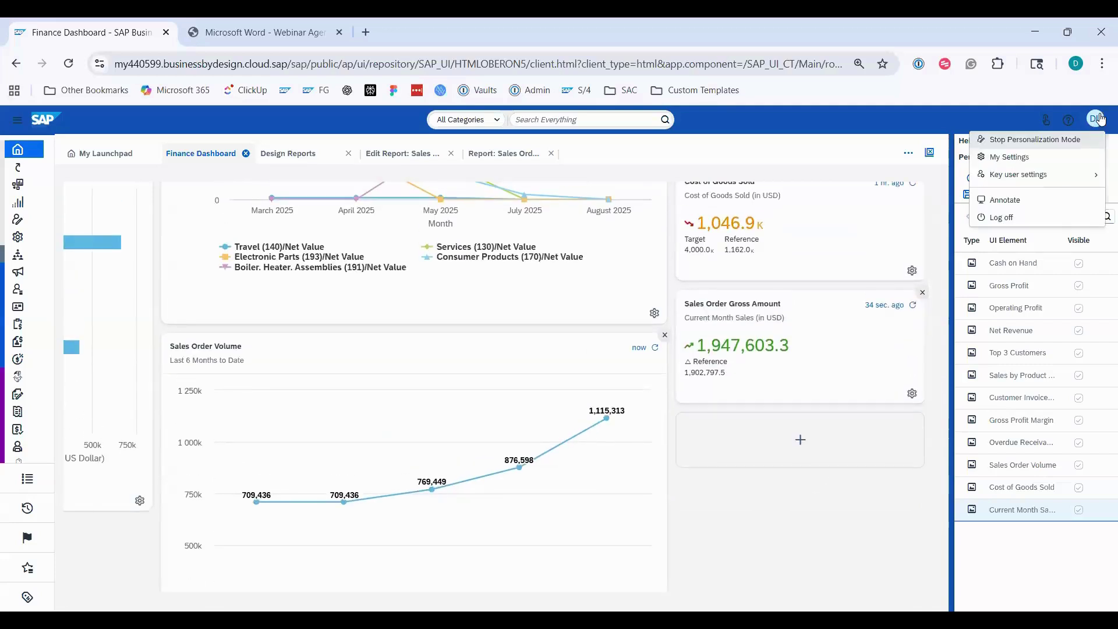
pyautogui.click(923, 292)
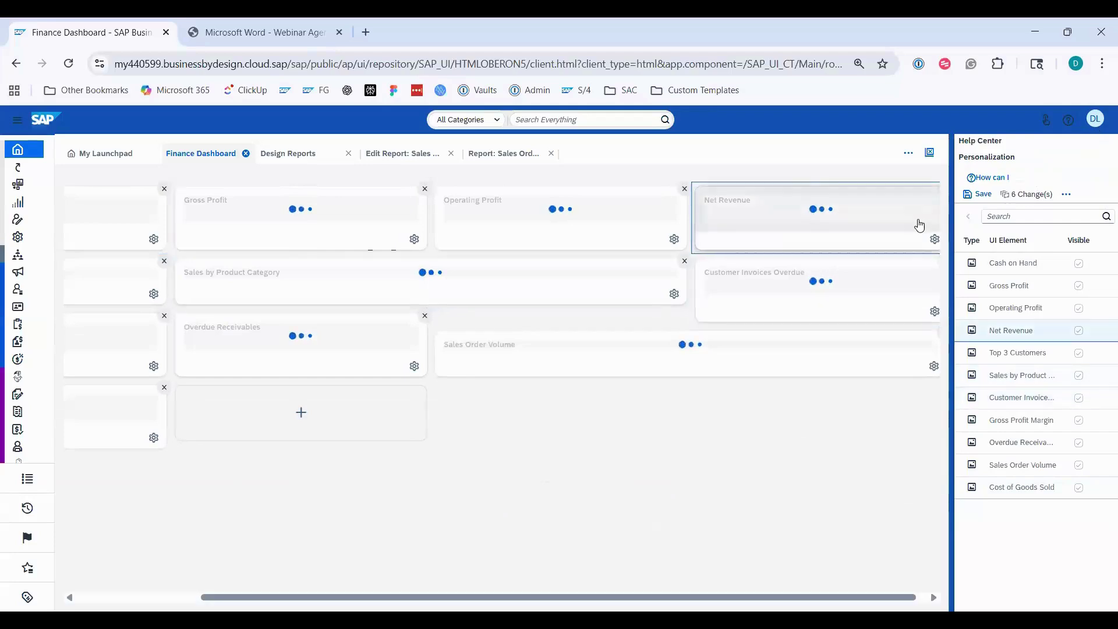
# Save all changes of the personalization session and stop personalization mode.
pyautogui.click(979, 195)
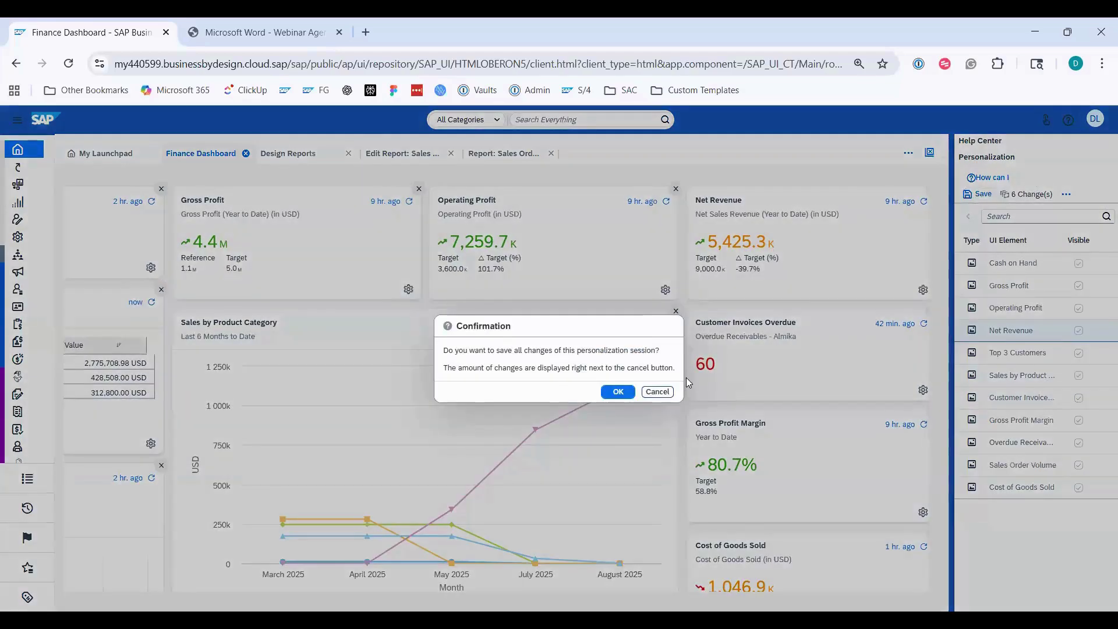
pyautogui.click(668, 394)
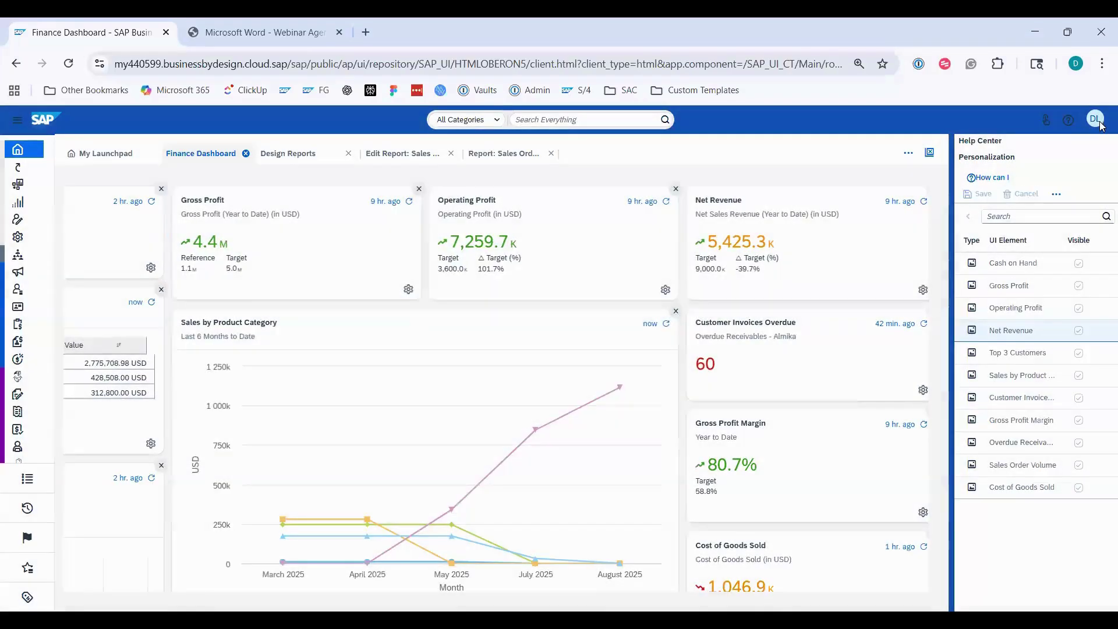
pyautogui.click(1095, 118)
pyautogui.click(1035, 139)
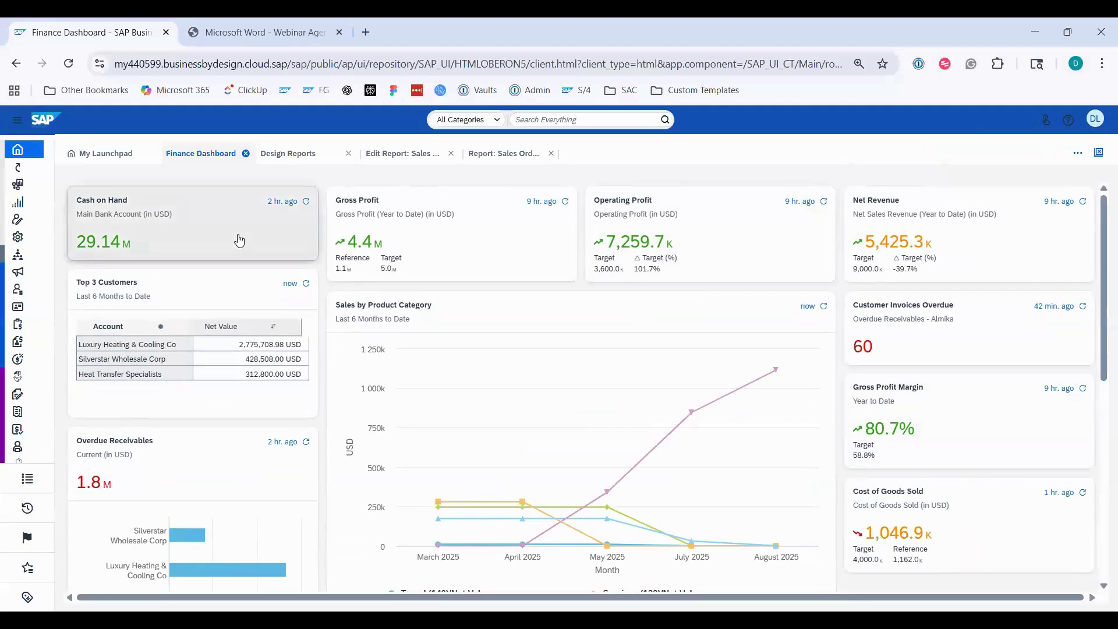
# Open the Cash on Hand KPI to examine its target and line items, and return to the Finance Dashboard.
pyautogui.click(187, 236)
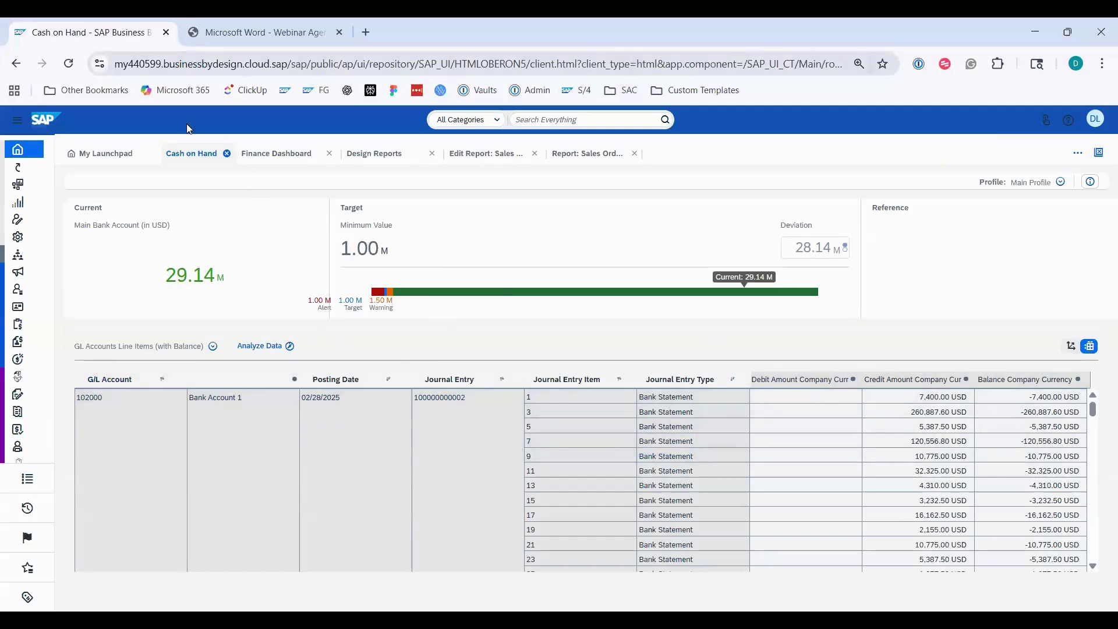
pyautogui.click(227, 153)
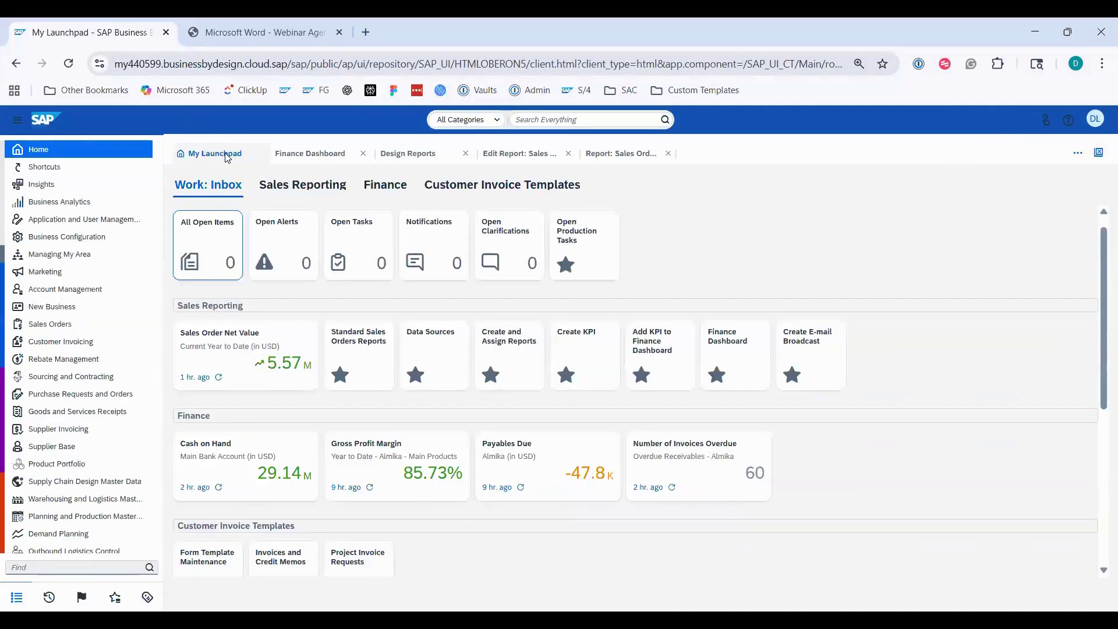
pyautogui.click(294, 155)
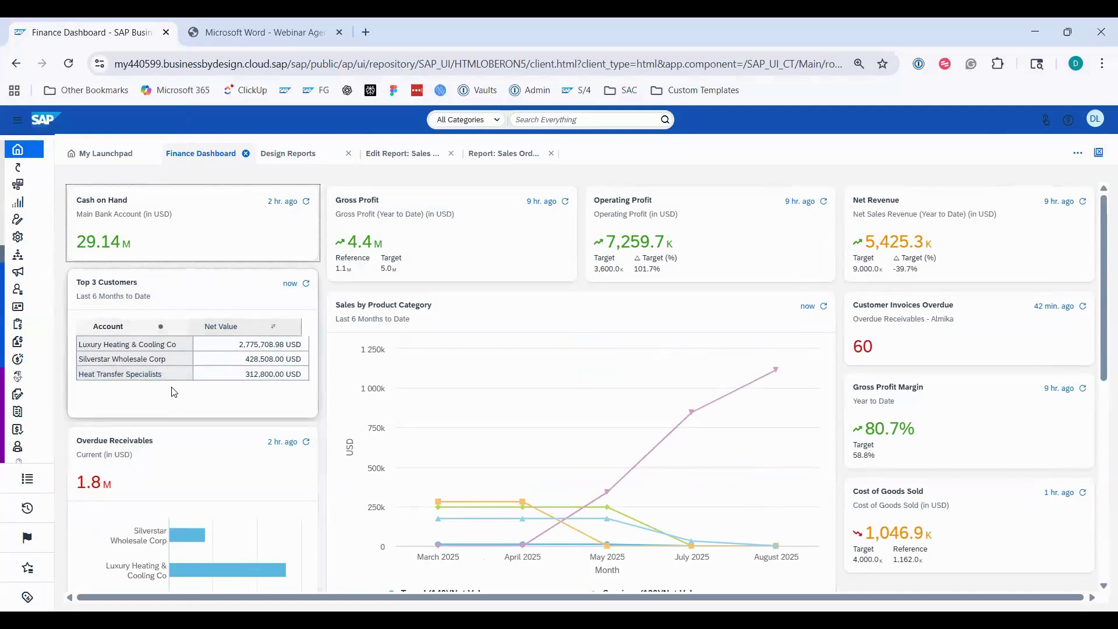
# Open the report behind the Top 3 Customers card and display the value filters of its key figures.
pyautogui.click(165, 284)
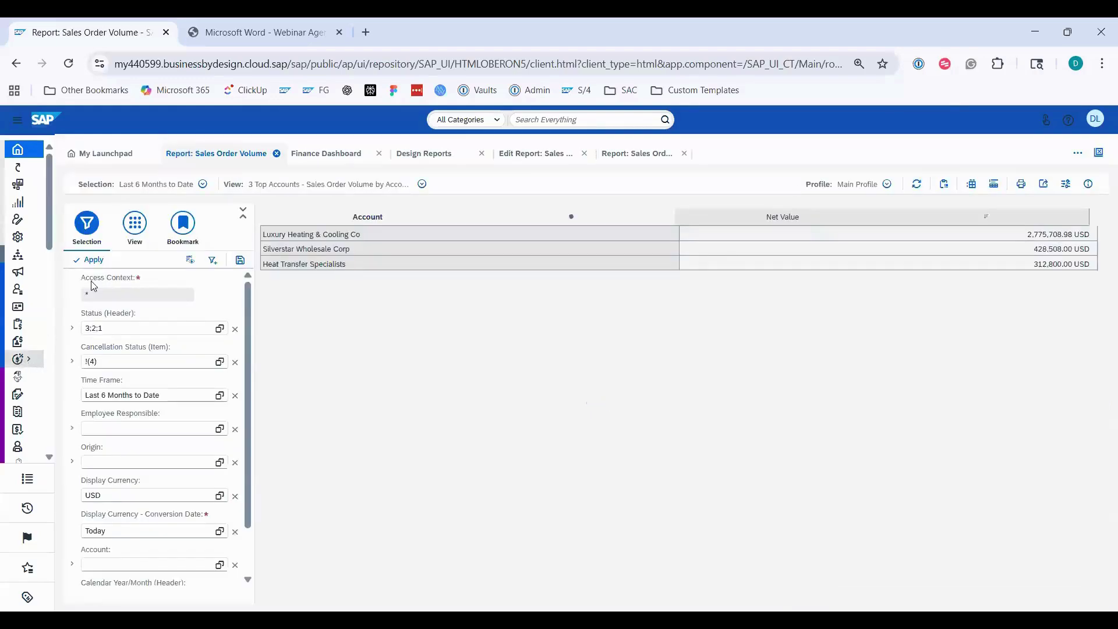
pyautogui.click(134, 228)
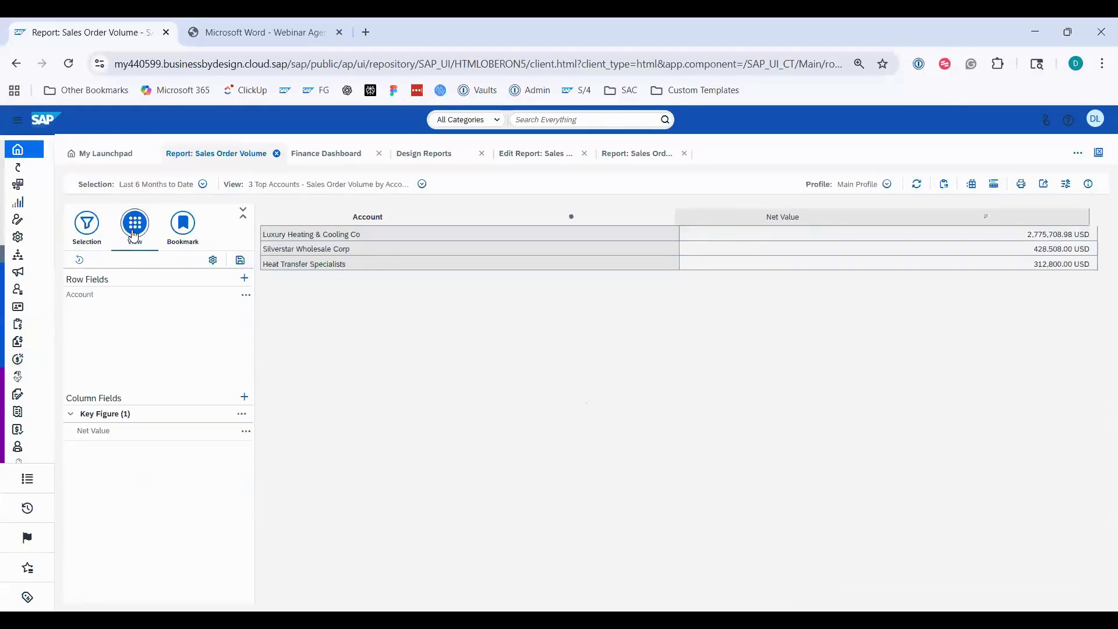
pyautogui.click(240, 414)
pyautogui.click(261, 462)
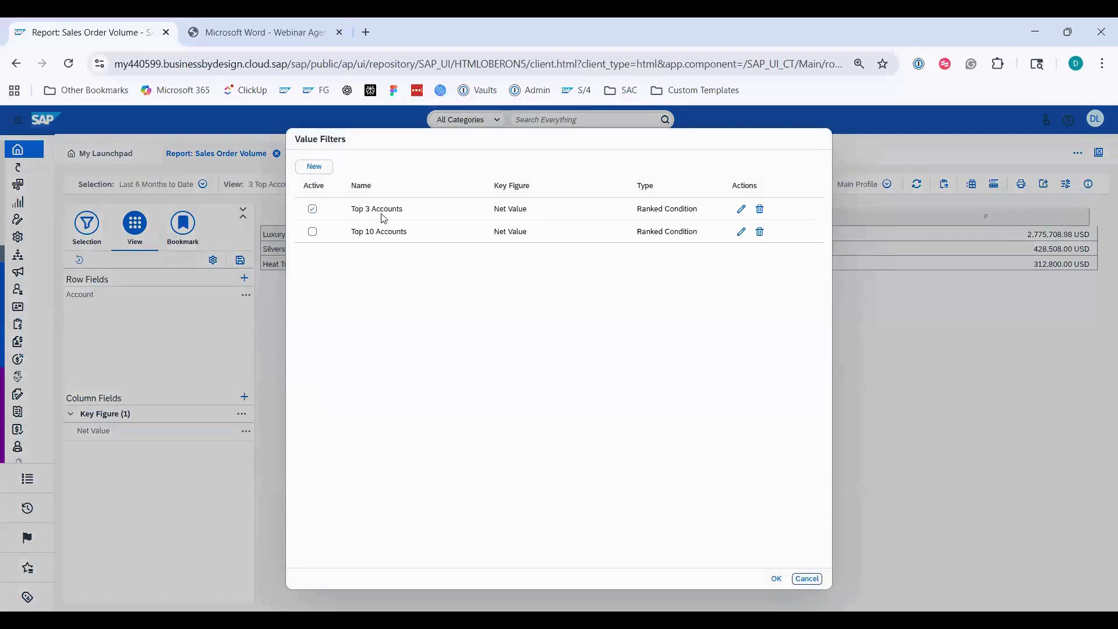
# Examine the rule of the Top 3 Accounts filter, and close the rule and the value filters without changes.
pyautogui.click(739, 211)
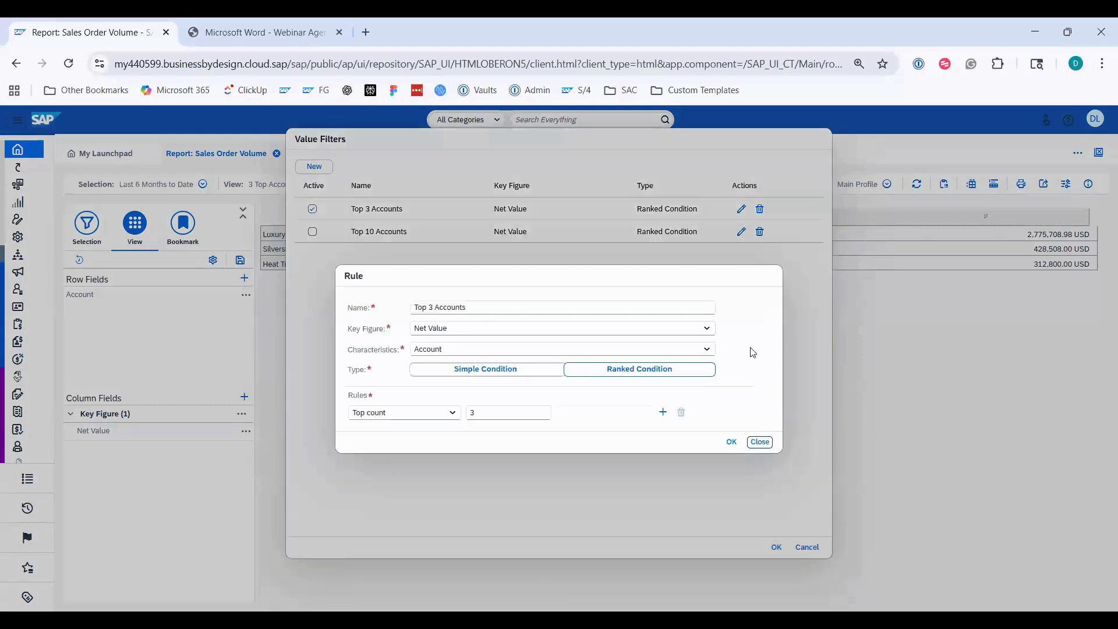
pyautogui.click(452, 328)
pyautogui.click(760, 442)
pyautogui.click(814, 552)
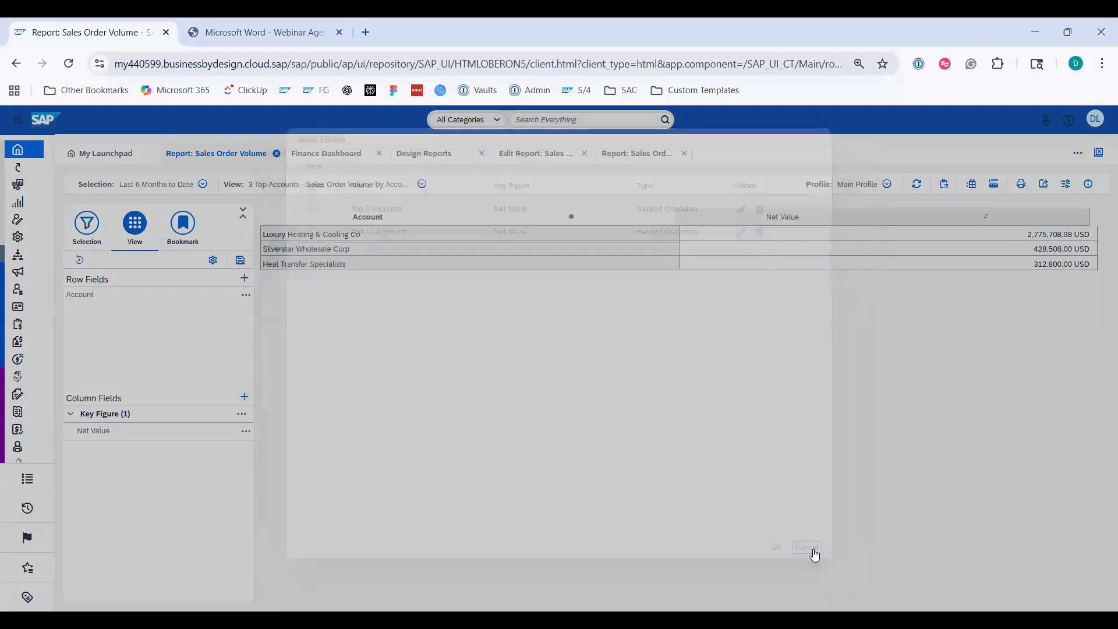
# Close the Sales Order Volume report and look over the cards and charts of the Finance Dashboard.
pyautogui.click(277, 155)
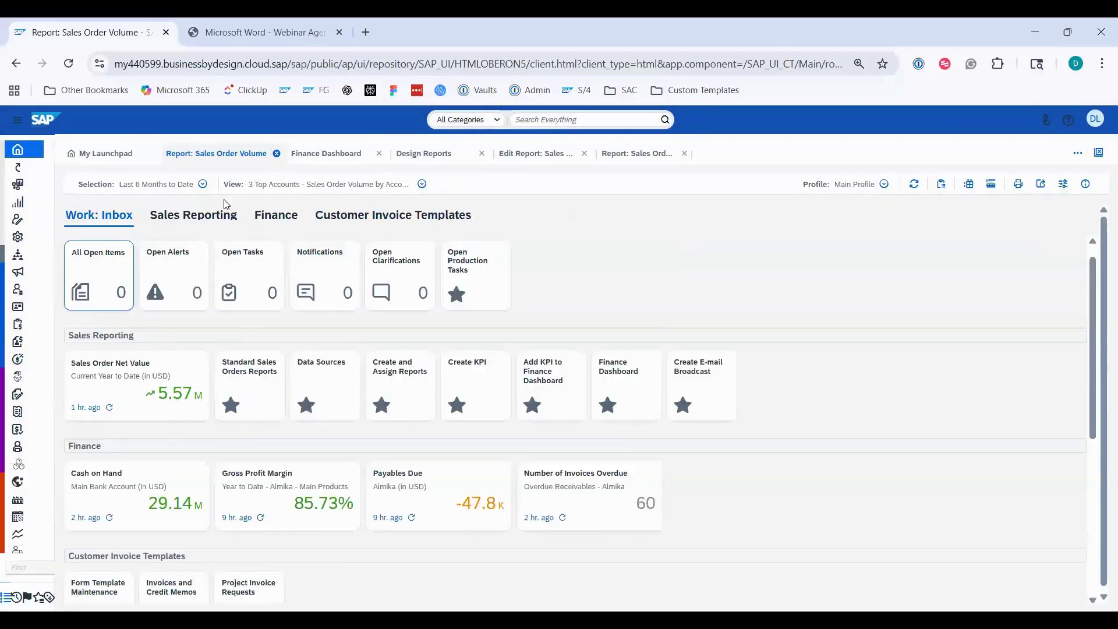
pyautogui.click(299, 156)
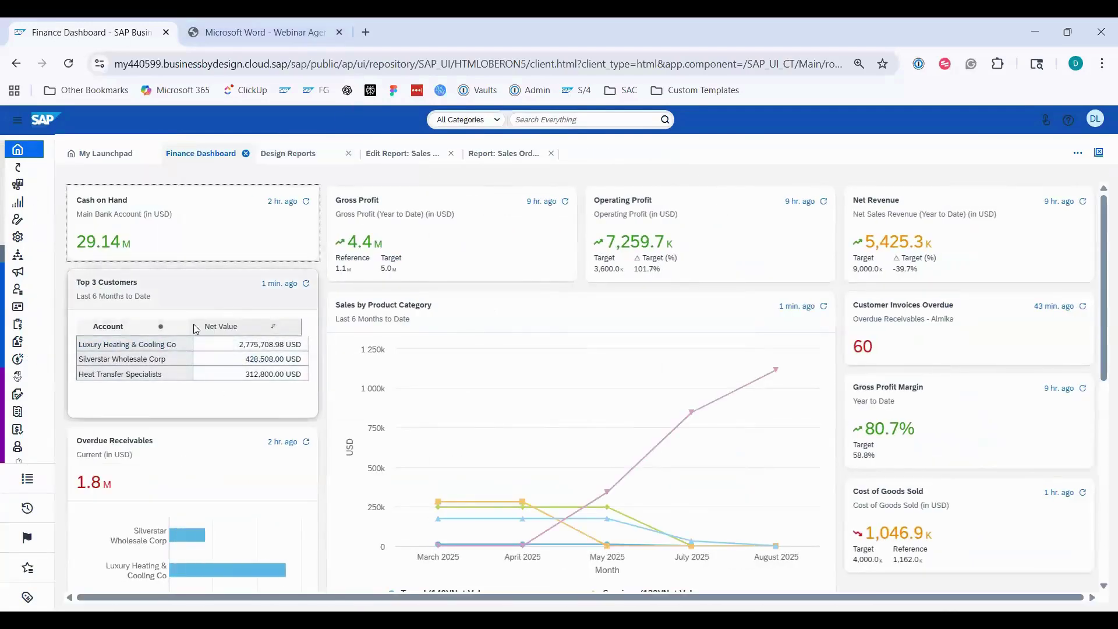
pyautogui.scroll(-2, 243, 338)
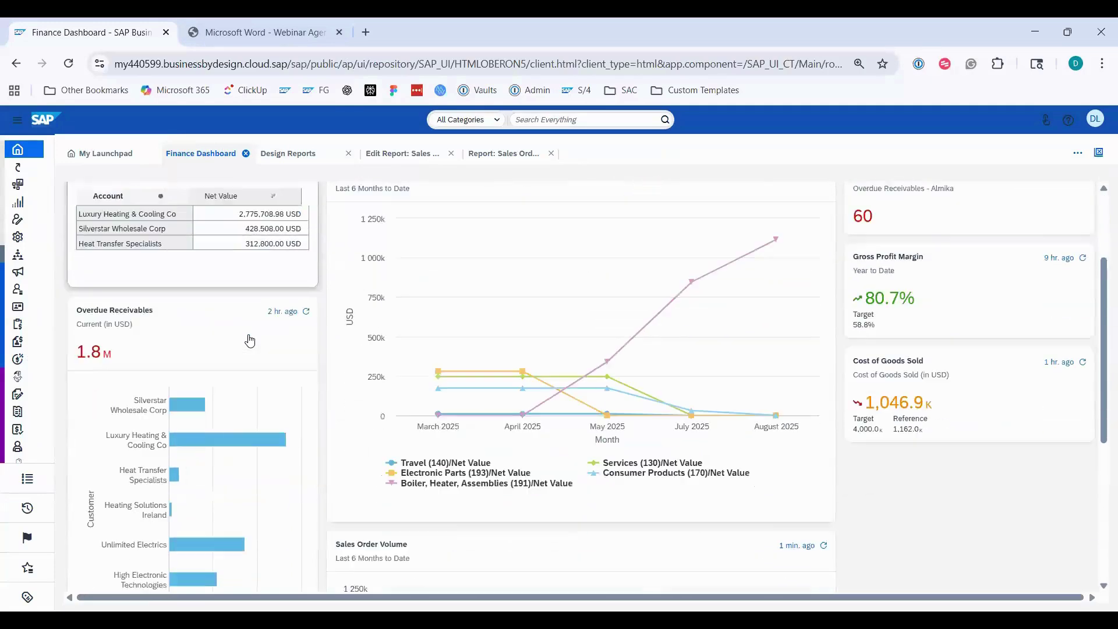
pyautogui.scroll(-1, 188, 281)
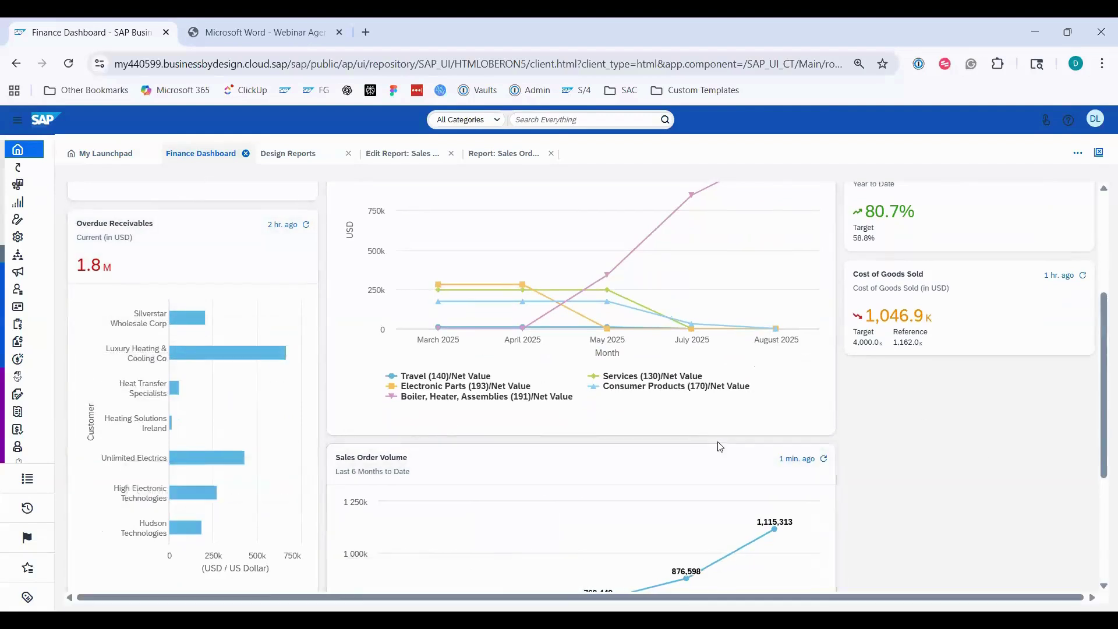
pyautogui.scroll(3, 722, 446)
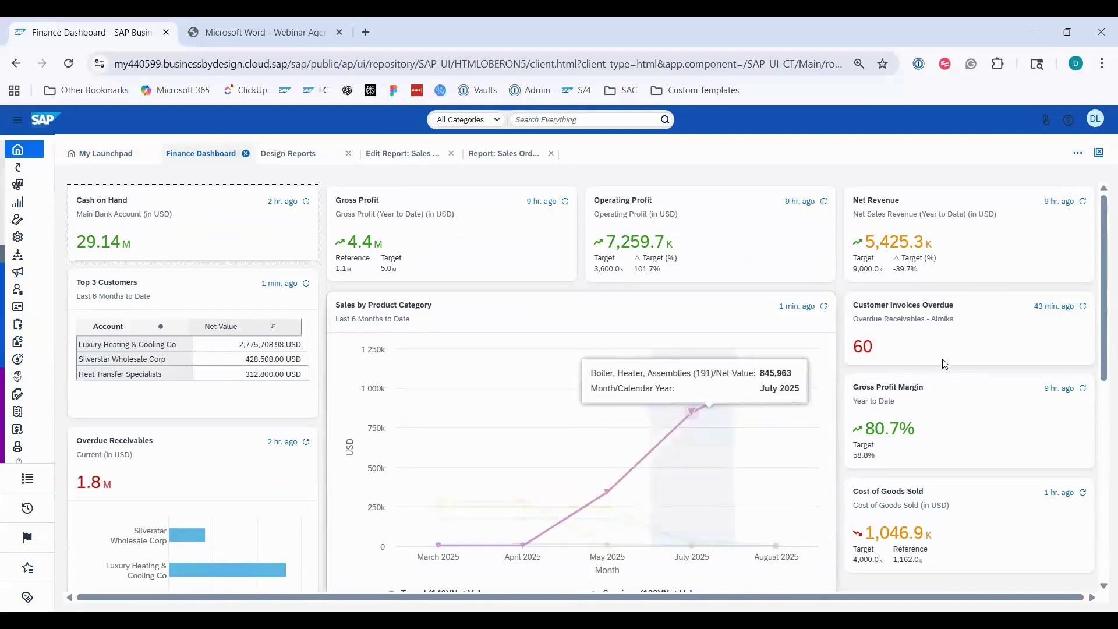
# Open the Customer Invoices Overdue KPI and display the business partner overview of Silverstar Wholesale Corp.
pyautogui.click(975, 353)
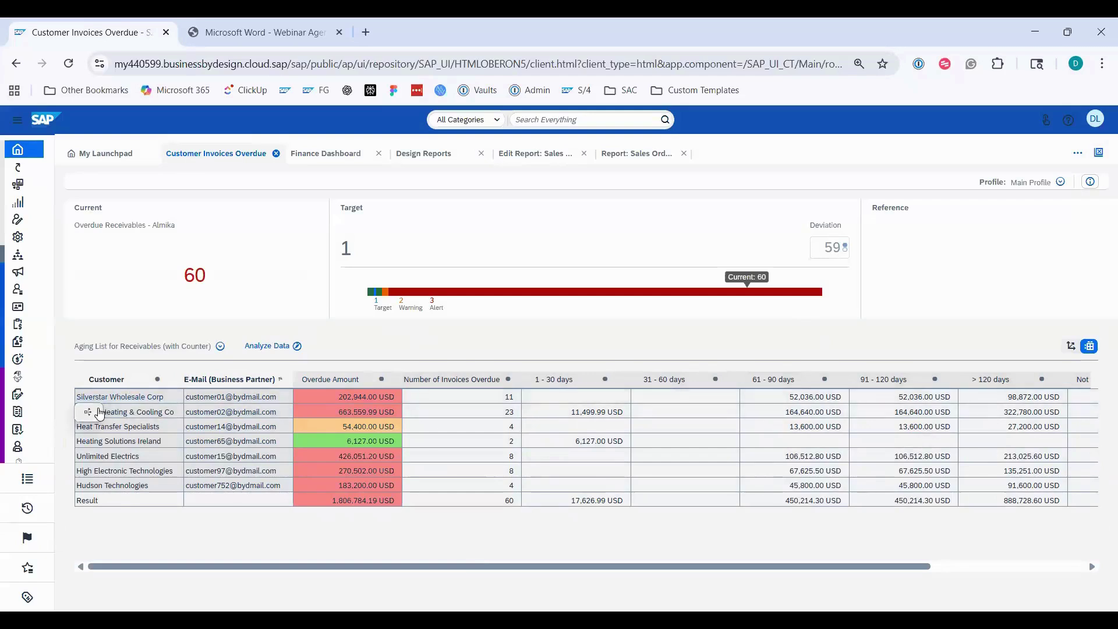
pyautogui.click(99, 412)
pyautogui.click(179, 380)
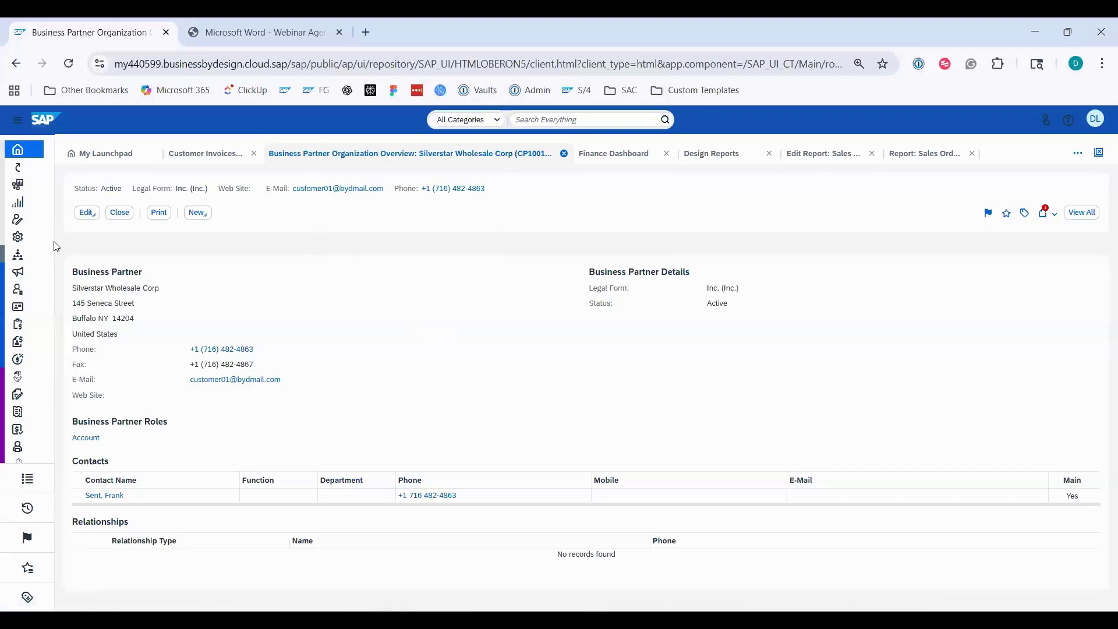
# Open the business partner record in edit mode to examine its status actions, and close it and the KPI without changes.
pyautogui.click(86, 212)
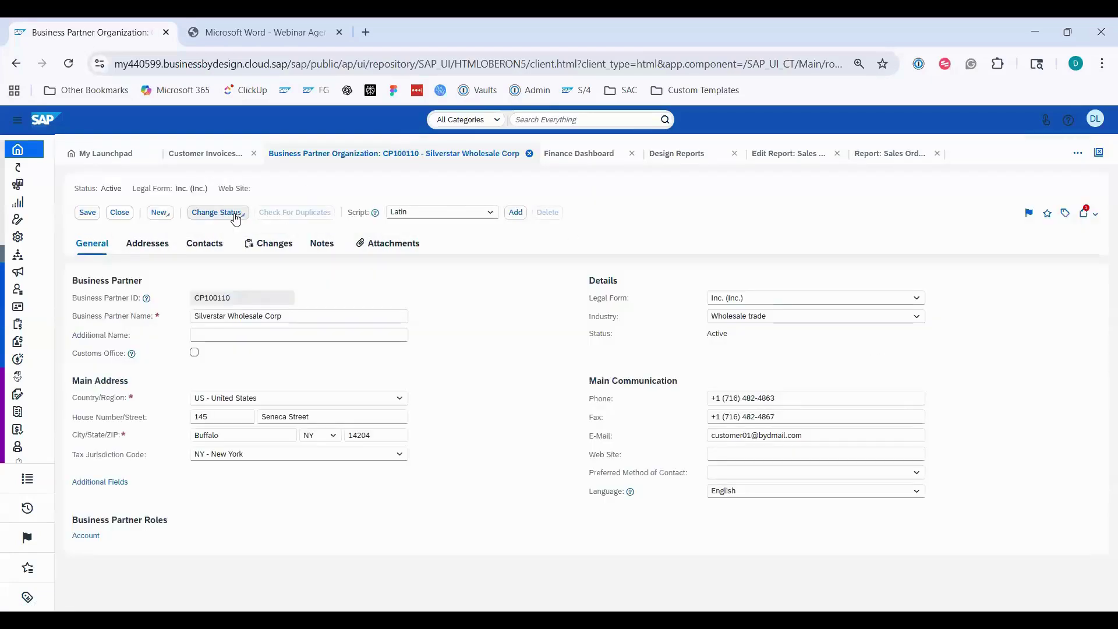
pyautogui.click(230, 213)
pyautogui.click(118, 213)
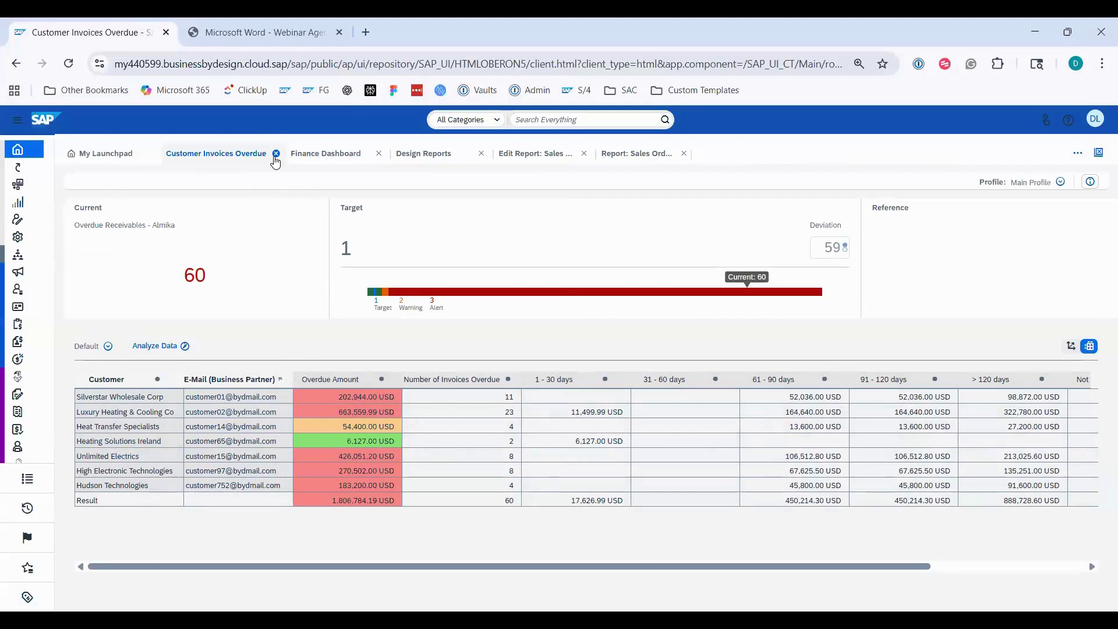
pyautogui.click(275, 160)
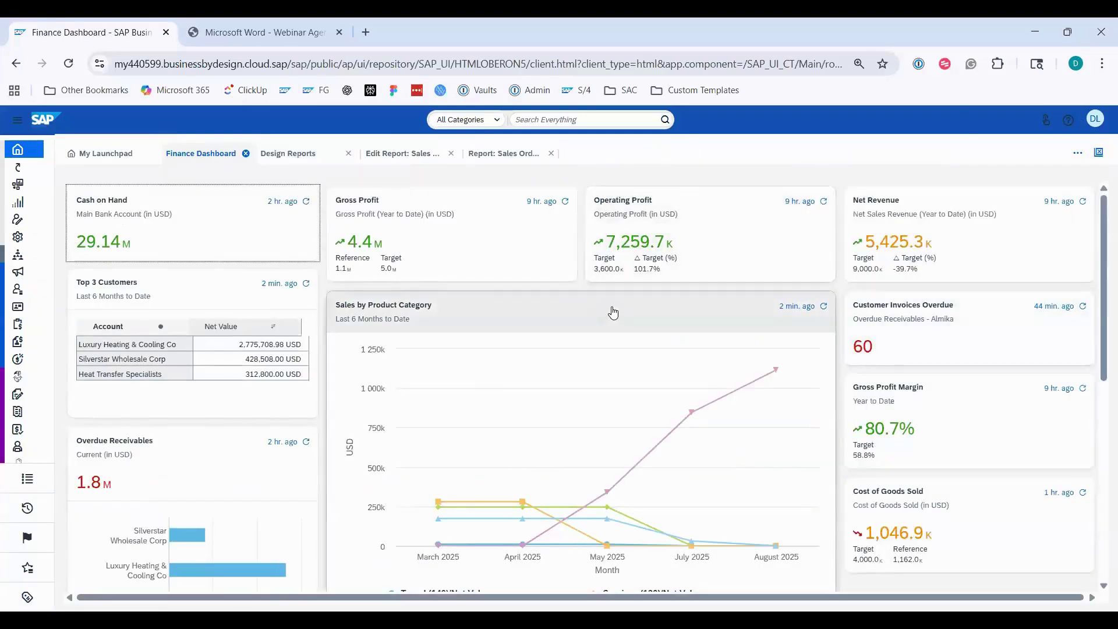
# Return to the Customer Invoices Overdue KPI and open the business partner overview for the customer Silverstar Wholesale Corp.
pyautogui.click(962, 342)
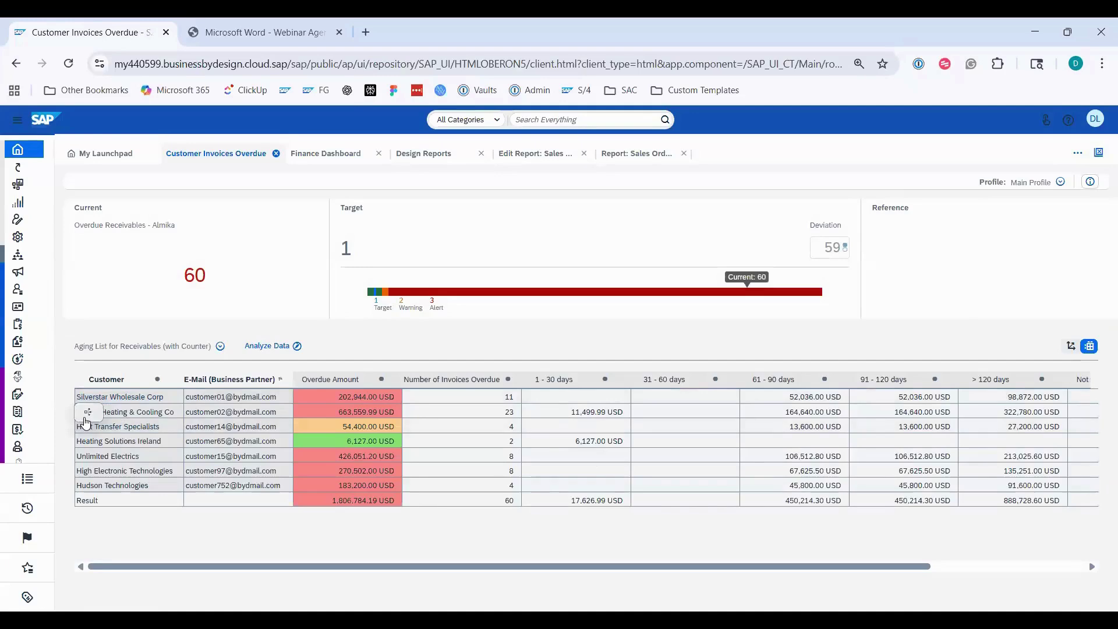
pyautogui.click(87, 414)
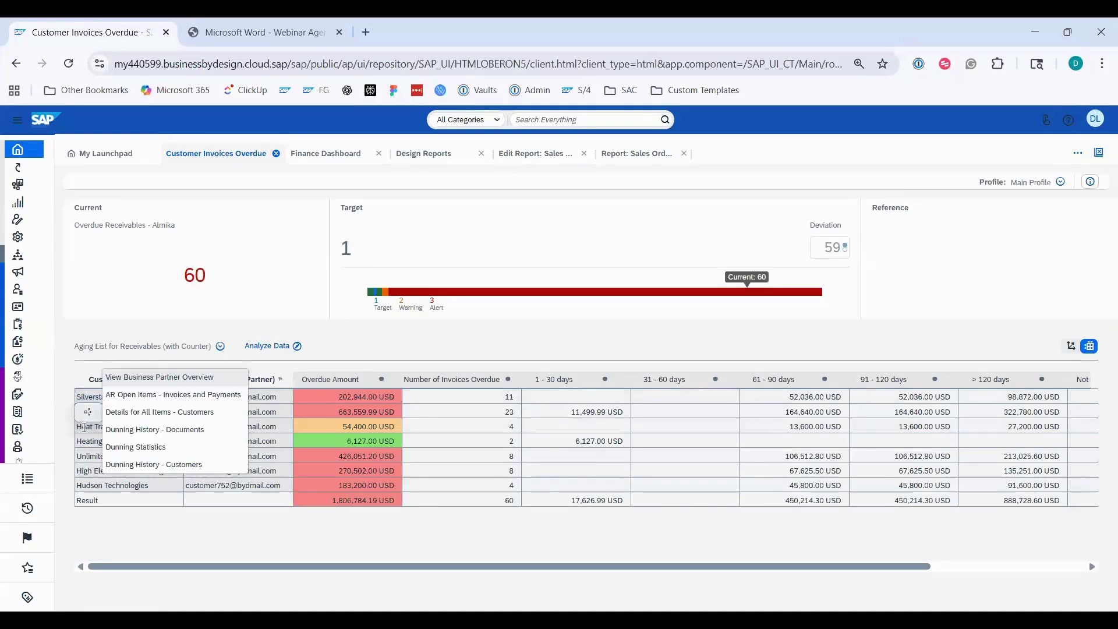
pyautogui.click(167, 383)
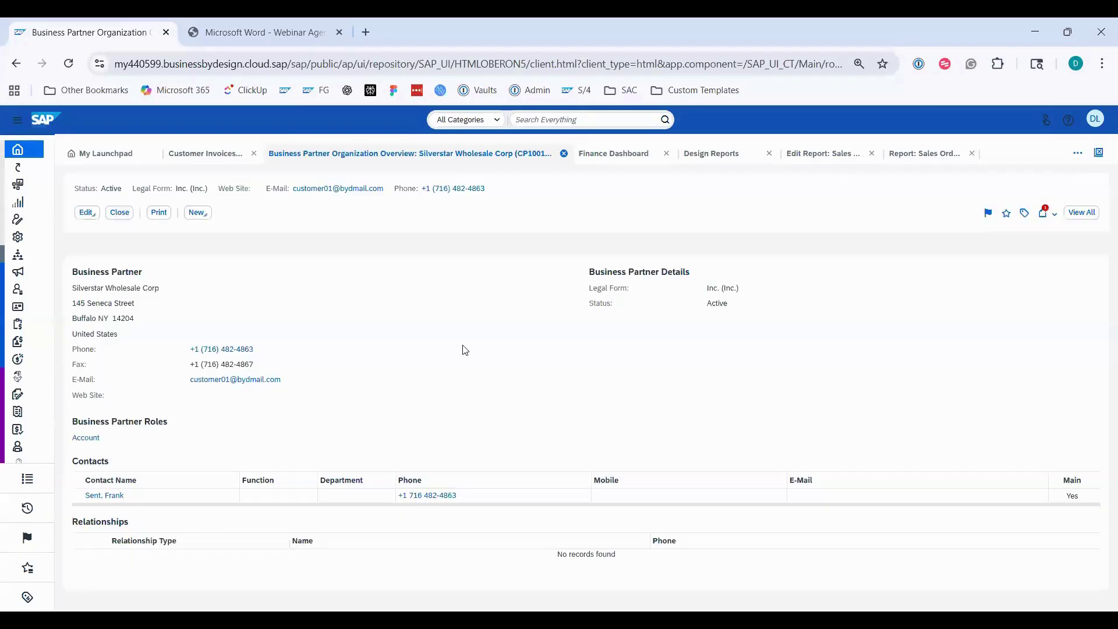
# Start a new task from the business partner overview and choose the responsible employee as its recipient.
pyautogui.click(200, 218)
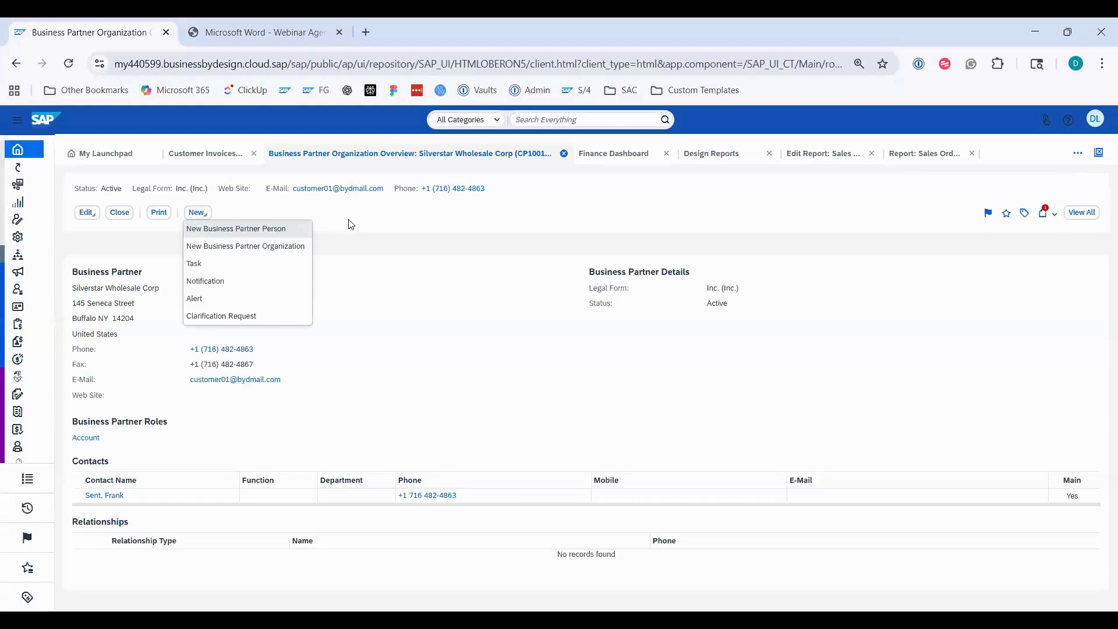
pyautogui.click(271, 264)
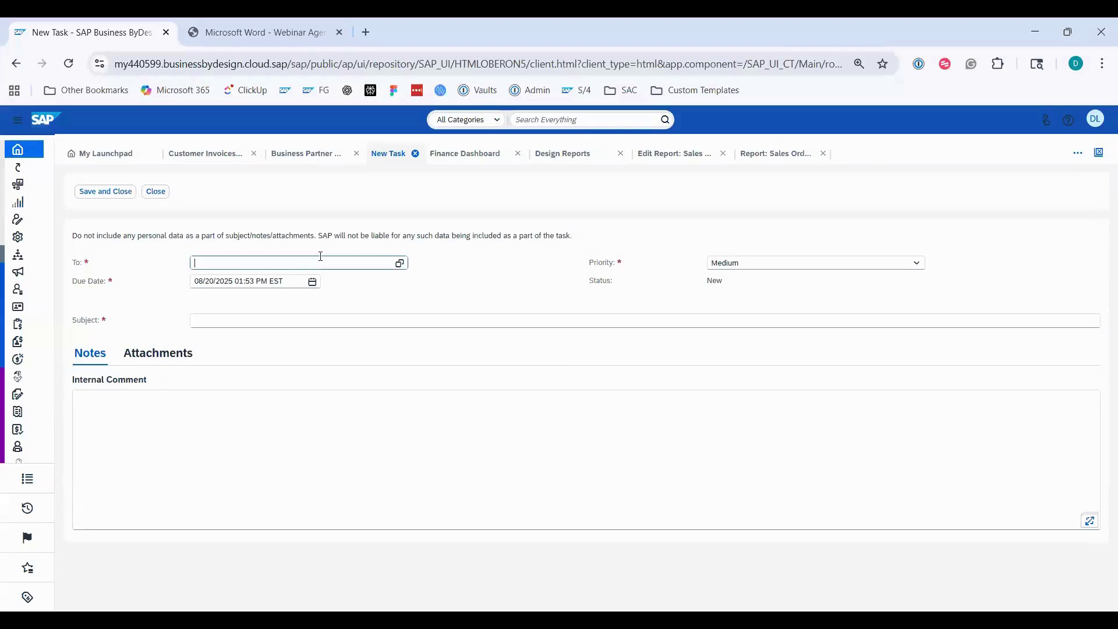
pyautogui.write('dan')
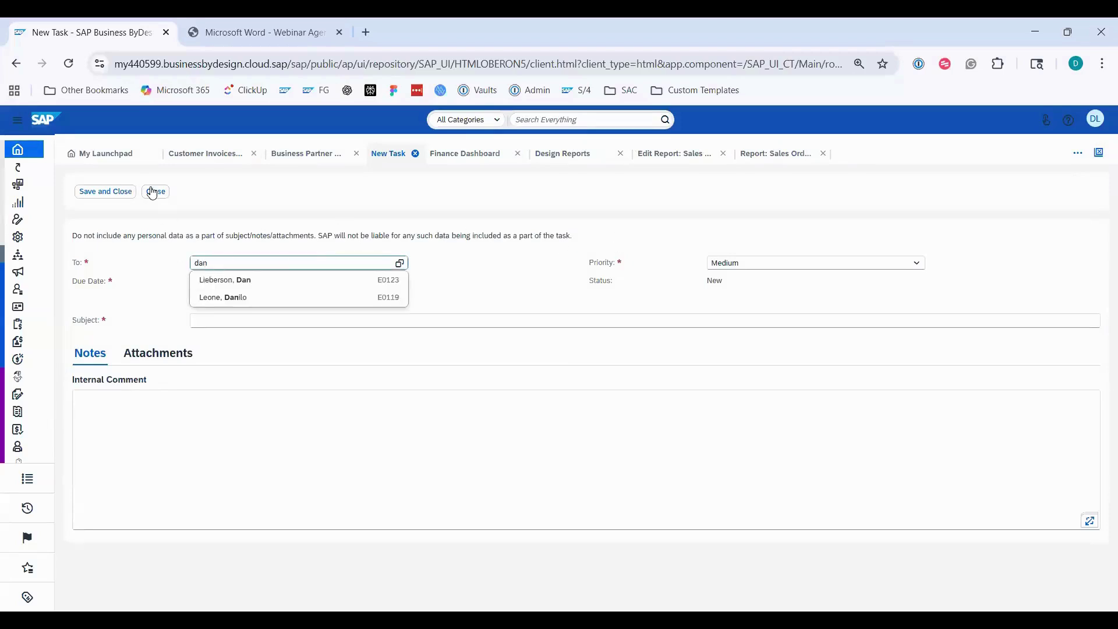
pyautogui.click(254, 286)
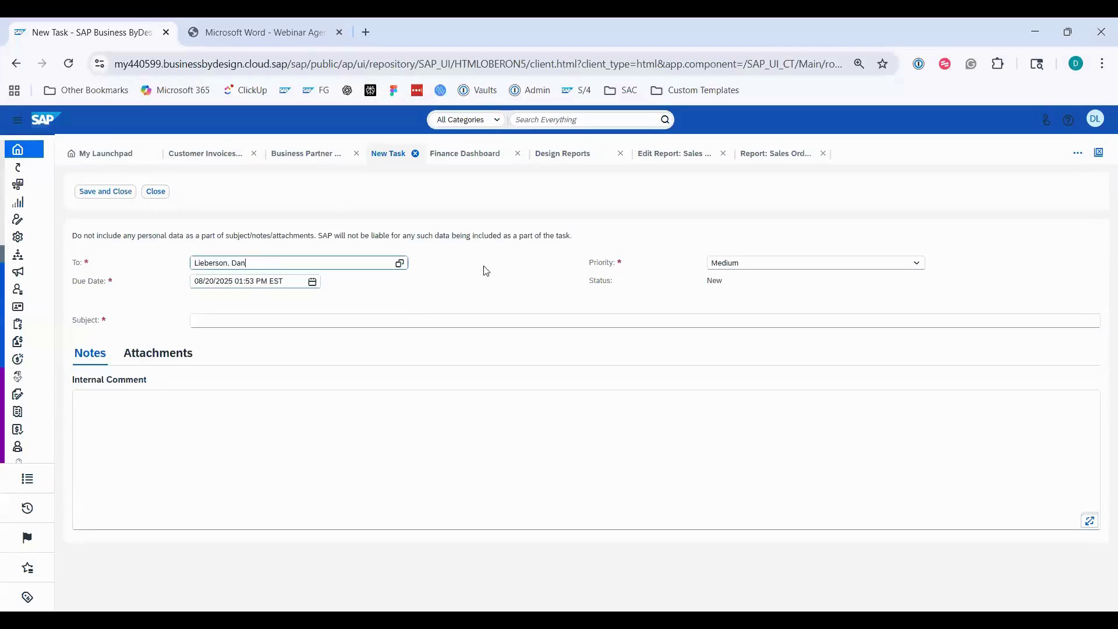
# Enter the task subject "Follow up with Silverstar to get us paid!" and save and close the task.
pyautogui.click(297, 318)
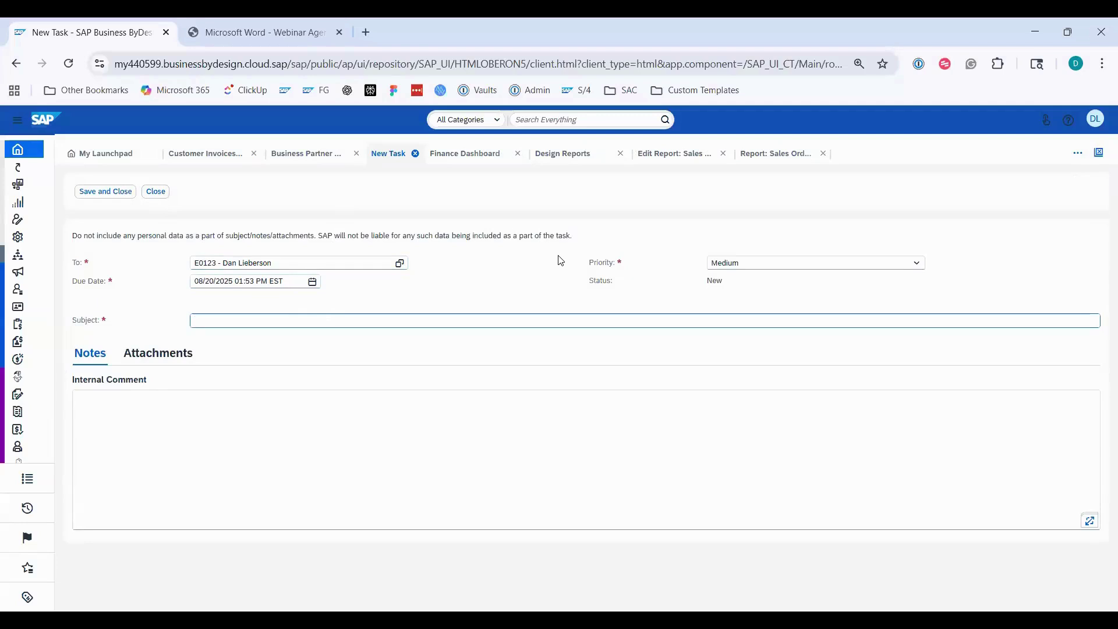
pyautogui.write('Follow up with')
pyautogui.click(319, 155)
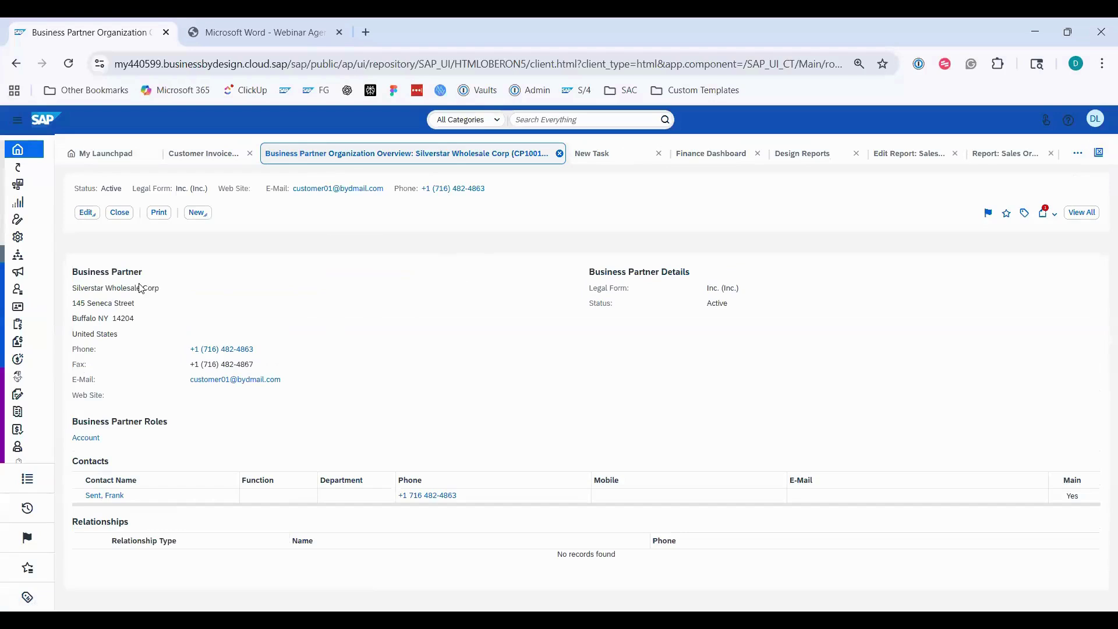
pyautogui.click(606, 155)
pyautogui.click(336, 326)
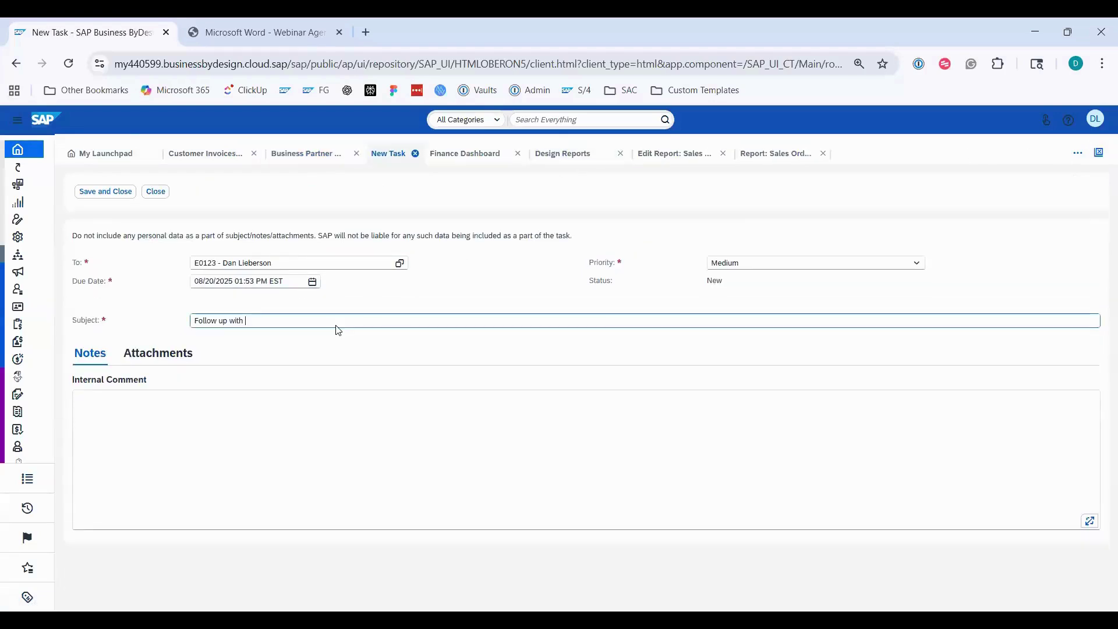
pyautogui.write('Silverstar to get us paid!')
pyautogui.click(506, 289)
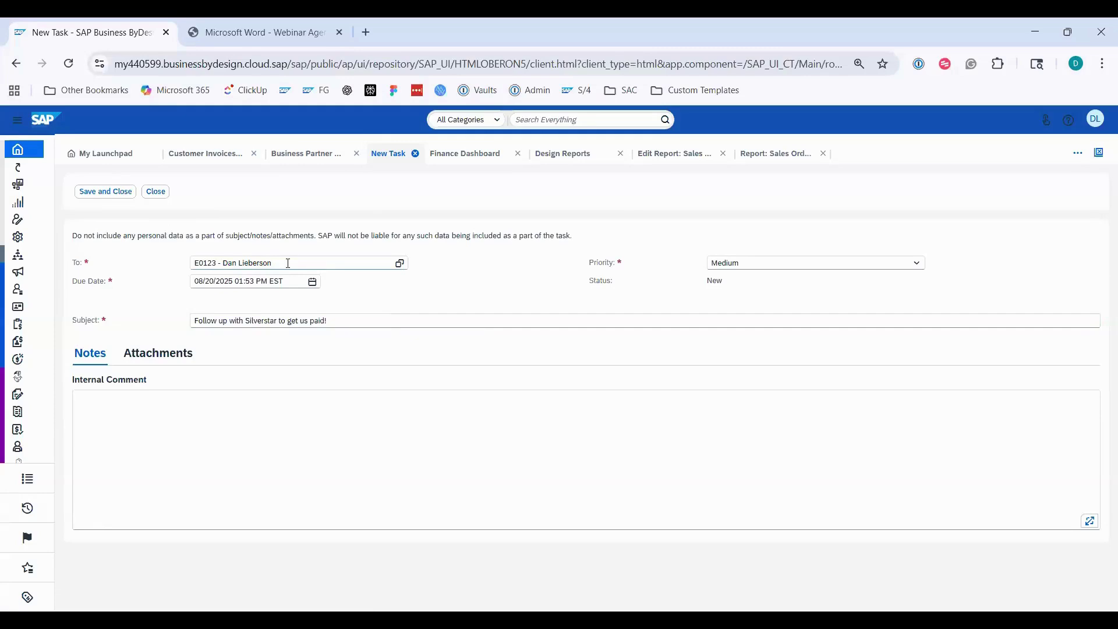
pyautogui.moveTo(288, 262); pyautogui.dragTo(179, 273)
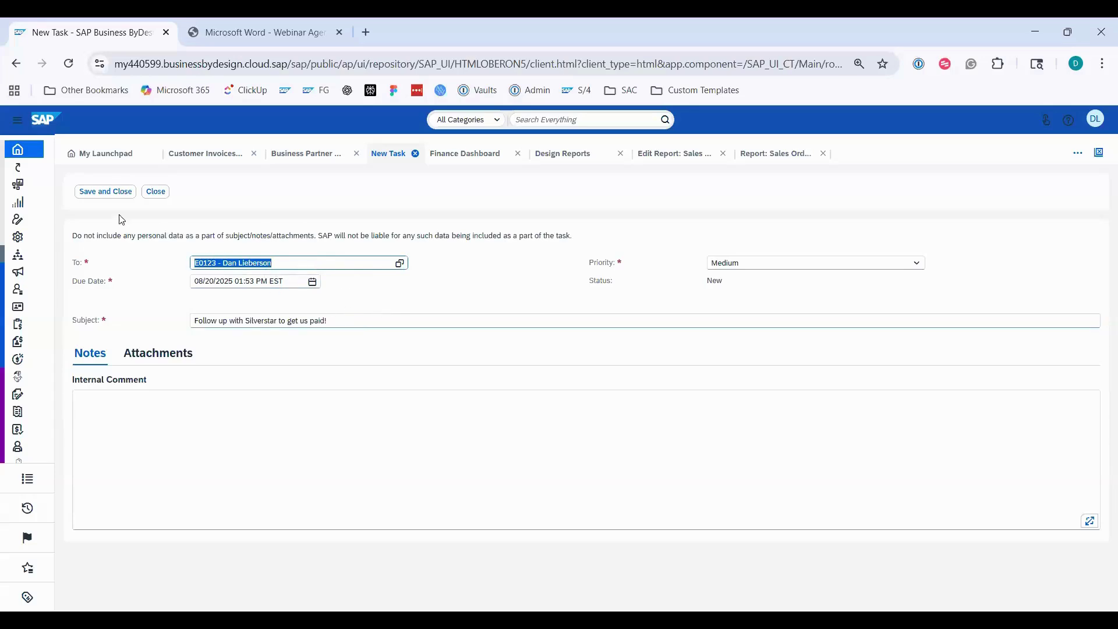
pyautogui.click(115, 194)
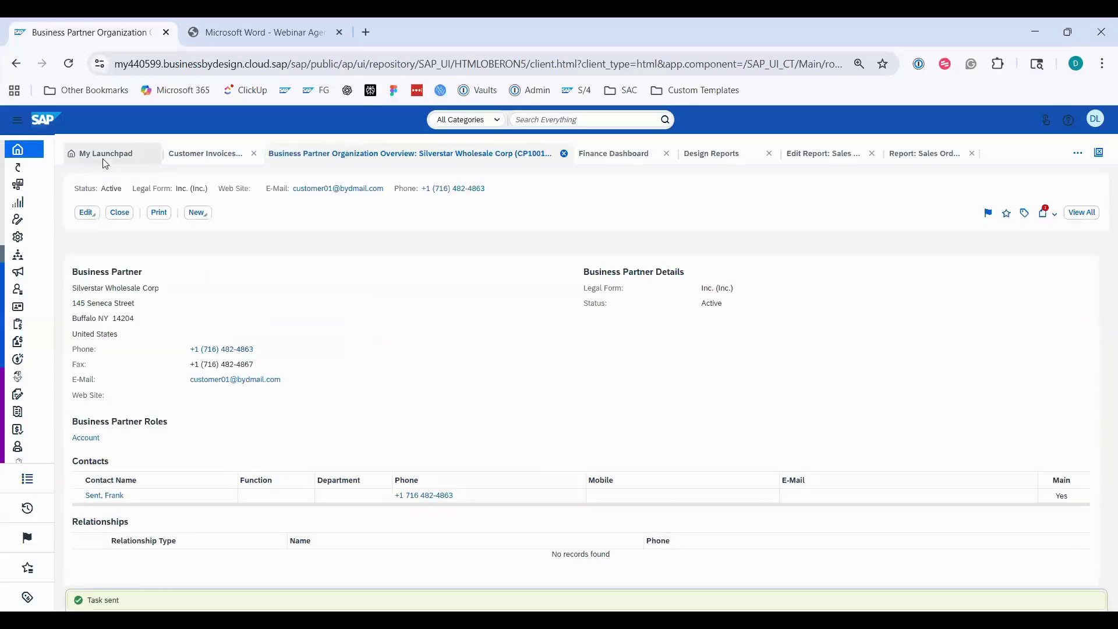
# Reload My Launchpad and open the inbox list of open tasks.
pyautogui.click(105, 158)
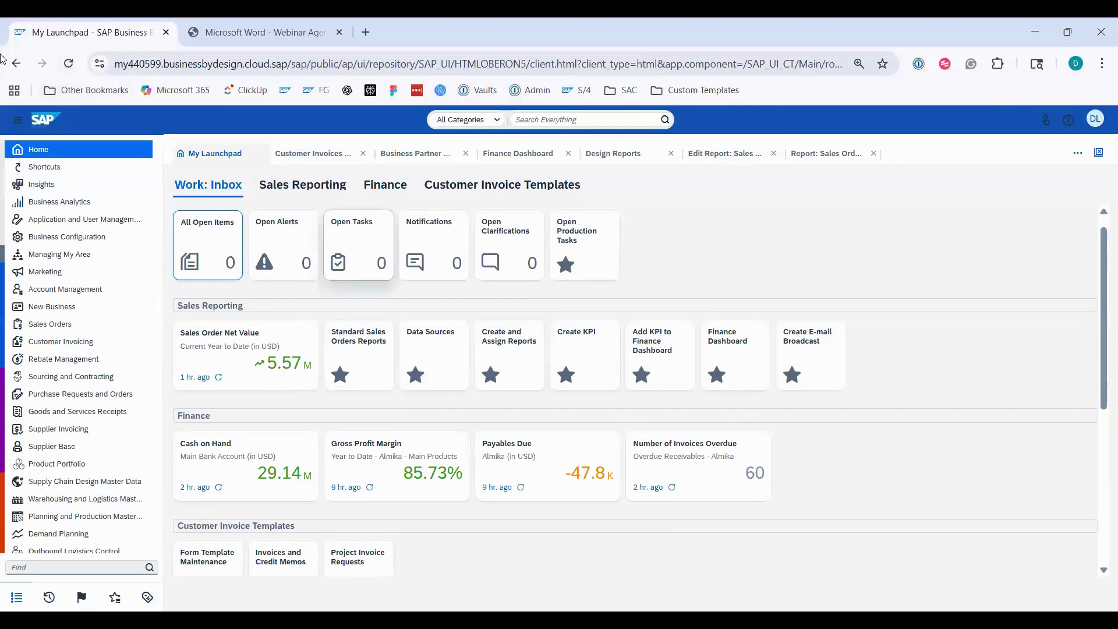
pyautogui.click(70, 64)
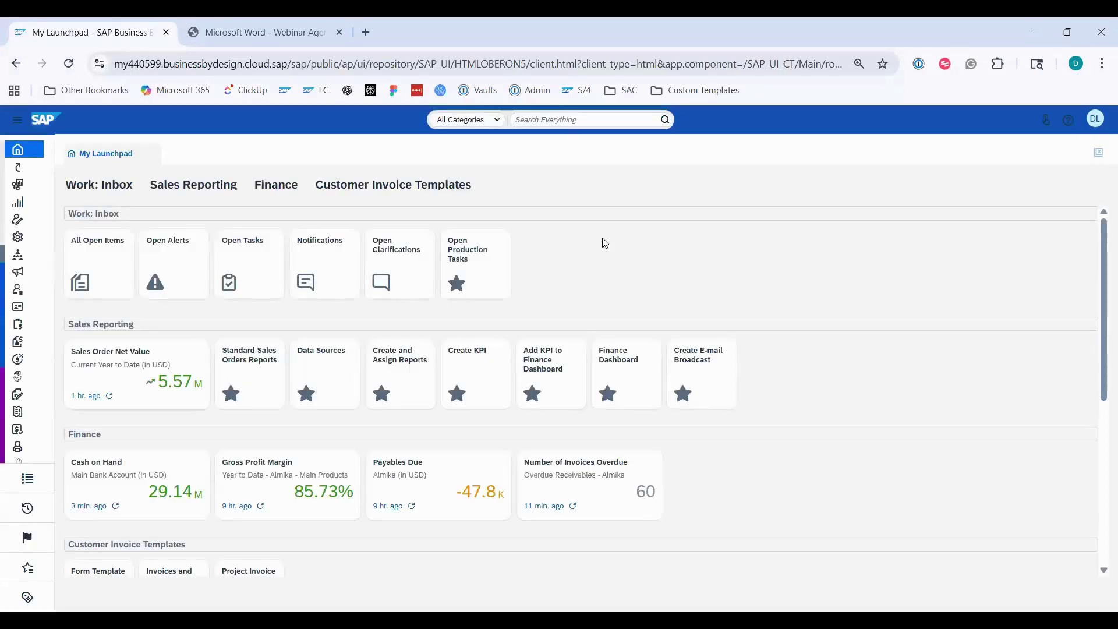
pyautogui.click(265, 258)
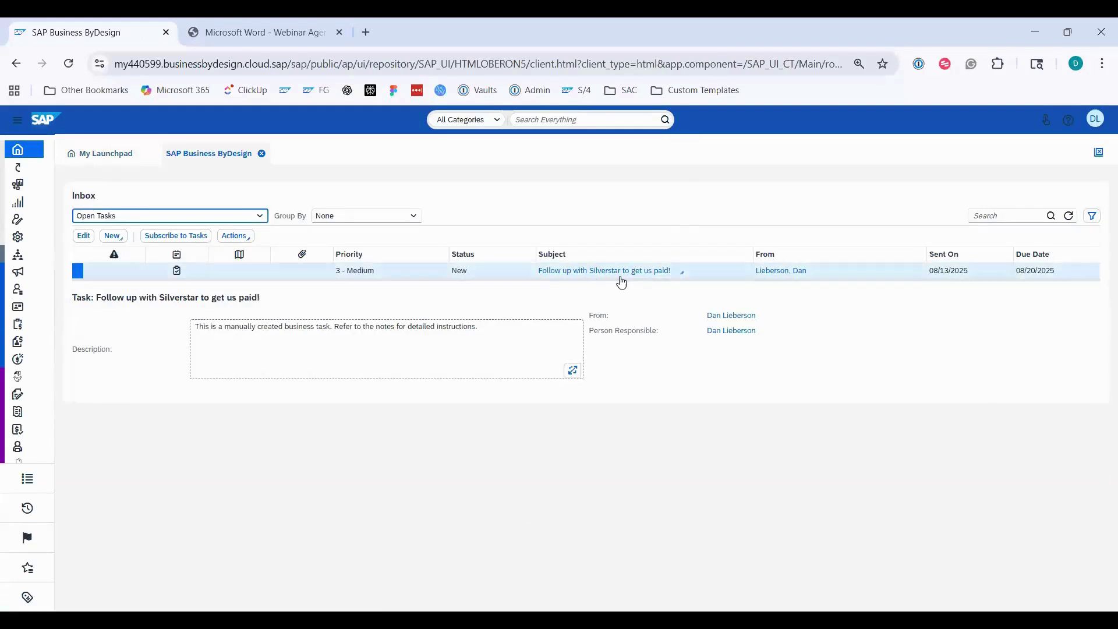
# Examine the account overview linked to the "Follow up with Silverstar to get us paid!" task, and return to My Launchpad.
pyautogui.click(620, 276)
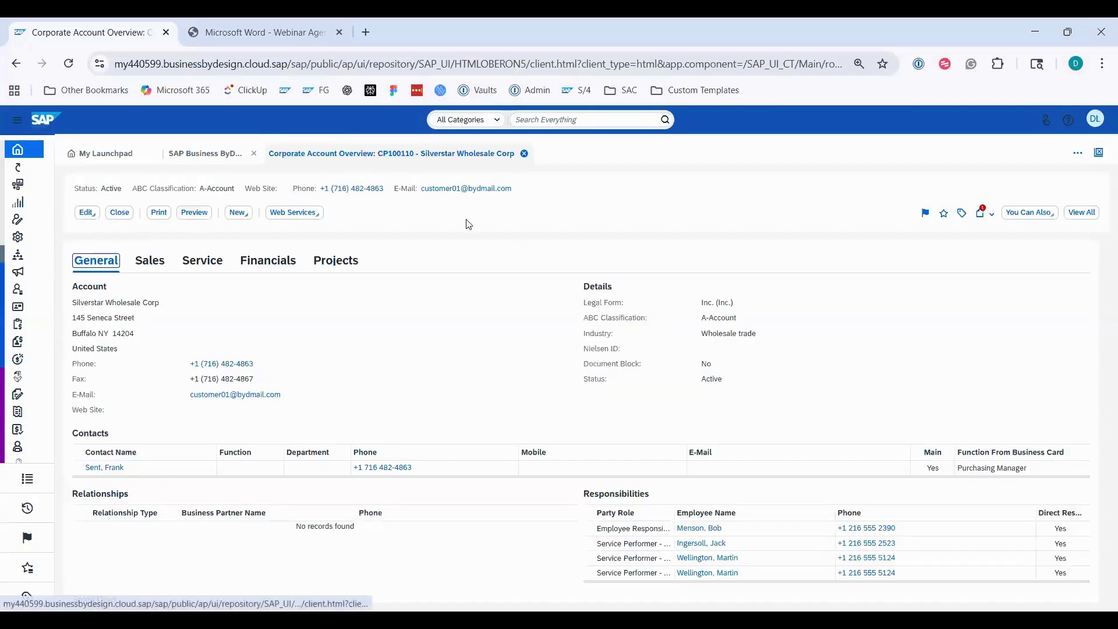
pyautogui.click(525, 155)
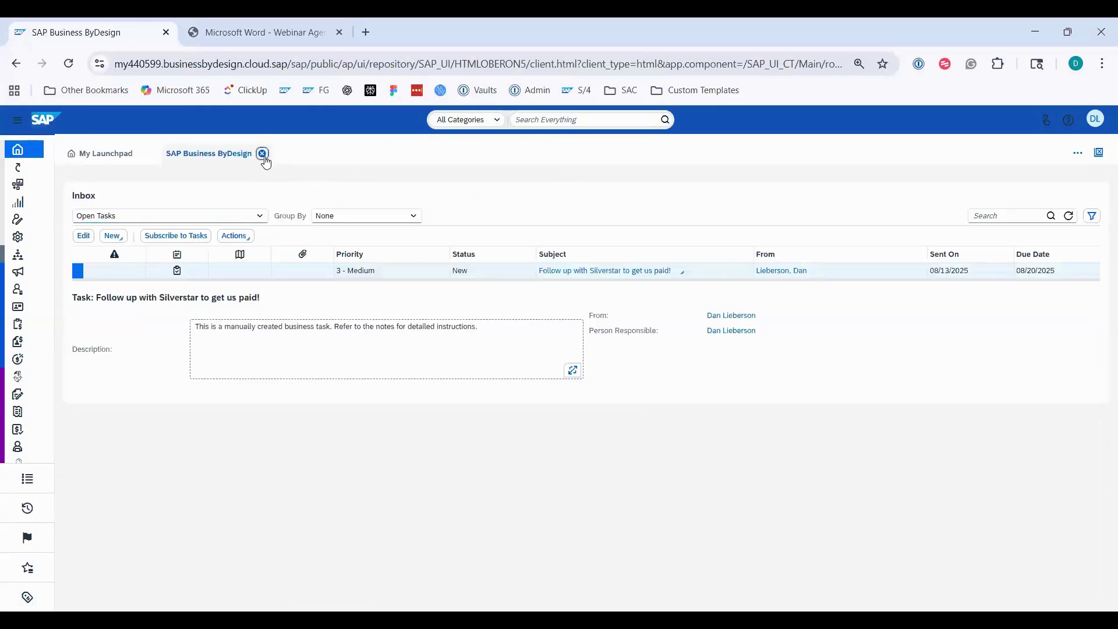
pyautogui.click(263, 154)
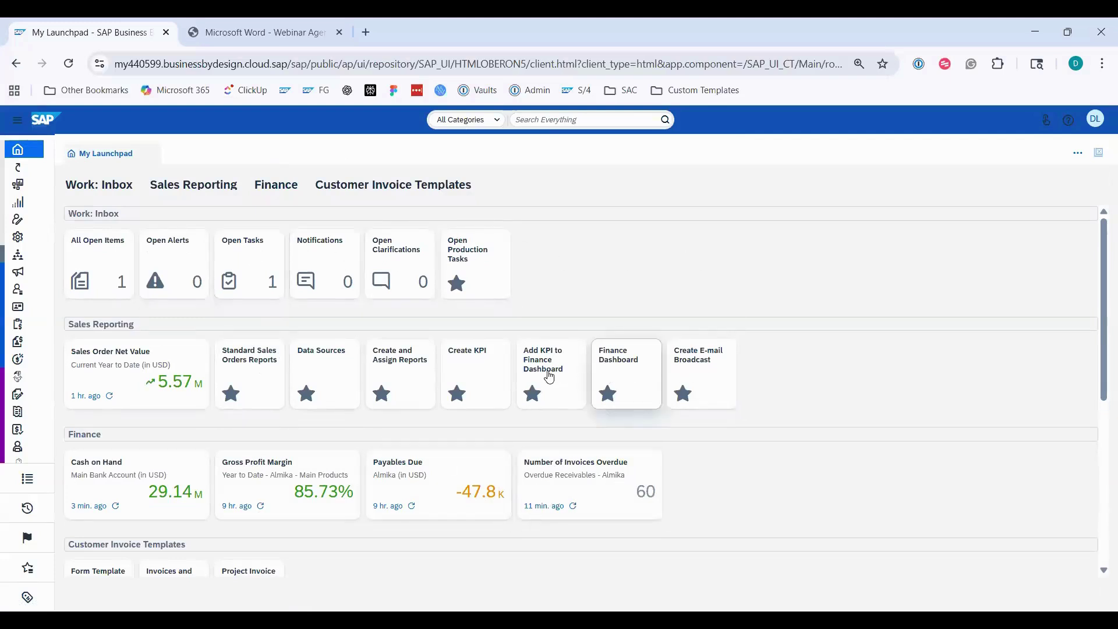
# Reopen the Finance Dashboard to review its KPI cards and sales chart, and return to My Launchpad.
pyautogui.click(494, 370)
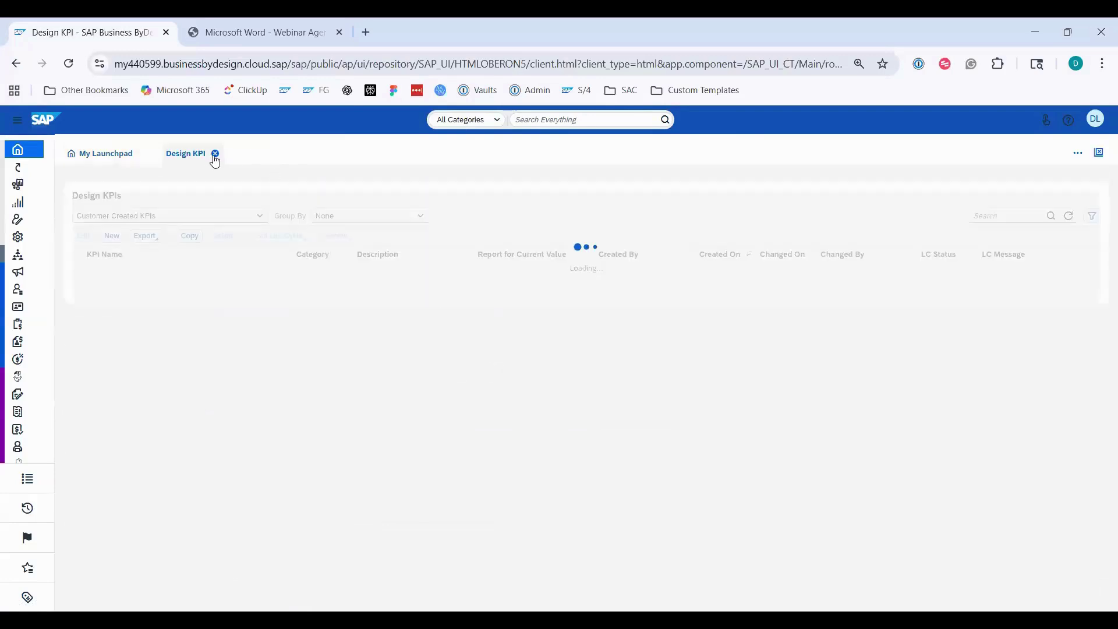
pyautogui.click(214, 154)
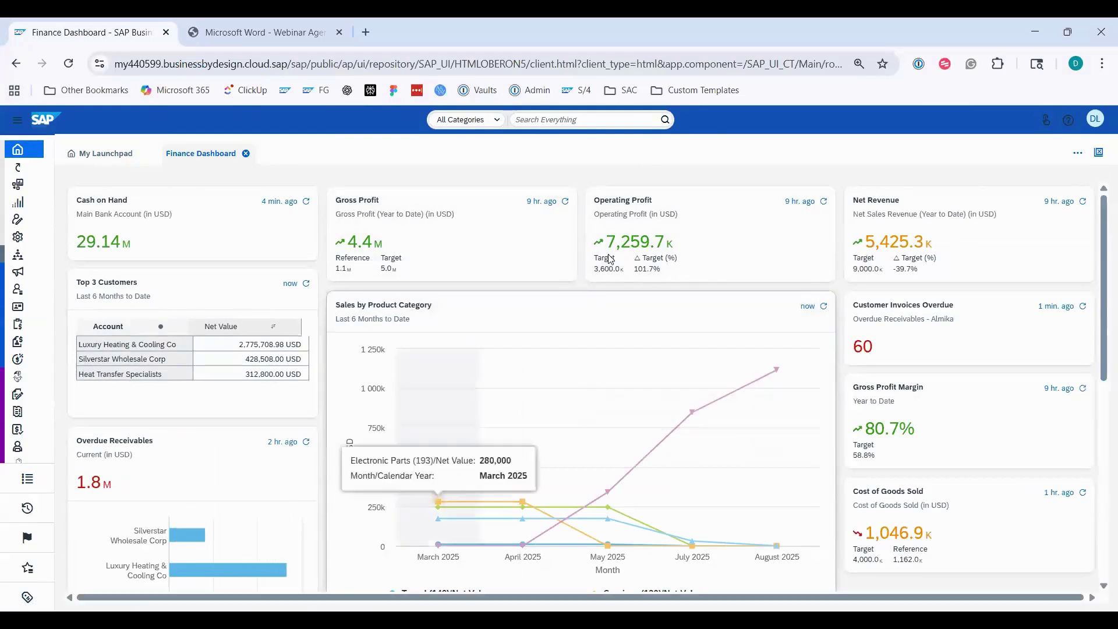
pyautogui.scroll(-1, 402, 443)
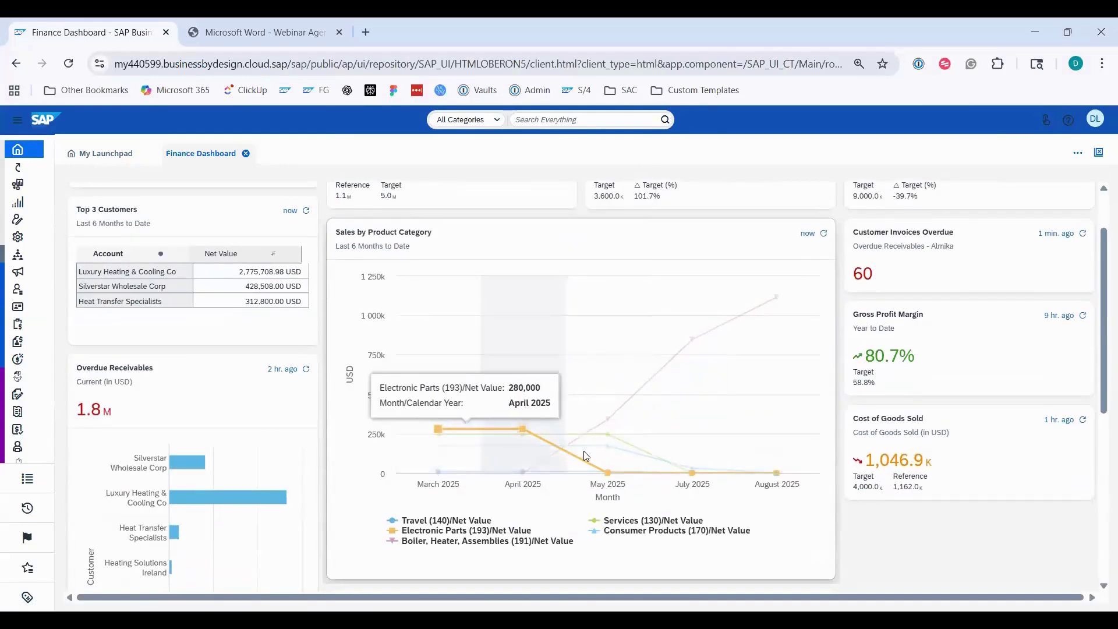
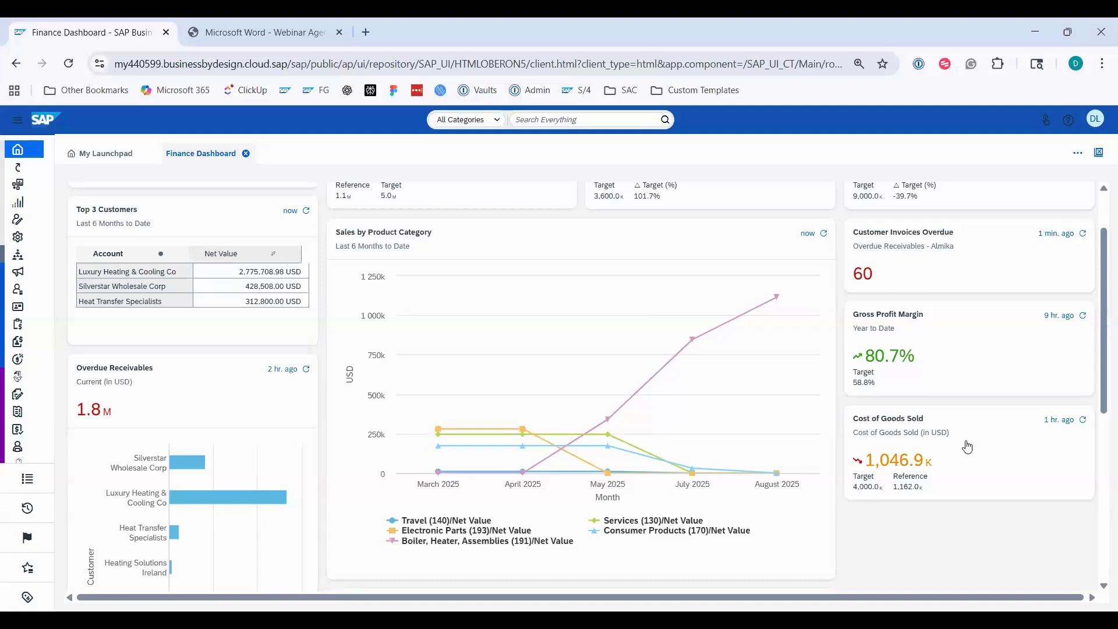
pyautogui.click(246, 154)
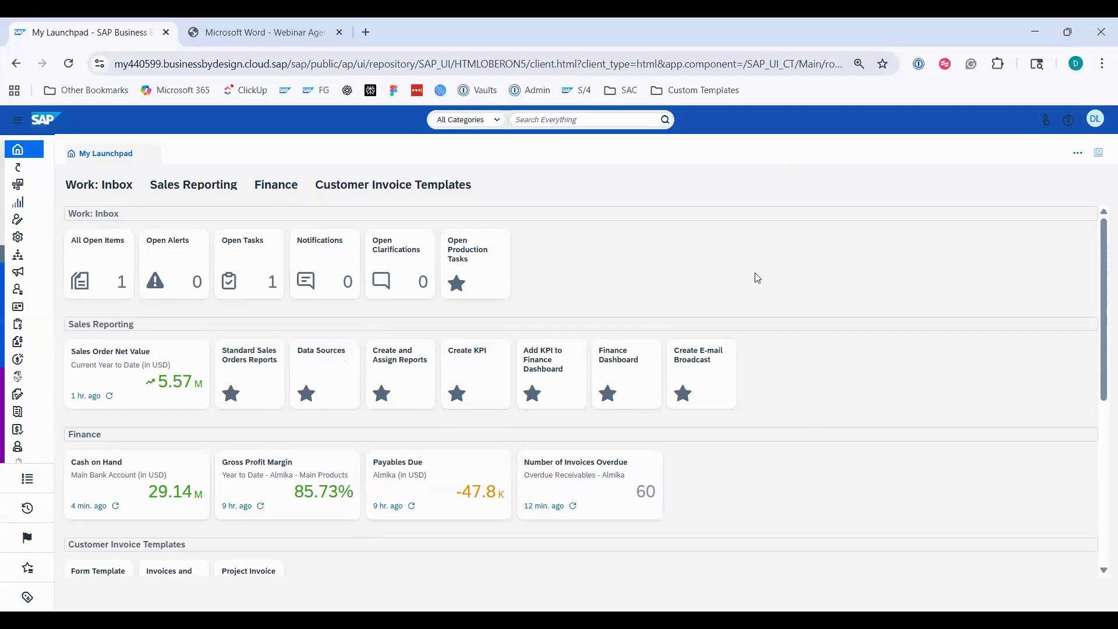
pyautogui.click(1096, 120)
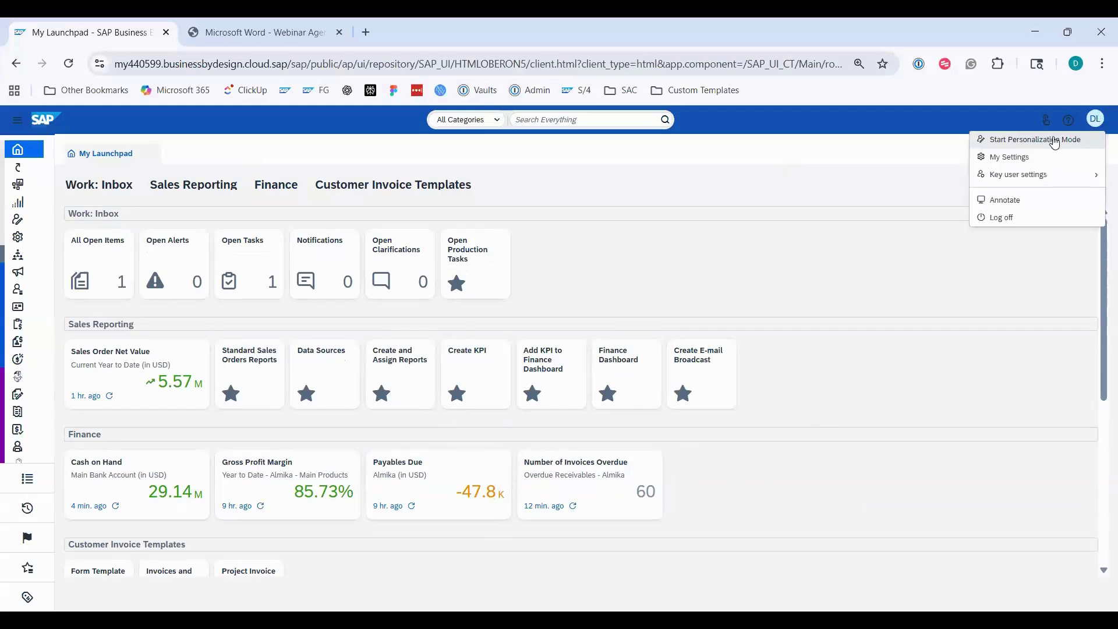
pyautogui.click(1053, 141)
pyautogui.click(1096, 119)
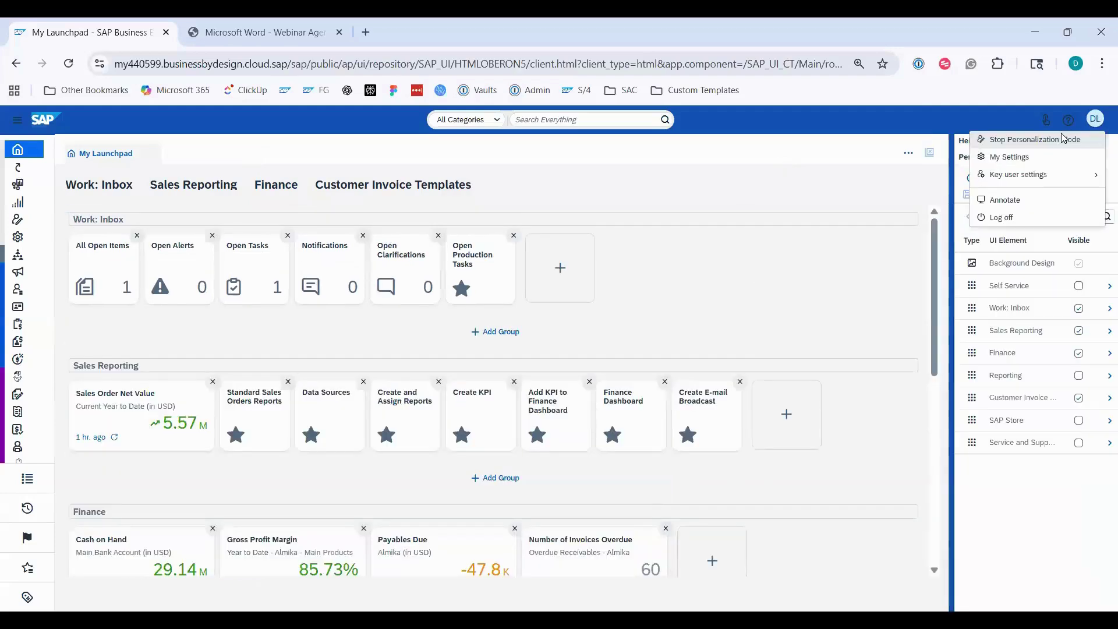
pyautogui.click(1065, 142)
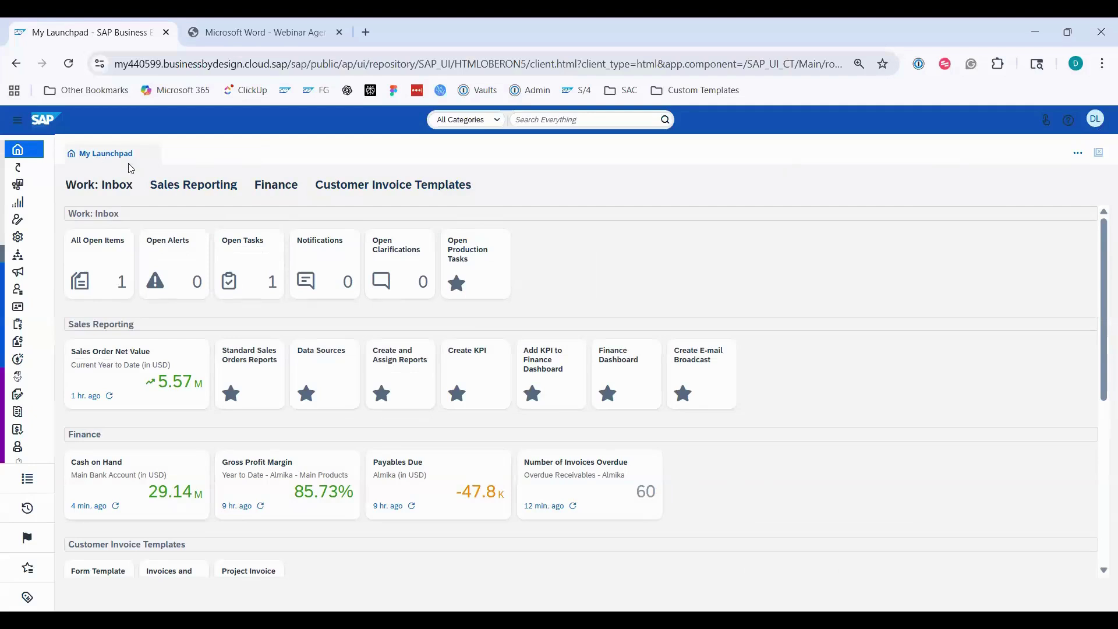
# Start personalizing My Launchpad and add the "Gross Amount - Cleveland Sales" KPI to the Finance group.
pyautogui.click(1097, 125)
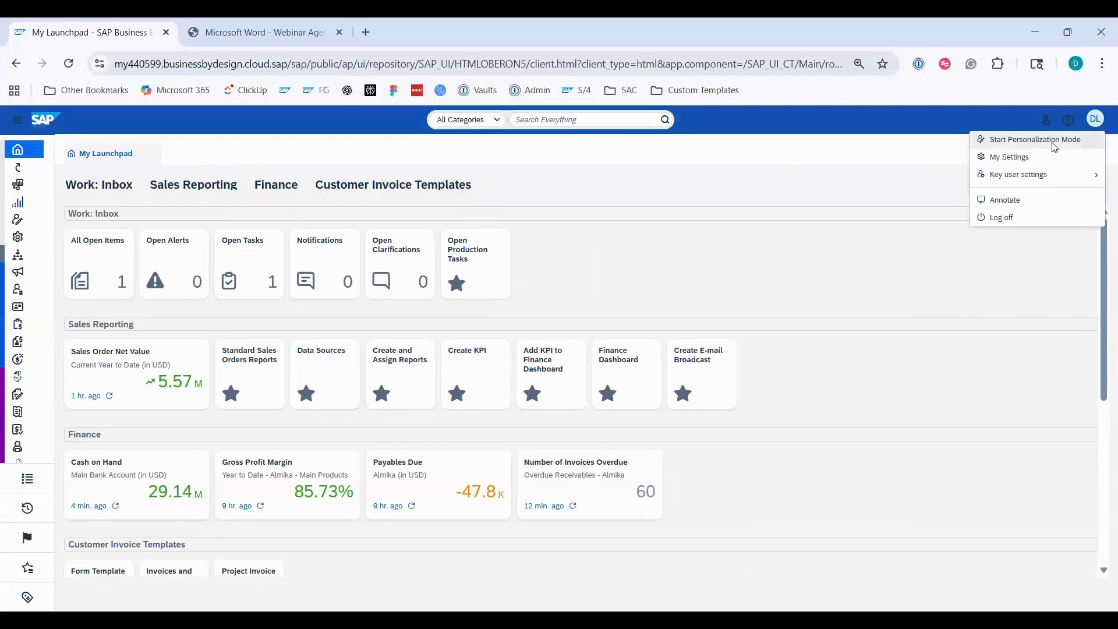
pyautogui.click(1056, 140)
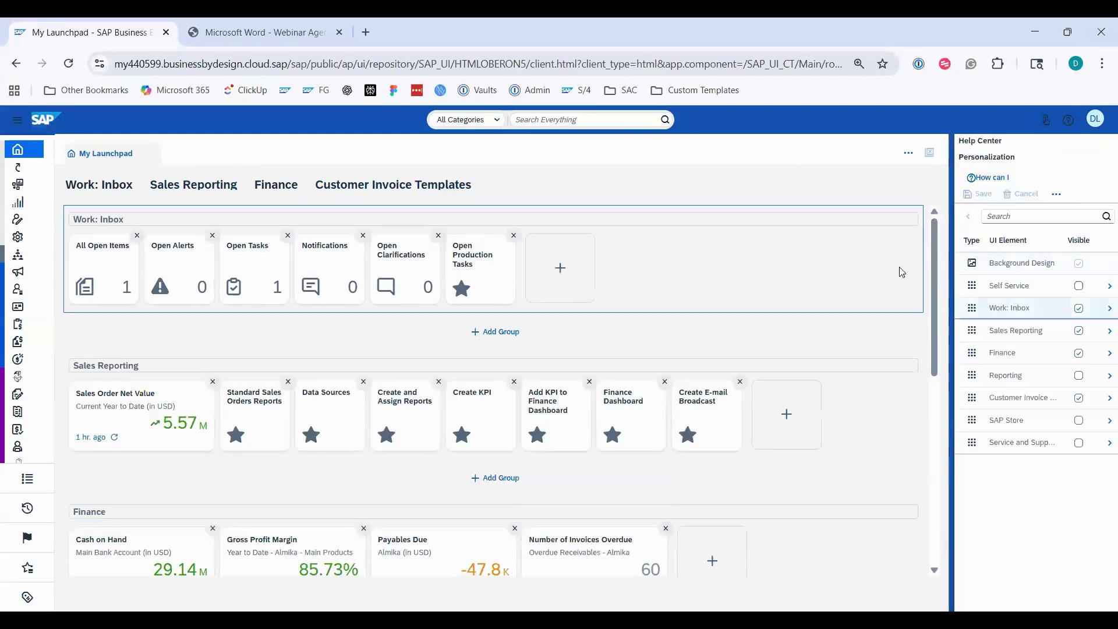
pyautogui.scroll(-3, 900, 267)
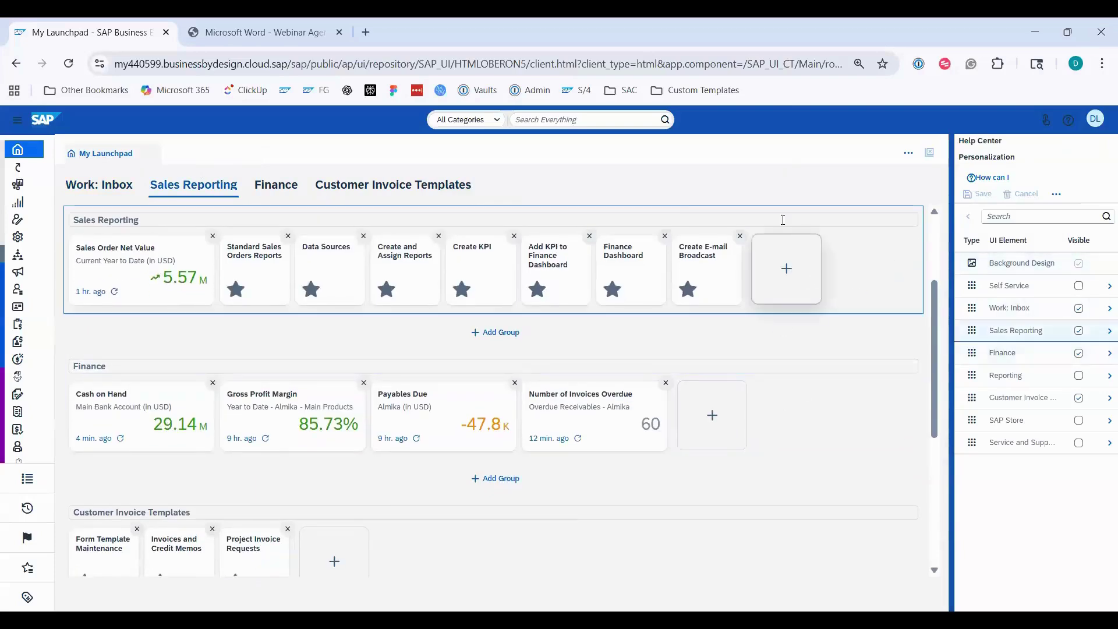
pyautogui.scroll(-2, 669, 442)
pyautogui.scroll(2, 693, 431)
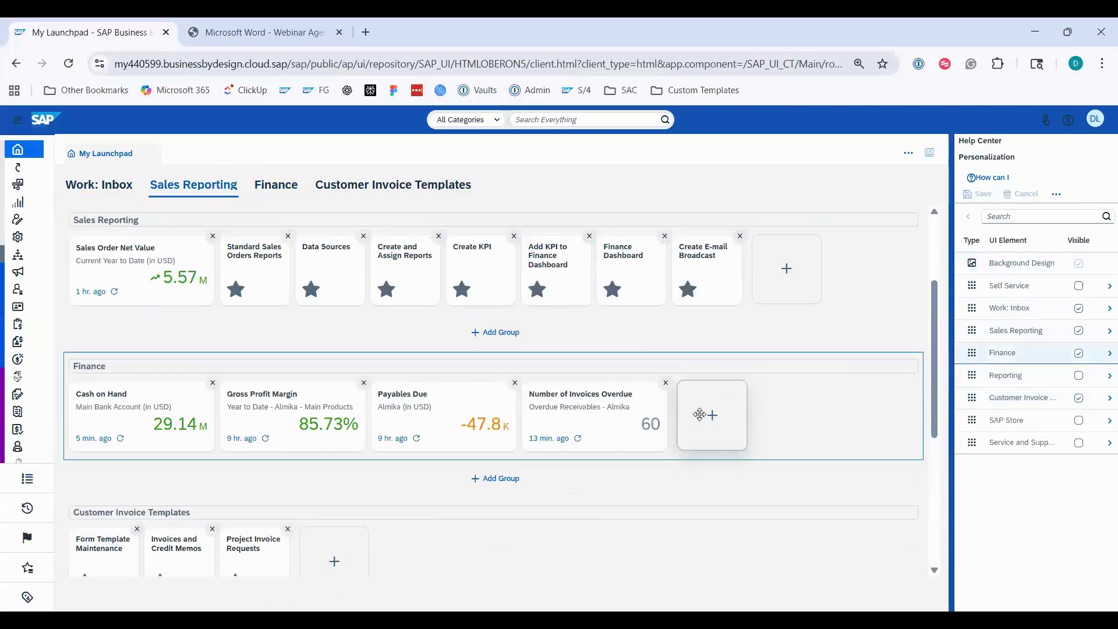
pyautogui.click(712, 411)
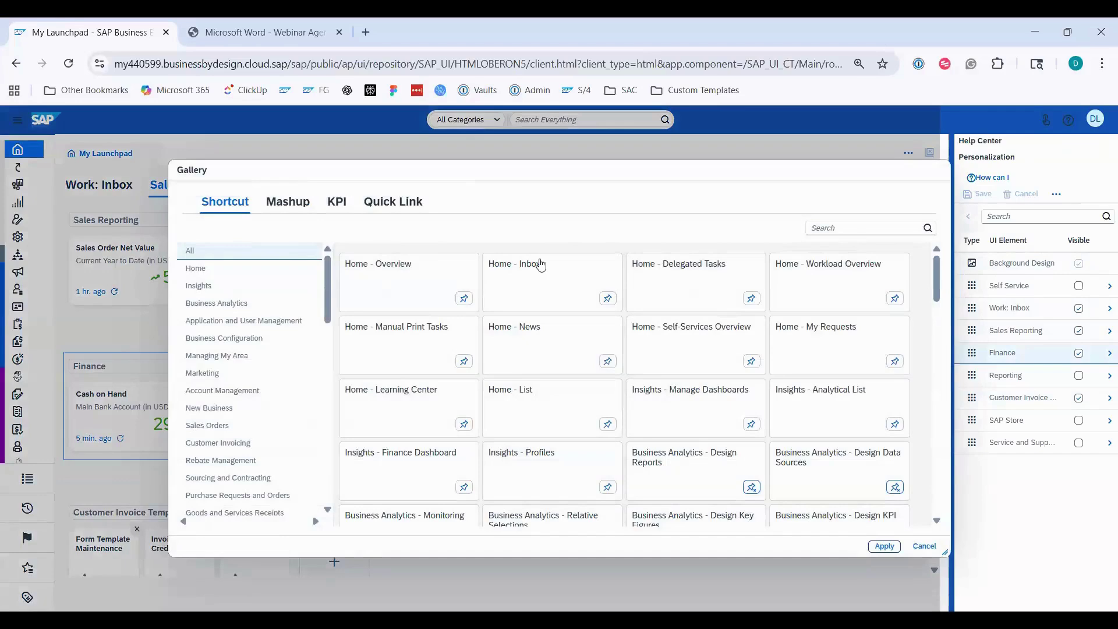
pyautogui.click(336, 205)
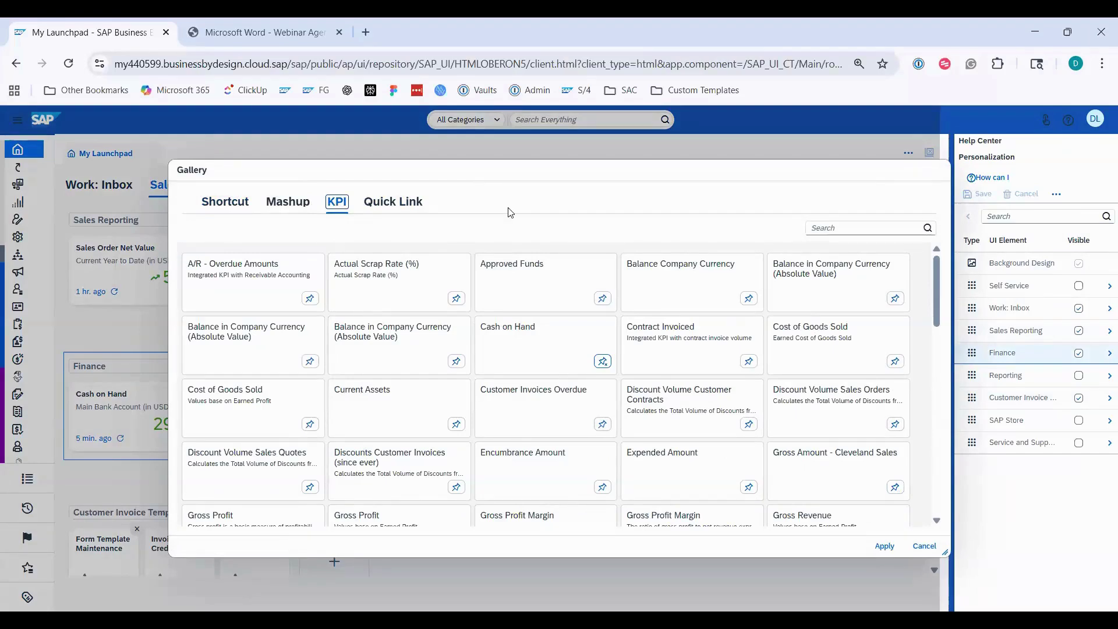
pyautogui.click(841, 227)
pyautogui.scroll(-1, 778, 378)
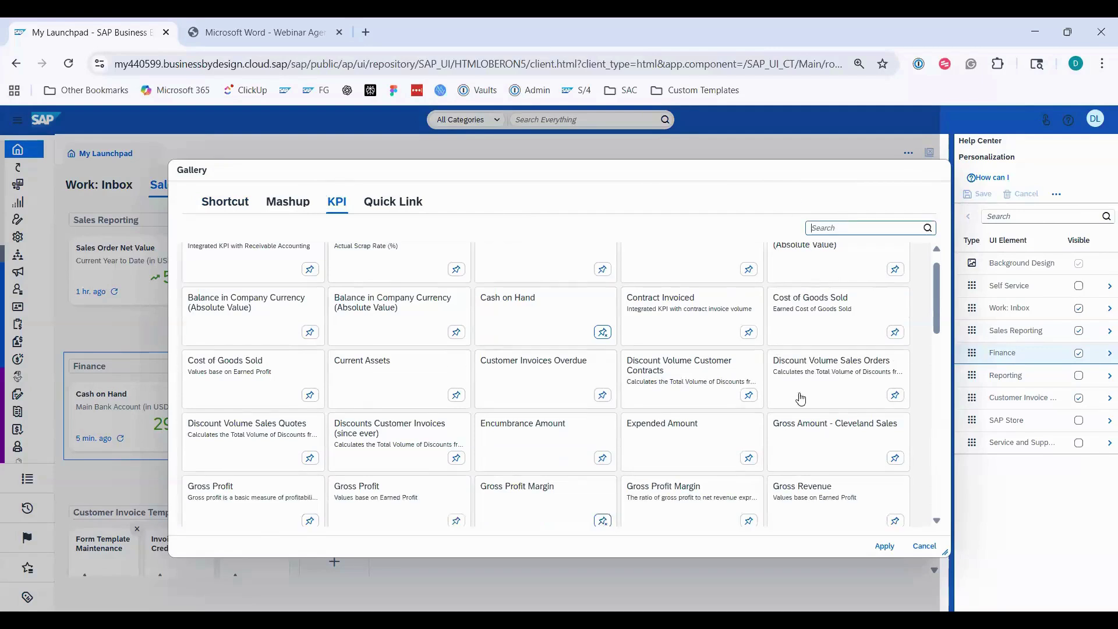
pyautogui.click(895, 414)
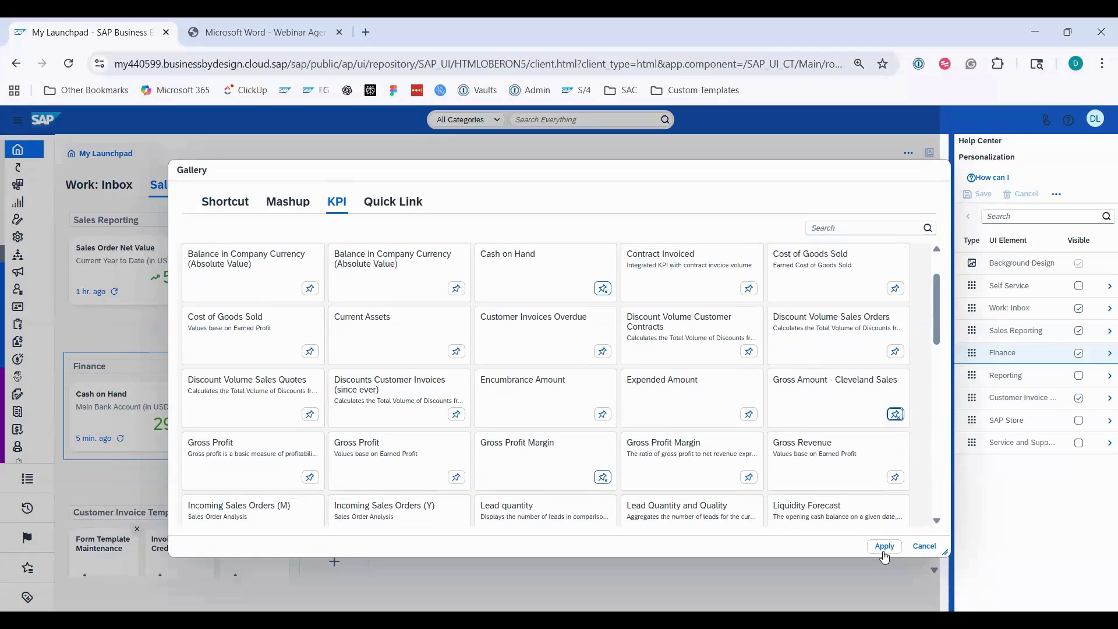
pyautogui.click(884, 546)
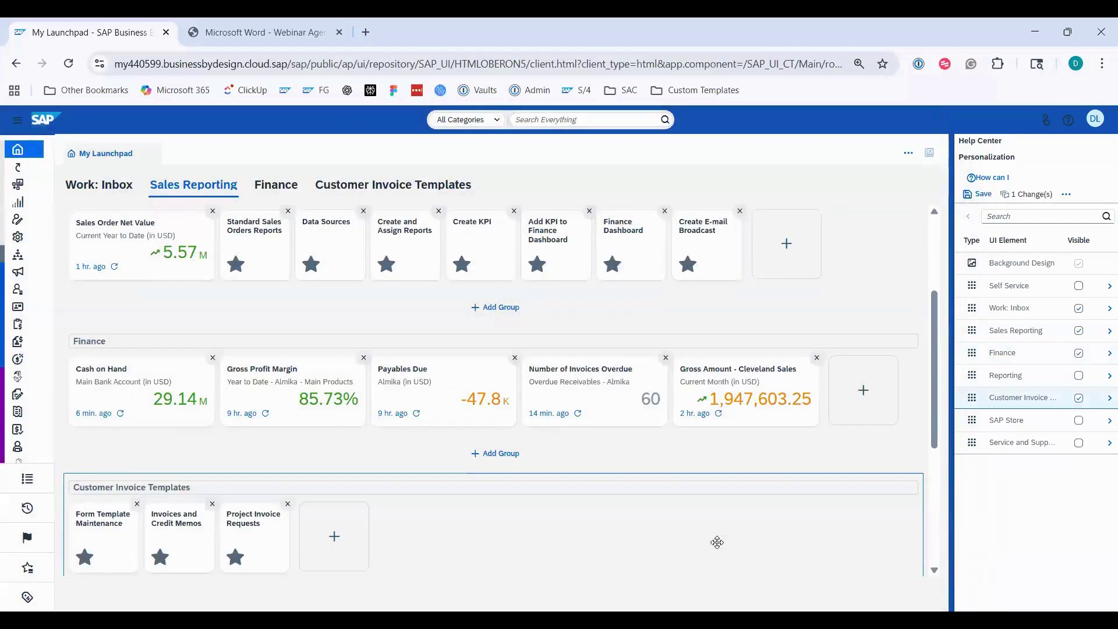
# Save the launchpad personalization changes and stop personalization mode.
pyautogui.click(968, 196)
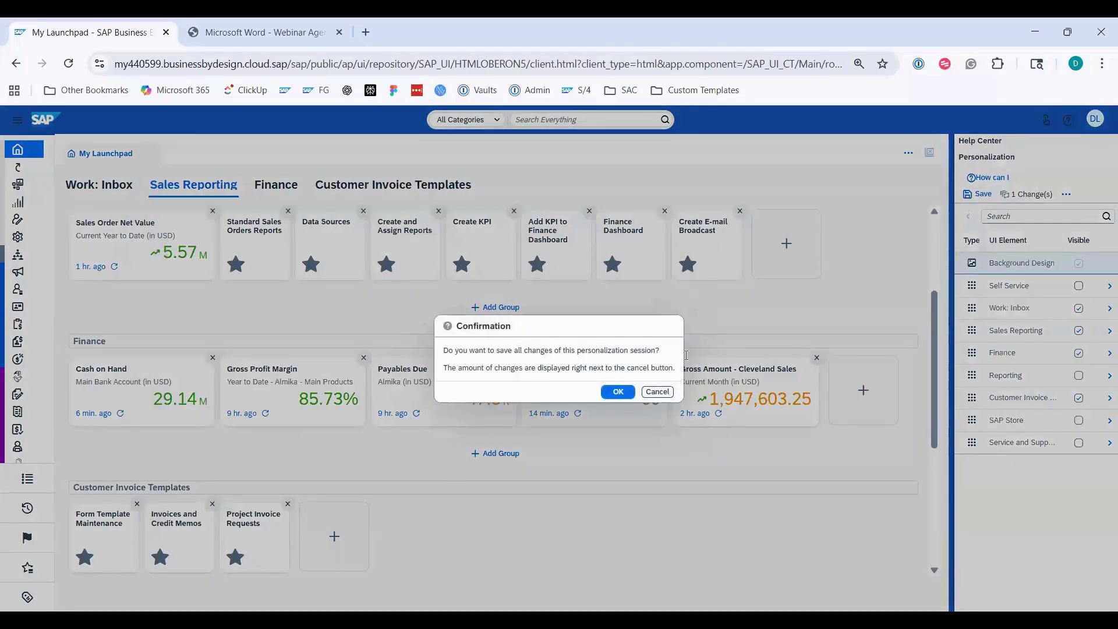
pyautogui.click(627, 389)
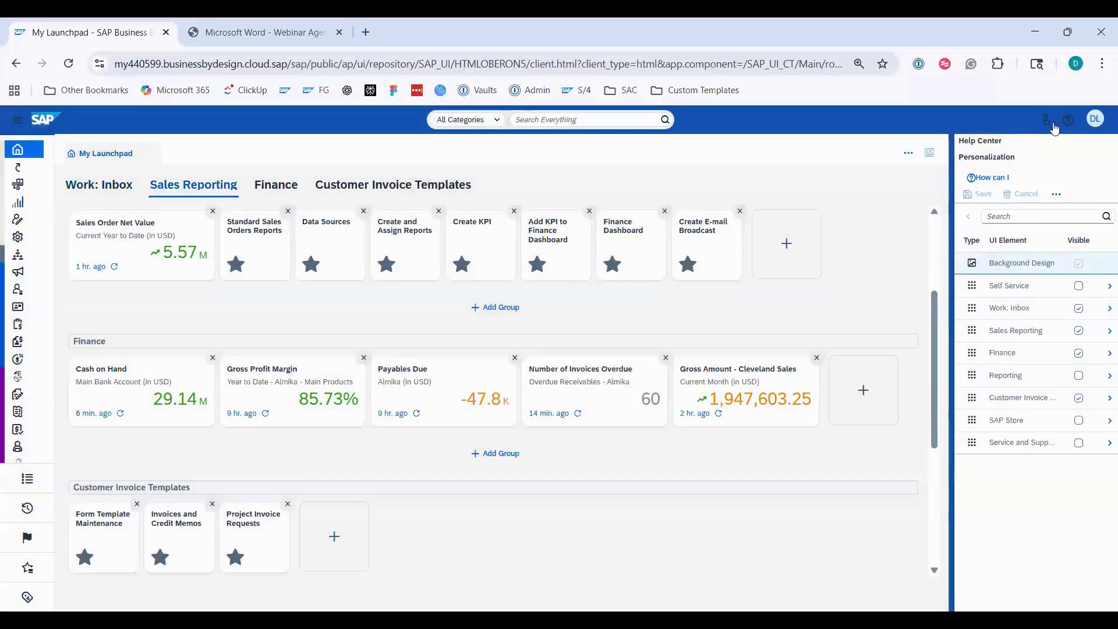
pyautogui.click(1091, 120)
pyautogui.click(1063, 140)
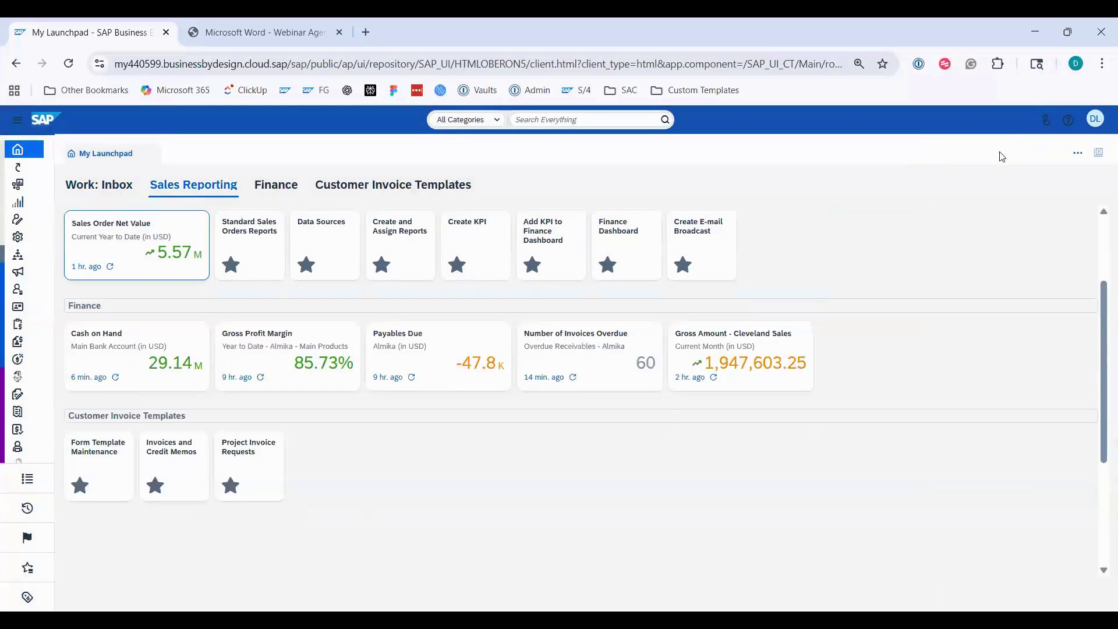
# Drill from the "Gross Amount - Cleveland Sales" KPI into the in-process Heating Solutions Ireland sales order, and return to My Launchpad.
pyautogui.click(787, 351)
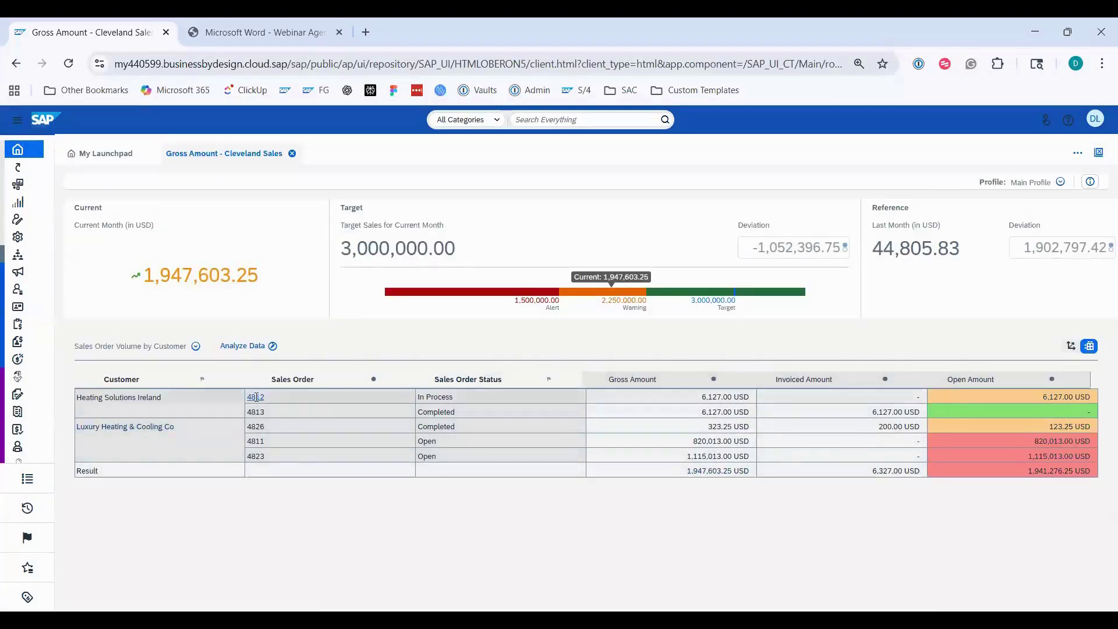
pyautogui.click(260, 415)
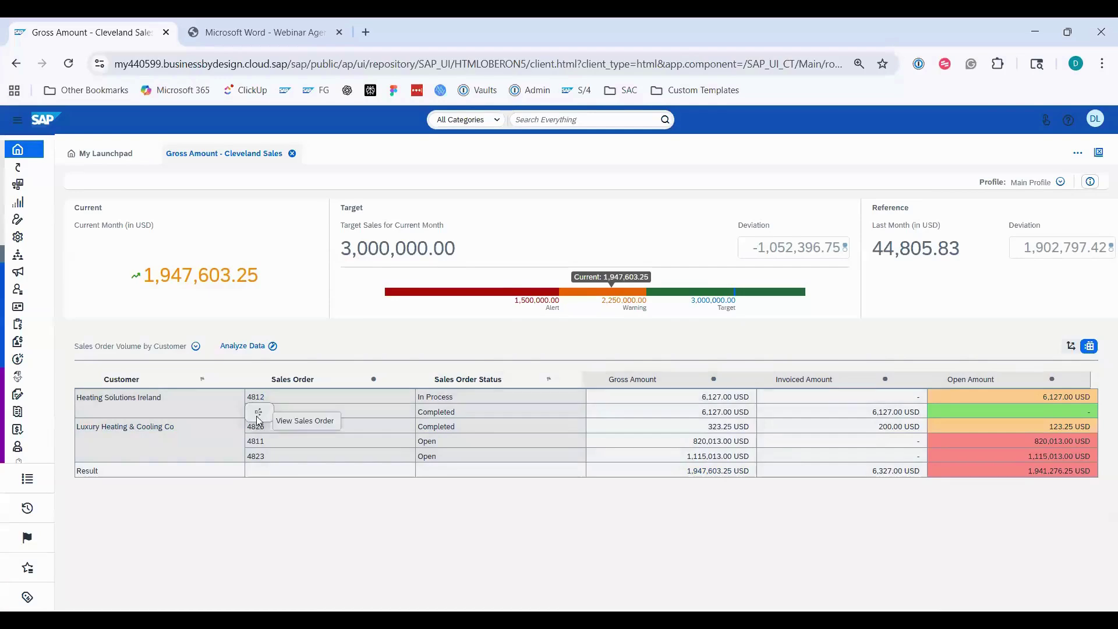
pyautogui.click(304, 423)
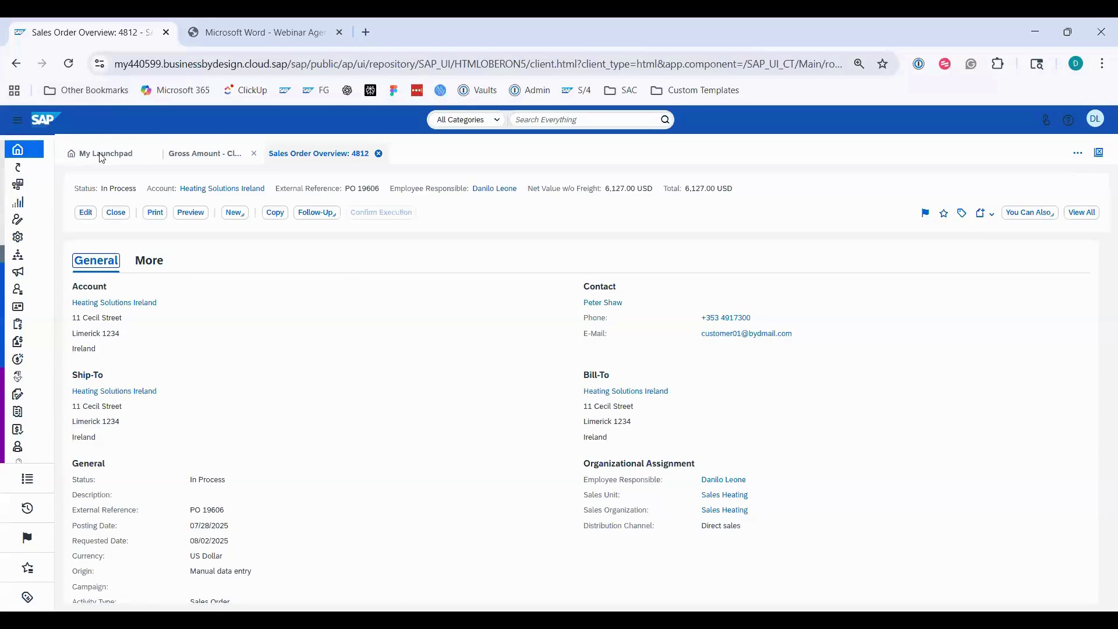
pyautogui.click(101, 155)
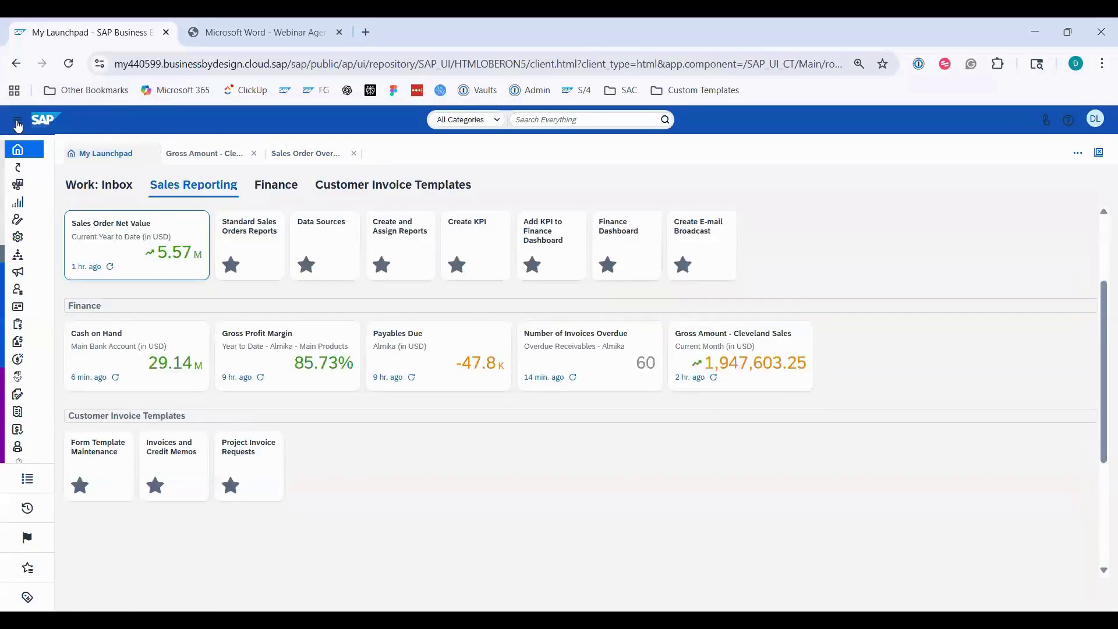
# Open the Sales Orders view of the Sales Orders work center and run the All Orders query.
pyautogui.click(17, 122)
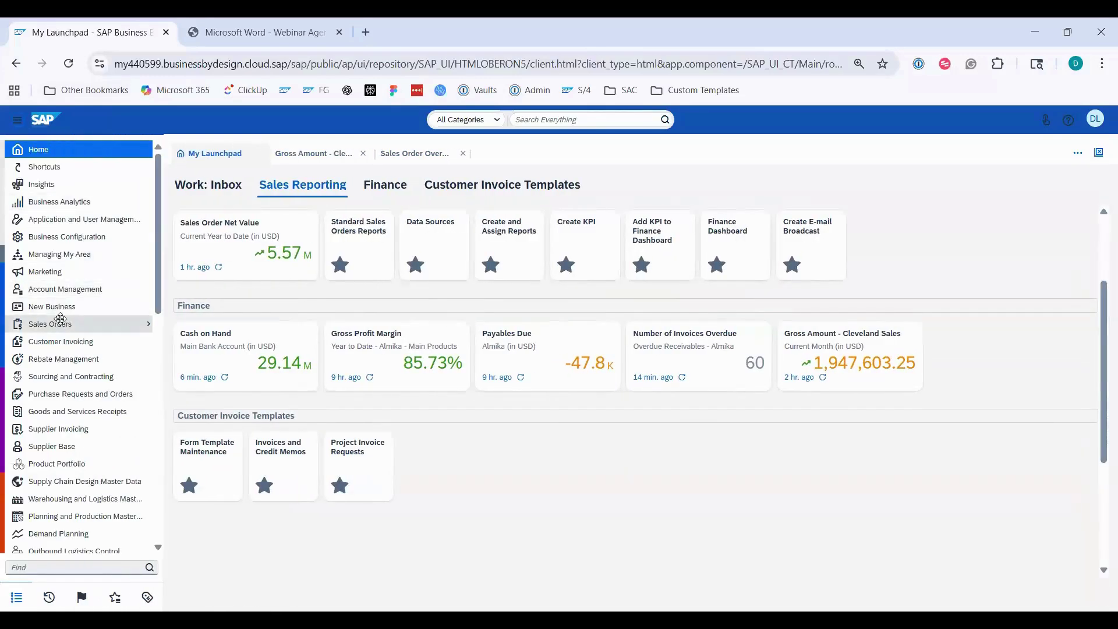
pyautogui.click(62, 326)
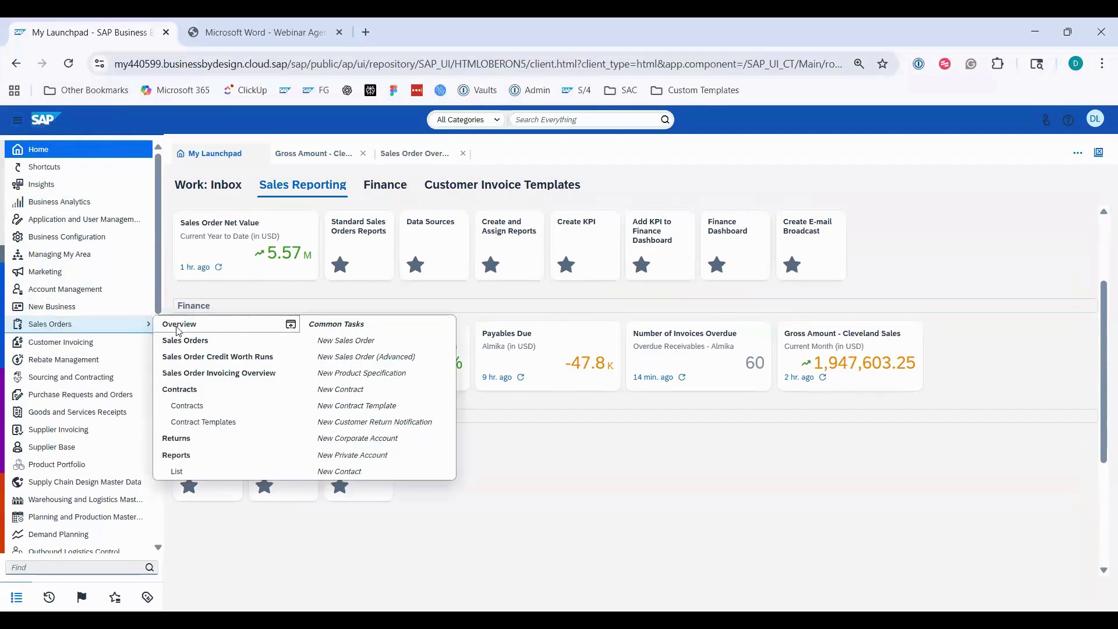
pyautogui.click(193, 343)
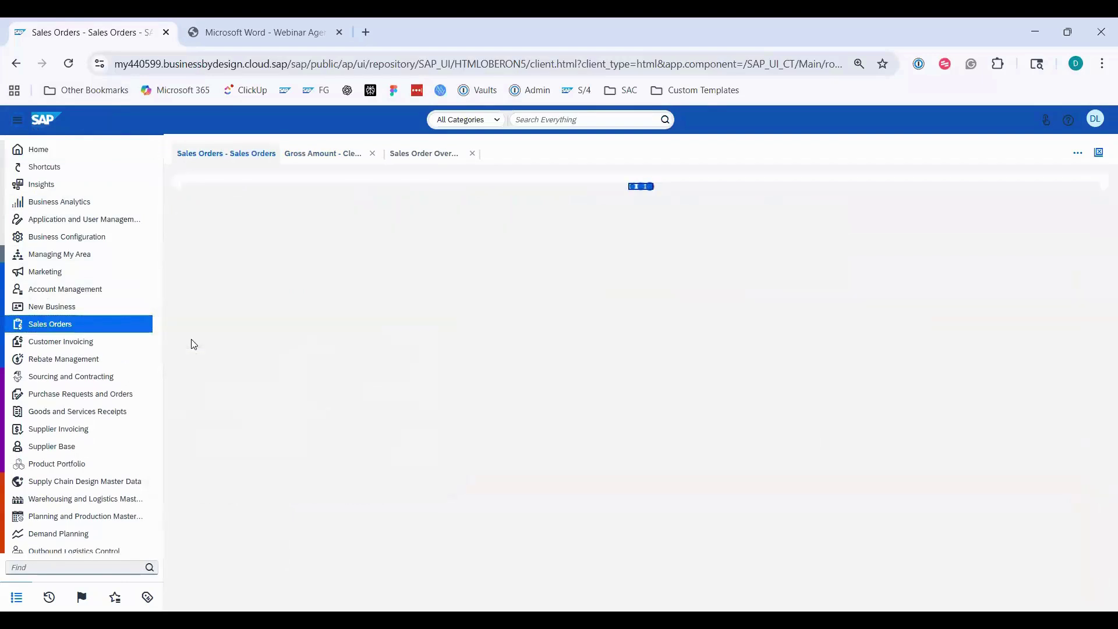
pyautogui.click(618, 274)
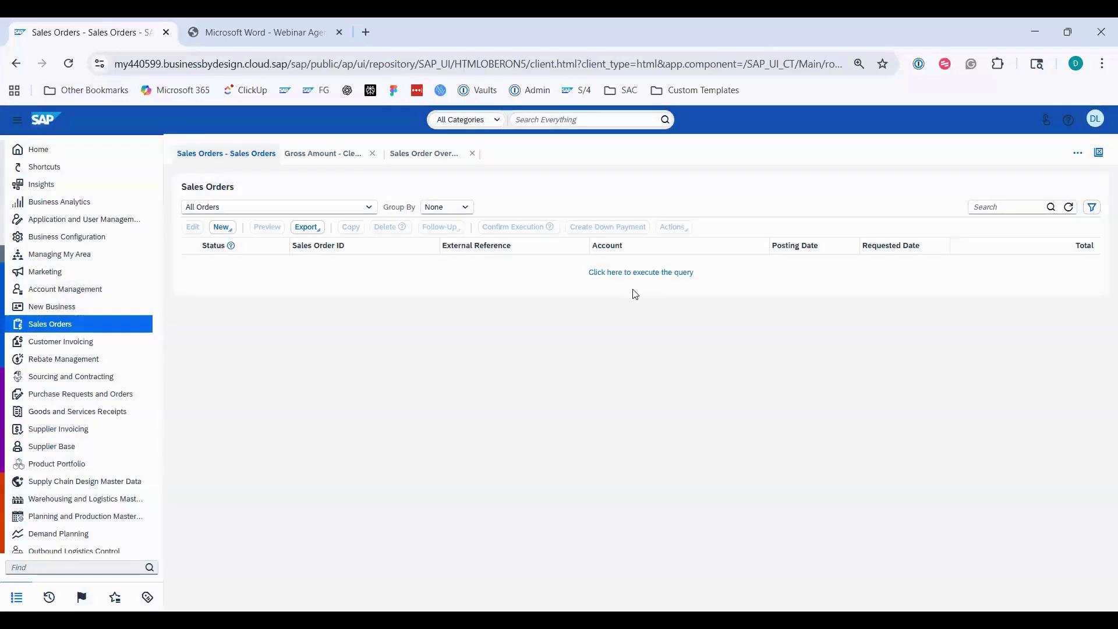
pyautogui.click(638, 274)
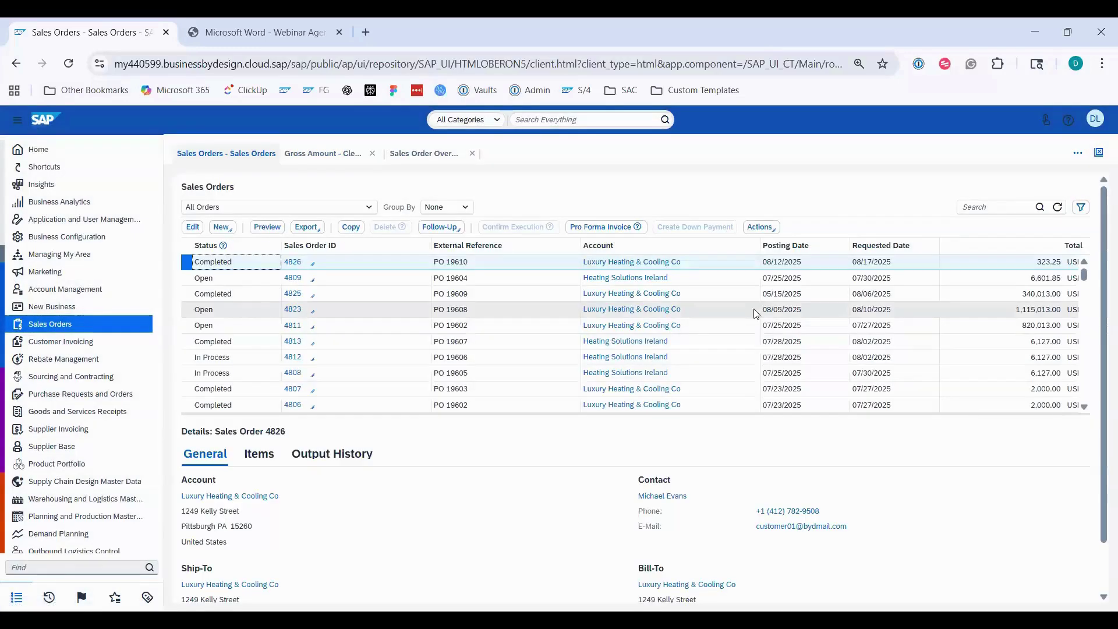
# Return to My Launchpad and review its tile groups down to Customer Invoice Templates.
pyautogui.moveTo(269, 272)
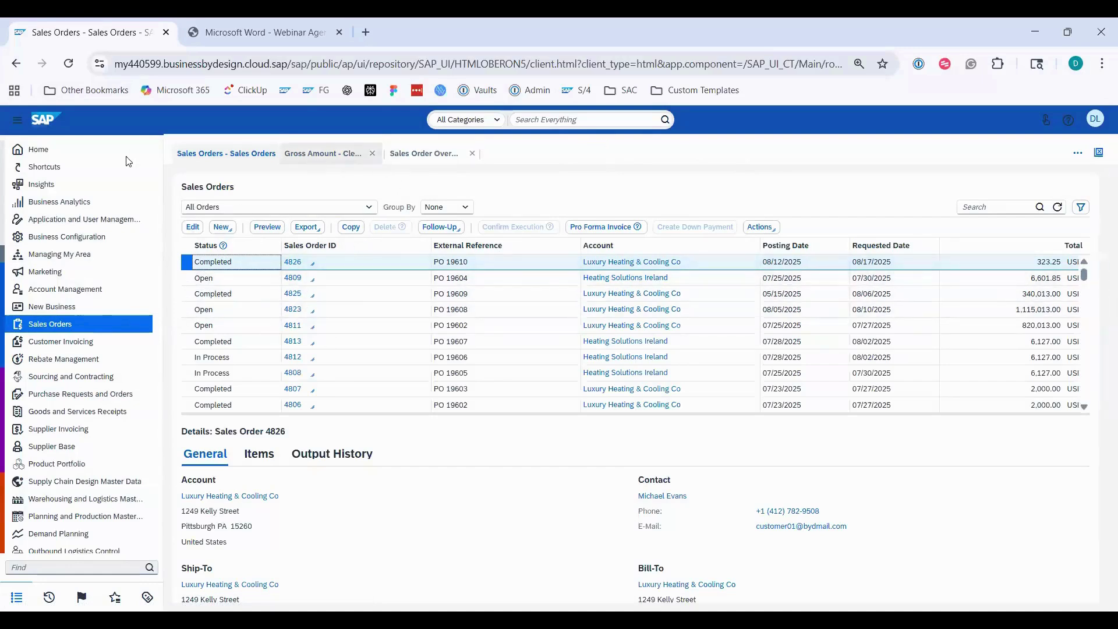
pyautogui.moveTo(131, 150)
pyautogui.click(175, 150)
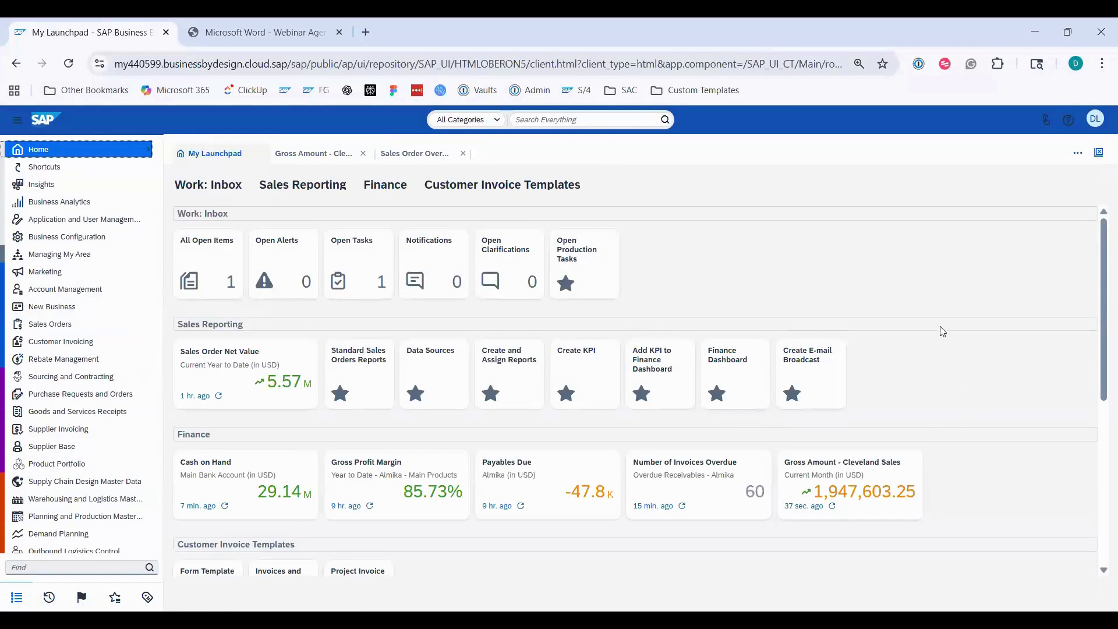
pyautogui.scroll(-5, 928, 267)
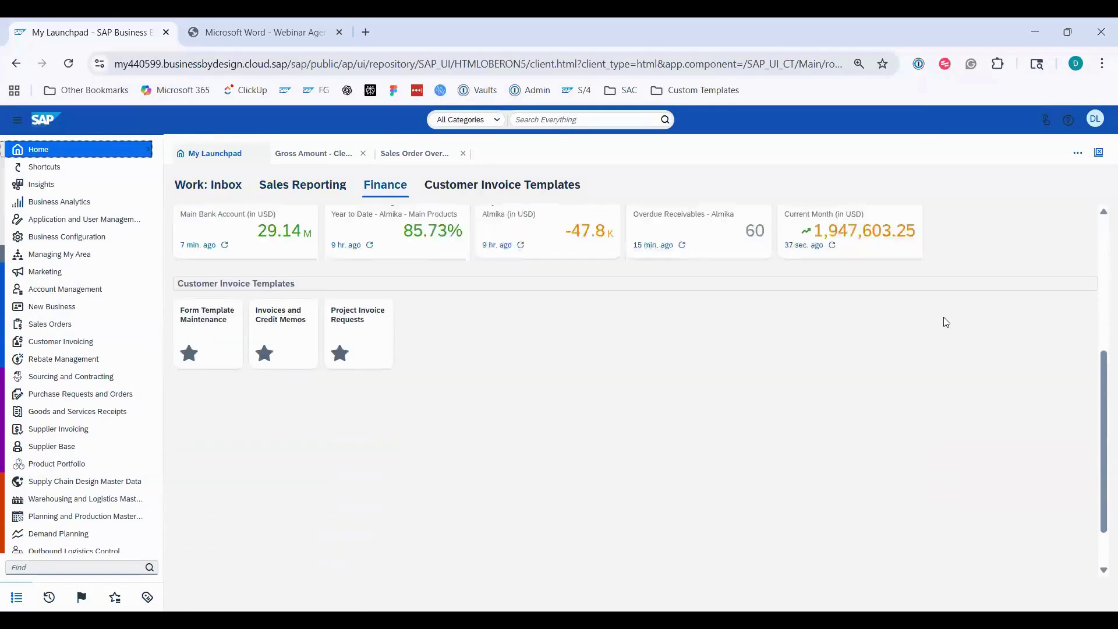
pyautogui.scroll(5, 957, 335)
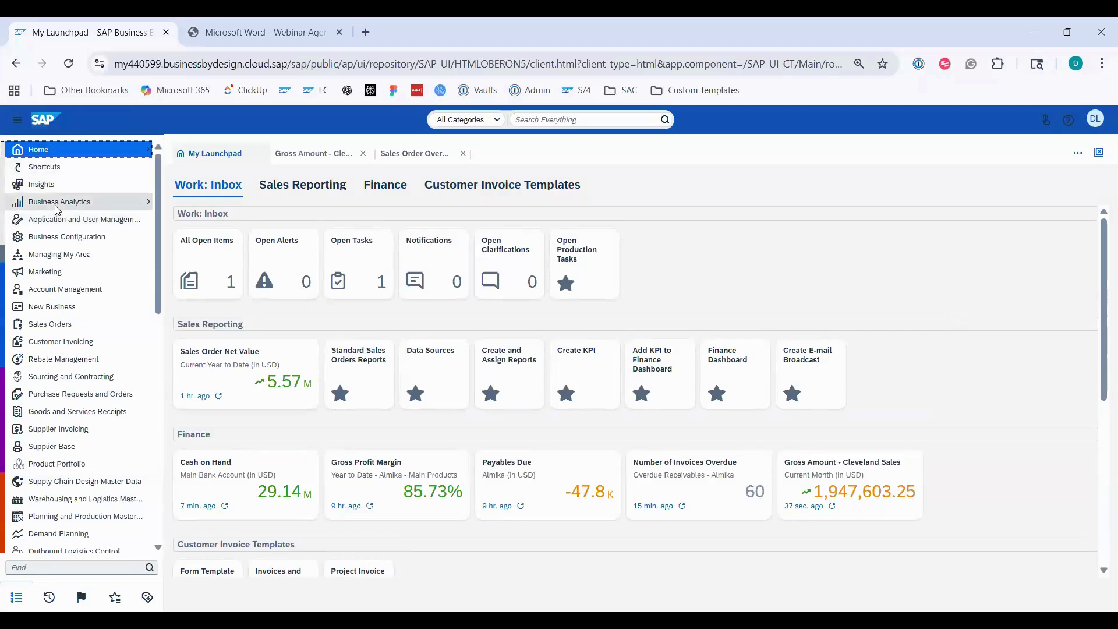
# Go to Design Reports in Business Analytics and open the work center assignment of the "Sales Order Volume - Almika" report.
pyautogui.moveTo(56, 206)
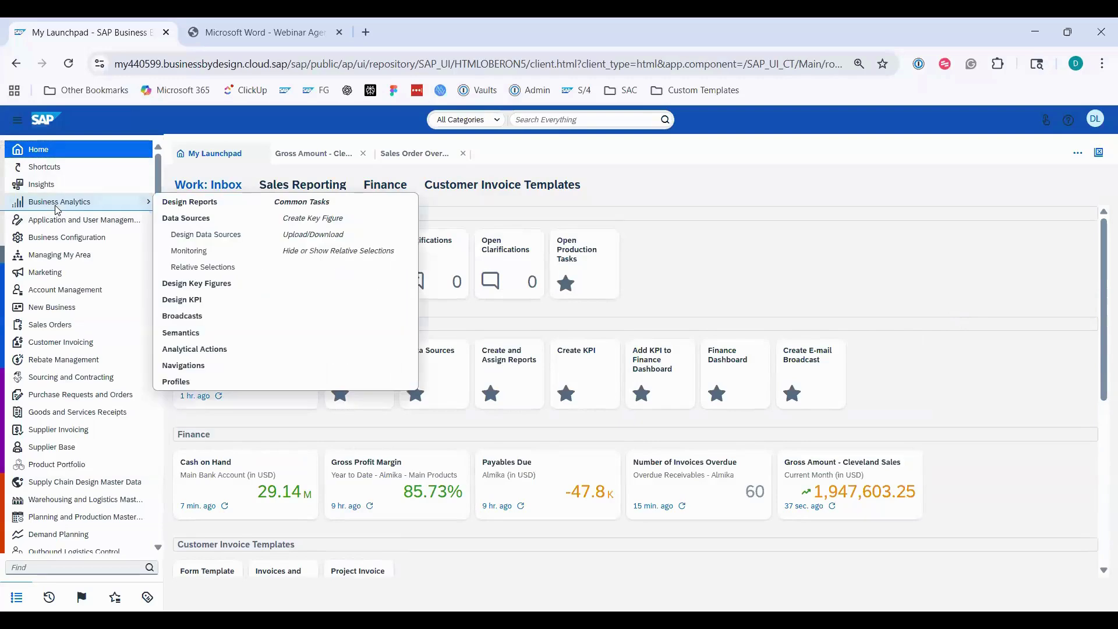
pyautogui.click(175, 202)
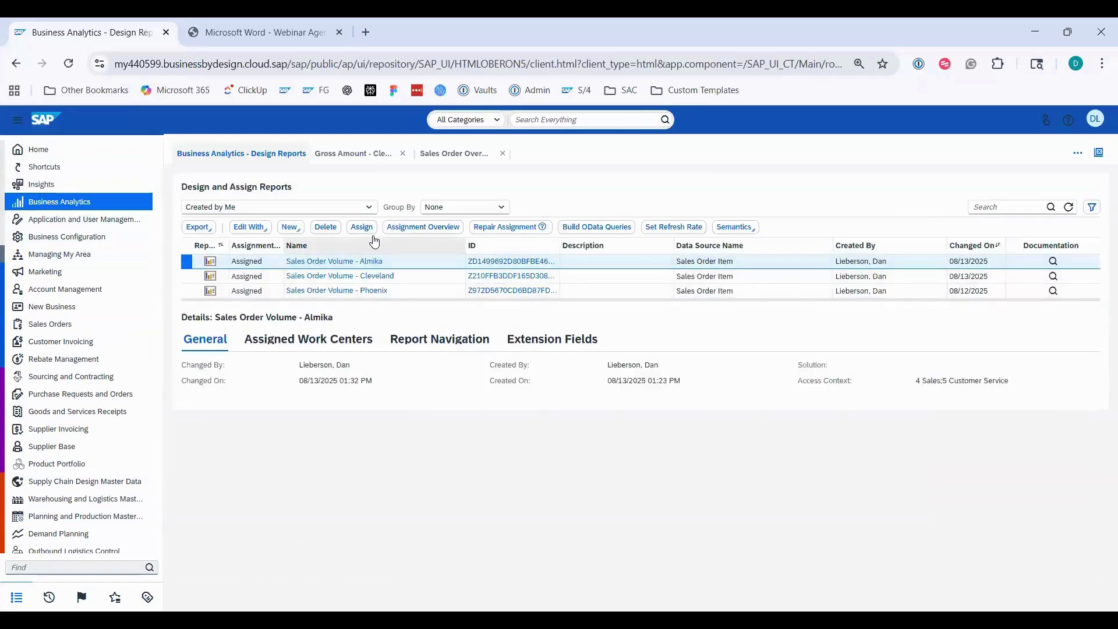
pyautogui.click(362, 227)
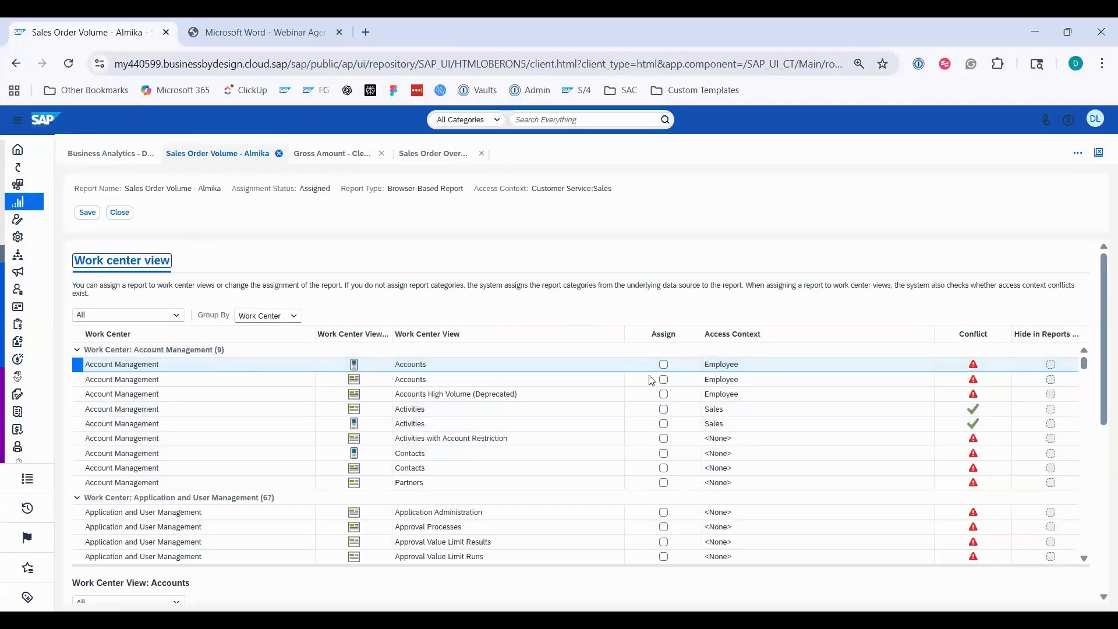
# Filter the Assign column by "ye" to list only the work center views already assigned to the report.
pyautogui.click(664, 334)
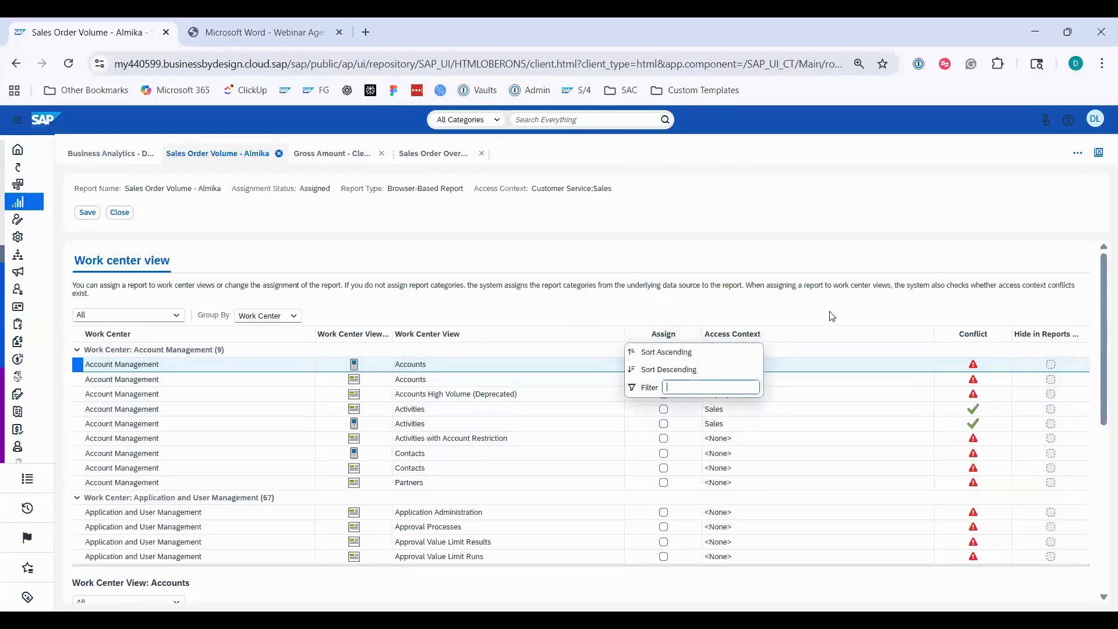
pyautogui.write('ye')
pyautogui.press('Return')
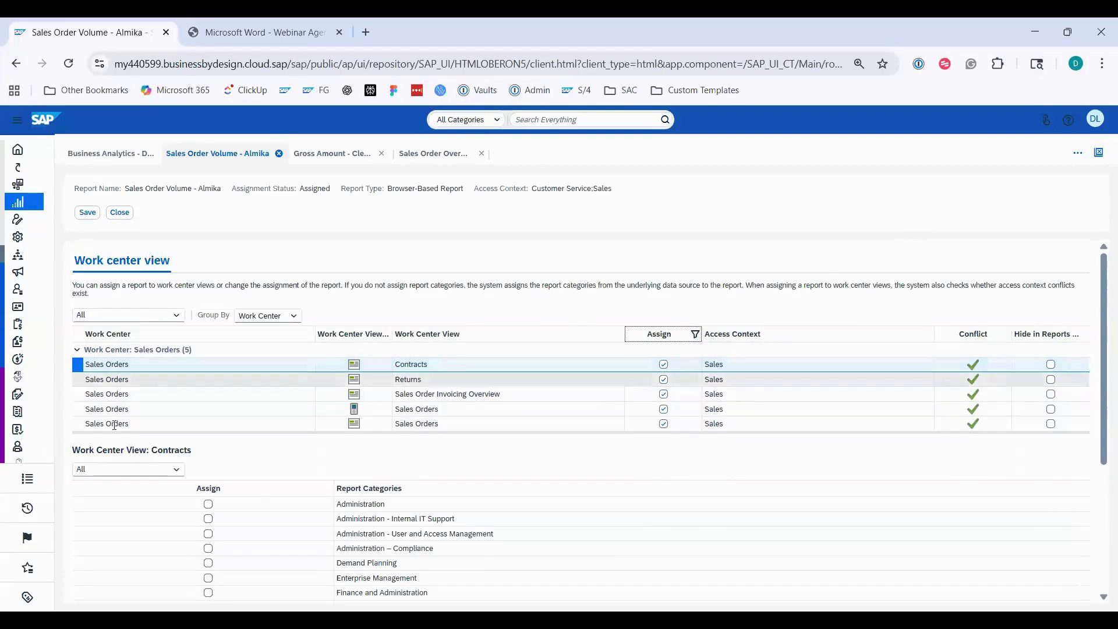
# Clear the Assign column filter and filter the Work Center column by "*invoic".
pyautogui.click(694, 333)
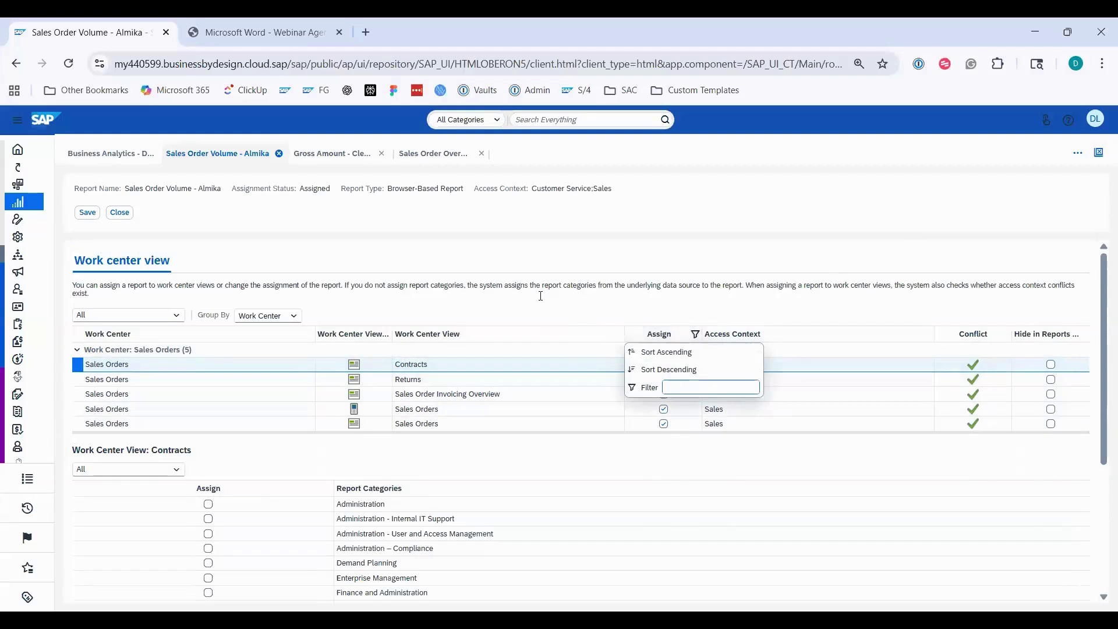
pyautogui.press('Return')
pyautogui.click(145, 336)
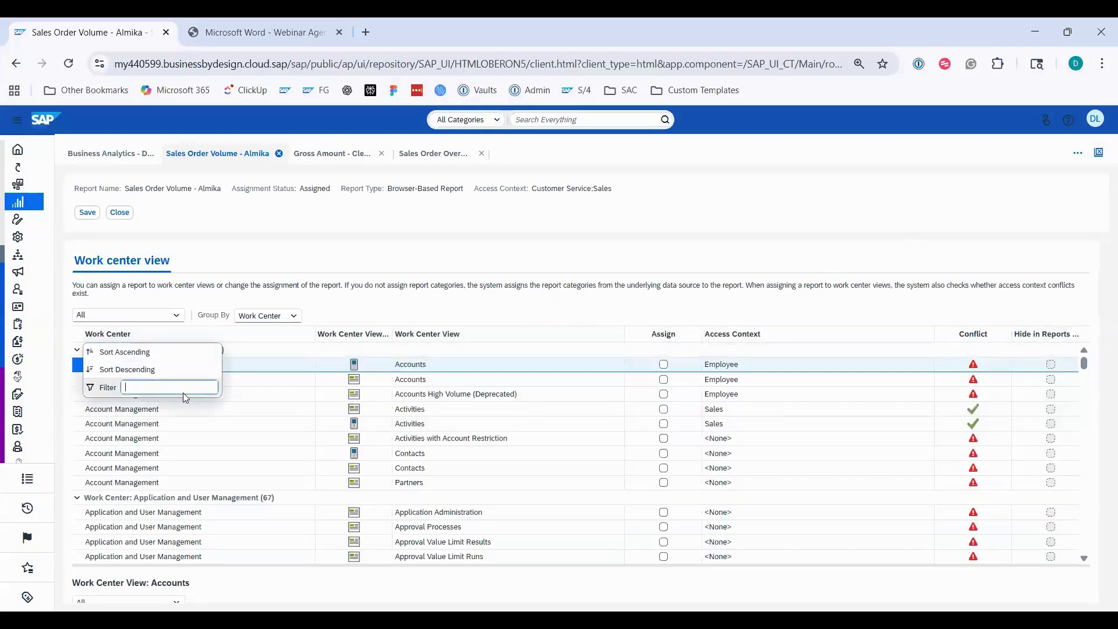
pyautogui.write('*invoic')
pyautogui.press('Return')
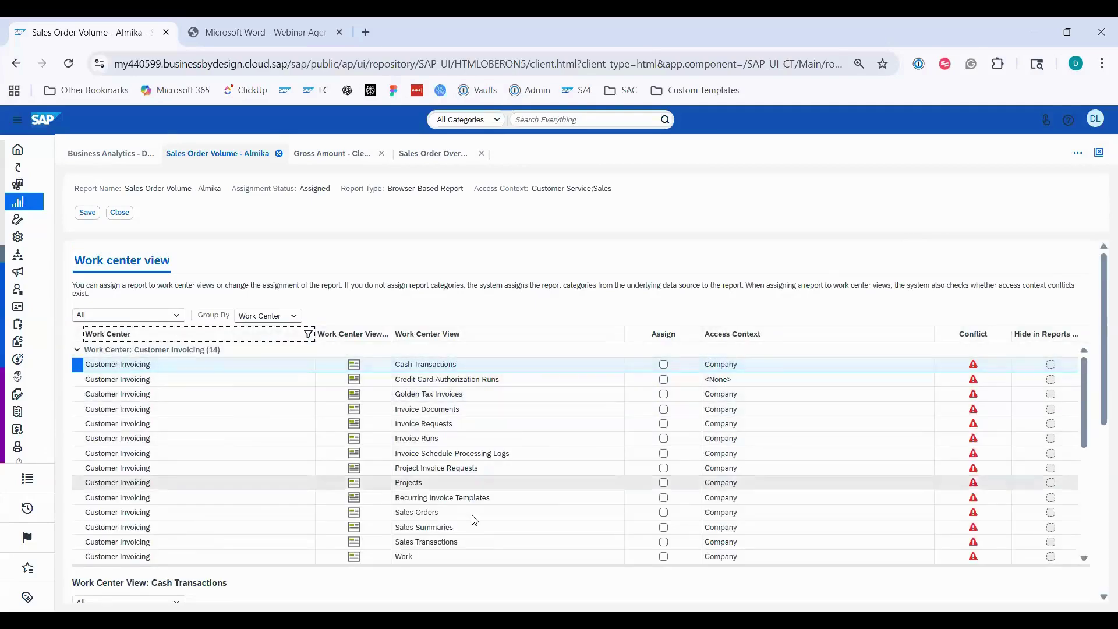
# Assign the report to the Invoice Documents view of Customer Invoicing, save the assignment, and return to a refreshed Design Reports list.
pyautogui.scroll(-1, 458, 385)
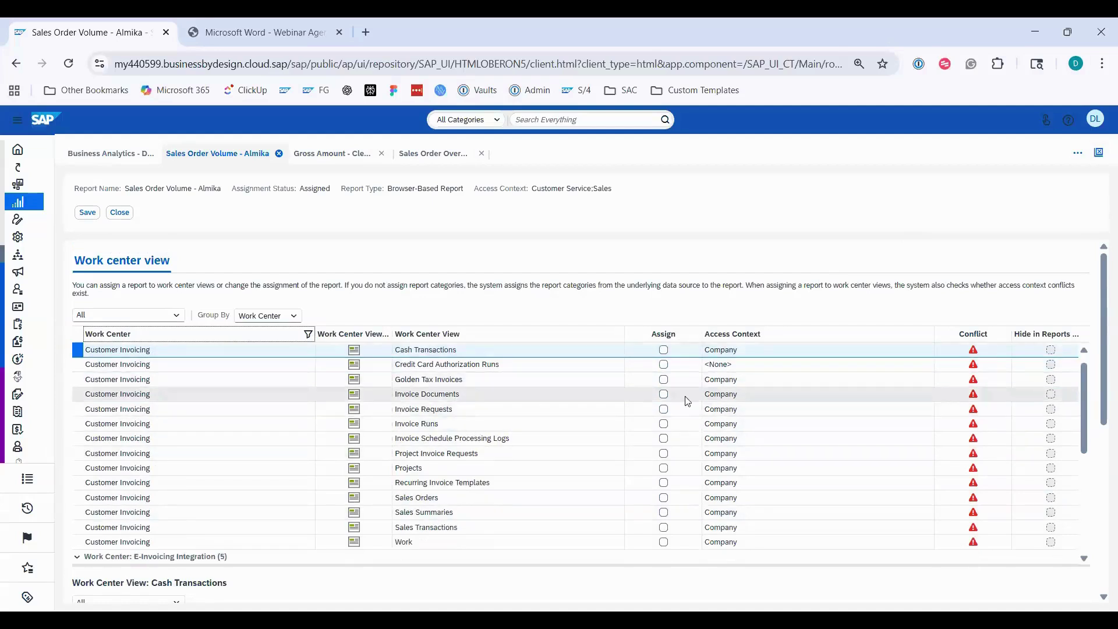
pyautogui.click(664, 394)
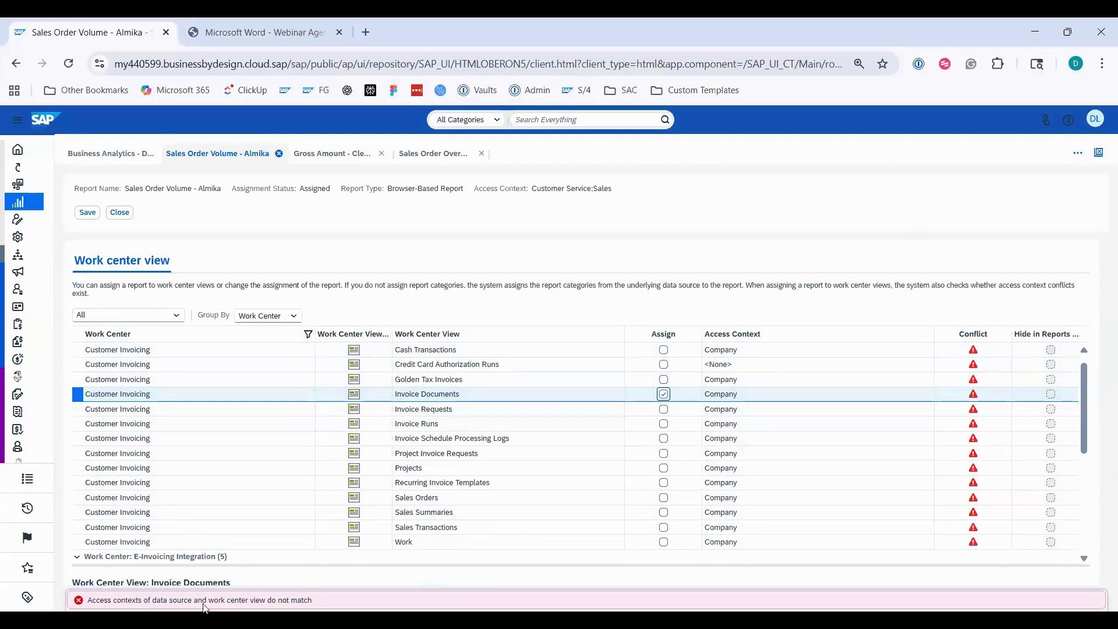
pyautogui.click(87, 214)
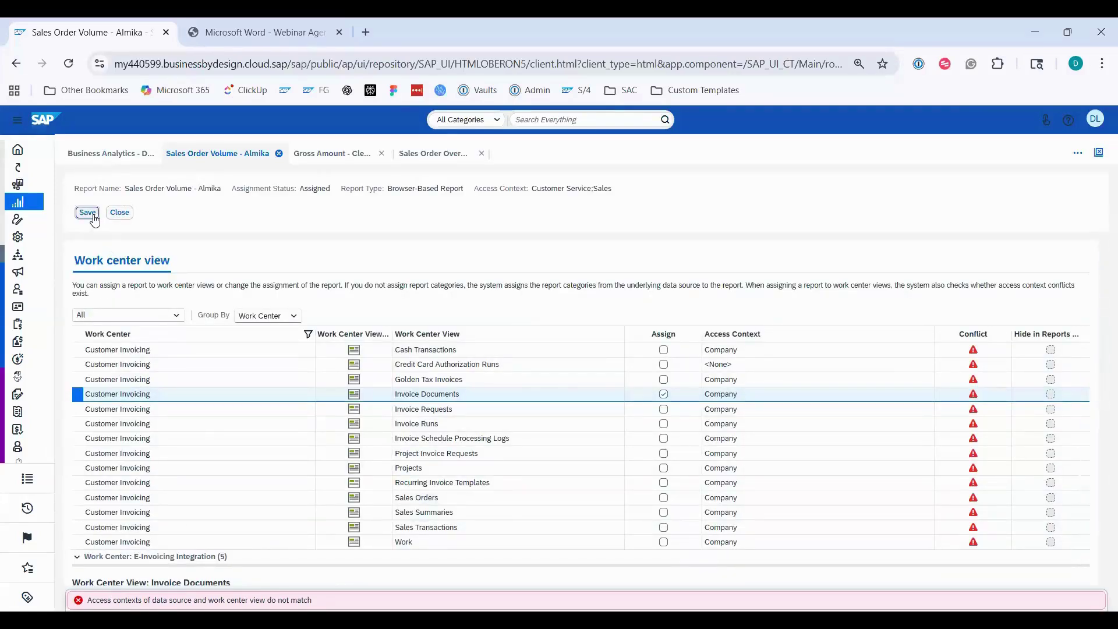
pyautogui.click(129, 214)
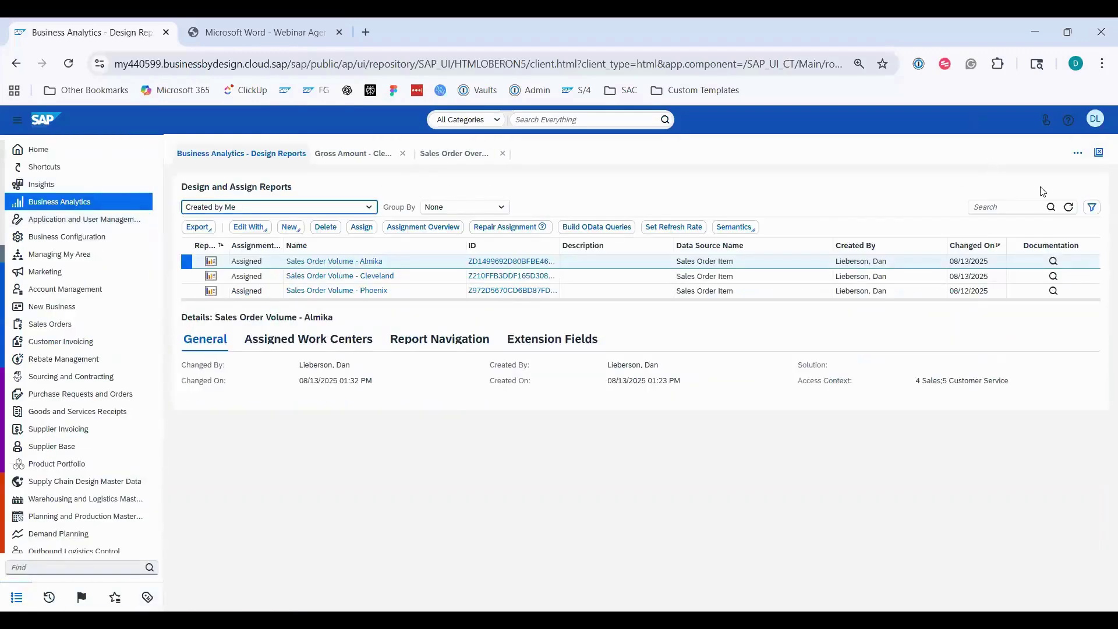
pyautogui.click(1068, 207)
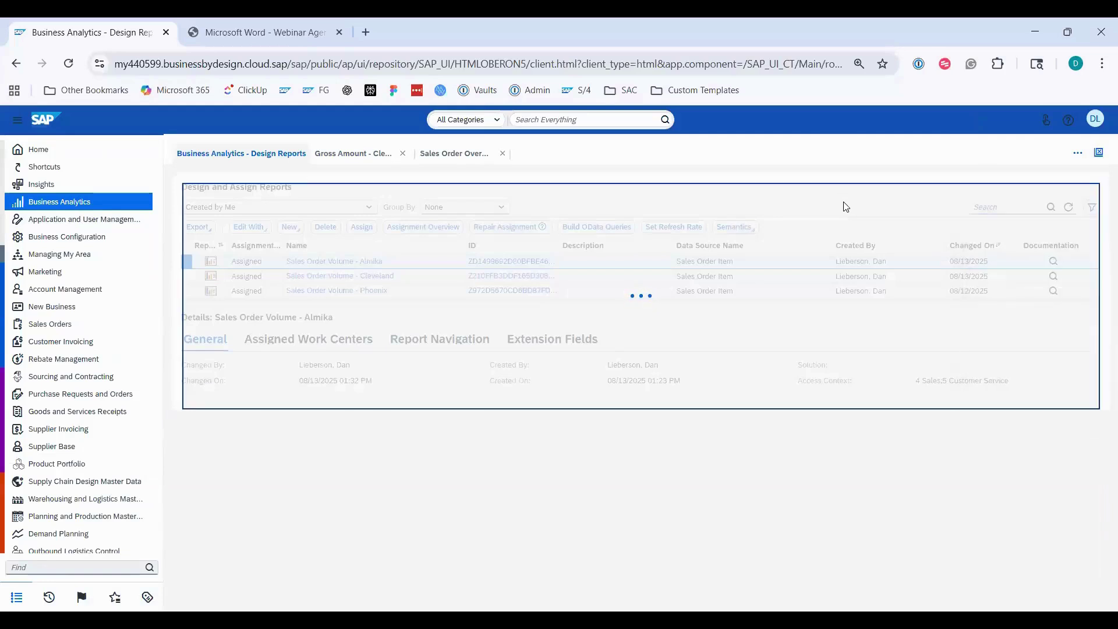